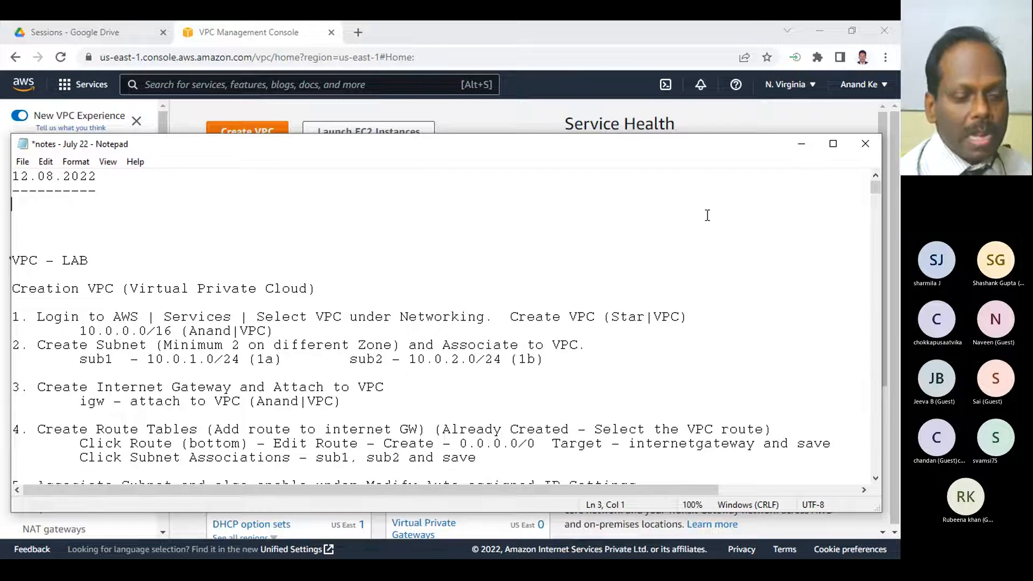
# - Add the line "VPC - 10.0.0.0/16" beneath the 12.08.2022 heading in the notes
pyautogui.press('Return')
pyautogui.write('VPC - ')
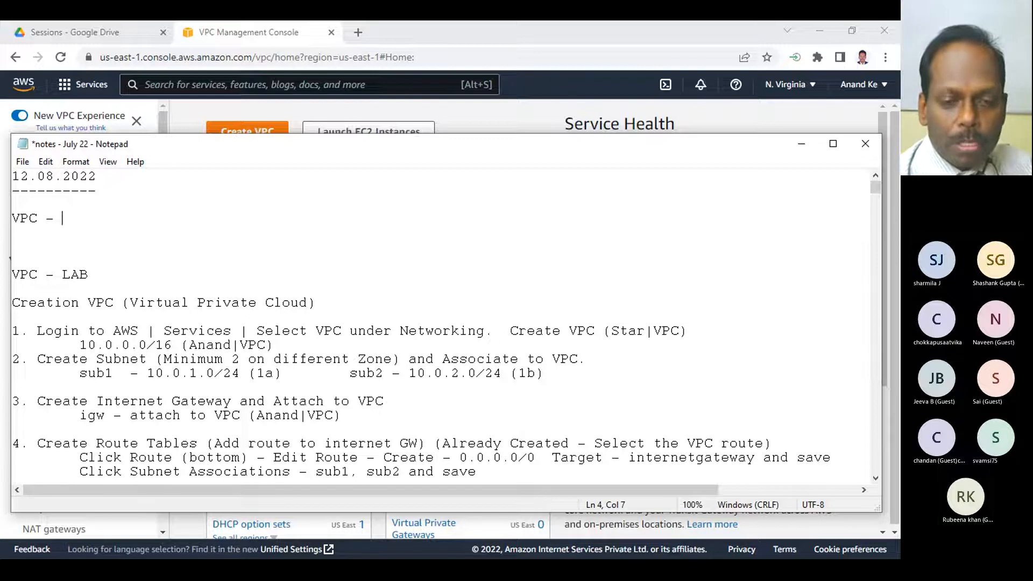
pyautogui.write('`0.0.0.')
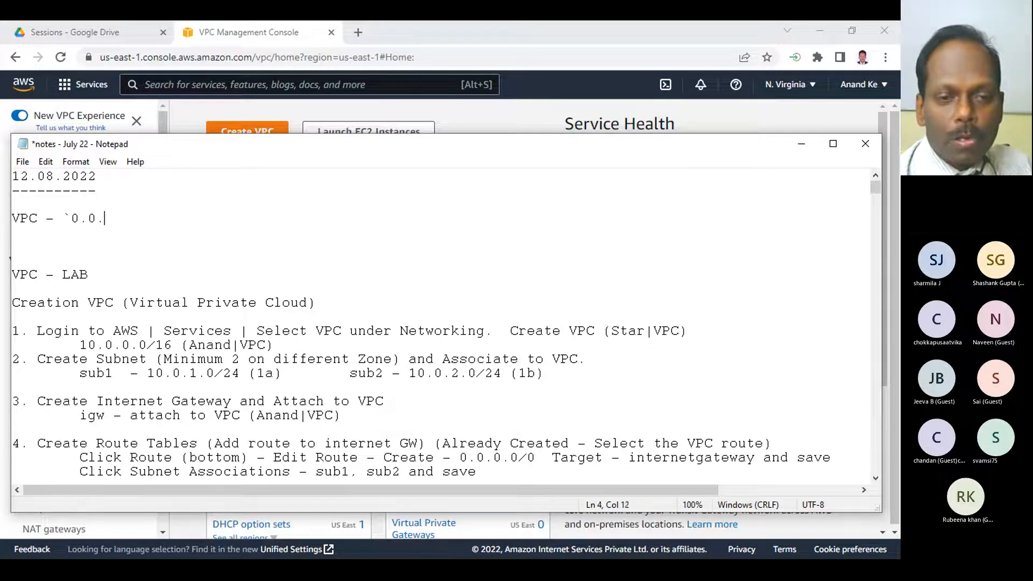
pyautogui.press('BackSpace')
pyautogui.press('BackSpace')
pyautogui.press('BackSpace')
pyautogui.press('BackSpace')
pyautogui.press('BackSpace')
pyautogui.press('BackSpace')
pyautogui.press('BackSpace')
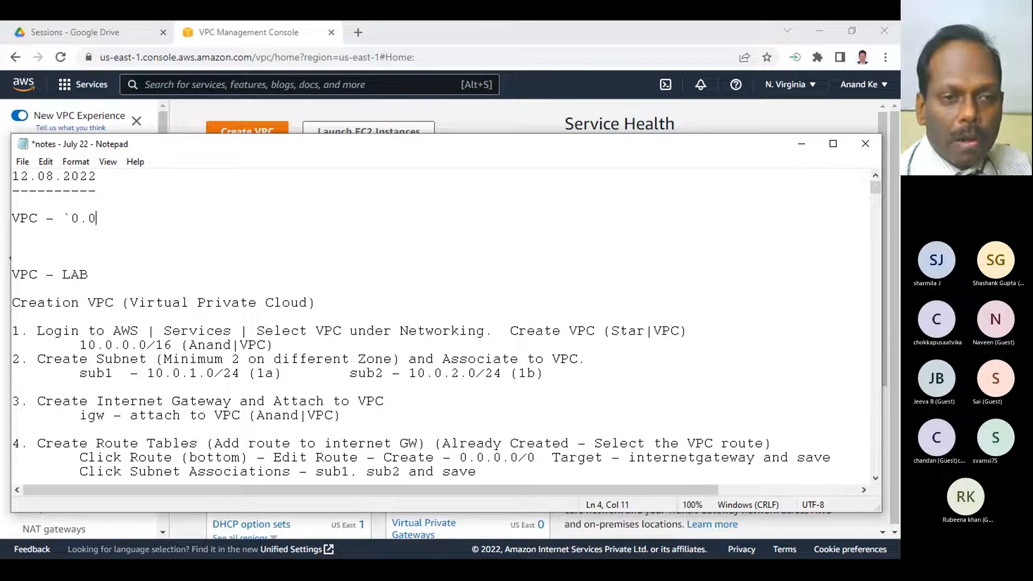
pyautogui.write('10')
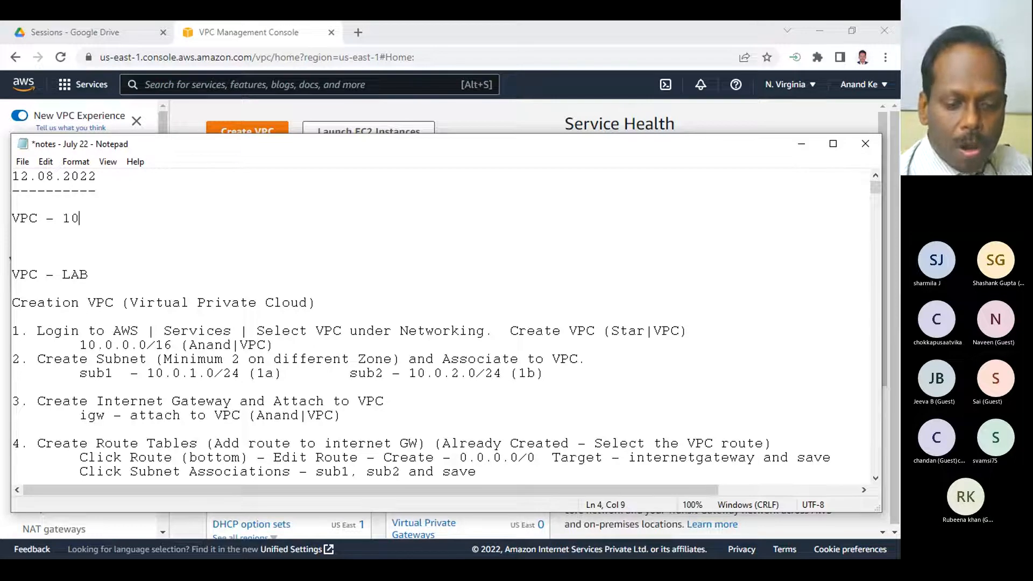
pyautogui.write('.0.0.')
pyautogui.write('0/`1')
pyautogui.press('BackSpace')
pyautogui.press('BackSpace')
pyautogui.write('16')
pyautogui.press('Tab')
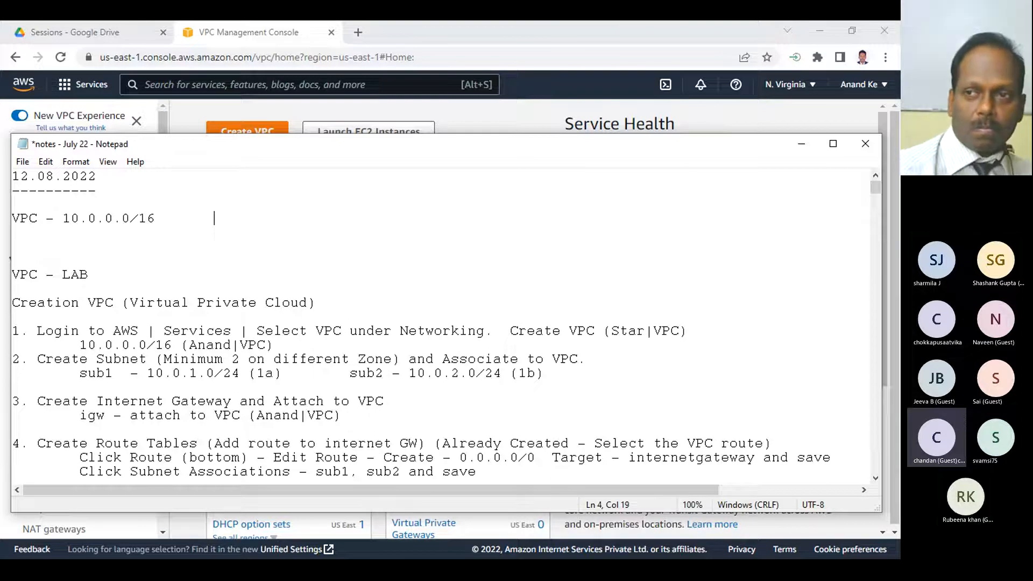
# - Minimize the browser, check the participants in the Teams meeting window, and return to the notes in Notepad
pyautogui.click(822, 30)
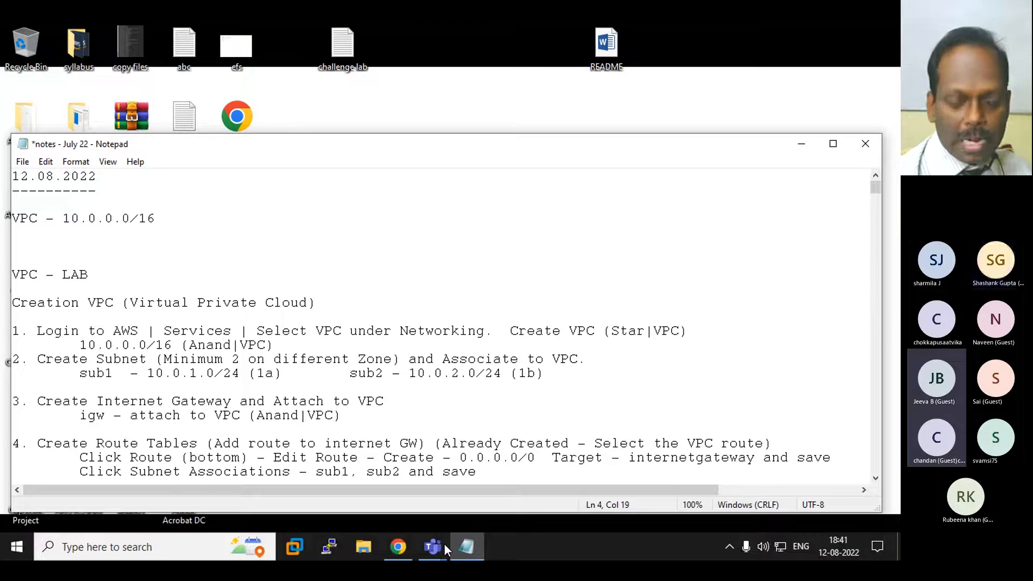
pyautogui.moveTo(435, 550)
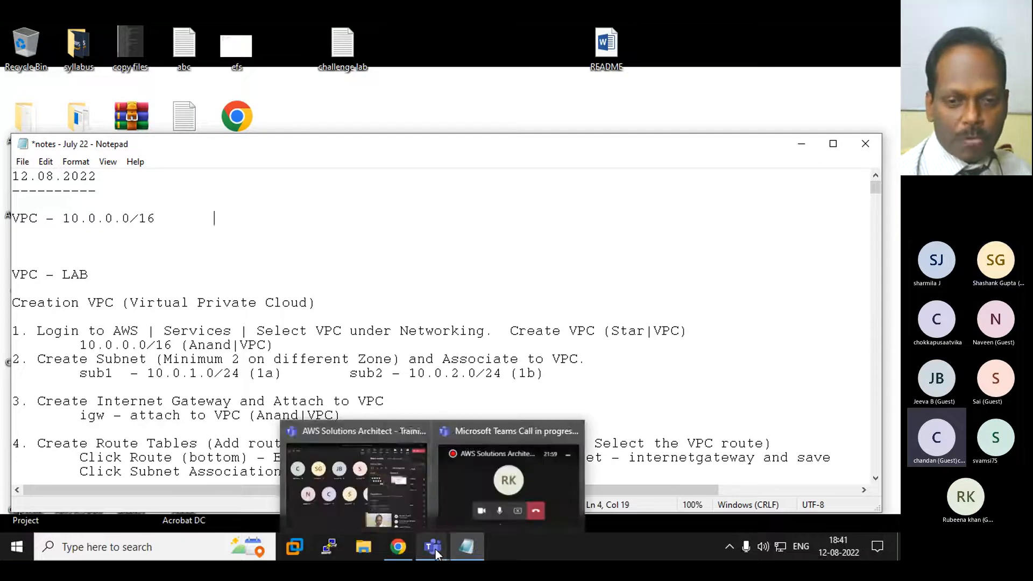
pyautogui.click(378, 507)
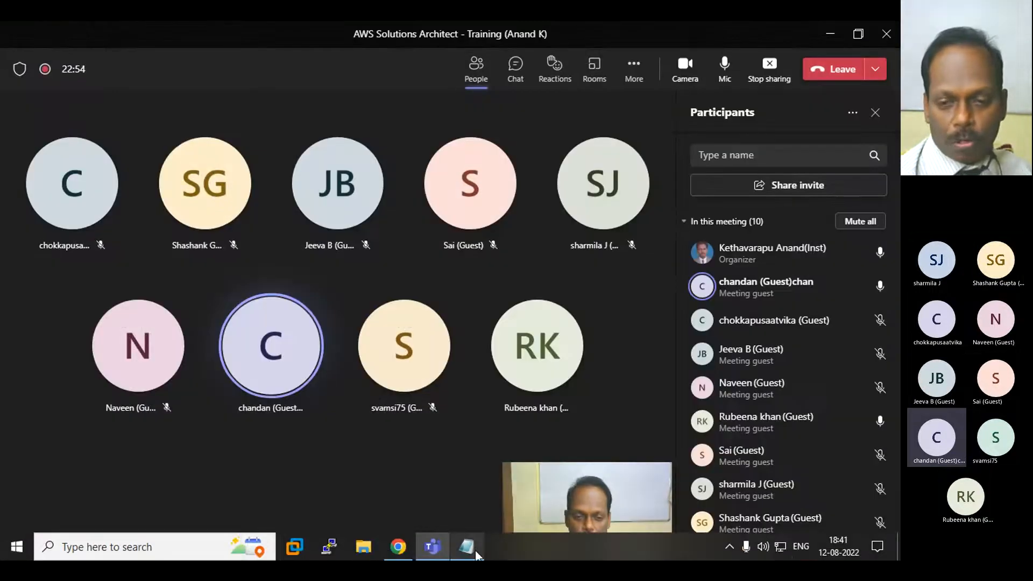
pyautogui.click(466, 554)
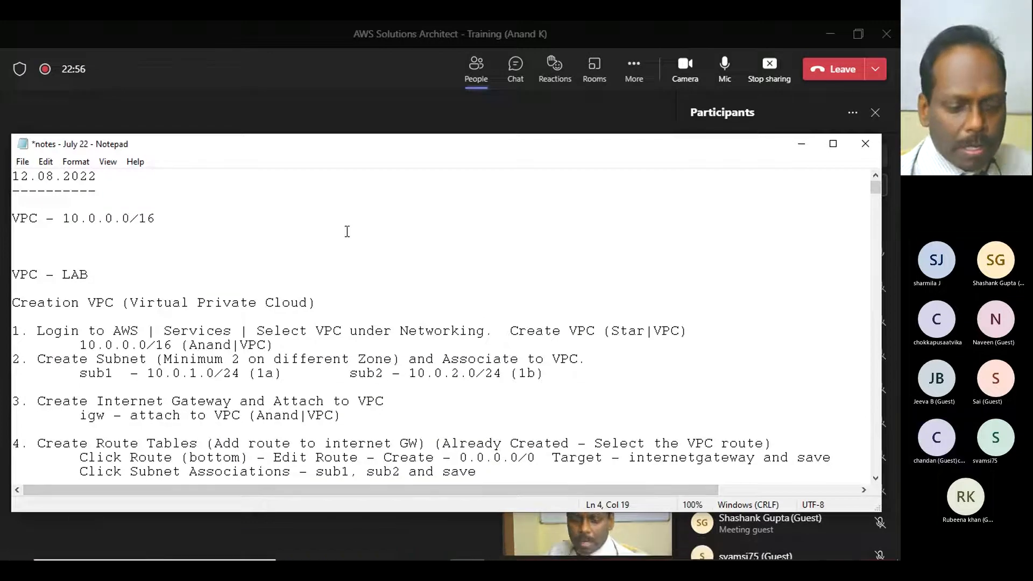
# - Extend the VPC line with "2^16 = 64K Hosts" and the VPC name, made of the instructor's first name and "|VPC"
pyautogui.write('2^1')
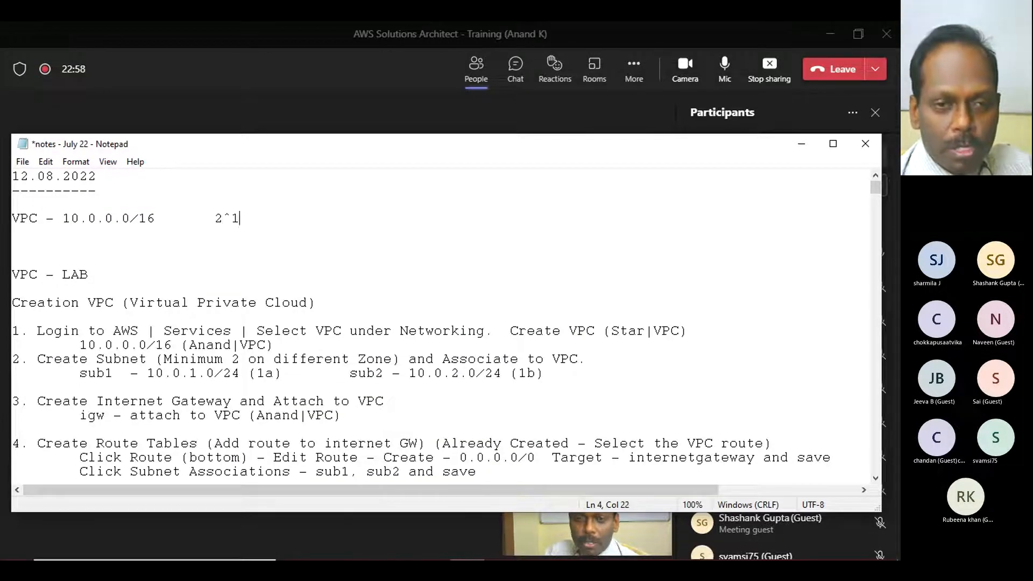
pyautogui.write('6 = ')
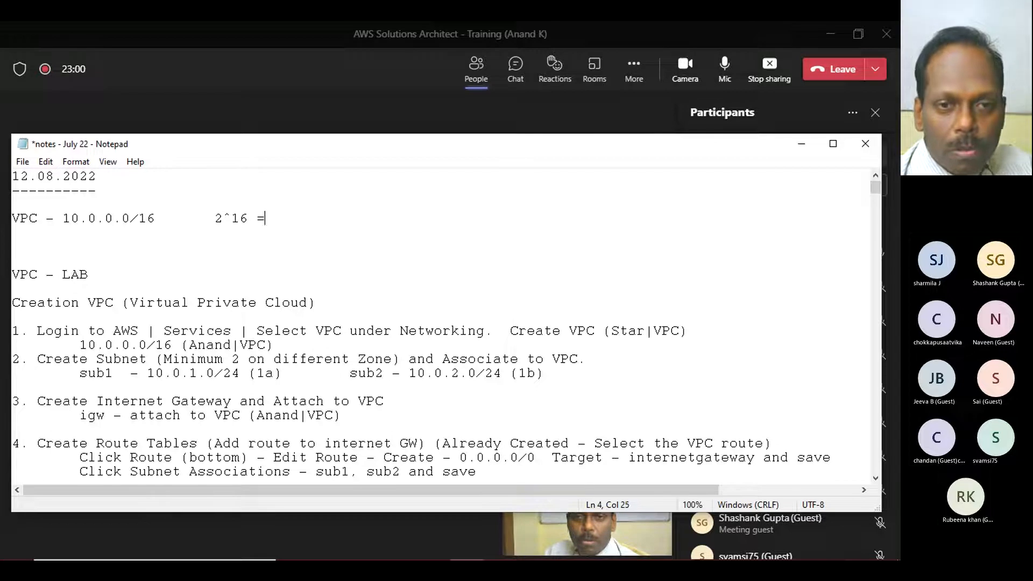
pyautogui.write('64K ')
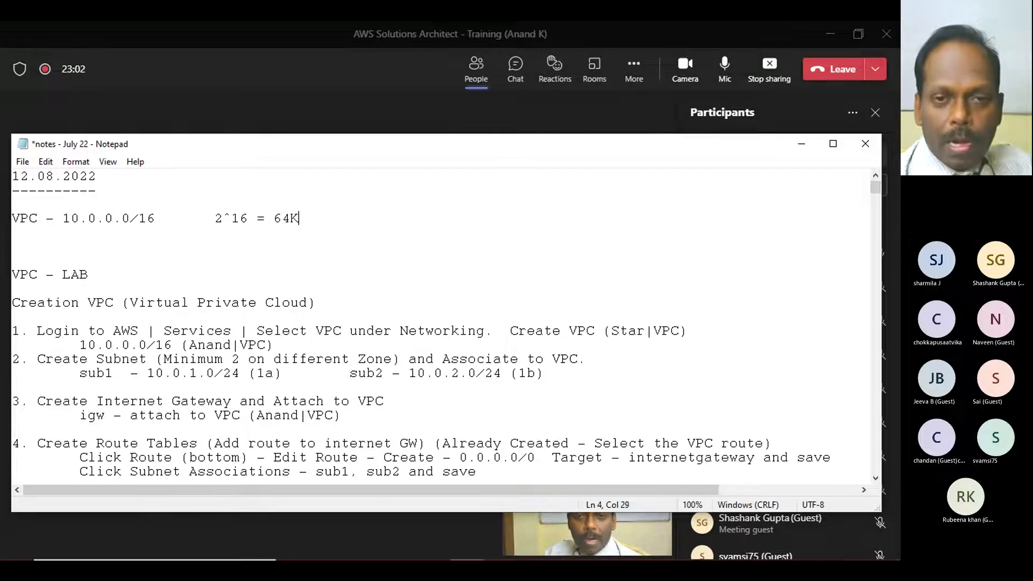
pyautogui.write('Hosts\t')
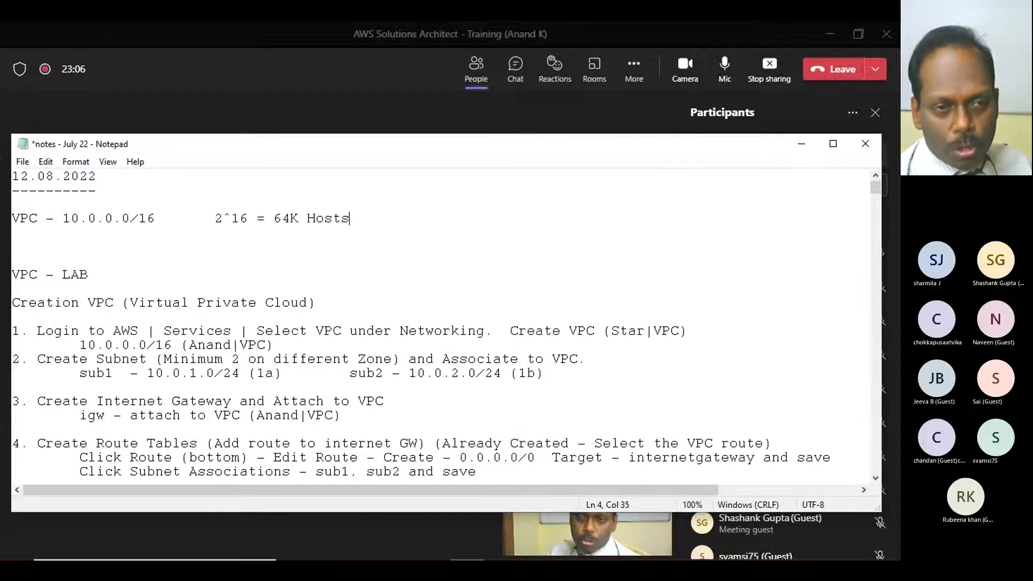
pyautogui.write('Anand')
pyautogui.press('BackSpace')
pyautogui.write('|VPC')
pyautogui.press('Return')
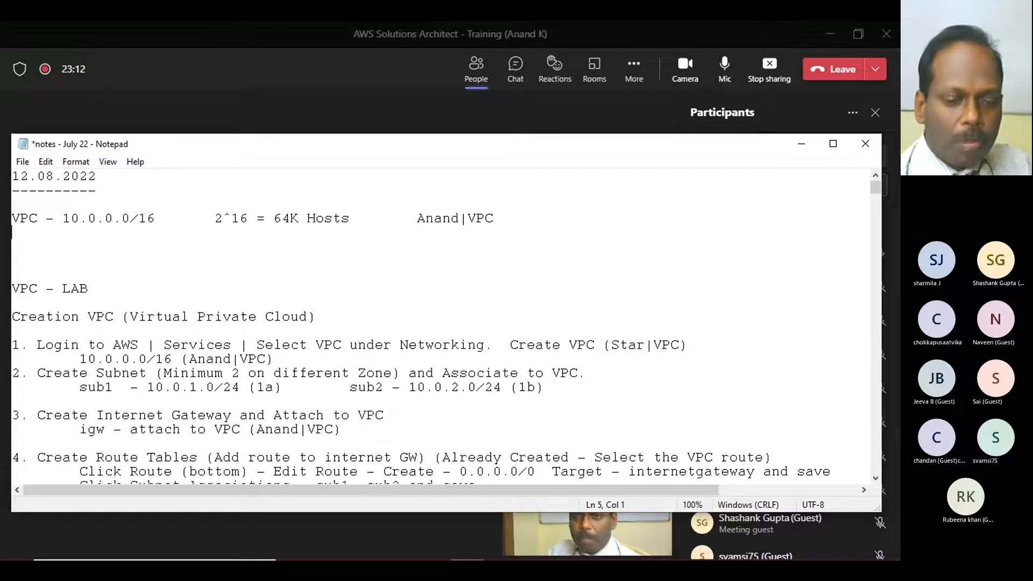
# - List the subnets Sub1, sub2 and Sub3 on separate lines, leaving a blank line after the VPC entry
pyautogui.press('Return')
pyautogui.write('Sub1')
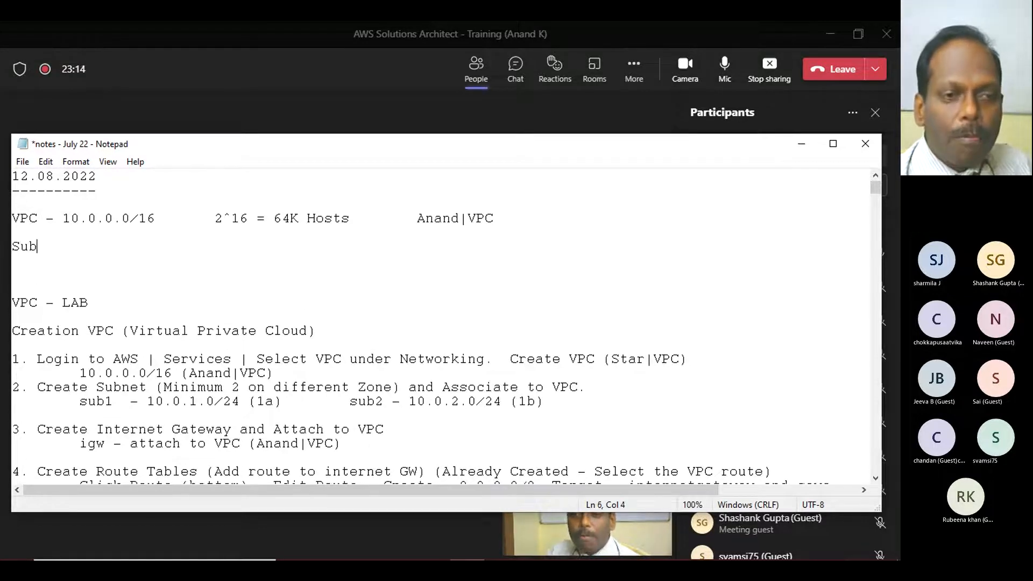
pyautogui.press('Return')
pyautogui.write('sub2')
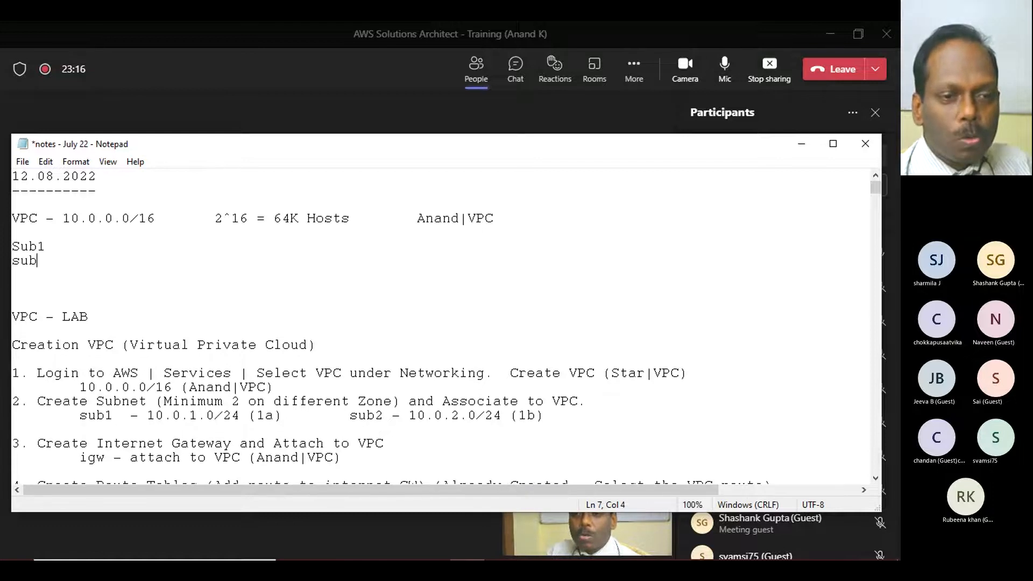
pyautogui.press('Return')
pyautogui.write('Sub3')
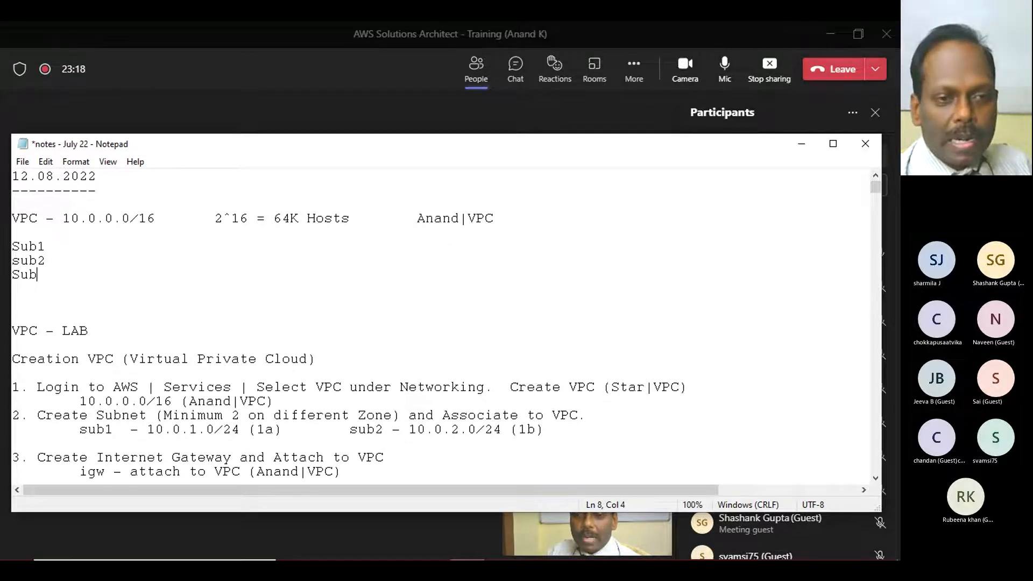
# - Give Sub1 the address range 10.0.1.0/24 in the subnet list
pyautogui.press('Up')
pyautogui.press('Up')
pyautogui.write('- 10')
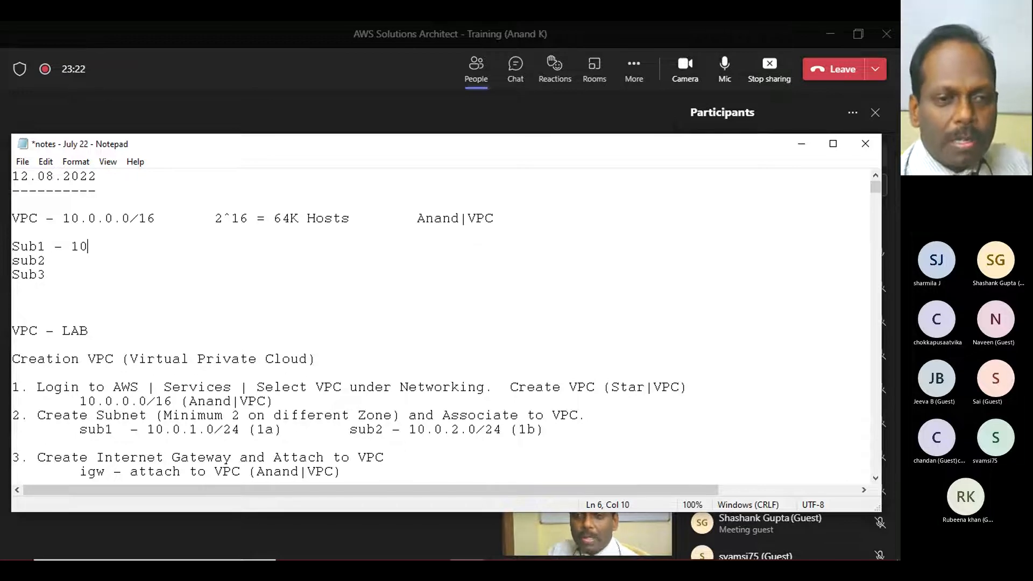
pyautogui.write('.0.1.0/24')
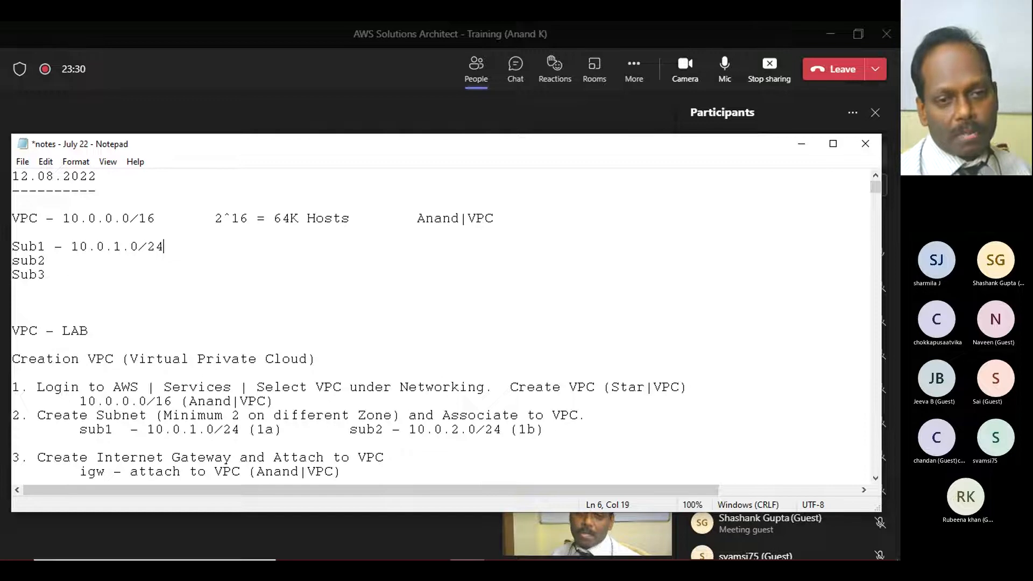
# - Add the host calculation "2^8 = 256H" after the Sub1 address range
pyautogui.press('Tab')
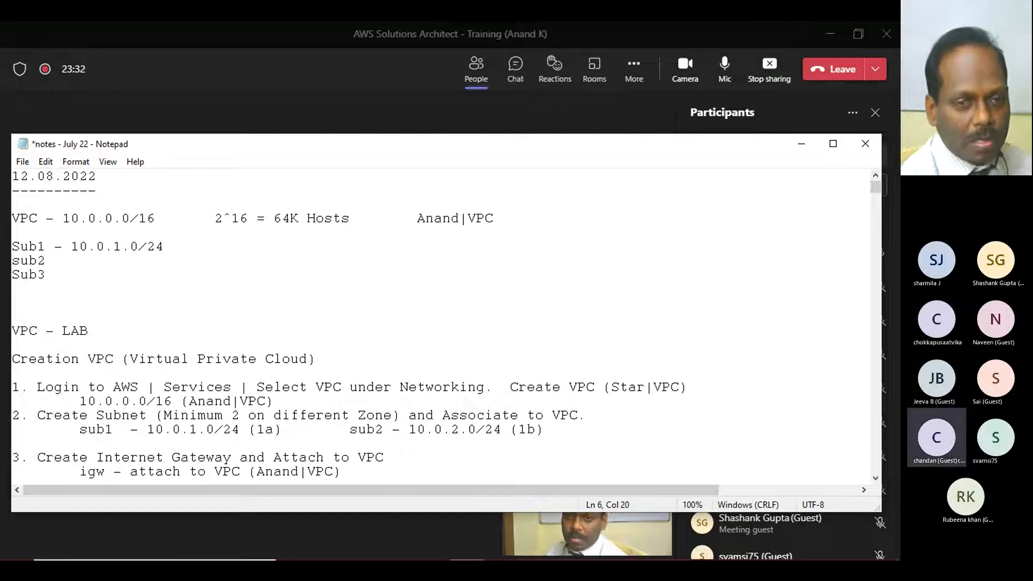
pyautogui.write('2')
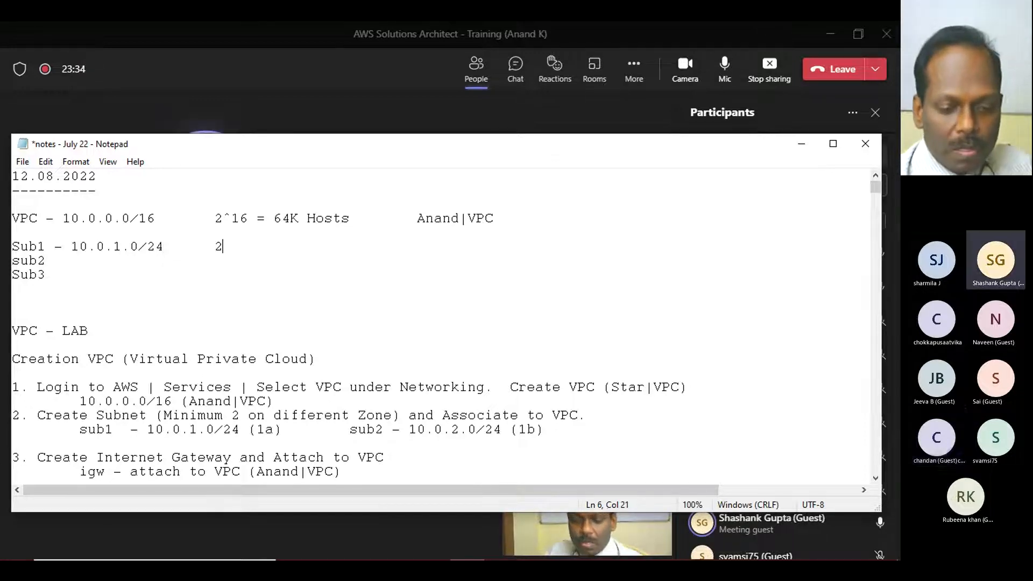
pyautogui.write('&')
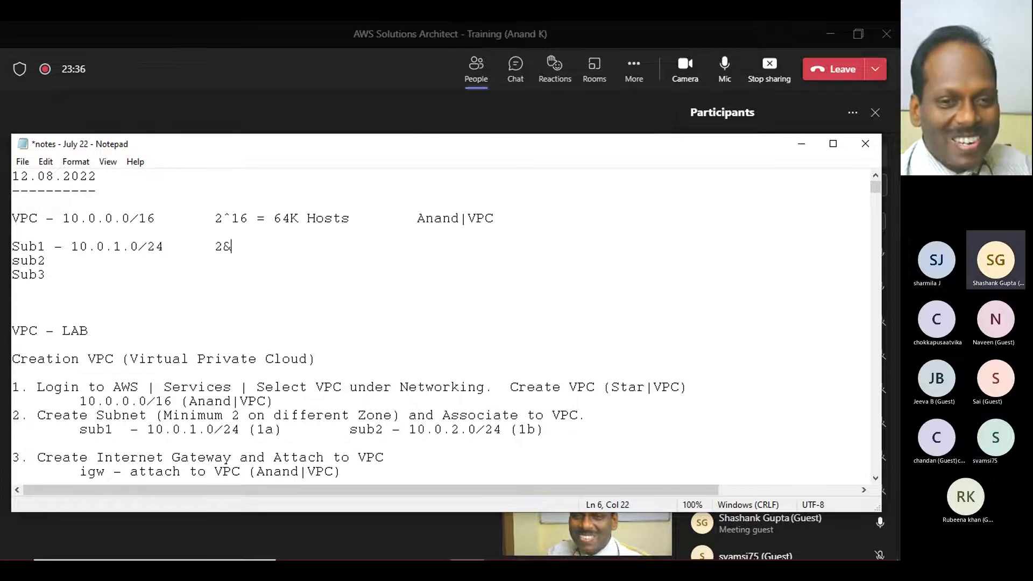
pyautogui.press('BackSpace')
pyautogui.write('^')
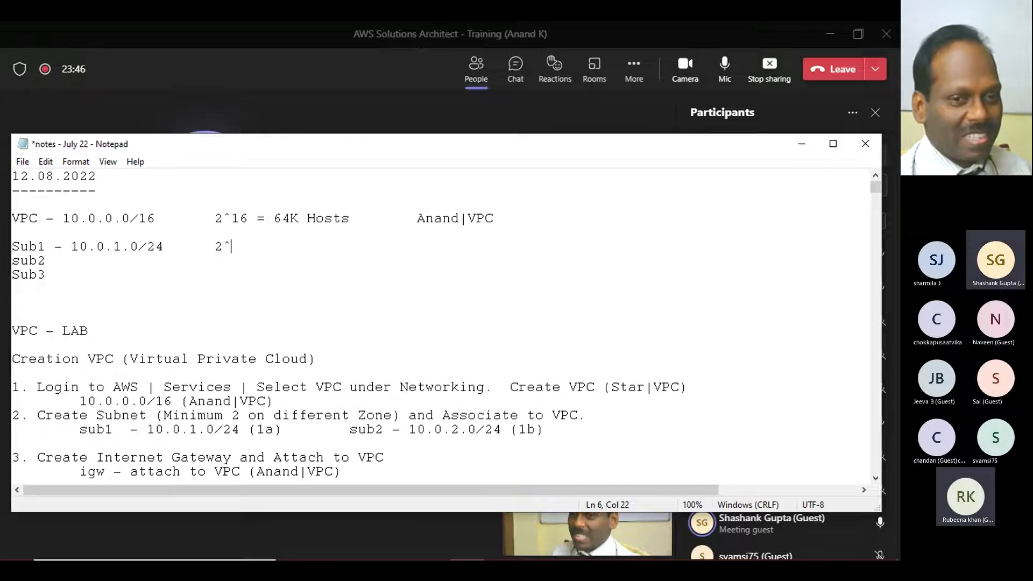
pyautogui.write('8 ')
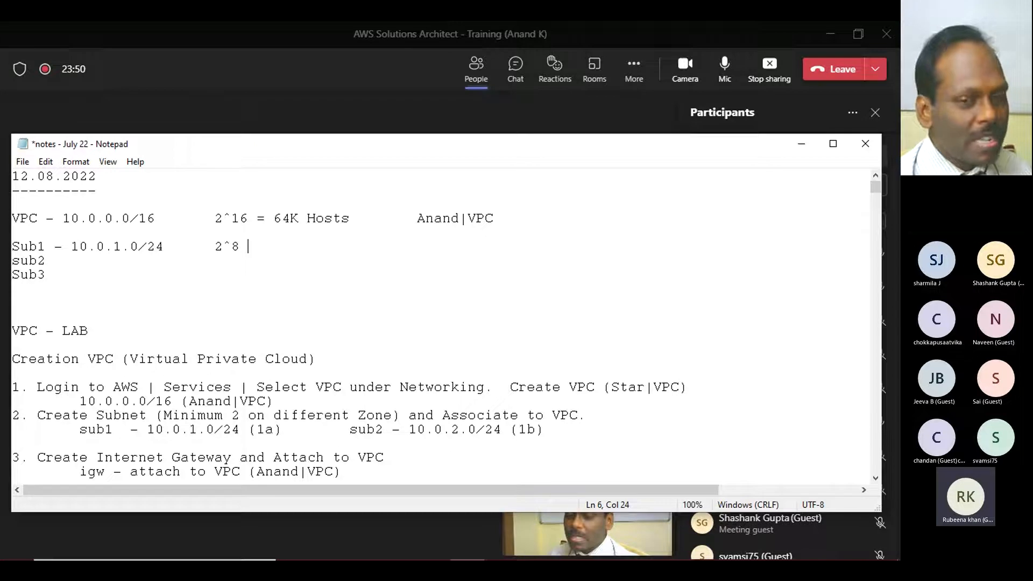
pyautogui.write(' = ')
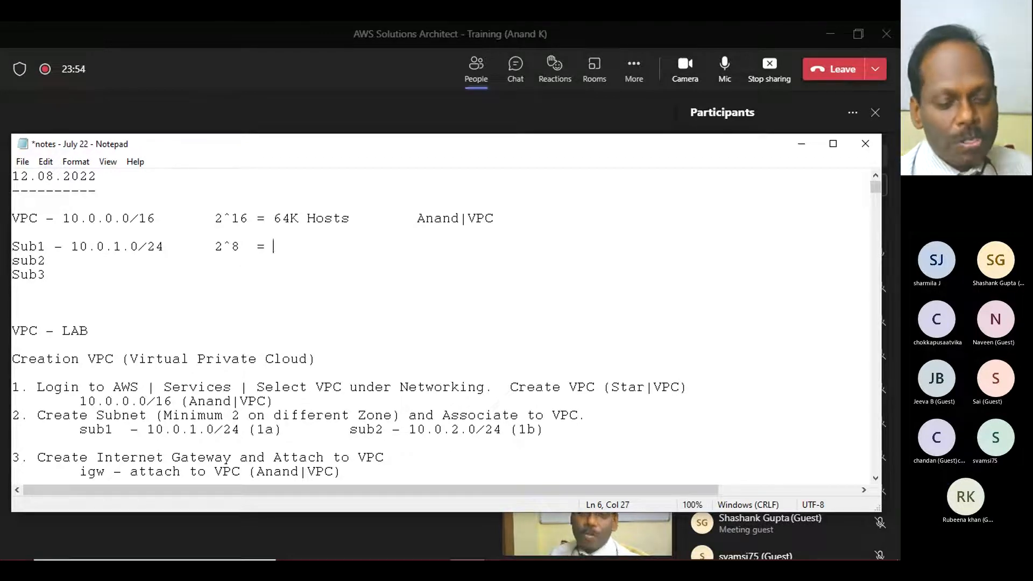
pyautogui.write('256H')
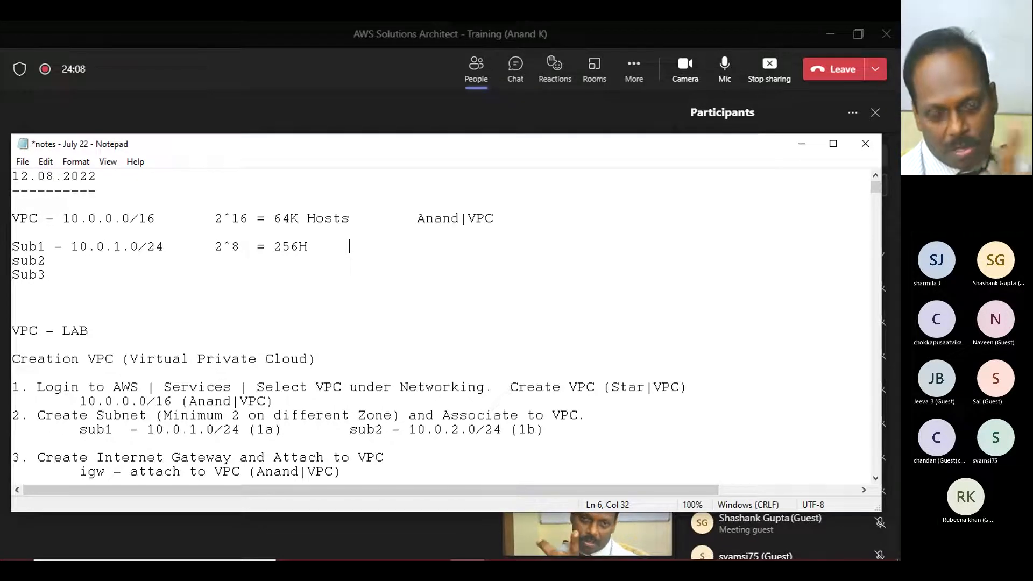
# - Start a bracketed remark on the Sub1 line reading "(5 Address are reserved"
pyautogui.write('(5 ')
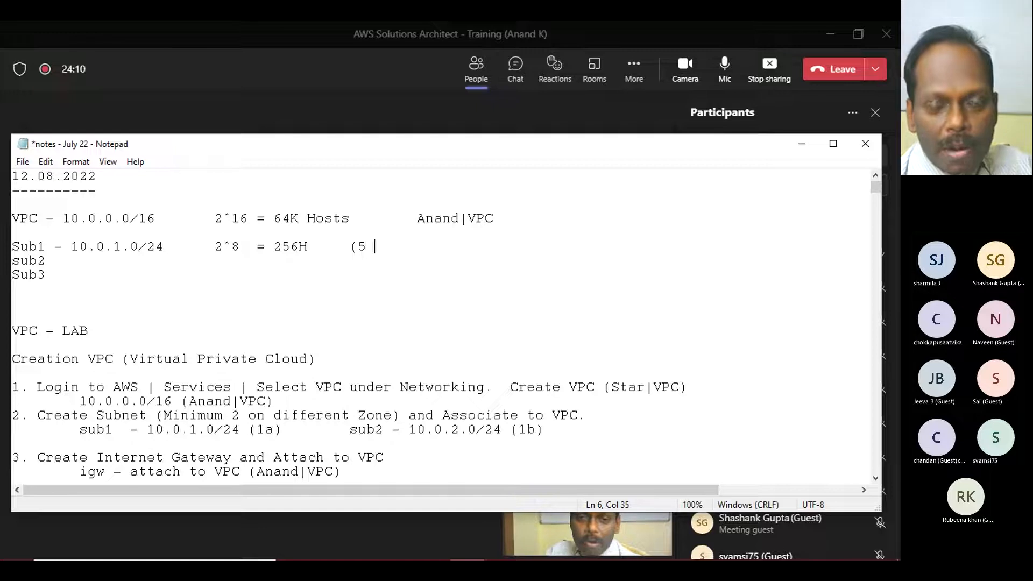
pyautogui.write('Address are')
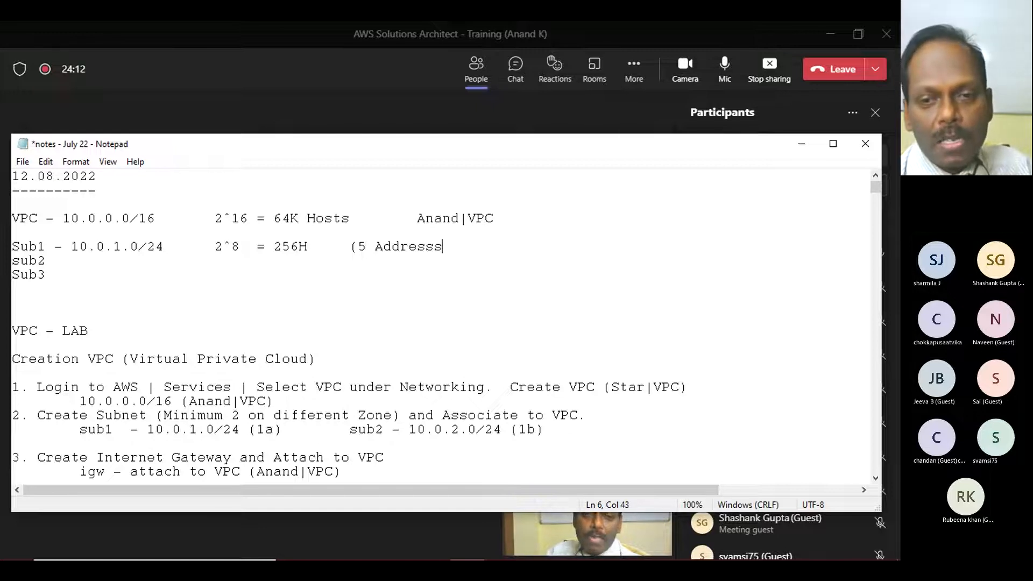
pyautogui.write('rese')
pyautogui.press('BackSpace')
pyautogui.press('BackSpace')
pyautogui.press('BackSpace')
pyautogui.press('BackSpace')
pyautogui.write('reserved')
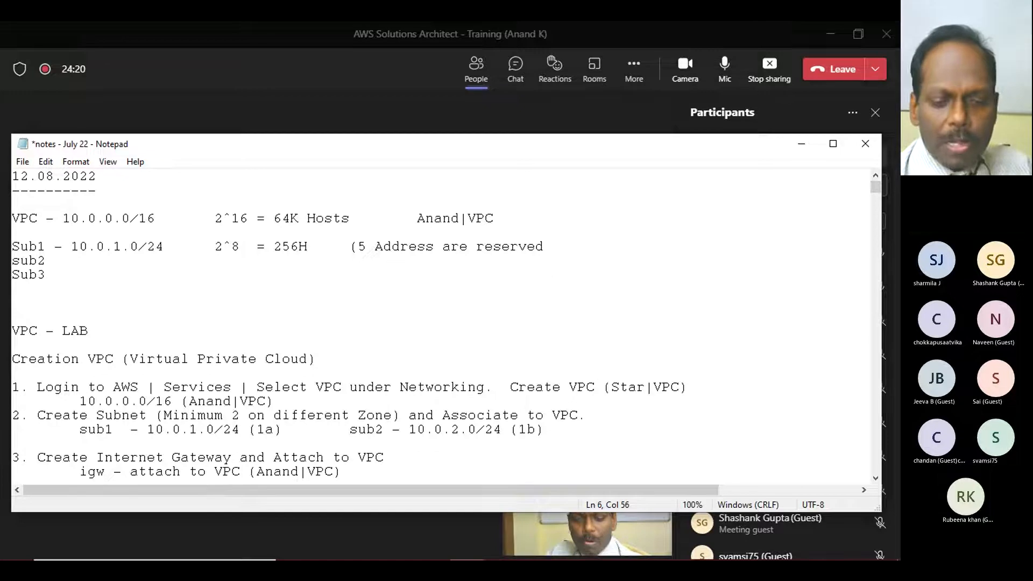
# - Continue the bracketed remark on the Sub1 line with "1 for Network Address,"
pyautogui.write(' 1,')
pyautogui.press('BackSpace')
pyautogui.write('=')
pyautogui.press('BackSpace')
pyautogui.press('BackSpace')
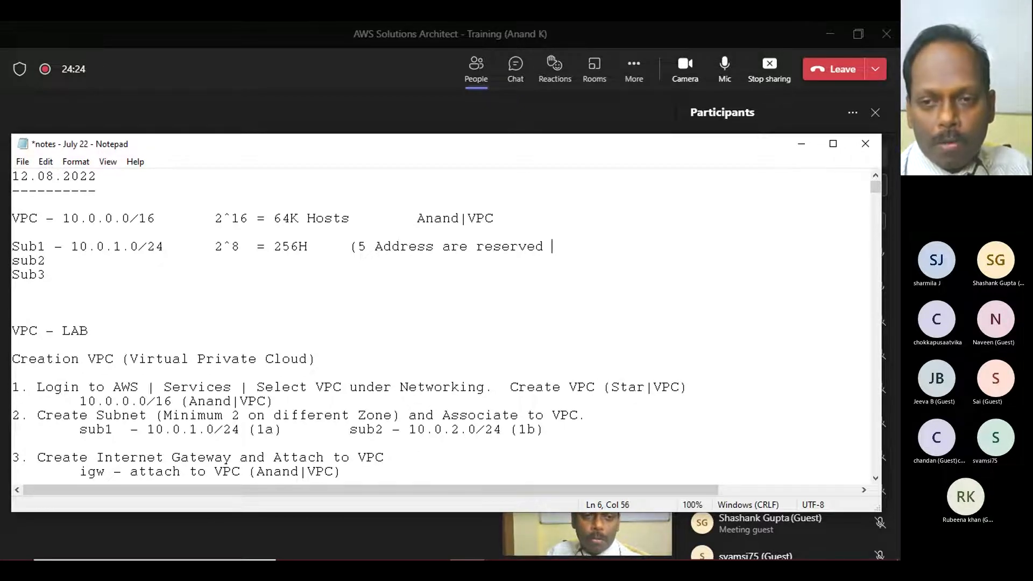
pyautogui.write('1 rfo')
pyautogui.press('BackSpace')
pyautogui.press('BackSpace')
pyautogui.press('BackSpace')
pyautogui.press('BackSpace')
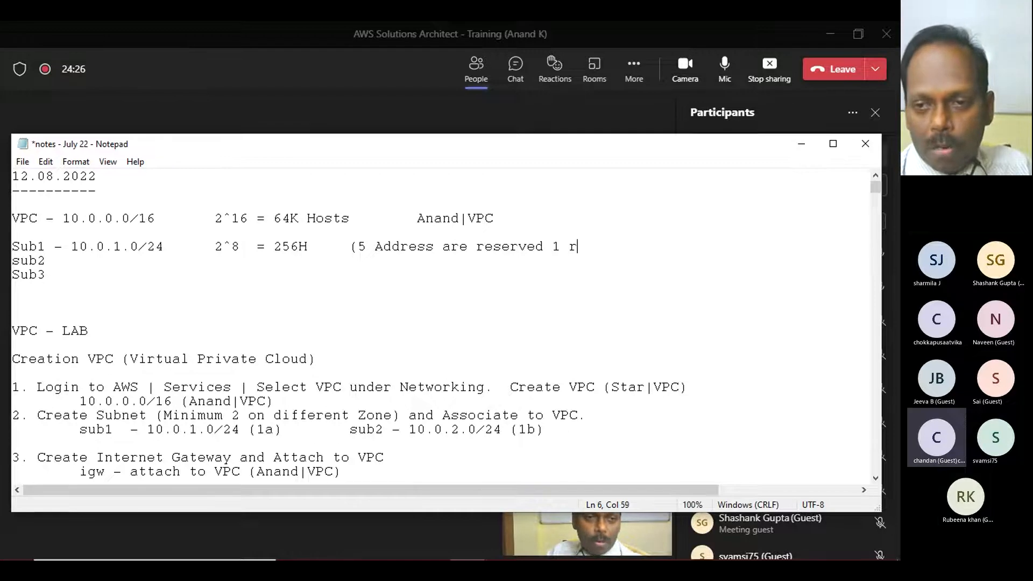
pyautogui.write('f')
pyautogui.press('BackSpace')
pyautogui.write('for Ne')
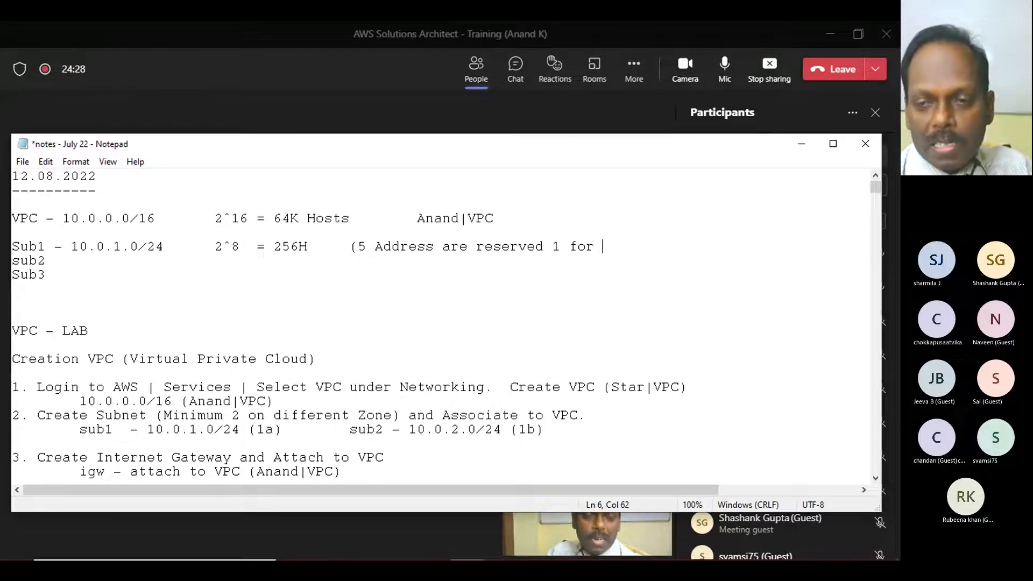
pyautogui.write('twork')
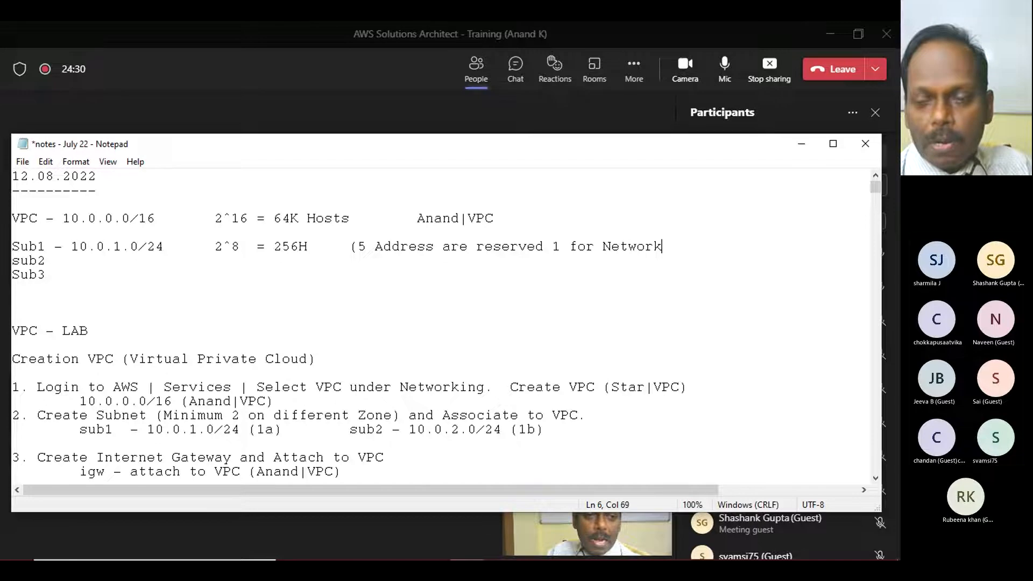
pyautogui.write(' Address')
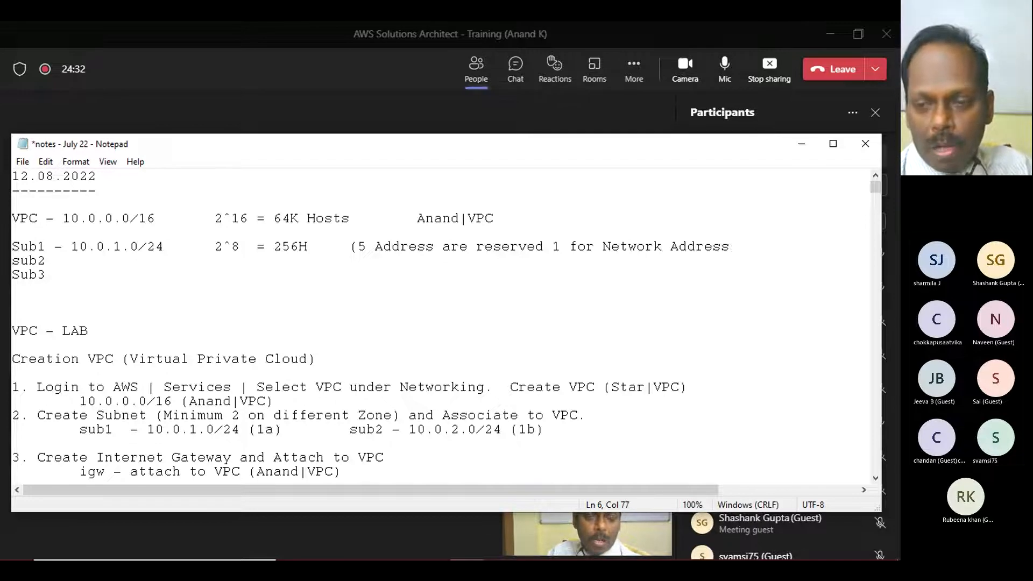
pyautogui.press('BackSpace')
pyautogui.write(',')
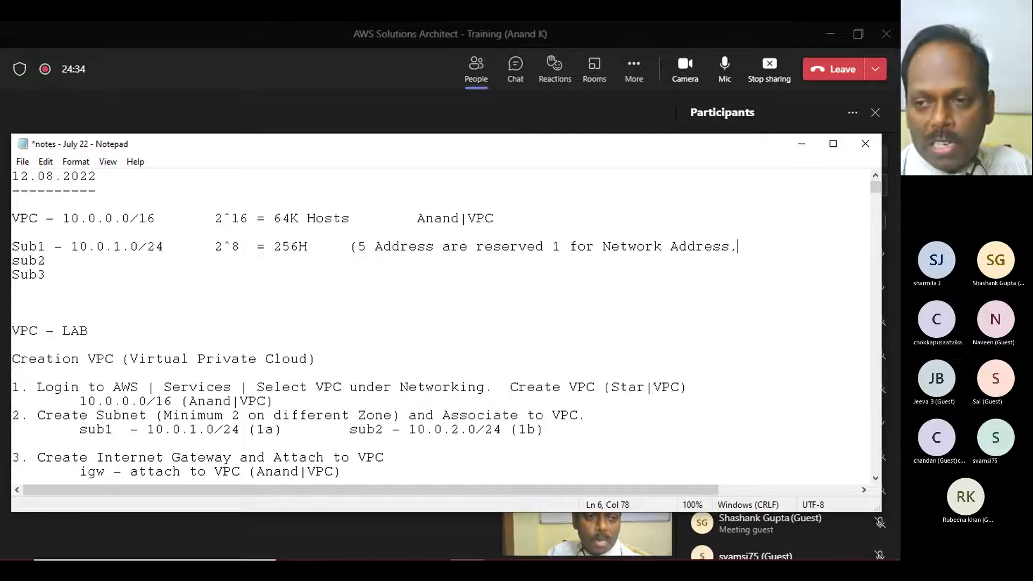
# - Add "1 for Broadcast" to the reserved-address remark and insert a blank line before sub2
pyautogui.write(' 1 for Broadcaset a')
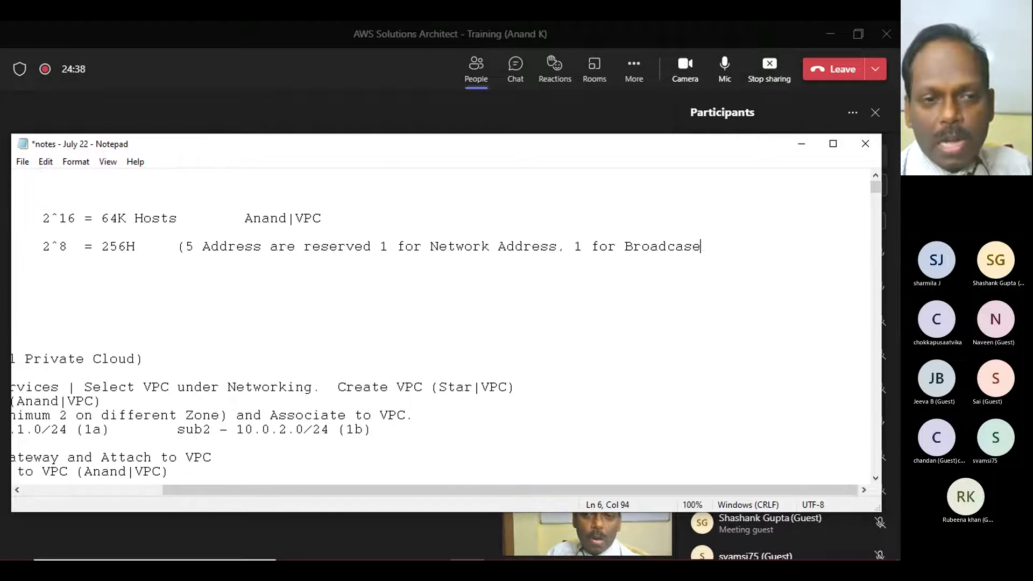
pyautogui.press('BackSpace')
pyautogui.press('BackSpace')
pyautogui.press('BackSpace')
pyautogui.press('BackSpace')
pyautogui.write('t')
pyautogui.press('Return')
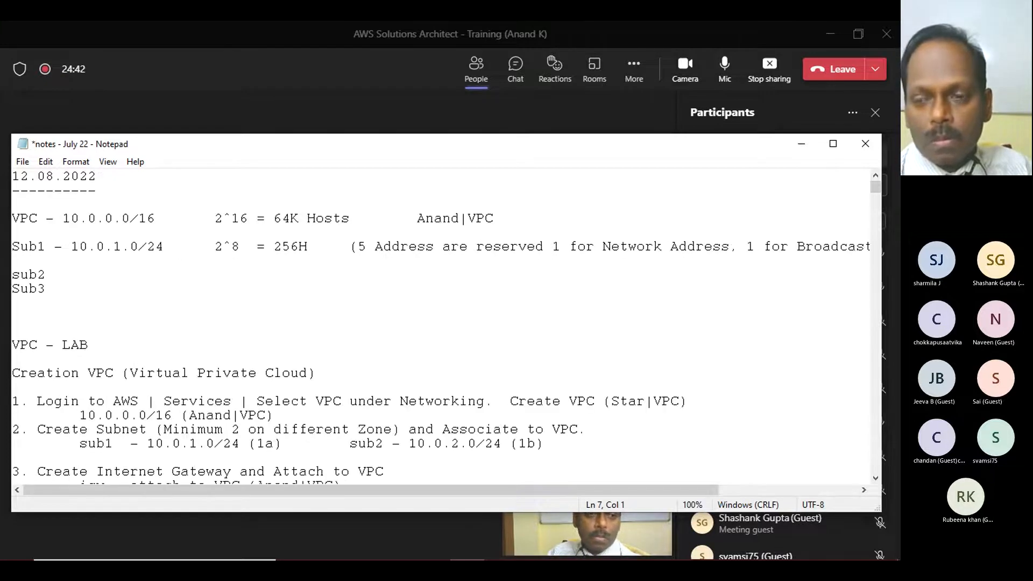
# - Move the bracketed reserved-address remark onto its own line directly below the Sub1 entry
pyautogui.press('Left')
pyautogui.press('Left')
pyautogui.press('Left')
pyautogui.press('Left')
pyautogui.press('Left')
pyautogui.press('Left')
pyautogui.press('Left')
pyautogui.press('Left')
pyautogui.press('Left')
pyautogui.press('Left')
pyautogui.press('Left')
pyautogui.press('Left')
pyautogui.press('Left')
pyautogui.press('Left')
pyautogui.press('Left')
pyautogui.press('Left')
pyautogui.press('Left')
pyautogui.press('Left')
pyautogui.press('Left')
pyautogui.press('Left')
pyautogui.press('Left')
pyautogui.press('Left')
pyautogui.press('Left')
pyautogui.press('Left')
pyautogui.press('Left')
pyautogui.press('Left')
pyautogui.press('Left')
pyautogui.press('Left')
pyautogui.press('Left')
pyautogui.press('Left')
pyautogui.press('Left')
pyautogui.press('Left')
pyautogui.press('Left')
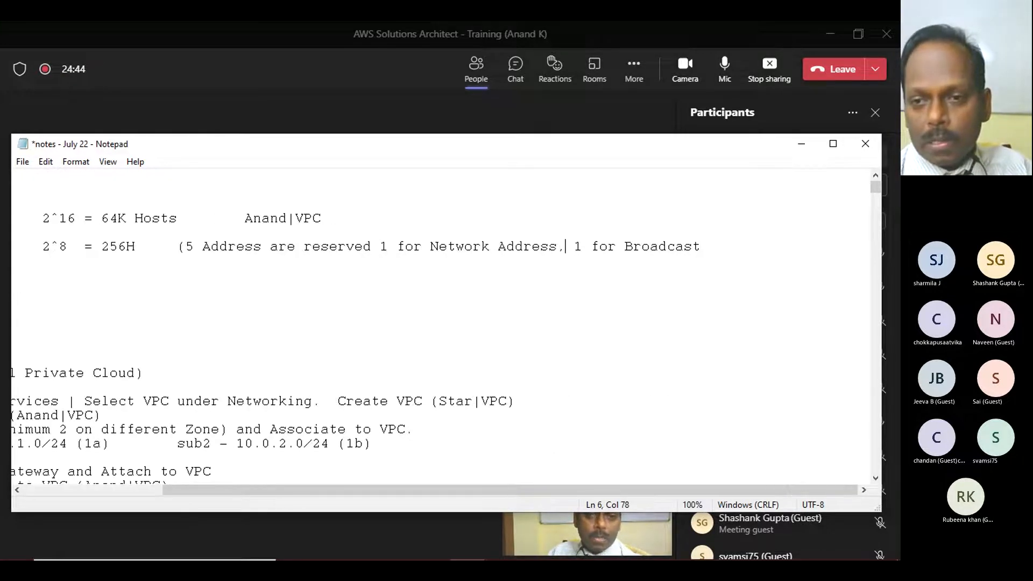
pyautogui.press('Left')
pyautogui.press('Left')
pyautogui.press('Left')
pyautogui.press('Left')
pyautogui.press('Left')
pyautogui.press('Return')
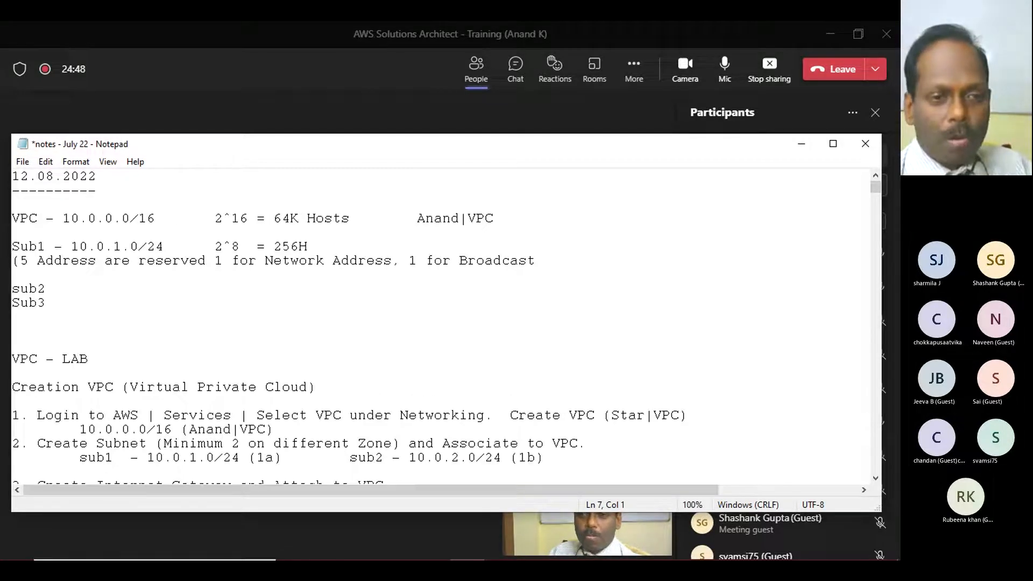
# - Extend the reserved-address remark after "Broadcast" with "address, 1 Router, 1 for DNS Server"
pyautogui.press('End')
pyautogui.write('addre')
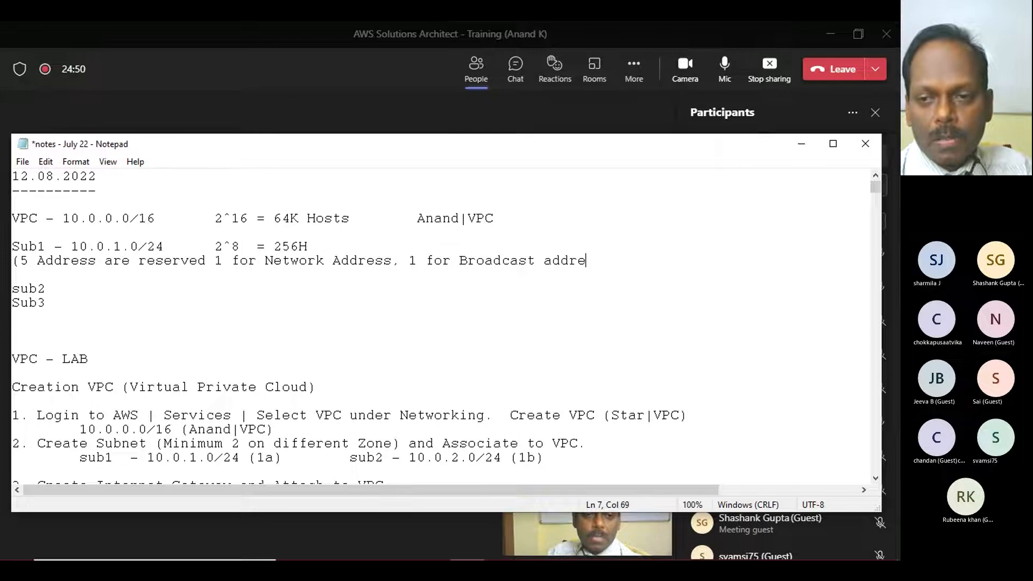
pyautogui.write('ss, 1 R')
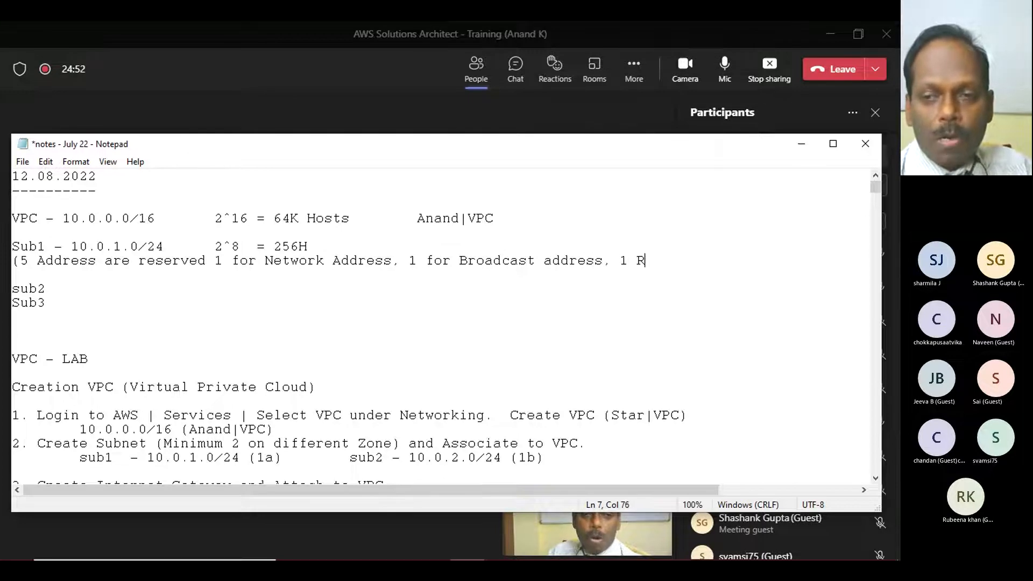
pyautogui.write('outer')
pyautogui.write(', 1')
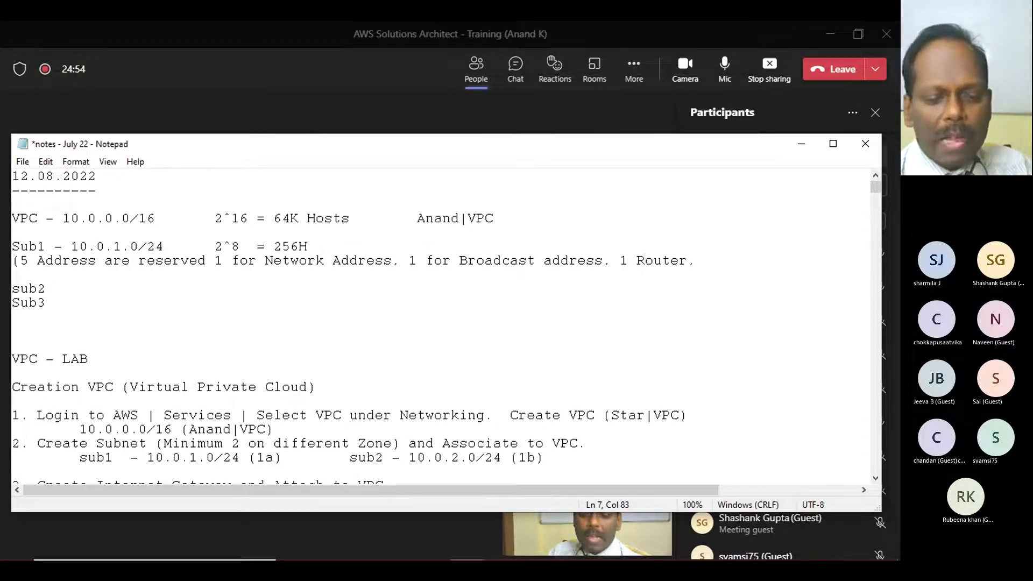
pyautogui.write(' for DMN')
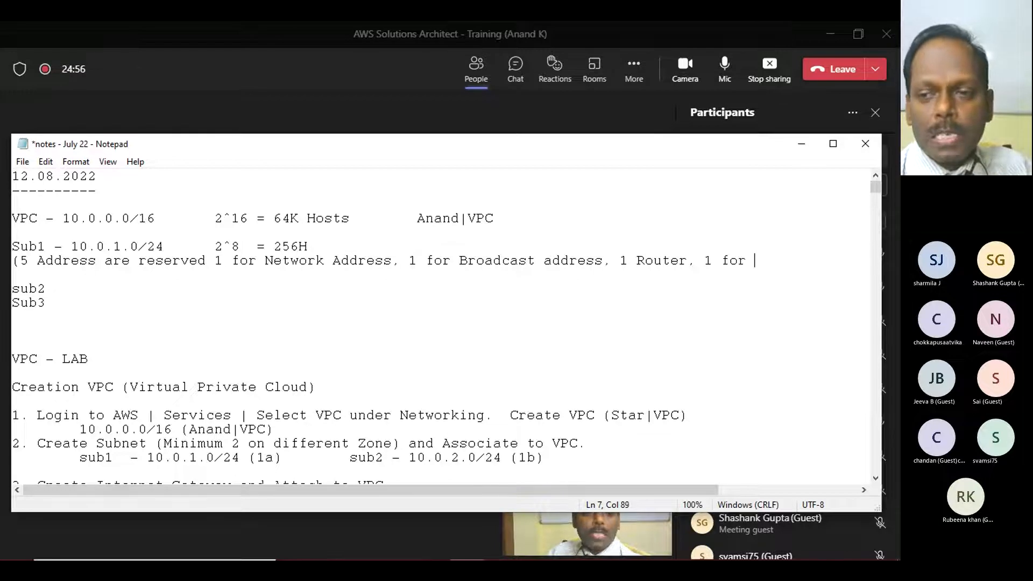
pyautogui.press('BackSpace')
pyautogui.press('BackSpace')
pyautogui.write('NS Server')
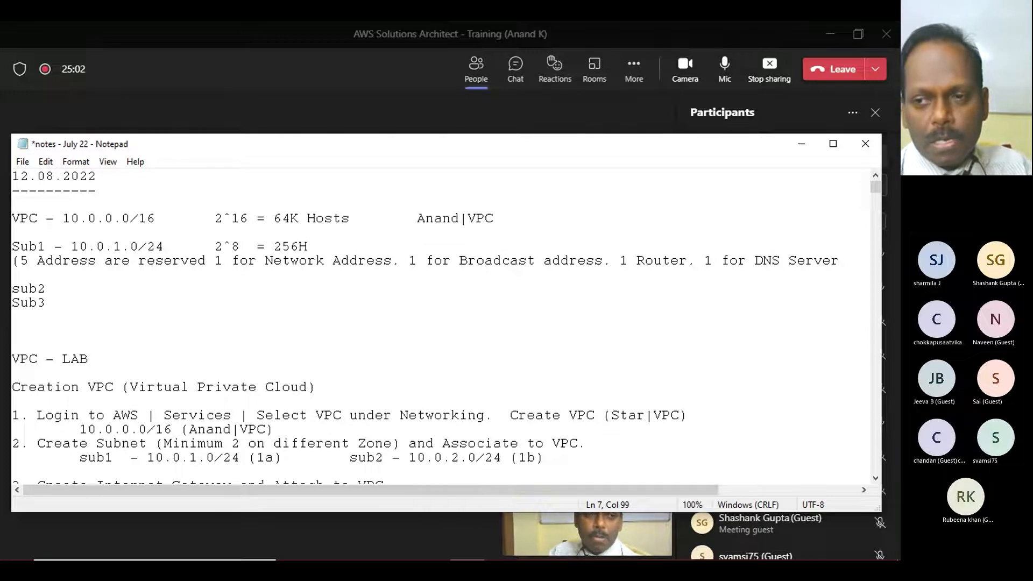
# - Finish the remark with an indented line reading "1 for Reserved)" on the blank line above sub2
pyautogui.press('Down')
pyautogui.press('Tab')
pyautogui.write('1 f')
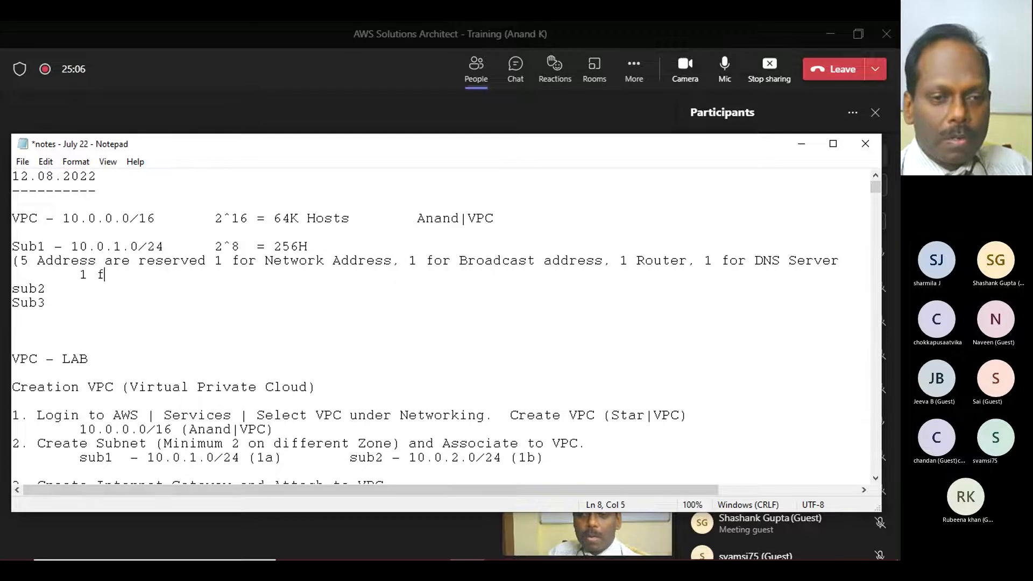
pyautogui.write('or Reserved')
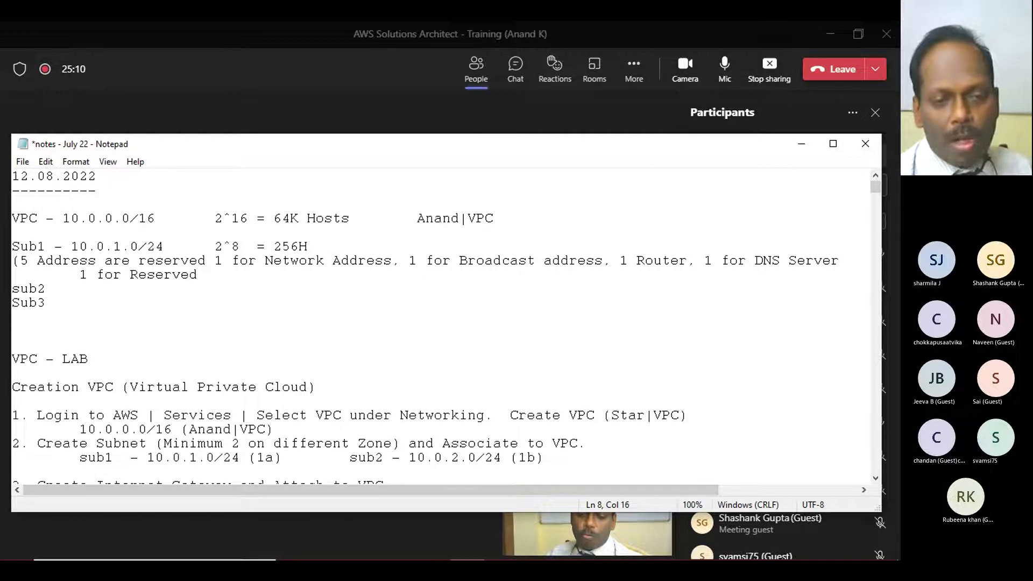
# - Add the usable host count "- 251 Hosts (Max)" after 256H on the Sub1 line
pyautogui.press('Up')
pyautogui.press('Up')
pyautogui.press('Down')
pyautogui.press('Home')
pyautogui.press('Left')
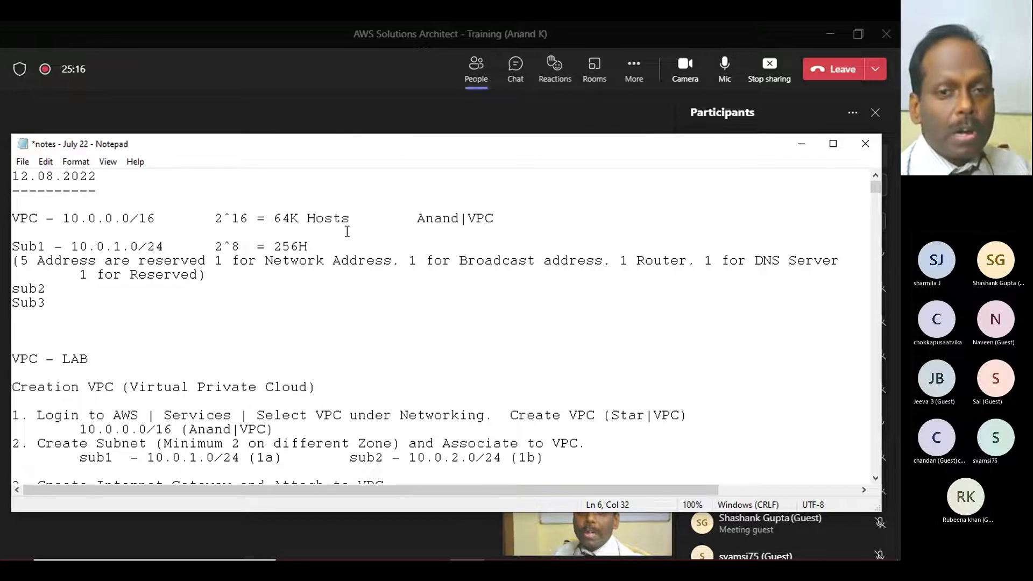
pyautogui.write('- 25')
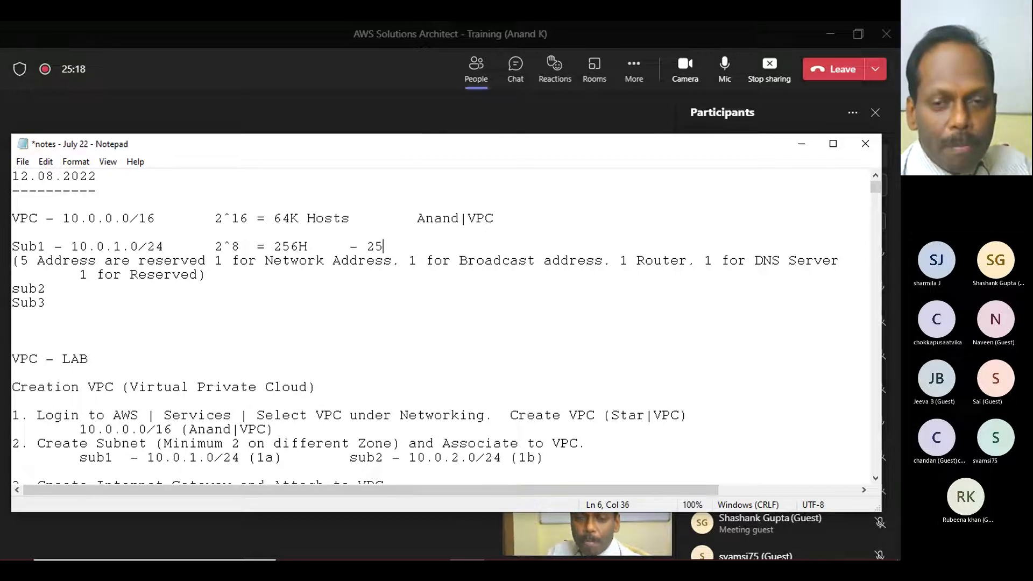
pyautogui.write('1 H')
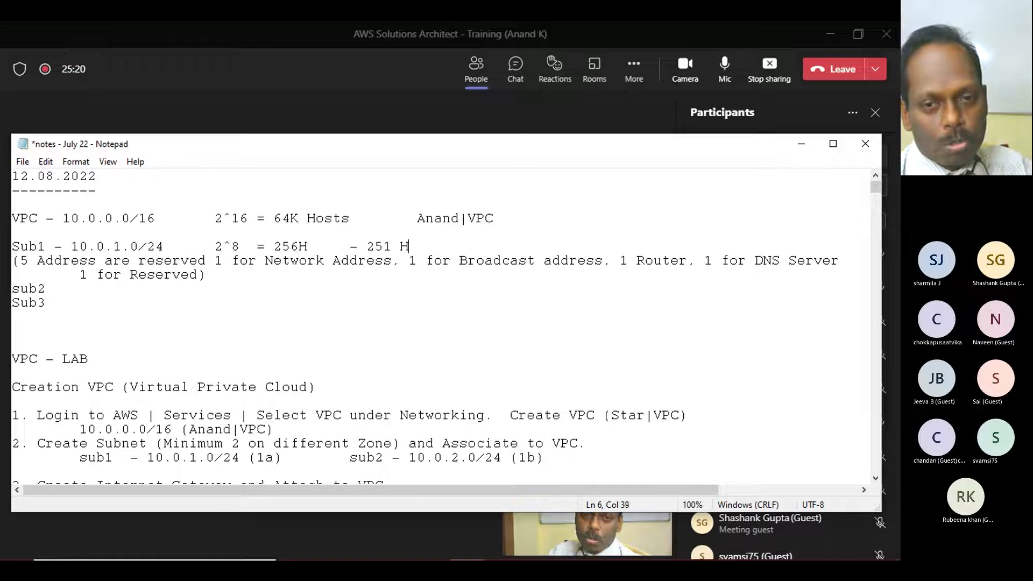
pyautogui.write('osts (Max)')
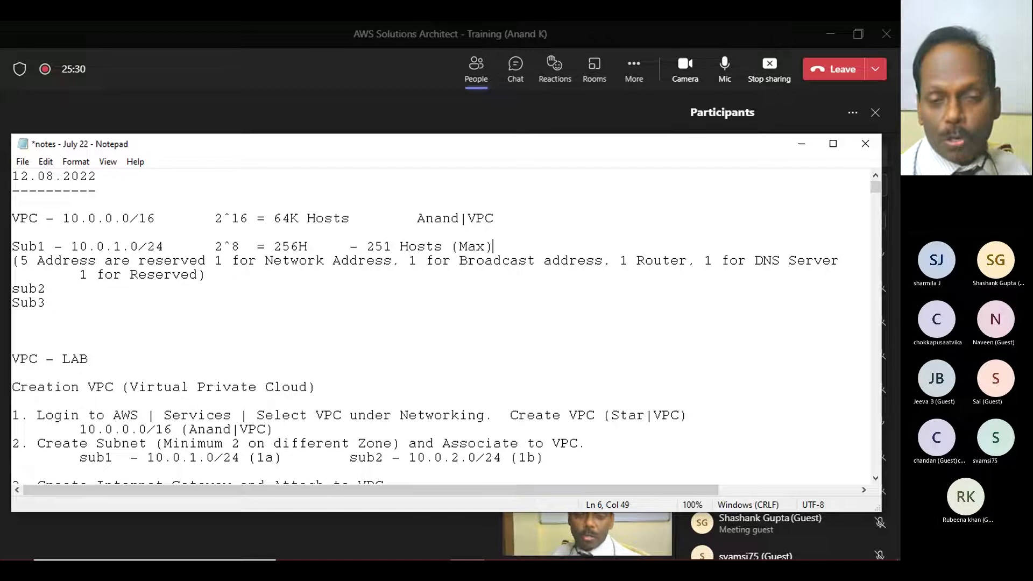
# - Give sub2 the address range 10.0.2.0/24 in the subnet list
pyautogui.press('Down')
pyautogui.press('Down')
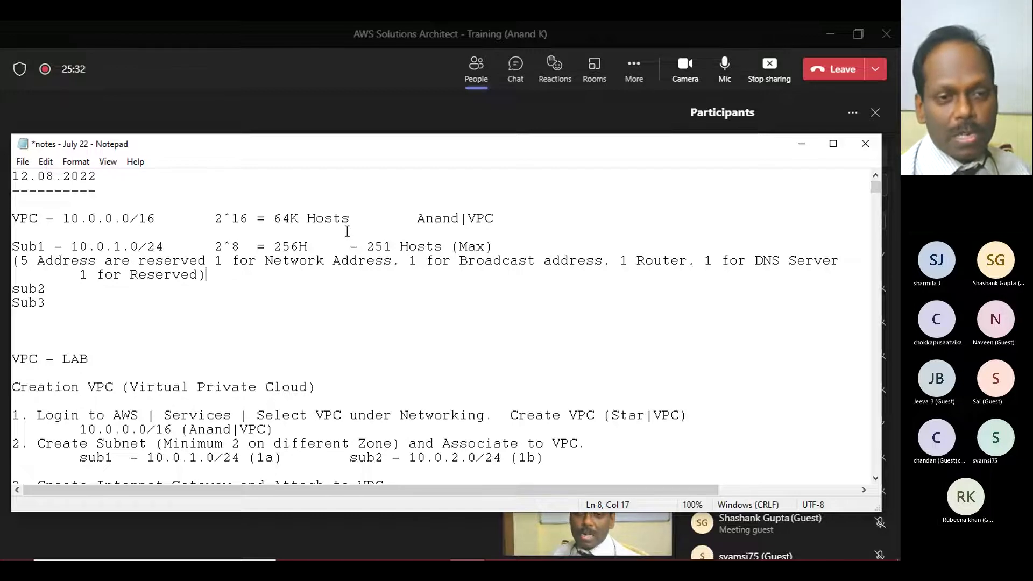
pyautogui.press('Down')
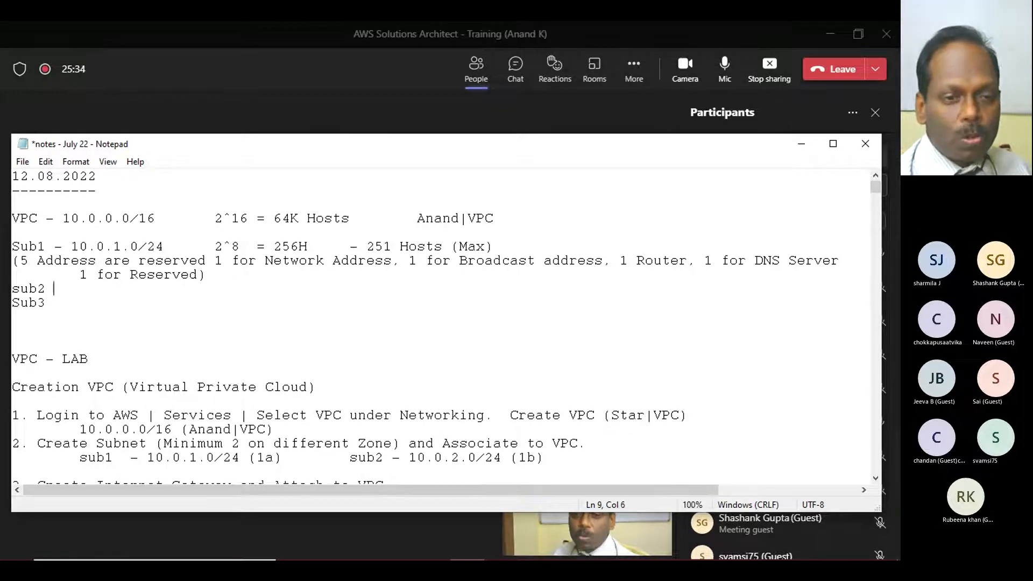
pyautogui.write('- 10.')
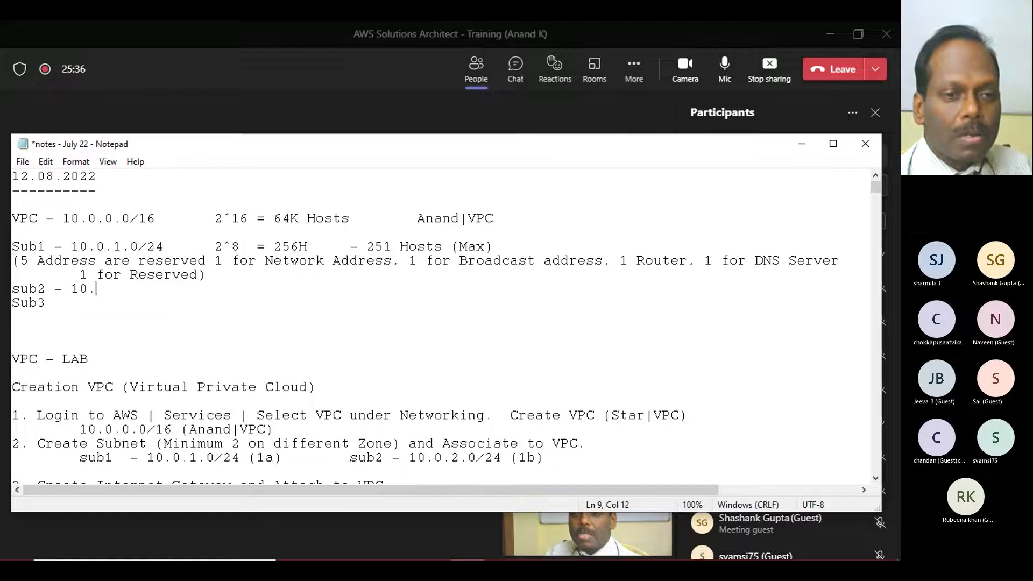
pyautogui.write('0.2.0')
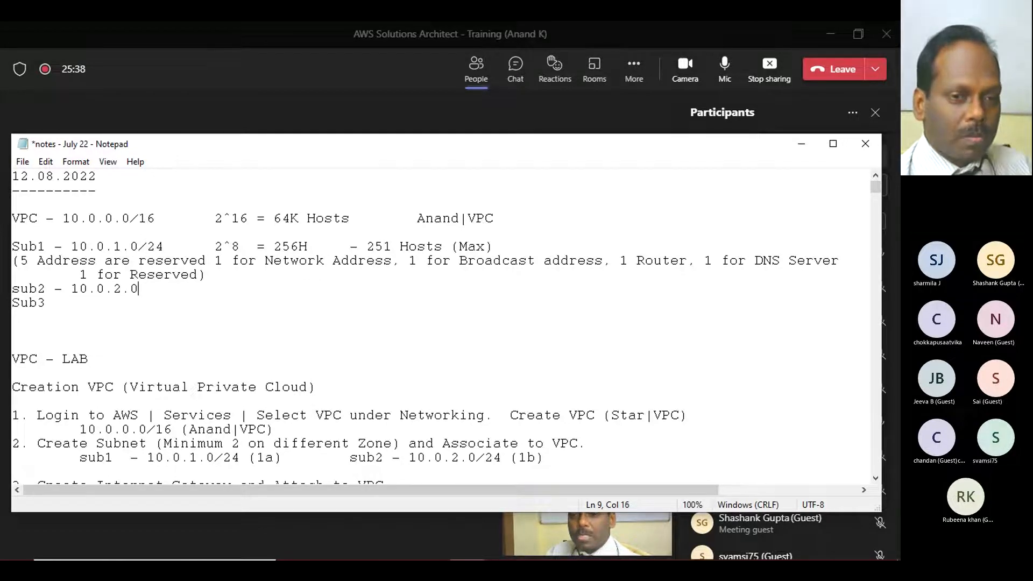
pyautogui.write('/24')
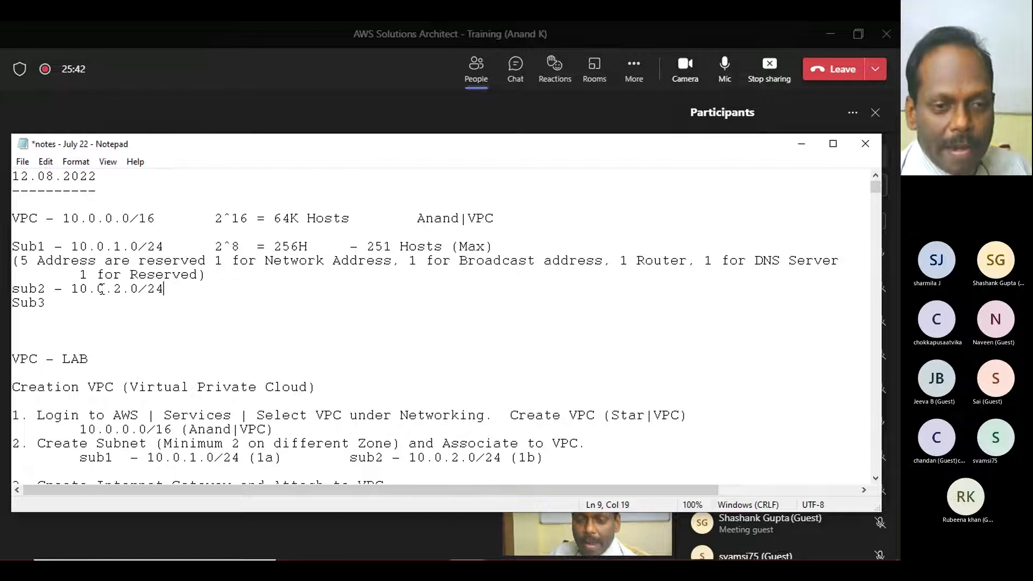
# - Insert "(Start)" directly after "Network Address" in the reserved-address remark
pyautogui.moveTo(118, 288)
pyautogui.mouseDown()
pyautogui.moveTo(73, 296)
pyautogui.moveTo(137, 291)
pyautogui.mouseUp()
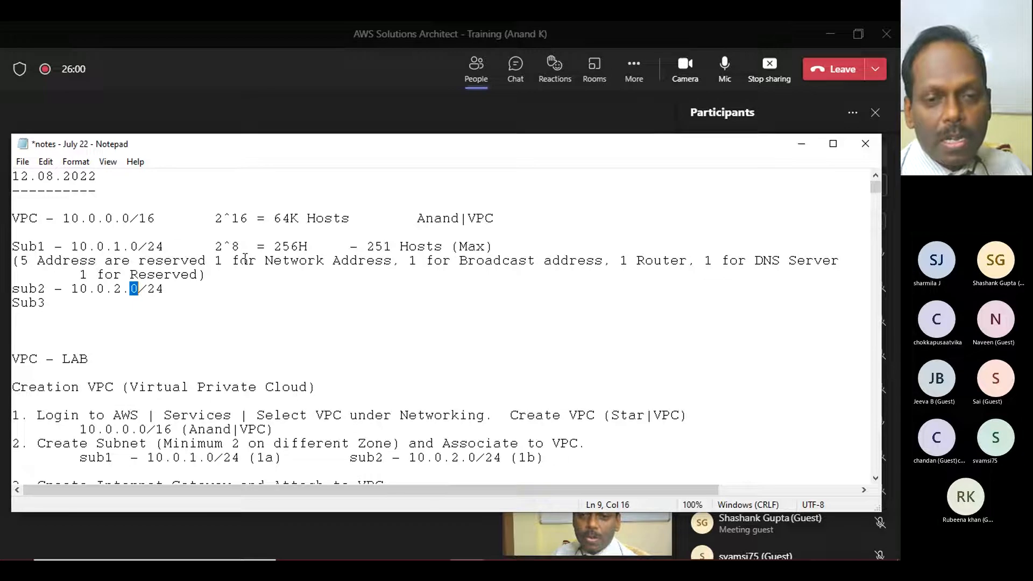
pyautogui.click(394, 263)
pyautogui.write('(Start)')
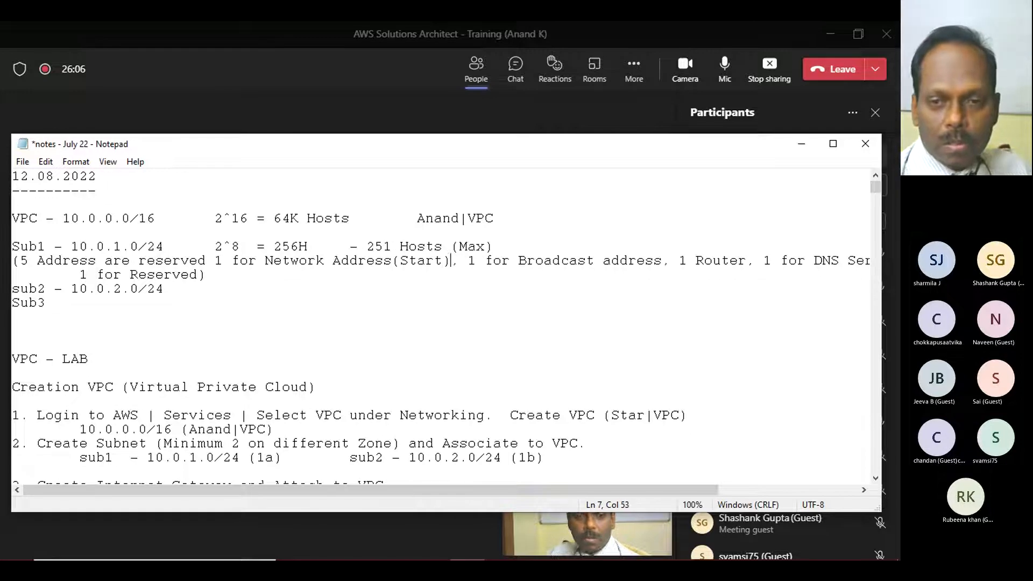
# - Insert "(Last)" after "Broadcast address" in the reserved-address remark
pyautogui.press('Right')
pyautogui.press('Right')
pyautogui.press('Right')
pyautogui.press('Right')
pyautogui.press('Right')
pyautogui.press('Right')
pyautogui.press('Right')
pyautogui.press('Right')
pyautogui.press('Right')
pyautogui.press('Right')
pyautogui.press('Right')
pyautogui.press('Right')
pyautogui.press('Right')
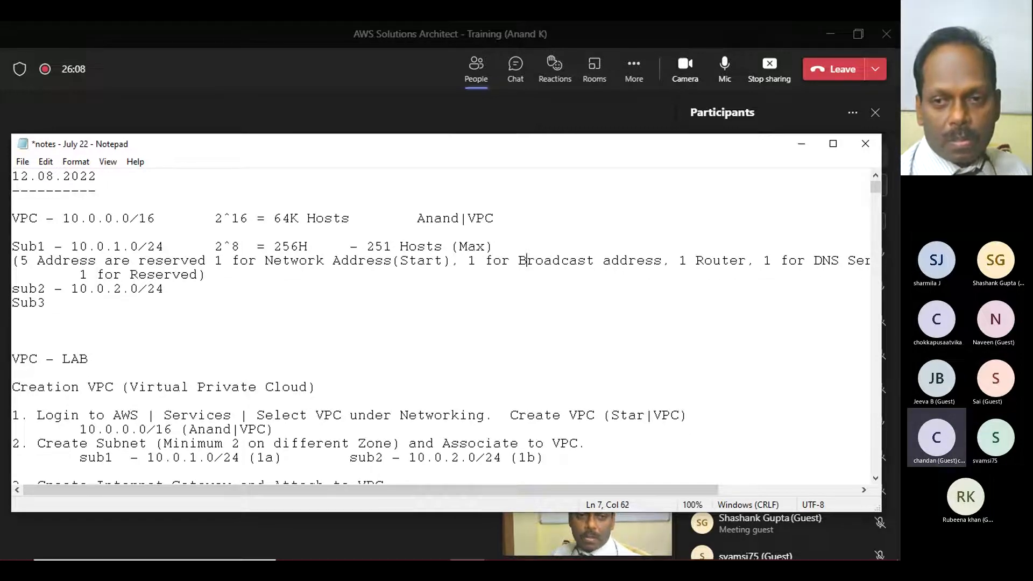
pyautogui.press('Right')
pyautogui.press('Right')
pyautogui.press('Right')
pyautogui.press('Right')
pyautogui.press('Right')
pyautogui.press('Right')
pyautogui.press('Right')
pyautogui.press('Right')
pyautogui.press('Right')
pyautogui.press('Right')
pyautogui.press('Right')
pyautogui.press('Right')
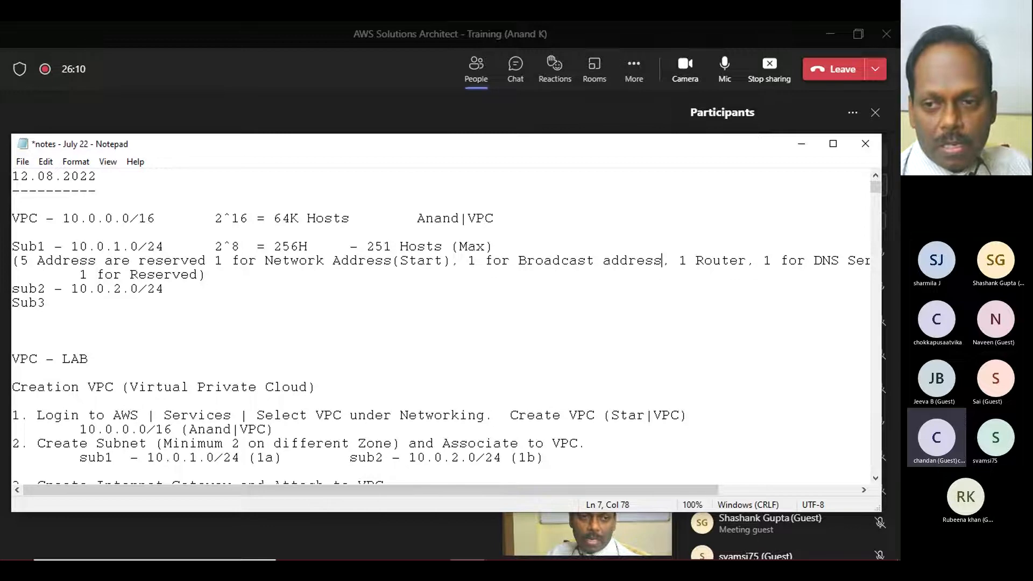
pyautogui.write('(Last)')
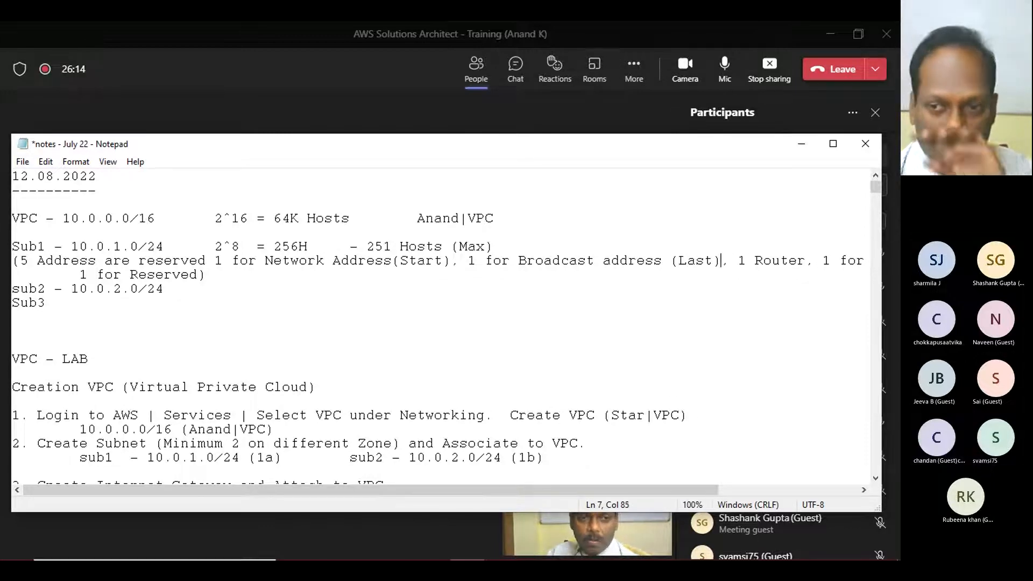
# - Break the remark after "(Last)," so the Router and DNS Server items start a new indented line
pyautogui.press('Right')
pyautogui.press('Right')
pyautogui.press('Right')
pyautogui.press('Left')
pyautogui.press('Return')
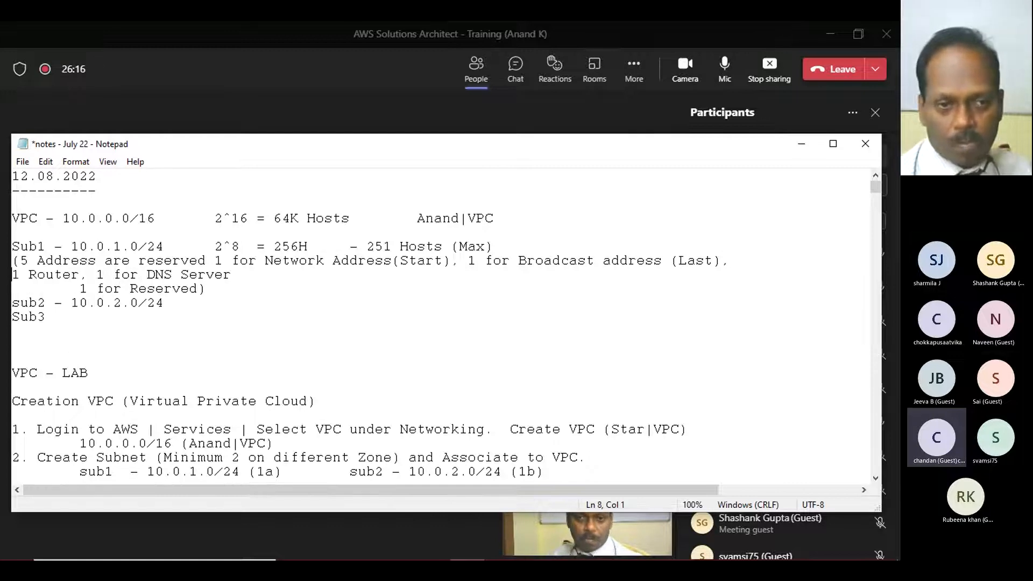
pyautogui.press('Tab')
# - Add a comma after "DNS Server" and join "1 for Reserved)" onto that line without the extra indent
pyautogui.press('End')
pyautogui.write('m,')
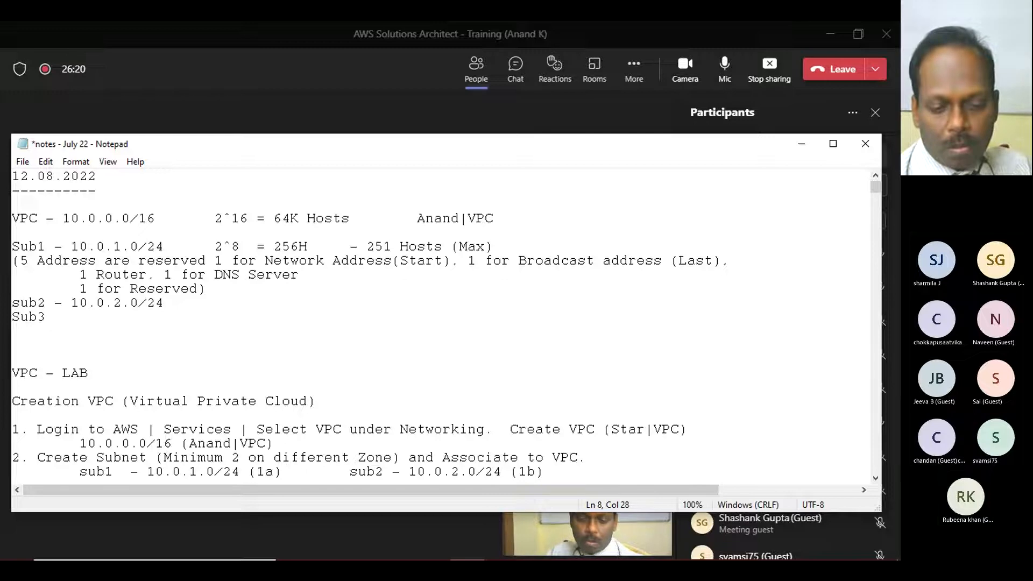
pyautogui.press('Left')
pyautogui.press('Left')
pyautogui.press('BackSpace')
pyautogui.press('End')
pyautogui.press('Delete')
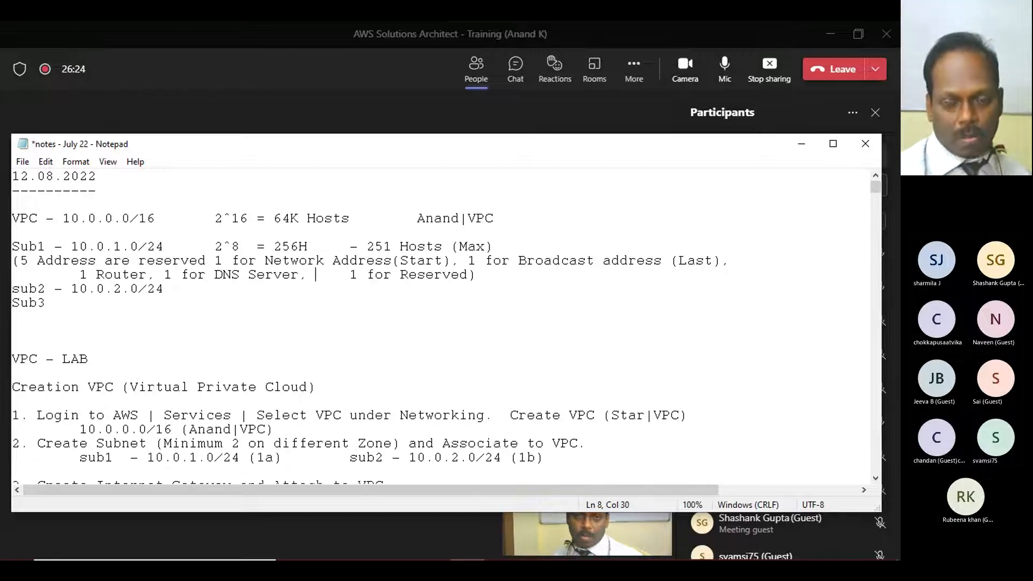
pyautogui.press('Delete')
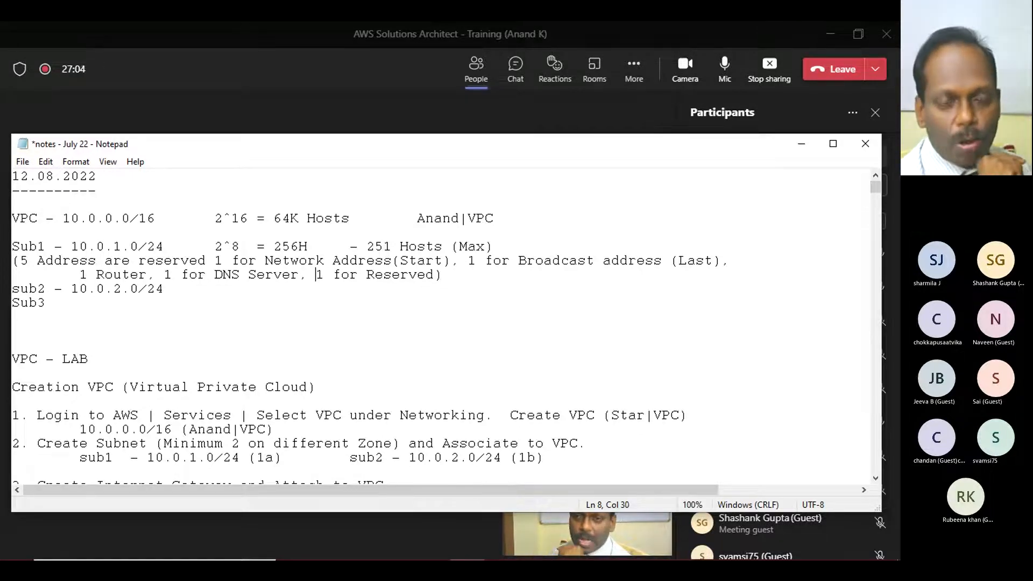
# - Complete the Sub3 line by adding "- 10.0.3.0/24" after the subnet name
pyautogui.click(618, 304)
pyautogui.write('- ')
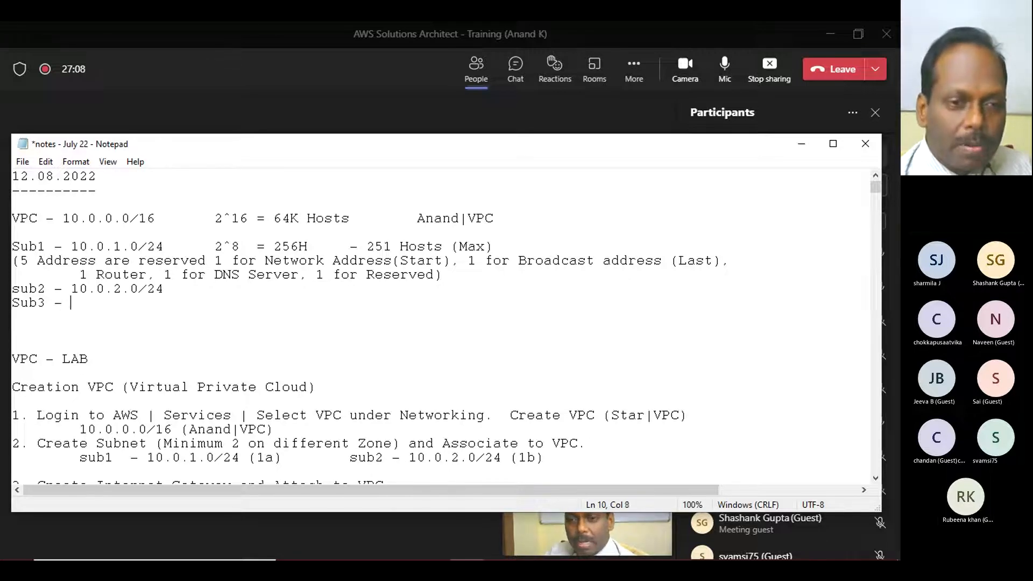
pyautogui.write('10.0.')
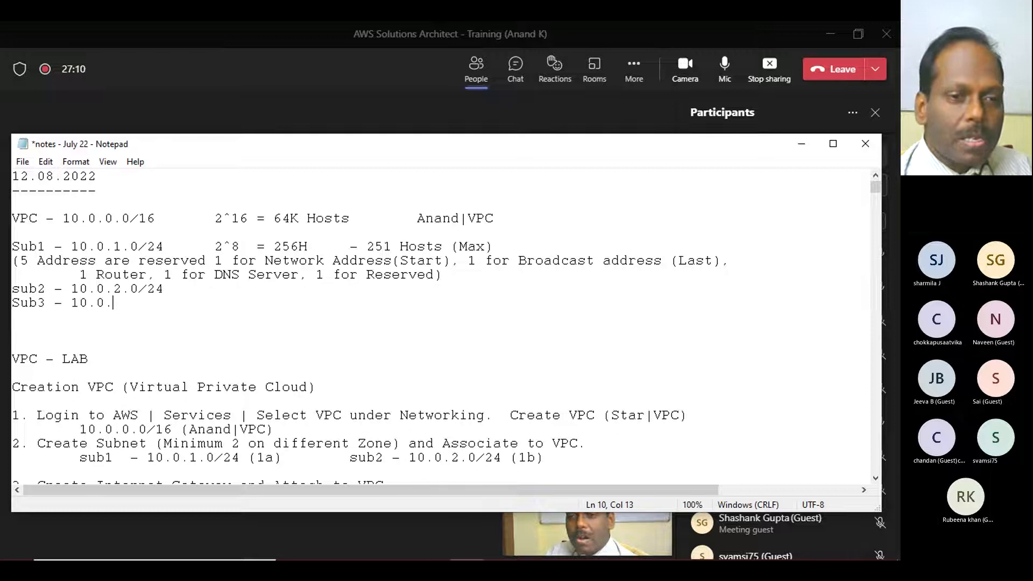
pyautogui.write('3.0/24')
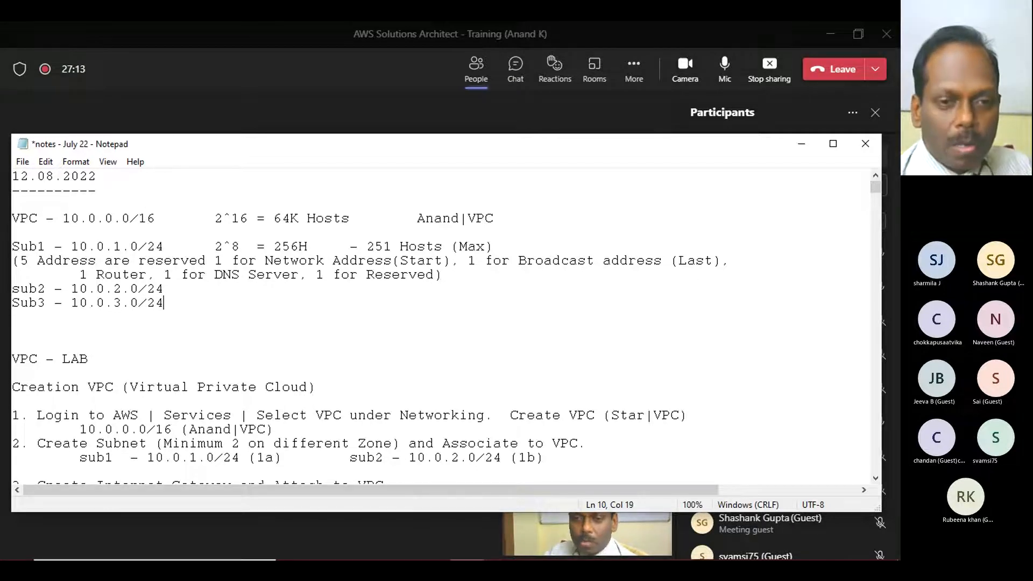
pyautogui.press('Up')
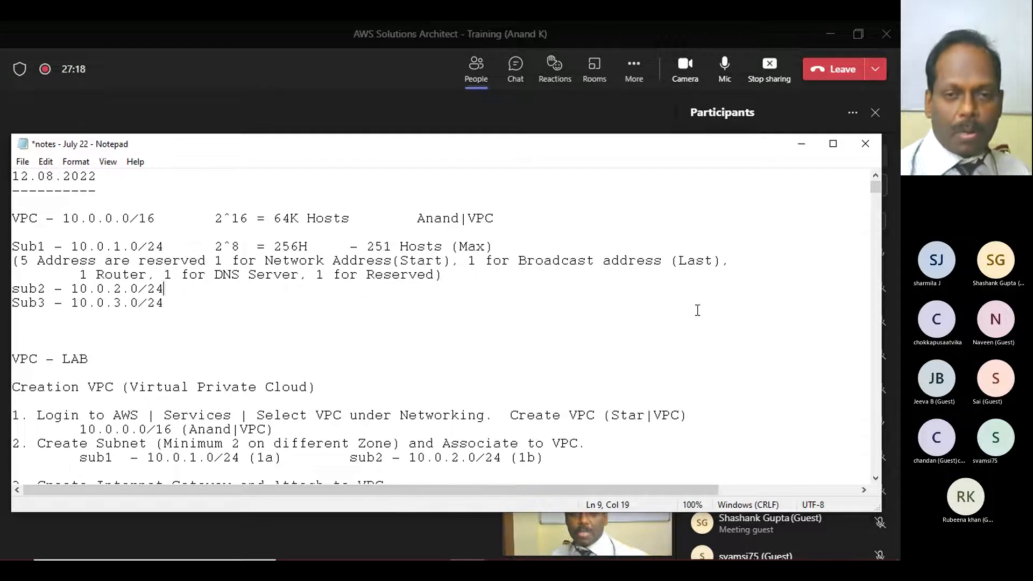
# - Move the notes window higher on the desktop and underline the "VPC - LAB" heading with a row of ten dashes
pyautogui.moveTo(422, 153); pyautogui.dragTo(426, 106)
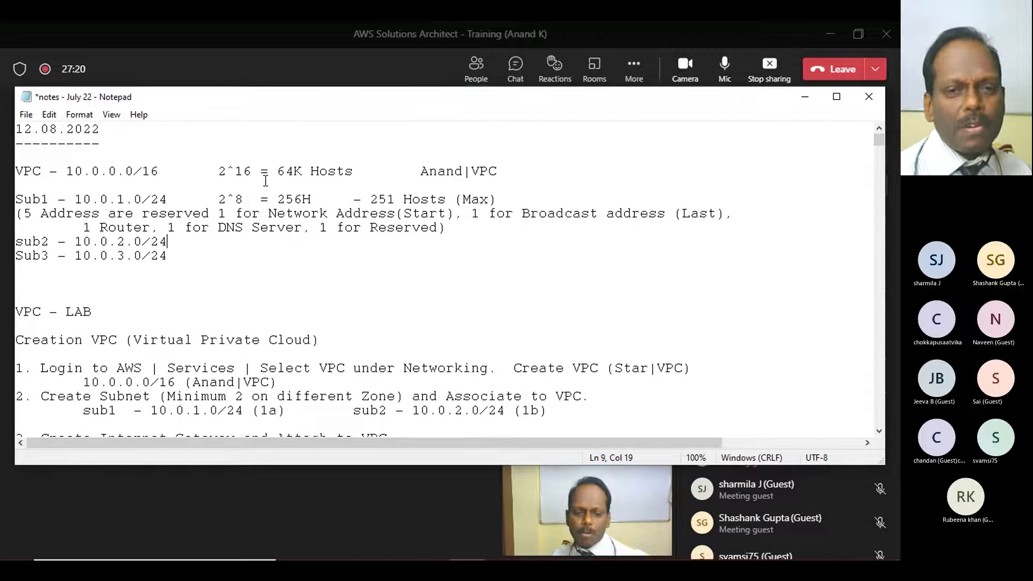
pyautogui.moveTo(378, 200); pyautogui.dragTo(391, 205)
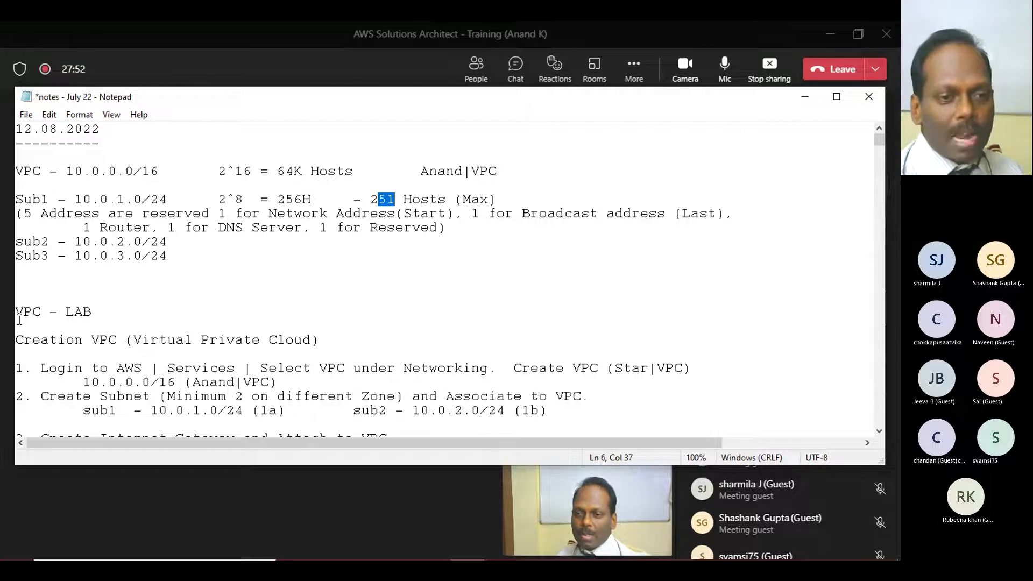
pyautogui.click(573, 330)
pyautogui.write('----------')
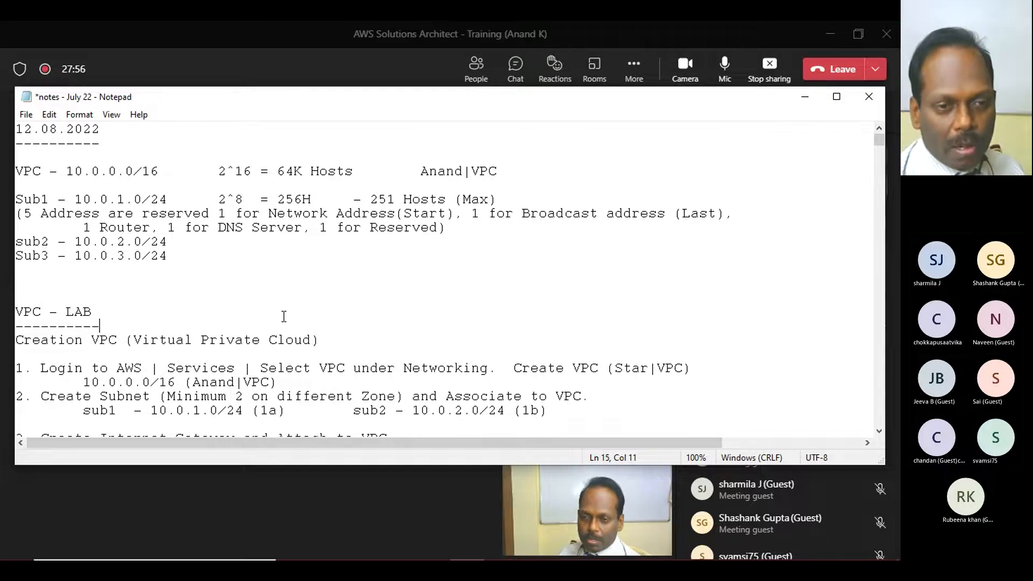
# - In lab item 1, replace "Star" in the VPC name with the trainer's first name
pyautogui.scroll(-6, 283, 316)
pyautogui.scroll(1, 260, 276)
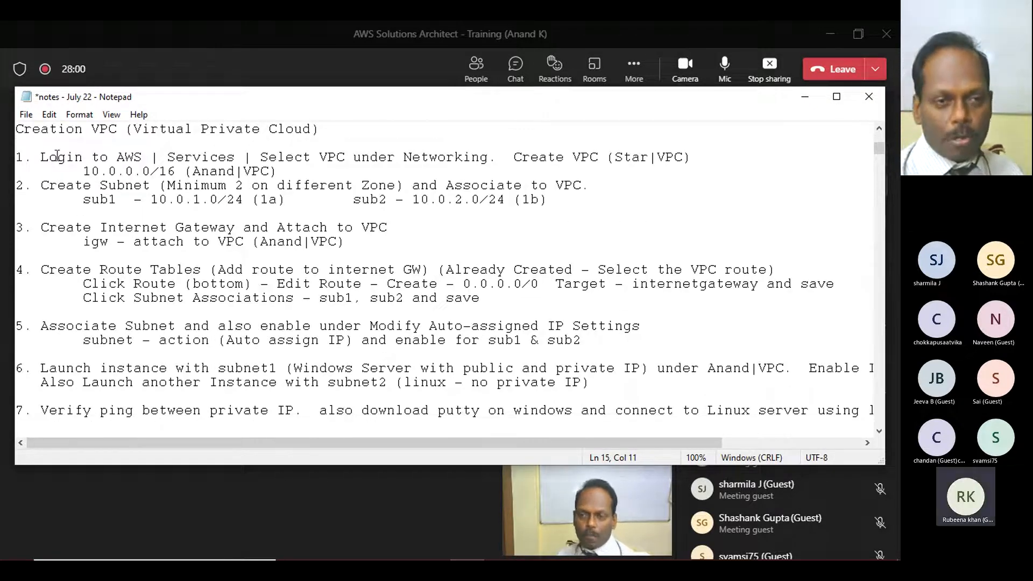
pyautogui.moveTo(44, 156); pyautogui.dragTo(606, 157)
pyautogui.click(629, 154)
pyautogui.doubleClick(630, 155)
pyautogui.click(629, 155)
pyautogui.moveTo(649, 156); pyautogui.dragTo(614, 157)
pyautogui.write('Anand')
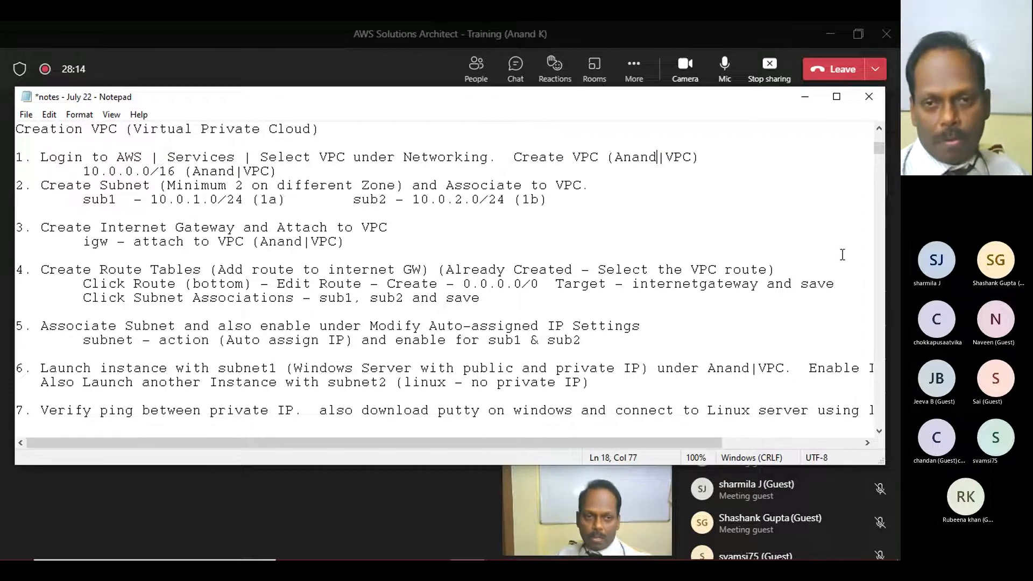
# - Delete two of the blank lines between the Sub3 line and the "VPC - LAB" heading
pyautogui.click(81, 171)
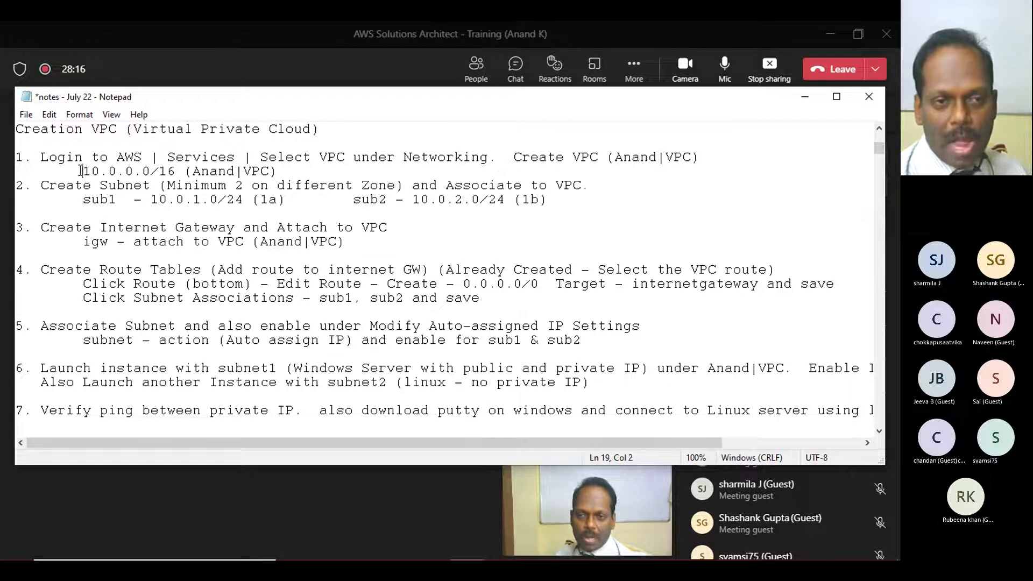
pyautogui.moveTo(81, 171); pyautogui.dragTo(278, 172)
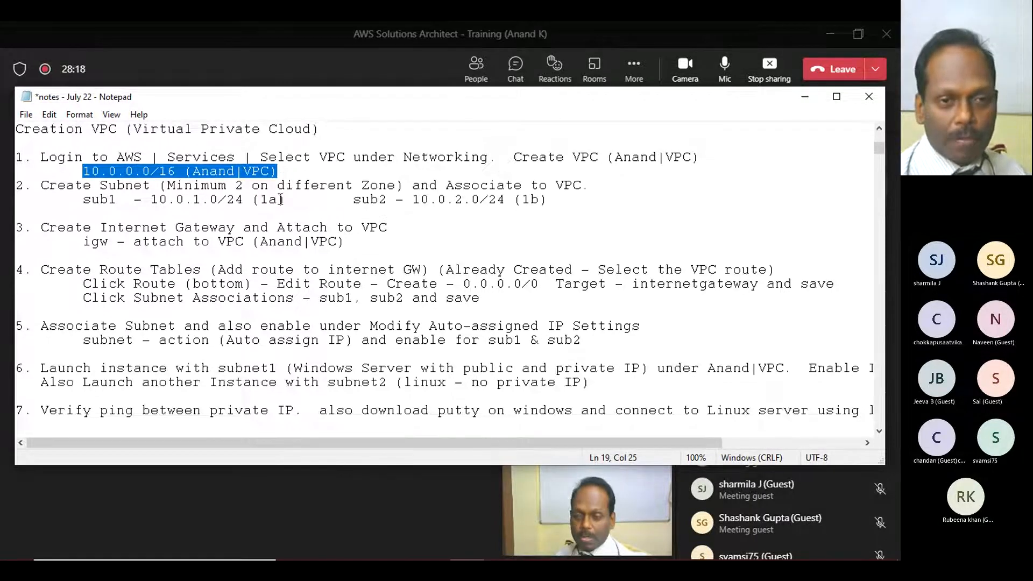
pyautogui.scroll(3, 280, 199)
pyautogui.click(39, 198)
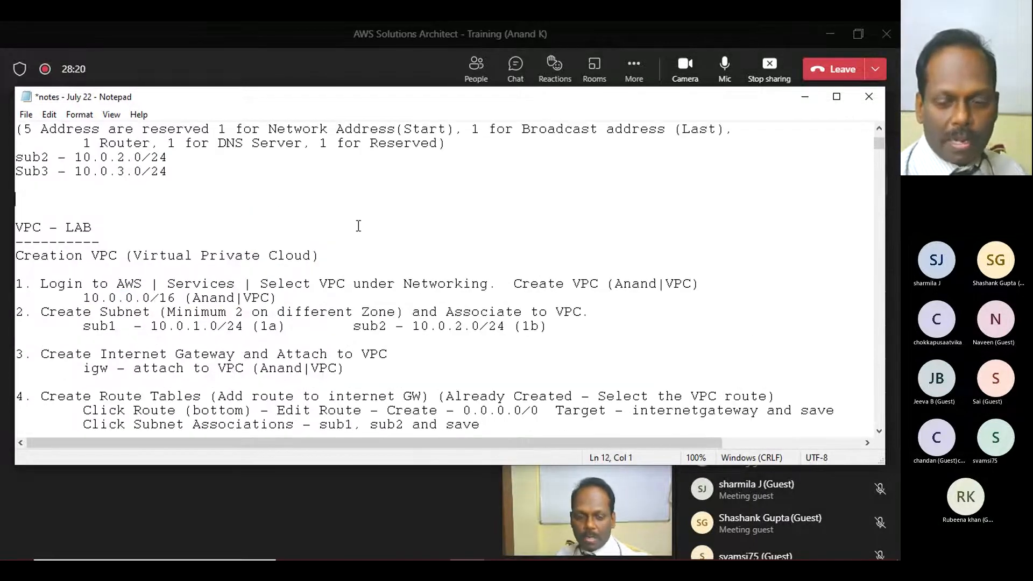
pyautogui.press('Delete')
pyautogui.press('Delete')
pyautogui.press('Up')
pyautogui.press('Up')
pyautogui.press('Up')
pyautogui.press('Up')
pyautogui.press('Up')
pyautogui.press('Up')
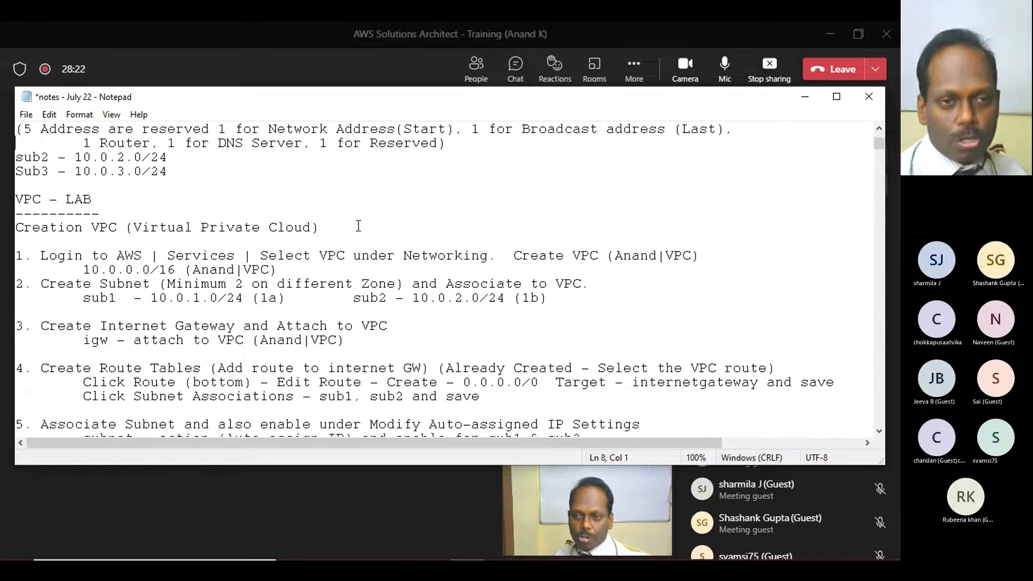
pyautogui.scroll(1, 358, 226)
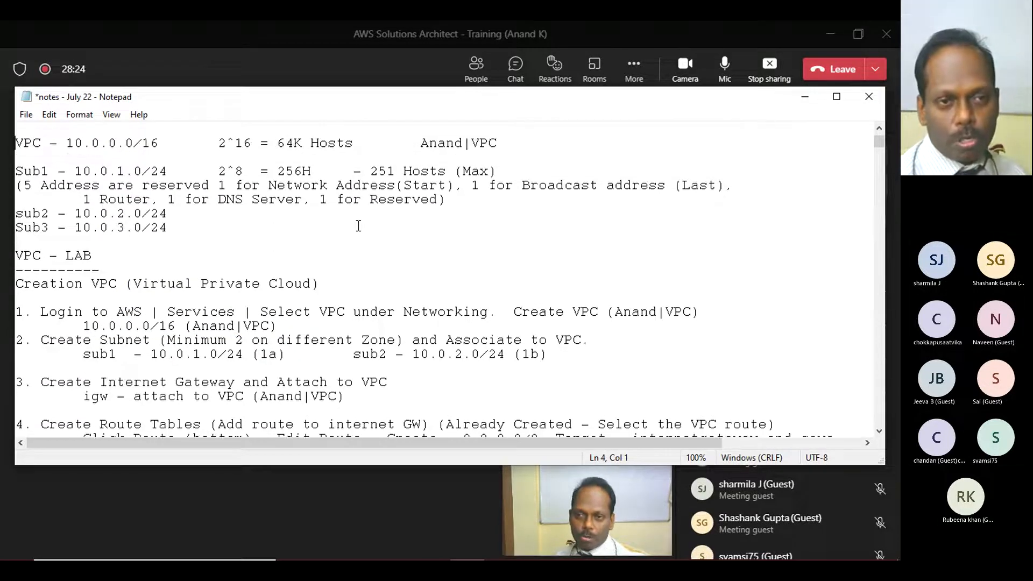
pyautogui.press('Up')
pyautogui.press('Up')
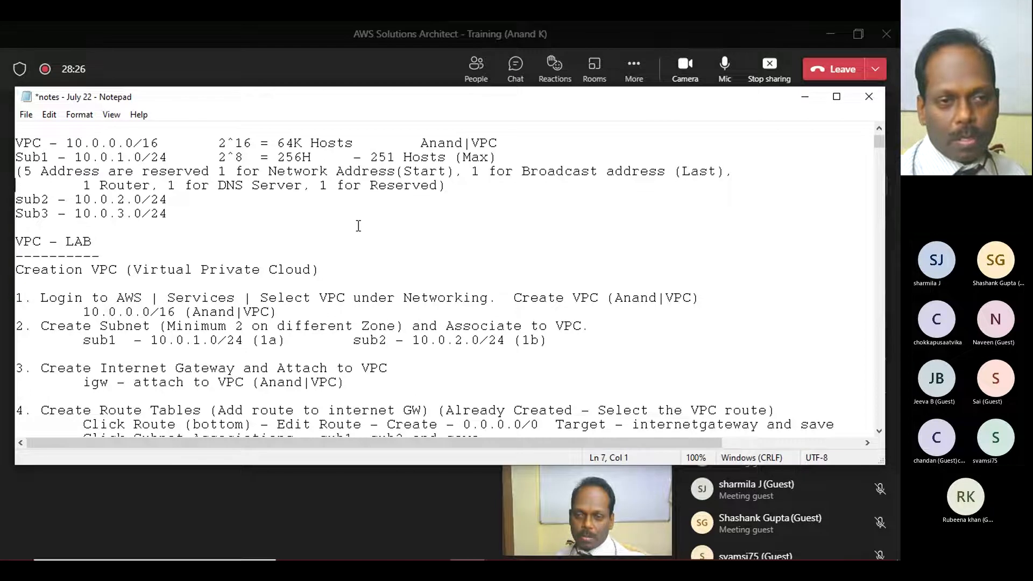
pyautogui.press('Return')
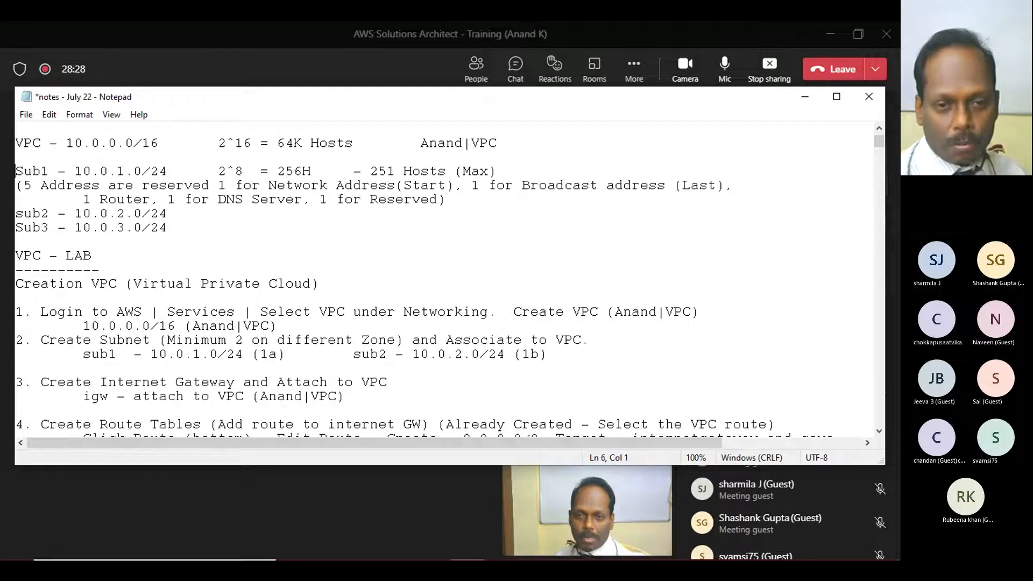
# - Remove the zone tags "(1a)" and "(1b)" from lab item 2 and shorten the gap between the sub1 and sub2 entries
pyautogui.moveTo(81, 326); pyautogui.dragTo(190, 317)
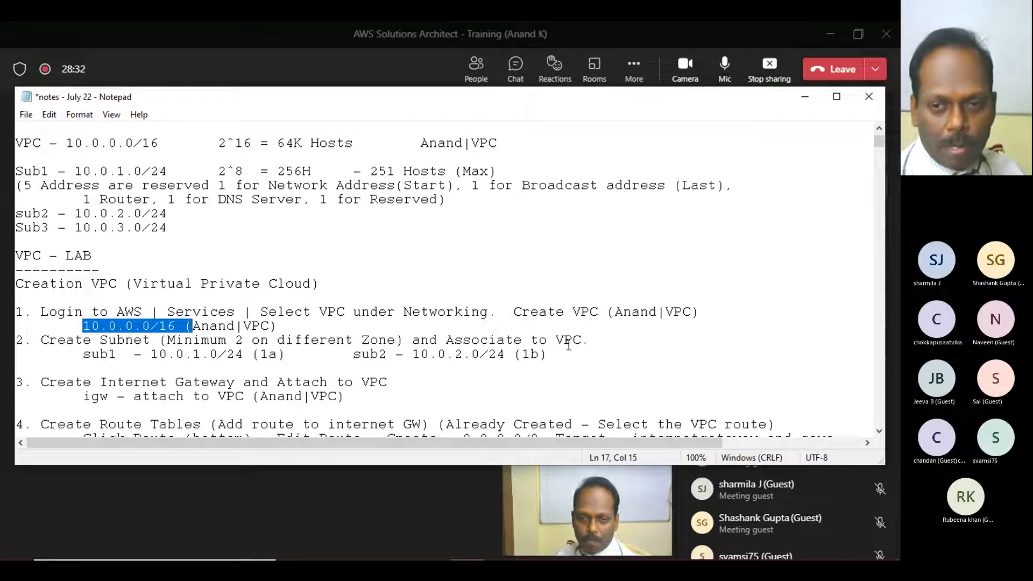
pyautogui.click(305, 353)
pyautogui.press('BackSpace')
pyautogui.press('BackSpace')
pyautogui.press('BackSpace')
pyautogui.press('BackSpace')
pyautogui.press('BackSpace')
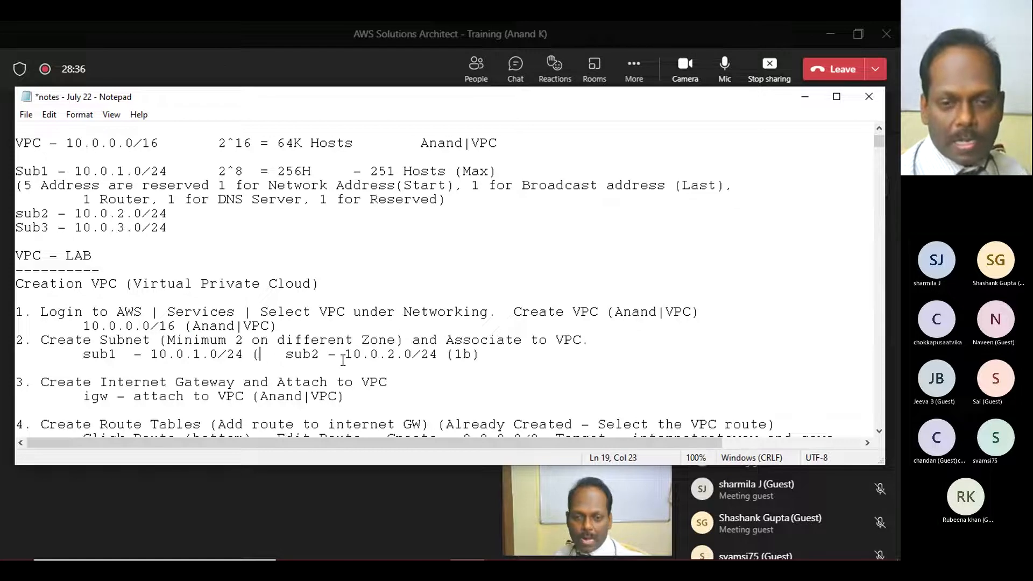
pyautogui.press('End')
pyautogui.press('BackSpace')
pyautogui.press('BackSpace')
pyautogui.press('BackSpace')
pyautogui.press('BackSpace')
pyautogui.press('BackSpace')
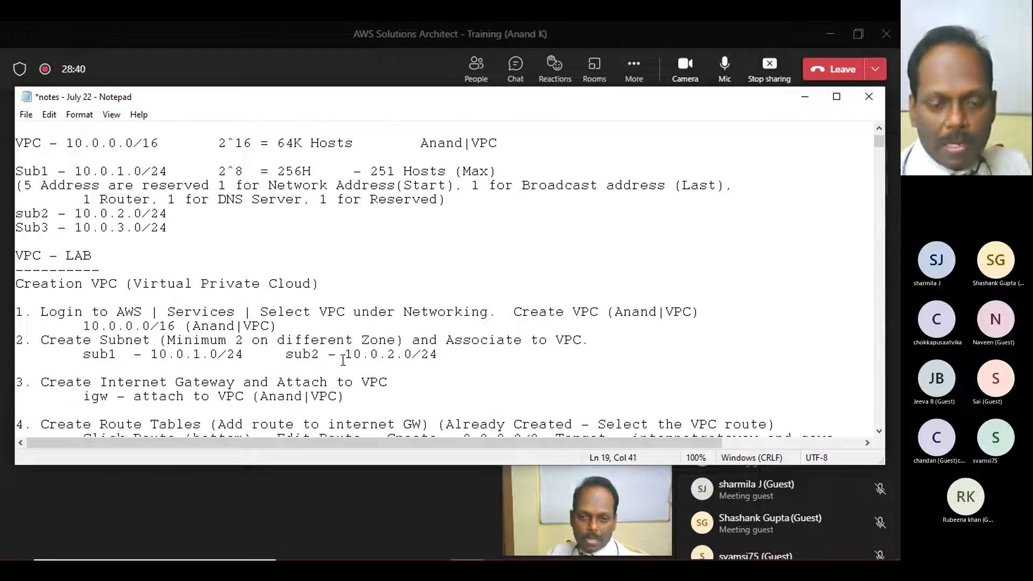
# - Add a tab-separated "sub3 - 10.0.3.0/24" entry after sub2 in lab item 2
pyautogui.write('su')
pyautogui.press('BackSpace')
pyautogui.press('BackSpace')
pyautogui.press('Tab')
pyautogui.write('sub3')
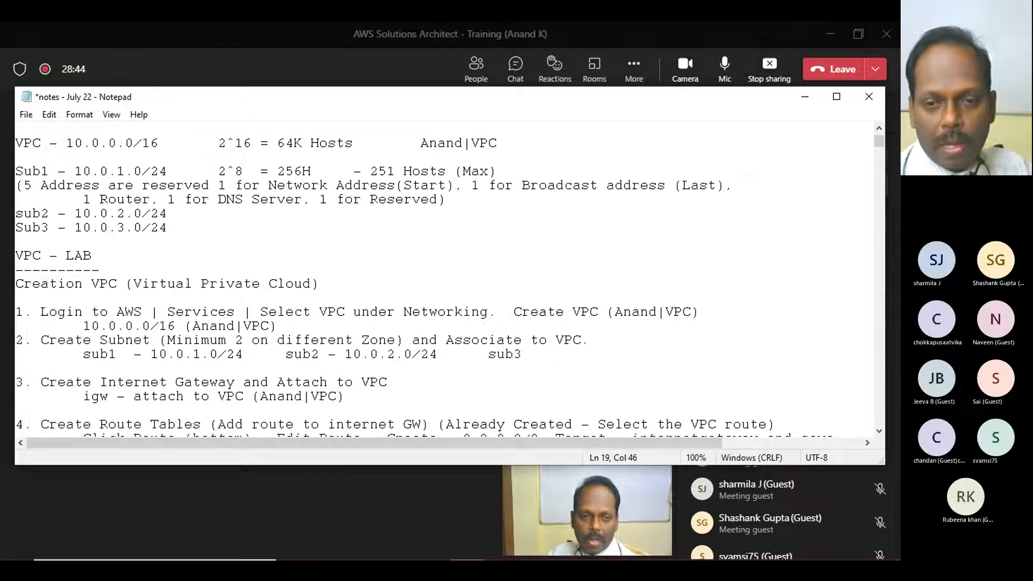
pyautogui.write(' - 100')
pyautogui.press('BackSpace')
pyautogui.write('.0.')
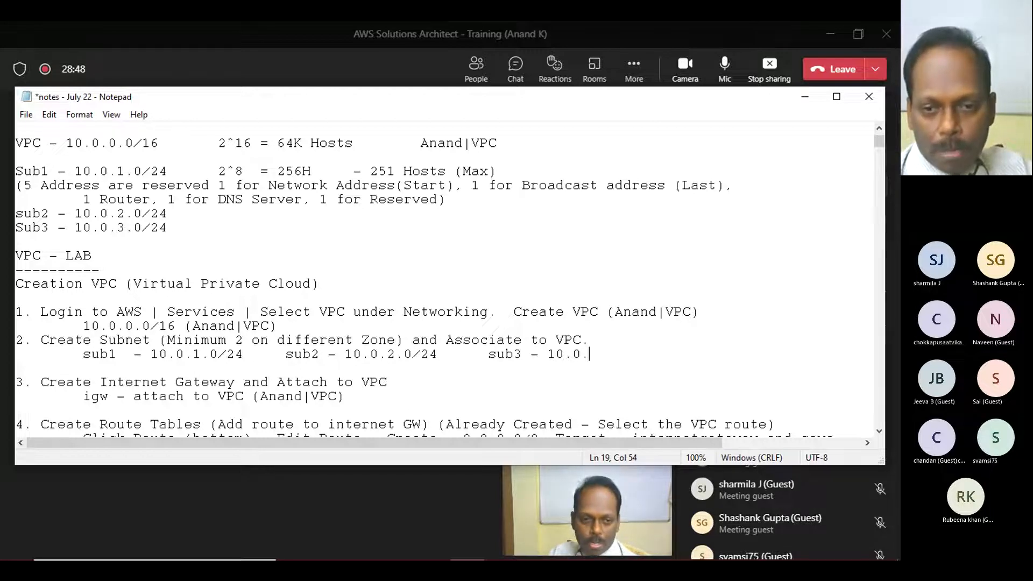
pyautogui.write('/24')
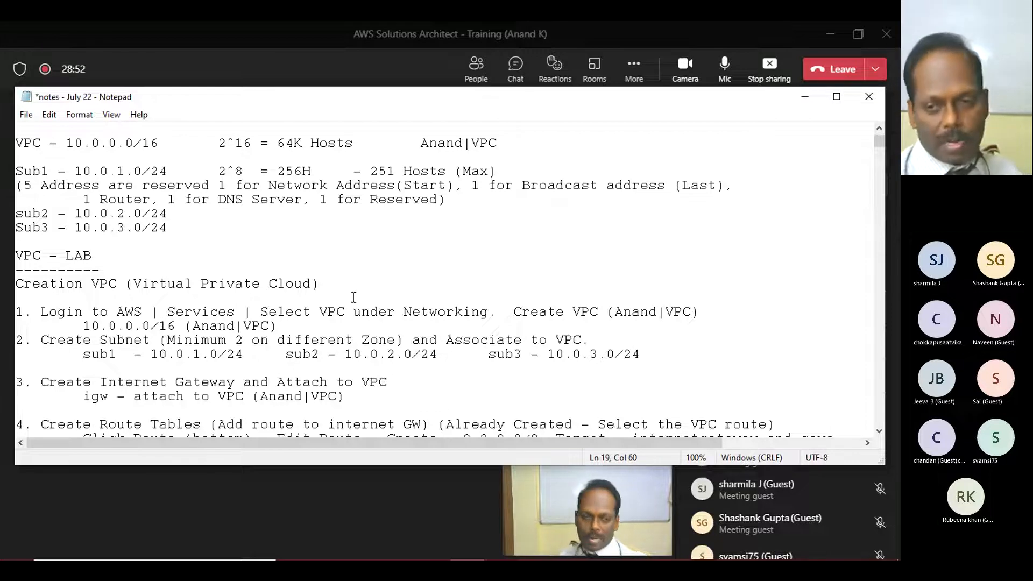
# - Switch to Chrome to view the VPC dashboard and return to the notes
pyautogui.moveTo(340, 553)
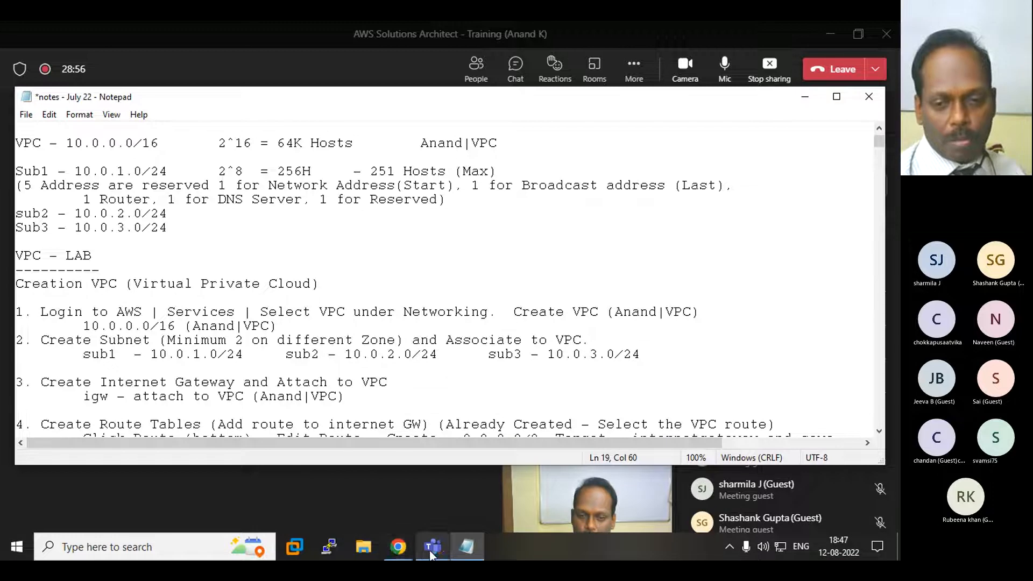
pyautogui.click(400, 547)
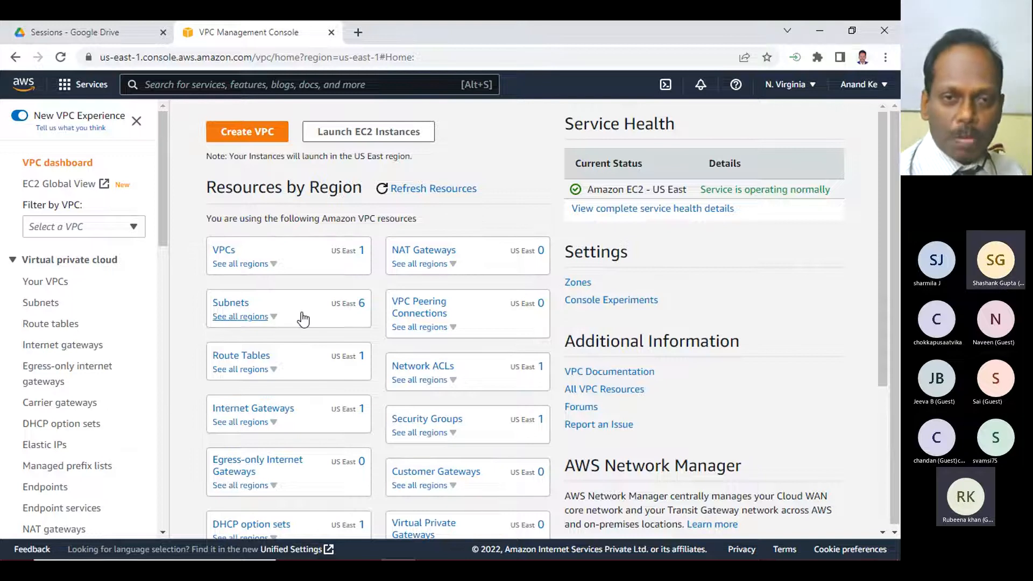
pyautogui.click(820, 36)
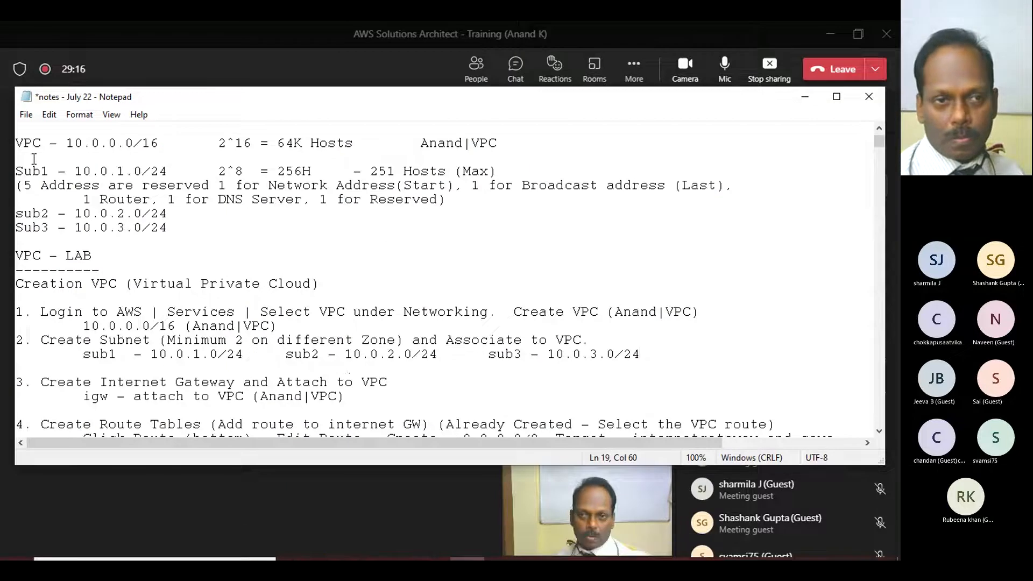
# - Save the notes file and minimize its window
pyautogui.click(31, 117)
pyautogui.click(41, 176)
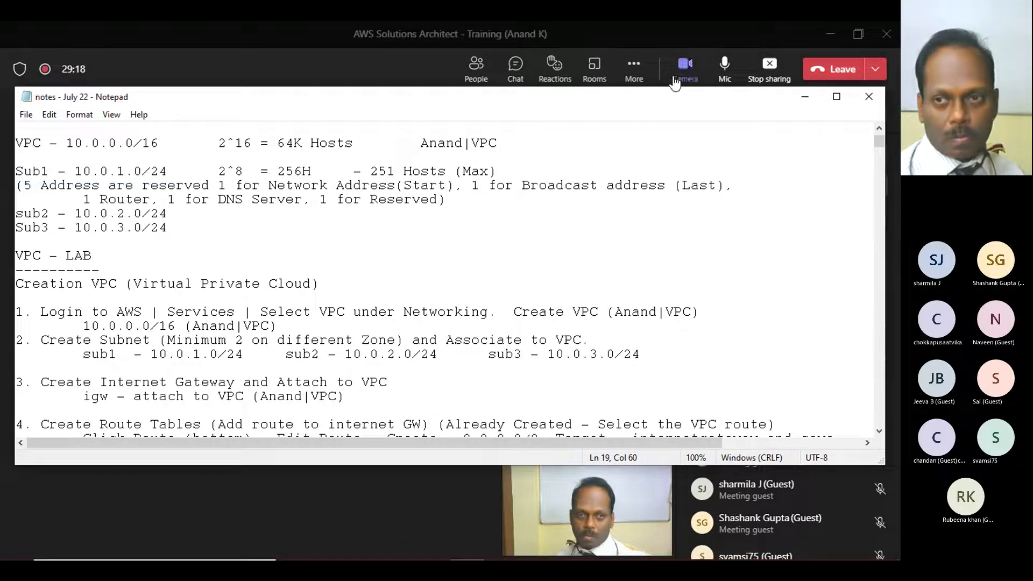
pyautogui.click(804, 97)
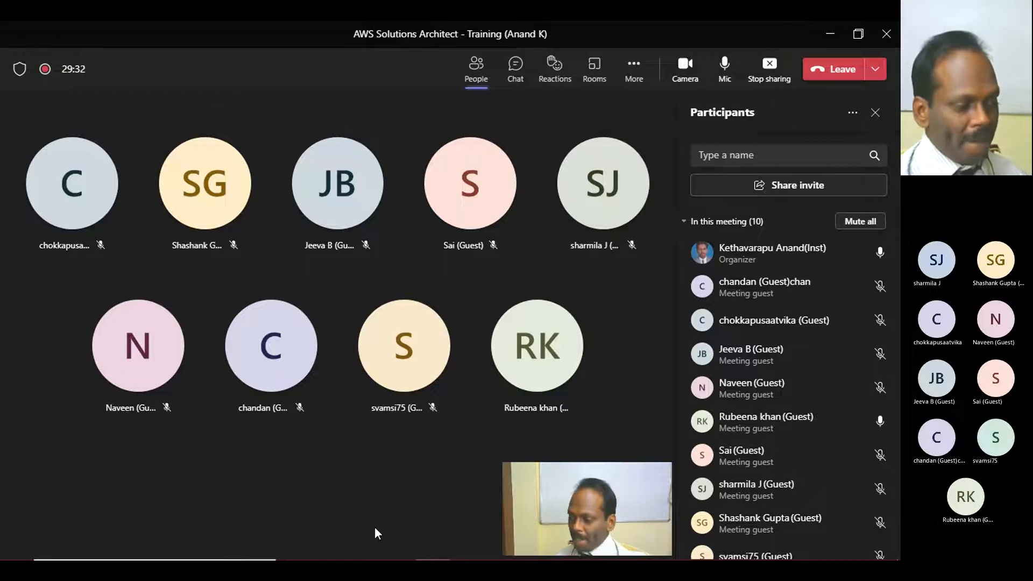
# - Switch to the VPC Management Console in Chrome, lower its unmaximized window over the meeting, and widen it to nearly the meeting window's width
pyautogui.moveTo(434, 554)
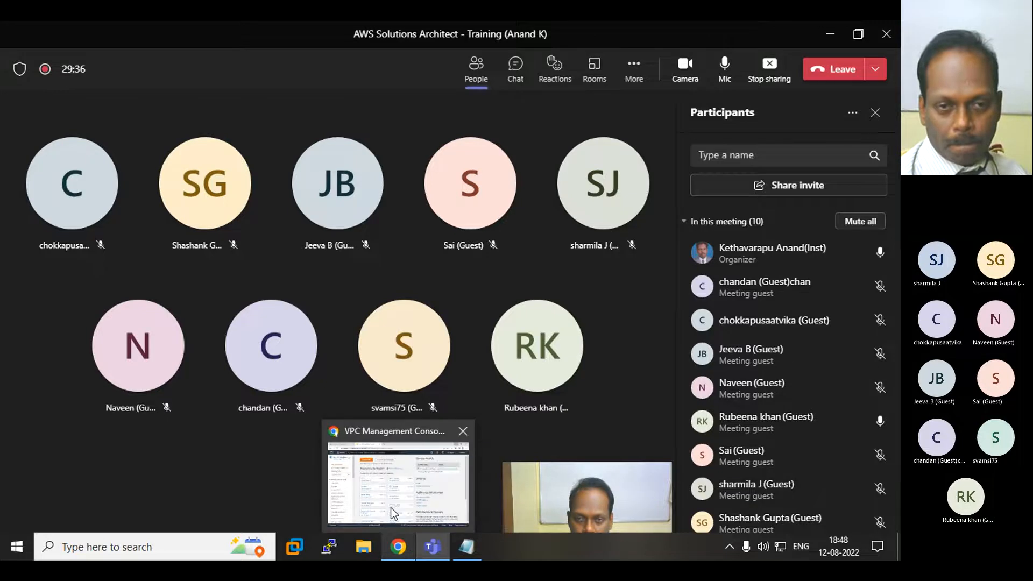
pyautogui.click(390, 508)
pyautogui.moveTo(428, 33); pyautogui.dragTo(351, 467)
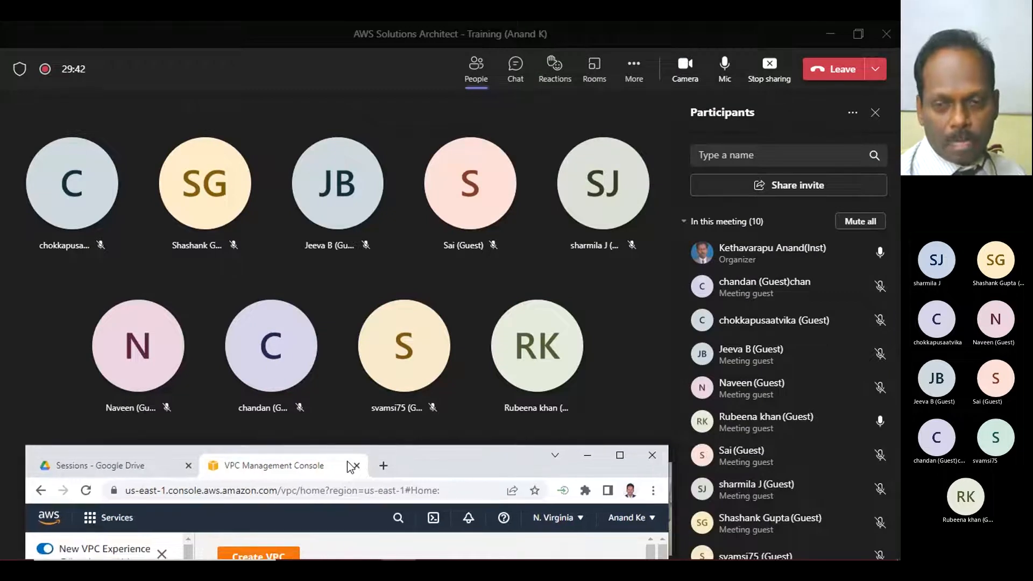
pyautogui.moveTo(351, 467); pyautogui.dragTo(351, 465)
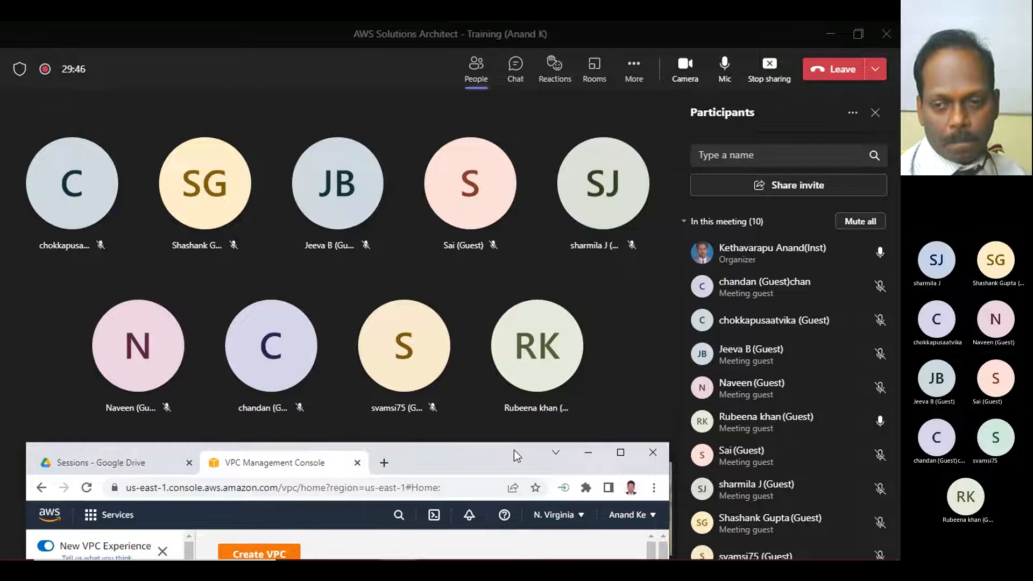
pyautogui.moveTo(670, 476); pyautogui.dragTo(894, 476)
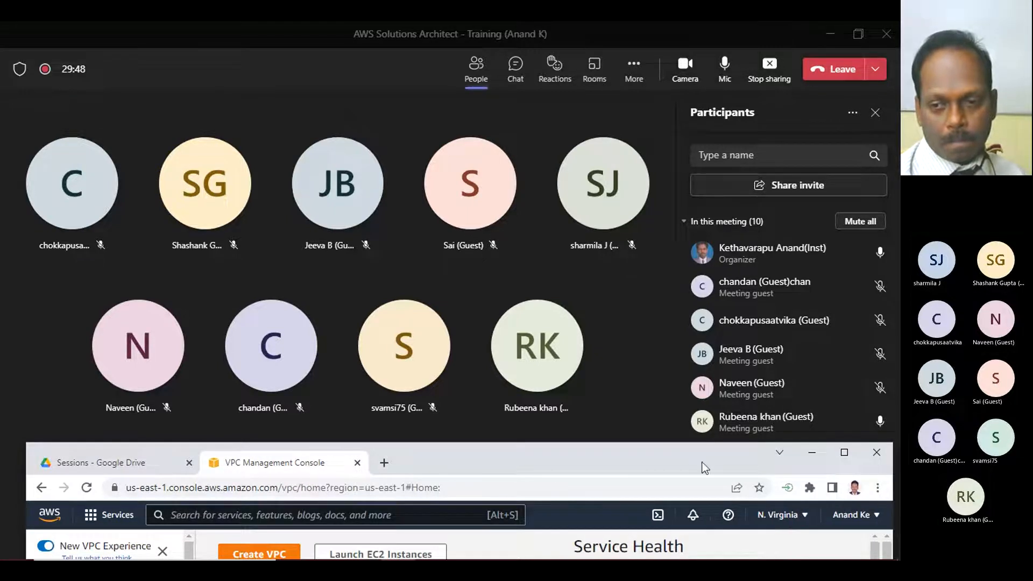
pyautogui.moveTo(522, 457); pyautogui.dragTo(525, 419)
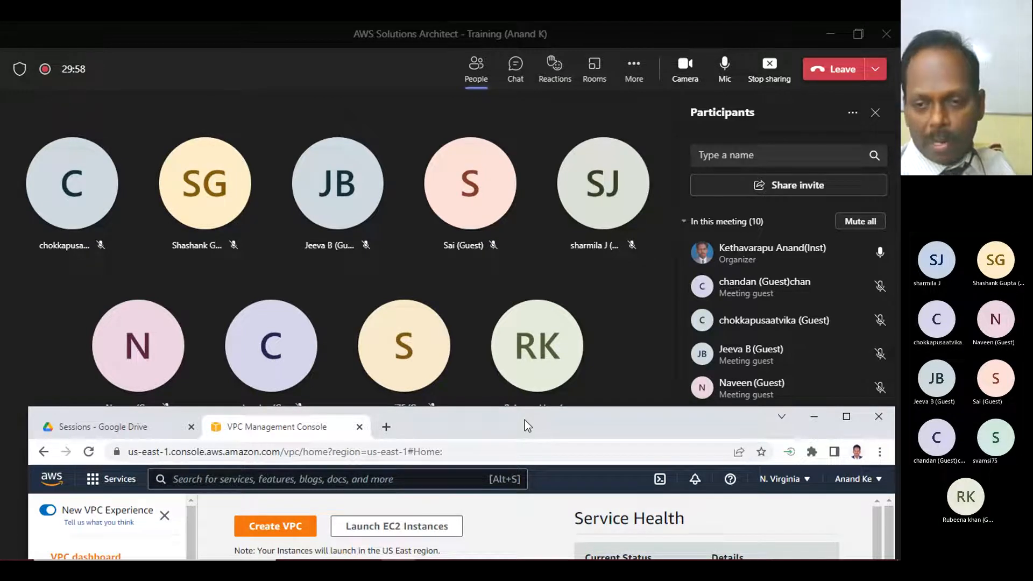
pyautogui.moveTo(525, 421); pyautogui.dragTo(525, 437)
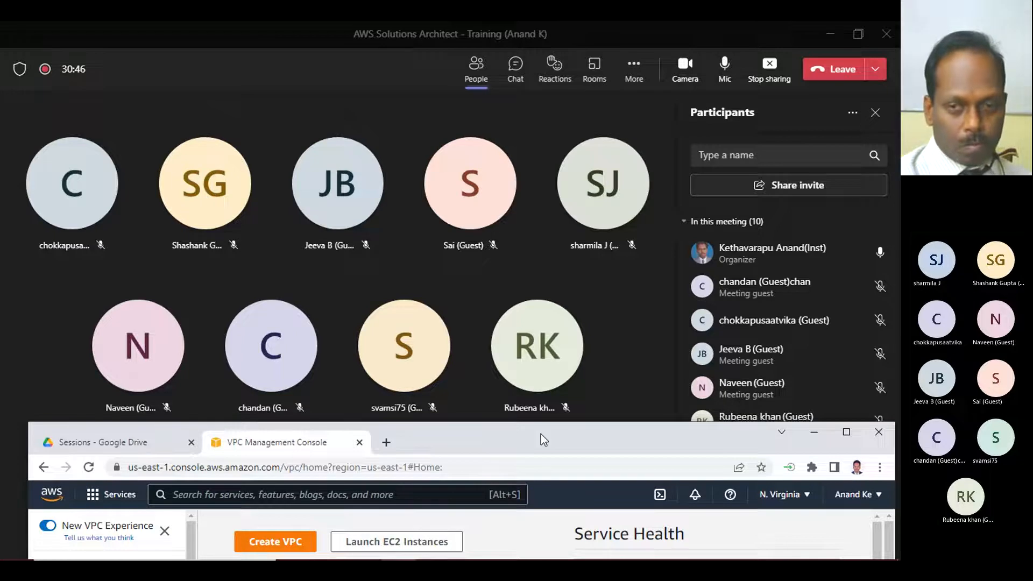
pyautogui.moveTo(541, 434); pyautogui.dragTo(519, 294)
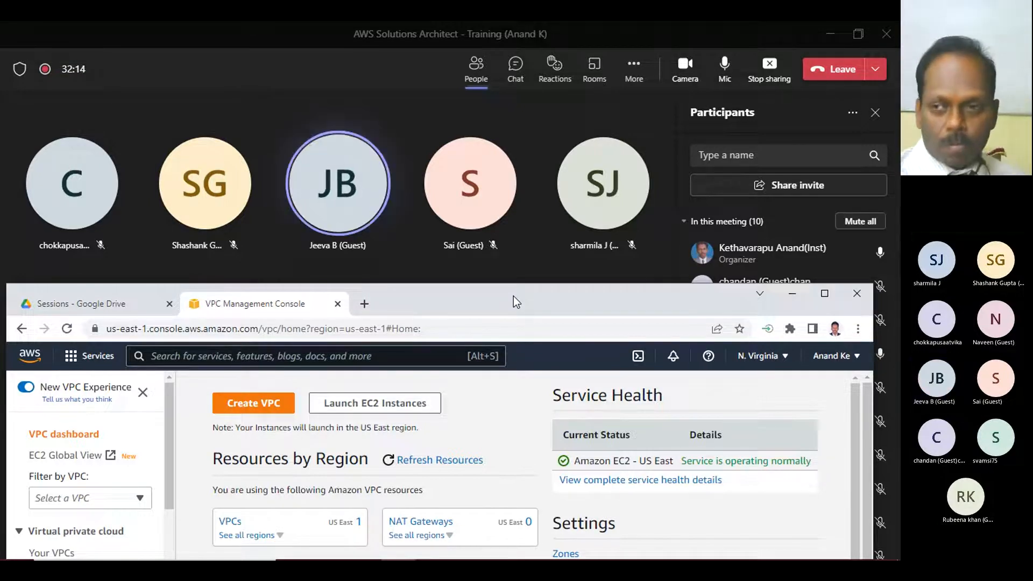
pyautogui.moveTo(522, 302); pyautogui.dragTo(508, 449)
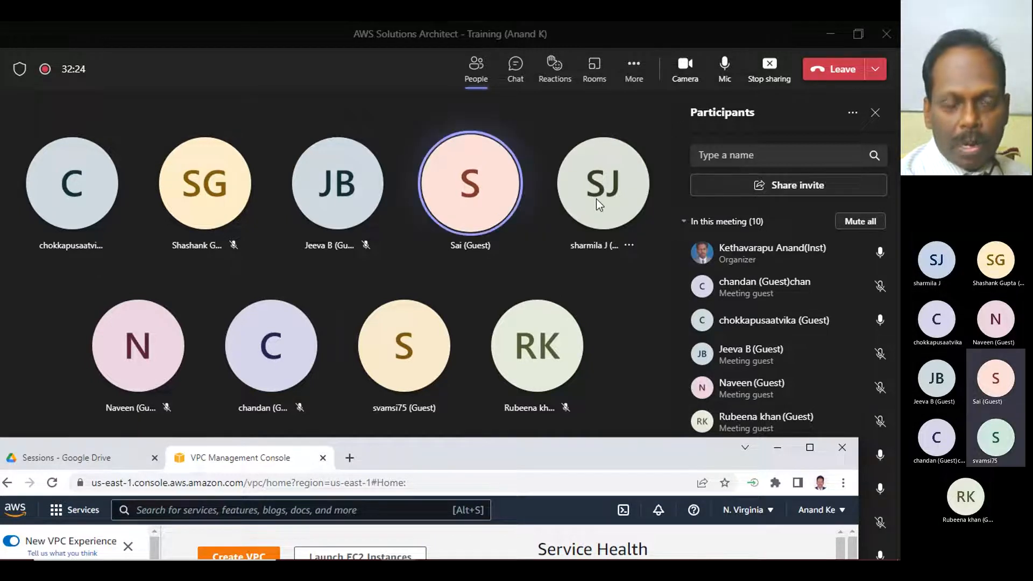
# - Maximize the VPC Management Console window and review the Resources by Region list on the VPC dashboard
pyautogui.moveTo(596, 199)
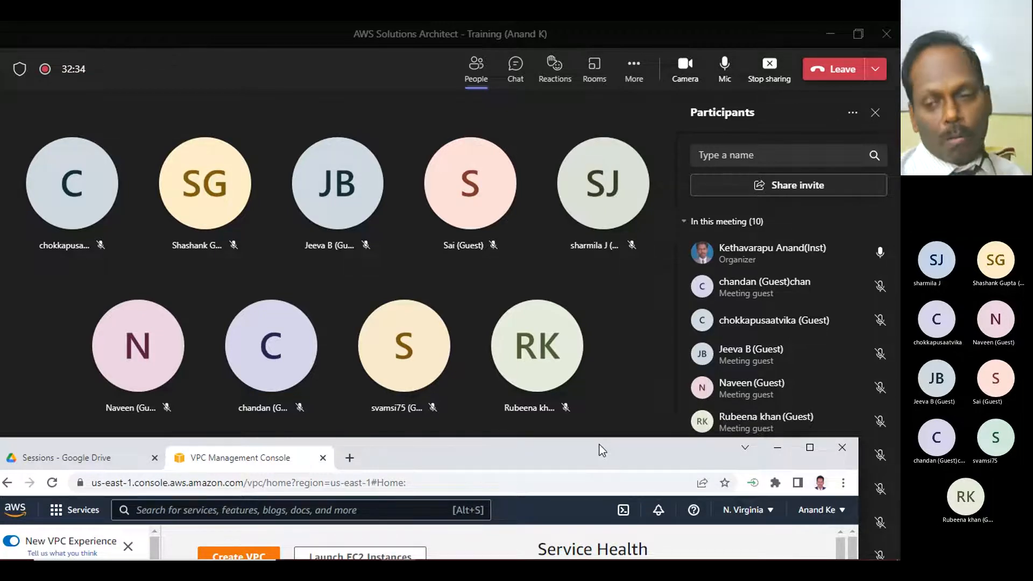
pyautogui.click(813, 451)
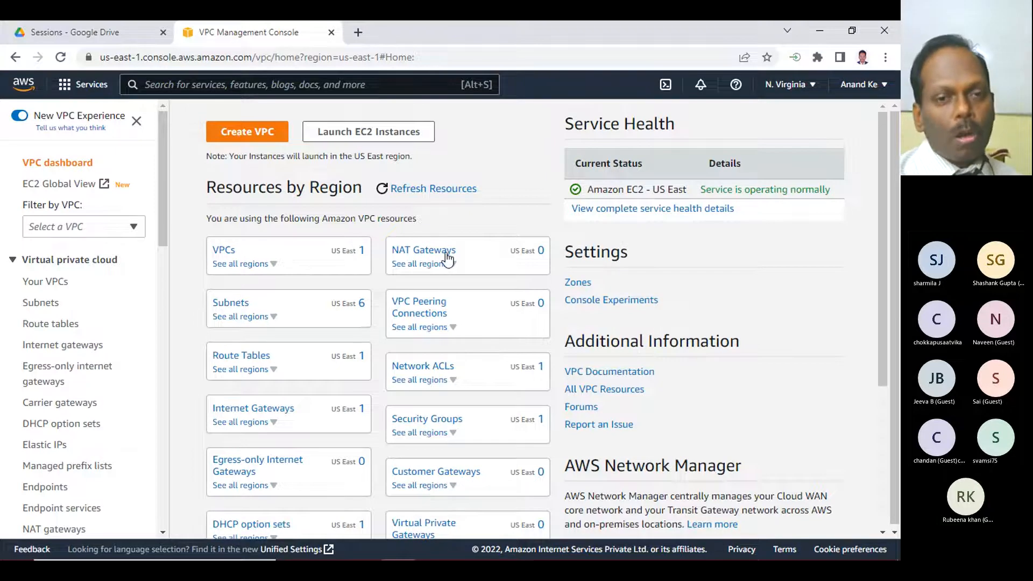
pyautogui.scroll(-2, 396, 329)
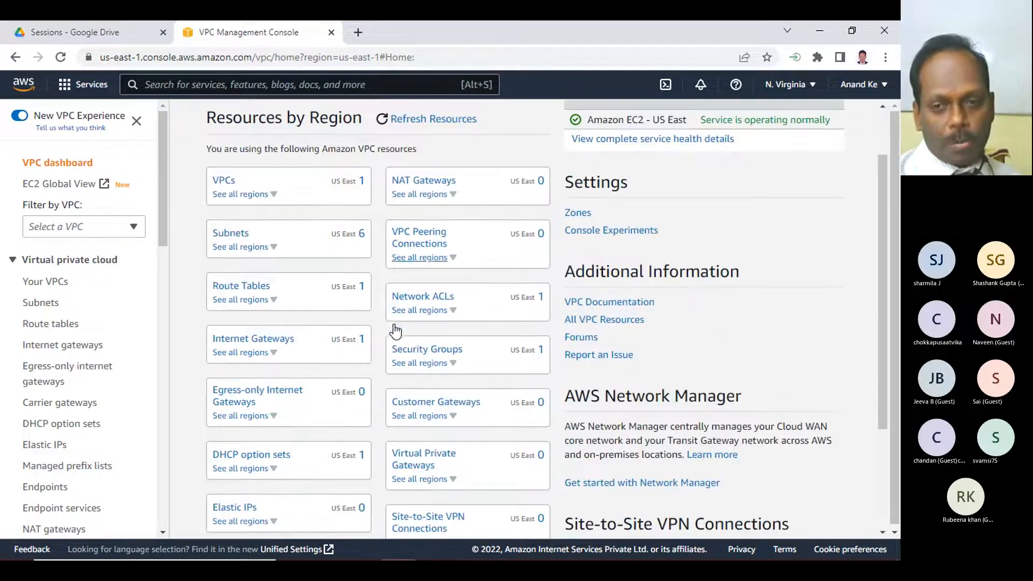
pyautogui.scroll(2, 394, 325)
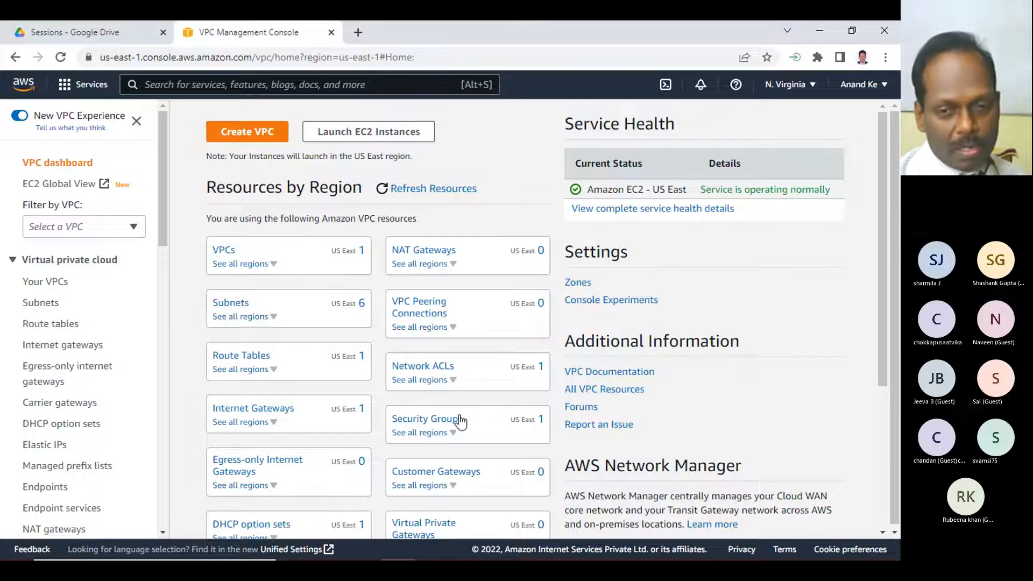
pyautogui.scroll(-2, 446, 420)
pyautogui.scroll(-2, 445, 428)
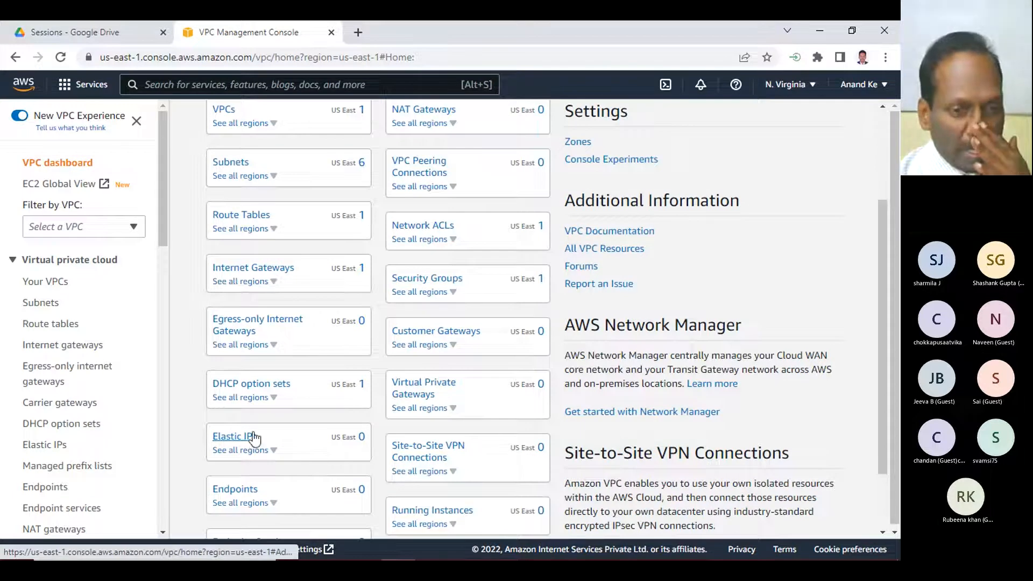
pyautogui.scroll(-2, 248, 440)
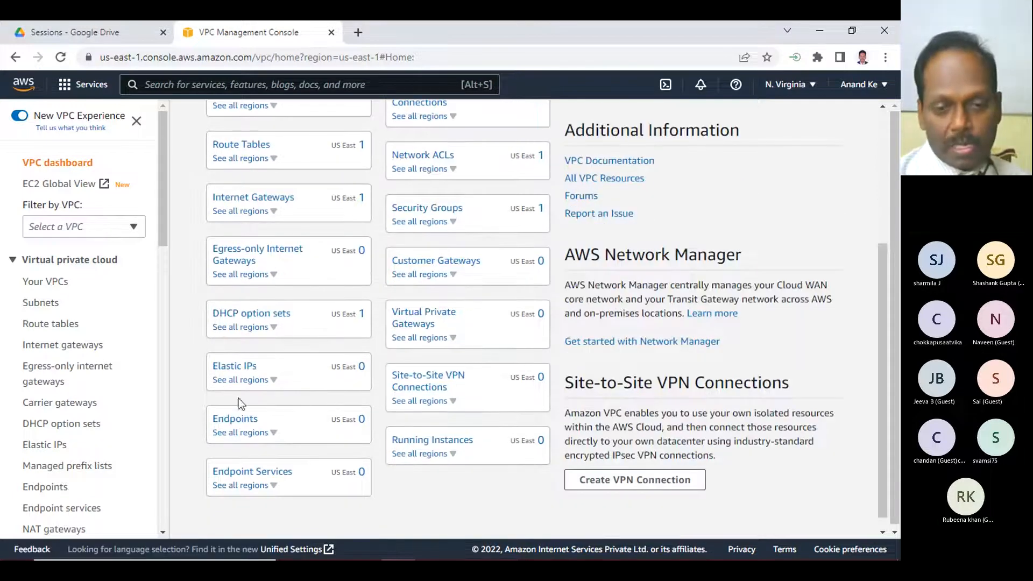
pyautogui.scroll(6, 318, 410)
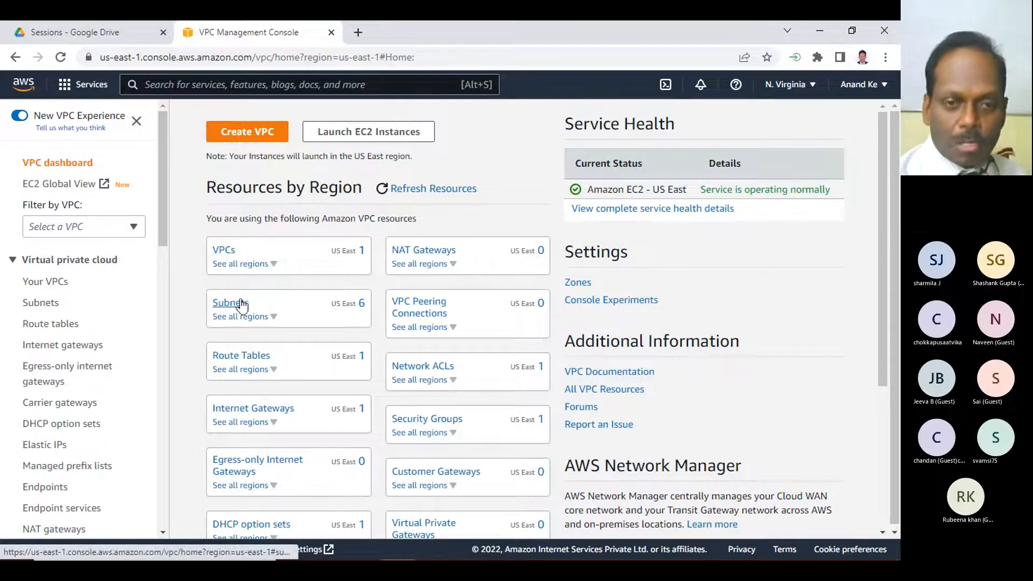
# - Consult lab item 1 in the notes, highlighting the login path and the Create VPC instruction, and return to the VPC dashboard
pyautogui.click(467, 546)
pyautogui.moveTo(32, 312); pyautogui.dragTo(500, 315)
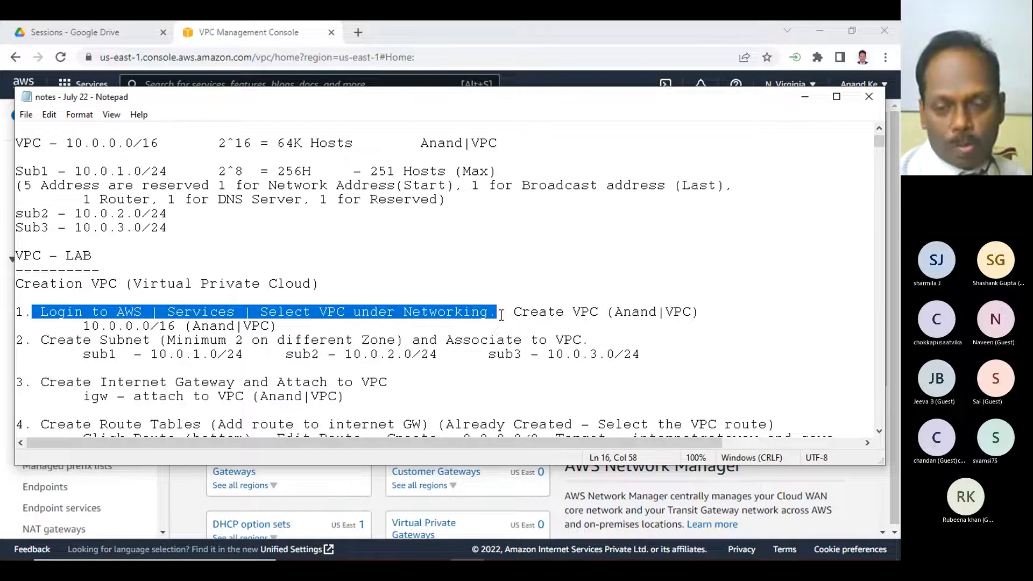
pyautogui.moveTo(512, 313); pyautogui.dragTo(605, 311)
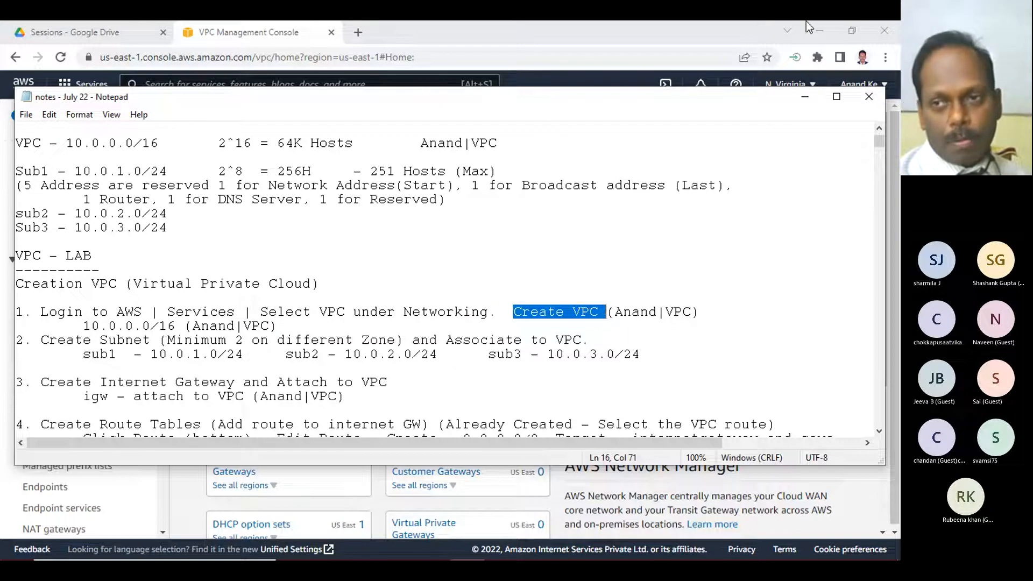
pyautogui.click(805, 96)
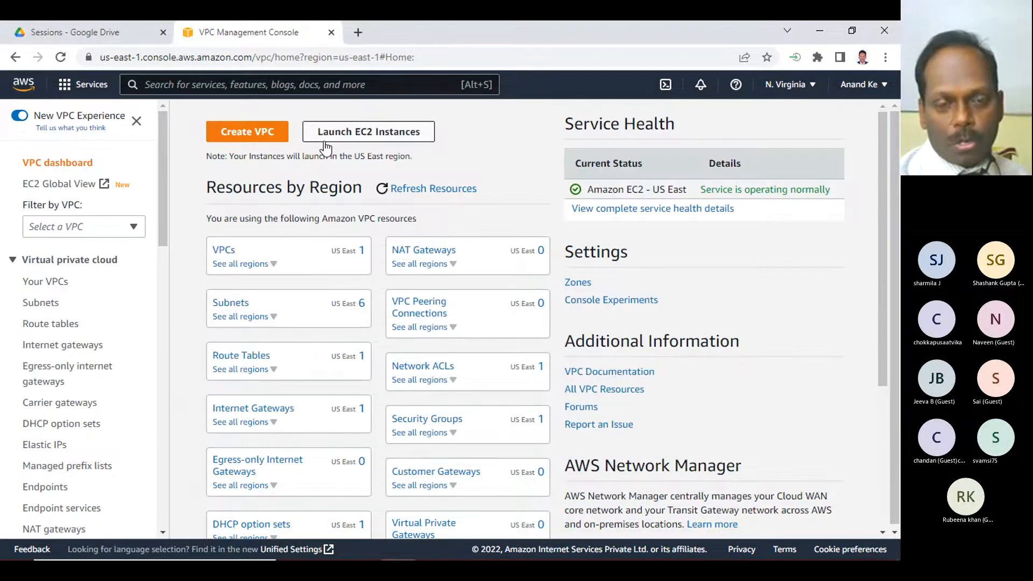
# - Start creating a VPC and set the resources to create to VPC only
pyautogui.click(246, 133)
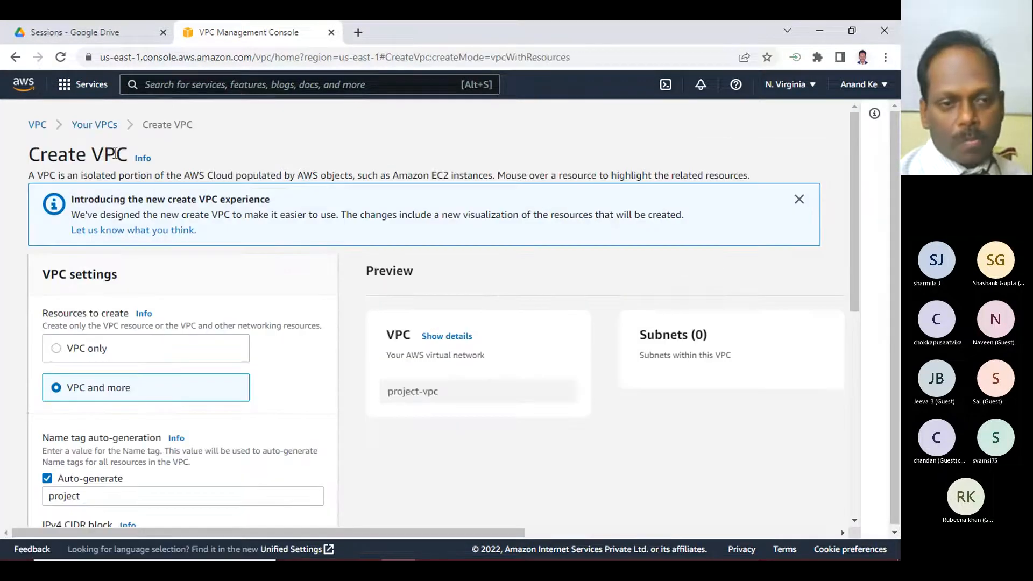
pyautogui.scroll(-3, 258, 299)
pyautogui.scroll(3, 207, 258)
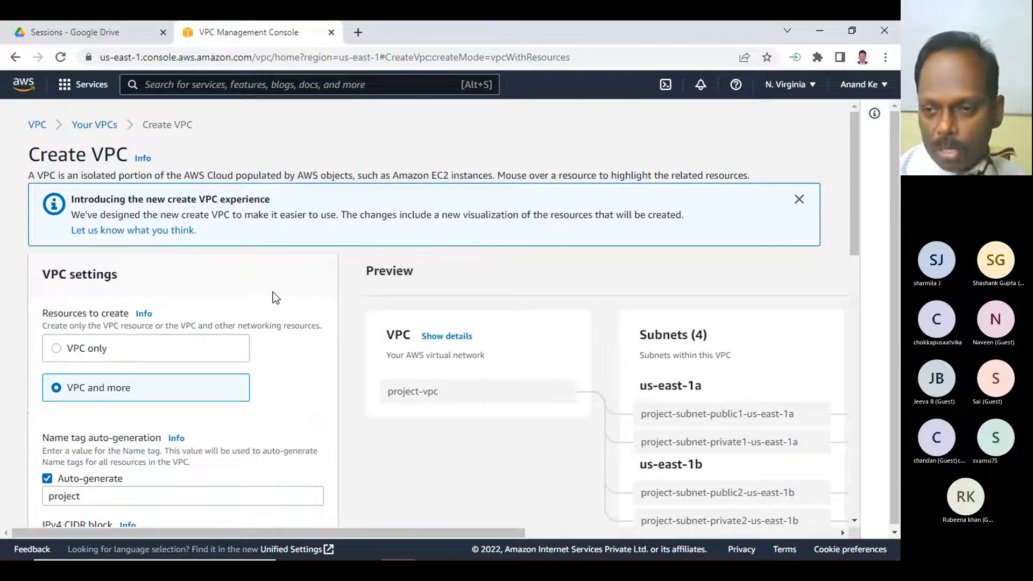
pyautogui.scroll(-1, 279, 293)
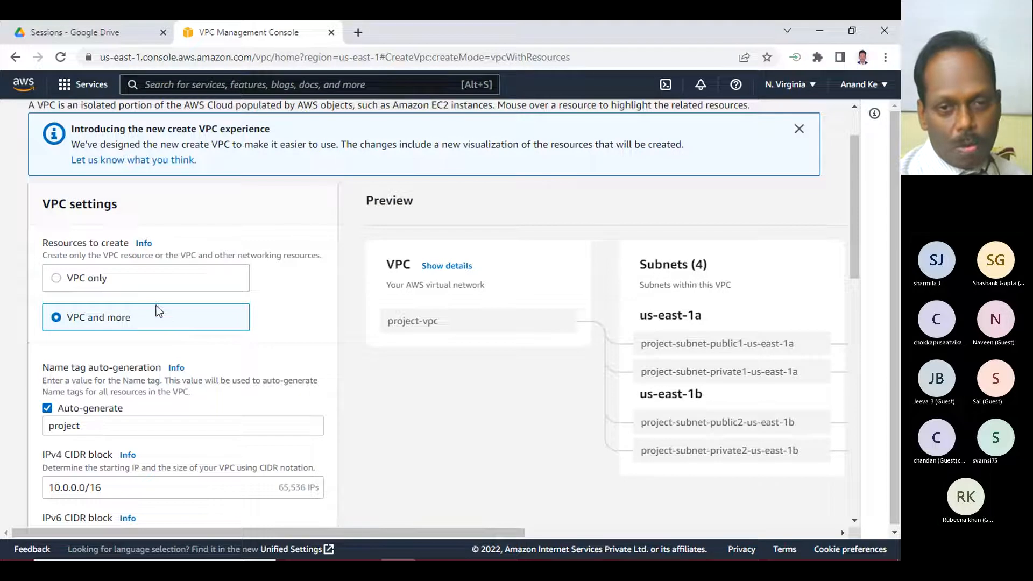
pyautogui.click(97, 280)
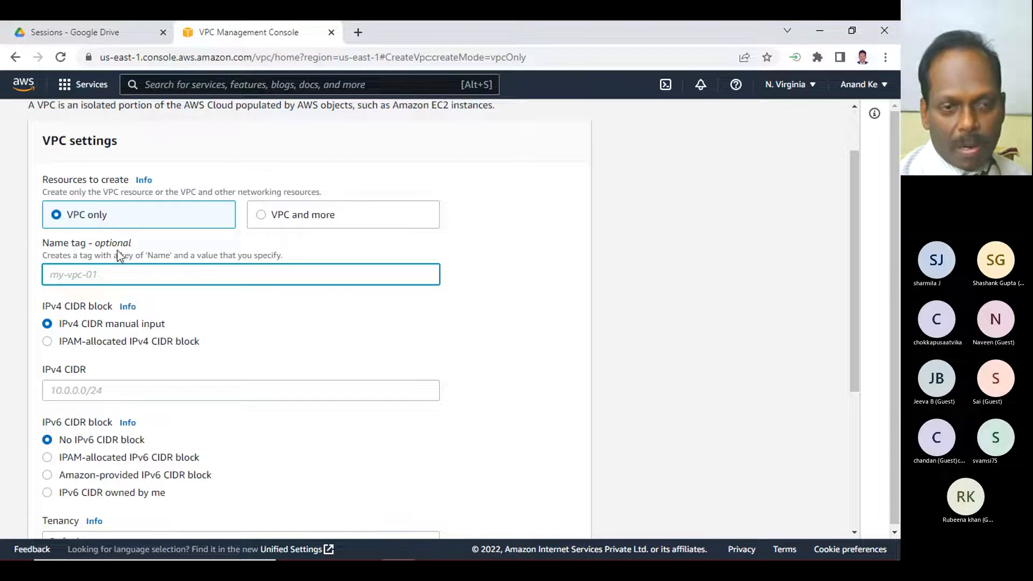
# - Fill in the new VPC's name tag with the VPC name given in lab item 1 of the notes
pyautogui.click(82, 275)
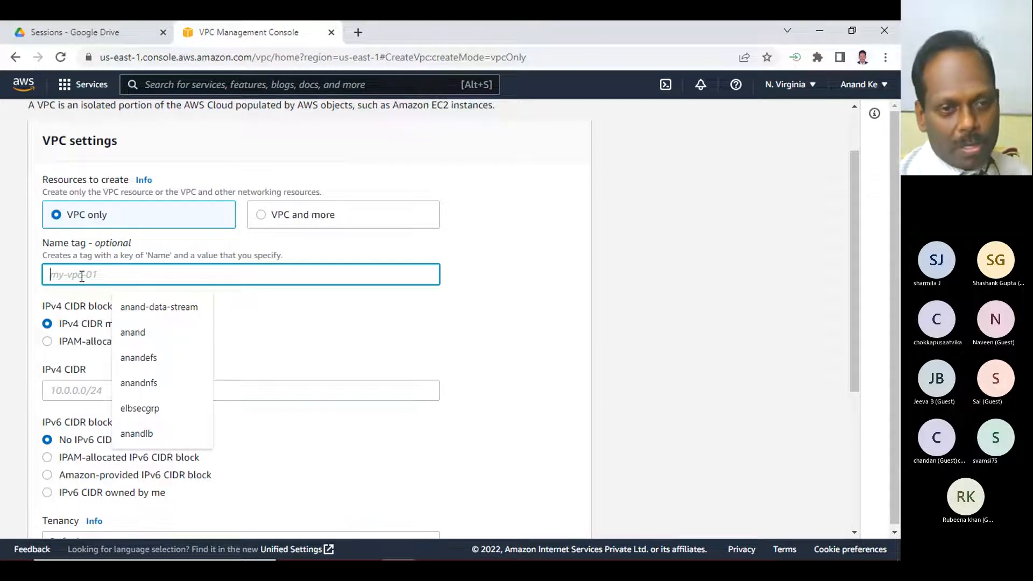
pyautogui.write('An')
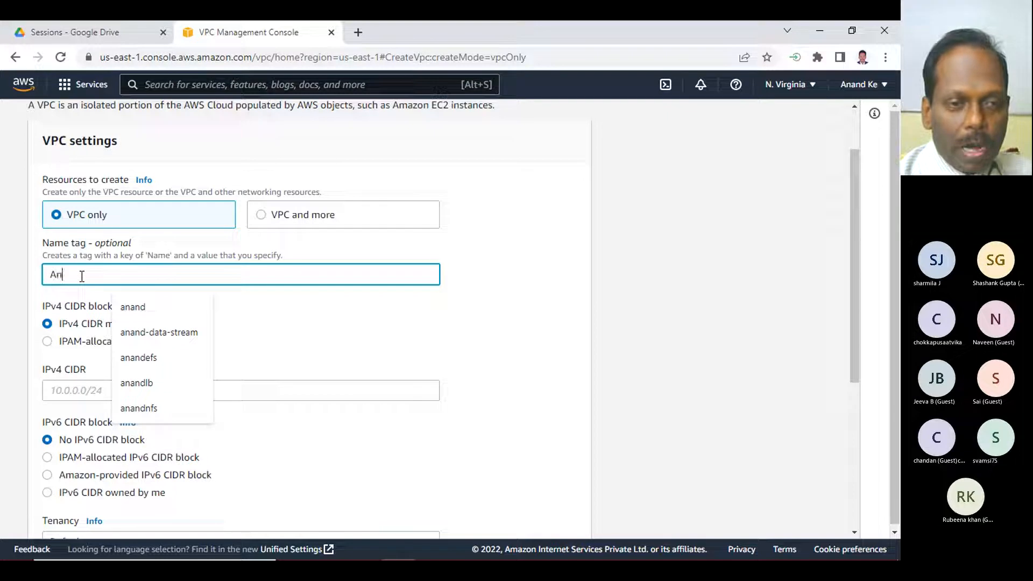
pyautogui.write('and VPC')
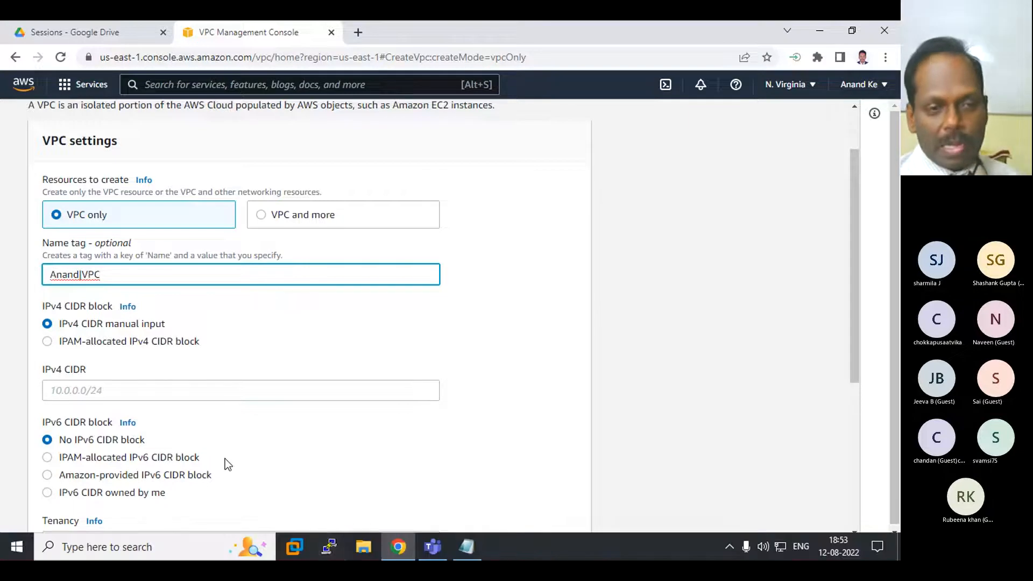
# - Copy 10.0.0.0/16 from lab item 1 in the notes and paste it as the new VPC's IPv4 CIDR
pyautogui.scroll(-1, 260, 372)
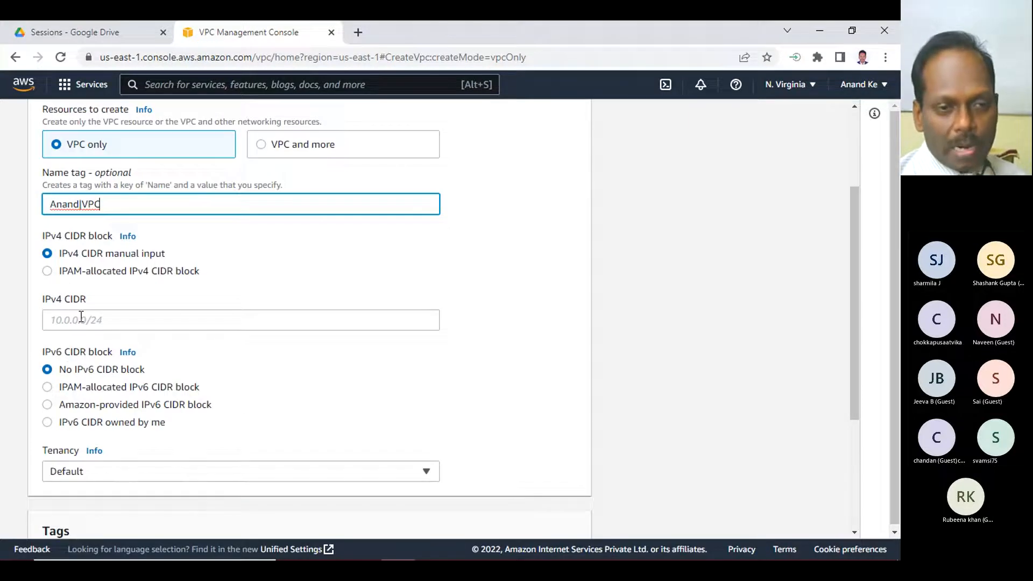
pyautogui.click(81, 319)
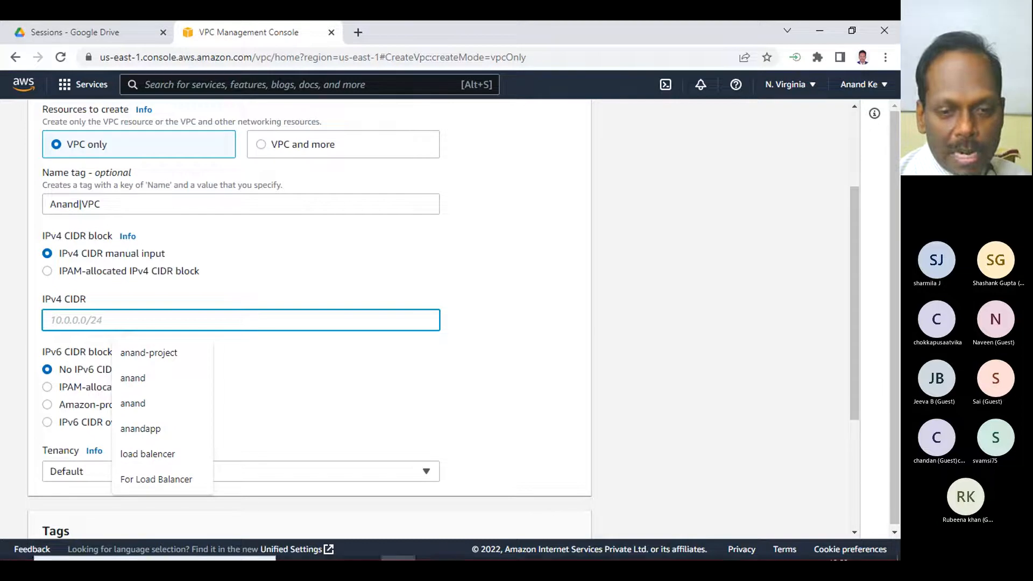
pyautogui.click(466, 554)
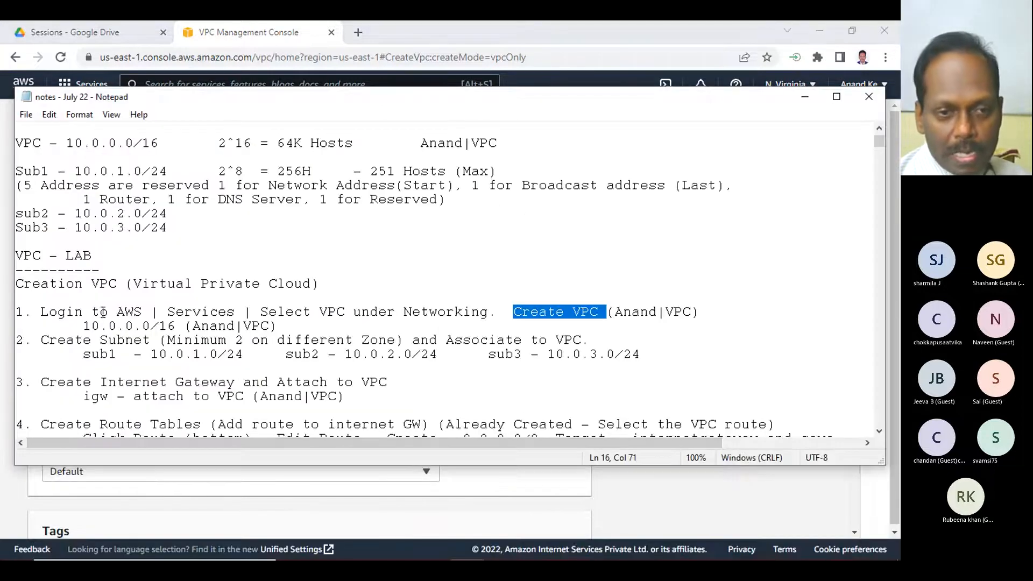
pyautogui.moveTo(83, 325); pyautogui.dragTo(177, 326)
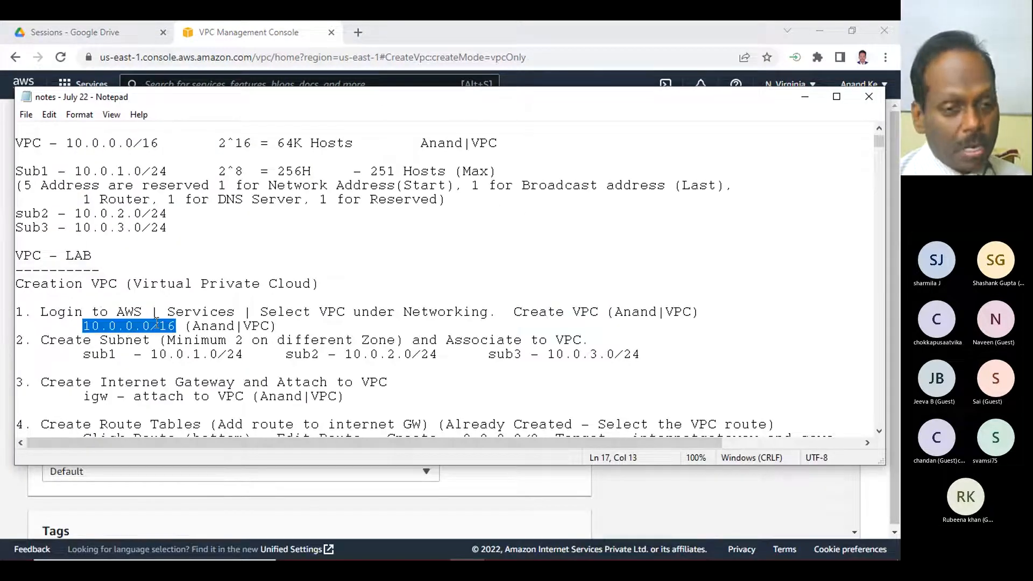
pyautogui.rightClick(155, 326)
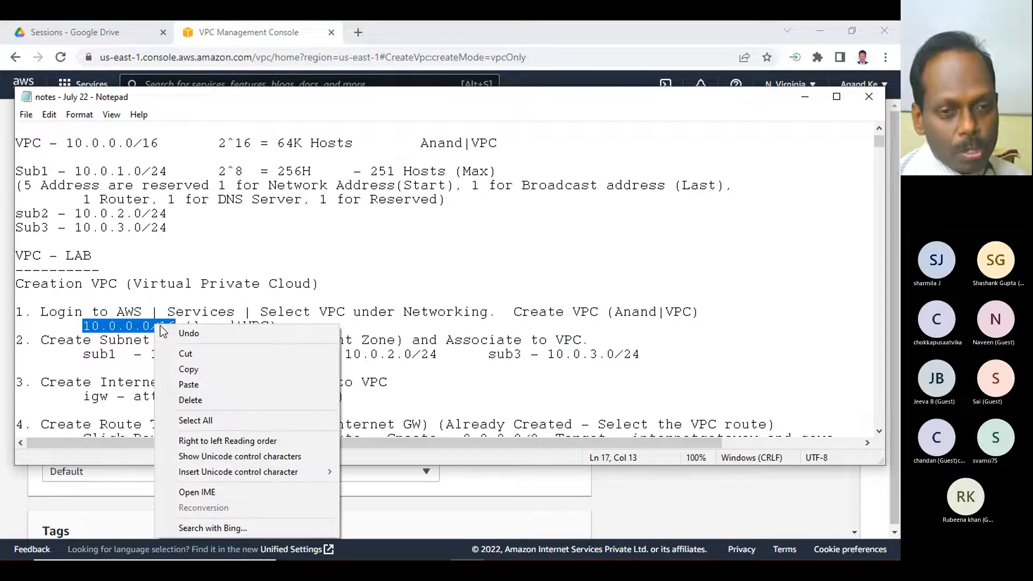
pyautogui.click(193, 366)
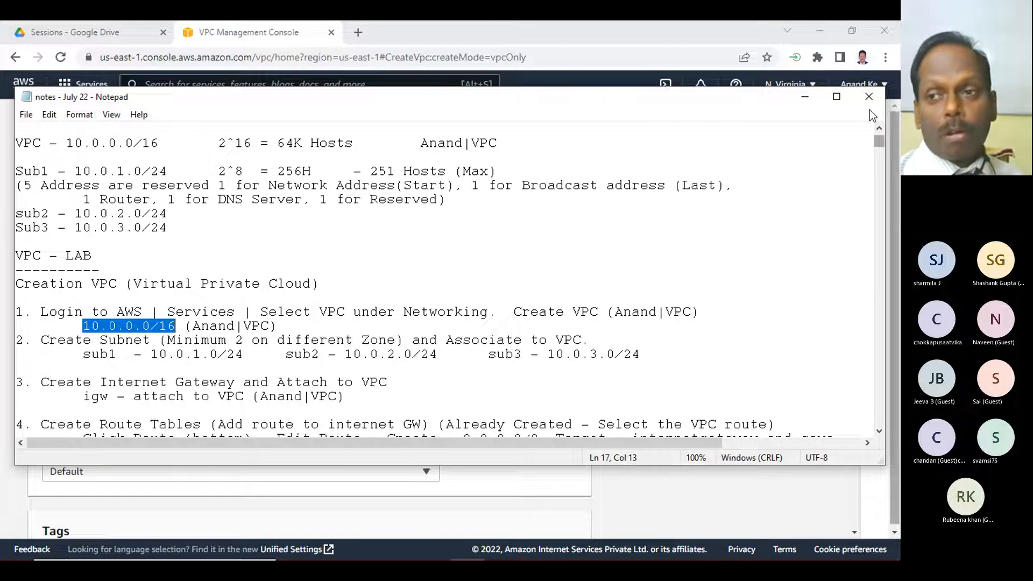
pyautogui.click(801, 99)
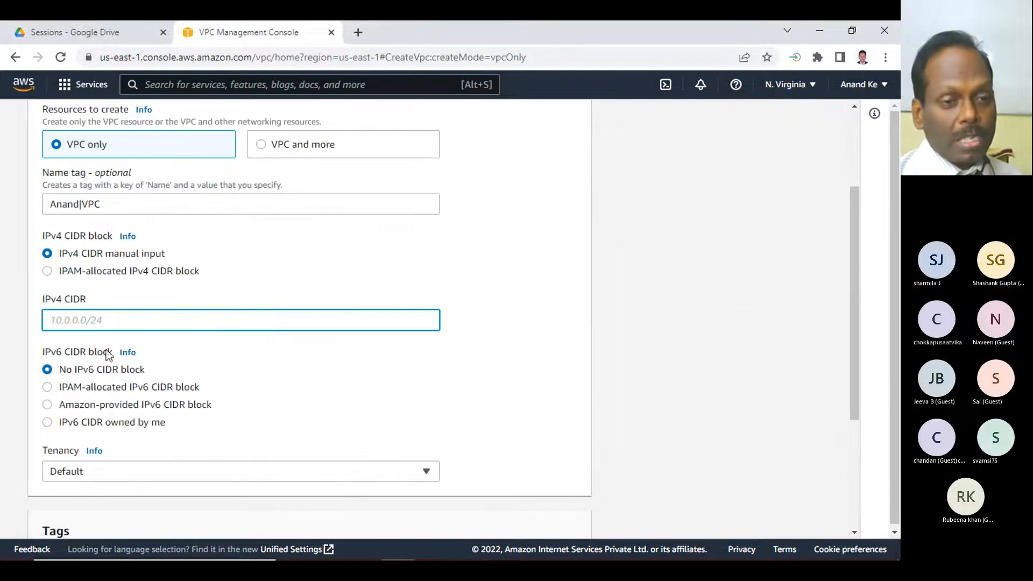
pyautogui.click(86, 318)
pyautogui.hotkey('ctrl', 'v')
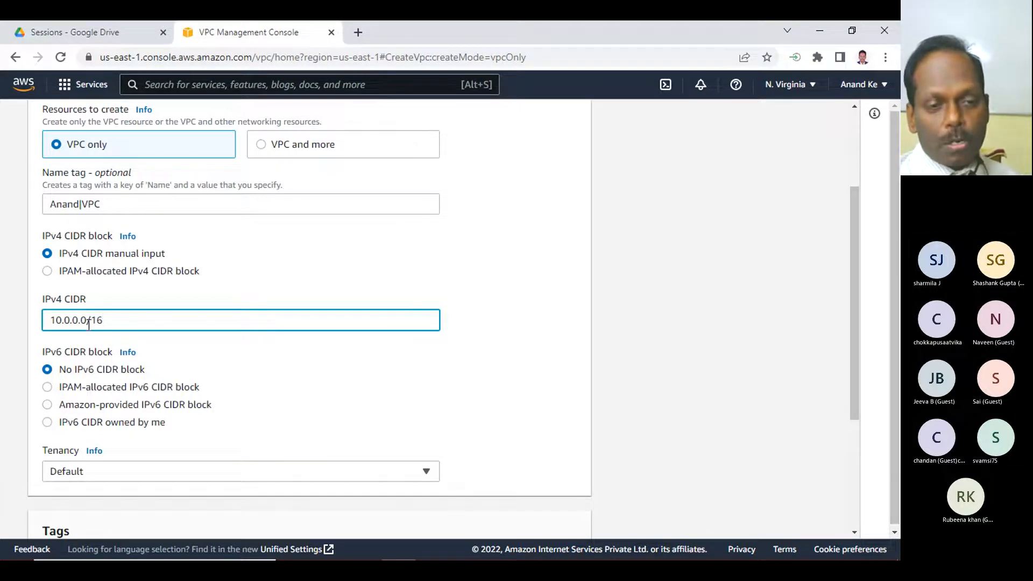
# - Review the Create VPC form from the resource choice through CIDR blocks, tenancy and tags, checking the meeting window and lab notes in between
pyautogui.scroll(-1, 292, 373)
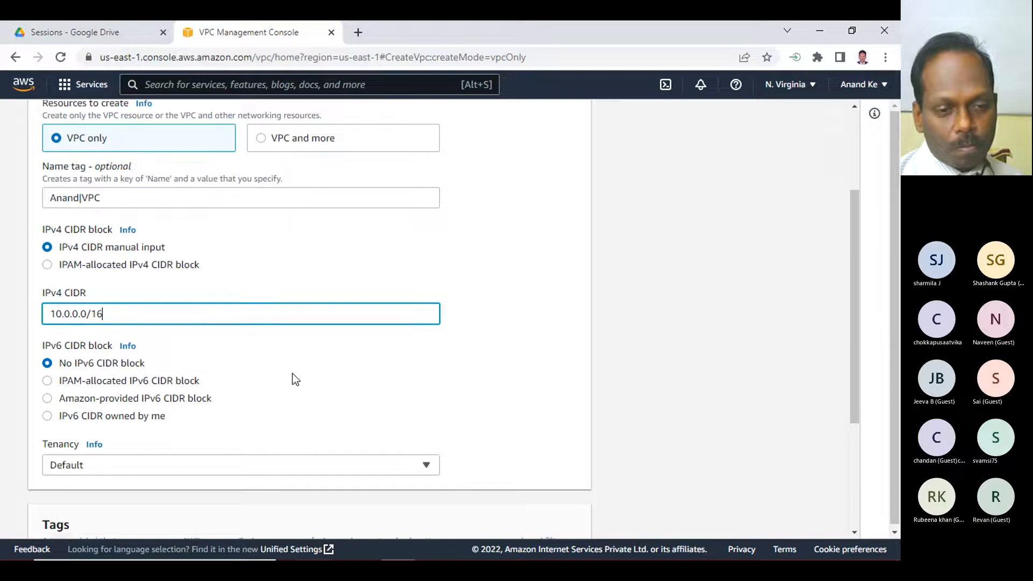
pyautogui.click(432, 547)
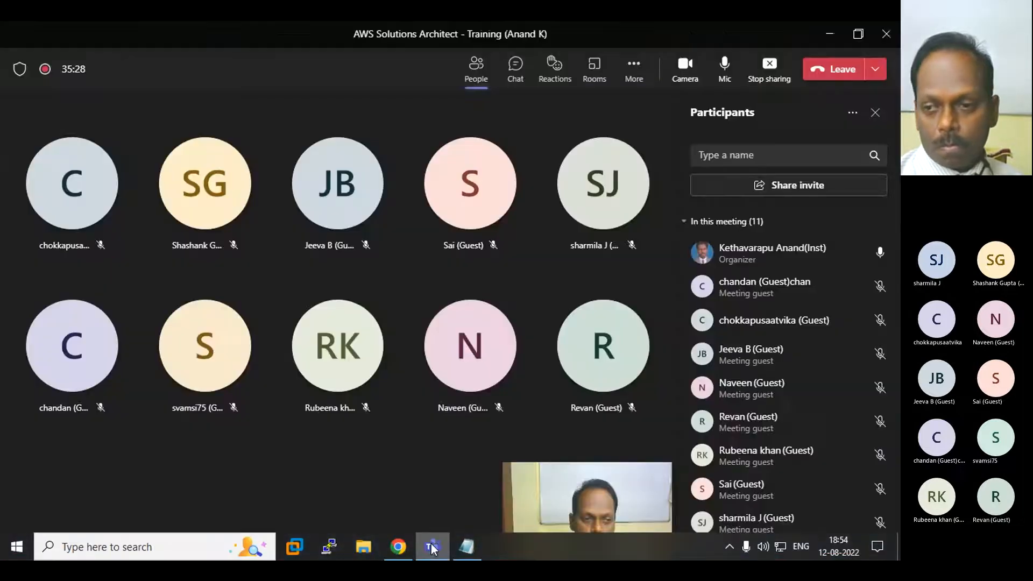
pyautogui.click(432, 548)
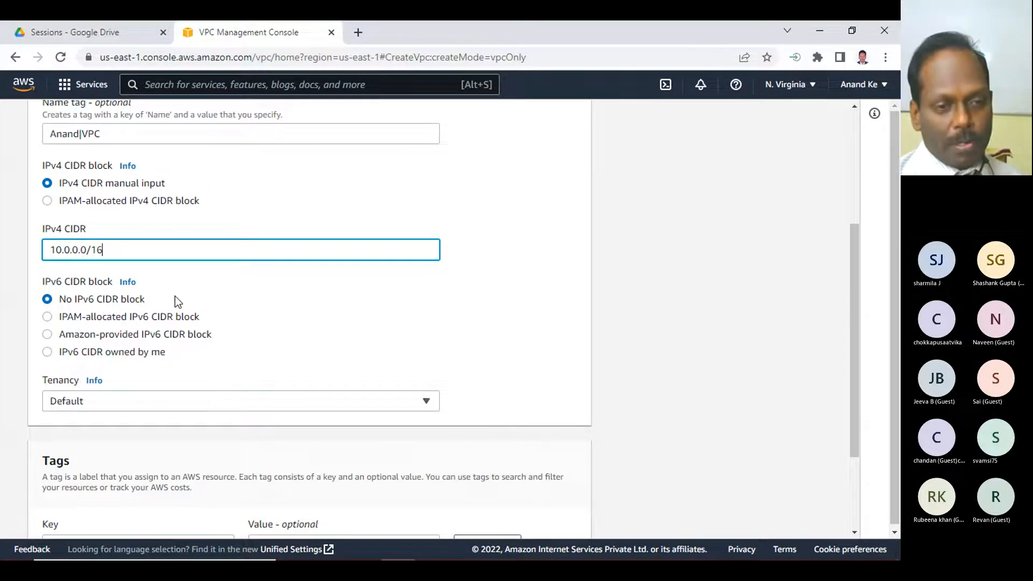
pyautogui.scroll(-3, 162, 293)
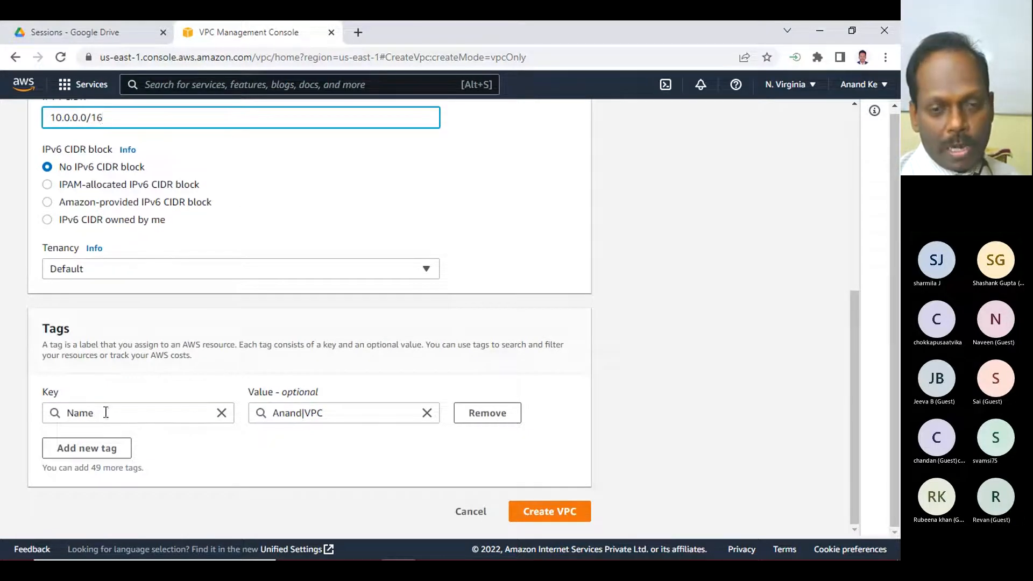
pyautogui.scroll(8, 280, 424)
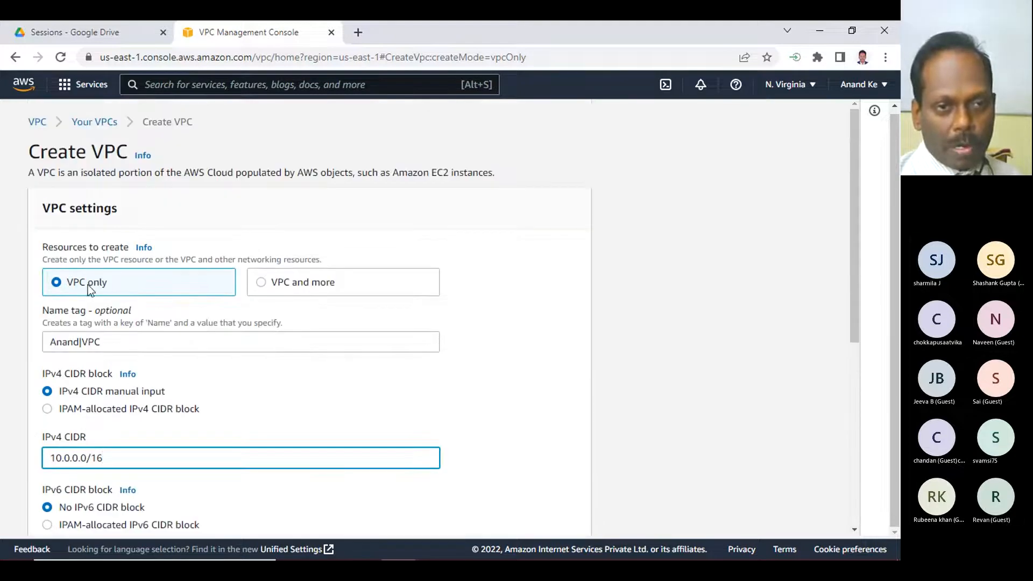
pyautogui.scroll(-6, 295, 371)
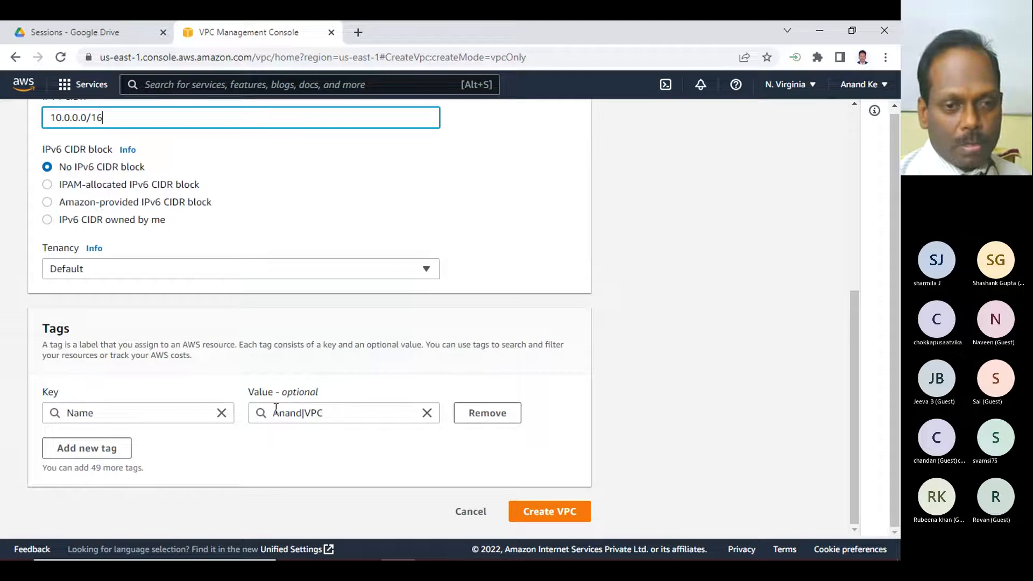
pyautogui.scroll(6, 317, 437)
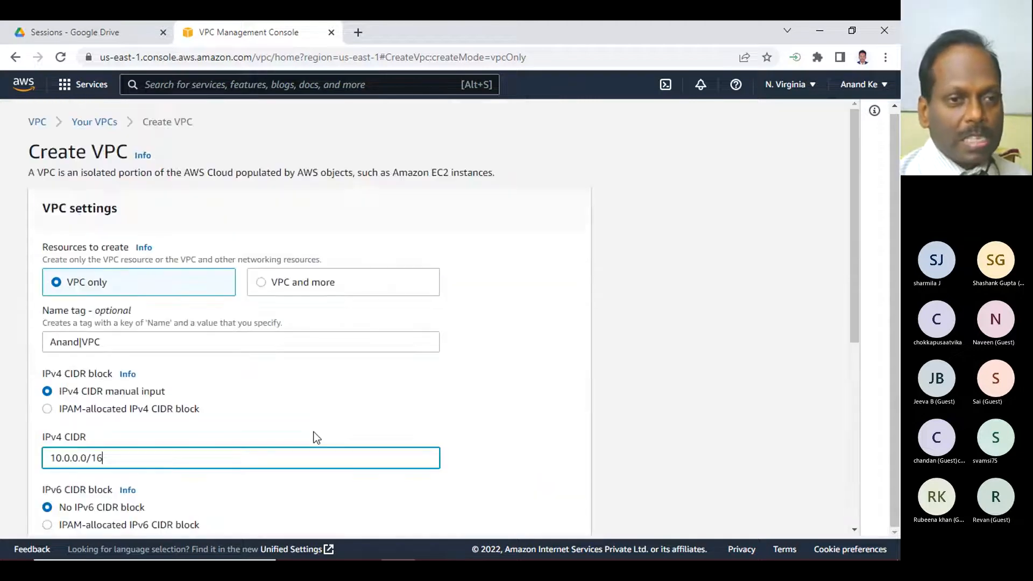
pyautogui.scroll(-6, 317, 437)
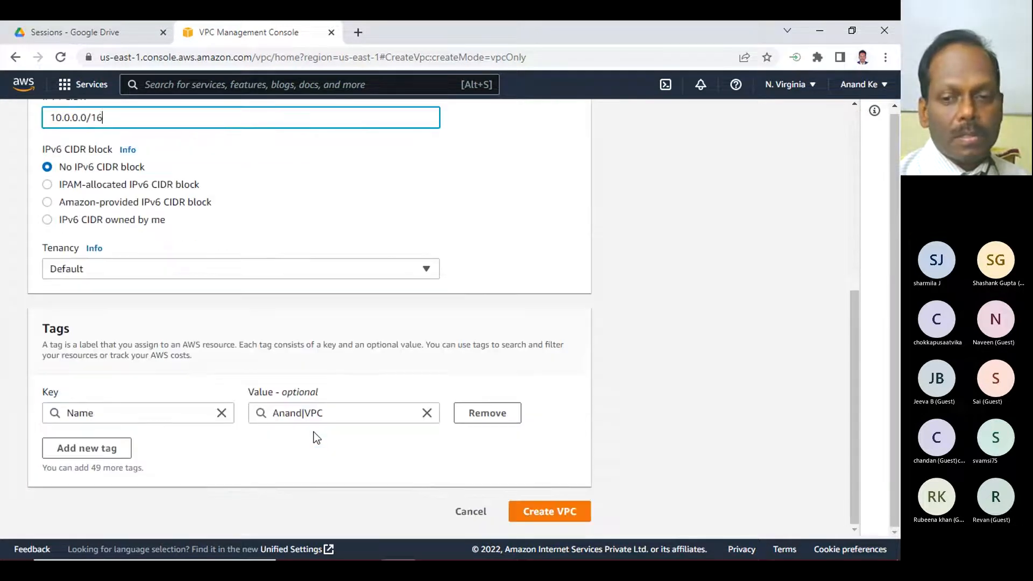
pyautogui.click(507, 545)
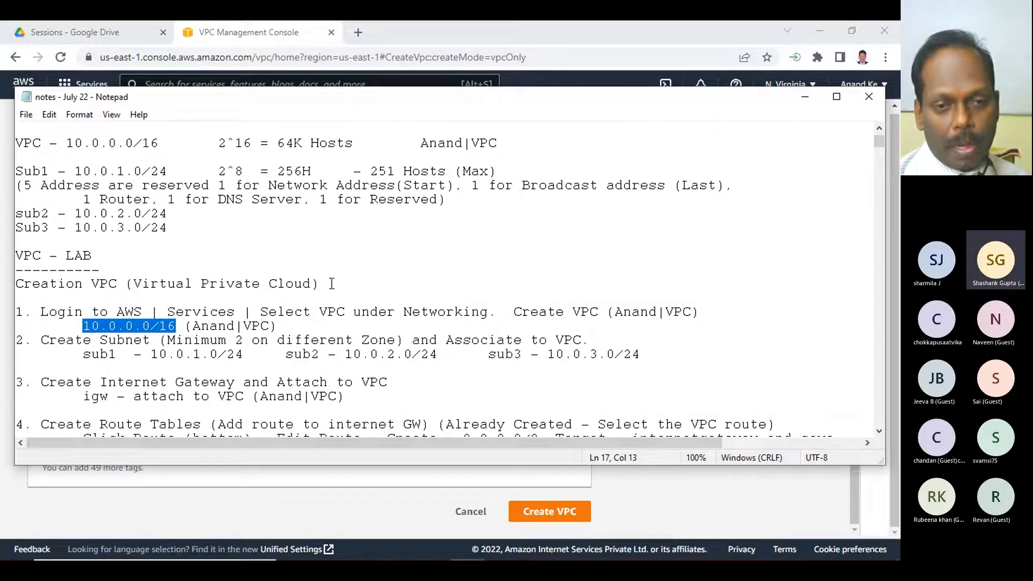
pyautogui.click(202, 505)
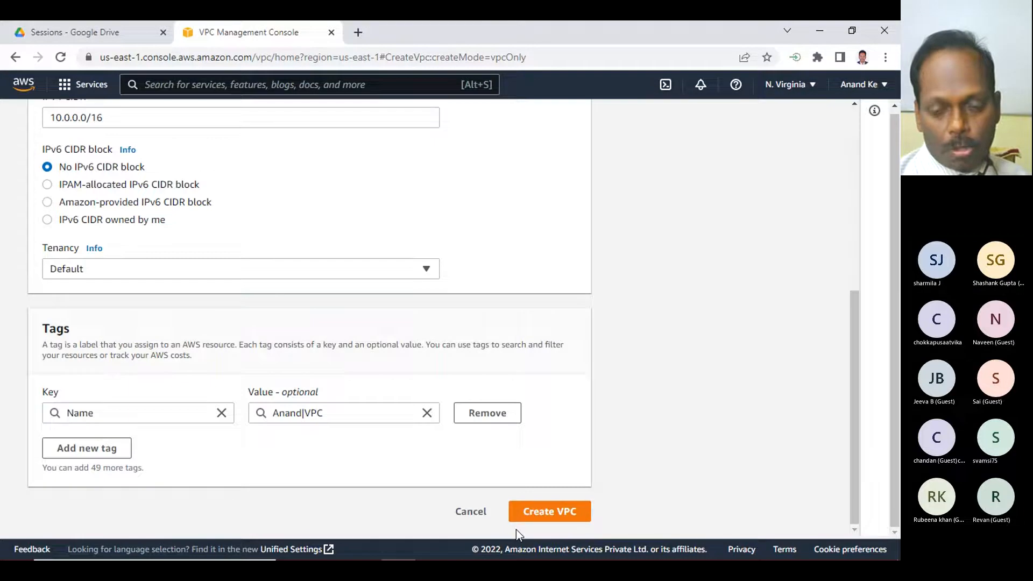
# - Create the VPC with the settings entered in the form
pyautogui.click(533, 514)
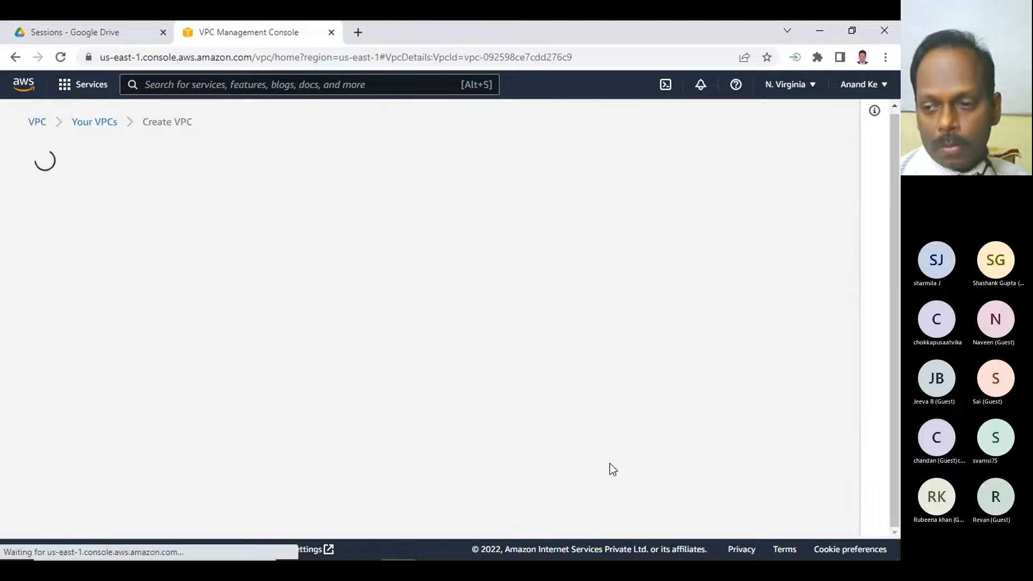
# - Switch to the Teams meeting, admit the guest waiting in the lobby, and return to the AWS console
pyautogui.moveTo(443, 554)
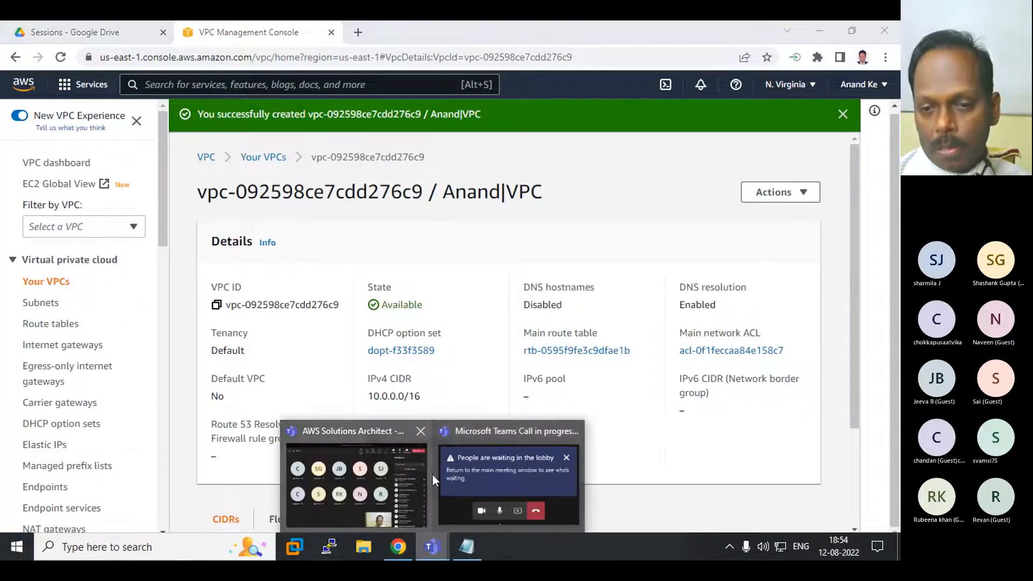
pyautogui.click(431, 473)
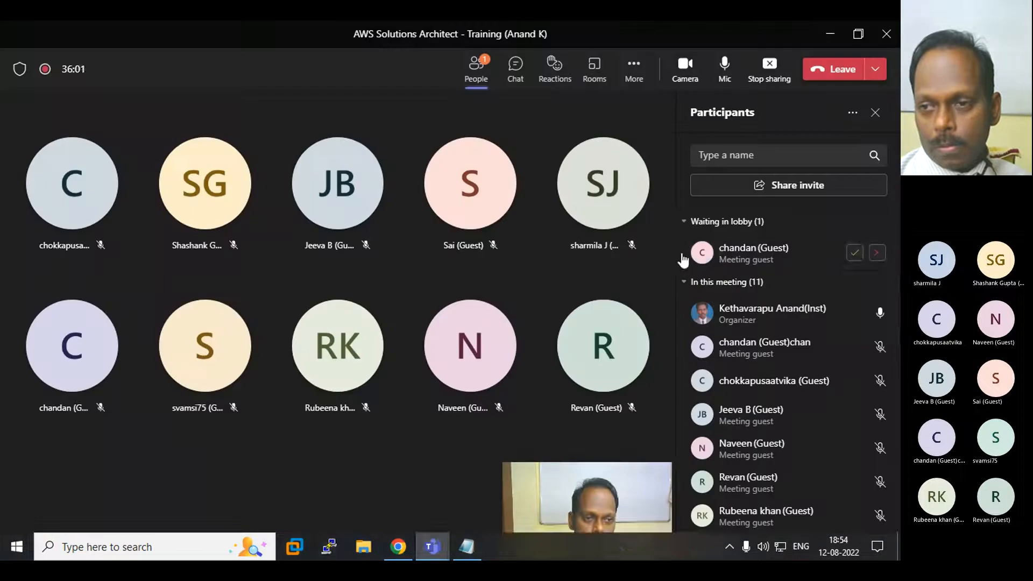
pyautogui.click(856, 254)
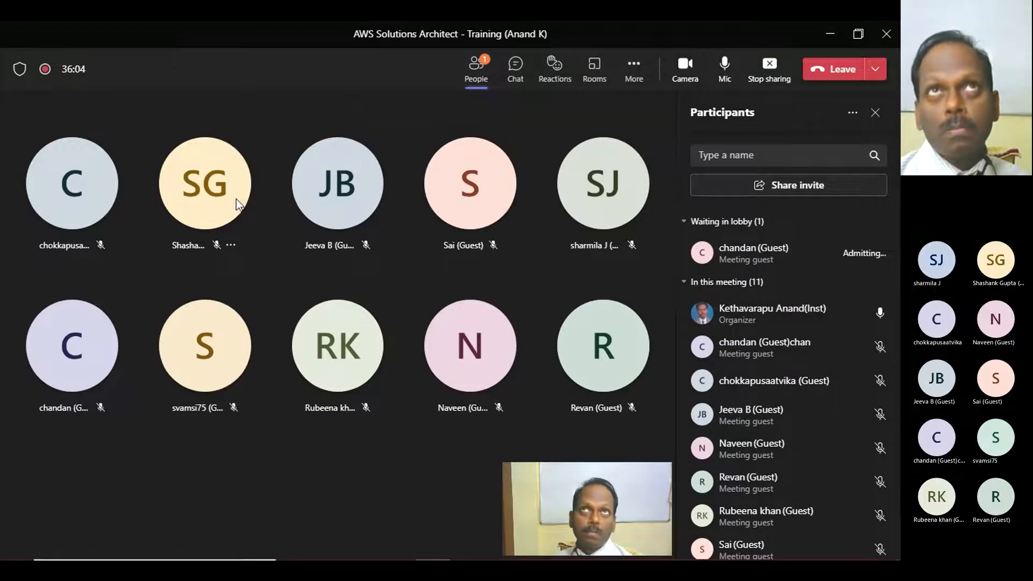
pyautogui.moveTo(237, 199)
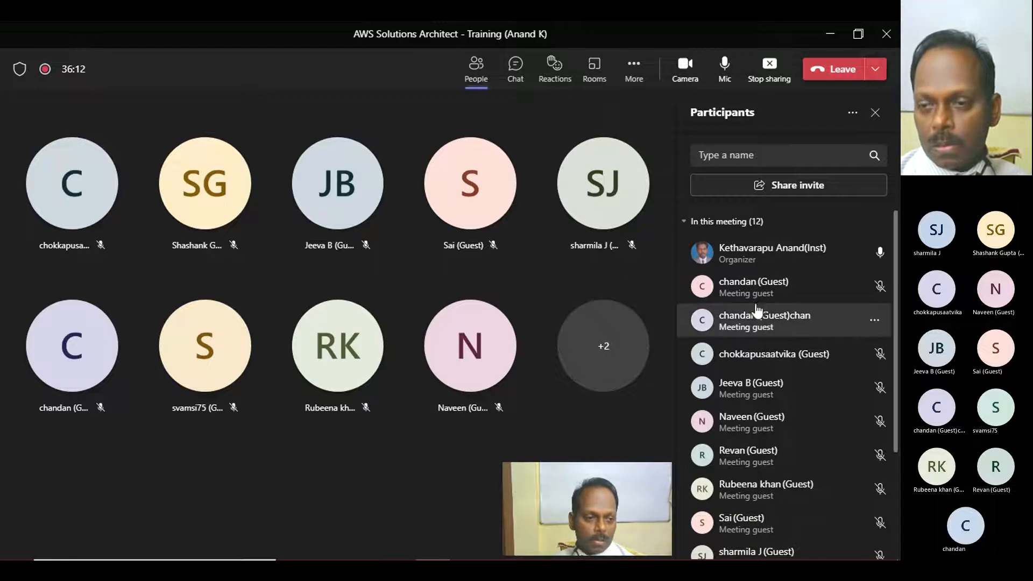
pyautogui.click(830, 33)
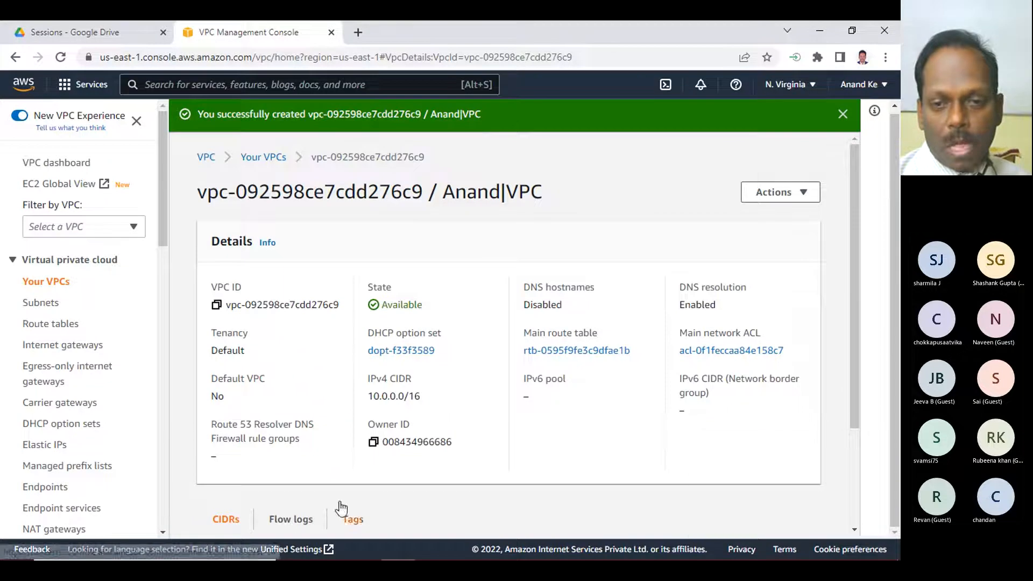
# - Open the list of VPCs, select the new VPC, and examine its Default VPC status, VPC ID and IPv4 CIDR
pyautogui.click(259, 158)
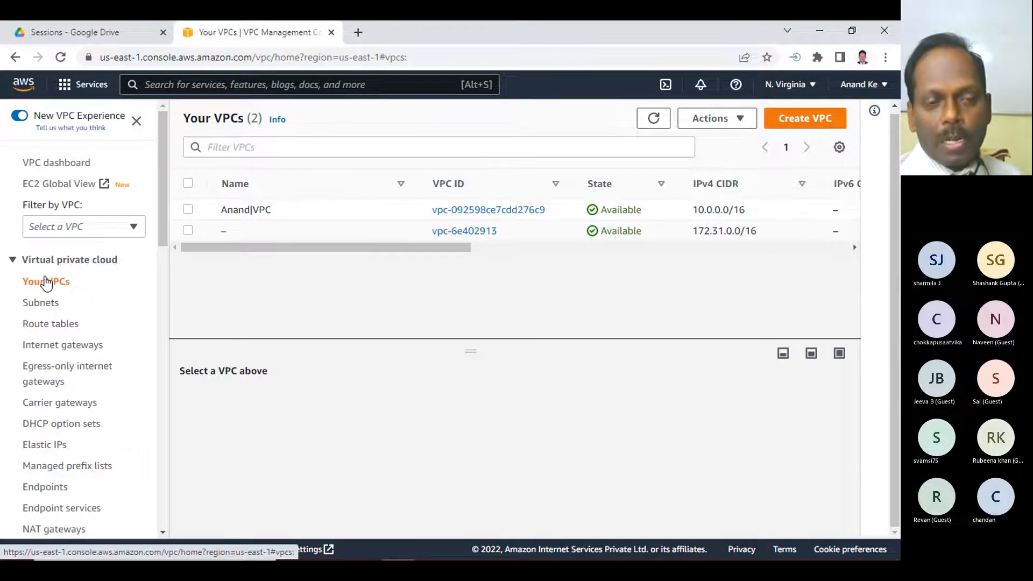
pyautogui.click(188, 210)
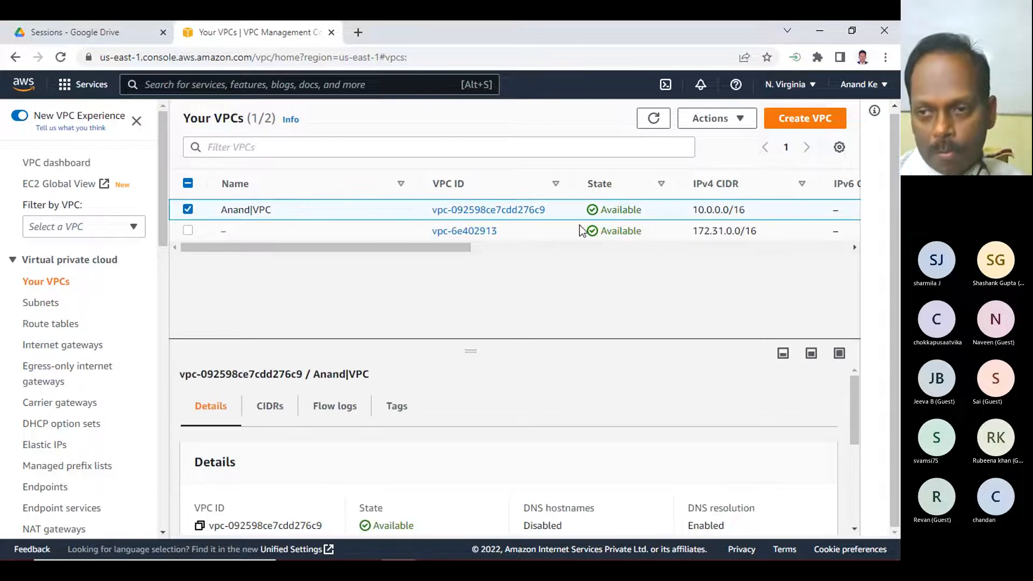
pyautogui.moveTo(432, 247); pyautogui.dragTo(813, 264)
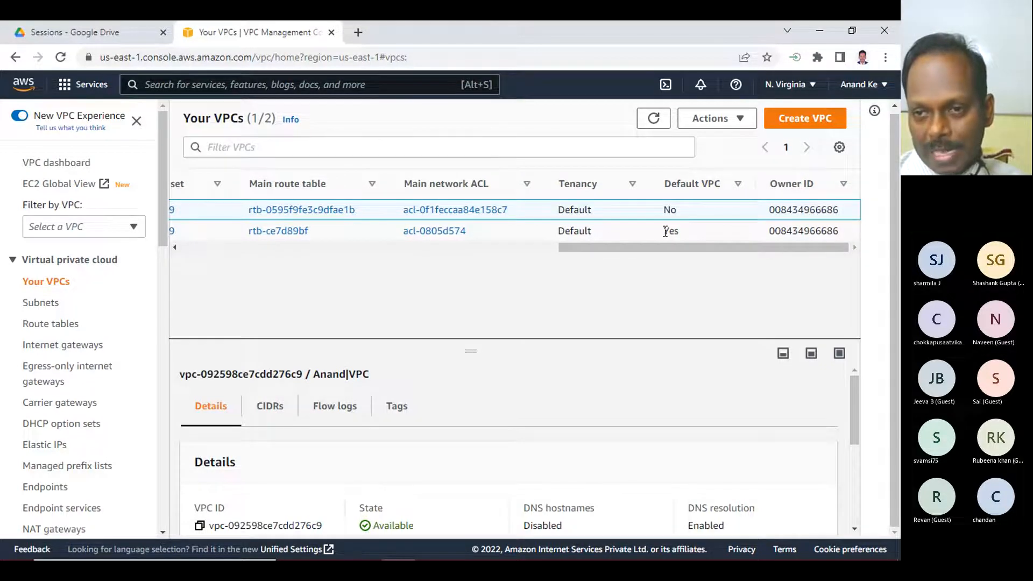
pyautogui.moveTo(623, 247); pyautogui.dragTo(192, 251)
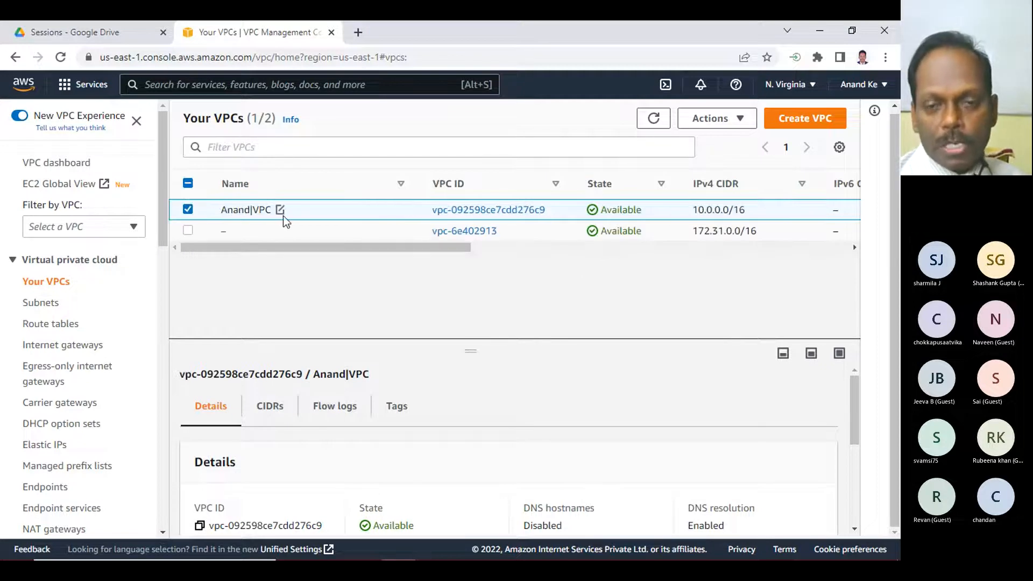
pyautogui.moveTo(555, 211); pyautogui.dragTo(398, 215)
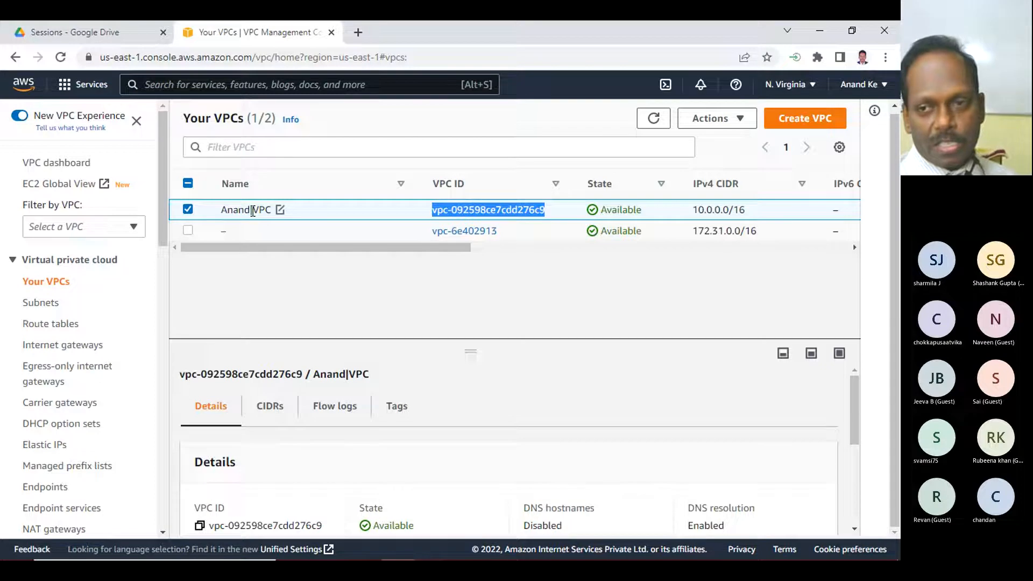
pyautogui.doubleClick(714, 209)
pyautogui.tripleClick(710, 212)
# - Check the Teams meeting window, then append "- done" to the 10.0.0.0/16 line of lab item 1 in the Notepad notes
pyautogui.click(437, 548)
pyautogui.click(323, 484)
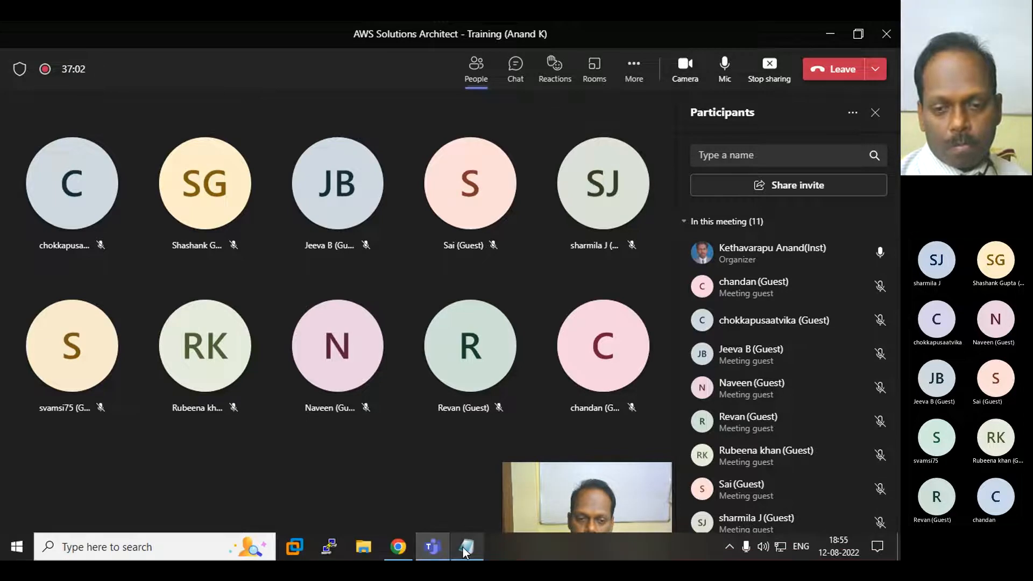
pyautogui.click(473, 536)
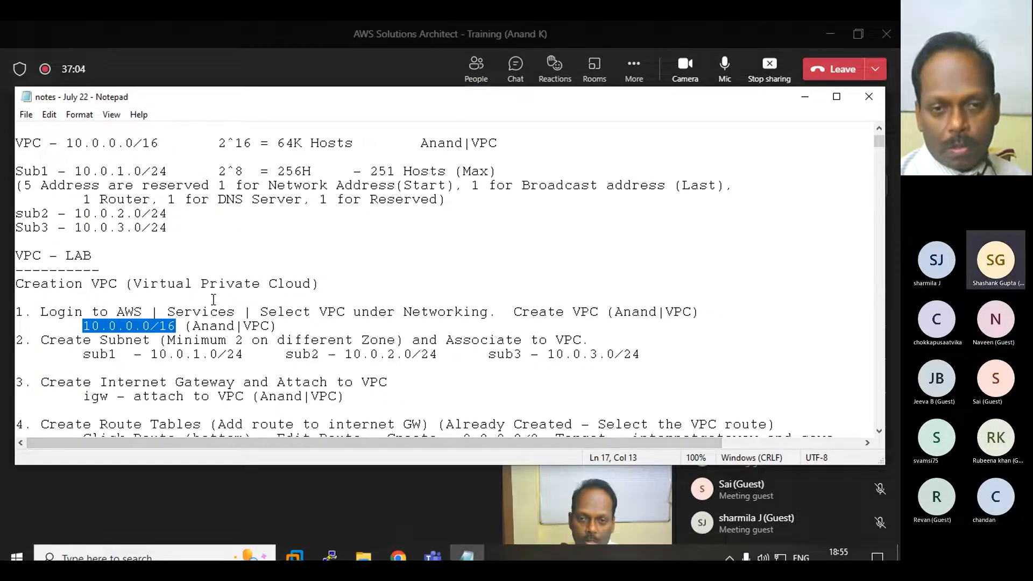
pyautogui.click(444, 331)
pyautogui.write('- ')
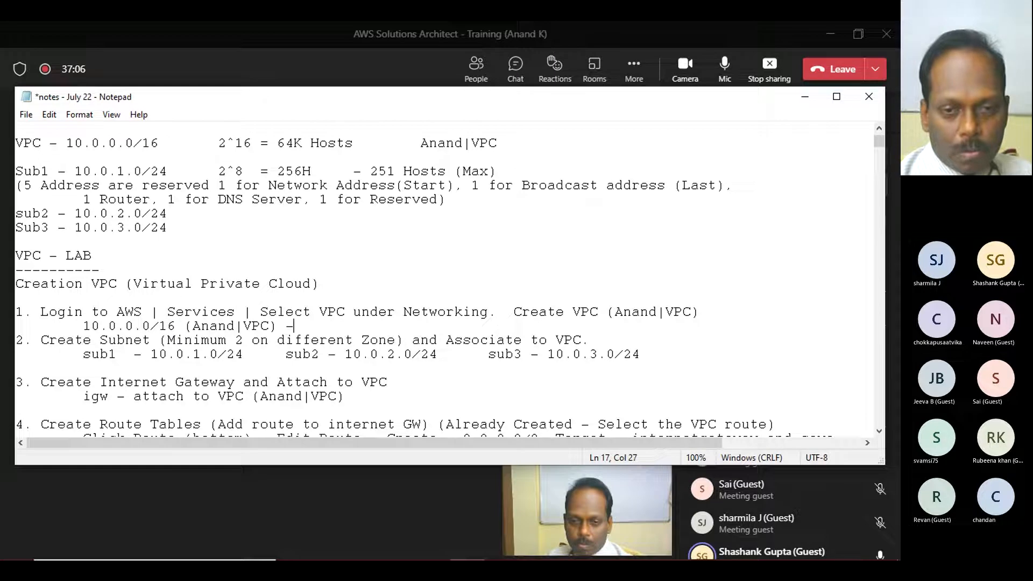
pyautogui.write('\tdone')
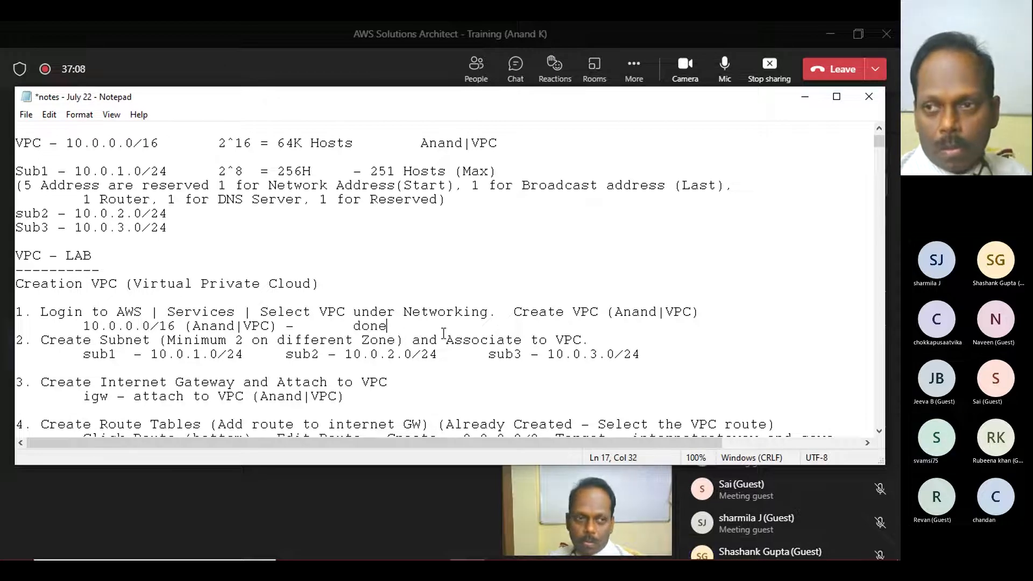
pyautogui.click(803, 100)
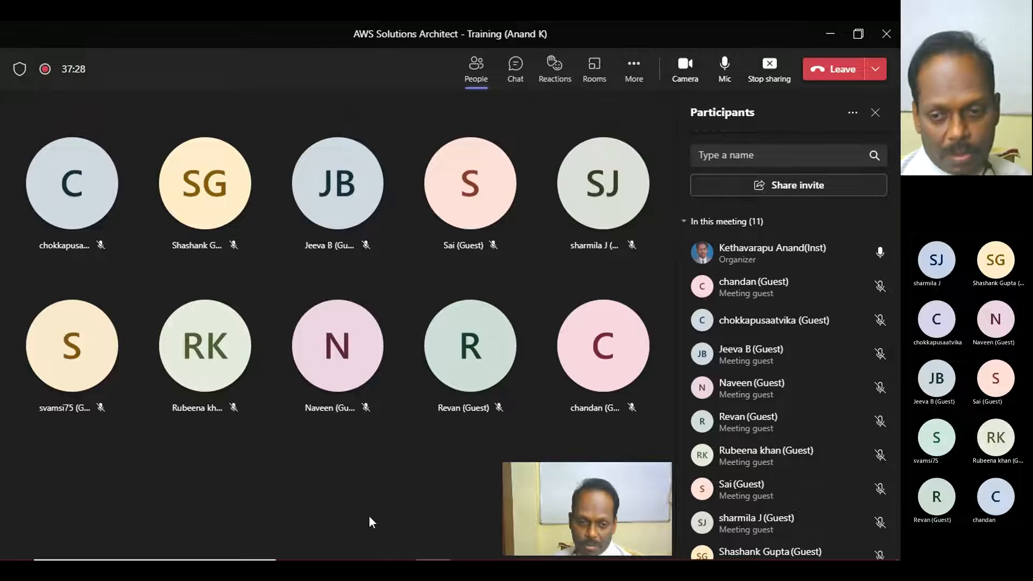
# - Review lab items 1 and 2 in the Notepad notes, including the planned sub1, sub2 and sub3 address ranges
pyautogui.moveTo(429, 545)
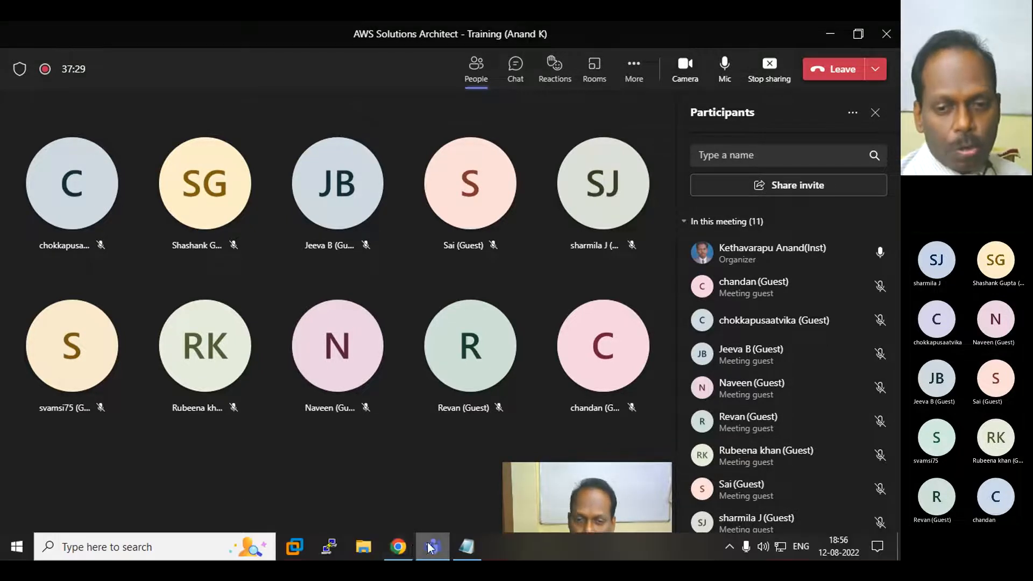
pyautogui.click(476, 548)
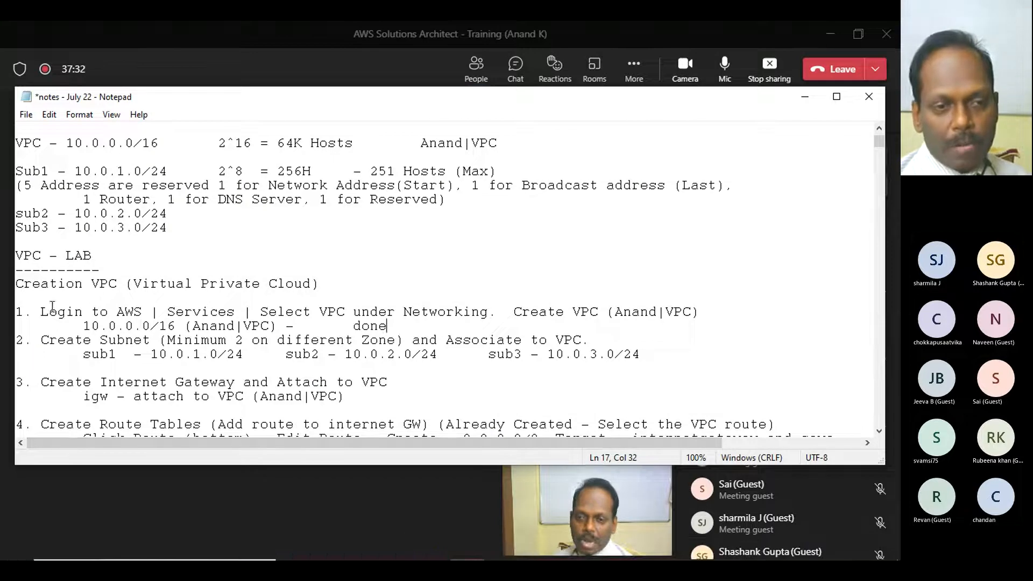
pyautogui.moveTo(31, 312); pyautogui.dragTo(422, 326)
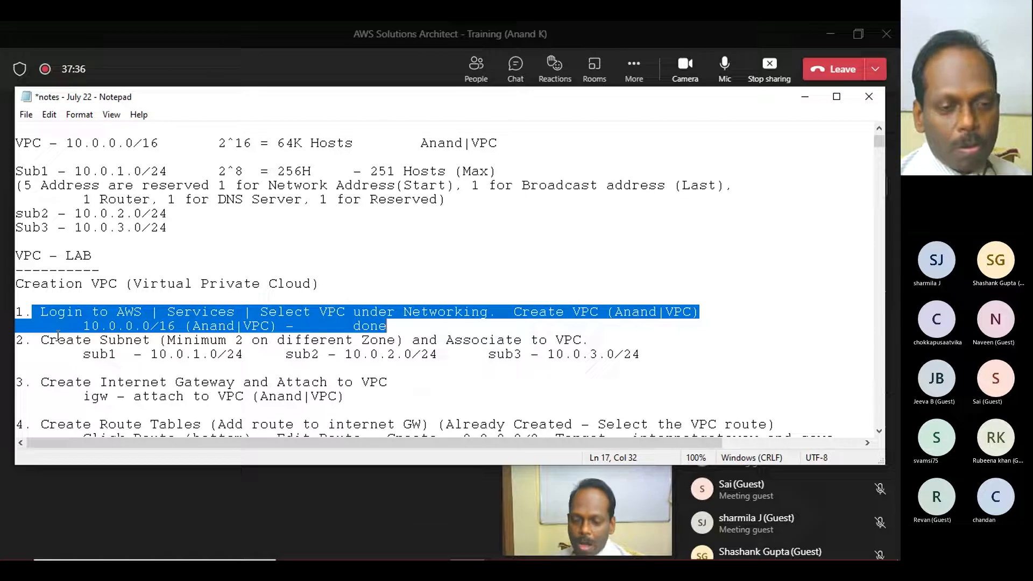
pyautogui.moveTo(42, 339); pyautogui.dragTo(599, 340)
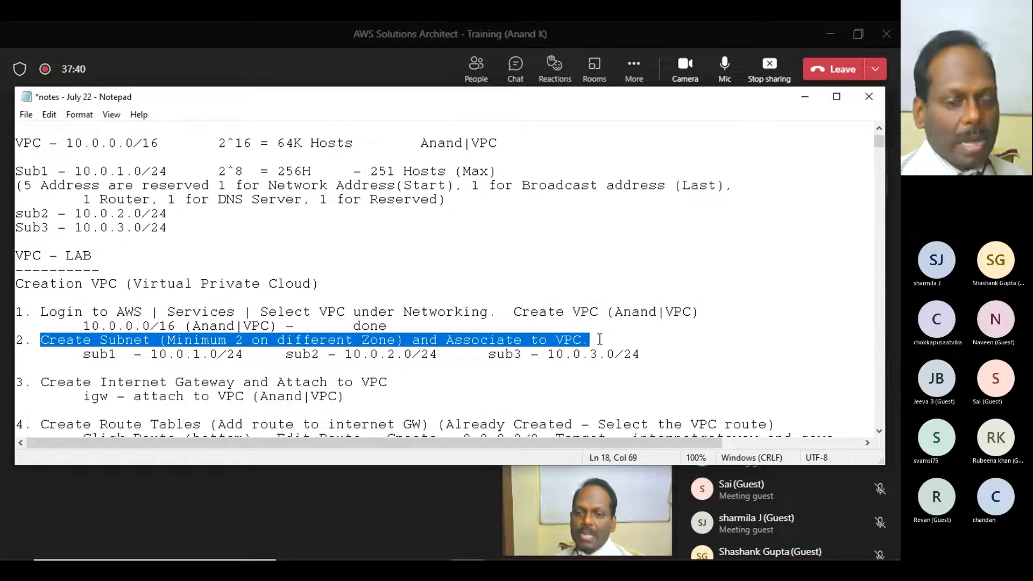
pyautogui.moveTo(90, 354); pyautogui.dragTo(677, 359)
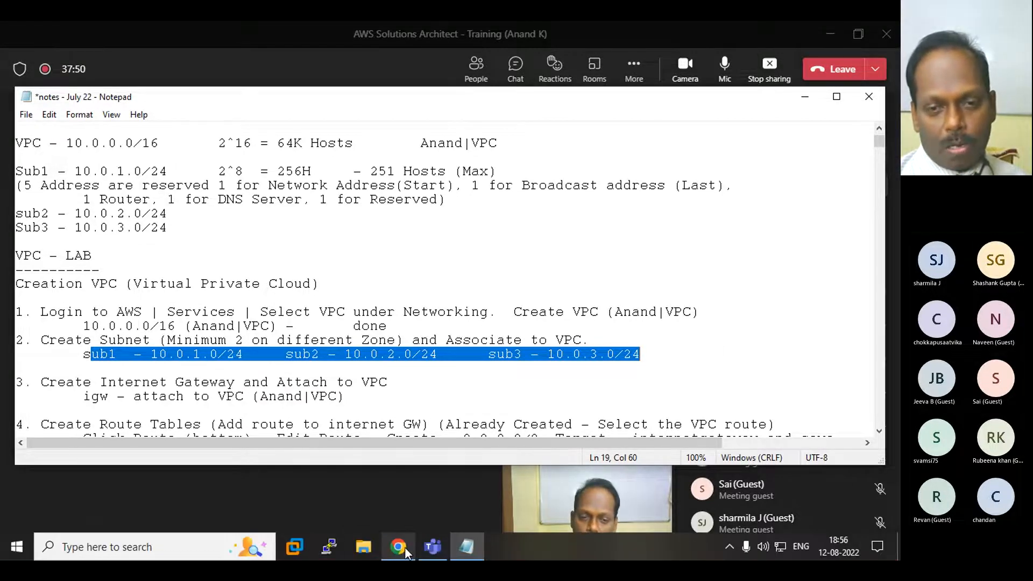
# - Switch to the AWS console and examine the existing subnets' IPv4 CIDRs, available addresses and availability zones
pyautogui.click(405, 546)
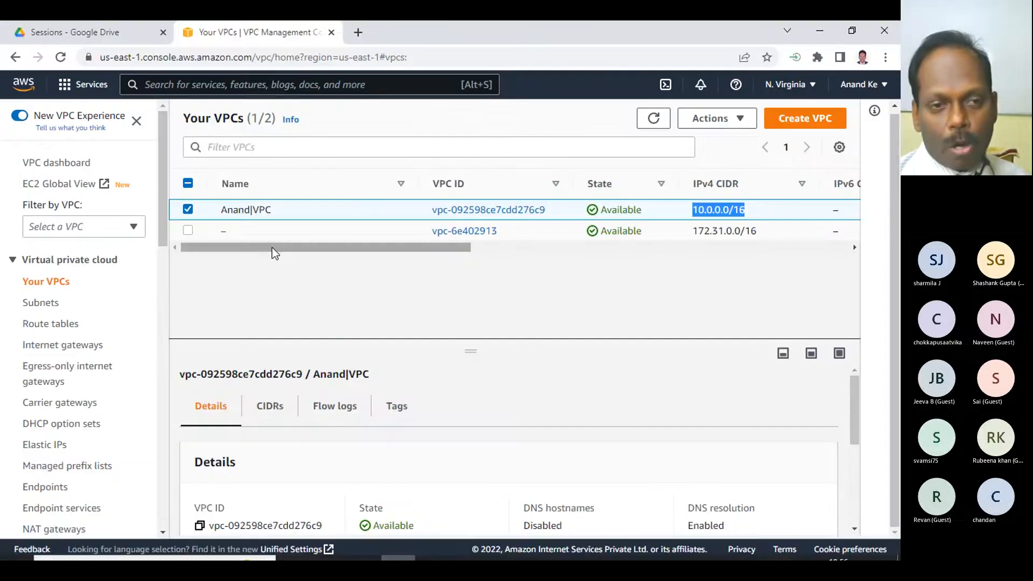
pyautogui.click(40, 303)
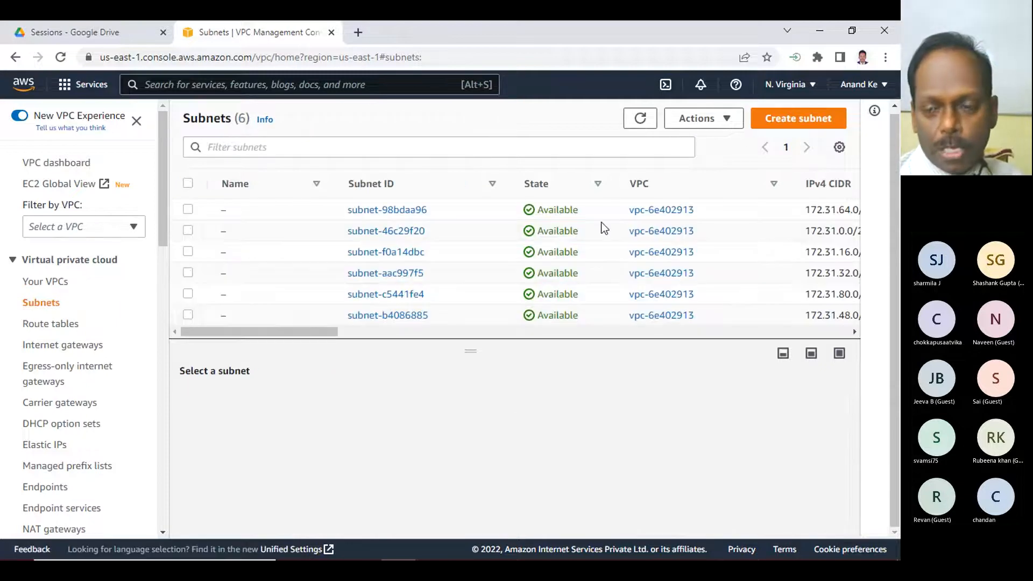
pyautogui.moveTo(301, 332); pyautogui.dragTo(437, 344)
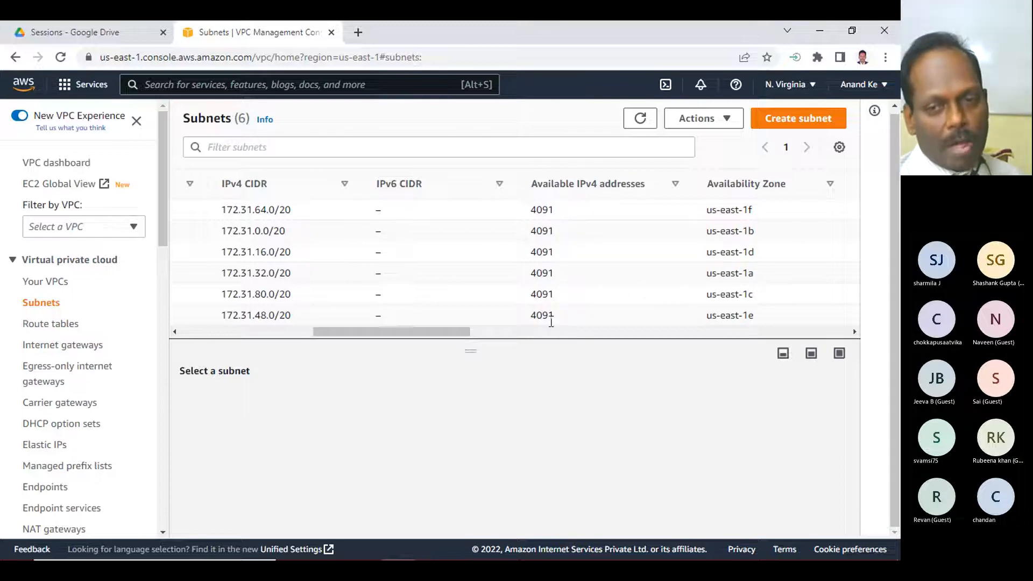
pyautogui.moveTo(413, 331); pyautogui.dragTo(218, 337)
# - Start creating a subnet in the new 10.0.0.0/16 VPC and name the subnet sub1
pyautogui.click(798, 117)
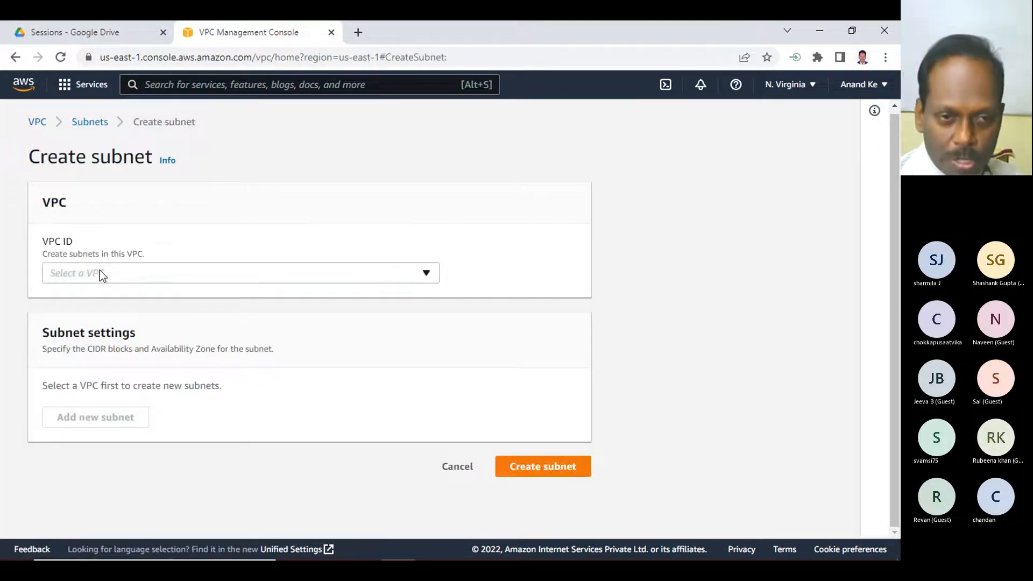
pyautogui.click(99, 271)
pyautogui.click(142, 322)
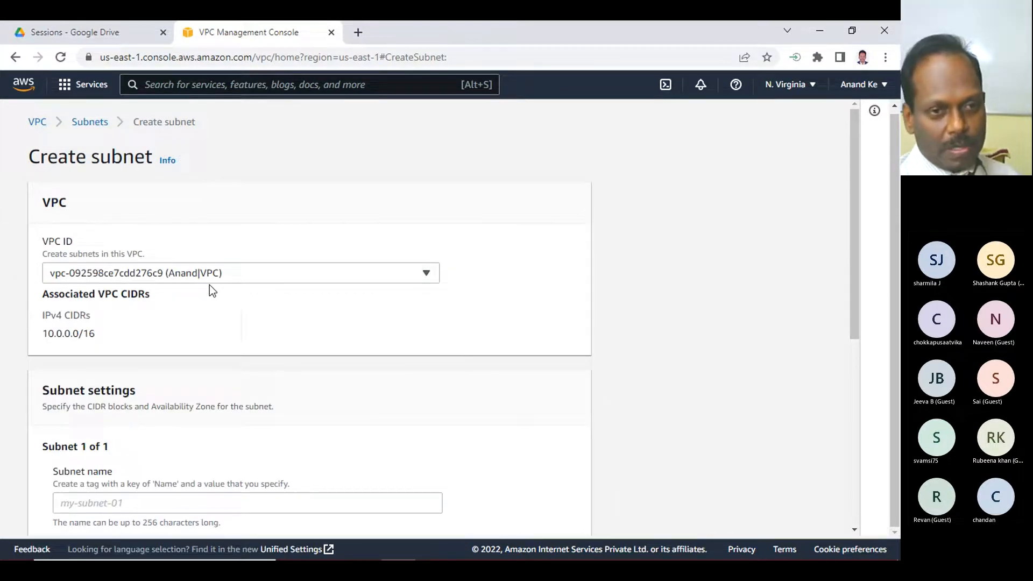
pyautogui.scroll(-3, 209, 285)
pyautogui.click(104, 357)
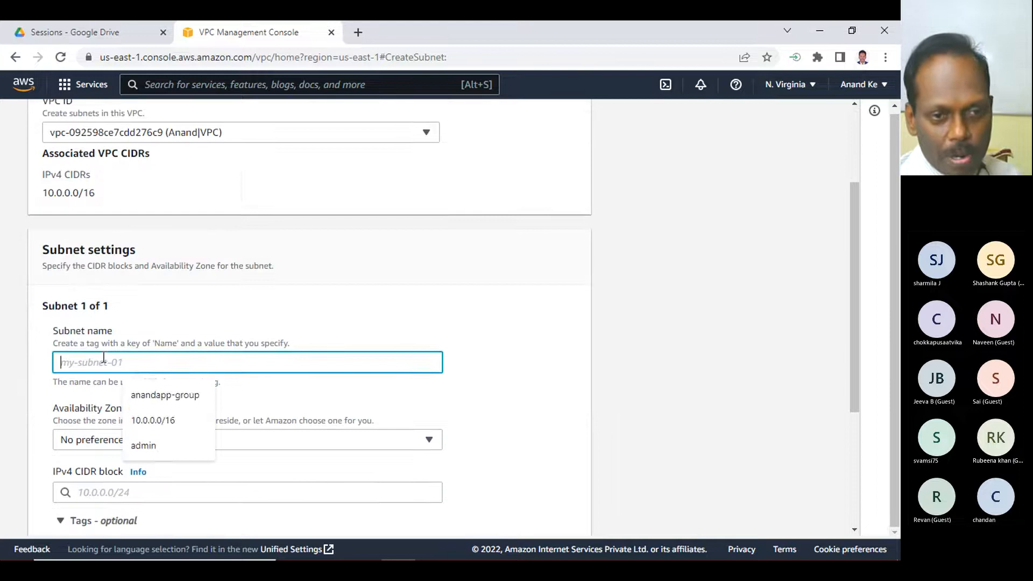
pyautogui.write('sub1')
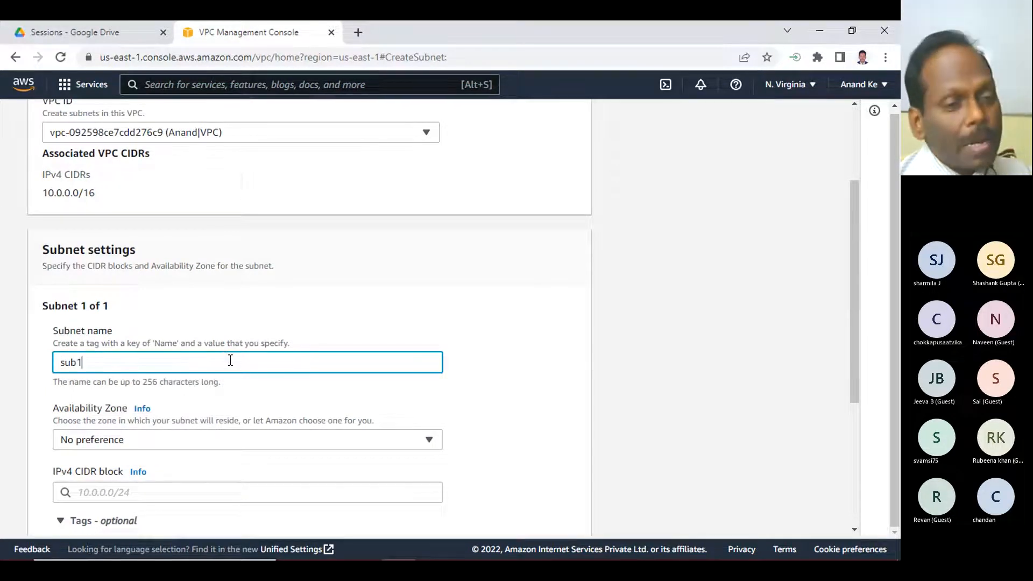
# - Set sub1's IPv4 CIDR block to 10.0.1.0/24 and review its subnet settings
pyautogui.scroll(-3, 162, 399)
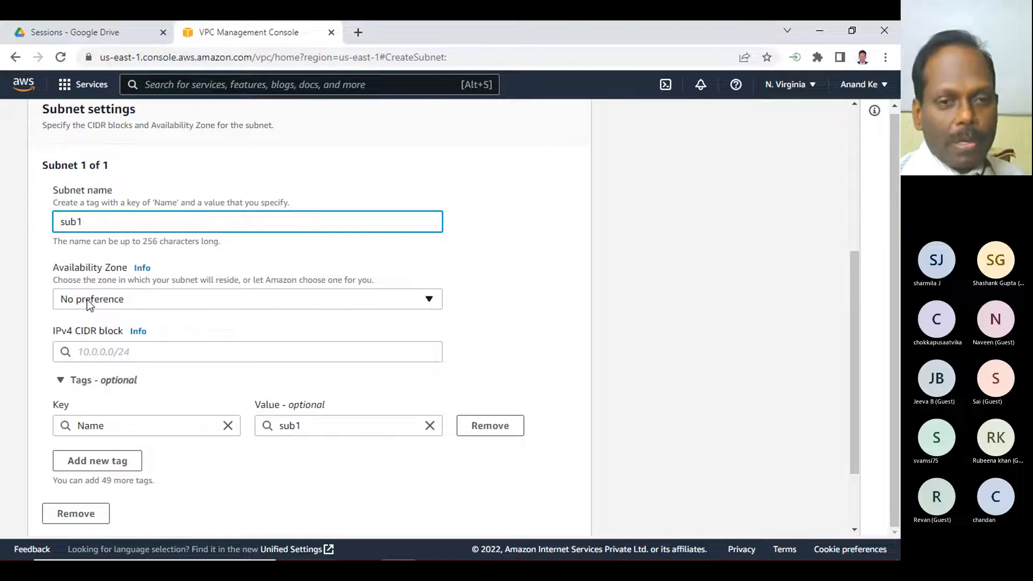
pyautogui.click(98, 353)
pyautogui.write('10')
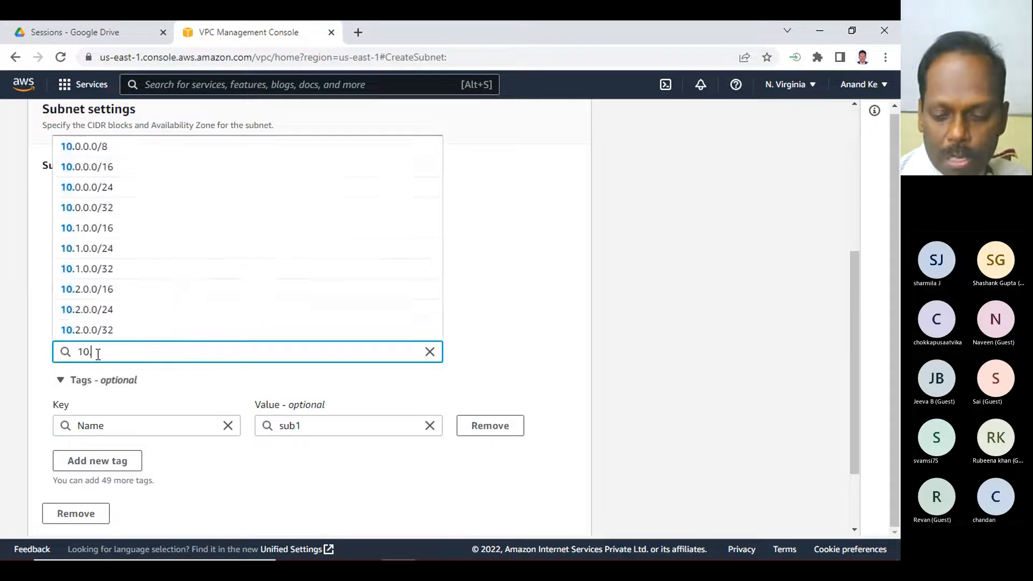
pyautogui.write('.0.1.0/2')
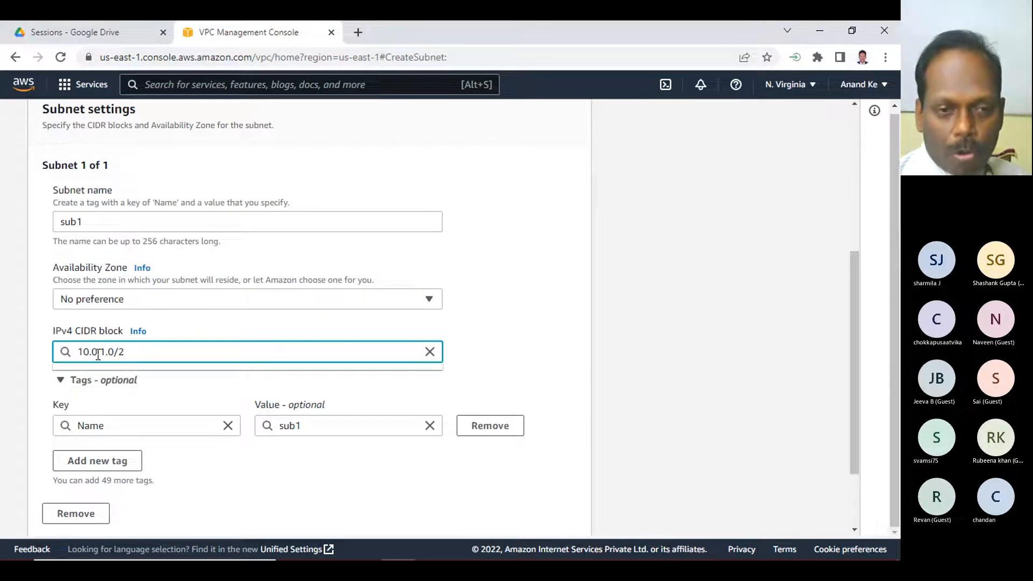
pyautogui.write('4')
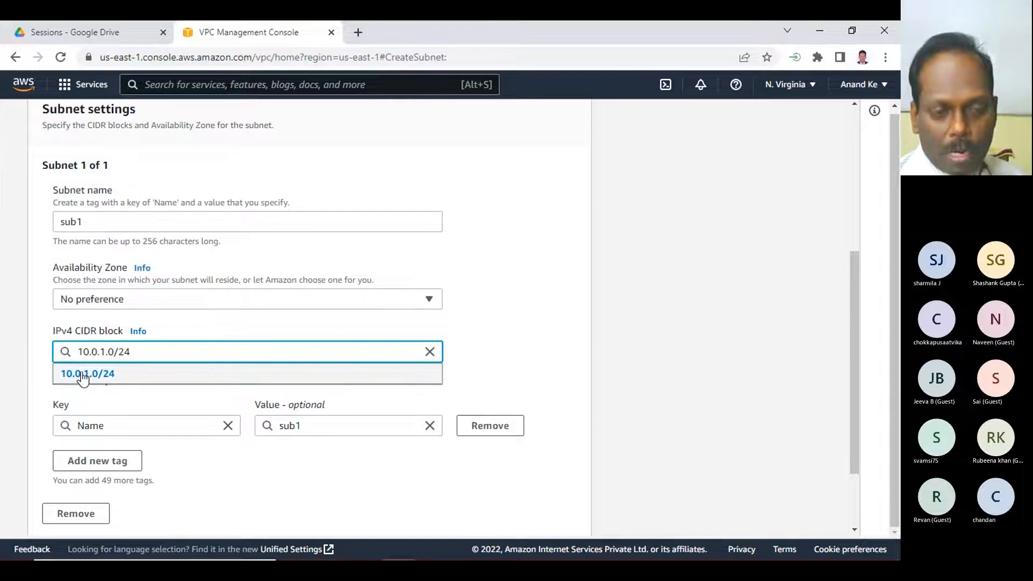
pyautogui.click(81, 377)
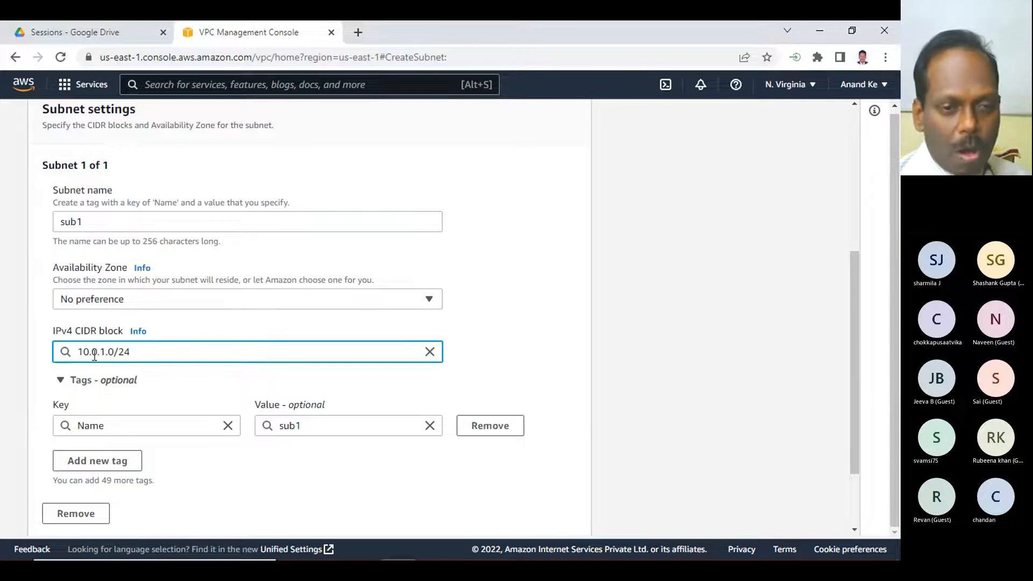
pyautogui.scroll(-1, 186, 391)
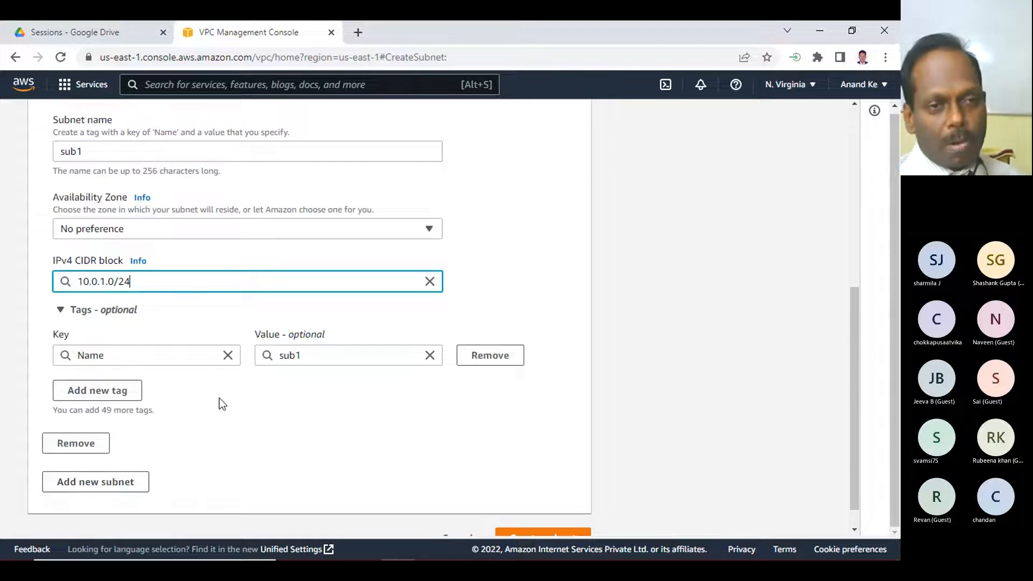
pyautogui.scroll(3, 112, 241)
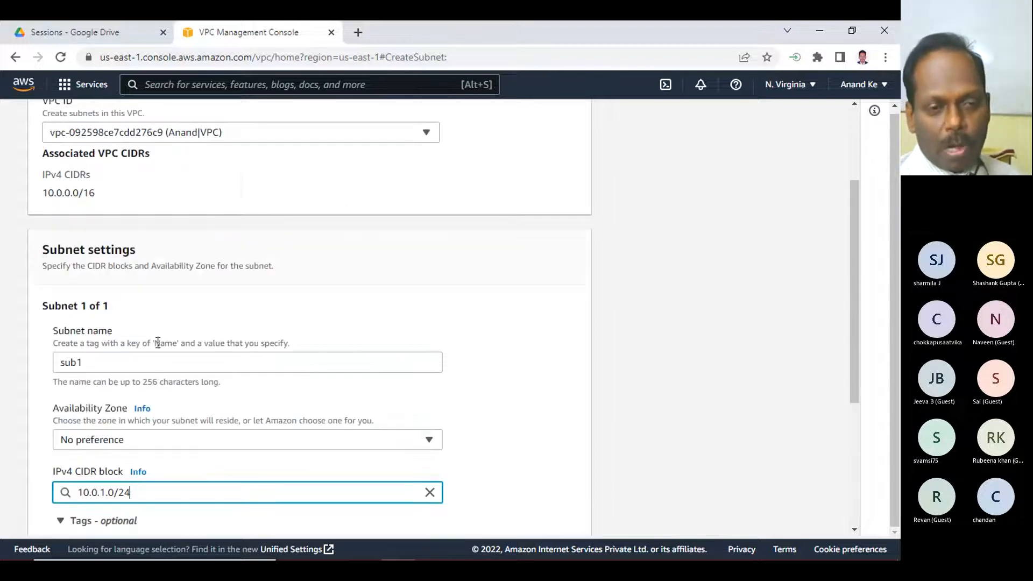
# - Add a second subnet below sub1 in the subnet creation form and name it sub2
pyautogui.scroll(-3, 158, 343)
pyautogui.click(101, 483)
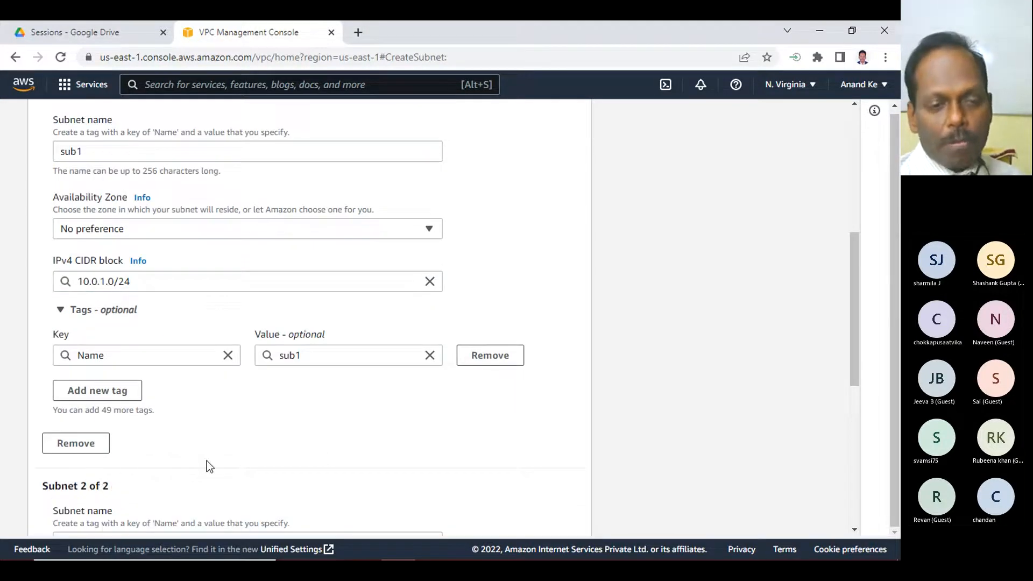
pyautogui.scroll(-3, 206, 460)
pyautogui.click(123, 330)
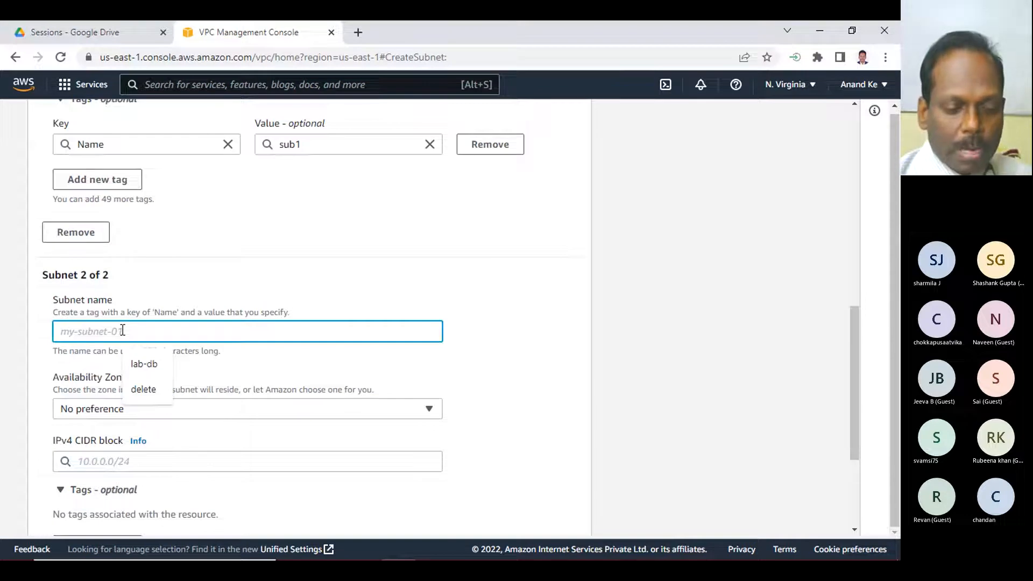
pyautogui.write('sub2')
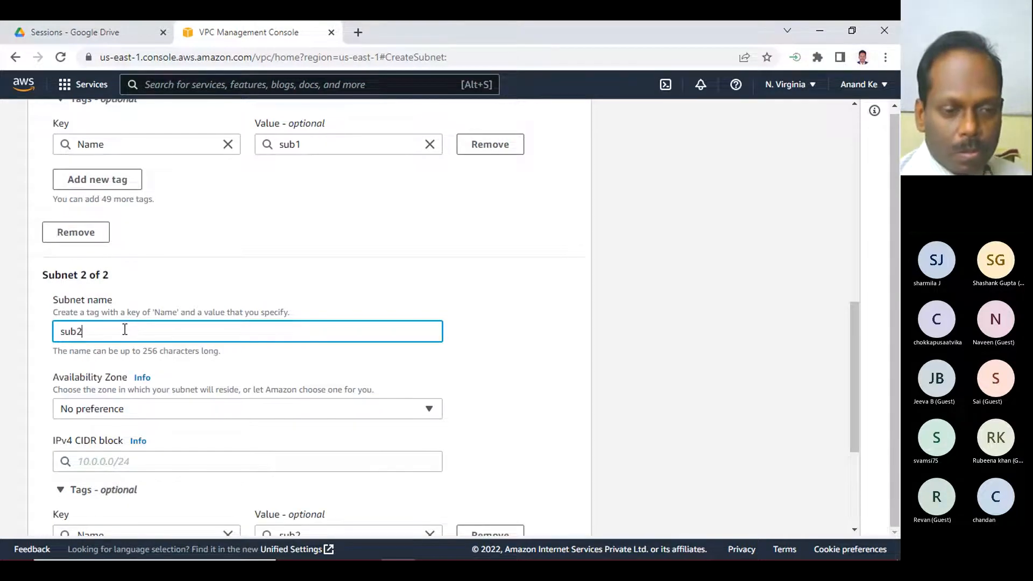
# - Set sub2's IPv4 CIDR block to 10.0.2.0/24
pyautogui.scroll(-1, 110, 412)
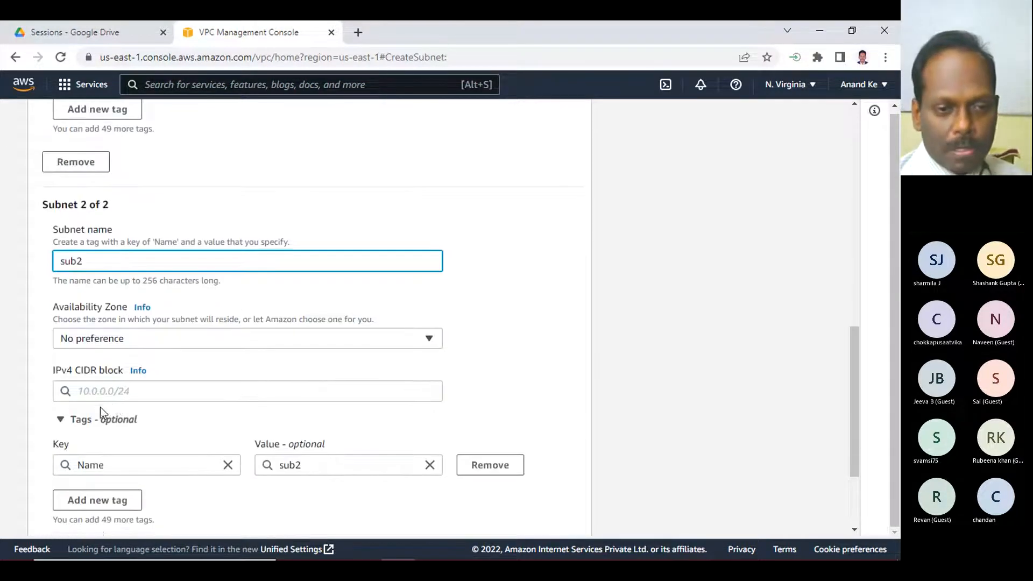
pyautogui.click(113, 394)
pyautogui.write('10')
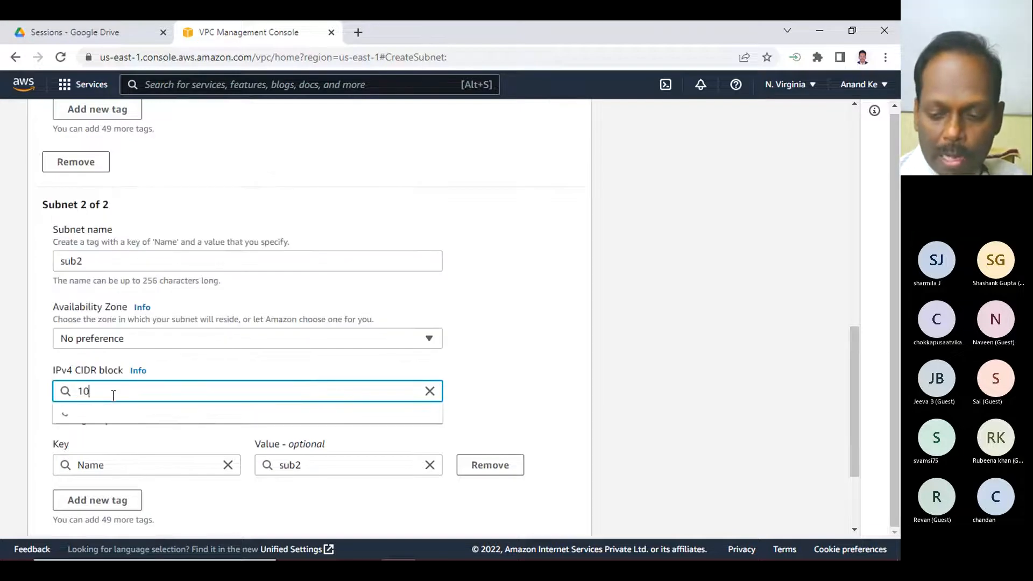
pyautogui.write('.0.2.0')
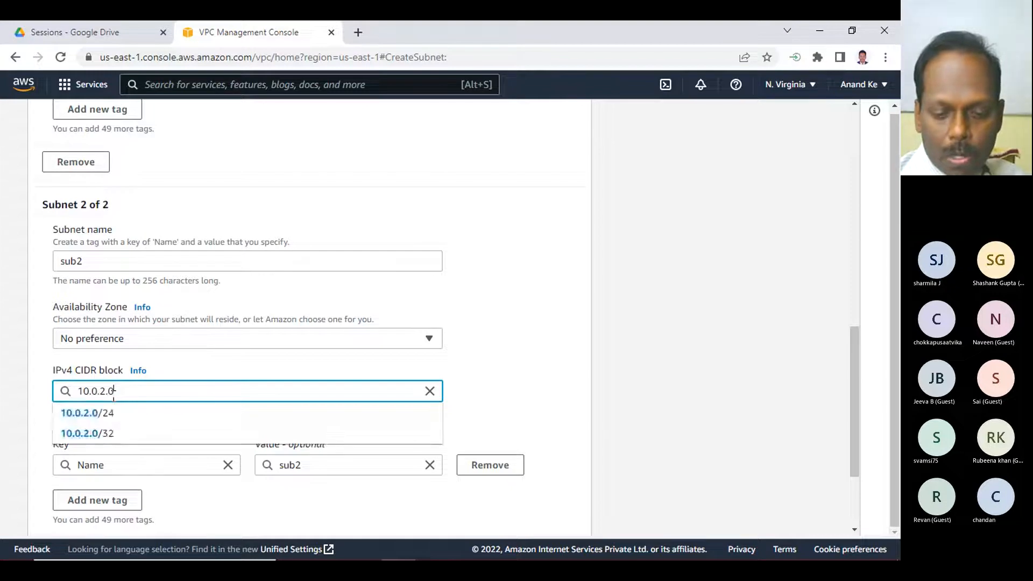
pyautogui.write('/24')
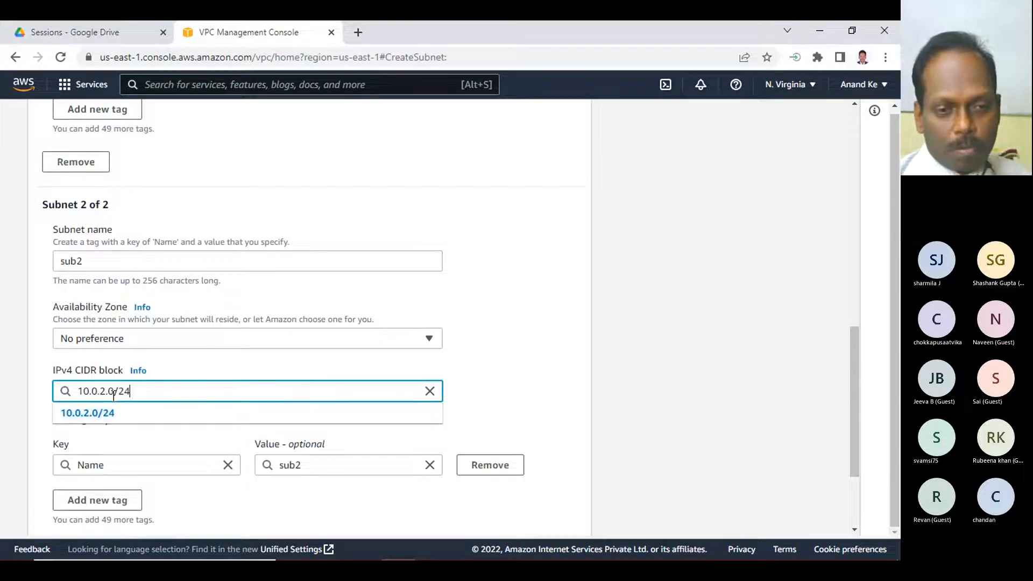
pyautogui.click(98, 413)
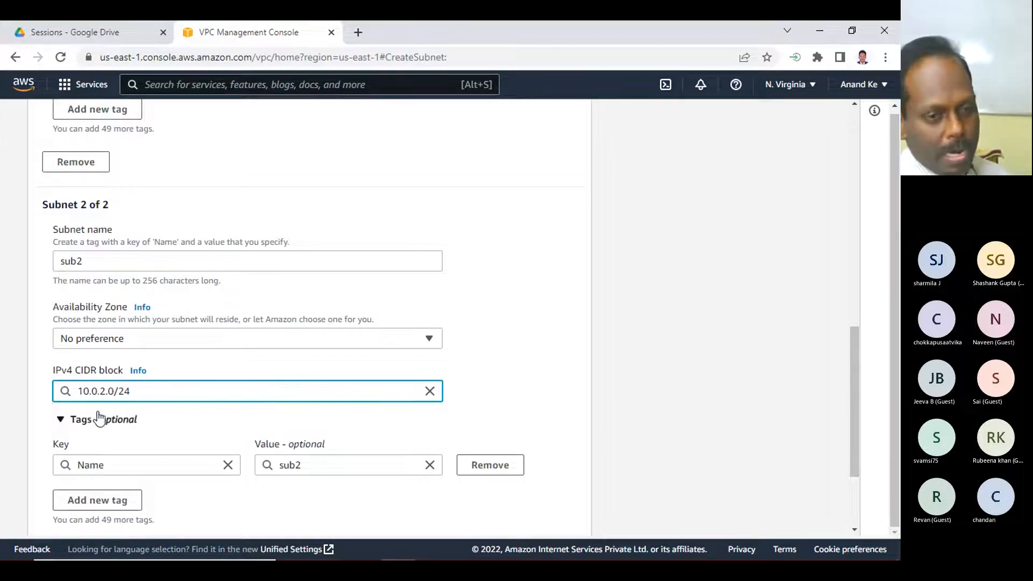
# - Add a third subnet to the creation form and name it sub3
pyautogui.scroll(-3, 373, 466)
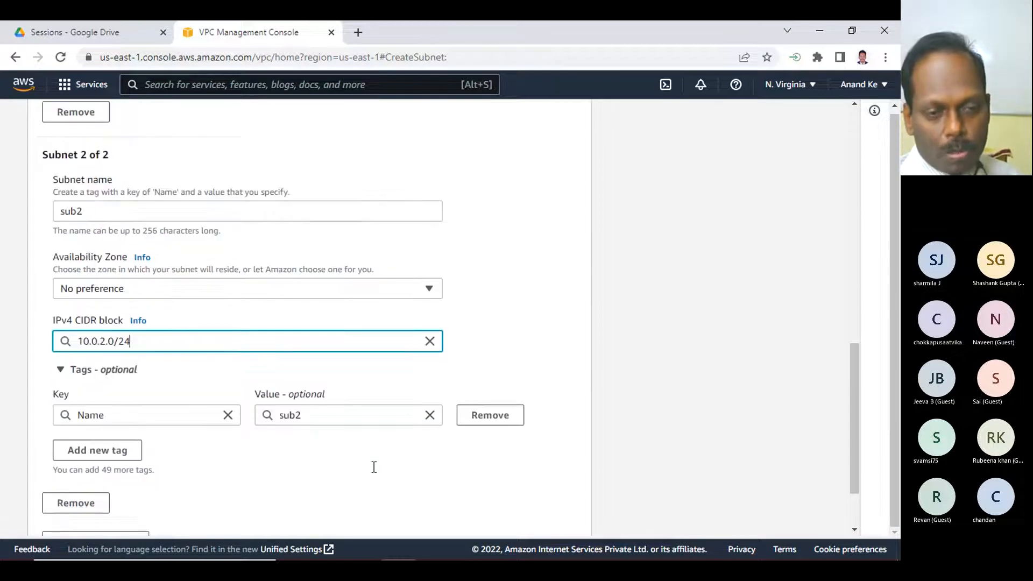
pyautogui.click(115, 461)
pyautogui.scroll(-3, 209, 473)
pyautogui.click(113, 375)
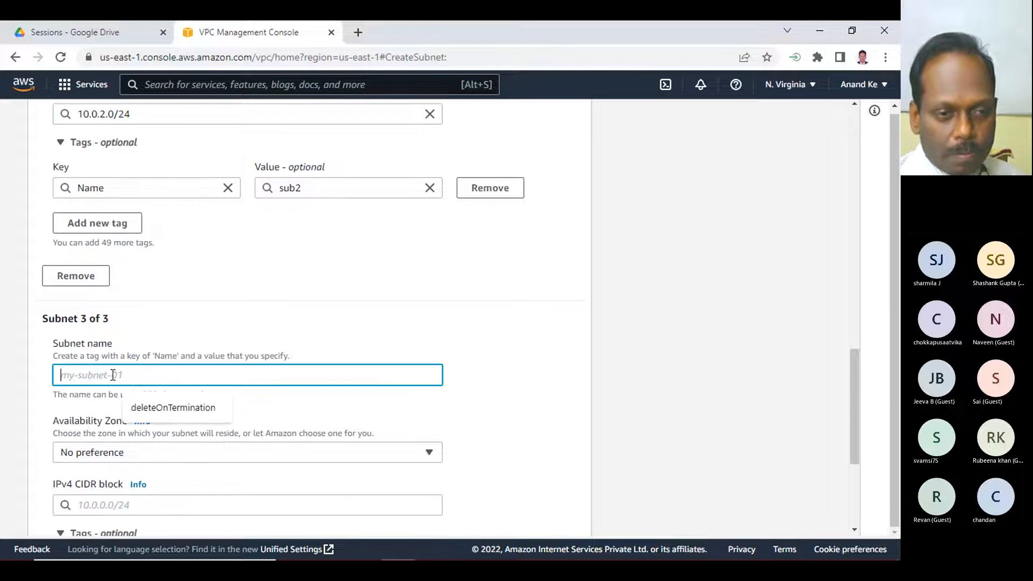
pyautogui.write('sub3')
pyautogui.press('Tab')
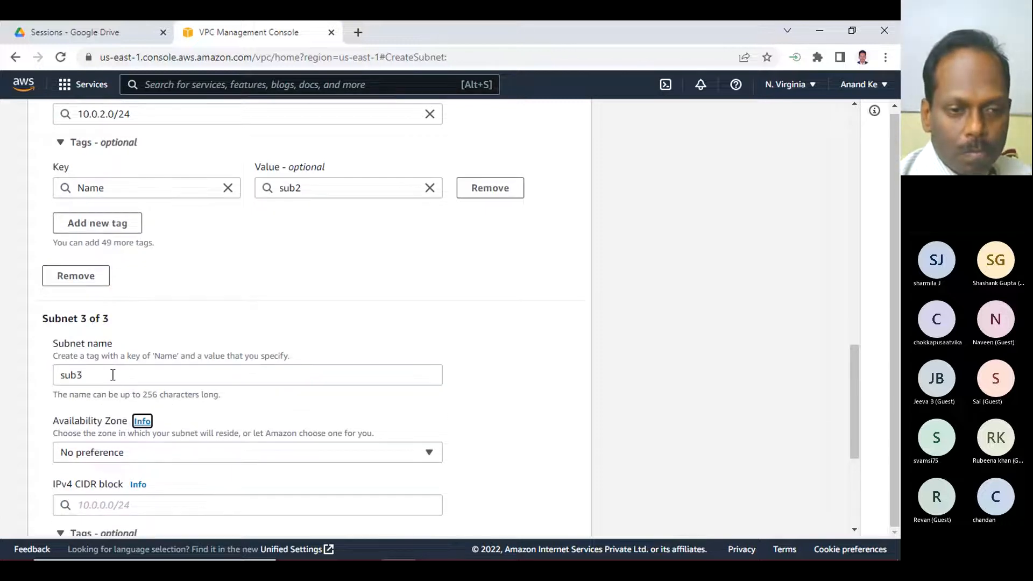
pyautogui.press('Tab')
# - Set sub3's IPv4 CIDR block to 10.0.3.0/24
pyautogui.scroll(-3, 113, 375)
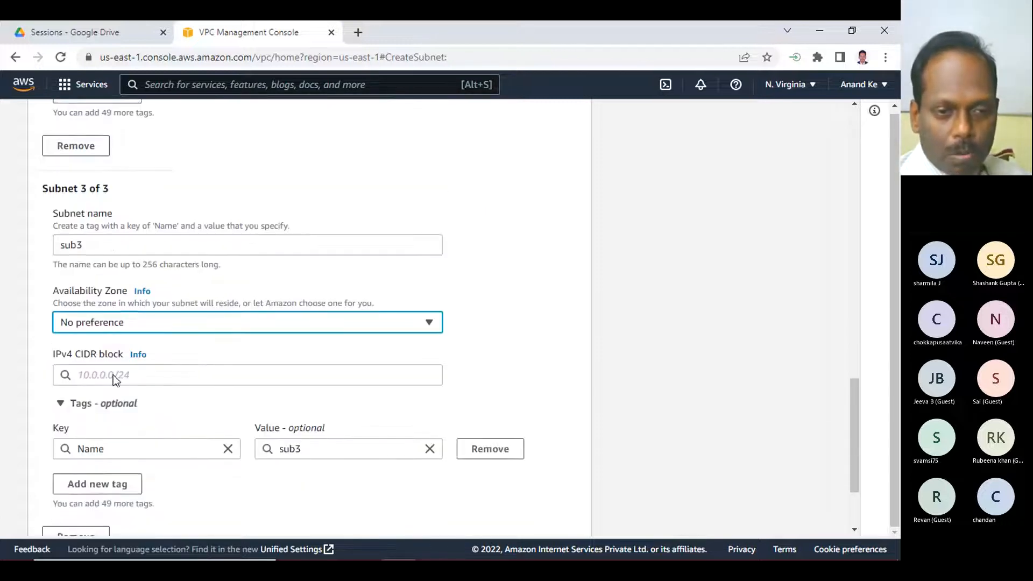
pyautogui.click(89, 364)
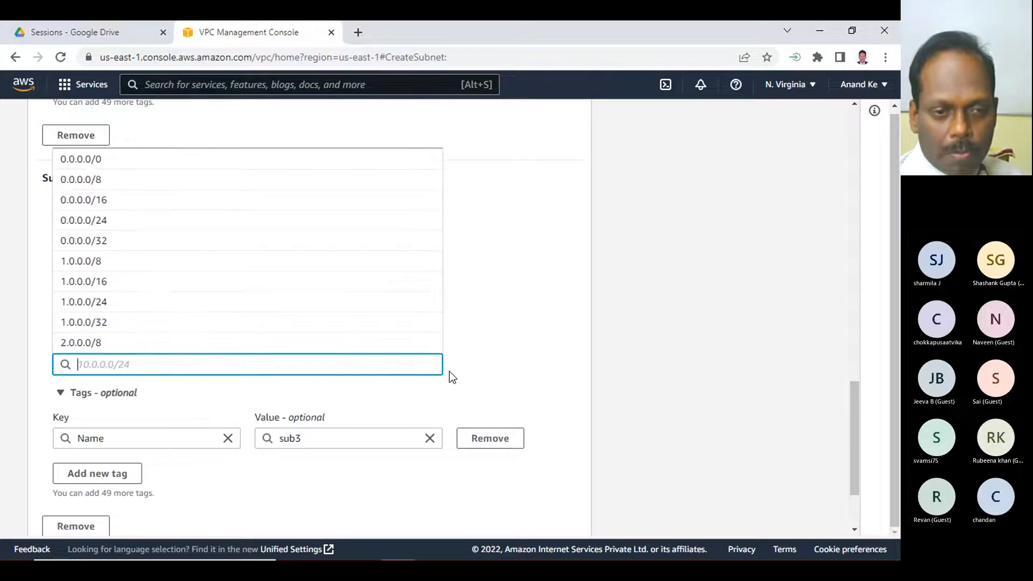
pyautogui.write('10.0')
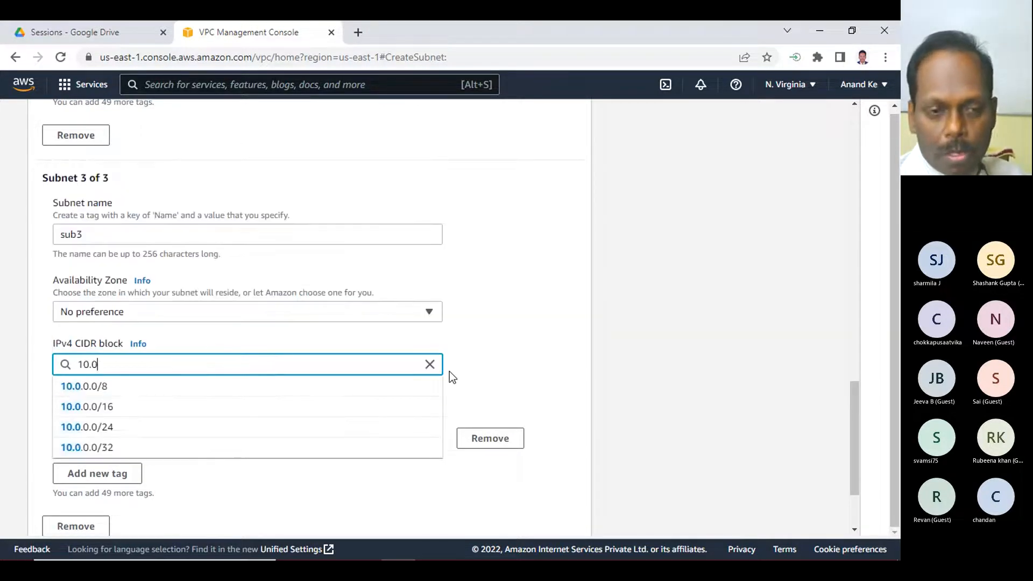
pyautogui.write('3')
pyautogui.press('BackSpace')
pyautogui.write('.')
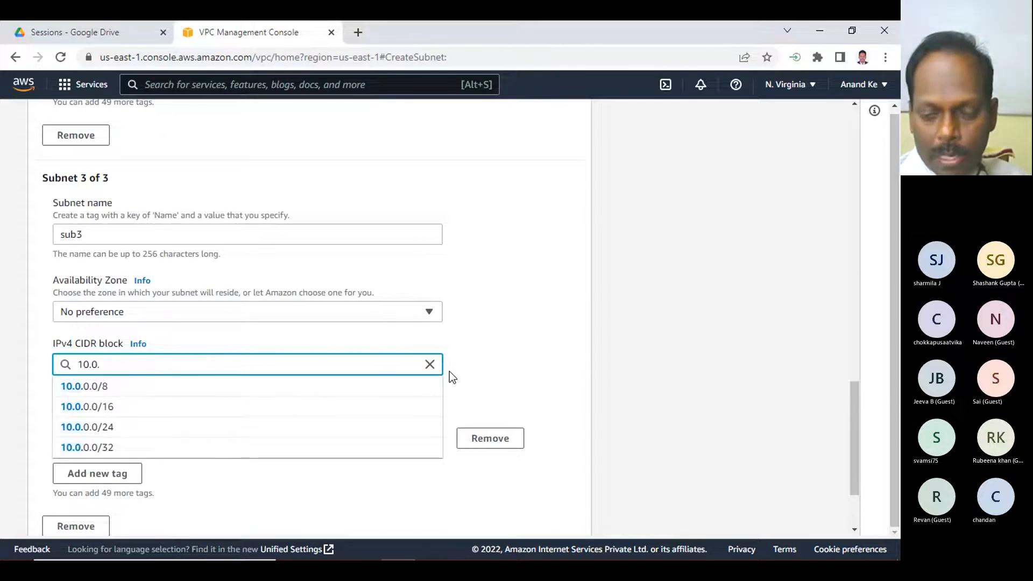
pyautogui.write('3.0/')
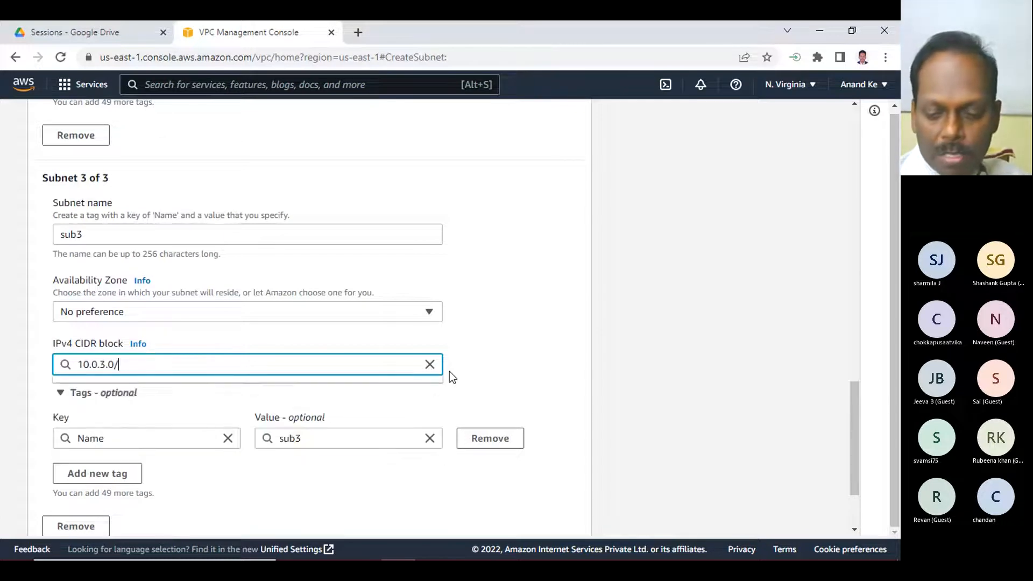
pyautogui.write('24')
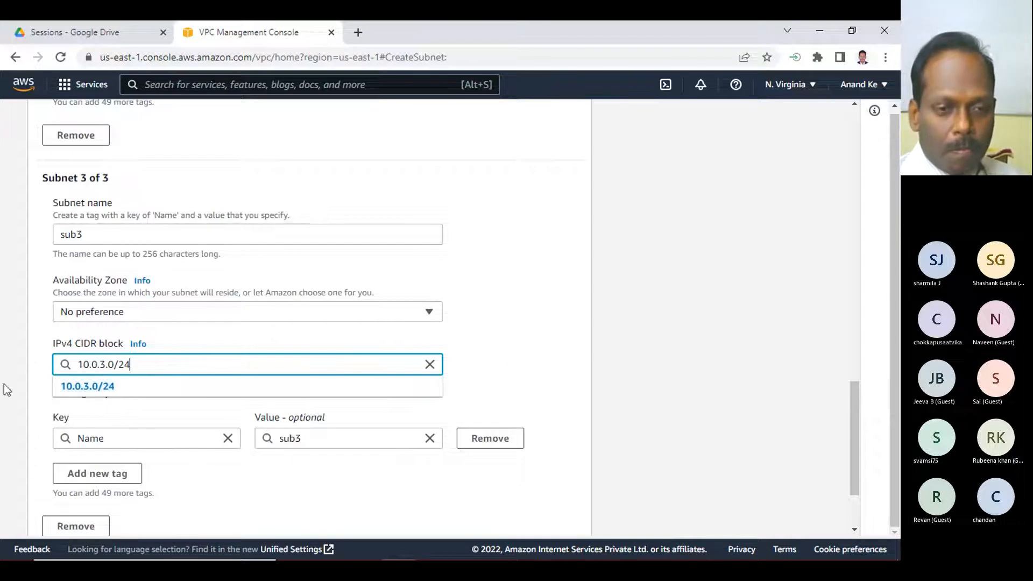
pyautogui.click(81, 390)
# - Review the VPC and the settings of sub1, sub2 and sub3, and create the three subnets
pyautogui.scroll(-2, 629, 342)
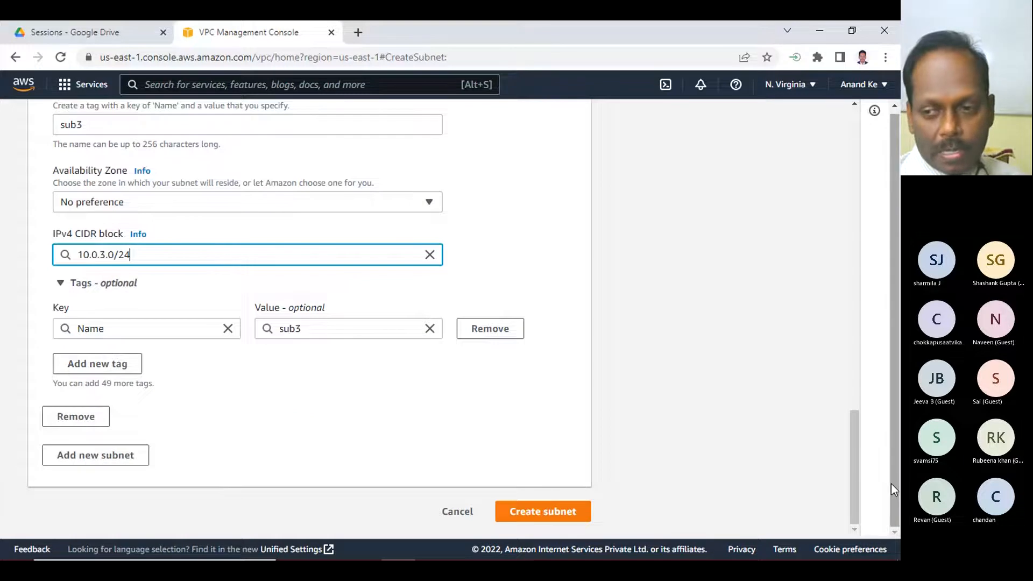
pyautogui.moveTo(850, 455); pyautogui.dragTo(824, 135)
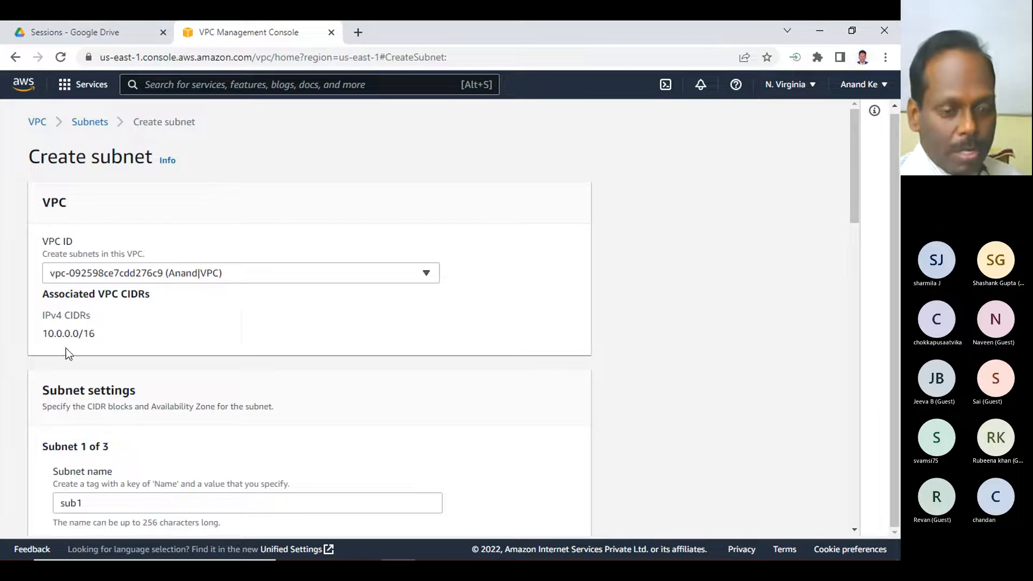
pyautogui.scroll(-3, 186, 332)
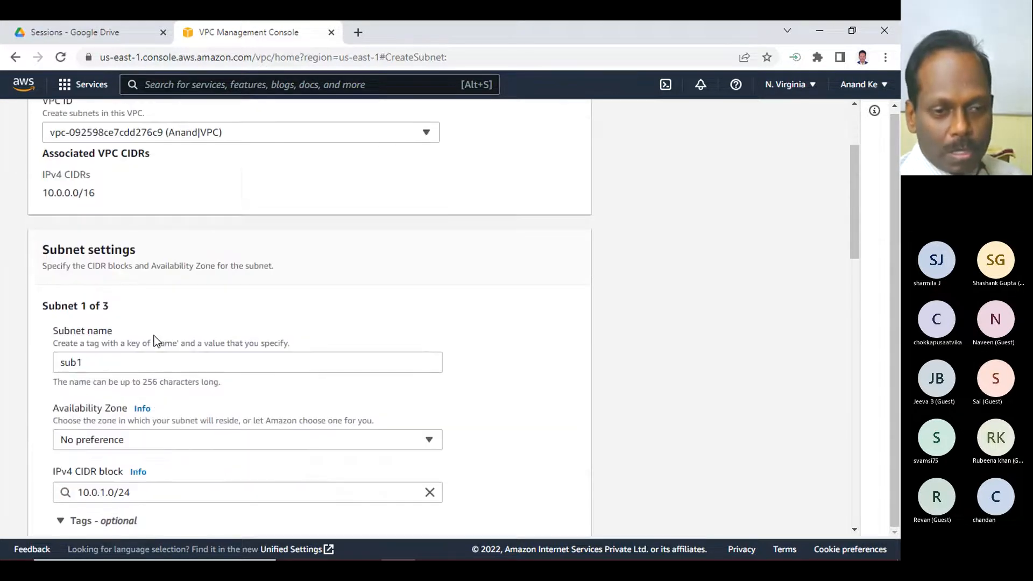
pyautogui.scroll(-3, 192, 351)
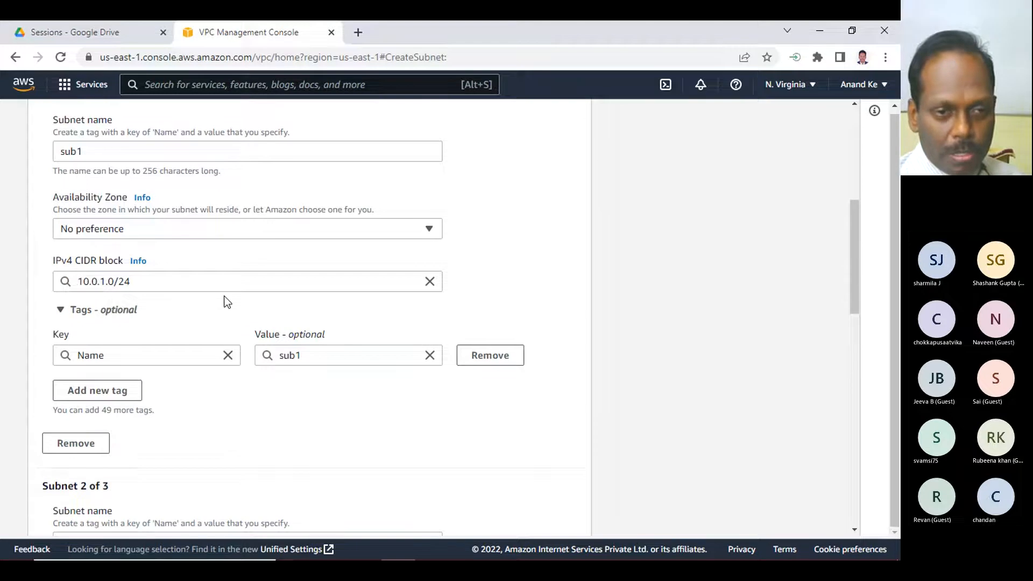
pyautogui.scroll(-3, 226, 302)
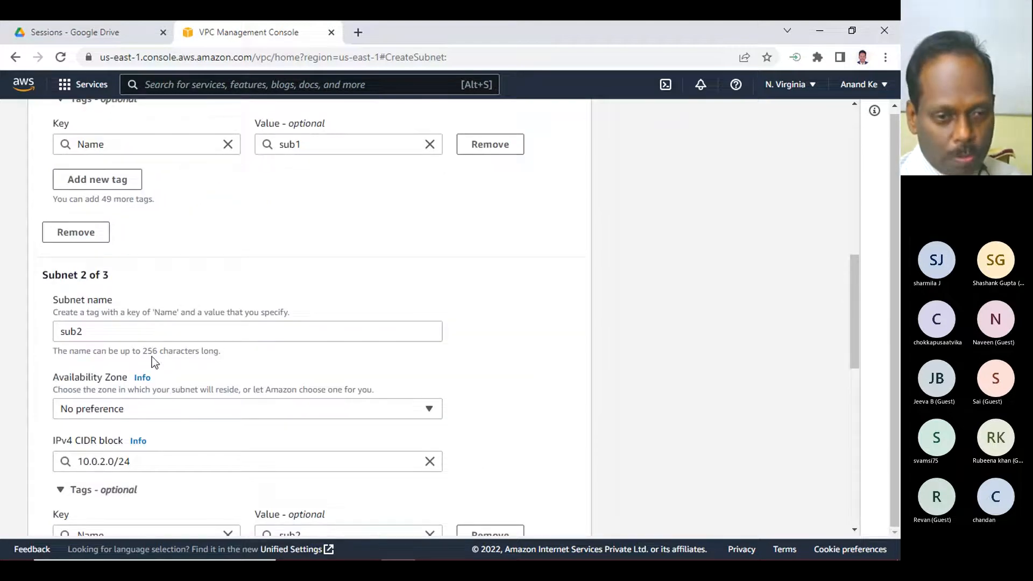
pyautogui.scroll(-3, 152, 357)
pyautogui.scroll(-5, 258, 331)
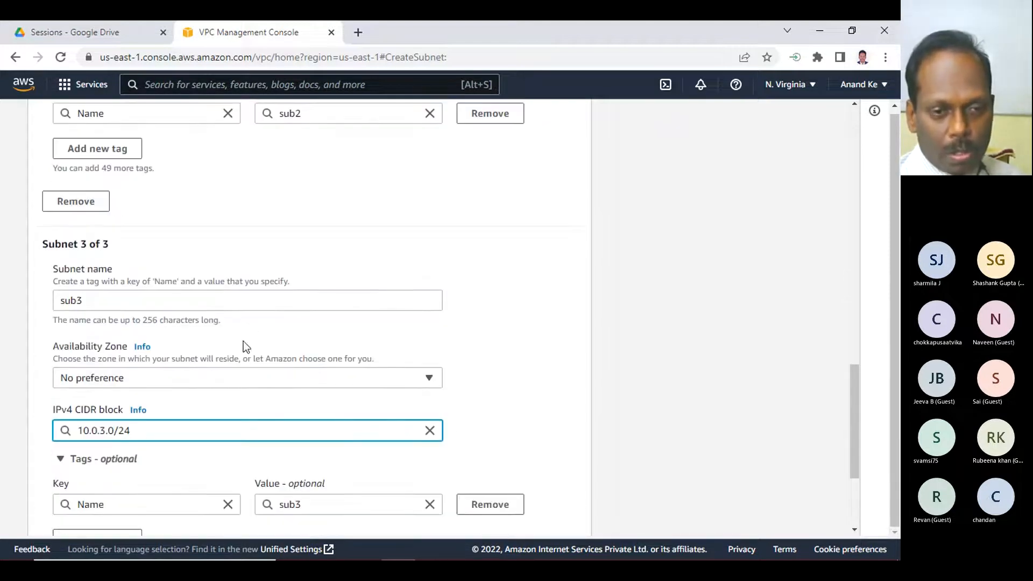
pyautogui.scroll(-3, 243, 435)
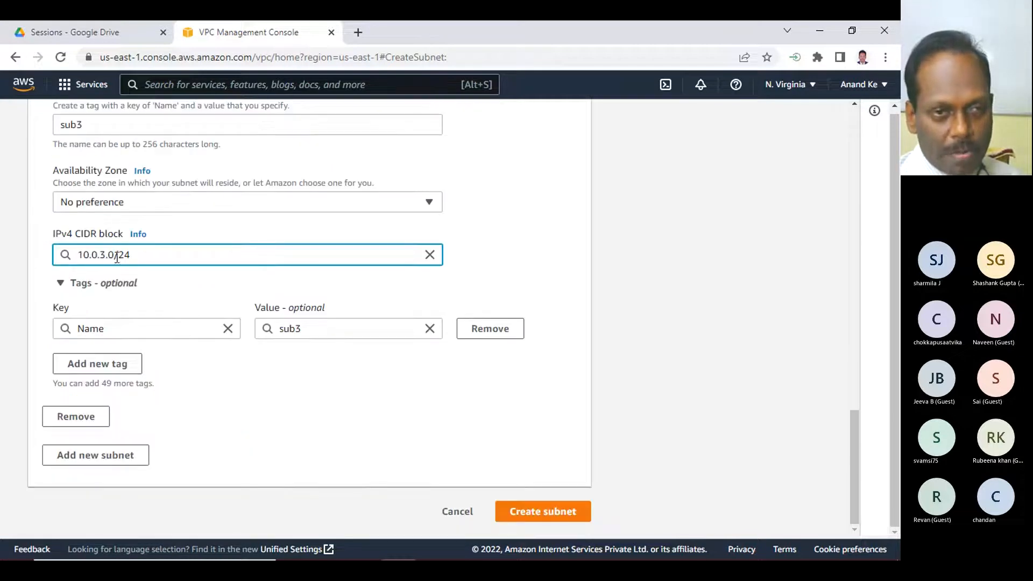
pyautogui.click(527, 512)
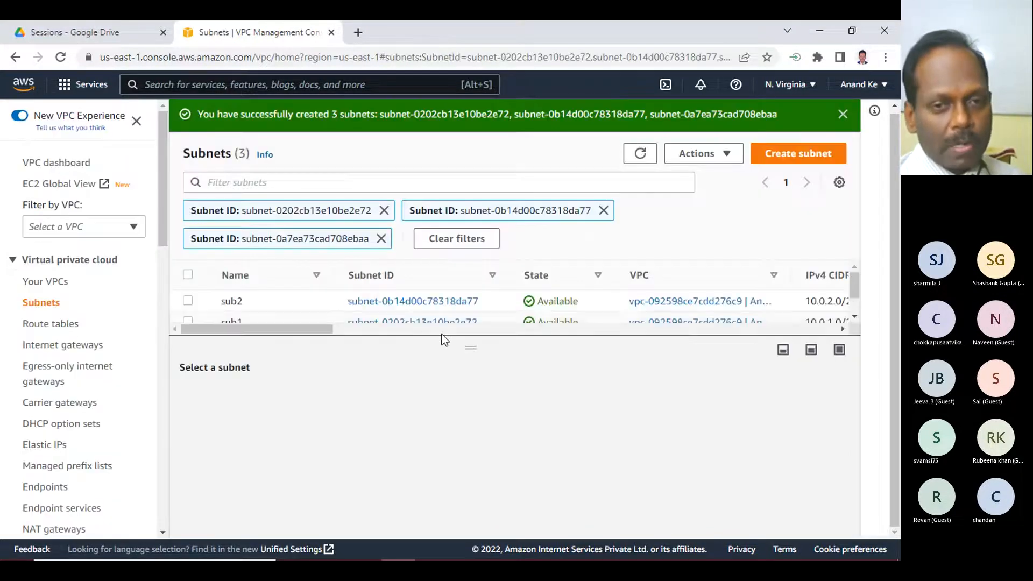
# - Enlarge the subnet list and examine the new subnets' IPv4 CIDRs, available addresses and availability zones
pyautogui.moveTo(456, 343); pyautogui.dragTo(471, 426)
pyautogui.moveTo(283, 357); pyautogui.dragTo(400, 365)
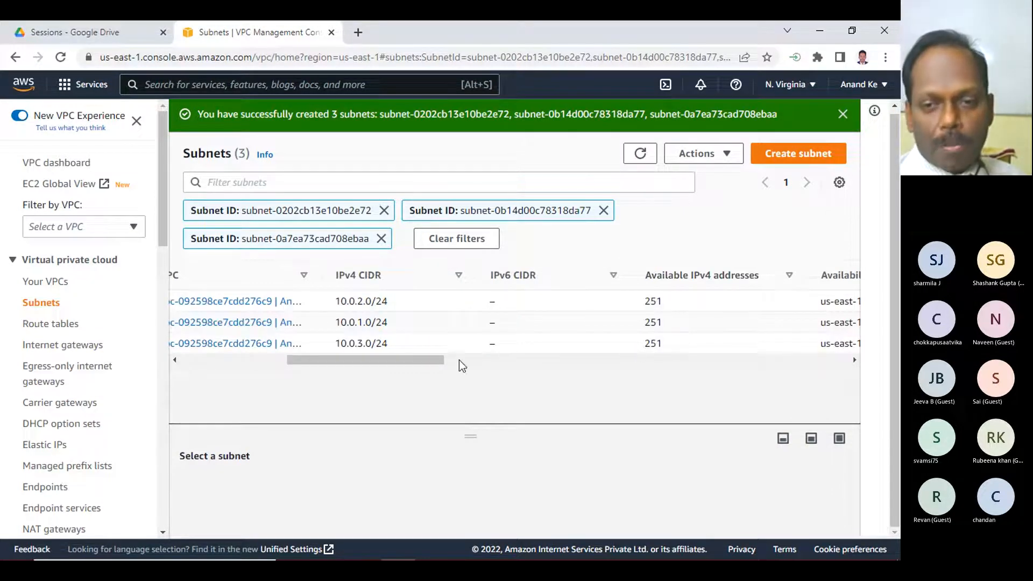
pyautogui.moveTo(426, 363); pyautogui.dragTo(507, 360)
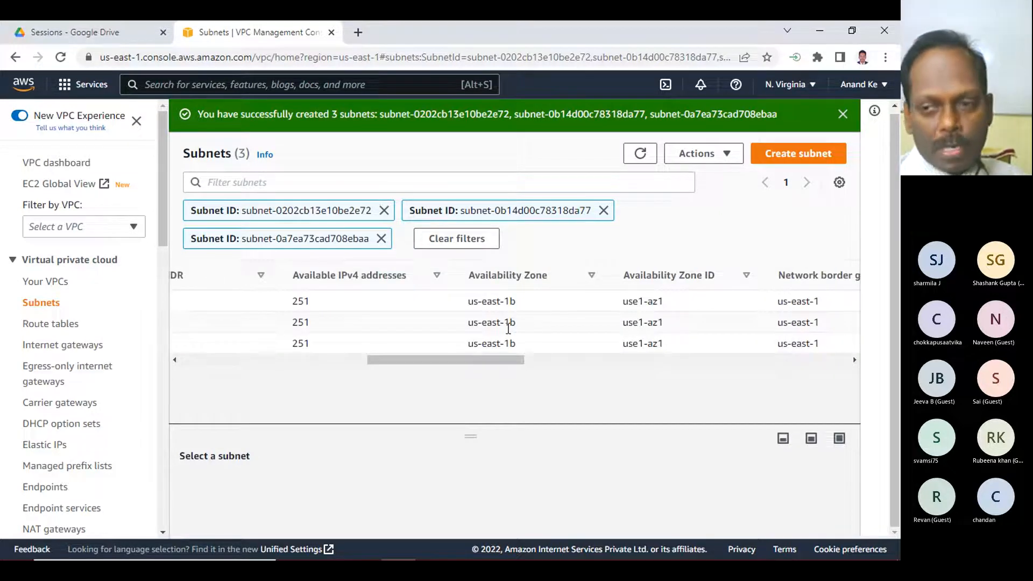
pyautogui.moveTo(511, 357); pyautogui.dragTo(348, 376)
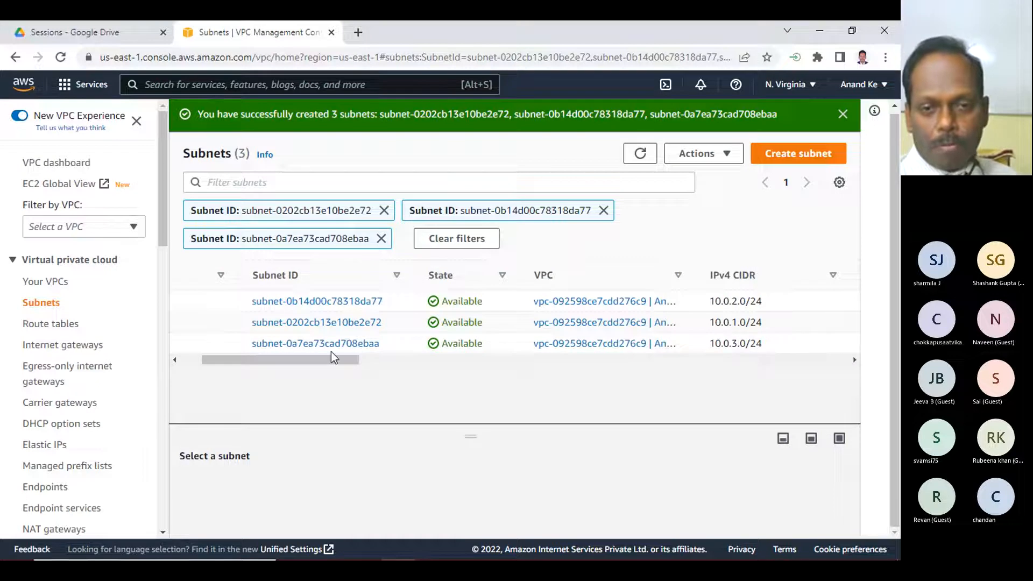
pyautogui.moveTo(331, 353); pyautogui.dragTo(306, 357)
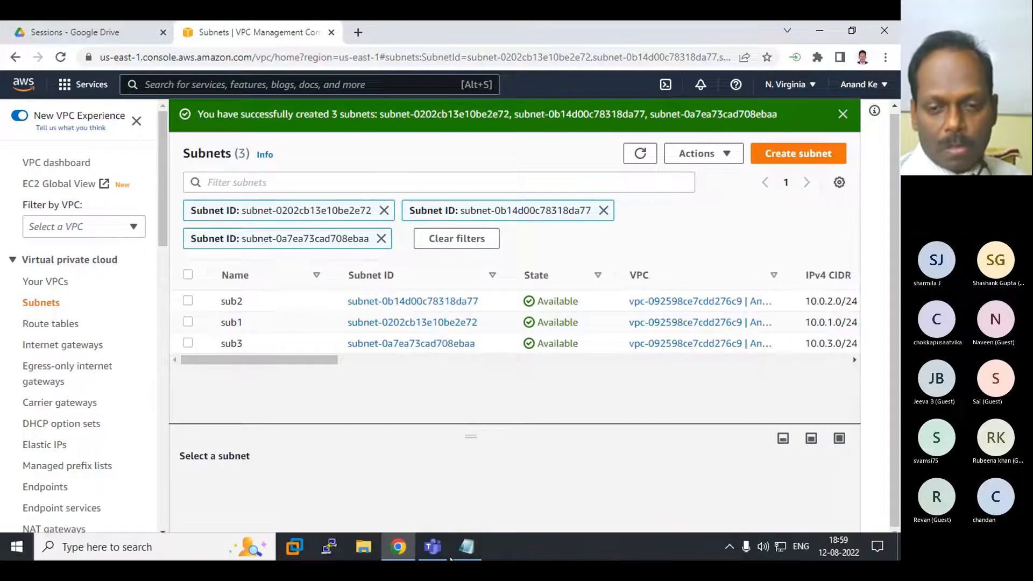
# - Switch to the Notepad notes and append "- Done" to the sub1, sub2 and sub3 line under lab item 2
pyautogui.click(467, 549)
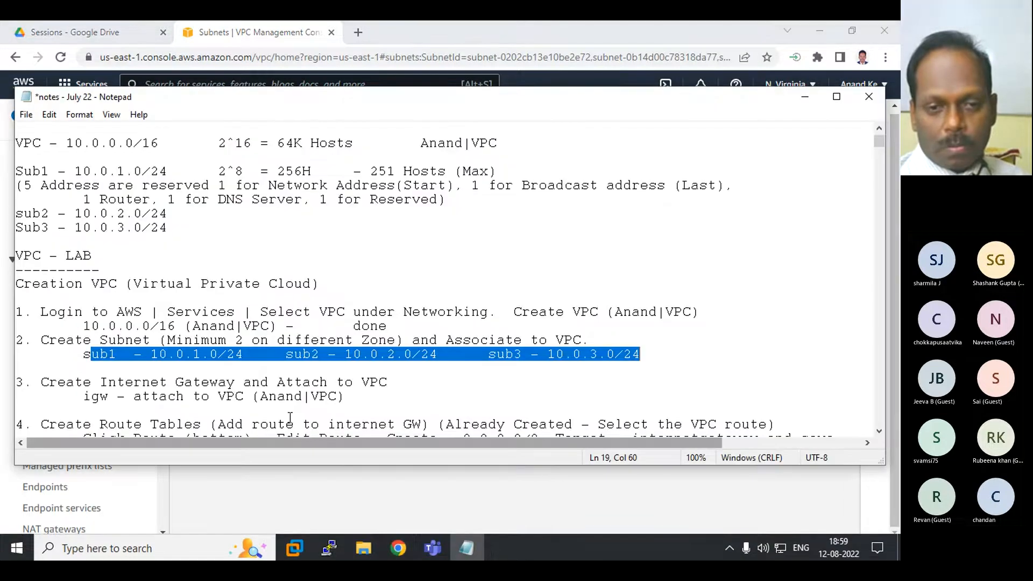
pyautogui.click(365, 399)
pyautogui.click(681, 352)
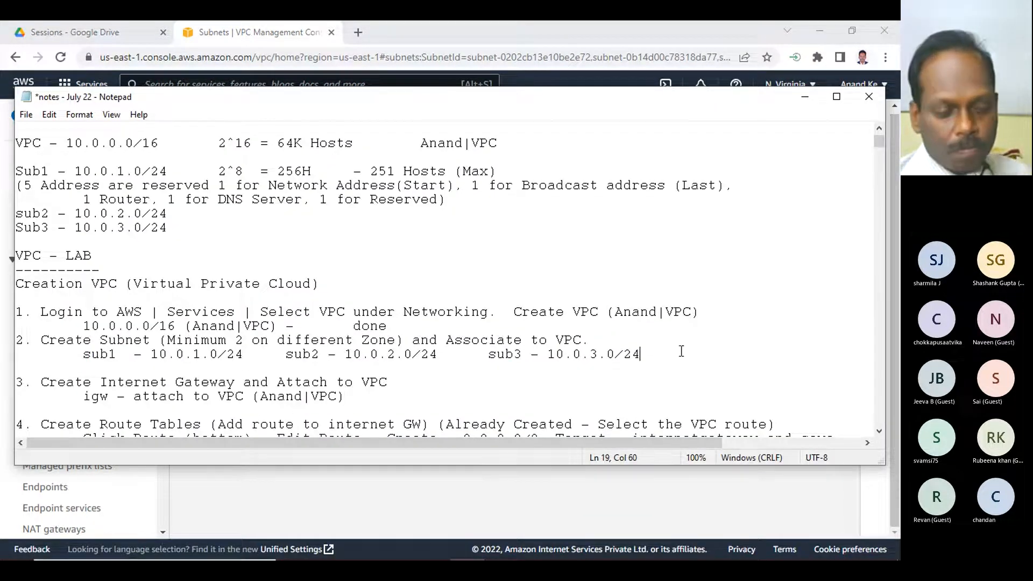
pyautogui.press('Tab')
pyautogui.write('- ')
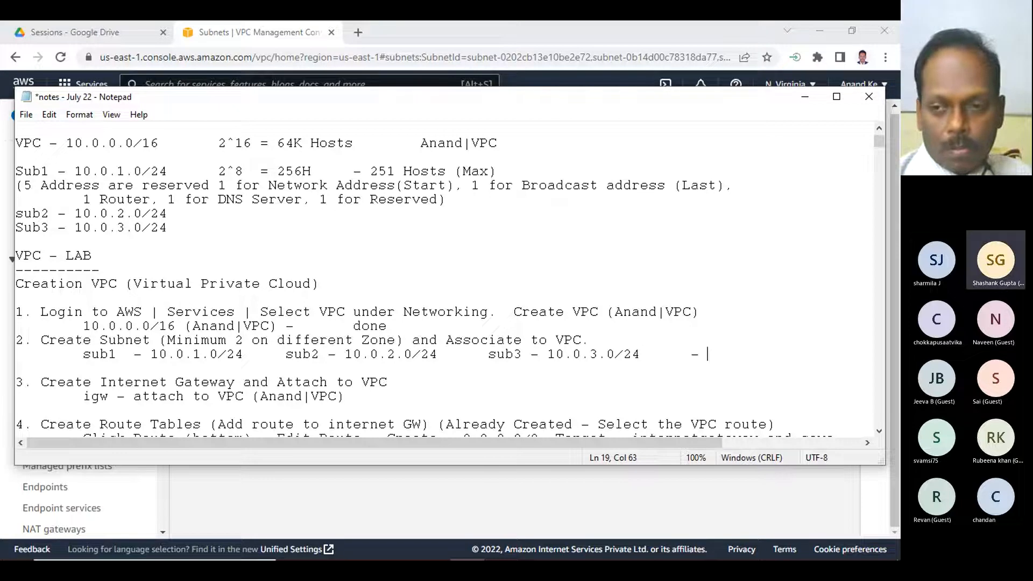
pyautogui.write('Done')
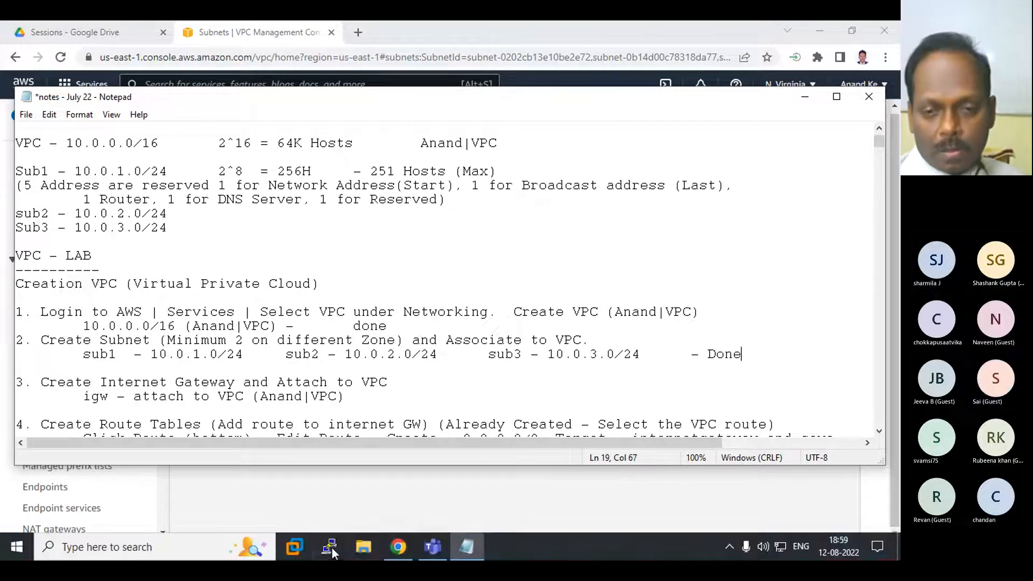
# - Switch to the Teams training meeting and check its participants
pyautogui.click(435, 549)
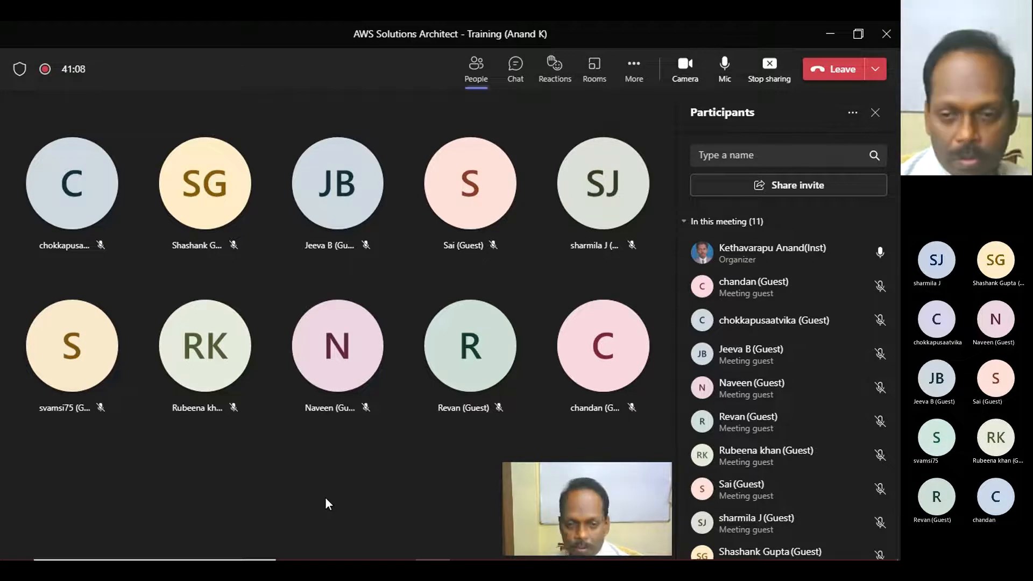
pyautogui.moveTo(364, 557)
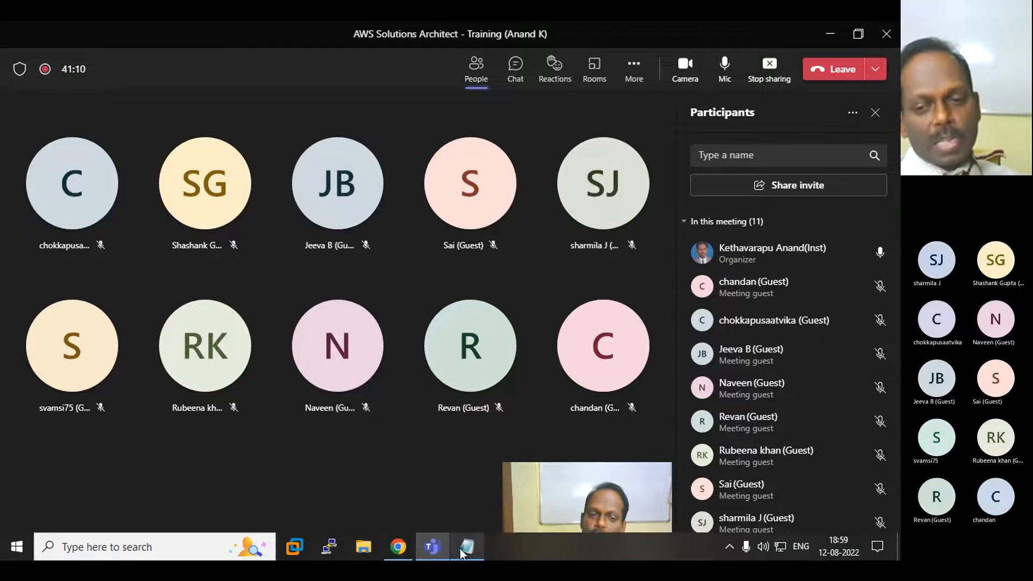
# - Switch to the Notepad notes and highlight lab item 3, "Create Internet Gateway and Attach to VPC"
pyautogui.click(468, 548)
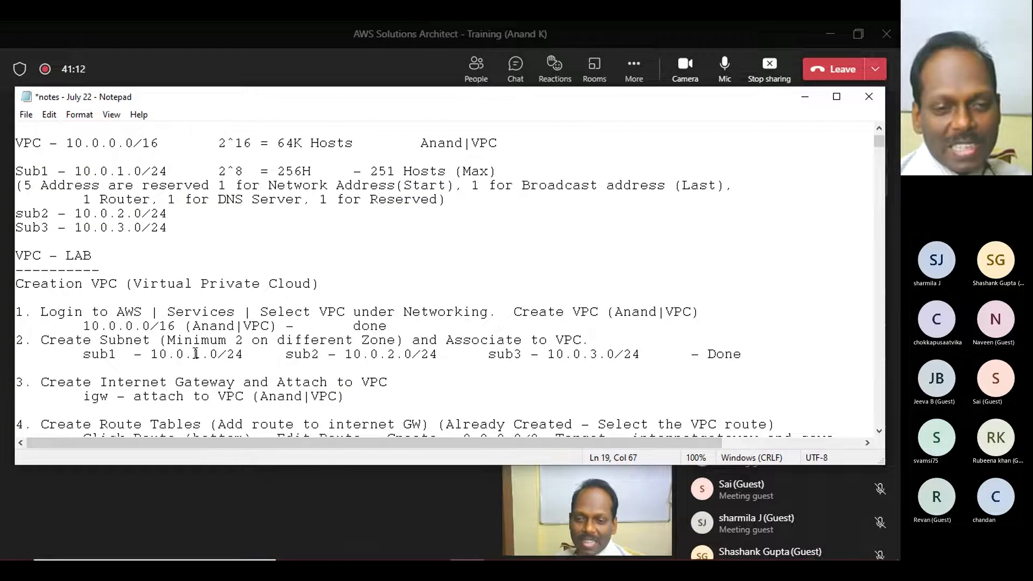
pyautogui.scroll(-1, 196, 353)
pyautogui.moveTo(40, 340); pyautogui.dragTo(396, 340)
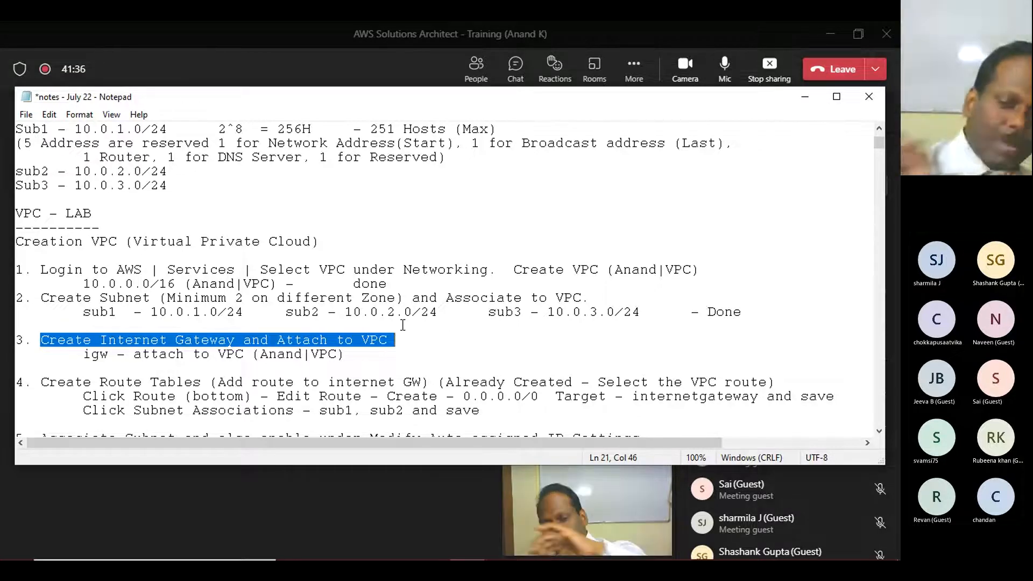
# - Switch to the AWS console in Chrome, list the internet gateways, and examine the existing gateway's state, VPC ID and owner
pyautogui.moveTo(365, 530)
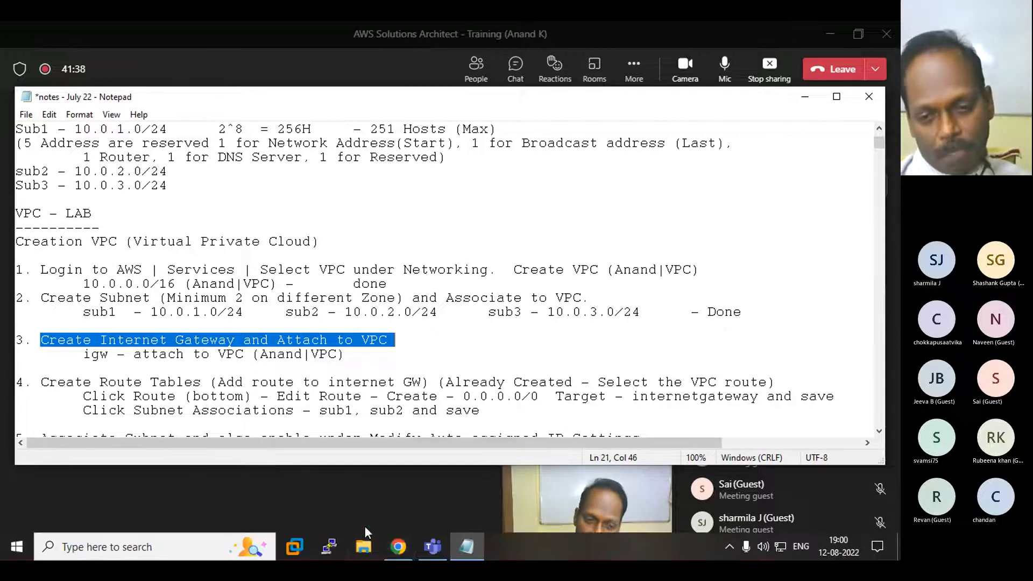
pyautogui.click(394, 552)
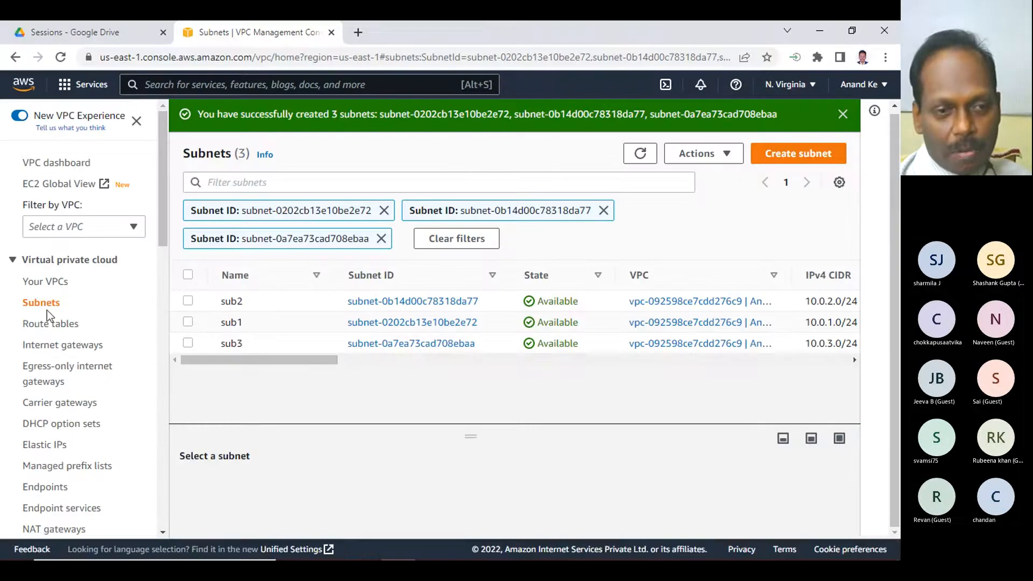
pyautogui.click(65, 347)
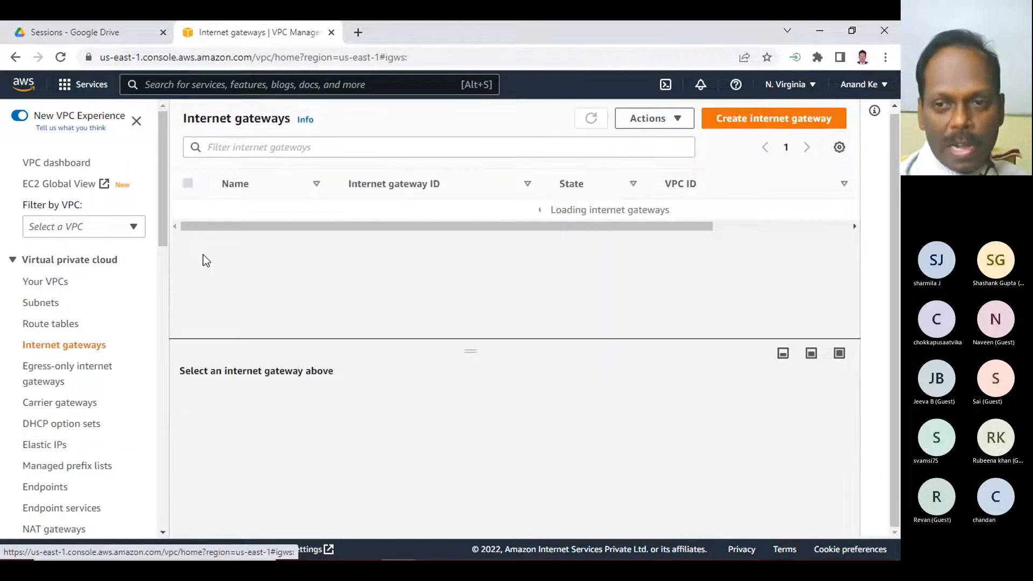
pyautogui.click(545, 211)
pyautogui.moveTo(501, 226); pyautogui.dragTo(667, 234)
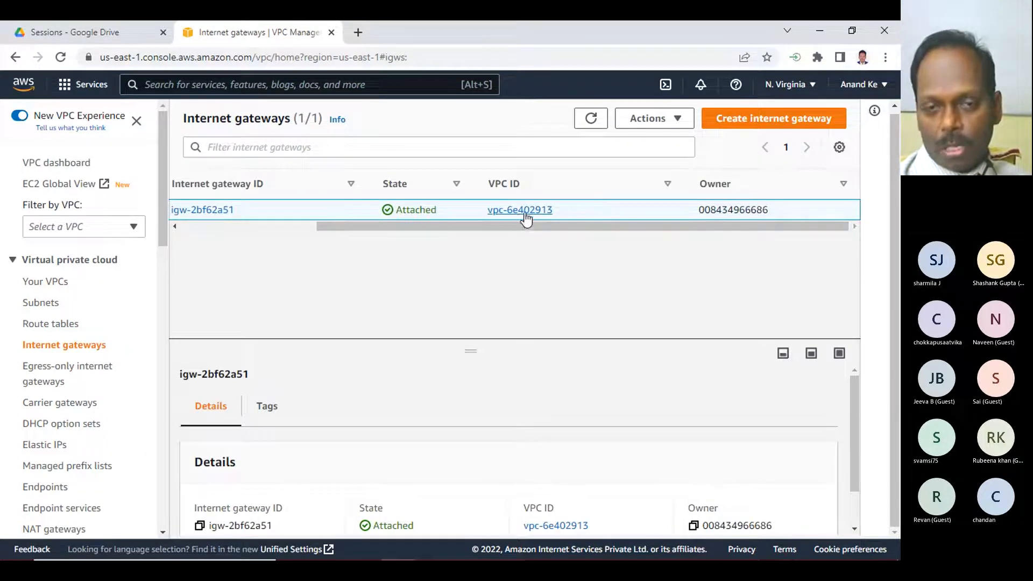
pyautogui.moveTo(480, 227); pyautogui.dragTo(305, 235)
pyautogui.moveTo(402, 228); pyautogui.dragTo(312, 233)
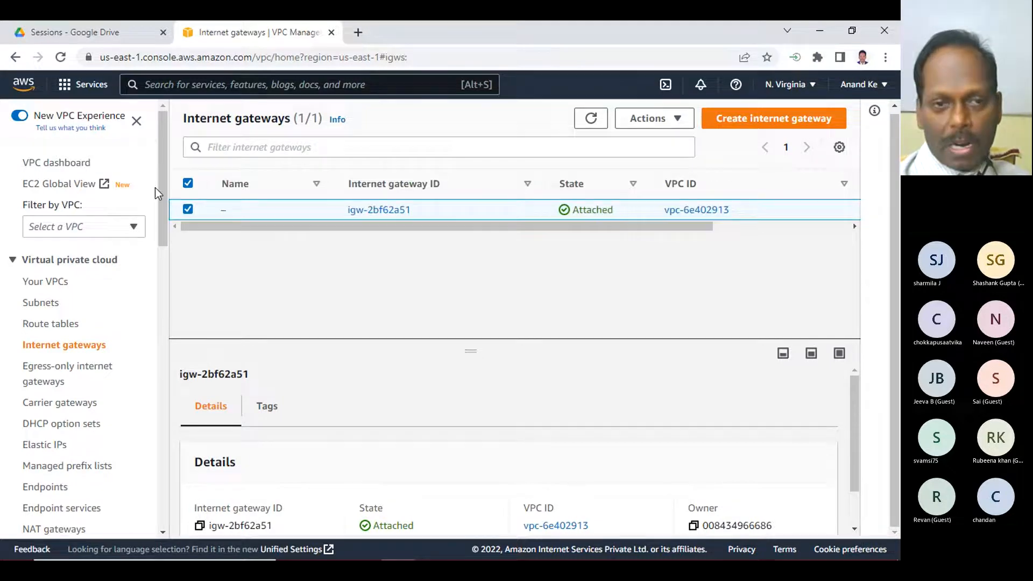
# - Create an internet gateway with the name tag igw
pyautogui.click(742, 122)
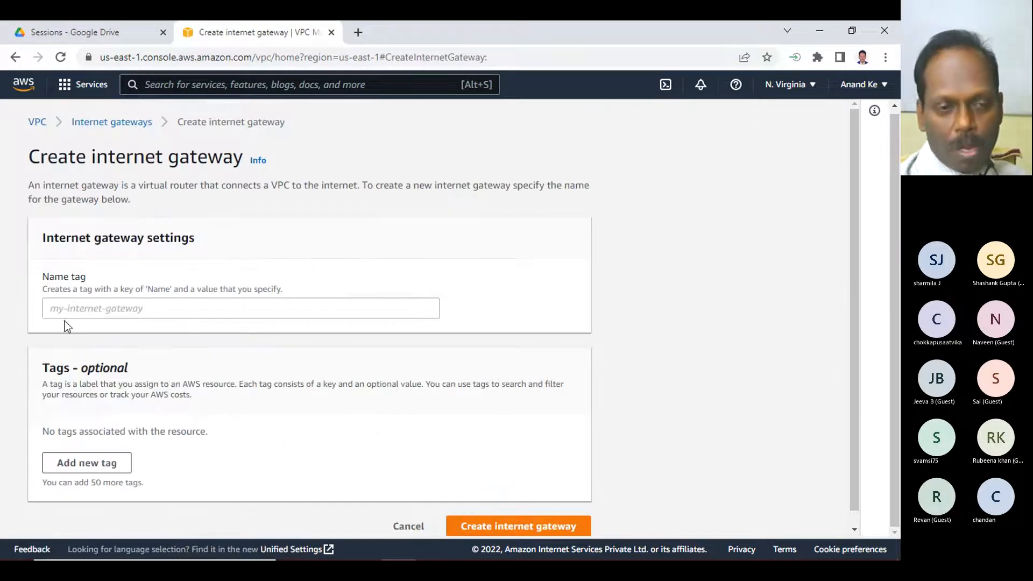
pyautogui.click(76, 305)
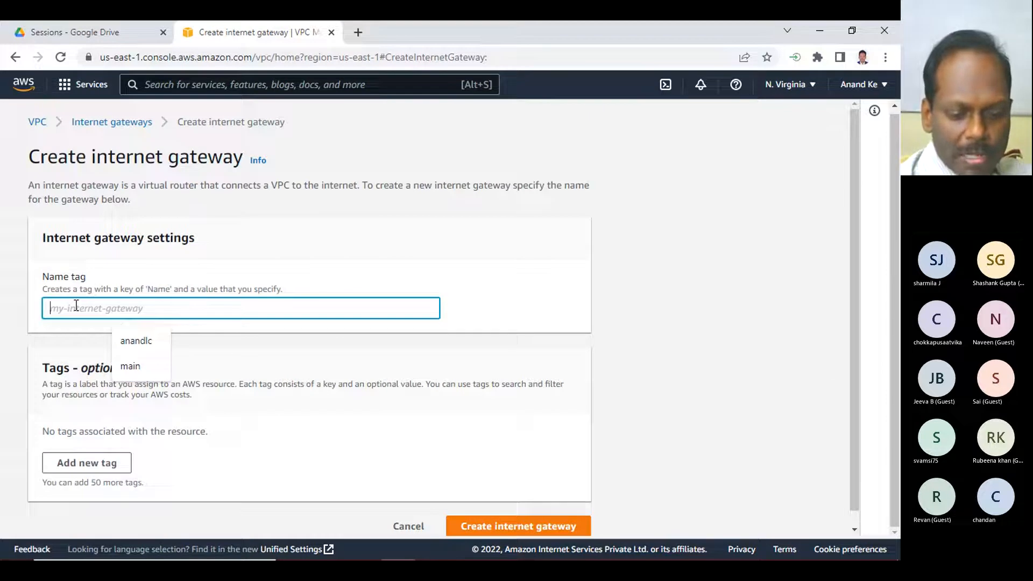
pyautogui.write('igw')
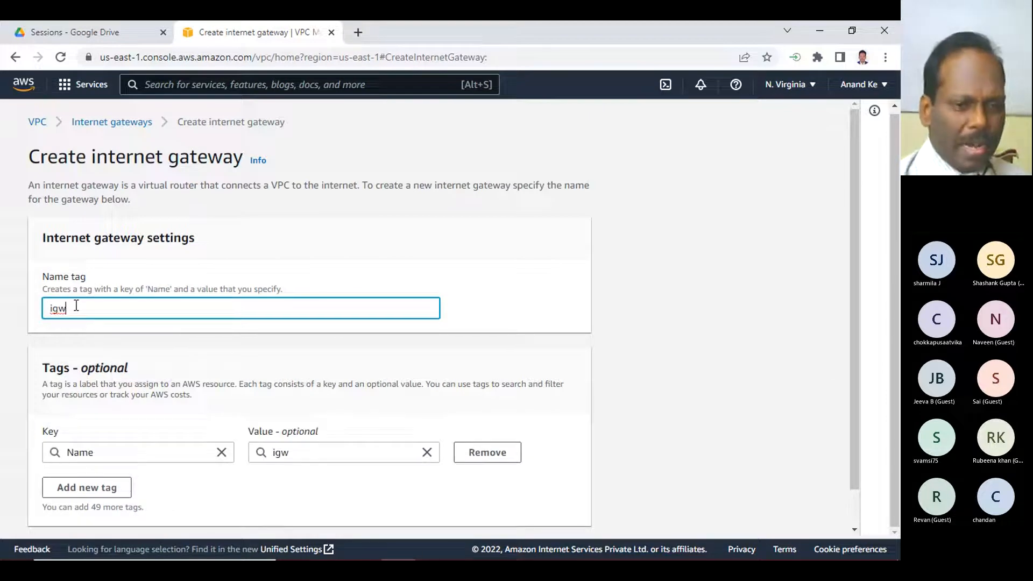
pyautogui.scroll(-1, 363, 358)
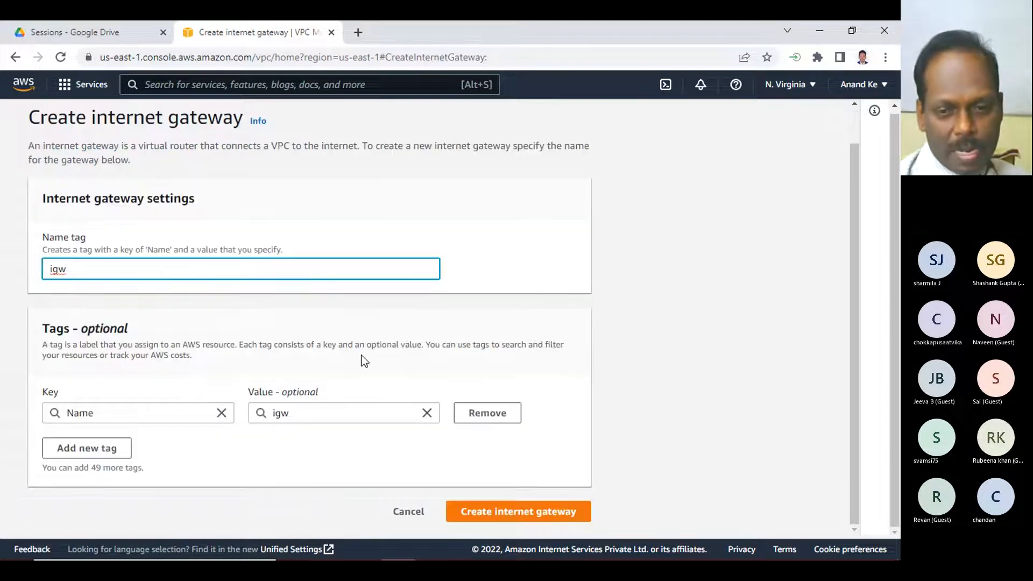
pyautogui.click(498, 513)
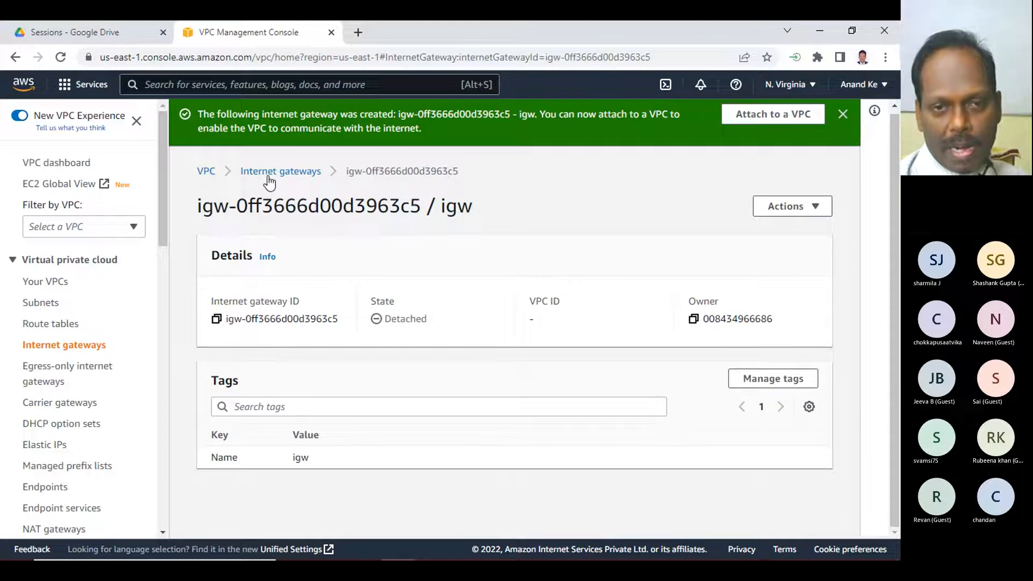
# - Select the igw gateway in the internet gateway list and attach it to the available lab VPC
pyautogui.click(270, 172)
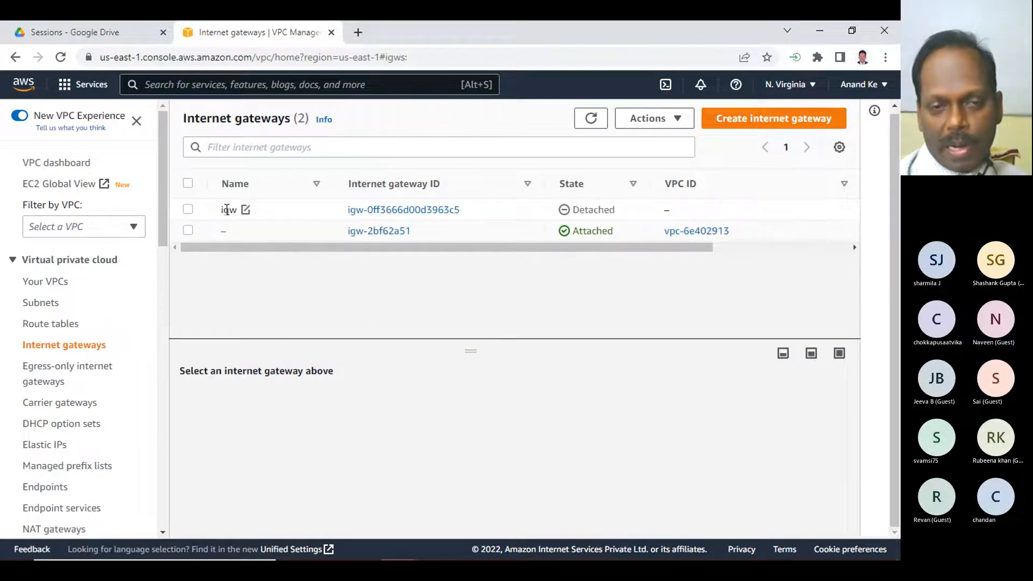
pyautogui.click(577, 210)
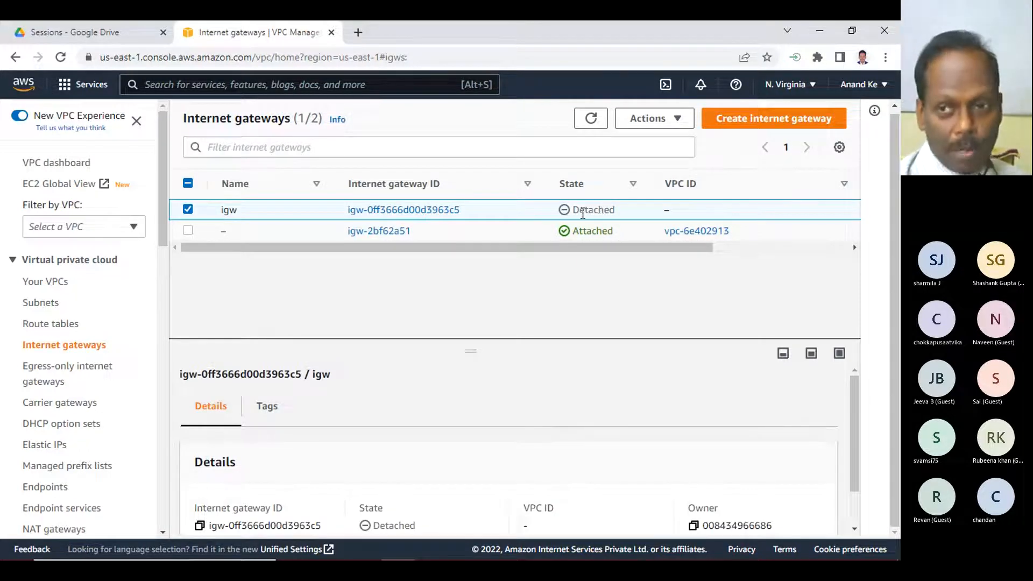
pyautogui.click(679, 120)
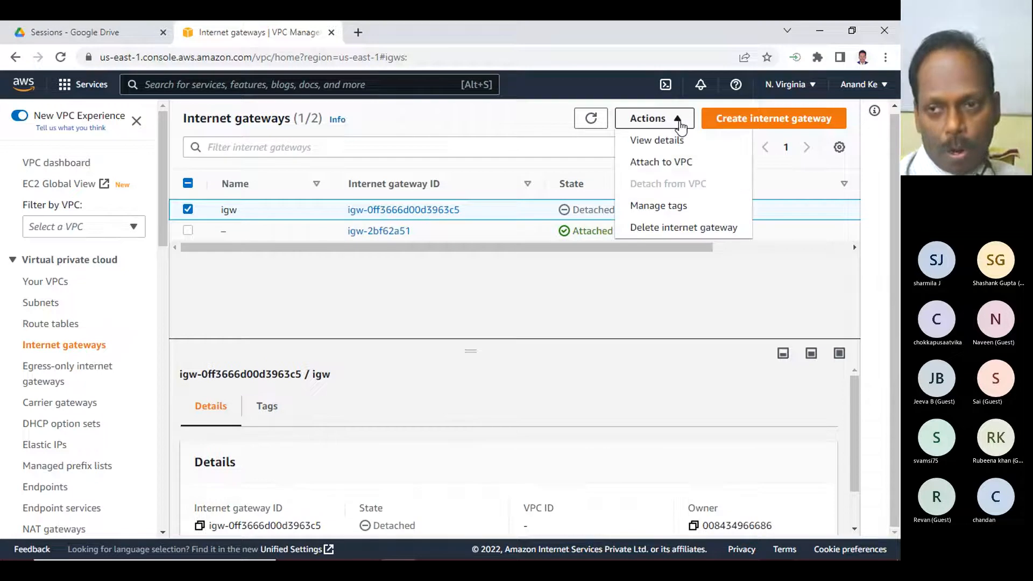
pyautogui.click(664, 162)
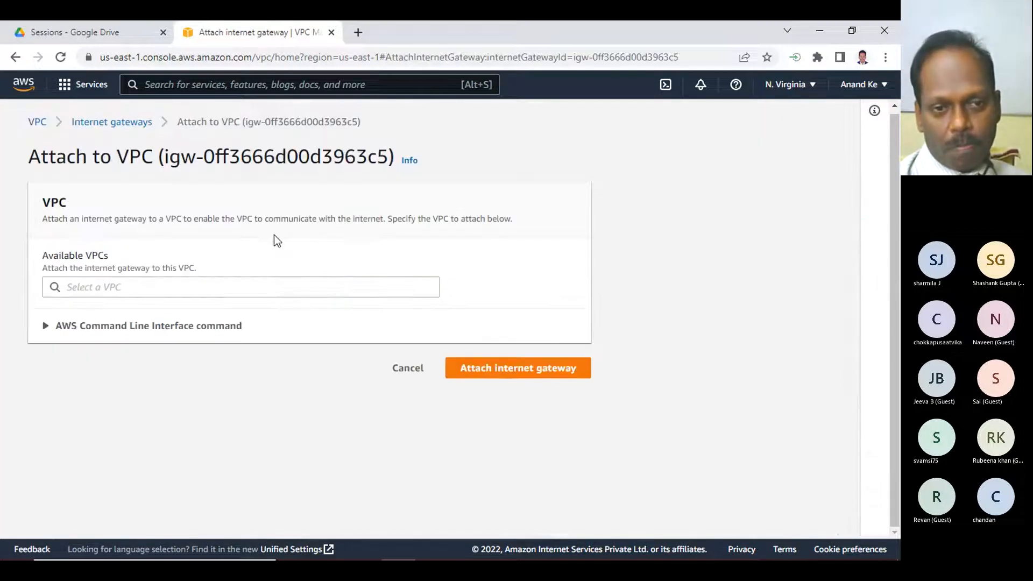
pyautogui.click(118, 288)
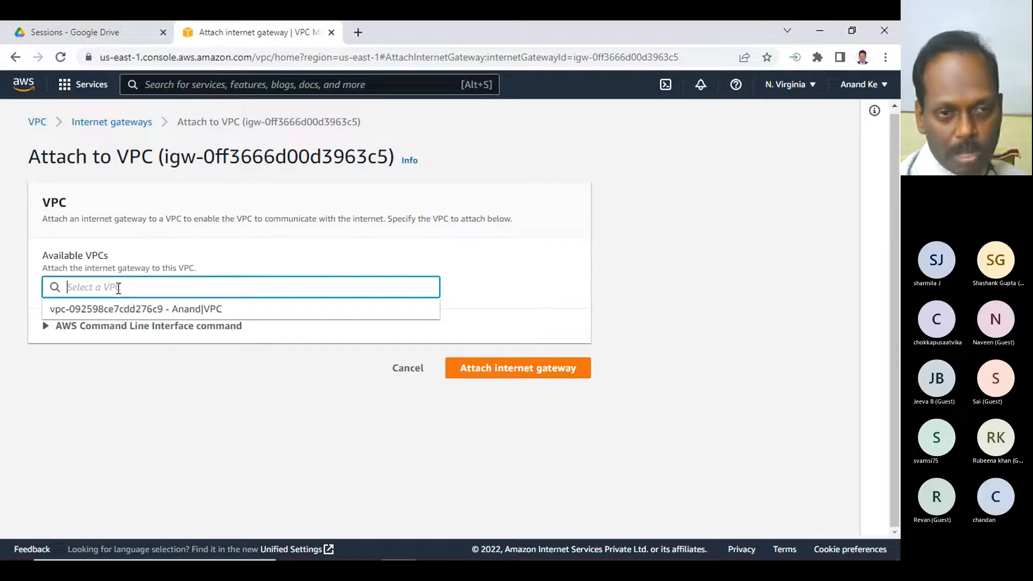
pyautogui.click(193, 309)
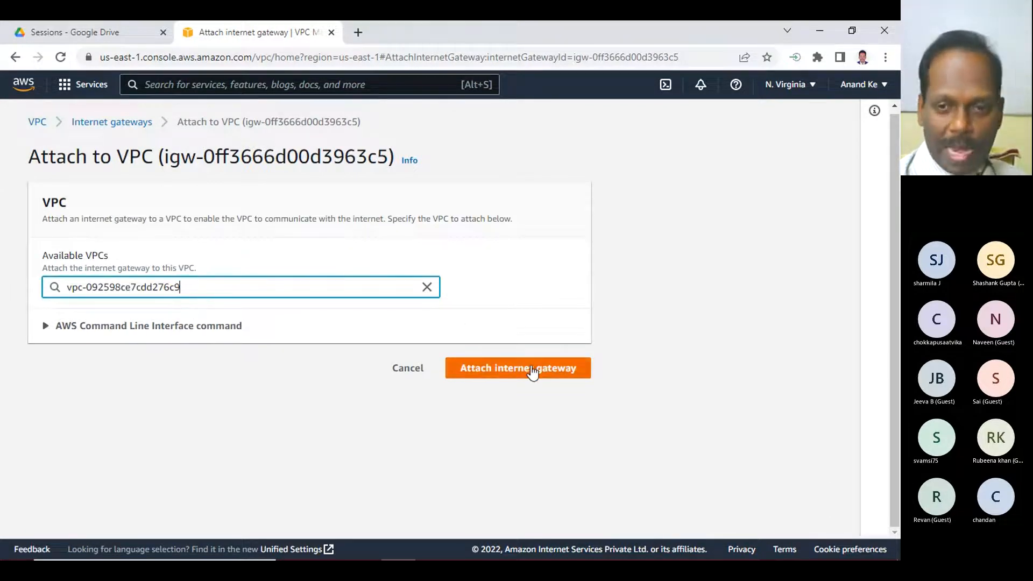
pyautogui.click(533, 371)
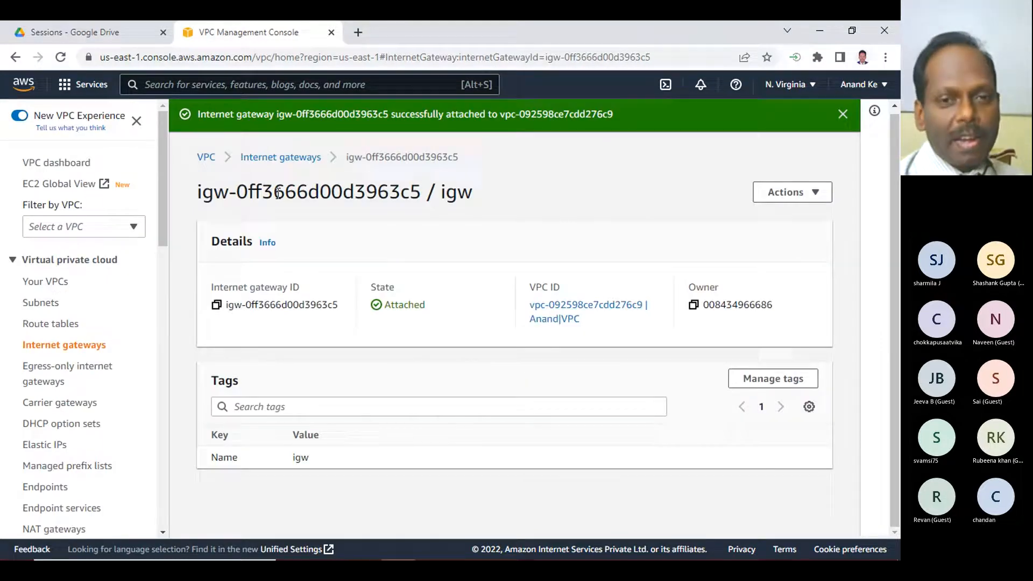
# - Return to the internet gateway list and select igw to check its state and attached VPC
pyautogui.click(277, 157)
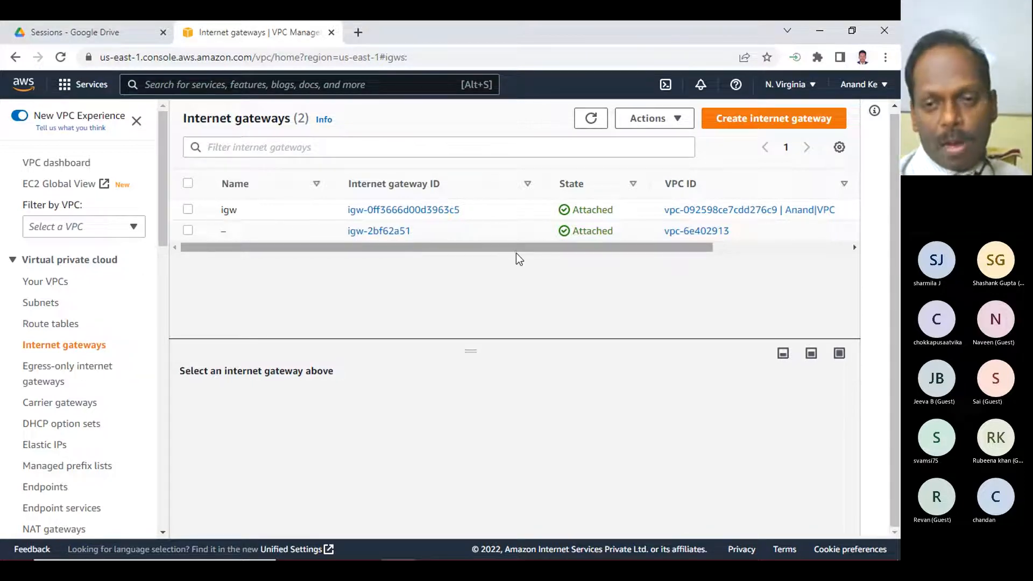
pyautogui.moveTo(522, 248); pyautogui.dragTo(485, 256)
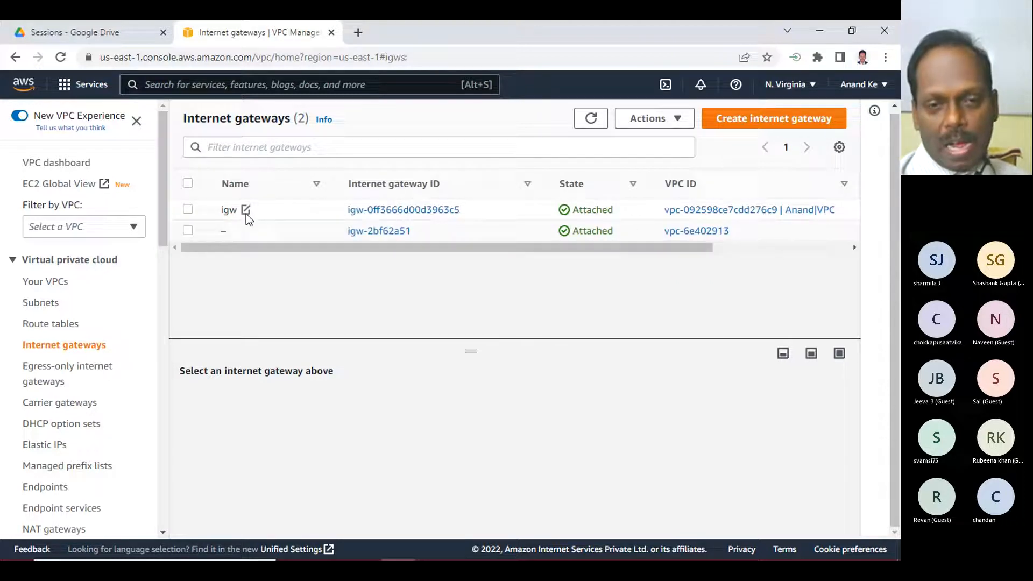
pyautogui.click(210, 211)
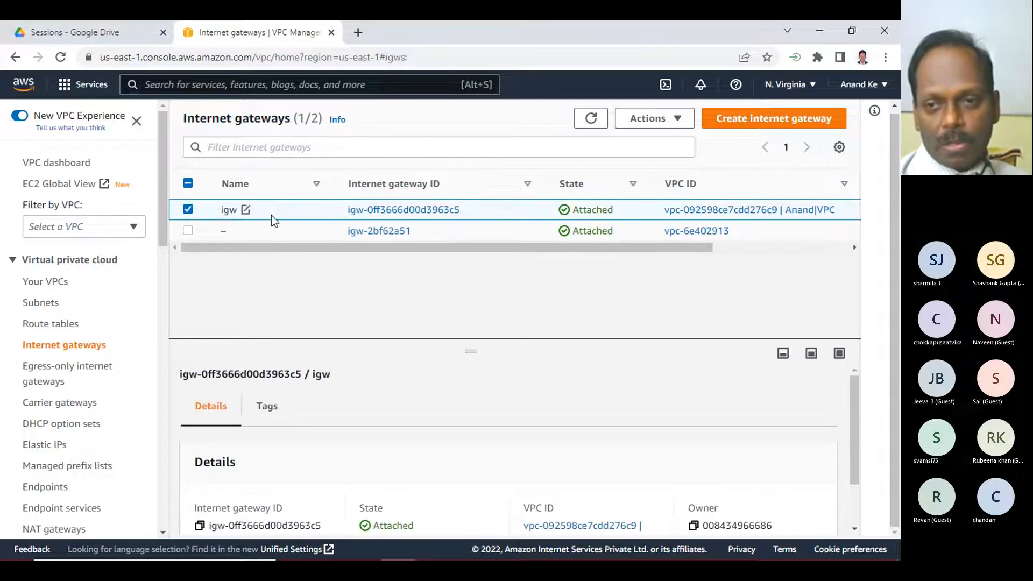
# - Switch to the Notepad notes and append "- Done" to the igw line under lab item 3
pyautogui.click(820, 31)
pyautogui.click(355, 355)
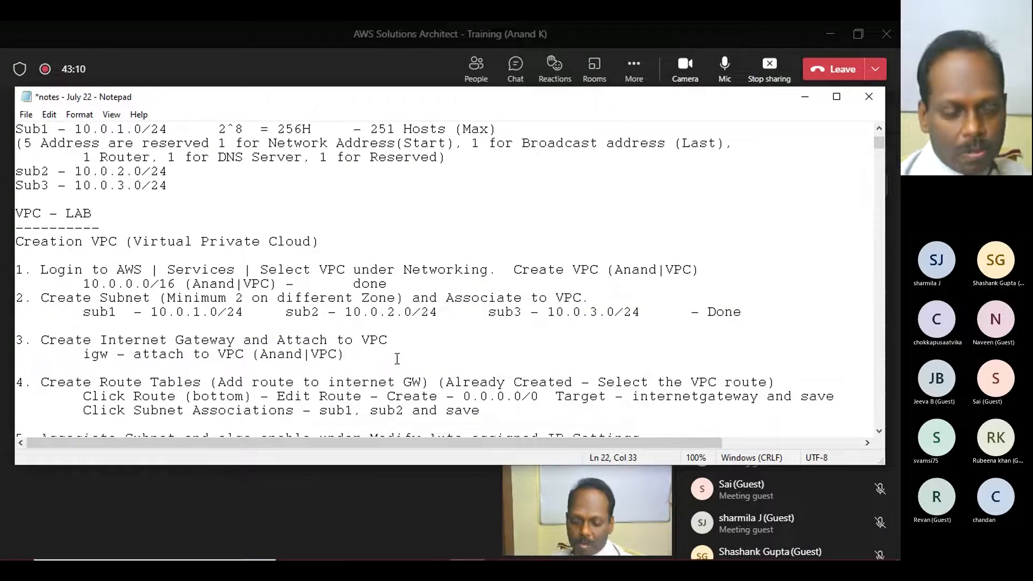
pyautogui.press('Tab')
pyautogui.write('-')
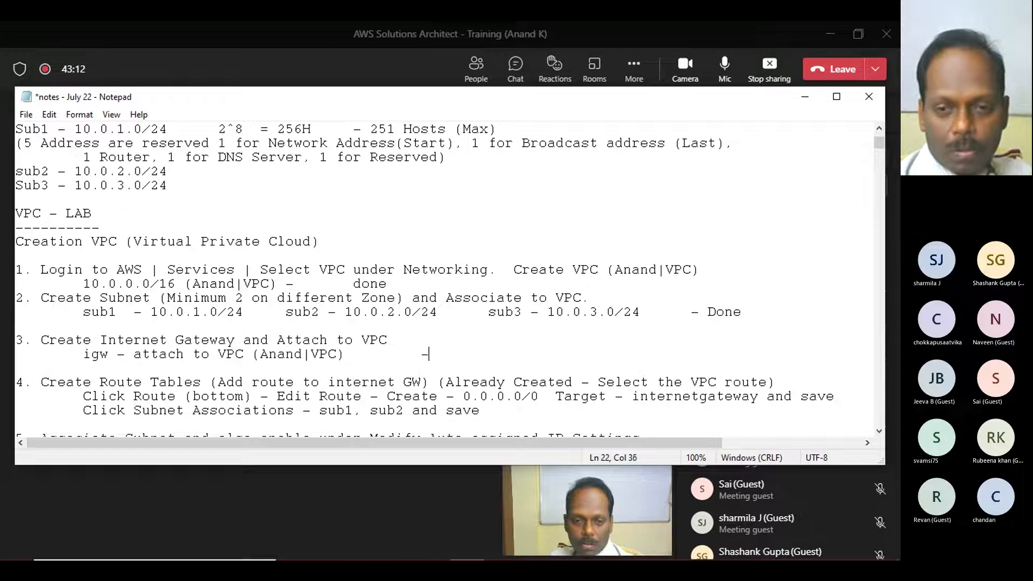
pyautogui.write(' Done')
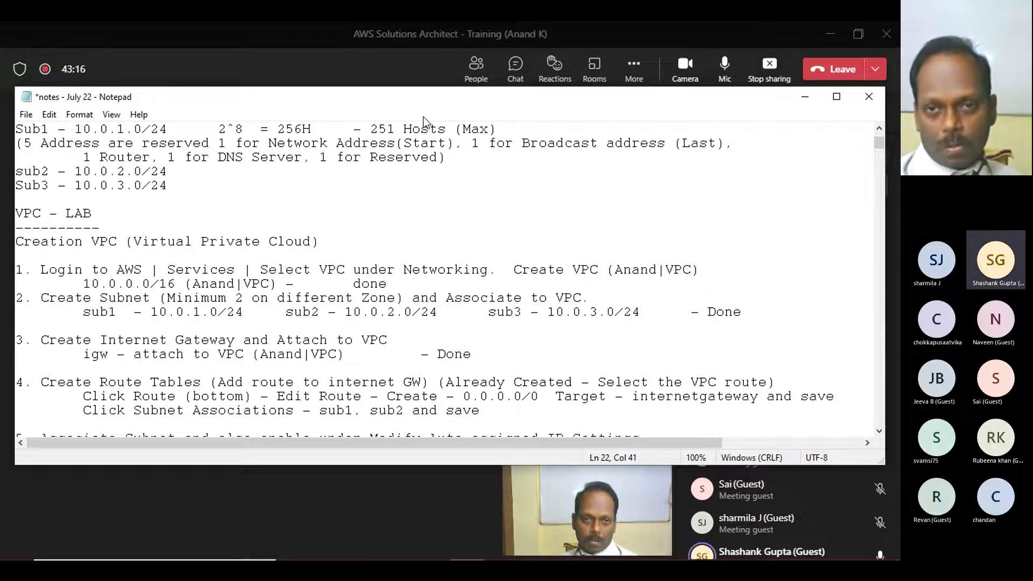
# - Move the notes window aside to view the Teams meeting participants, and bring the notes back up into view
pyautogui.moveTo(345, 103); pyautogui.dragTo(320, 470)
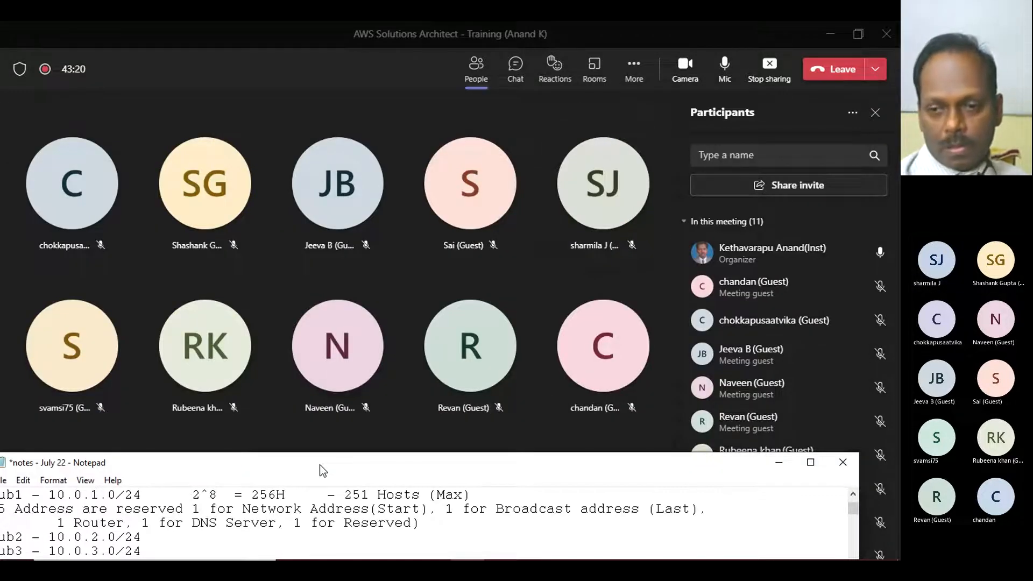
pyautogui.moveTo(320, 465); pyautogui.dragTo(325, 443)
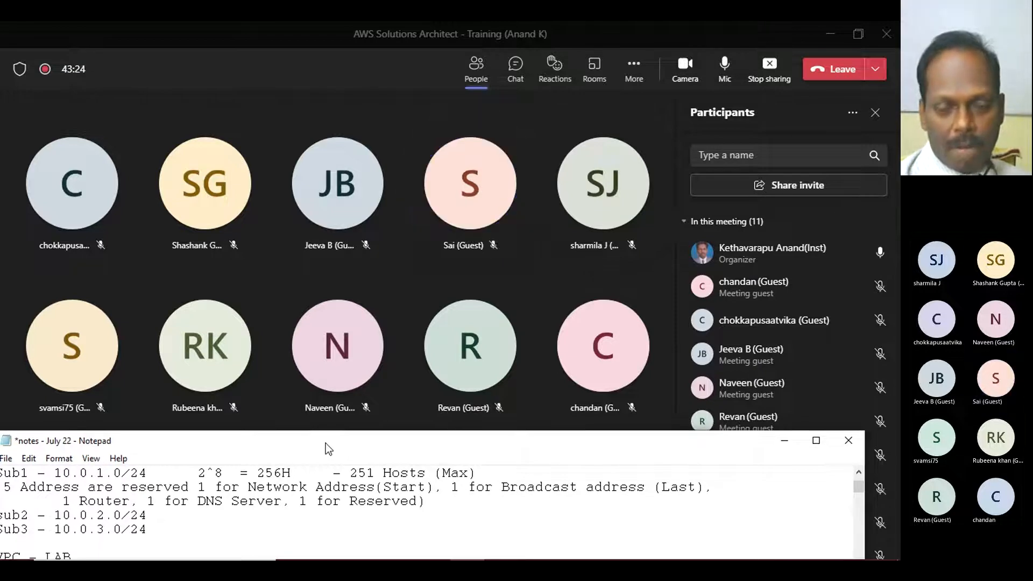
pyautogui.moveTo(326, 445); pyautogui.dragTo(380, 447)
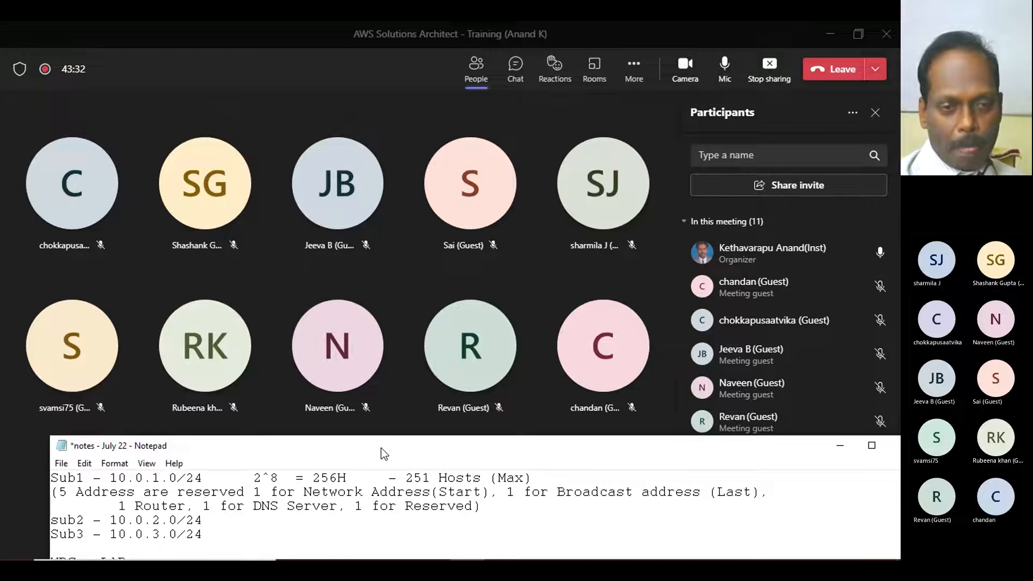
pyautogui.moveTo(381, 447); pyautogui.dragTo(381, 449)
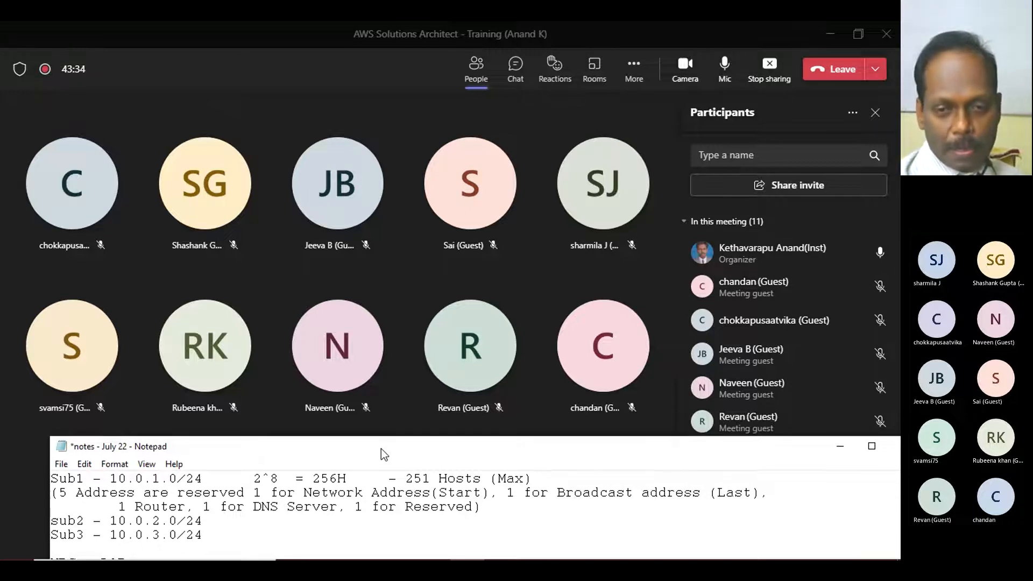
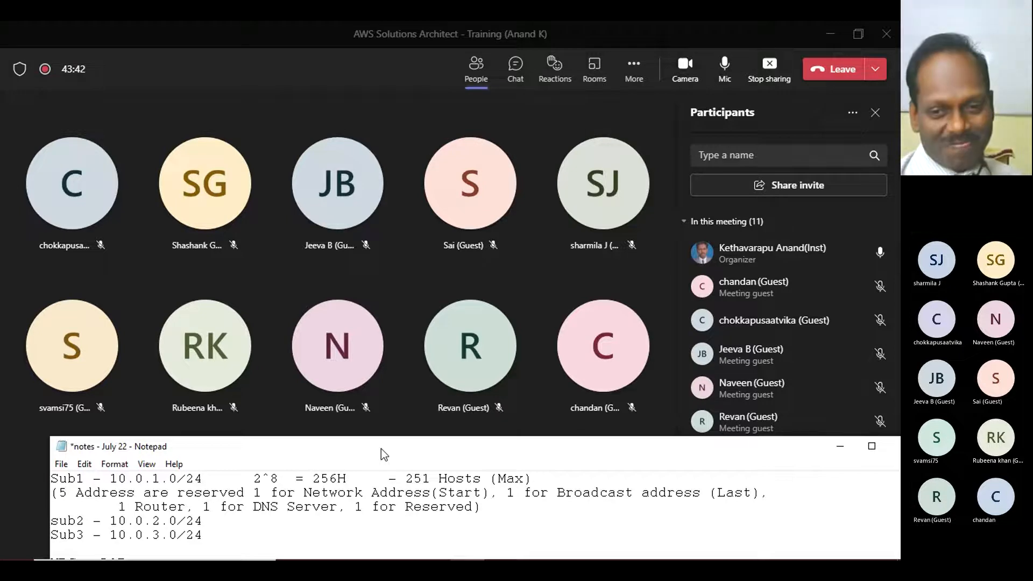
pyautogui.moveTo(381, 448); pyautogui.dragTo(366, 217)
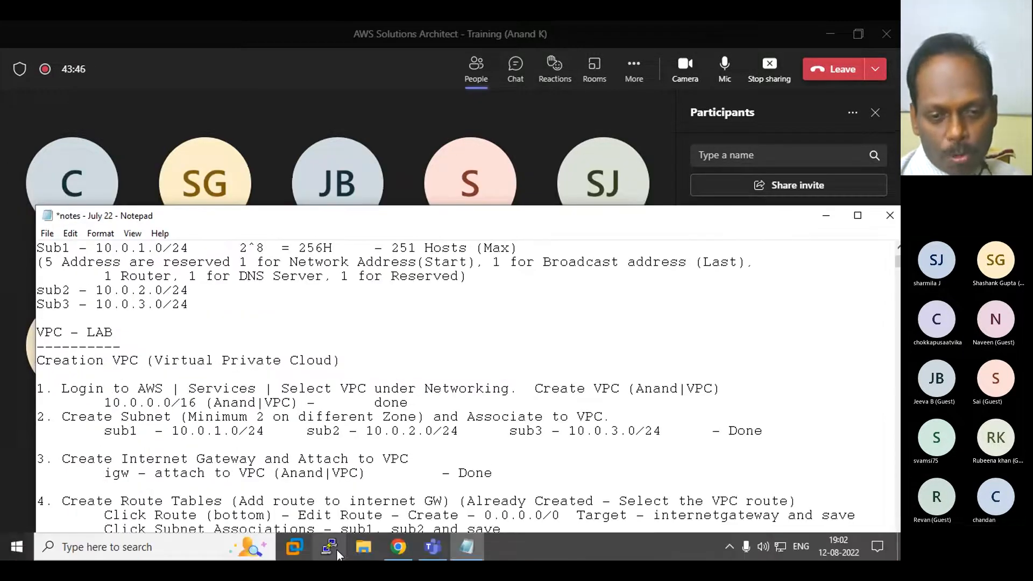
# - Switch to Paint and draw a black rounded rectangle about 457 × 470 px on the blank canvas as the VPC boundary
pyautogui.click(114, 550)
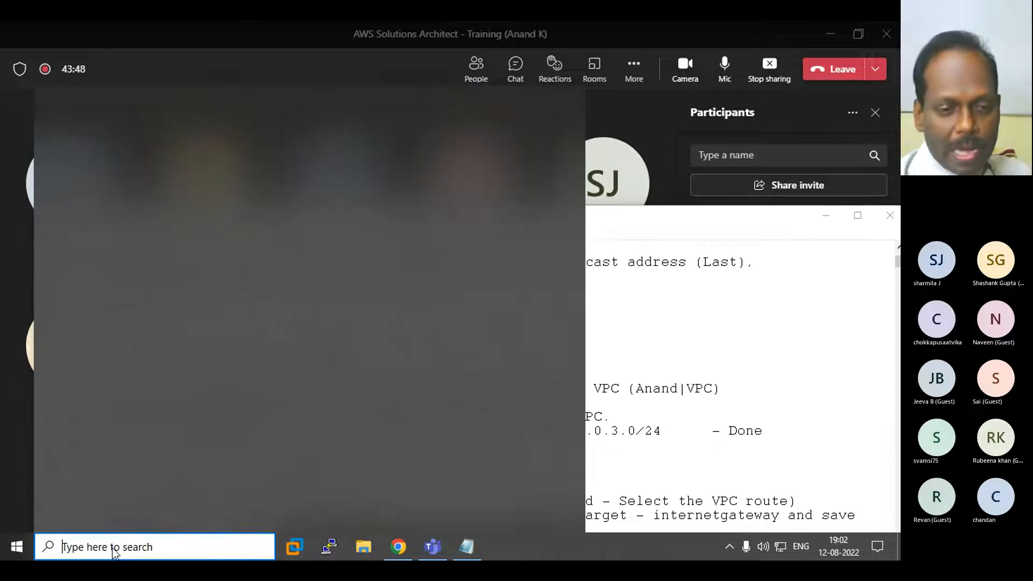
pyautogui.write('paint')
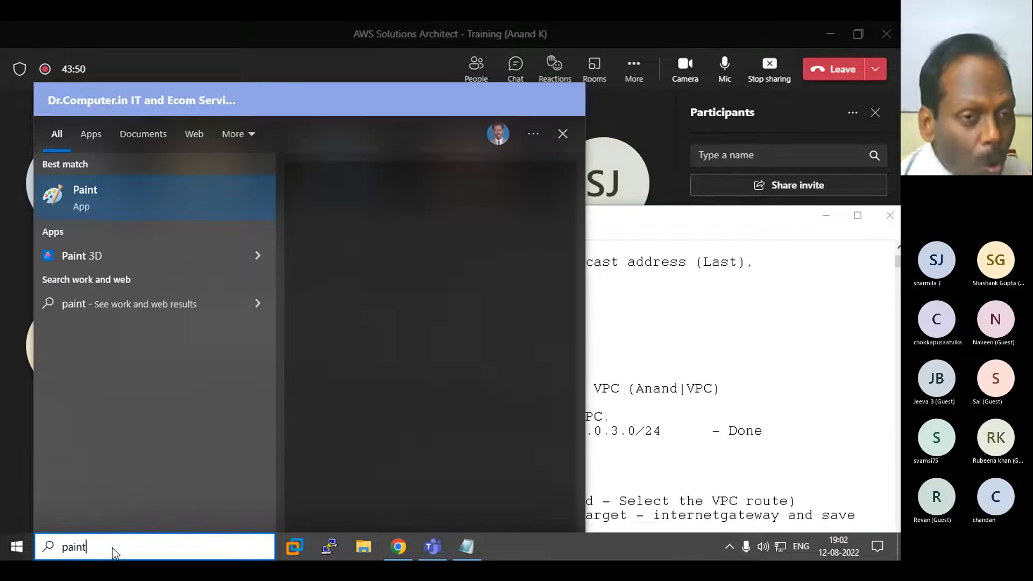
pyautogui.press('Return')
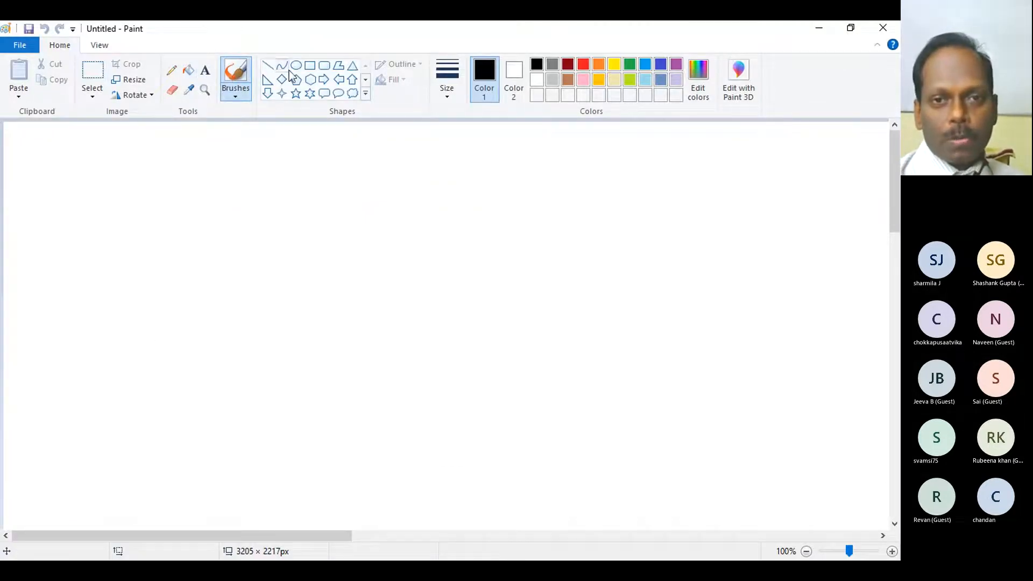
pyautogui.click(324, 66)
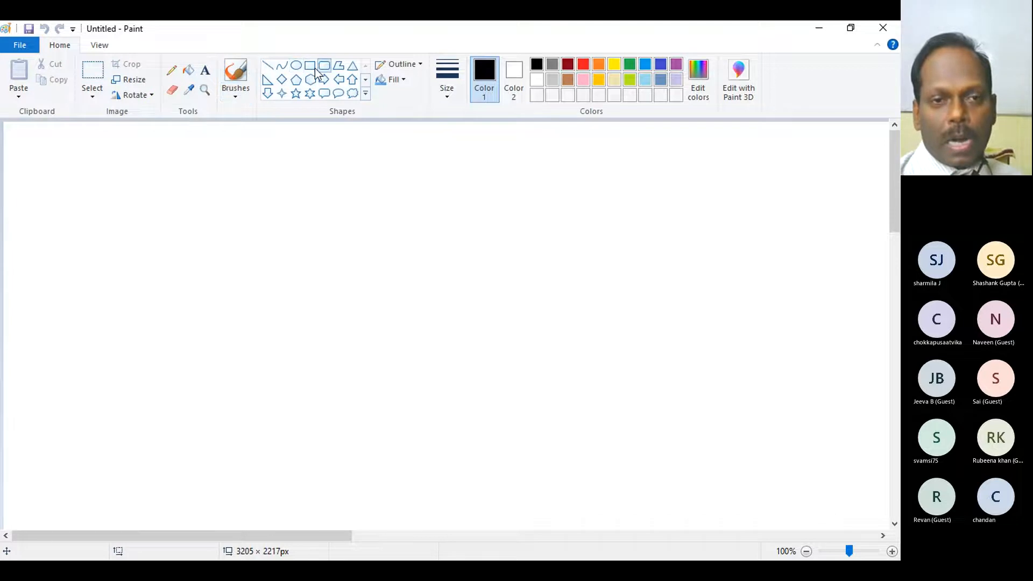
pyautogui.moveTo(140, 182)
pyautogui.mouseDown()
pyautogui.moveTo(227, 285)
pyautogui.moveTo(422, 450)
pyautogui.moveTo(461, 513)
pyautogui.mouseUp()
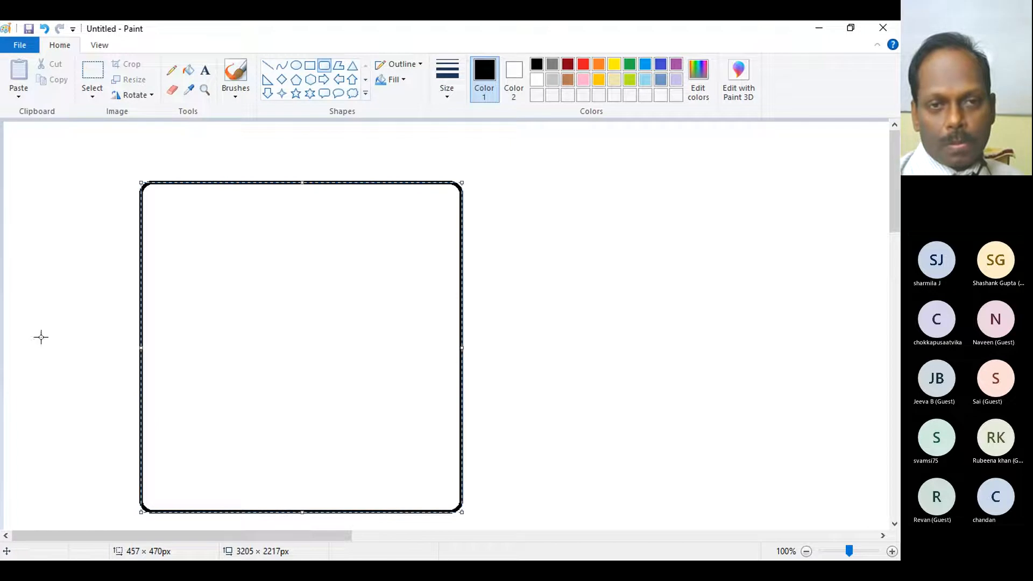
# - Add a text label above the rounded rectangle with the lab VPC's name and "- 10.0.0.0/16", widened to fit on one line
pyautogui.click(209, 74)
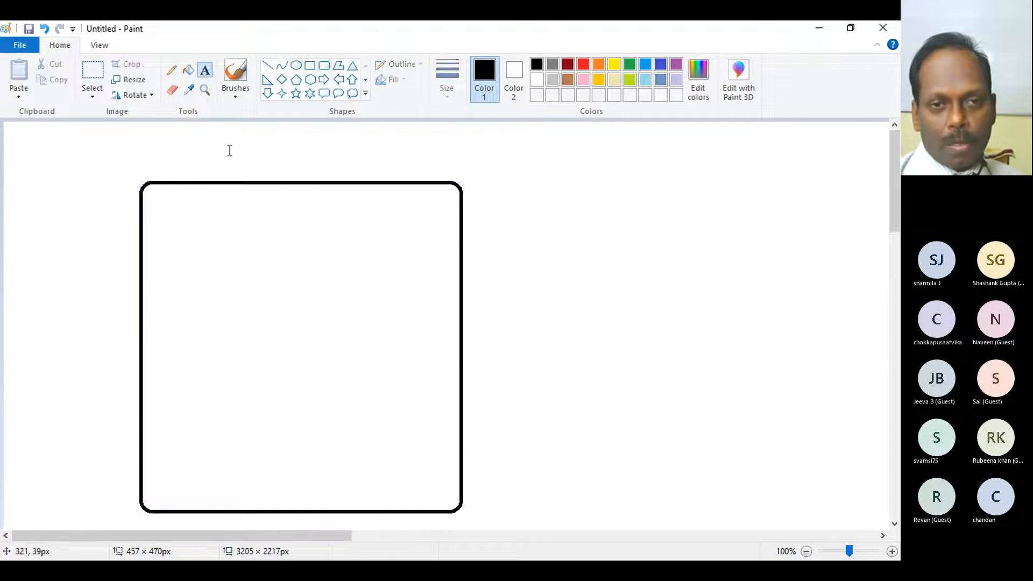
pyautogui.click(237, 161)
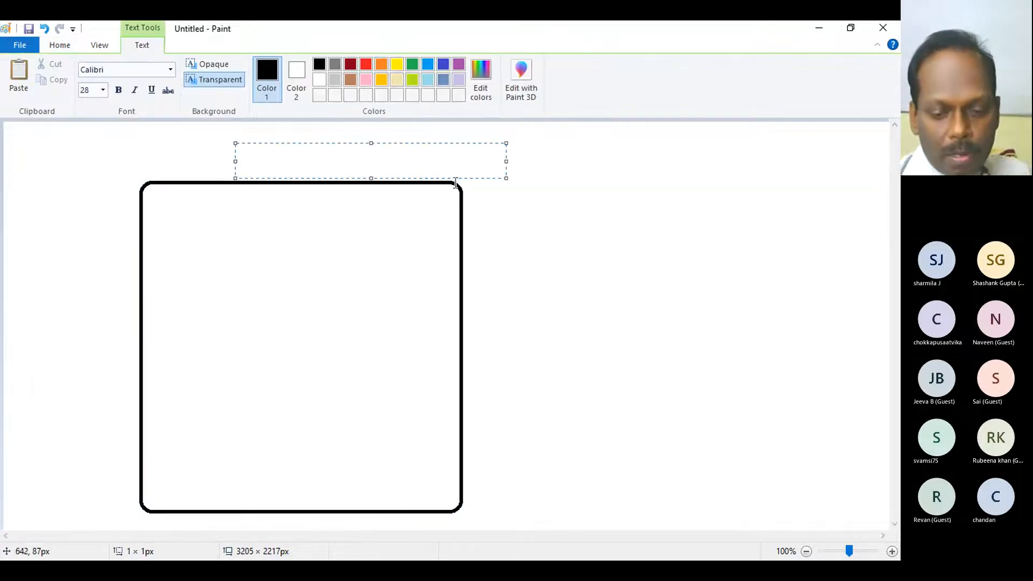
pyautogui.write('Anand|VPC')
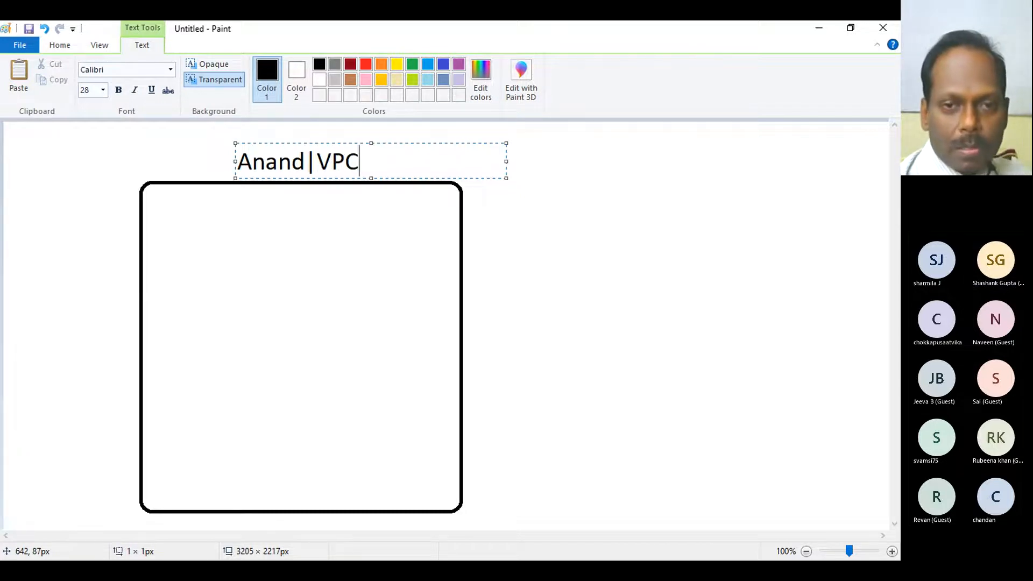
pyautogui.write(' 10')
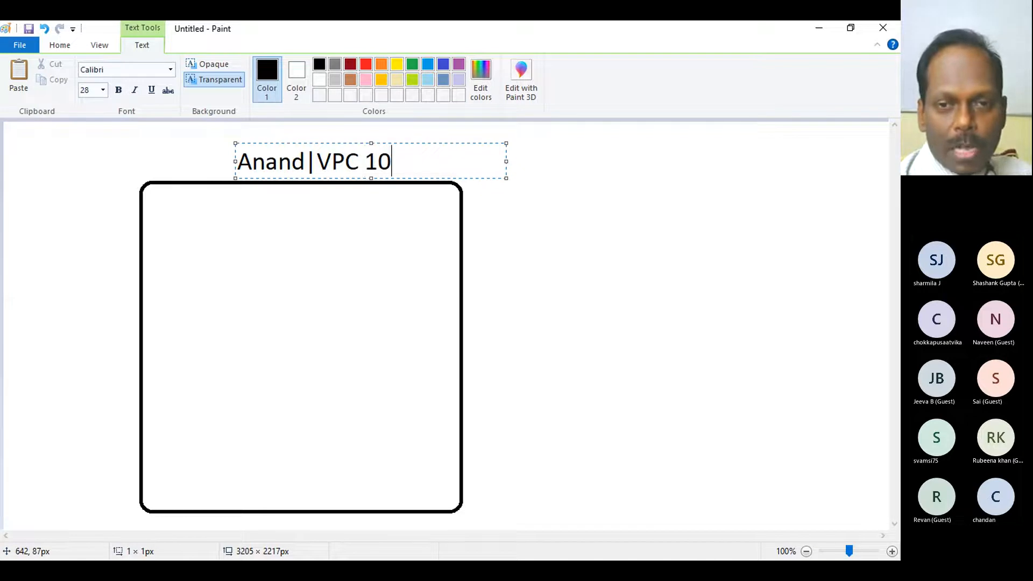
pyautogui.press('BackSpace')
pyautogui.press('BackSpace')
pyautogui.write('-')
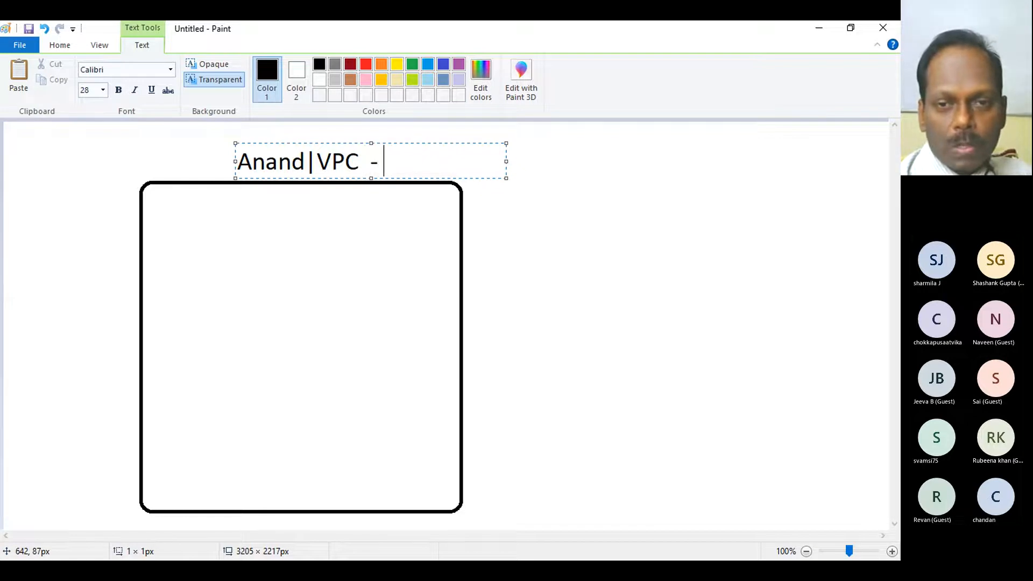
pyautogui.write(' 10.0.0.0/.')
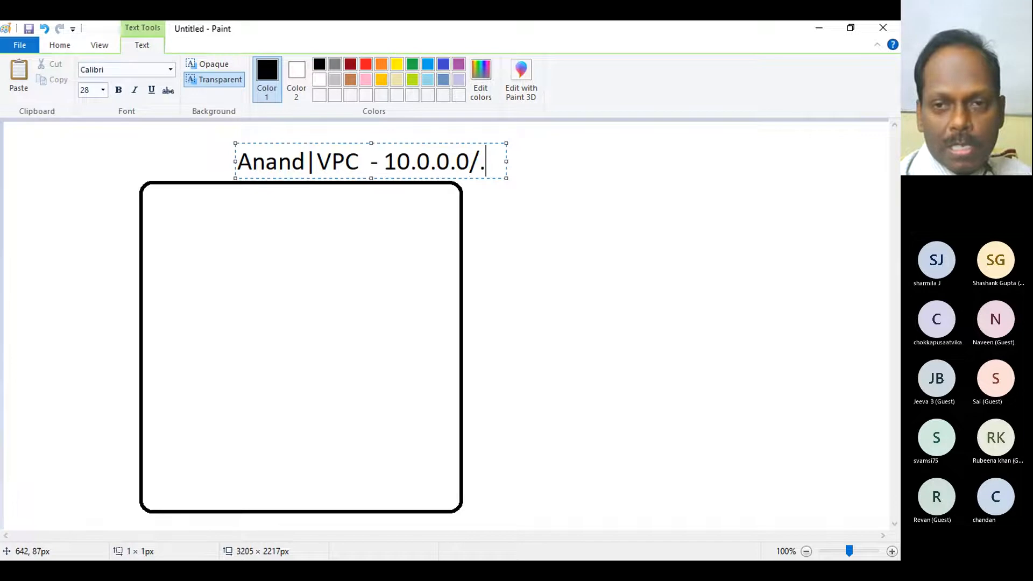
pyautogui.press('BackSpace')
pyautogui.write('15')
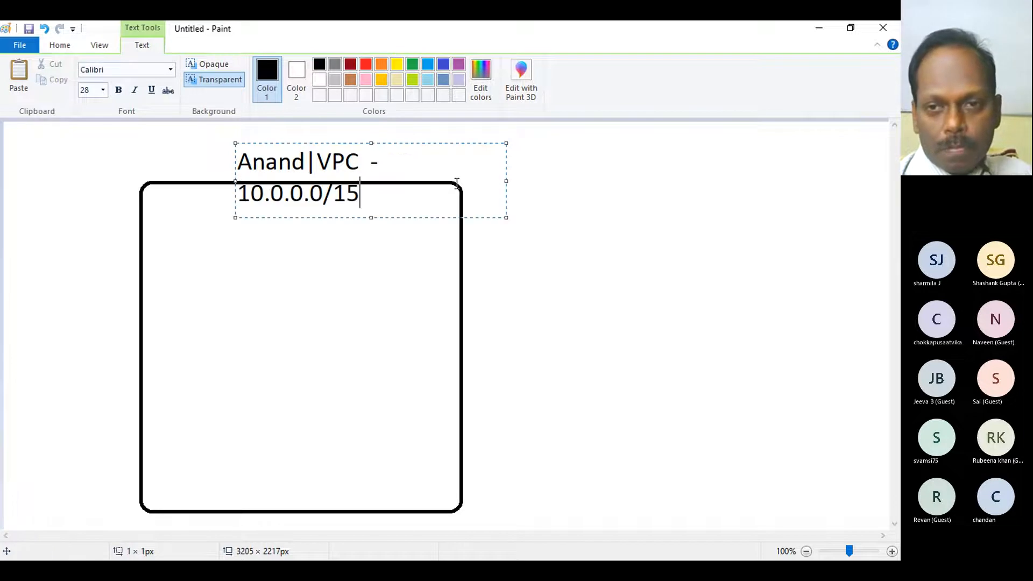
pyautogui.press('BackSpace')
pyautogui.write('6')
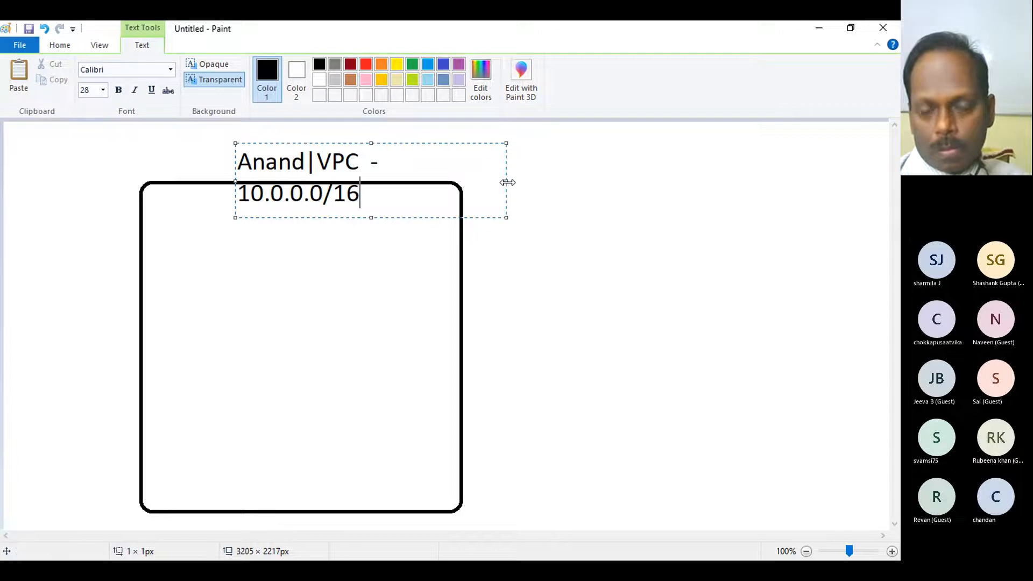
pyautogui.moveTo(506, 181); pyautogui.dragTo(578, 179)
pyautogui.click(583, 205)
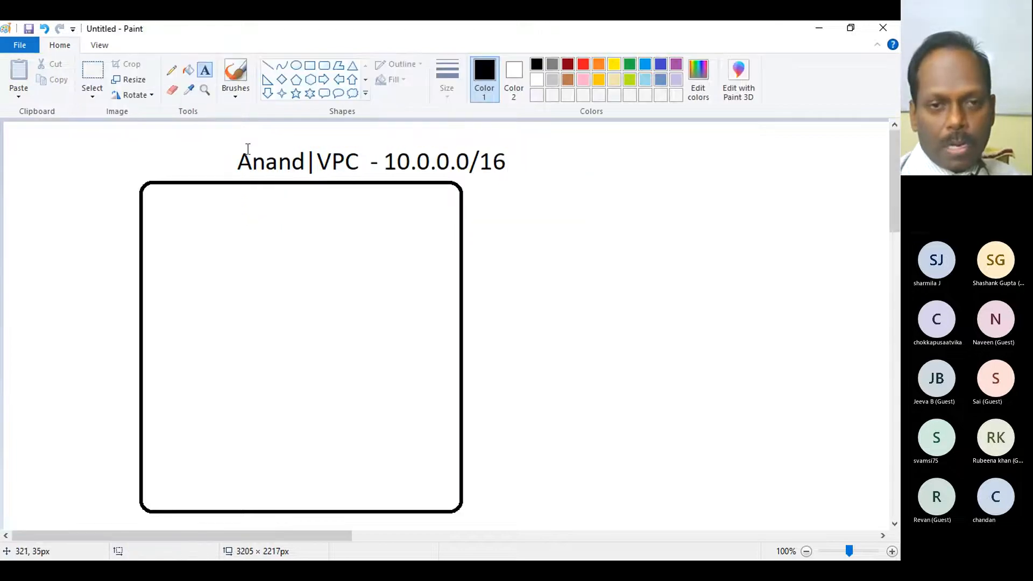
pyautogui.click(266, 160)
pyautogui.click(558, 181)
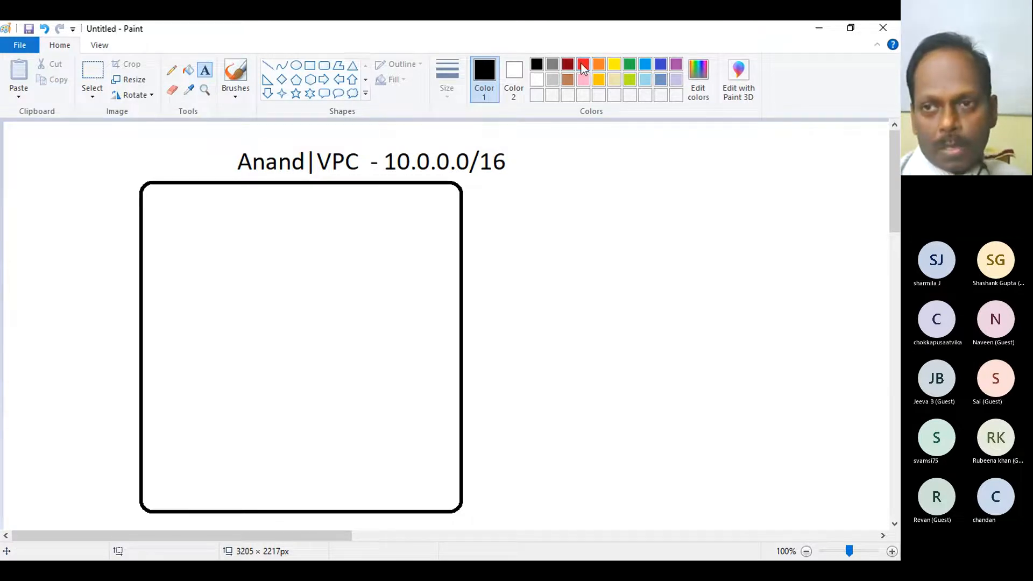
# - Draw three blue circles about 100 px across inside the VPC rectangle: upper left, middle left and lower centre
pyautogui.click(660, 65)
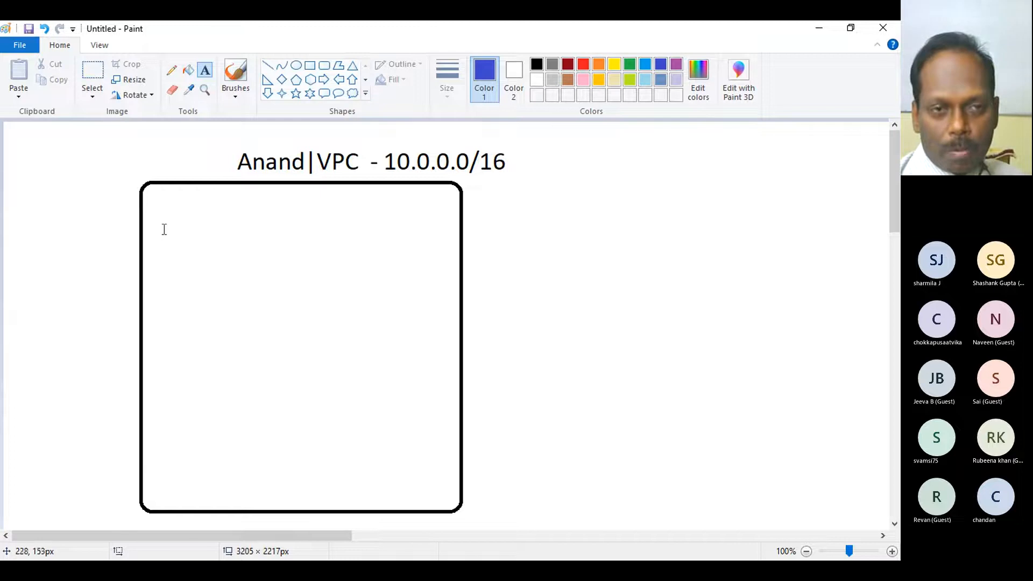
pyautogui.click(296, 68)
pyautogui.moveTo(168, 217); pyautogui.dragTo(241, 284)
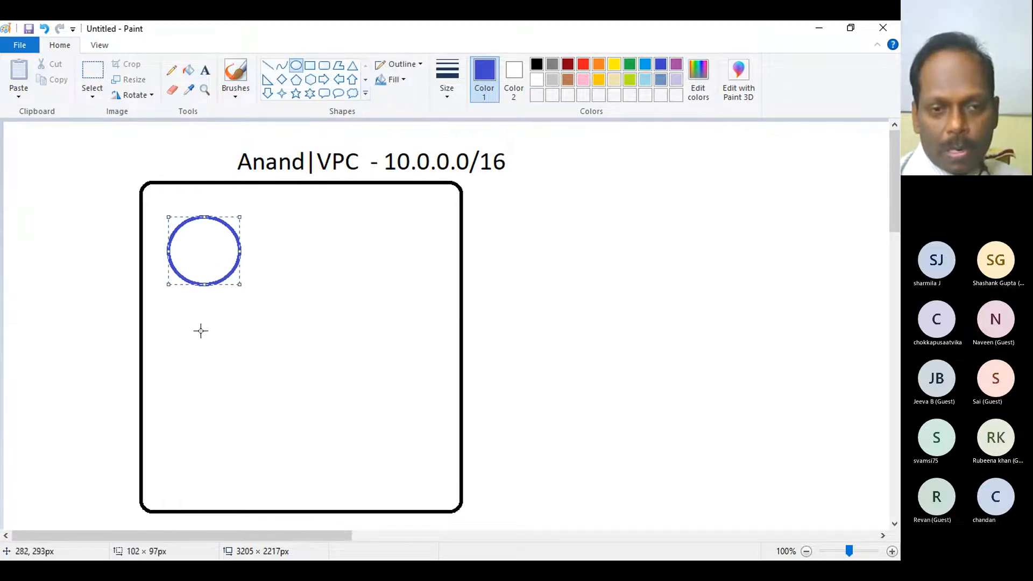
pyautogui.moveTo(162, 333); pyautogui.dragTo(364, 490)
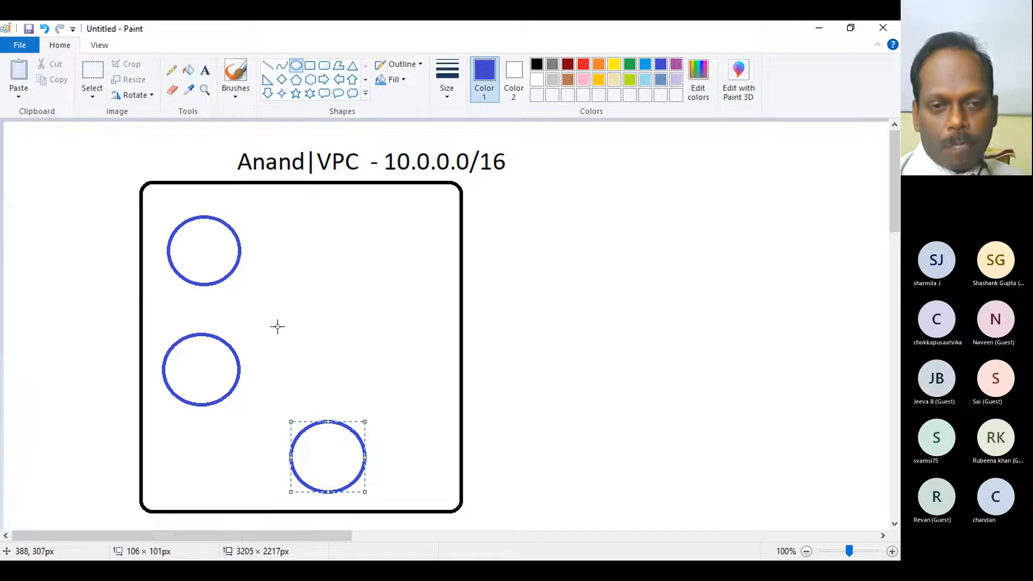
# - Label the upper circle "sub1" with "10.0.1.0/24" beneath it in blue text at font size 20
pyautogui.click(205, 70)
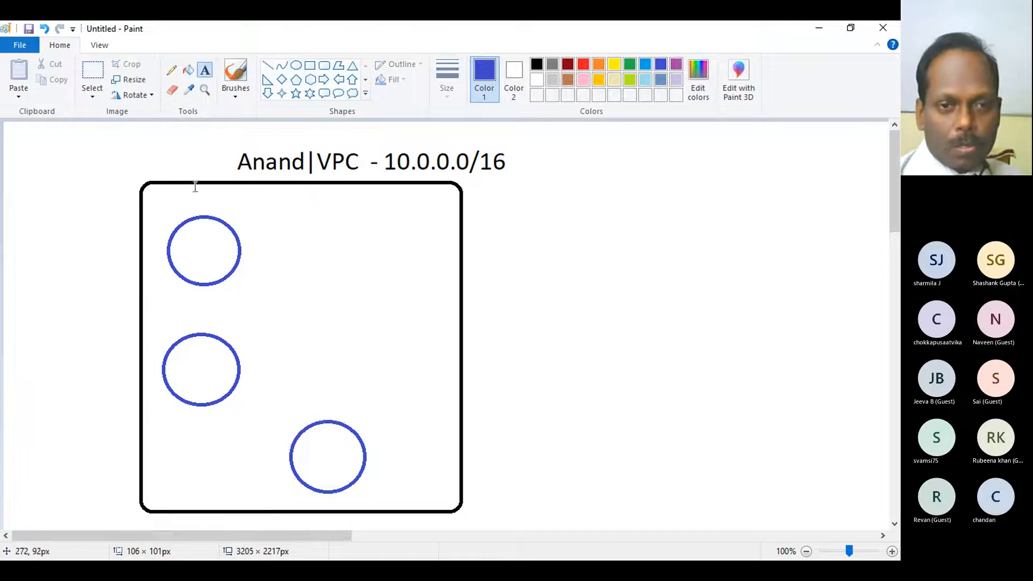
pyautogui.click(186, 238)
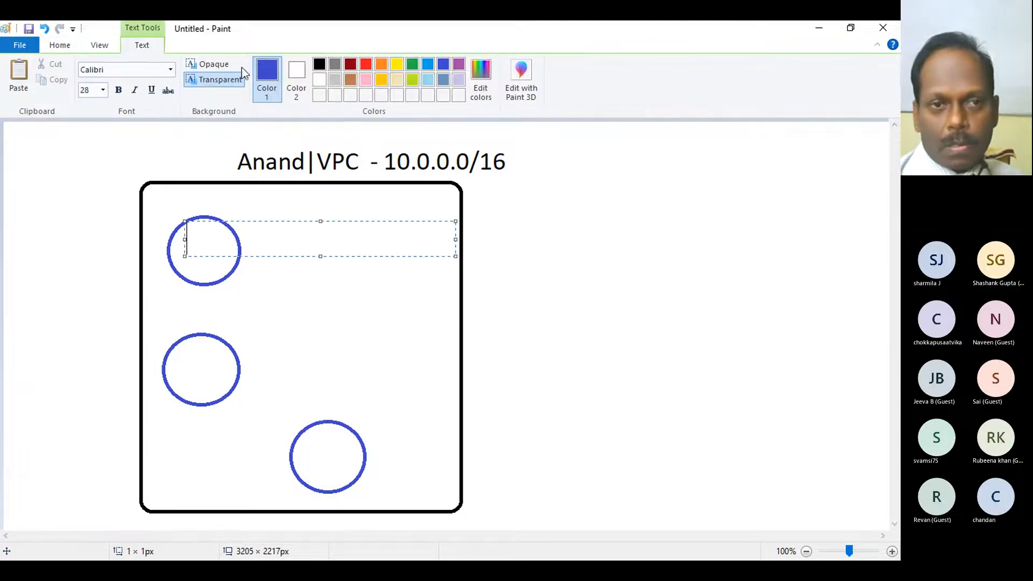
pyautogui.click(103, 90)
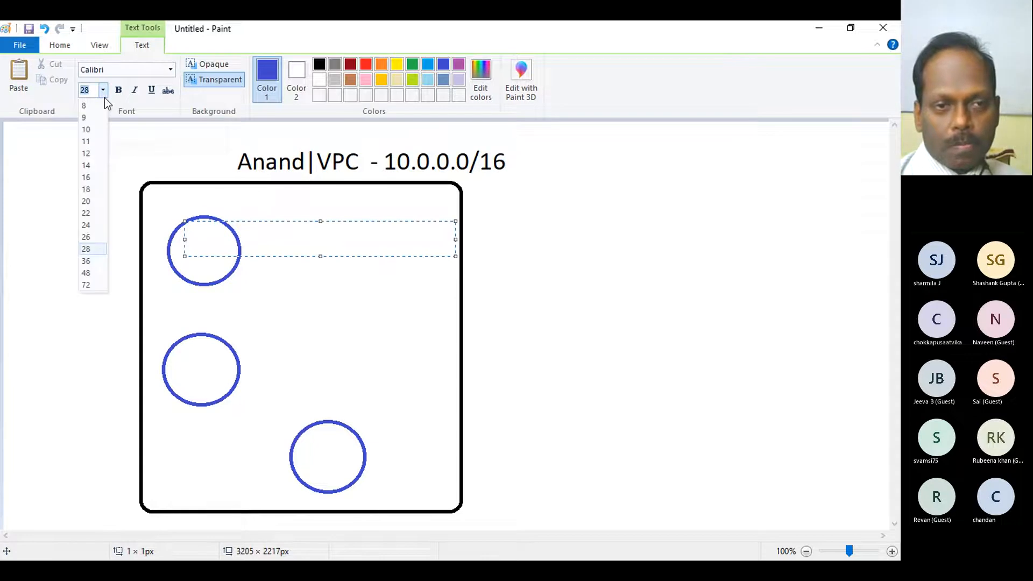
pyautogui.click(88, 200)
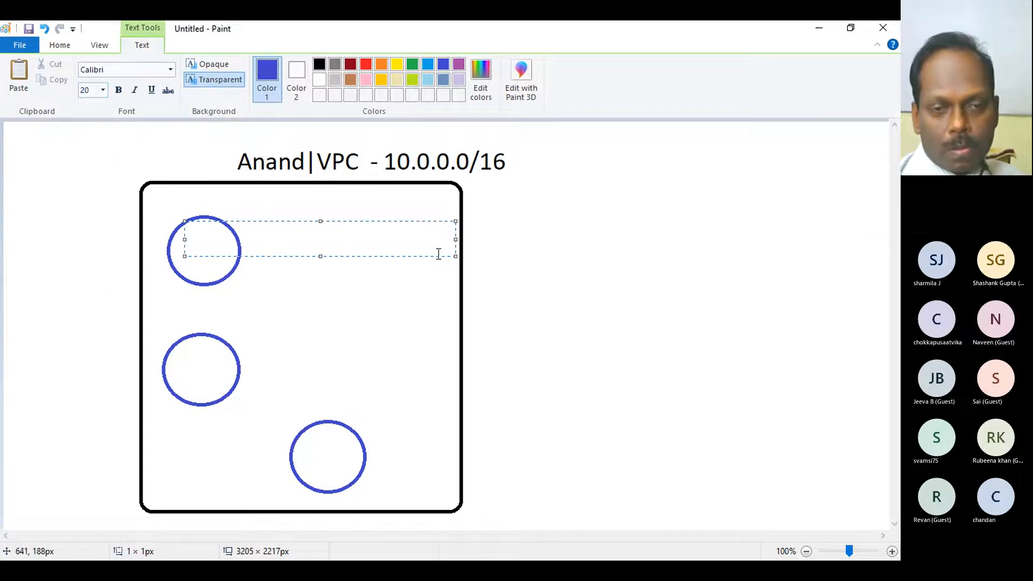
pyautogui.write('S')
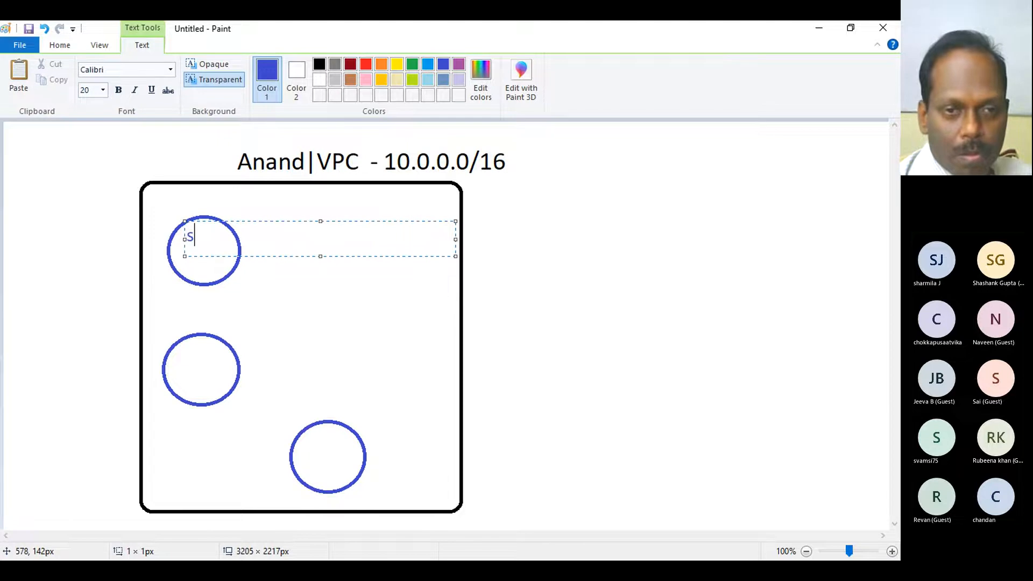
pyautogui.write('ub1')
pyautogui.press('Return')
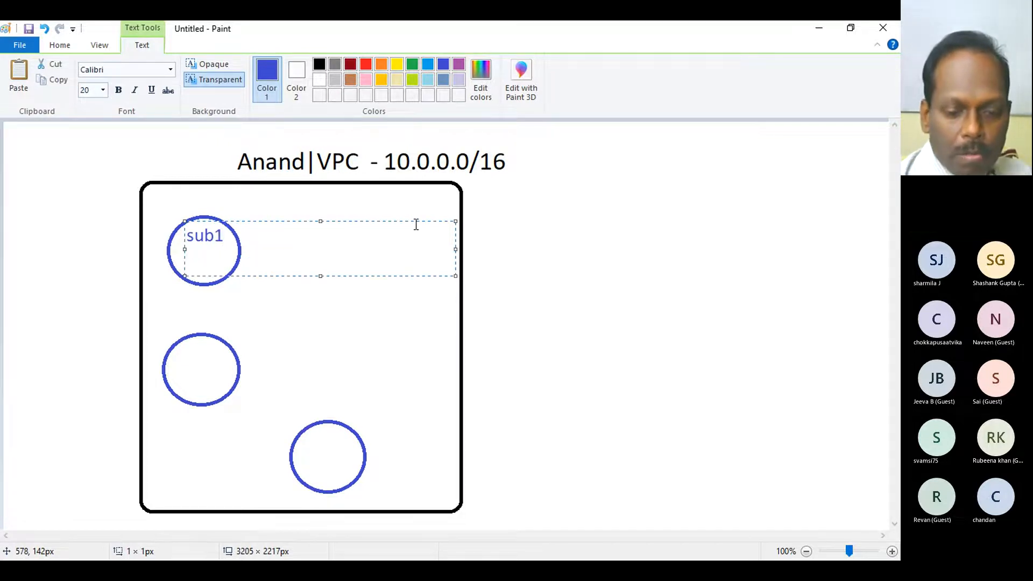
pyautogui.write('10.0.')
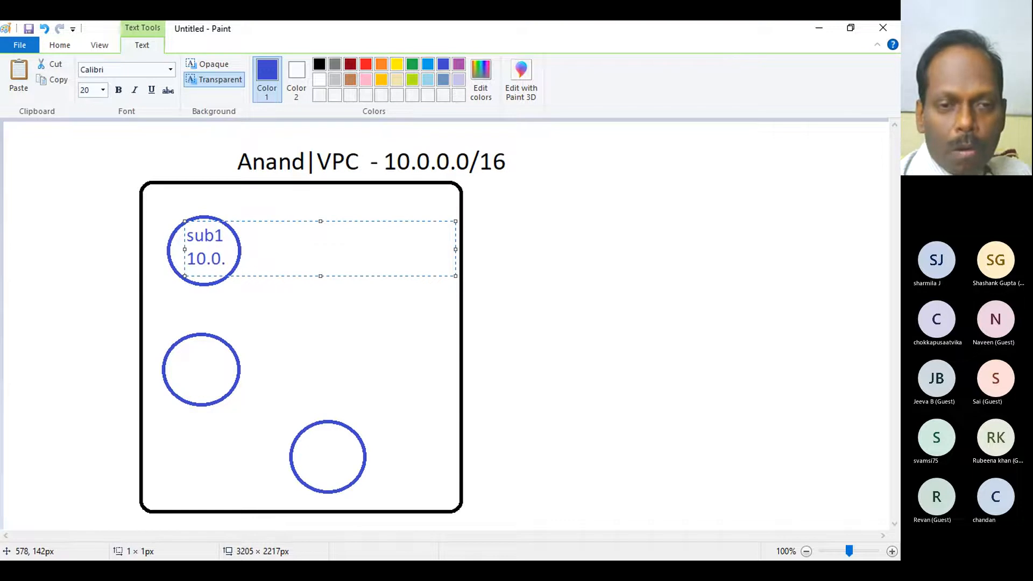
pyautogui.write('1.0/24')
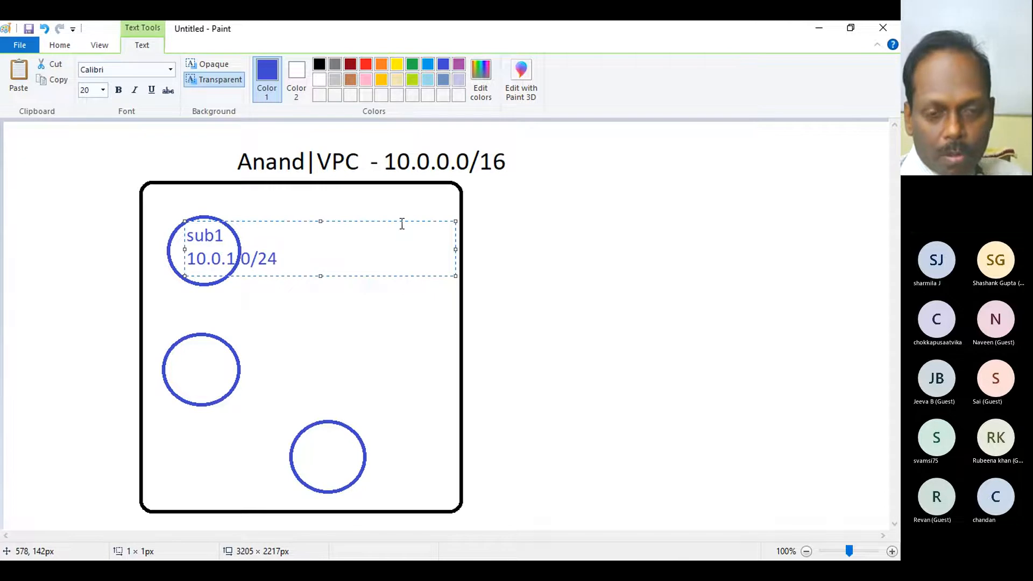
pyautogui.click(176, 357)
# - Label the middle-left circle "sub2" with "10.0.2.0/24" on the line beneath it
pyautogui.moveTo(171, 348); pyautogui.dragTo(371, 373)
pyautogui.write('sub2')
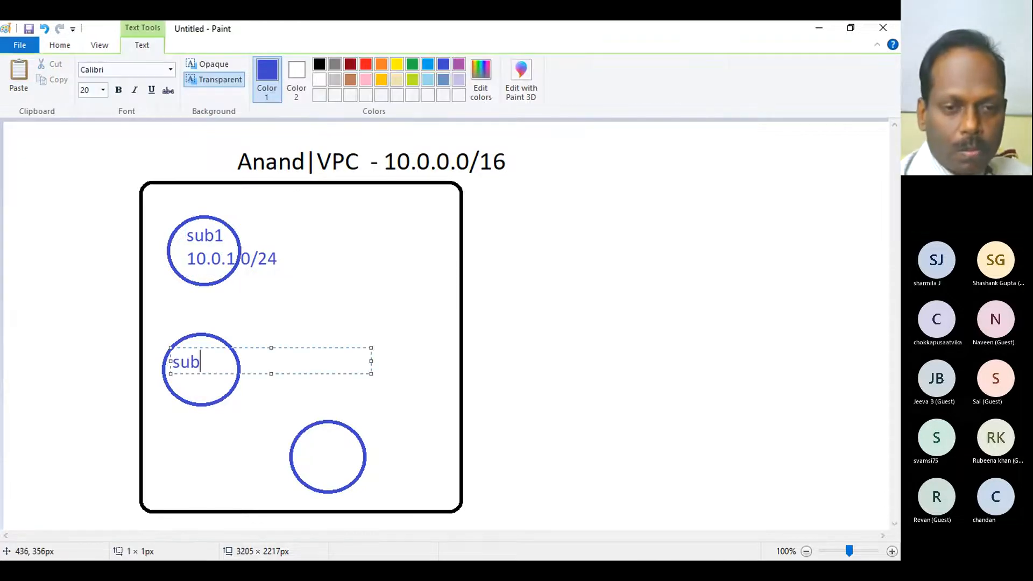
pyautogui.press('Return')
pyautogui.write('10.0.2.0/24')
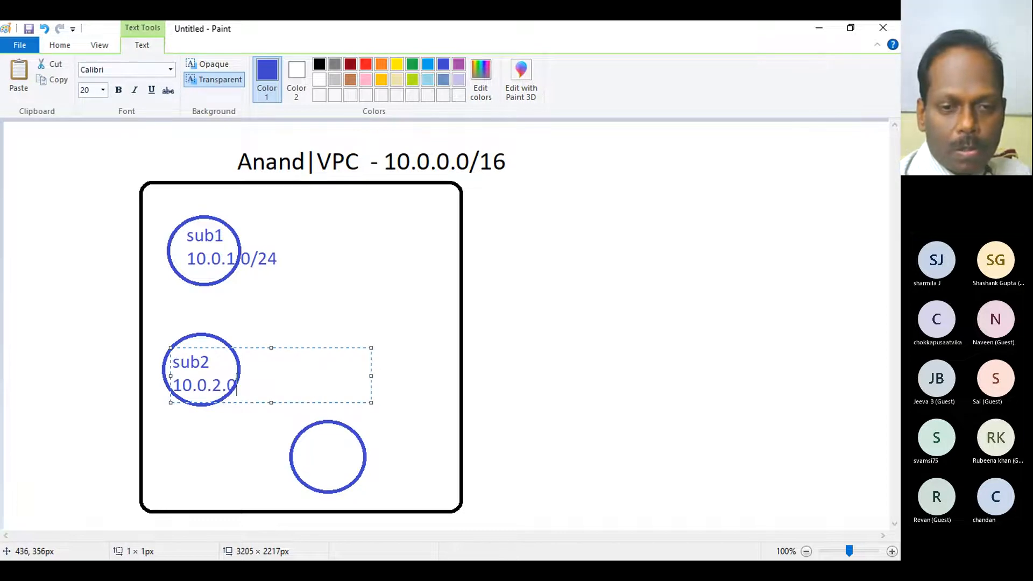
pyautogui.click(301, 446)
# - Label the lowest circle "sub3" with "10.0.3.0/24" on the line beneath it
pyautogui.click(306, 450)
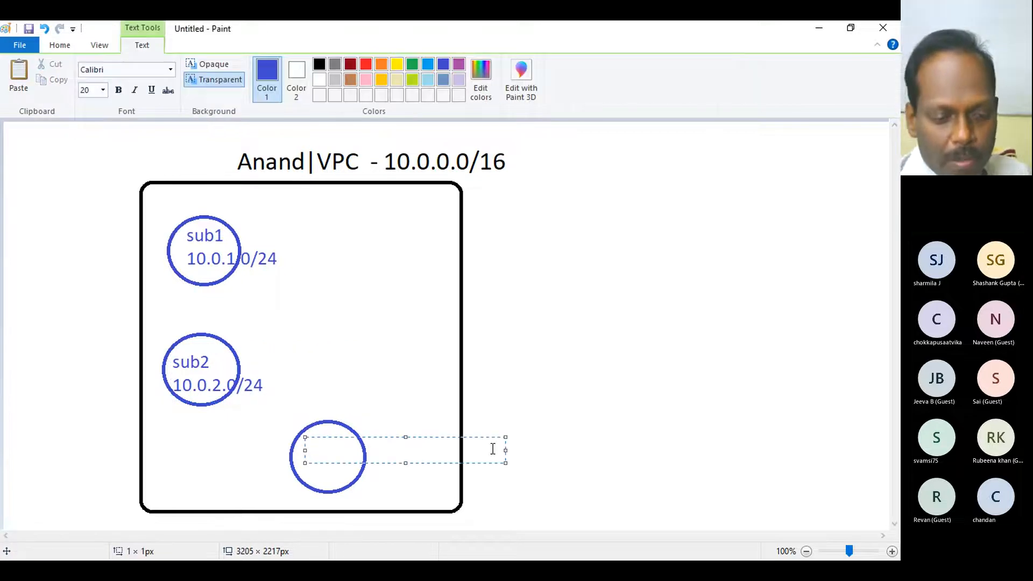
pyautogui.write('sub3')
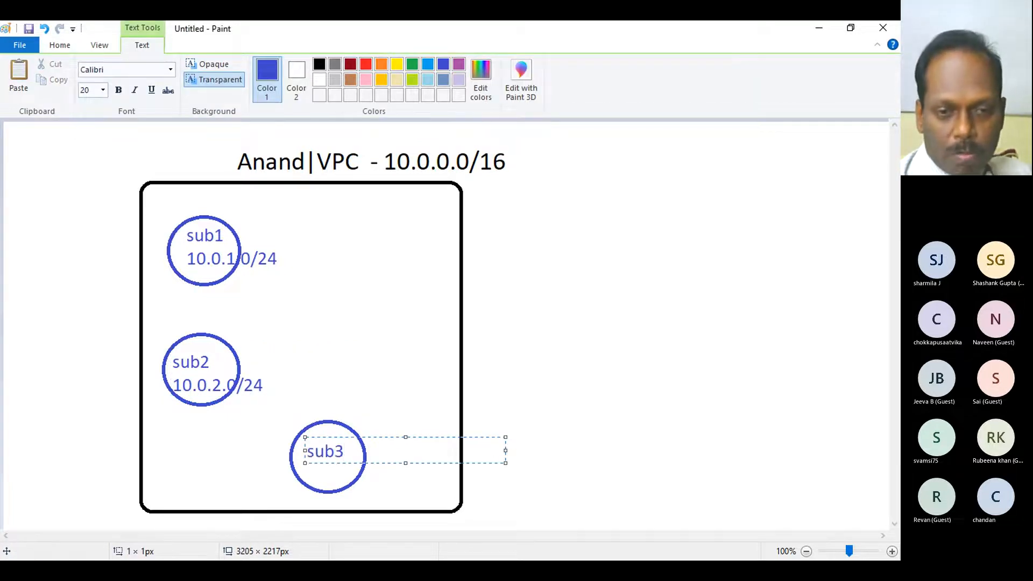
pyautogui.press('Return')
pyautogui.write('10')
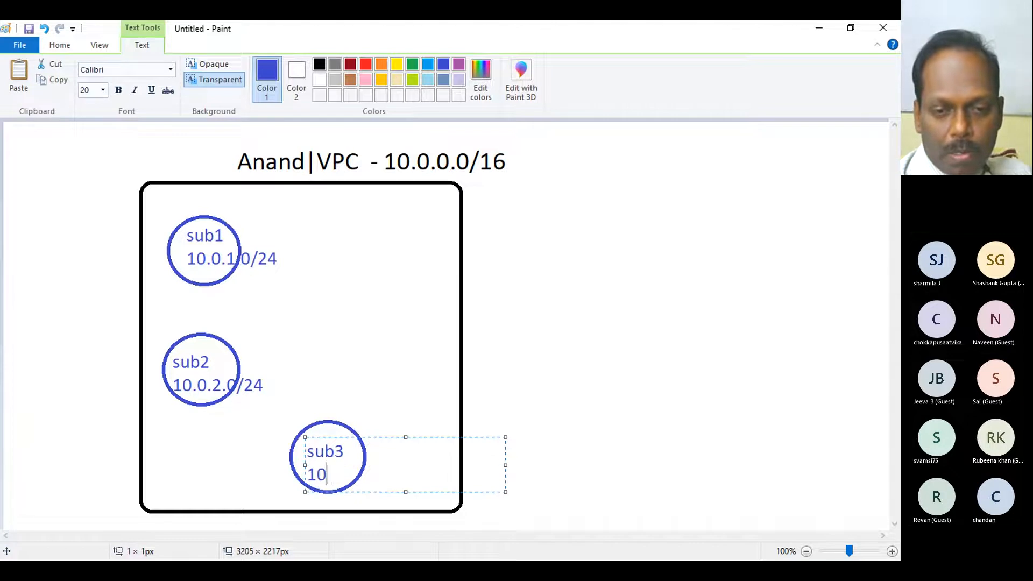
pyautogui.write('.0.3.0/24')
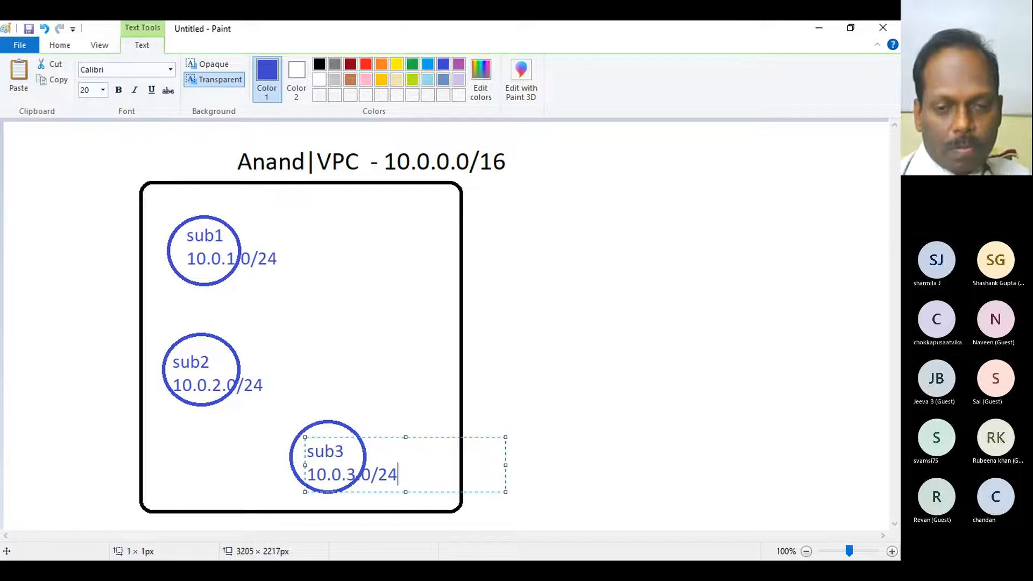
pyautogui.click(522, 341)
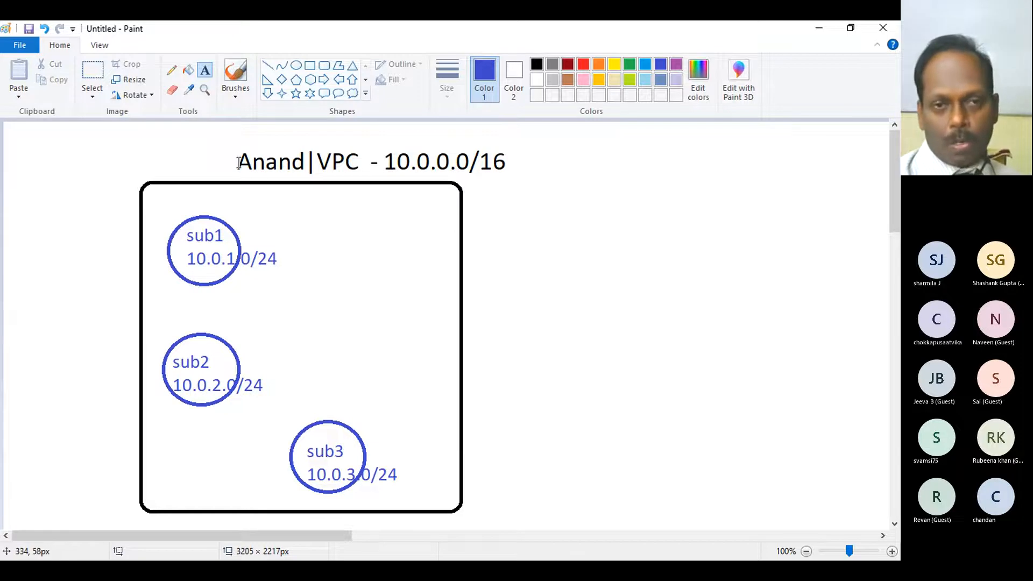
# - Add a red number 1 just before the VPC title above the rectangle
pyautogui.click(205, 157)
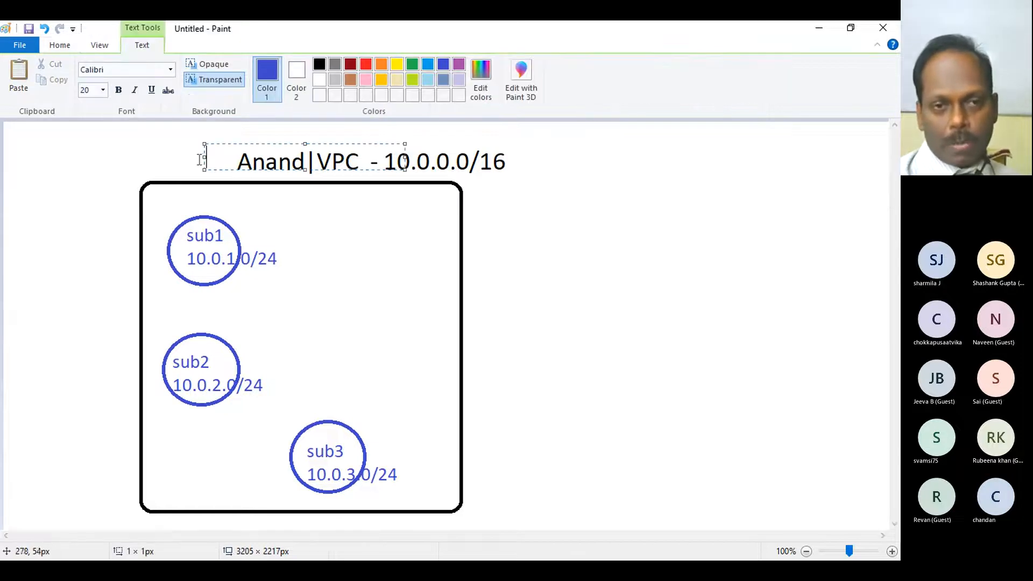
pyautogui.click(366, 66)
pyautogui.write('1')
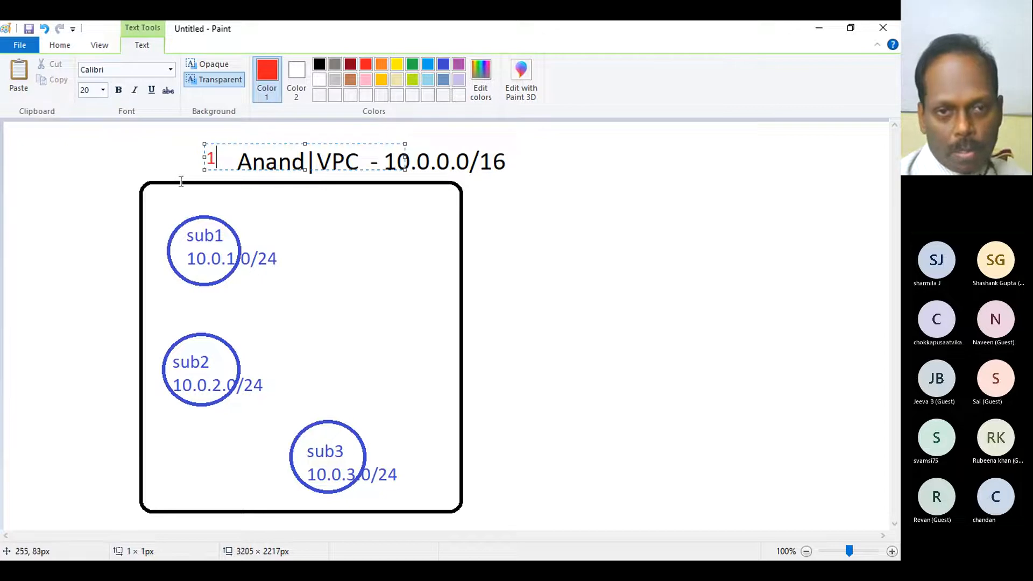
pyautogui.click(162, 228)
# - Place a red number 2 beside each of the sub1, sub2 and sub3 circles
pyautogui.click(158, 230)
pyautogui.write('2')
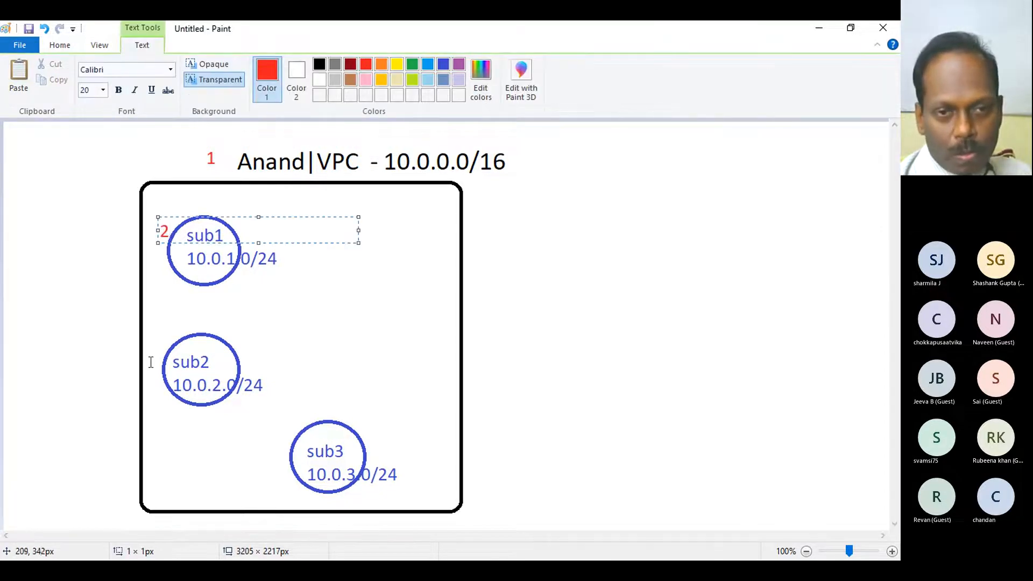
pyautogui.click(151, 362)
pyautogui.click(155, 360)
pyautogui.write('2')
pyautogui.click(274, 445)
pyautogui.click(274, 445)
pyautogui.write('2')
pyautogui.click(507, 248)
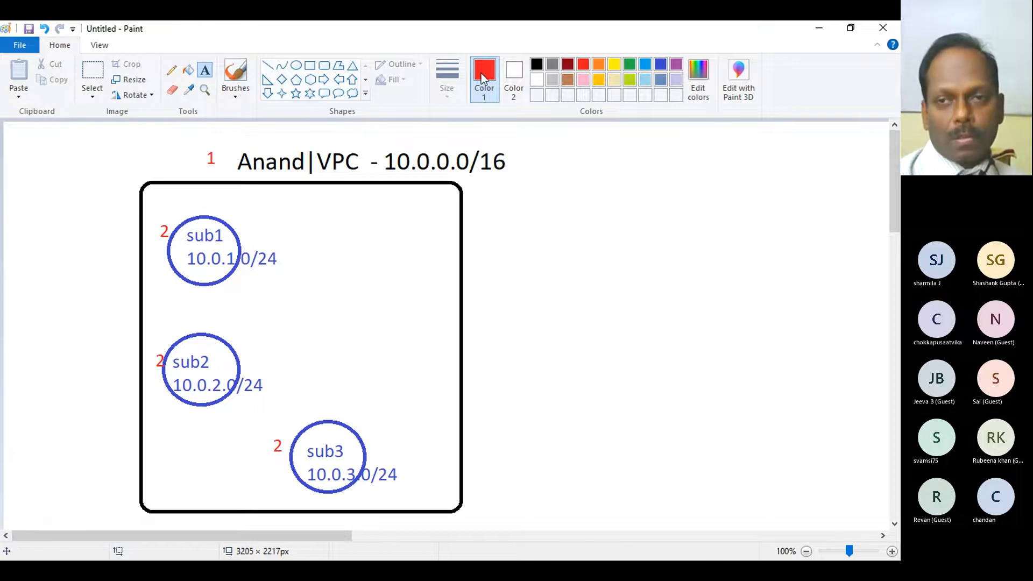
# - Set the drawing colour to orange for the next shape in the VPC diagram
pyautogui.click(598, 64)
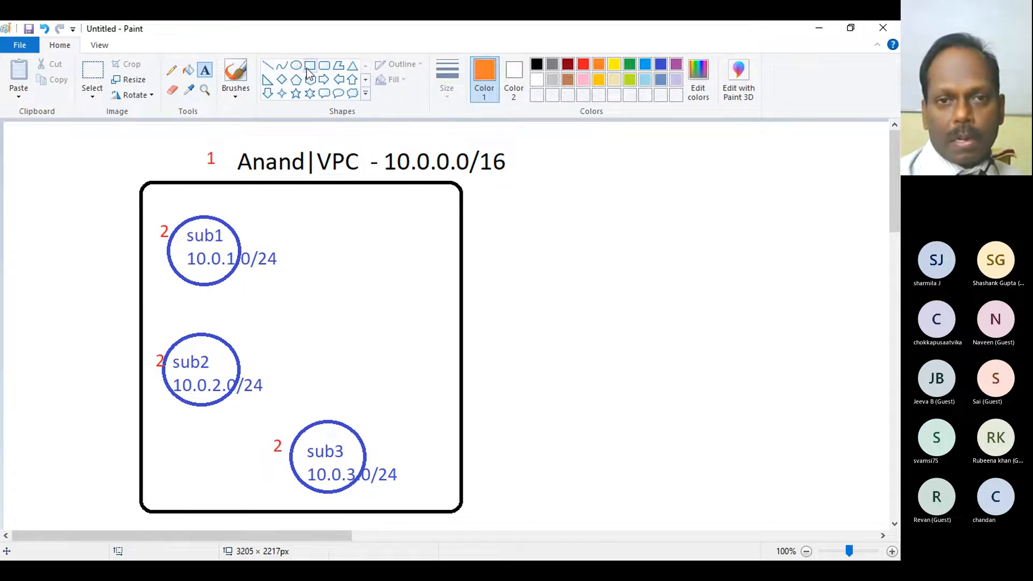
pyautogui.click(352, 65)
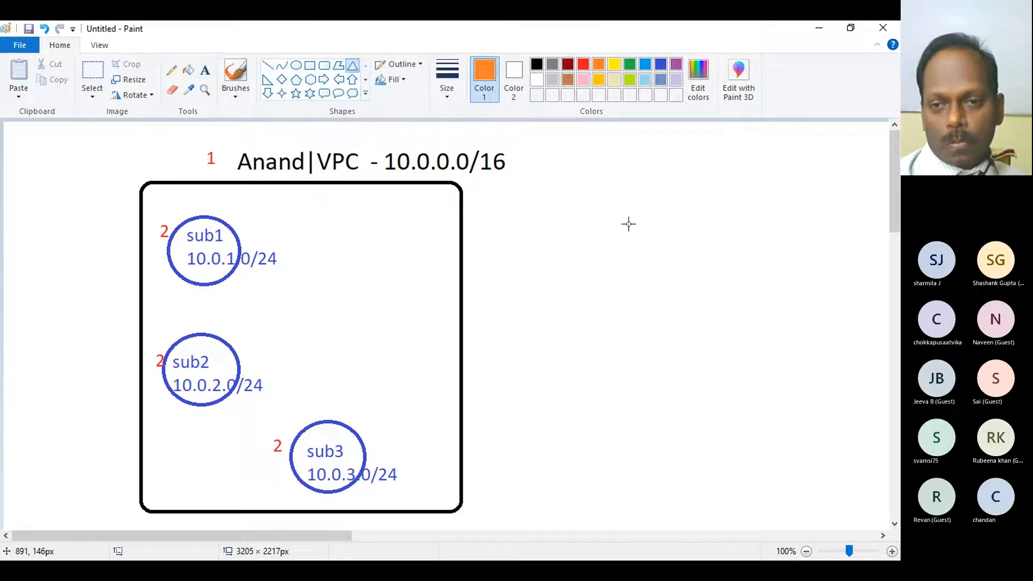
pyautogui.moveTo(579, 237); pyautogui.dragTo(451, 360)
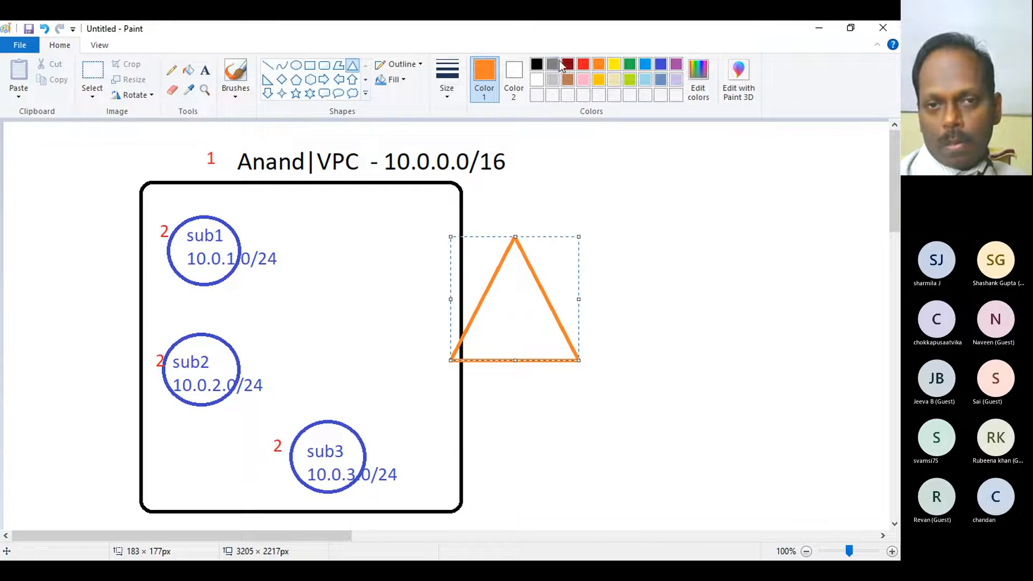
pyautogui.click(205, 70)
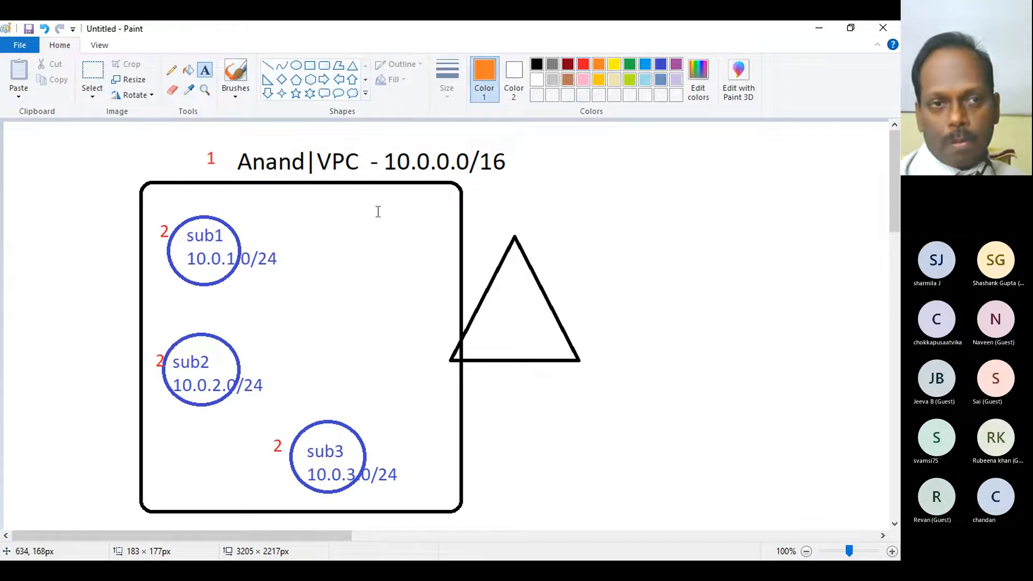
pyautogui.click(47, 30)
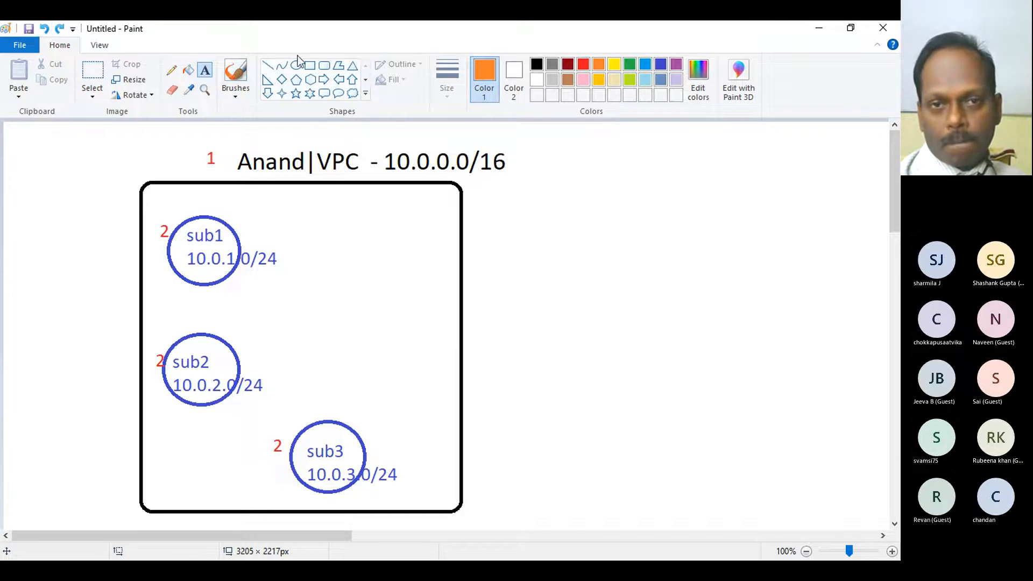
# - Draw an orange triangle straddling the right edge of the VPC box, level with the area between sub1 and sub2
pyautogui.click(353, 65)
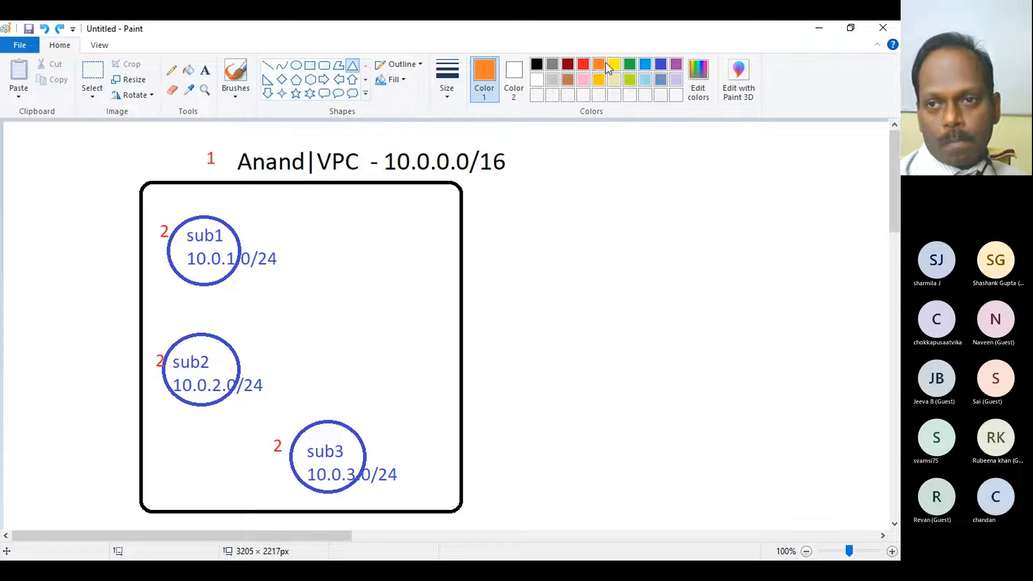
pyautogui.moveTo(538, 245); pyautogui.dragTo(450, 358)
pyautogui.click(608, 218)
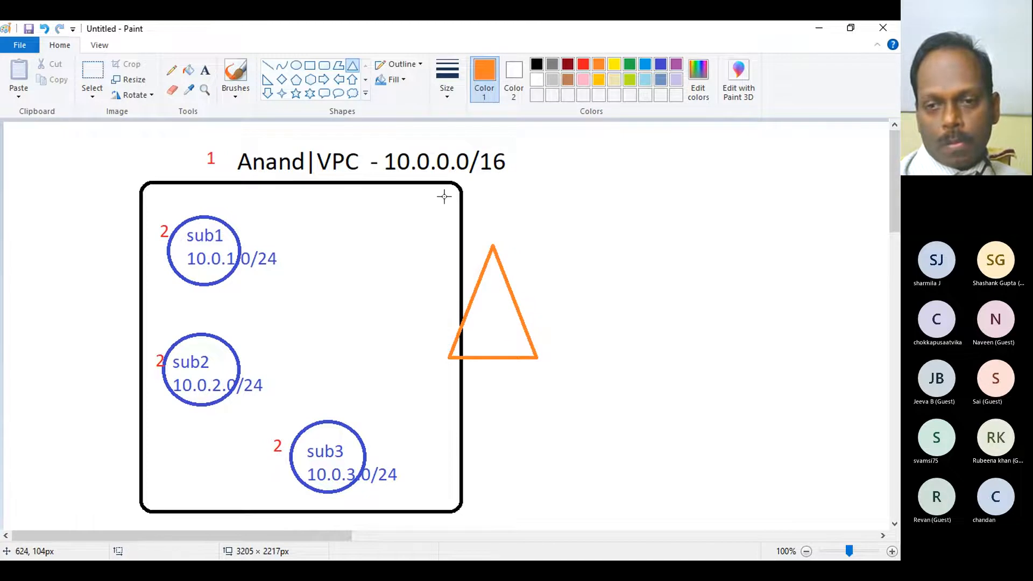
# - Label the orange triangle with the two-line orange text "IGW" and "internet gateway"
pyautogui.click(205, 71)
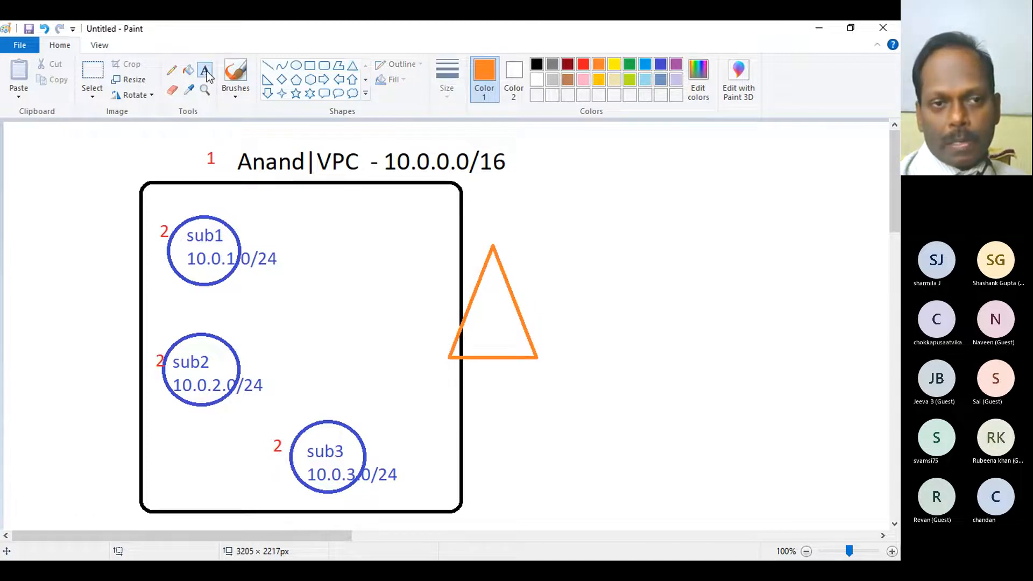
pyautogui.click(484, 299)
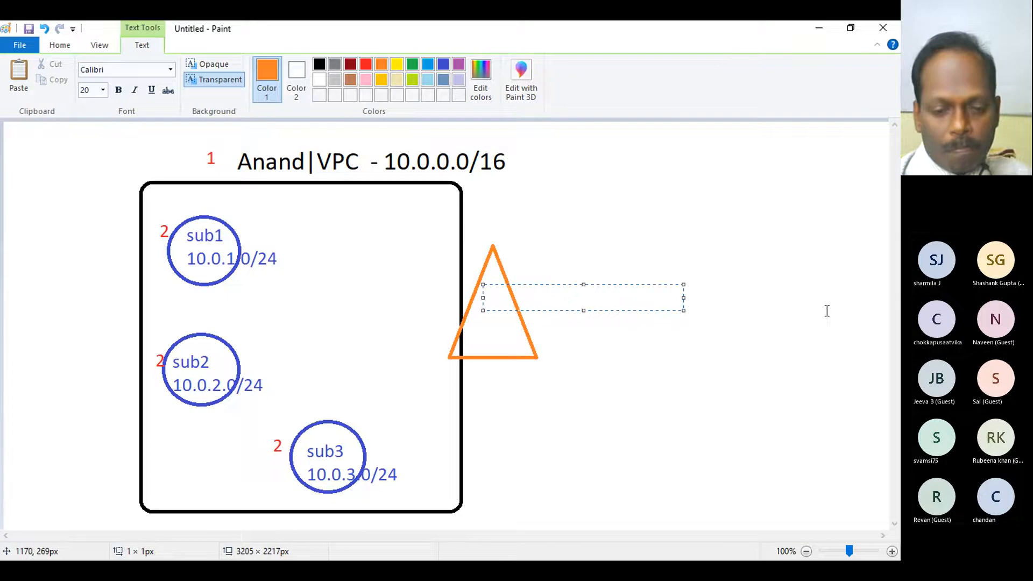
pyautogui.write('IV')
pyautogui.write('IGW')
pyautogui.press('Return')
pyautogui.write('I')
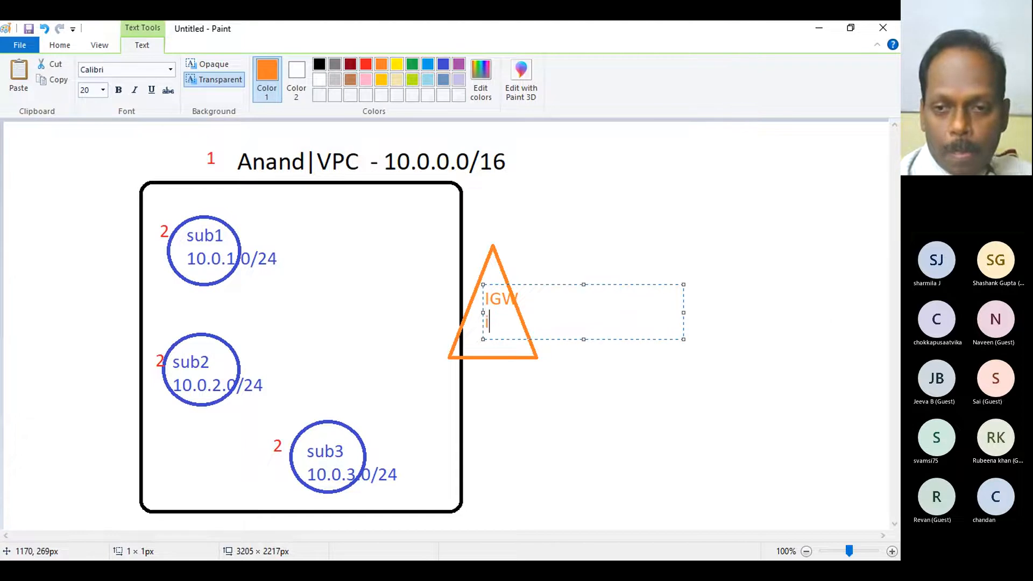
pyautogui.write('NTER')
pyautogui.press('BackSpace')
pyautogui.press('BackSpace')
pyautogui.press('BackSpace')
pyautogui.press('BackSpace')
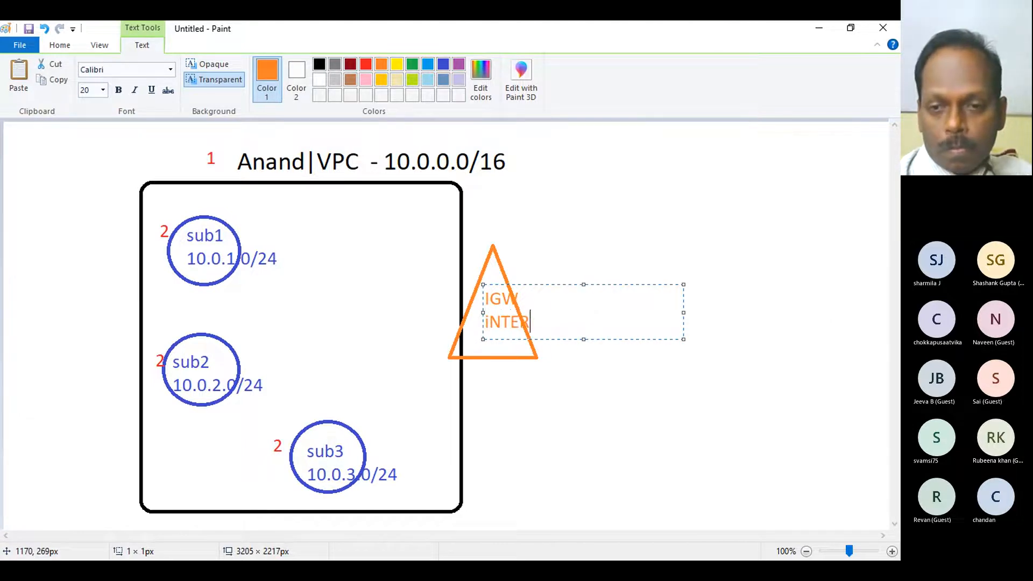
pyautogui.write('nte')
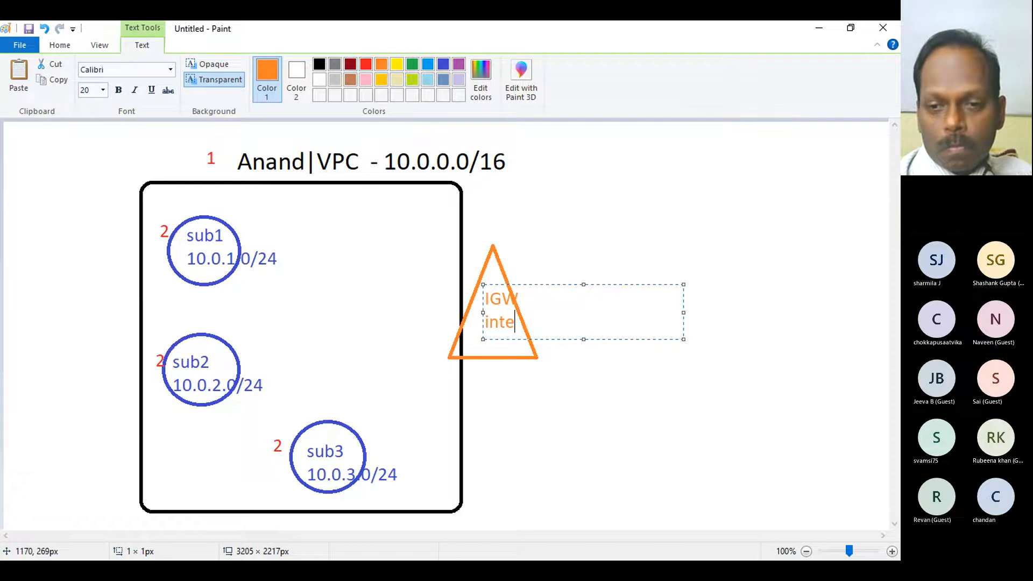
pyautogui.write('rnet gateway')
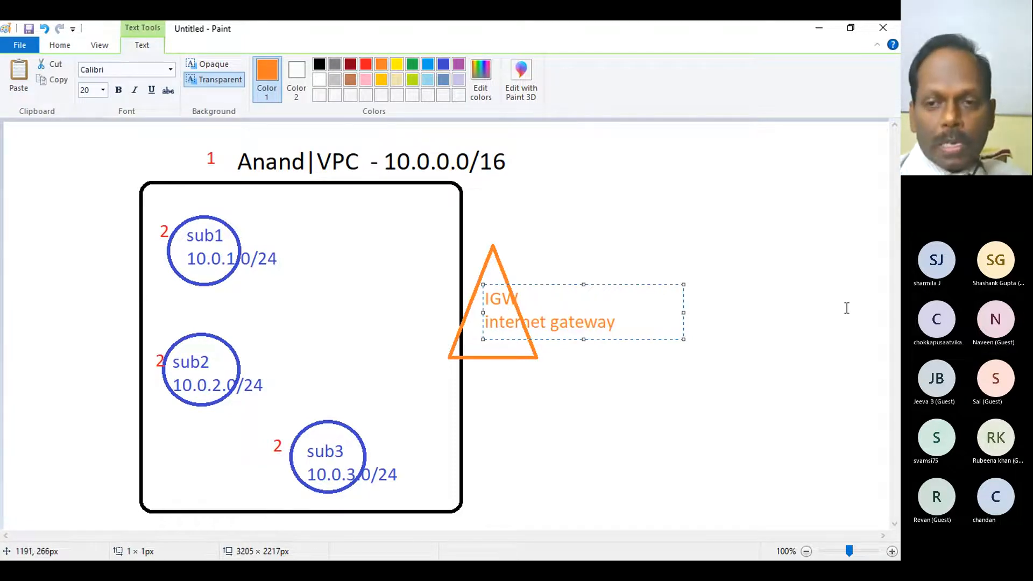
pyautogui.click(689, 399)
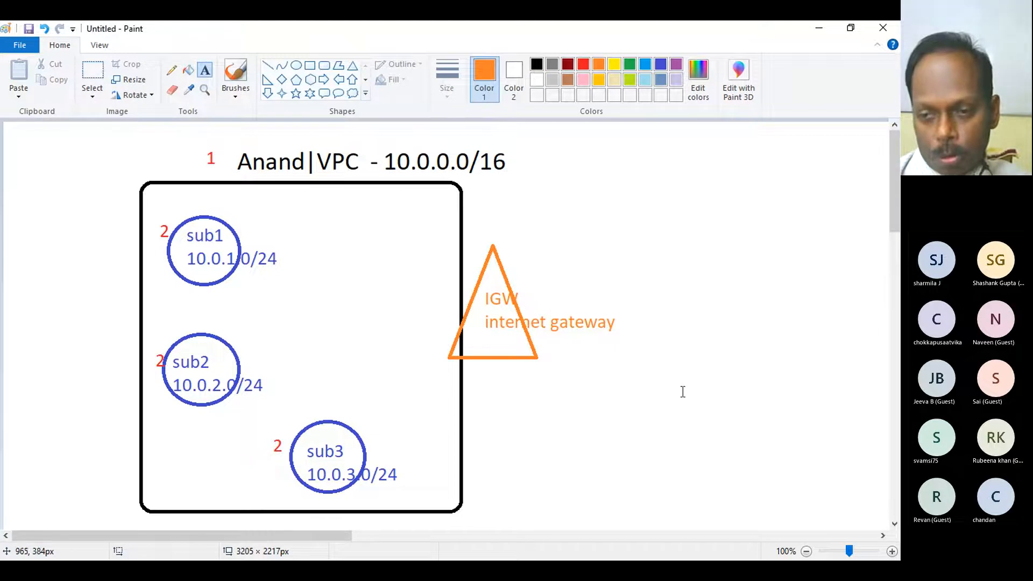
# - Draw three orange rounded rectangles stacked to the right of the internet gateway, and recolor the uppermost one, about 87 × 61 px, red
pyautogui.click(297, 66)
pyautogui.click(324, 65)
pyautogui.moveTo(678, 414); pyautogui.dragTo(744, 464)
pyautogui.moveTo(666, 338); pyautogui.dragTo(713, 383)
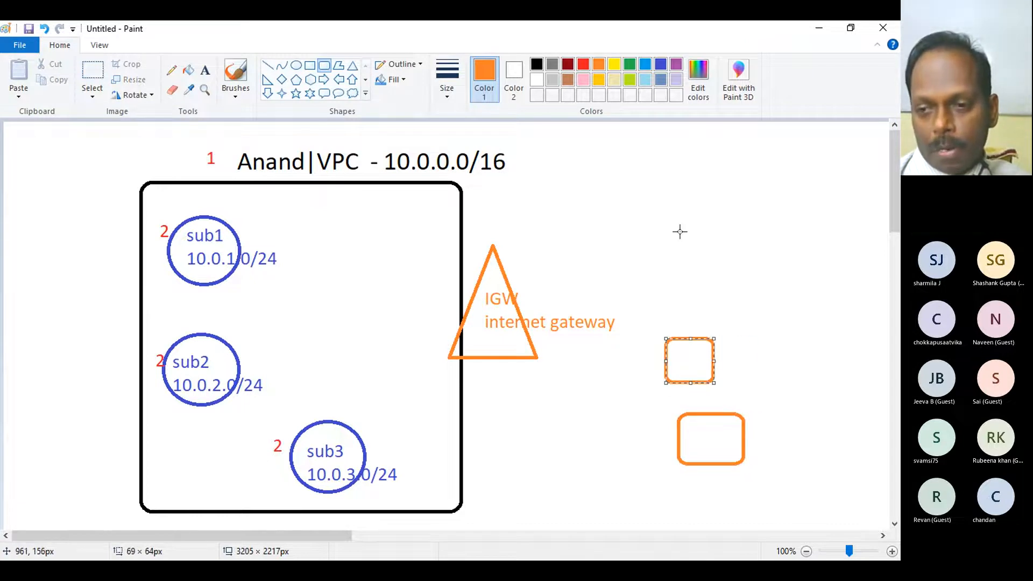
pyautogui.moveTo(670, 261); pyautogui.dragTo(731, 305)
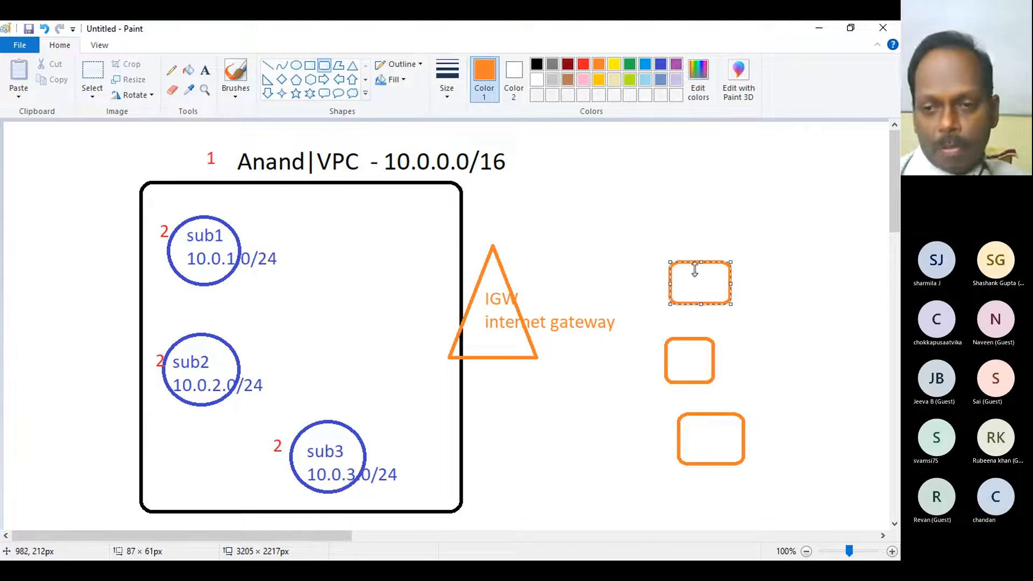
pyautogui.click(581, 65)
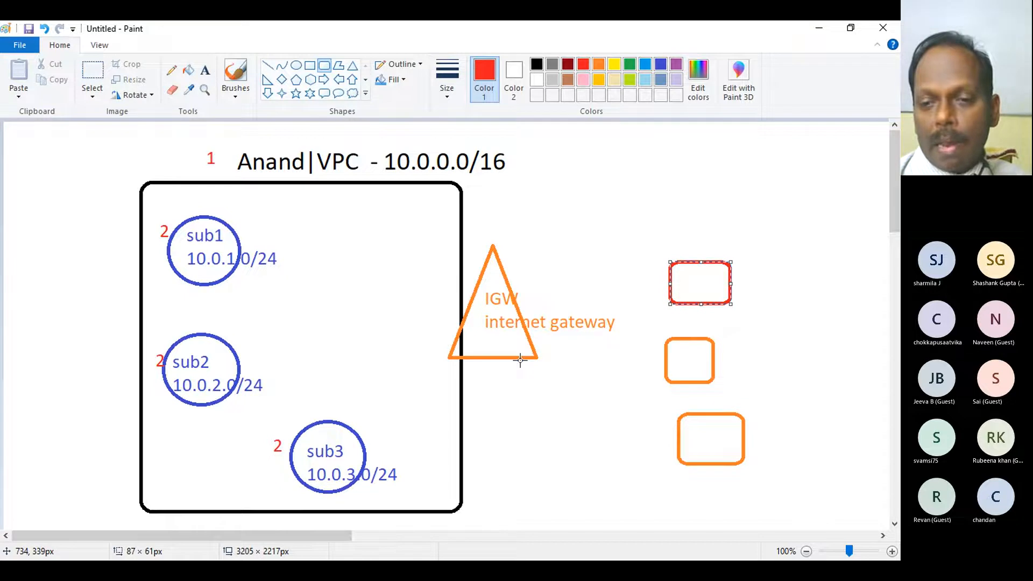
pyautogui.moveTo(520, 358); pyautogui.dragTo(579, 392)
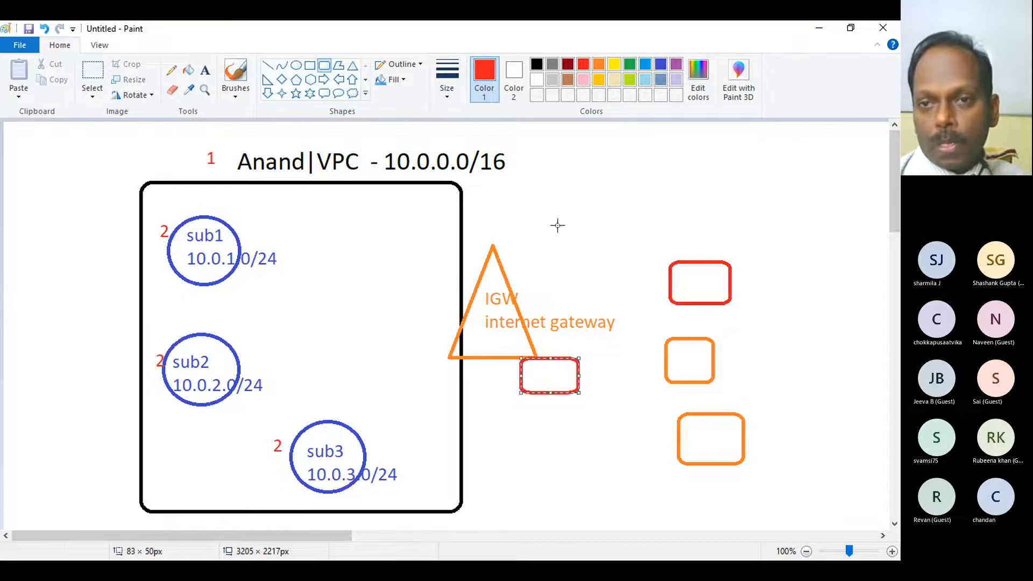
pyautogui.press('Delete')
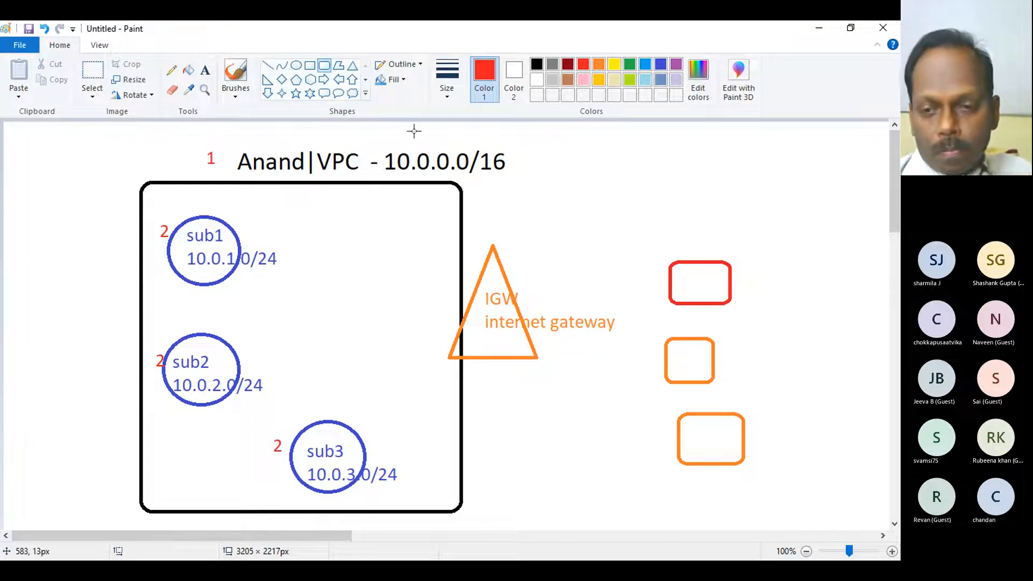
# - Draw two red straight lines connecting the gateway triangle's lower right corner to the middle and lower orange rectangles
pyautogui.click(268, 65)
pyautogui.moveTo(525, 359); pyautogui.dragTo(683, 429)
pyautogui.moveTo(531, 346)
pyautogui.mouseDown()
pyautogui.moveTo(675, 363)
pyautogui.moveTo(665, 372)
pyautogui.mouseUp()
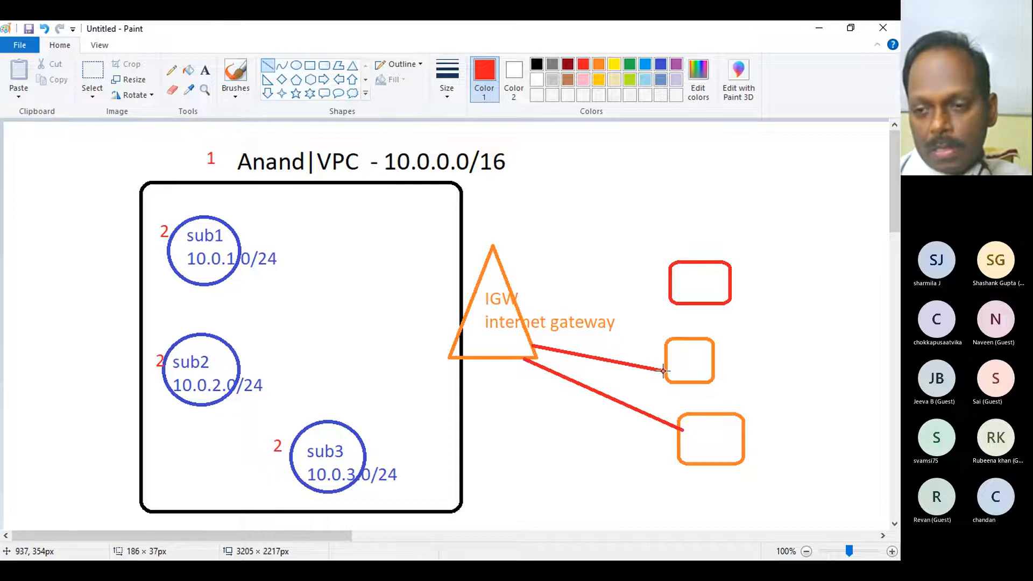
pyautogui.click(693, 435)
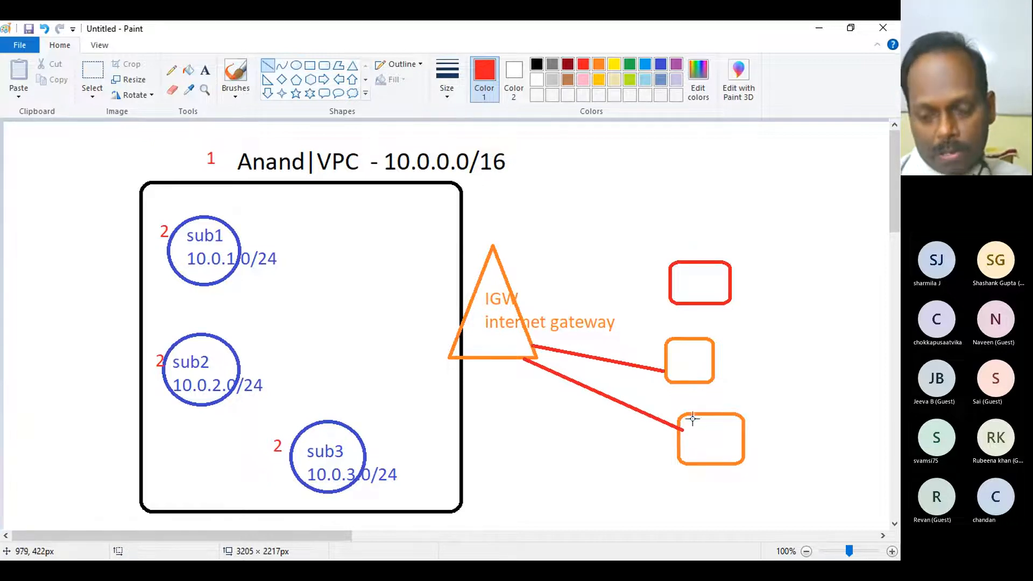
# - Add the red text label "My System (connected to Internet)" on the lower orange rectangle
pyautogui.click(204, 75)
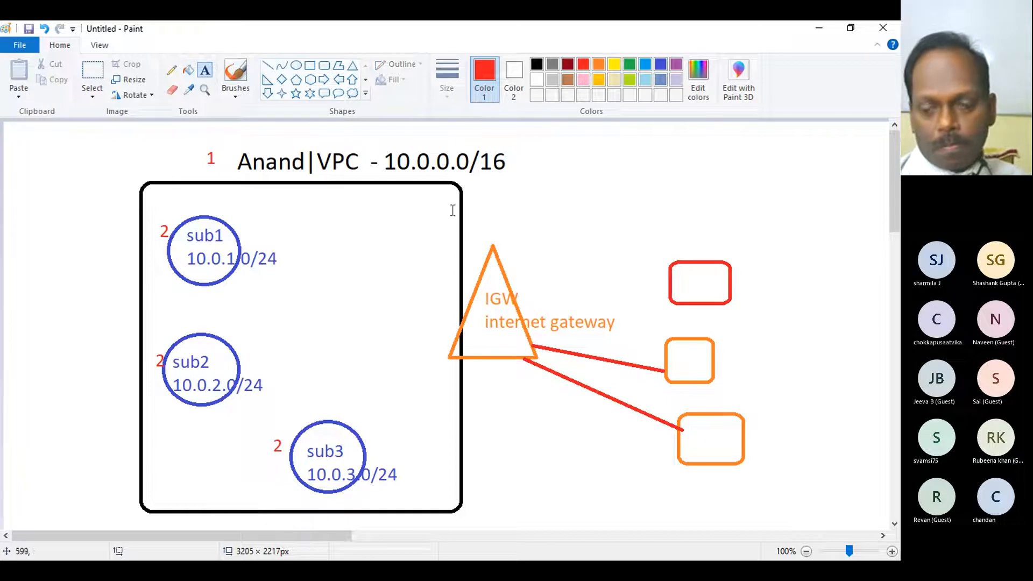
pyautogui.click(703, 422)
pyautogui.write('My System')
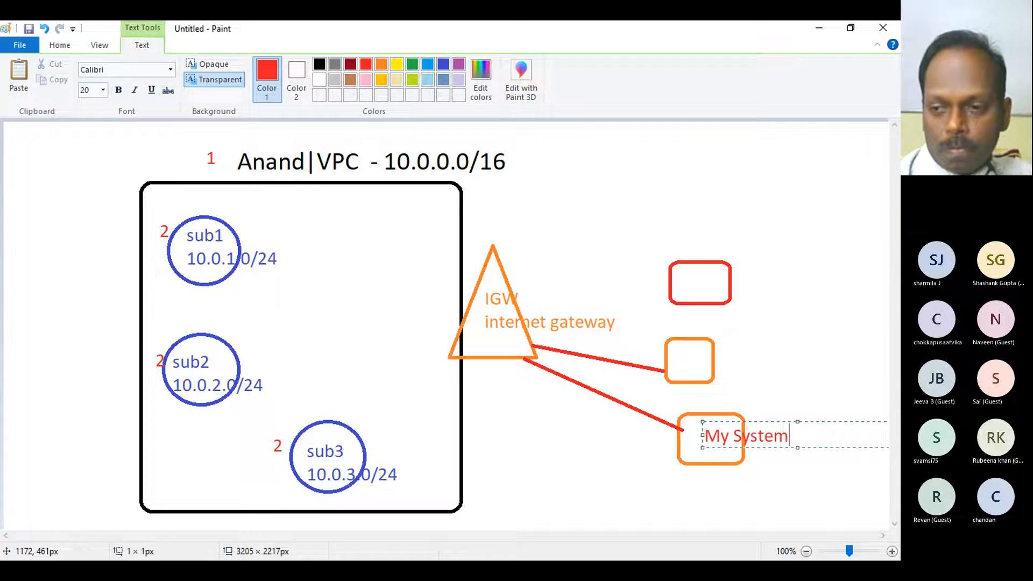
pyautogui.write(' (connecte')
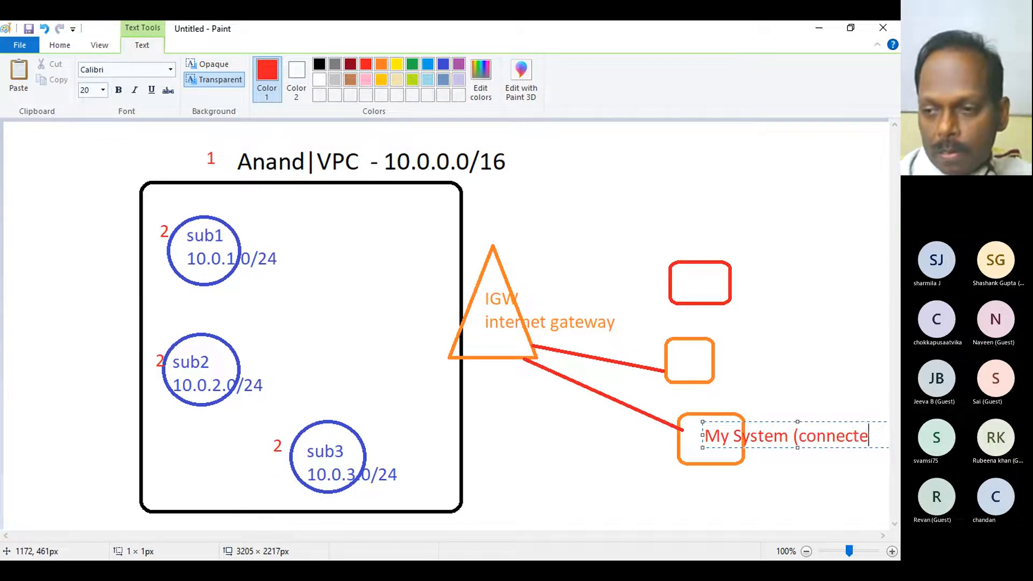
pyautogui.write('d to Internet')
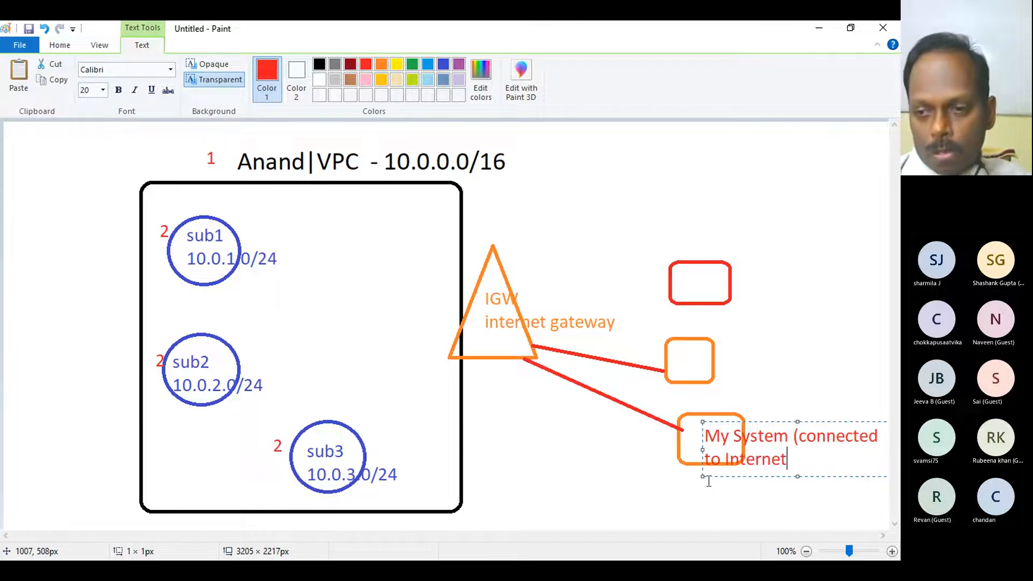
pyautogui.write(')')
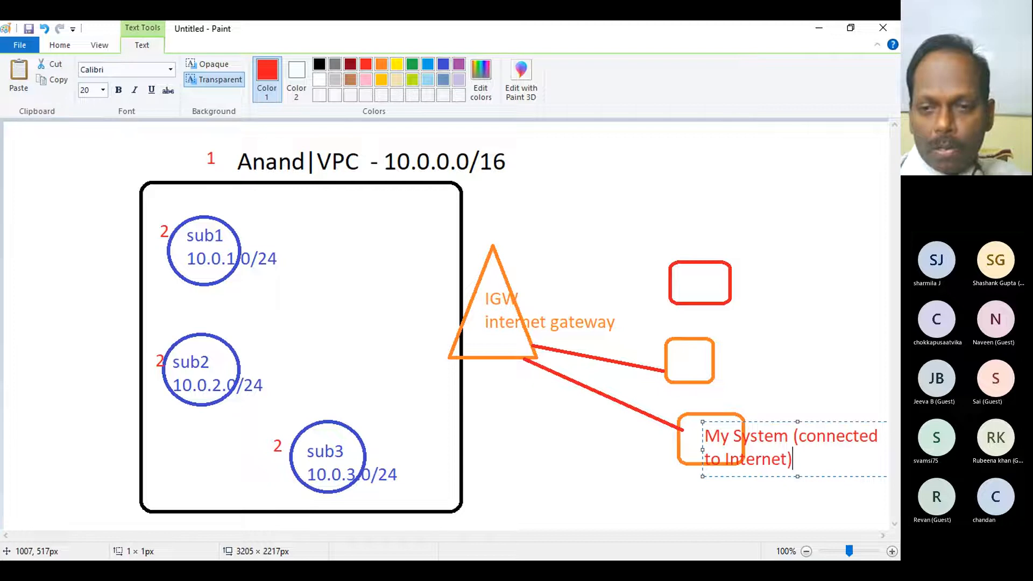
pyautogui.click(548, 446)
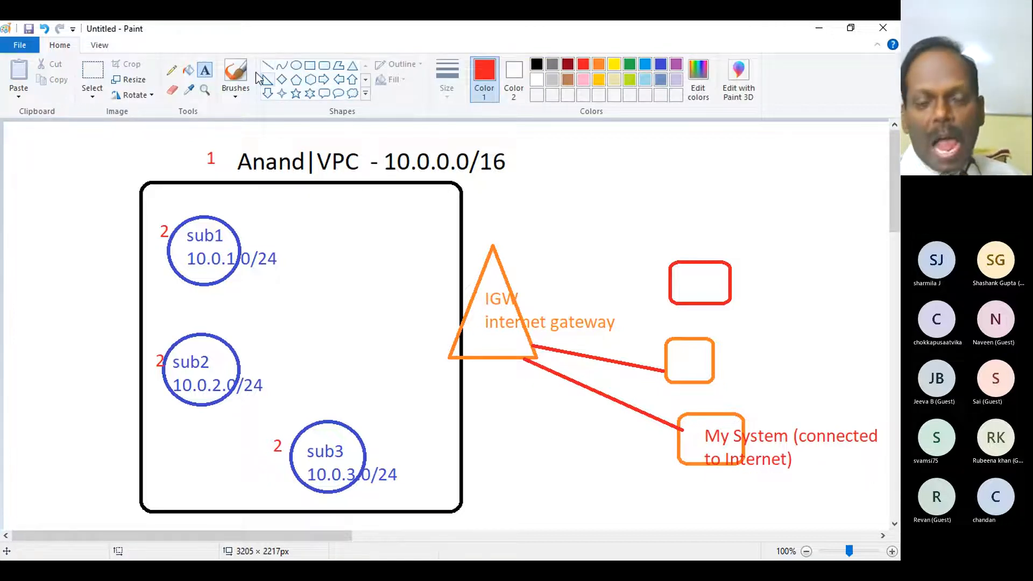
# - Draw a green ellipse about 122 × 116 px inside the VPC box, between sub1 and the internet gateway
pyautogui.click(295, 65)
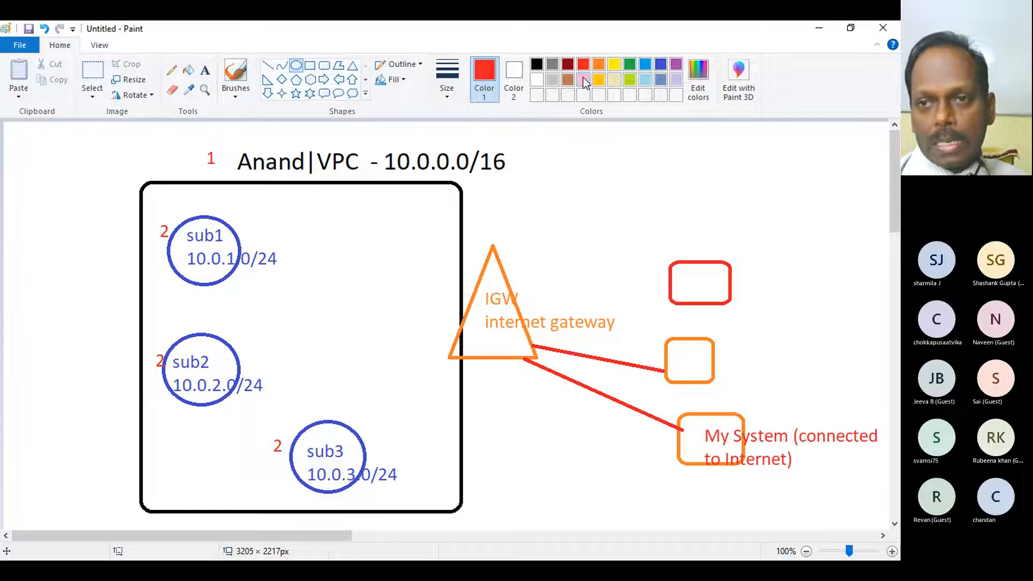
pyautogui.click(628, 64)
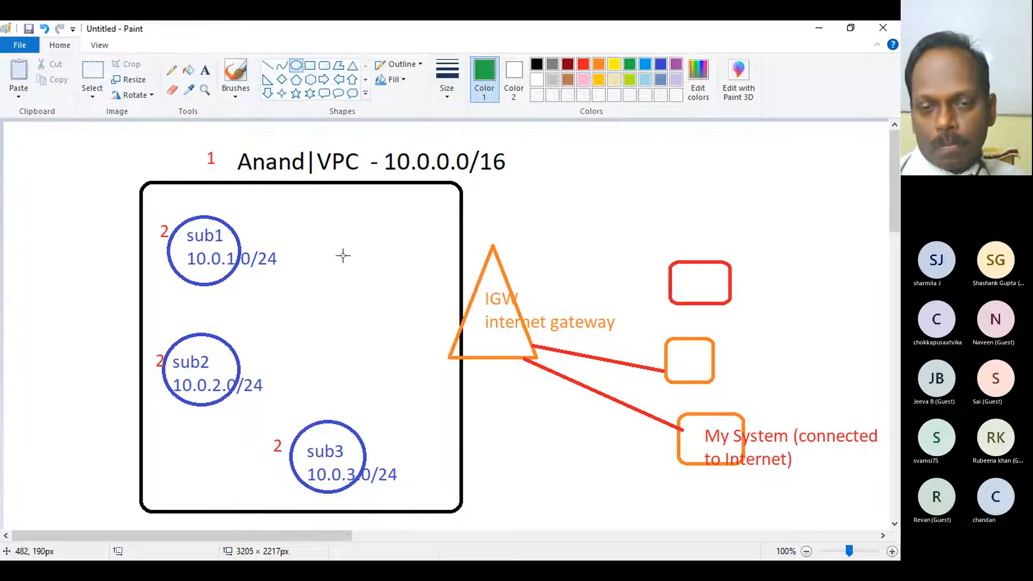
pyautogui.moveTo(344, 235); pyautogui.dragTo(429, 316)
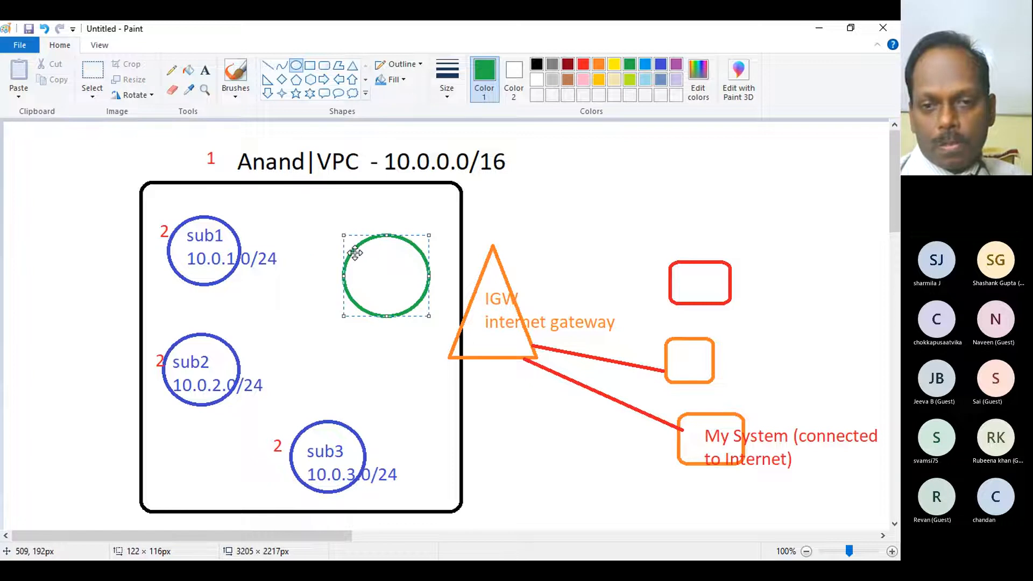
pyautogui.click(287, 132)
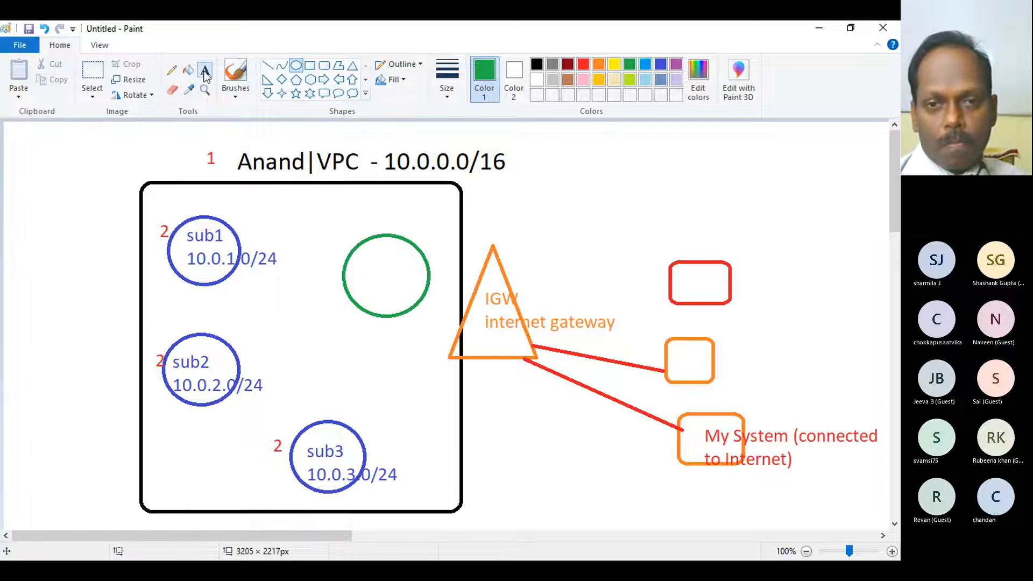
# - Label the green circle with the green text "Router"
pyautogui.click(205, 72)
pyautogui.click(359, 248)
pyautogui.write('Router')
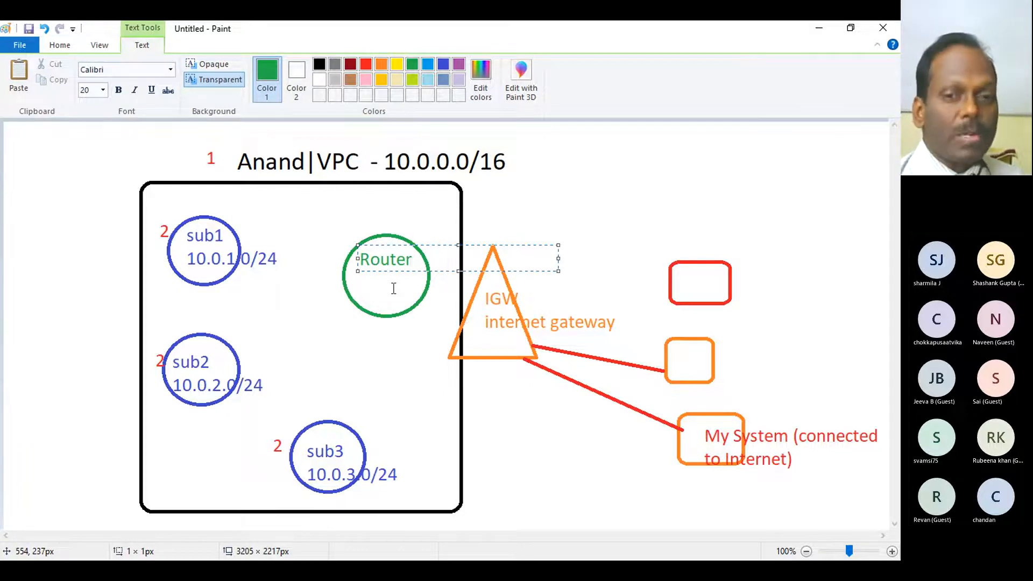
pyautogui.click(335, 253)
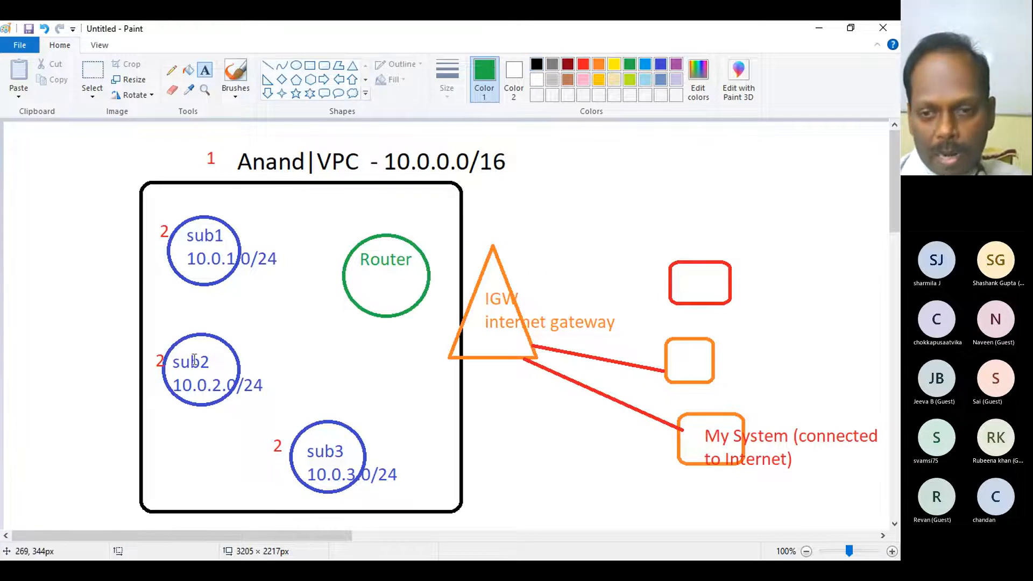
# - Add the red number "3" beside the internet gateway triangle and the red number "4" above the "Router" text in the green circle
pyautogui.click(515, 266)
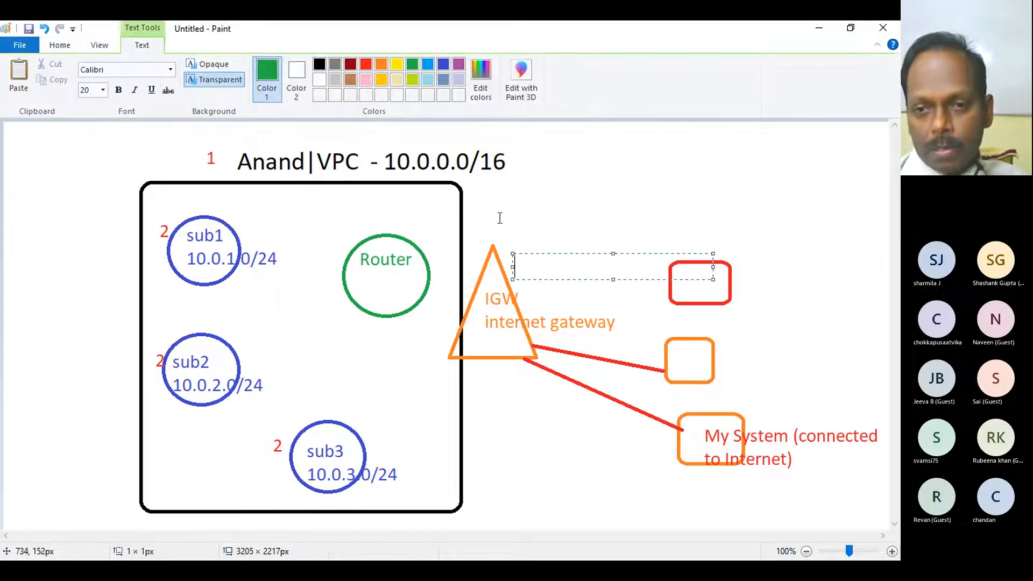
pyautogui.click(366, 64)
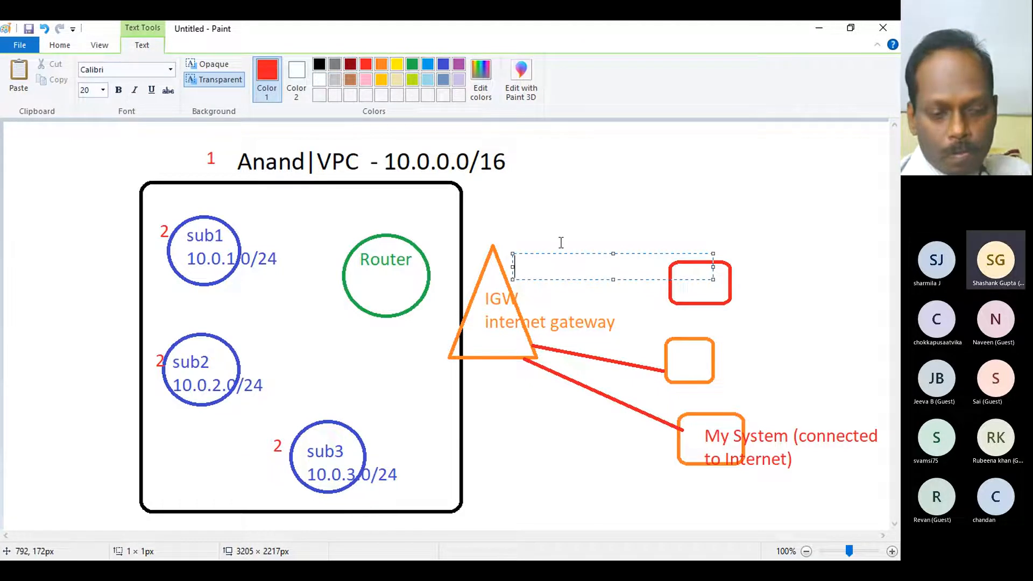
pyautogui.write('3')
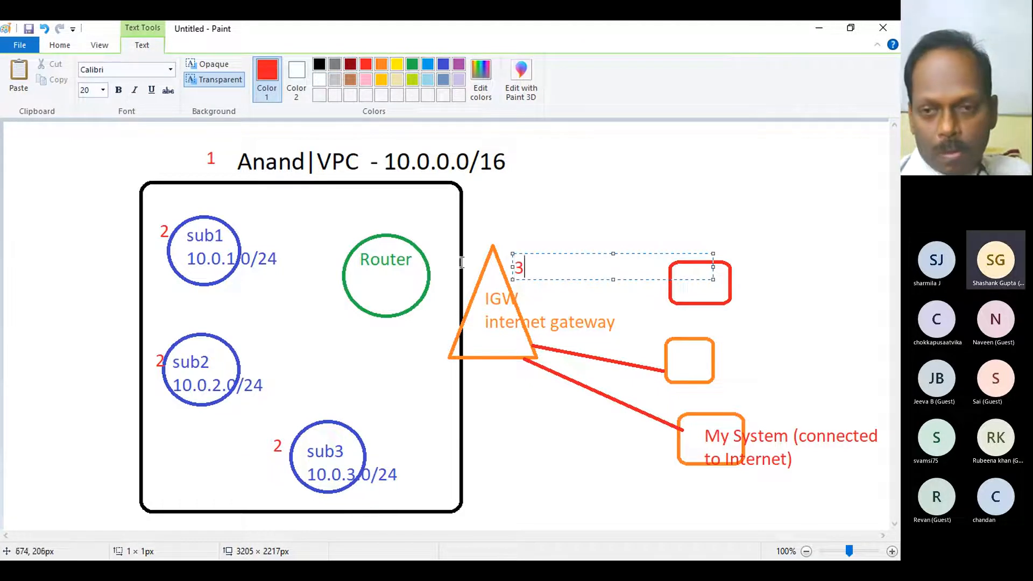
pyautogui.click(377, 246)
pyautogui.click(385, 244)
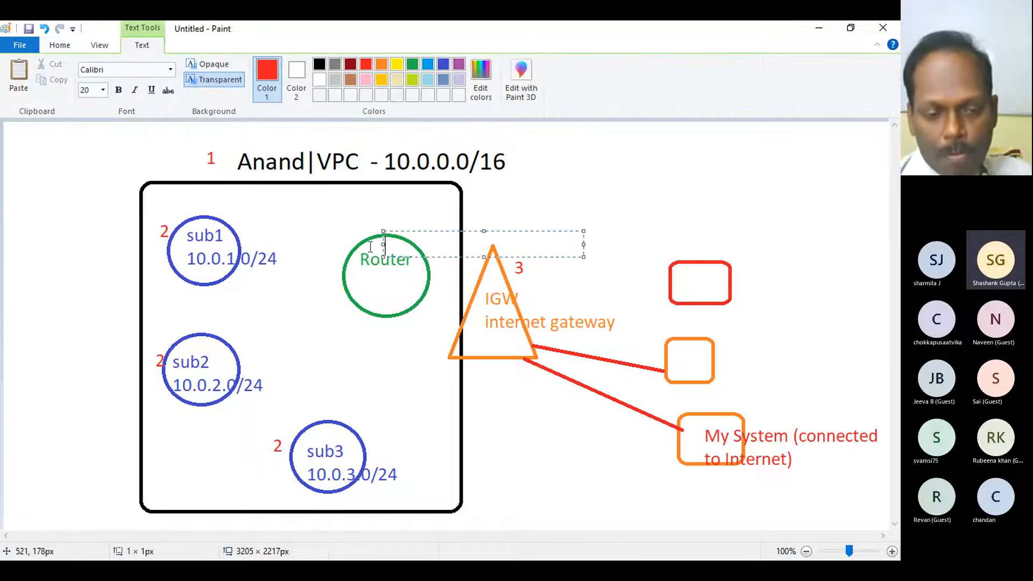
pyautogui.write('4')
pyautogui.click(369, 295)
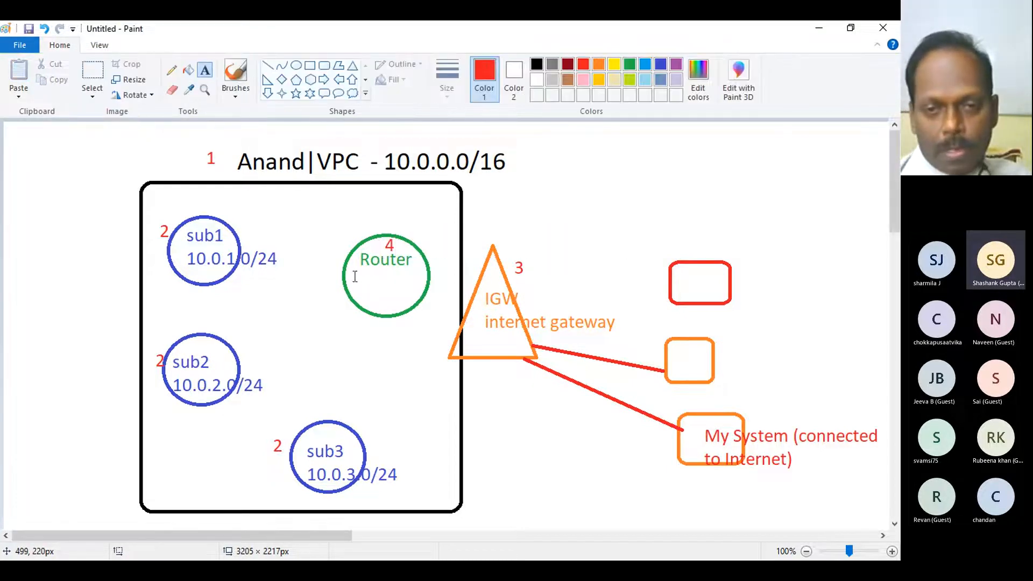
# - Draw red straight lines connecting the sub1, sub2 and sub3 circles to the Router circle, and the Router to the gateway triangle
pyautogui.click(267, 66)
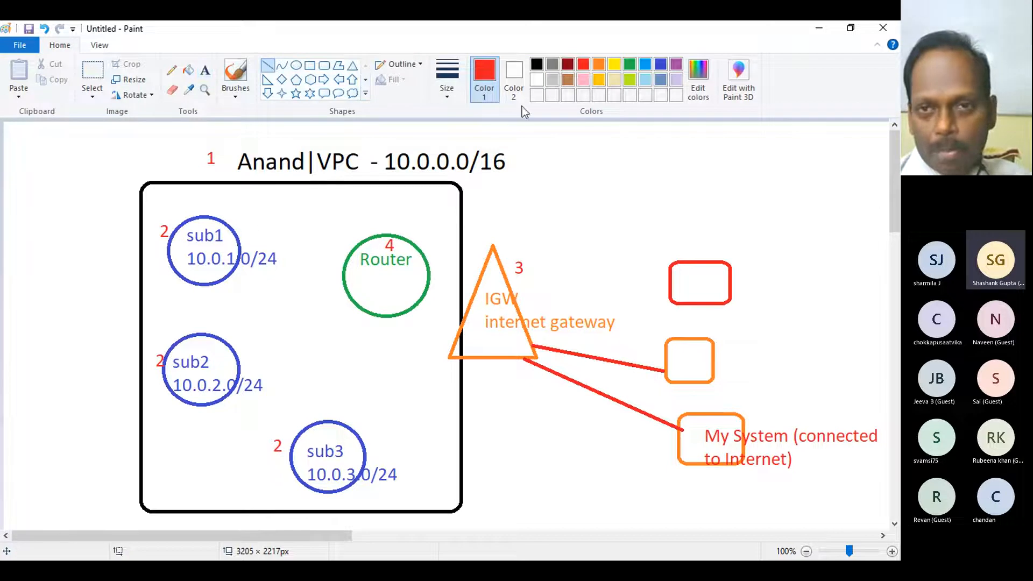
pyautogui.moveTo(241, 245); pyautogui.dragTo(344, 263)
pyautogui.moveTo(237, 364)
pyautogui.mouseDown()
pyautogui.moveTo(348, 295)
pyautogui.moveTo(370, 357)
pyautogui.moveTo(337, 420)
pyautogui.mouseUp()
pyautogui.moveTo(427, 291); pyautogui.dragTo(461, 326)
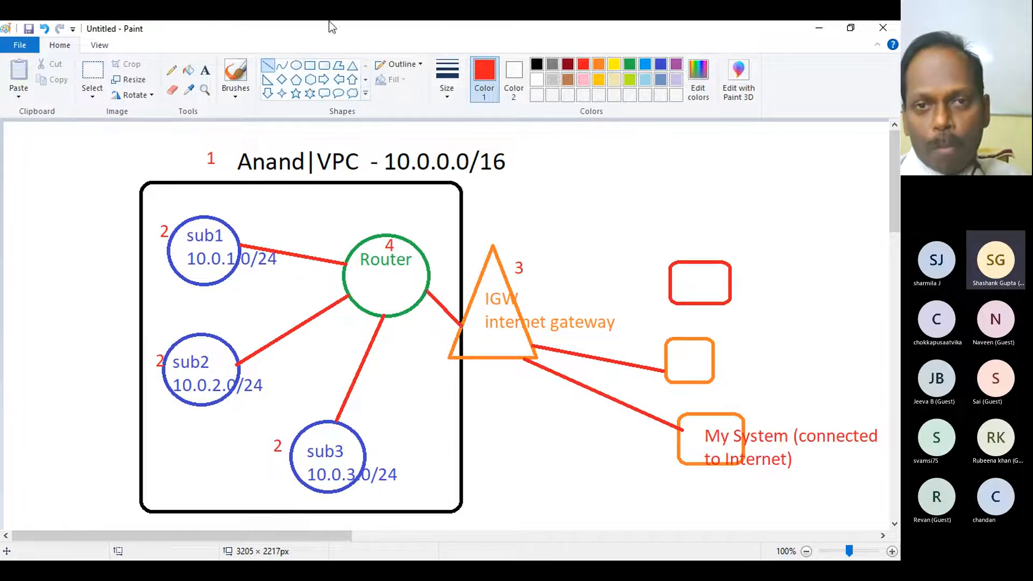
# - Label the red rectangle with the red text "Company", and select the Line tool with orange as the drawing colour
pyautogui.click(205, 70)
pyautogui.click(682, 260)
pyautogui.write('mpany')
pyautogui.press('Return')
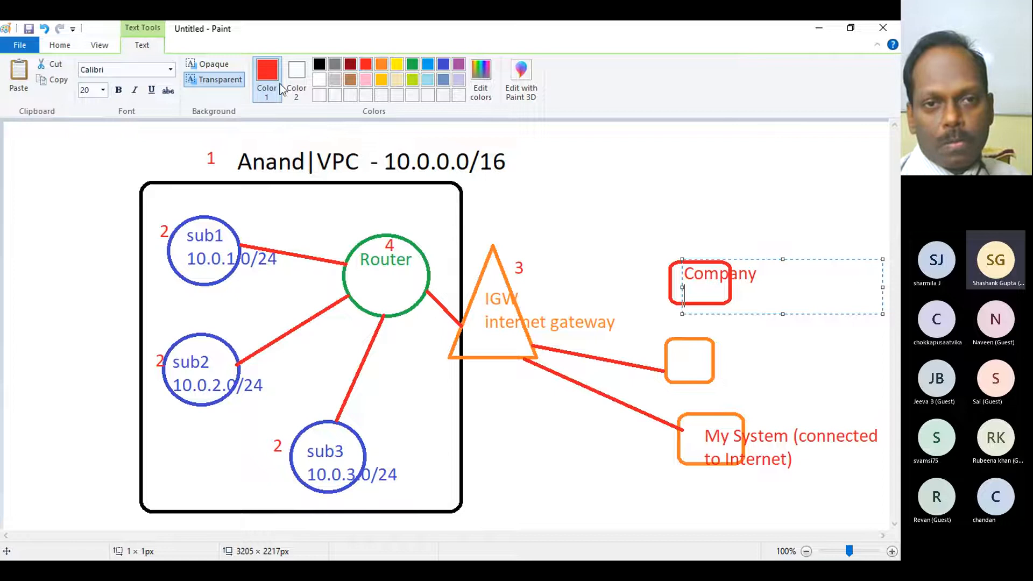
pyautogui.click(381, 65)
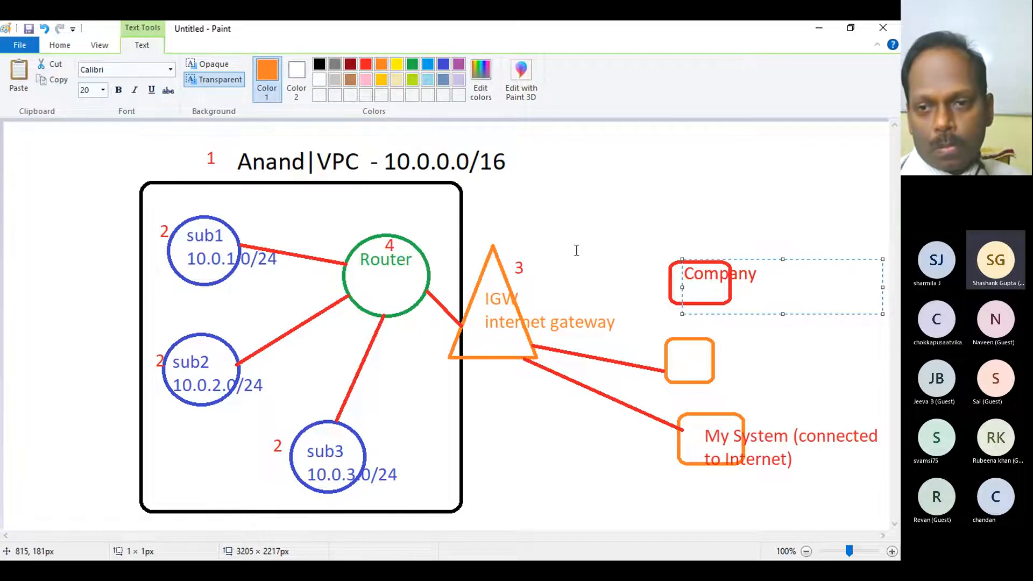
pyautogui.click(479, 196)
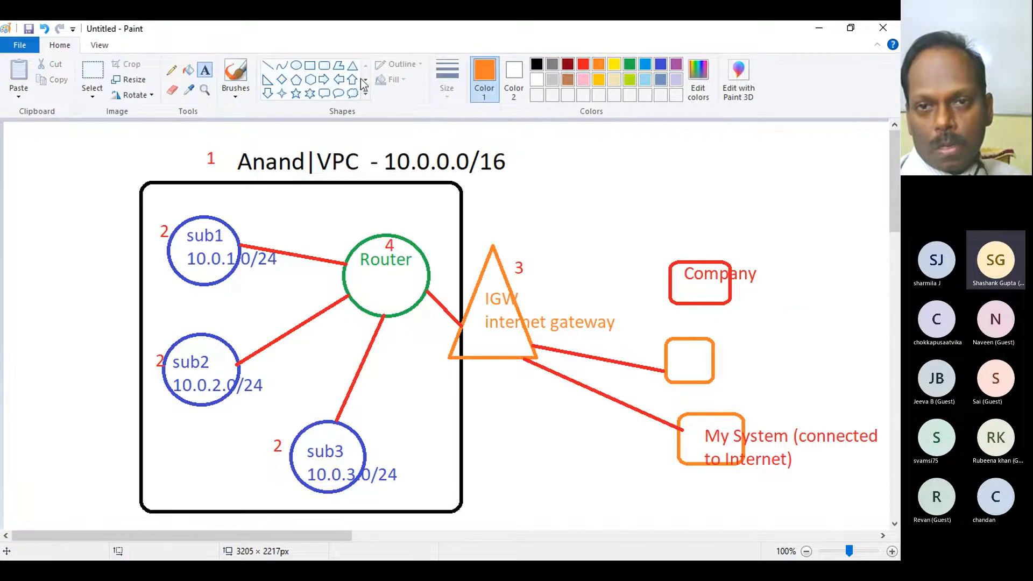
pyautogui.click(269, 68)
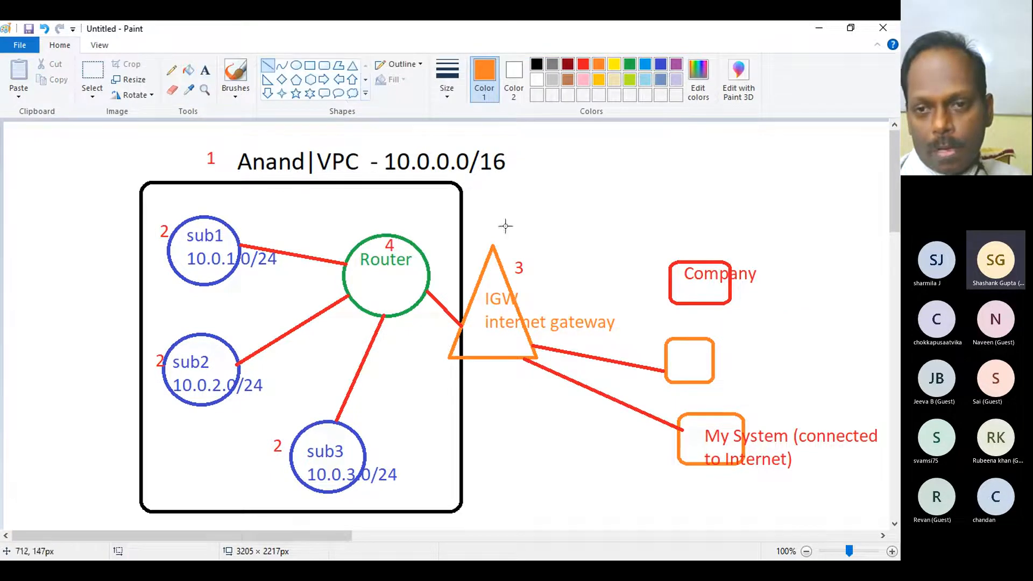
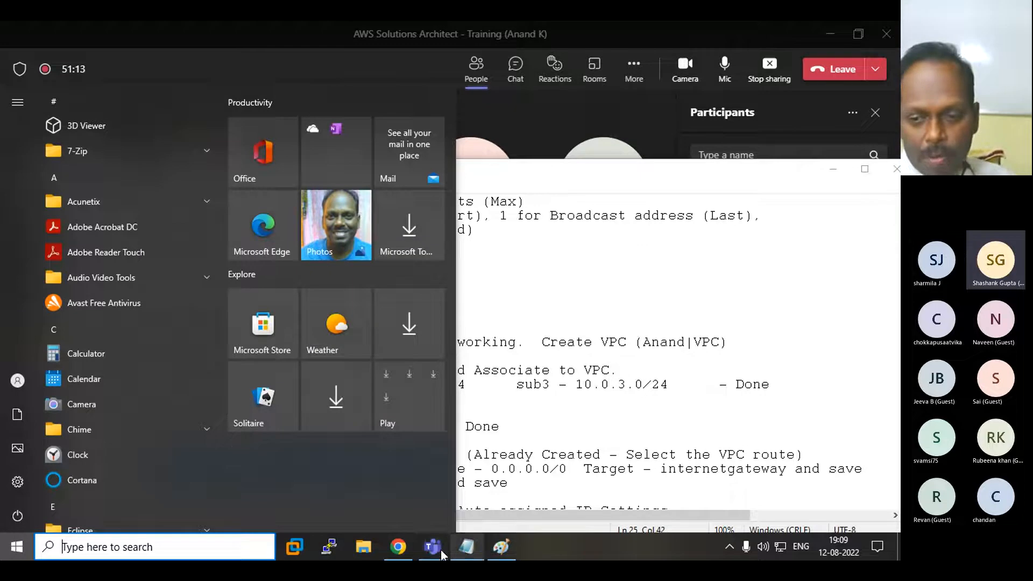
# - Switch to the AWS console in Chrome, open the VPC route tables list and select route table rtb-0595f9fe3c9dfae1b
pyautogui.moveTo(441, 550)
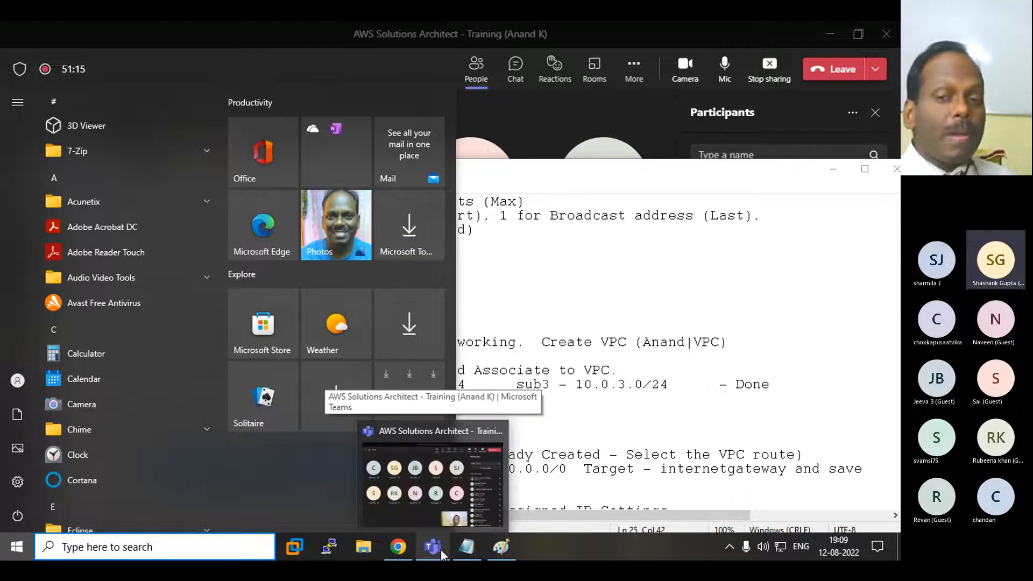
pyautogui.click(402, 548)
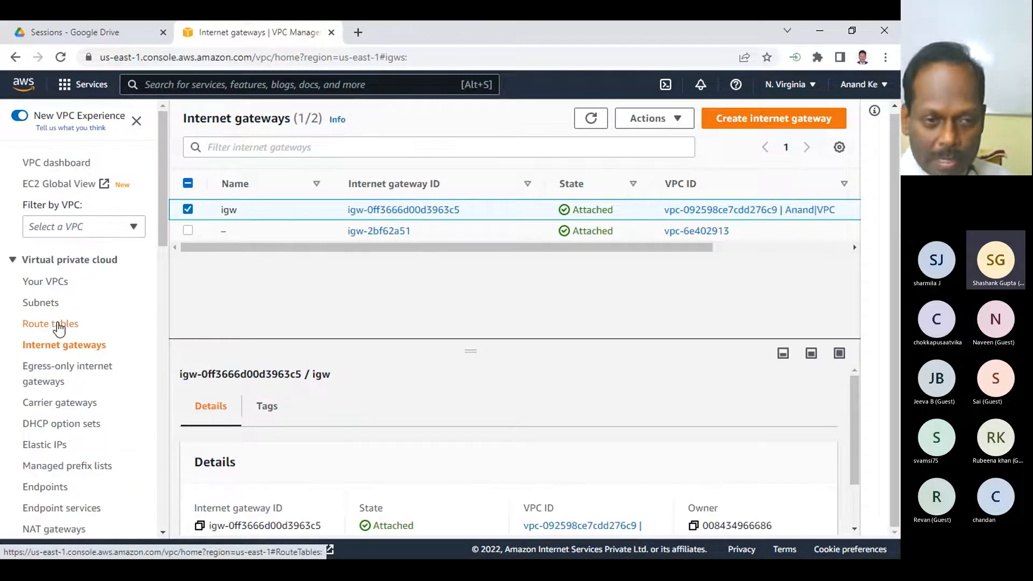
pyautogui.click(59, 326)
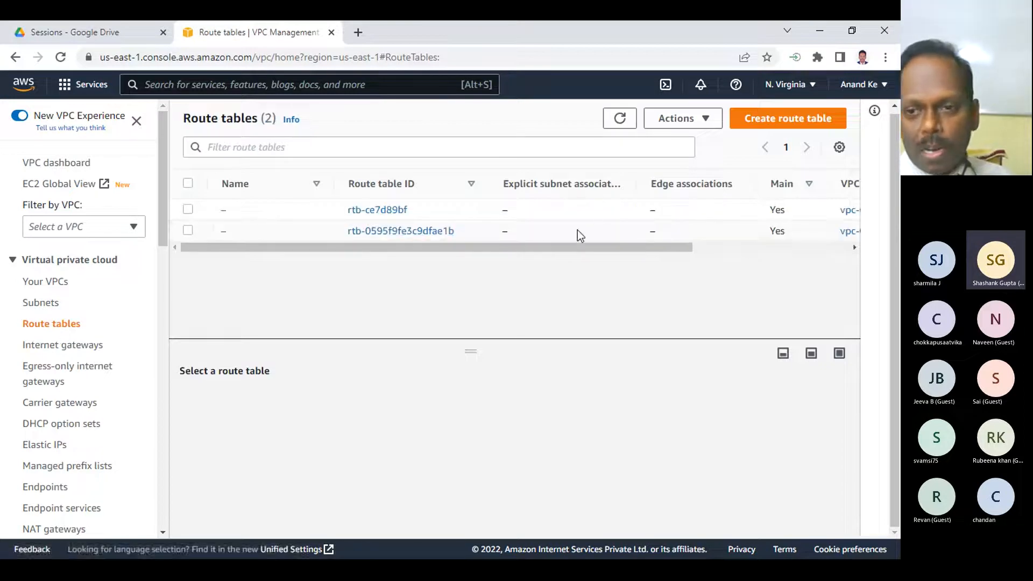
pyautogui.moveTo(577, 249); pyautogui.dragTo(454, 255)
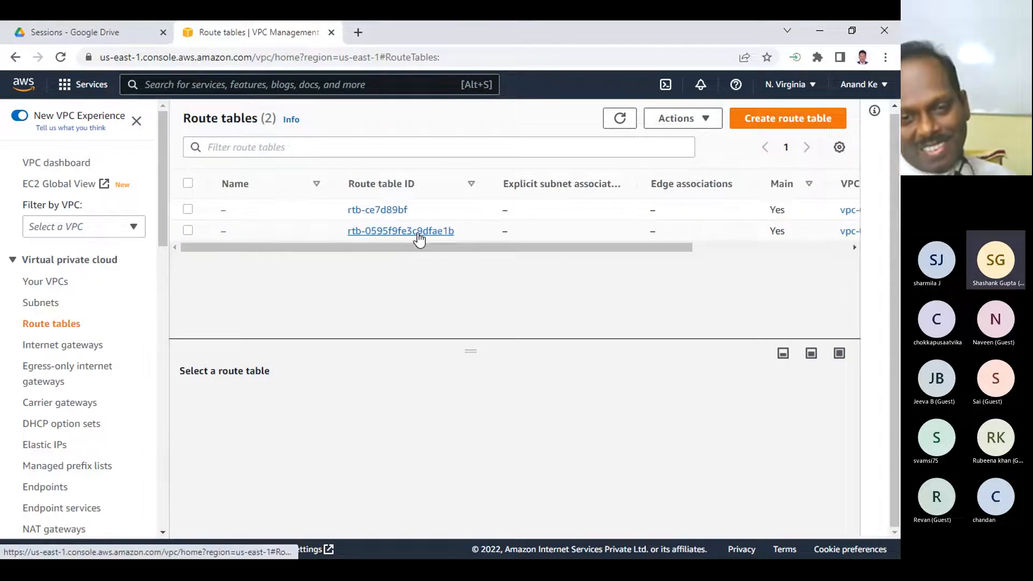
pyautogui.moveTo(611, 249); pyautogui.dragTo(801, 255)
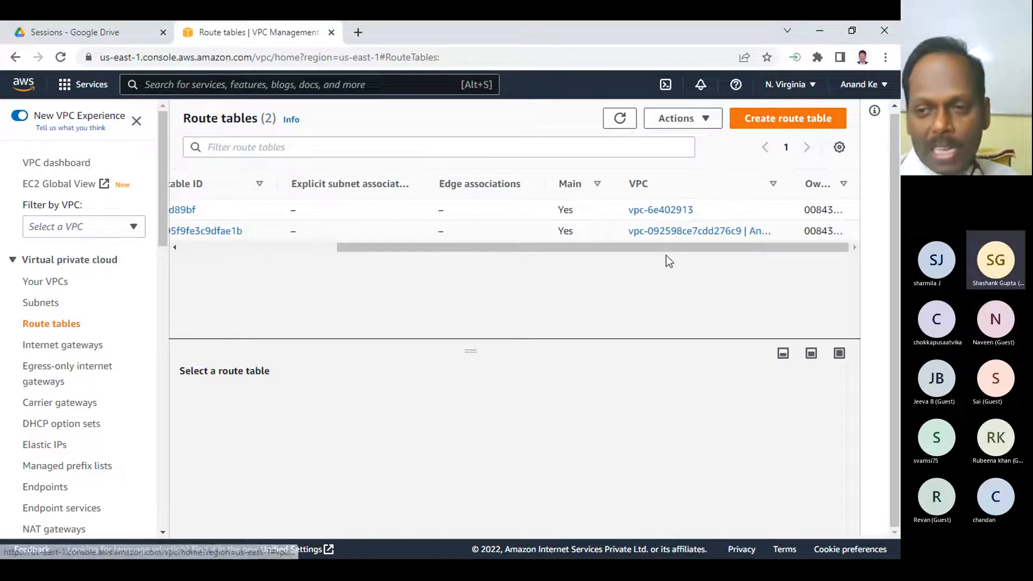
pyautogui.moveTo(667, 251); pyautogui.dragTo(353, 254)
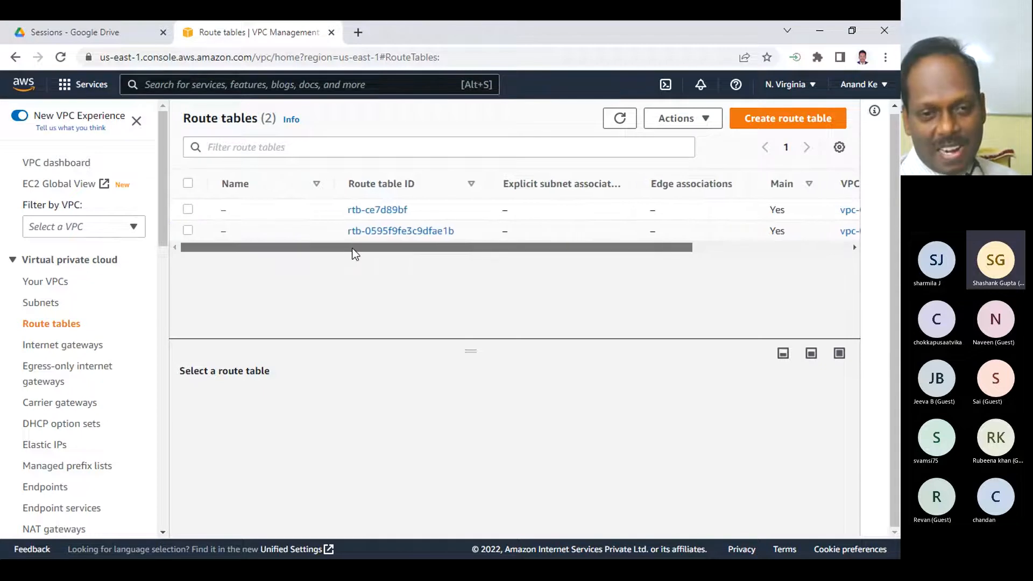
pyautogui.click(187, 232)
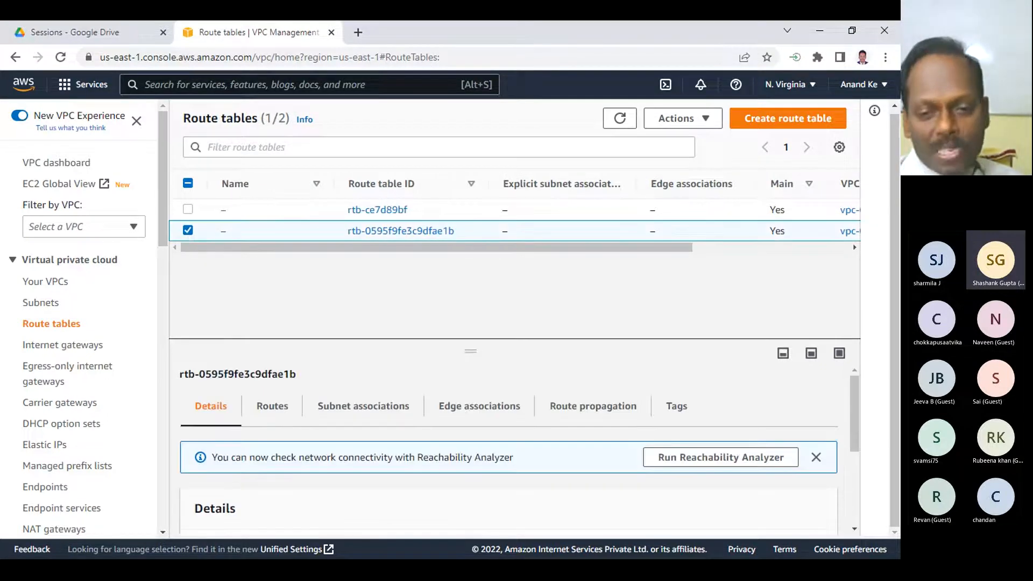
# - Bring up the network diagram in Paint, and return to the route tables page in Chrome
pyautogui.press('super')
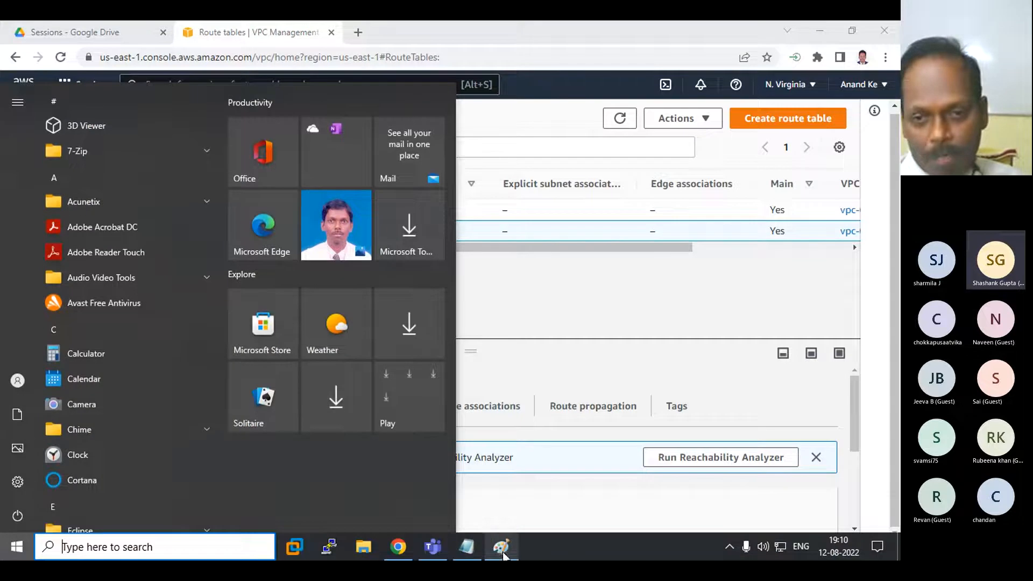
pyautogui.click(503, 551)
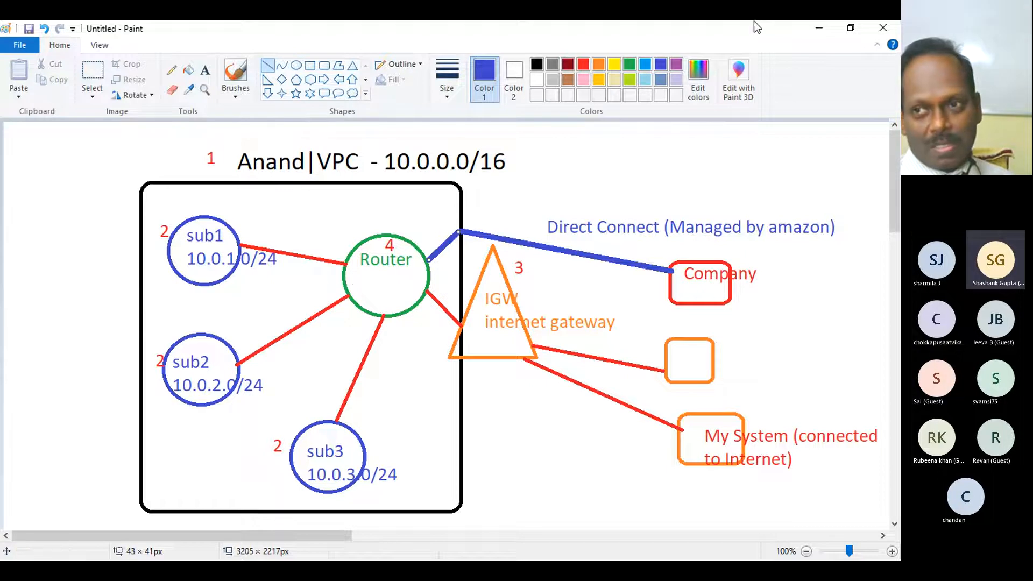
pyautogui.click(815, 30)
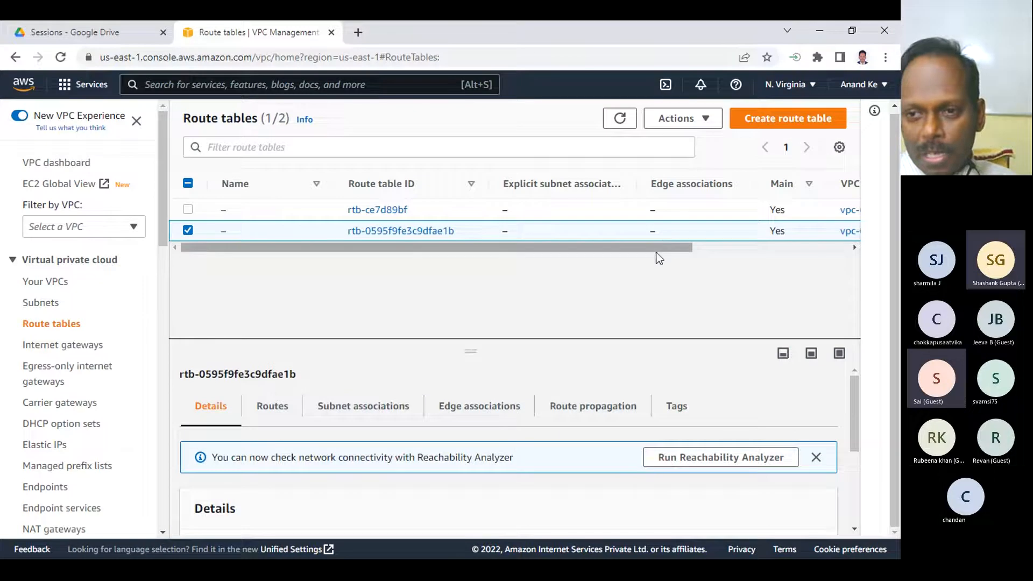
# - Widen the VPC column of the route tables list to fit the full VPC name, and enlarge the details pane below
pyautogui.moveTo(660, 248); pyautogui.dragTo(789, 248)
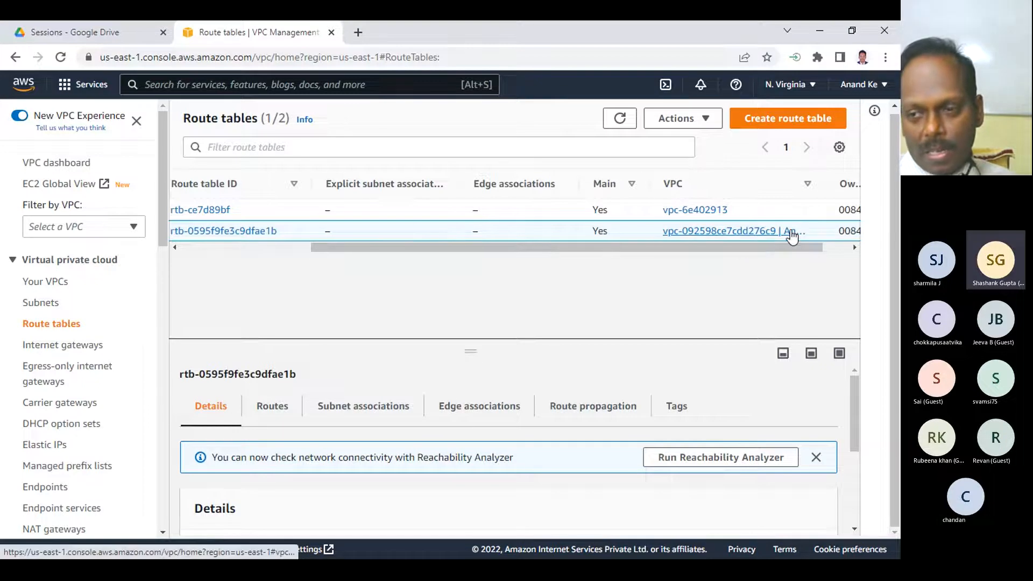
pyautogui.moveTo(788, 247); pyautogui.dragTo(822, 249)
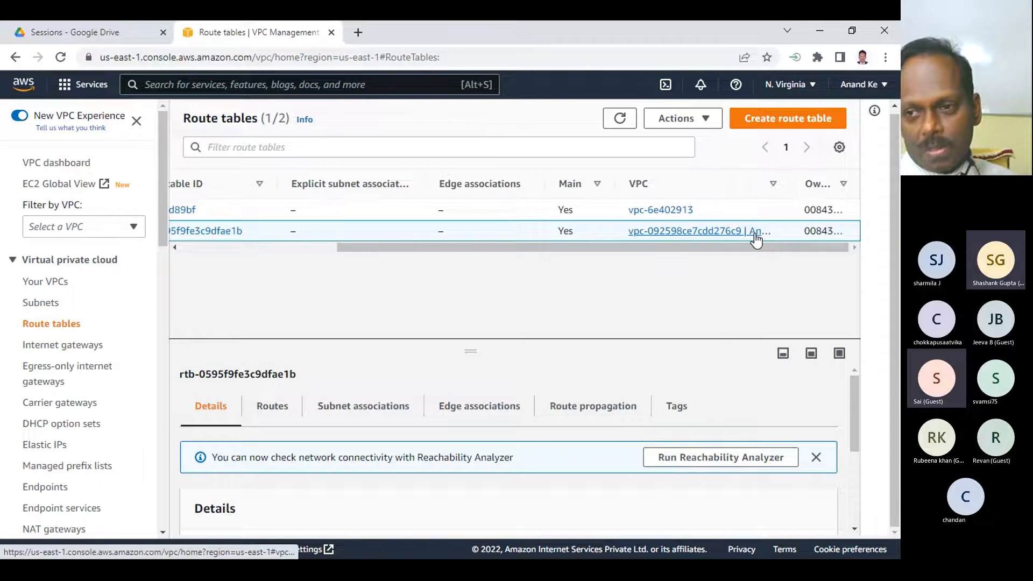
pyautogui.moveTo(792, 183); pyautogui.dragTo(825, 185)
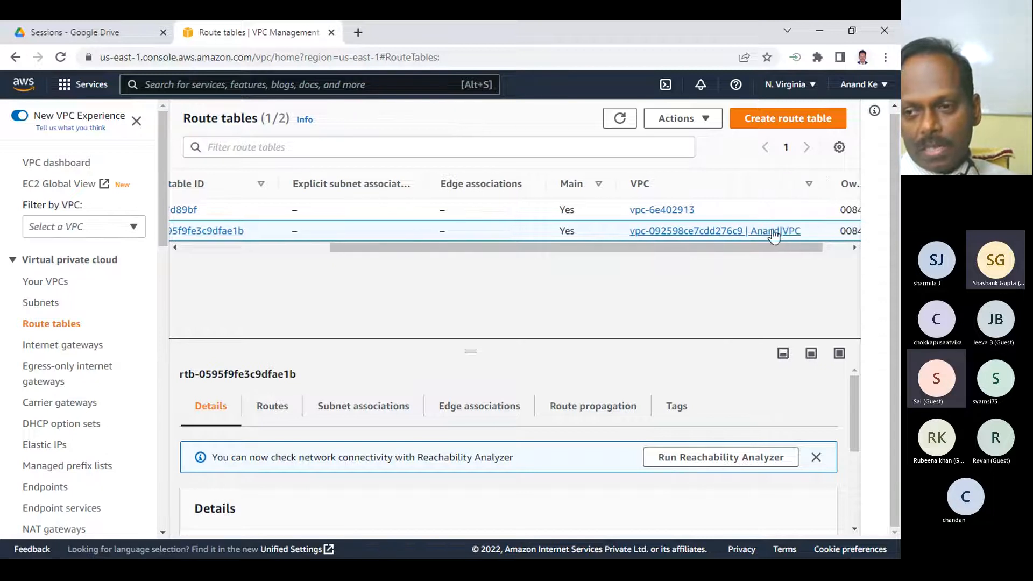
pyautogui.moveTo(570, 246); pyautogui.dragTo(297, 248)
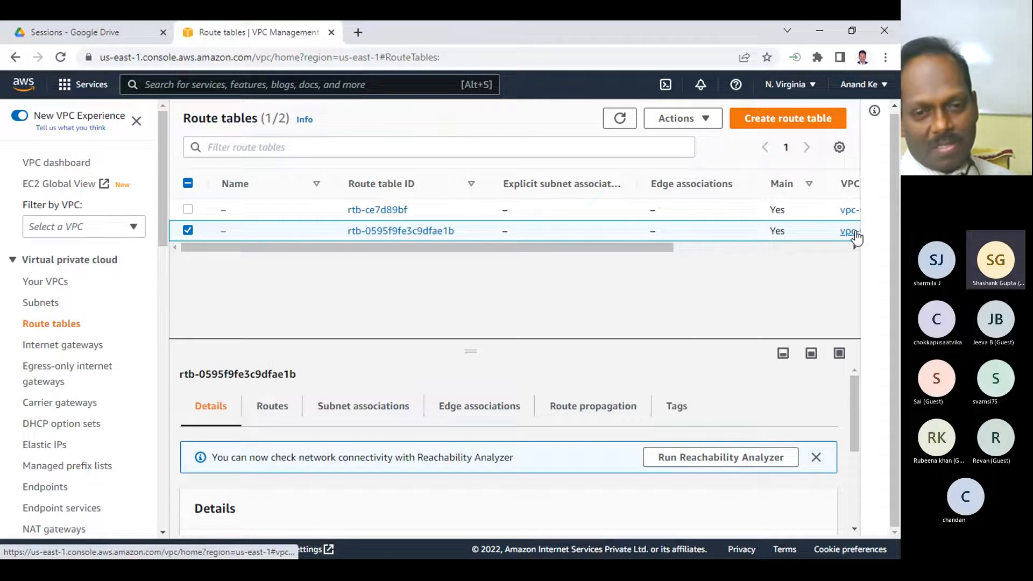
pyautogui.moveTo(467, 351); pyautogui.dragTo(469, 278)
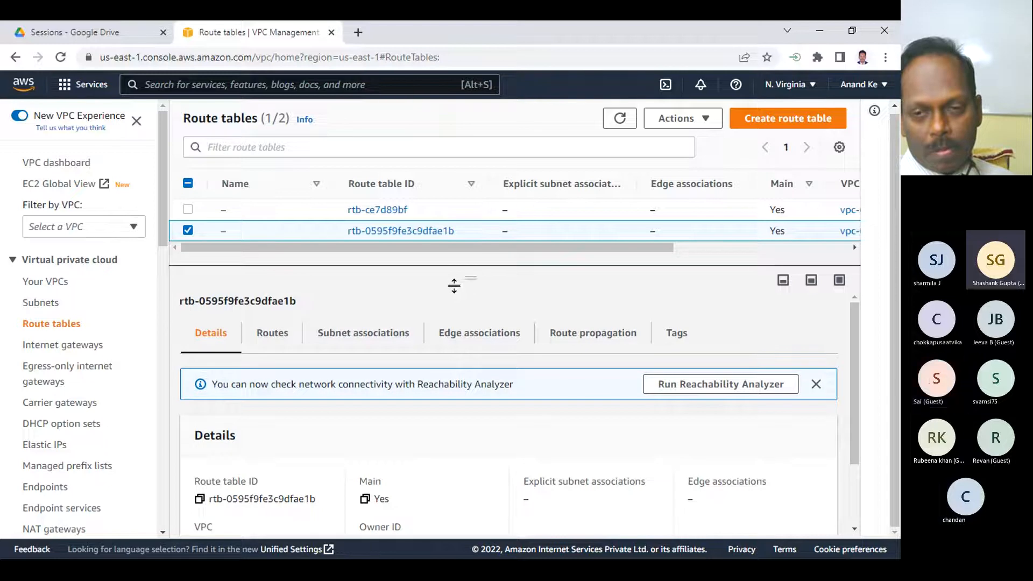
pyautogui.moveTo(531, 248); pyautogui.dragTo(348, 249)
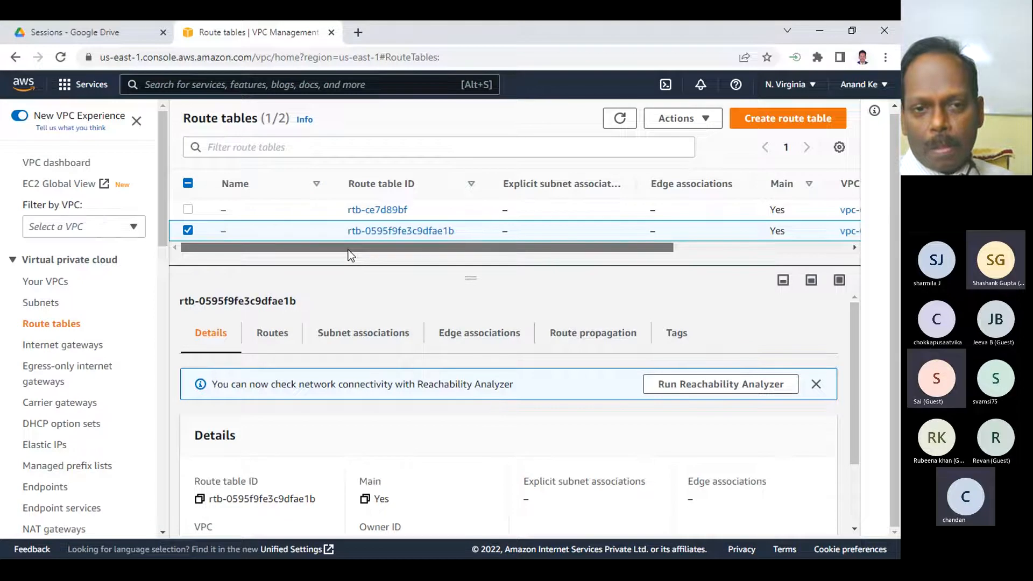
# - Examine the actions available for the selected route table, its associated VPC and its details
pyautogui.click(708, 119)
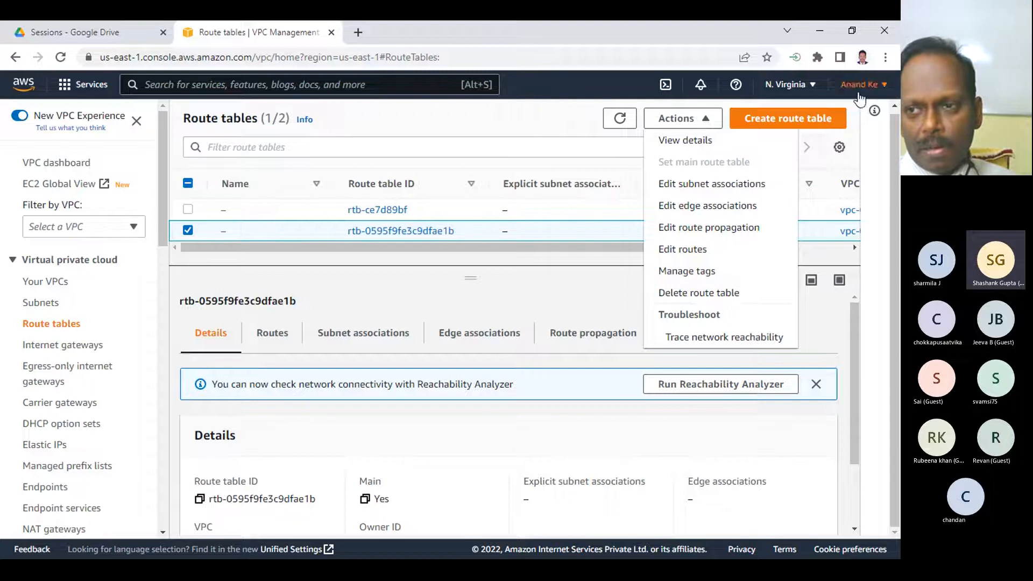
pyautogui.click(399, 133)
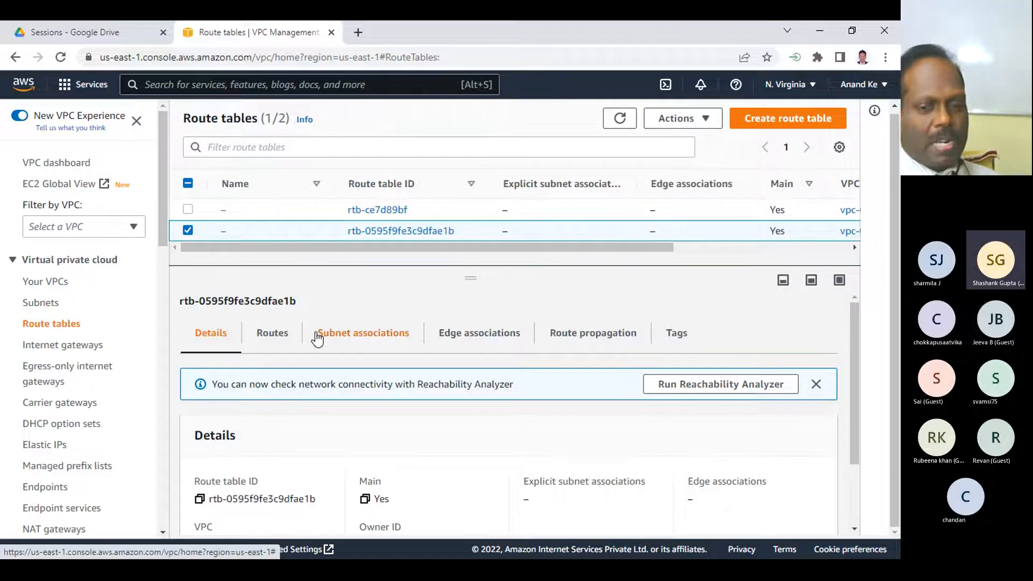
pyautogui.moveTo(470, 277)
pyautogui.mouseDown()
pyautogui.moveTo(470, 266)
pyautogui.moveTo(469, 283)
pyautogui.mouseUp()
pyautogui.moveTo(410, 247); pyautogui.dragTo(585, 253)
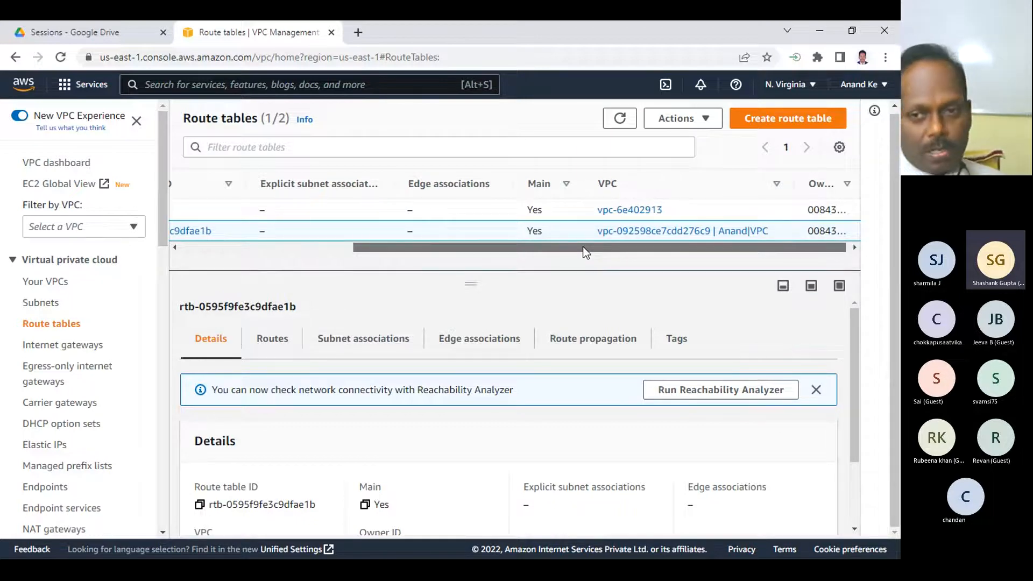
pyautogui.moveTo(581, 248); pyautogui.dragTo(215, 251)
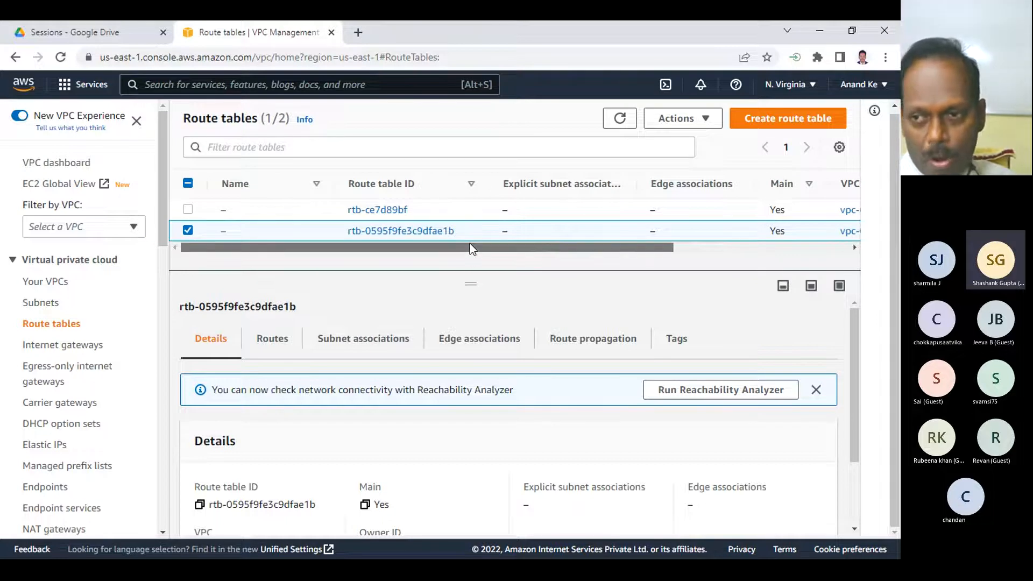
pyautogui.moveTo(470, 243); pyautogui.dragTo(645, 248)
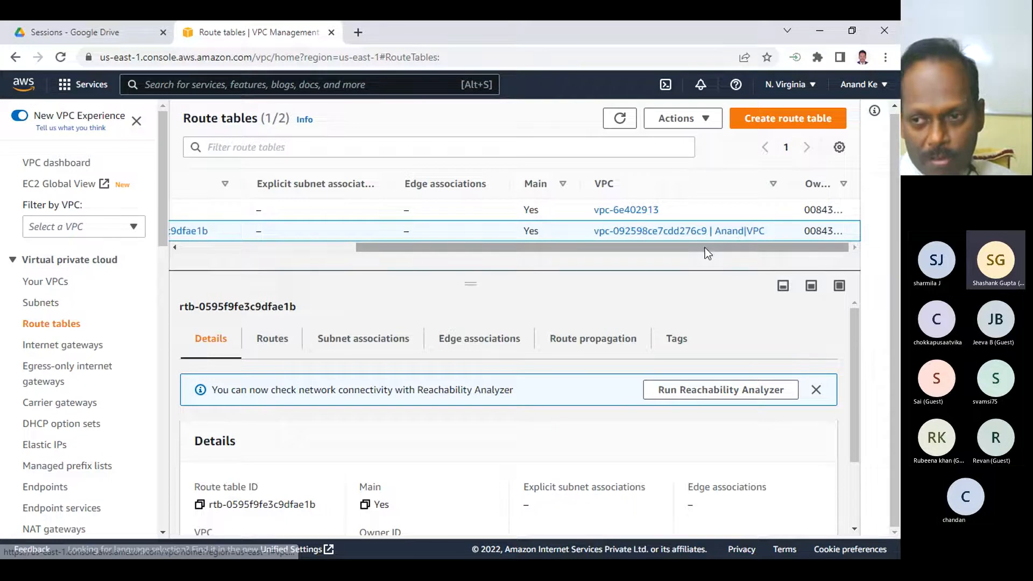
pyautogui.moveTo(704, 249); pyautogui.dragTo(339, 223)
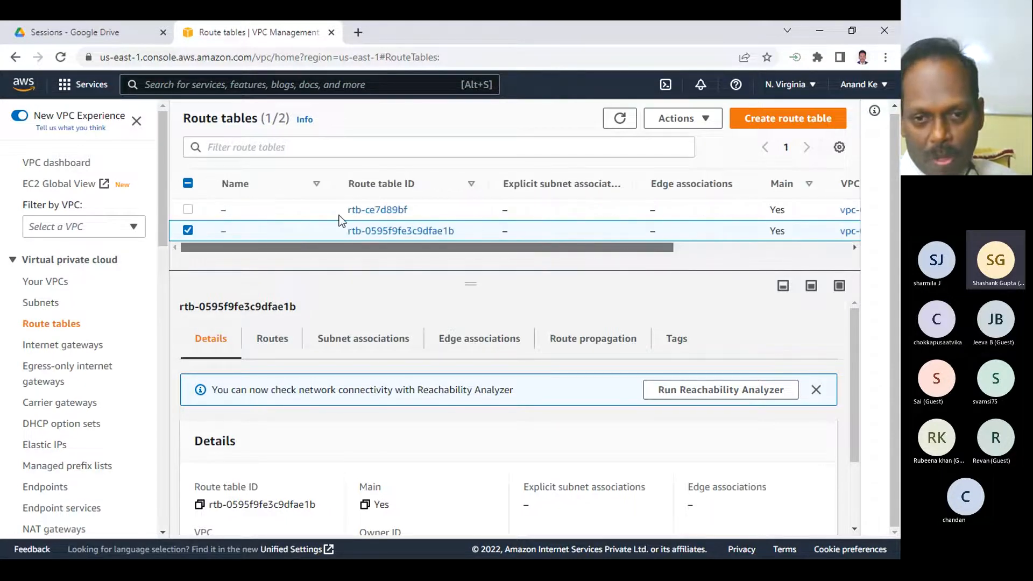
pyautogui.scroll(-2, 379, 429)
pyautogui.scroll(1, 380, 429)
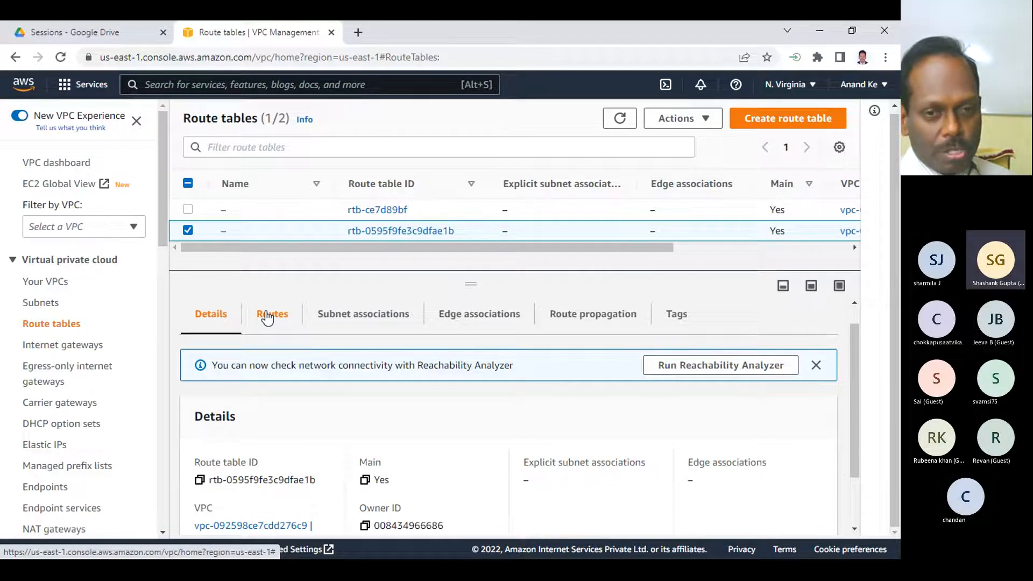
# - Show the routes of the selected route table, and bring up the network diagram in Paint
pyautogui.click(267, 318)
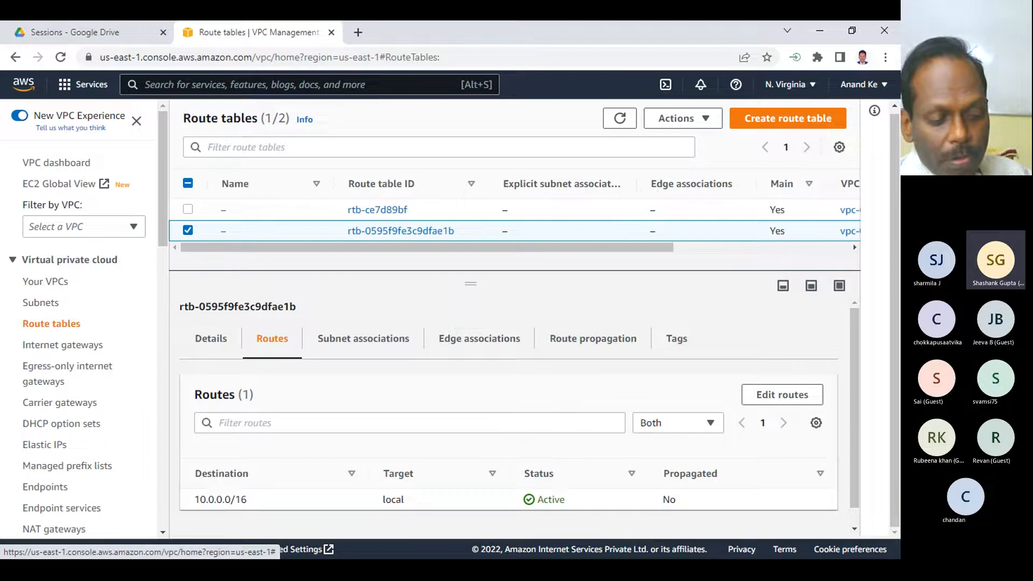
pyautogui.press('super')
pyautogui.click(501, 549)
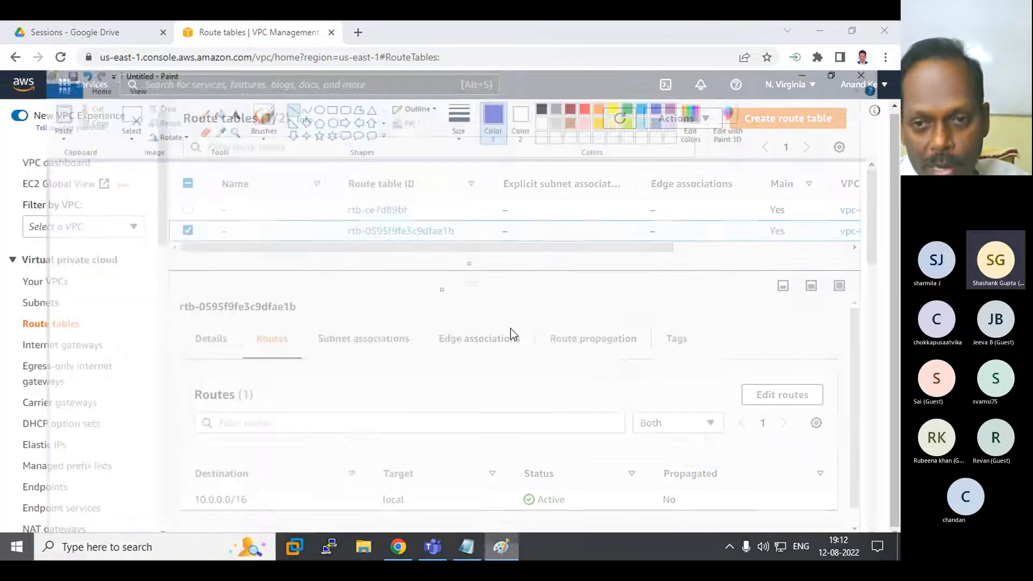
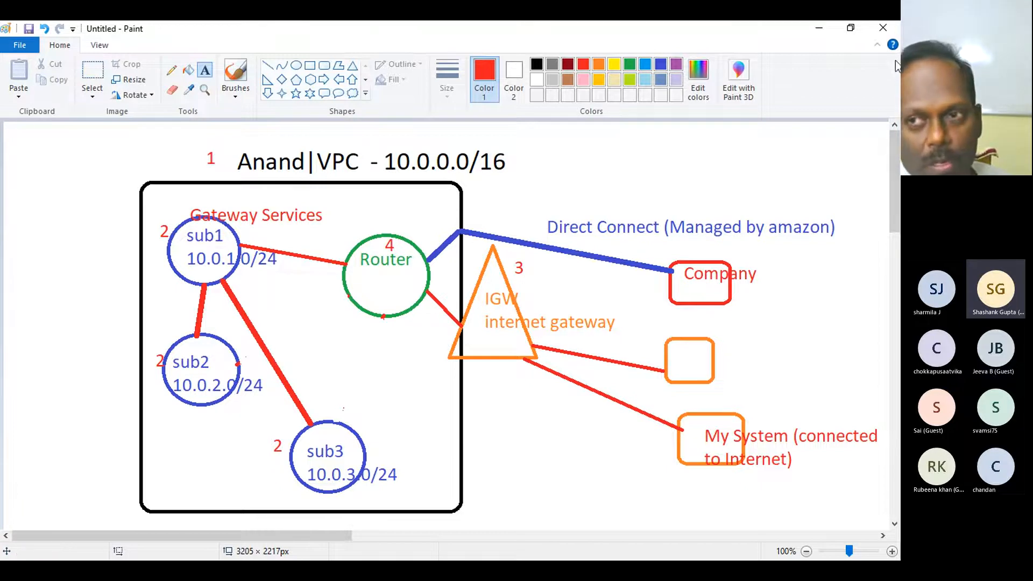
# - Check the Paint network diagram against the subnets page in Chrome, and return to the subnets page
pyautogui.click(813, 29)
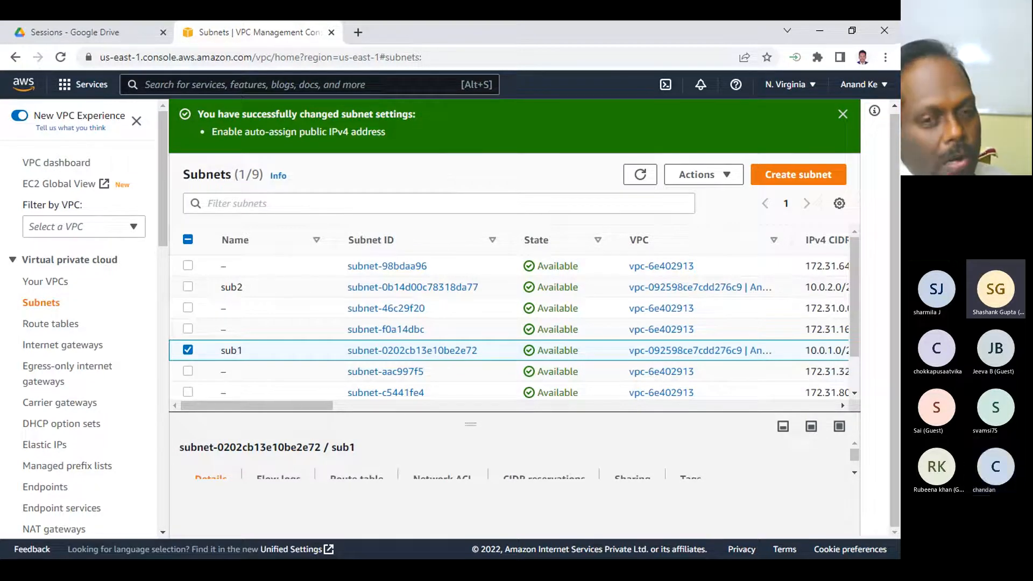
pyautogui.press('super')
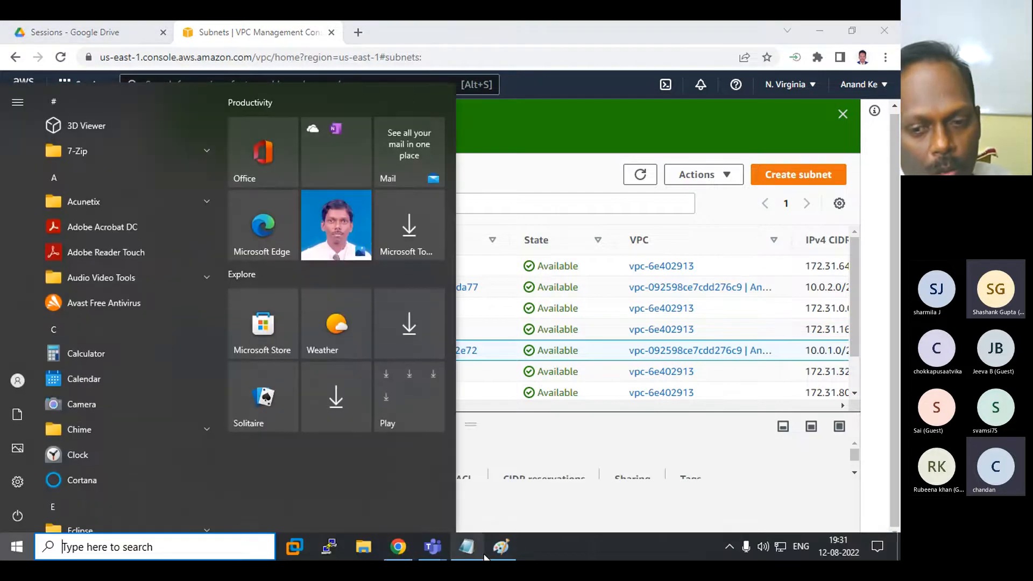
pyautogui.click(501, 554)
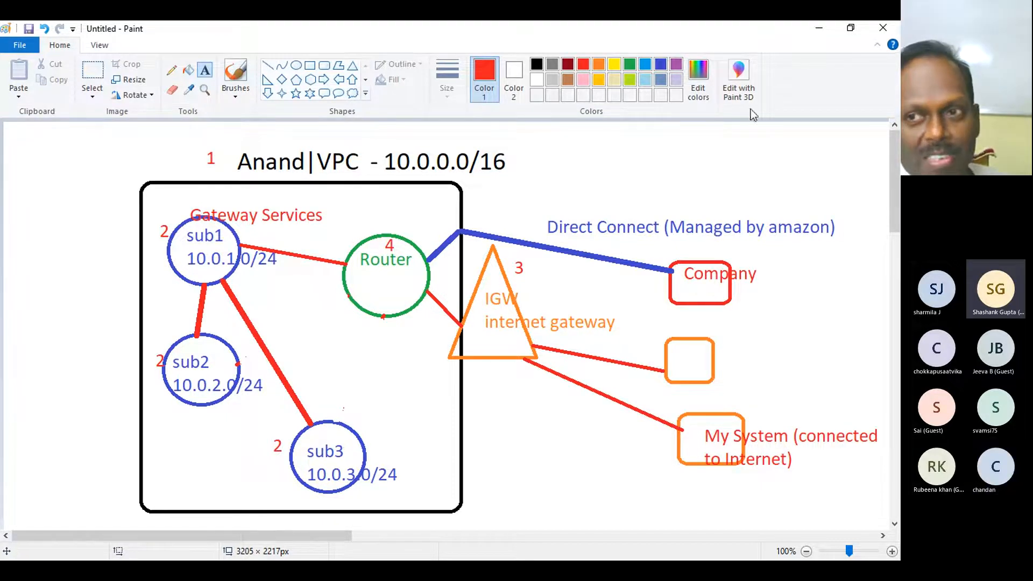
pyautogui.click(819, 28)
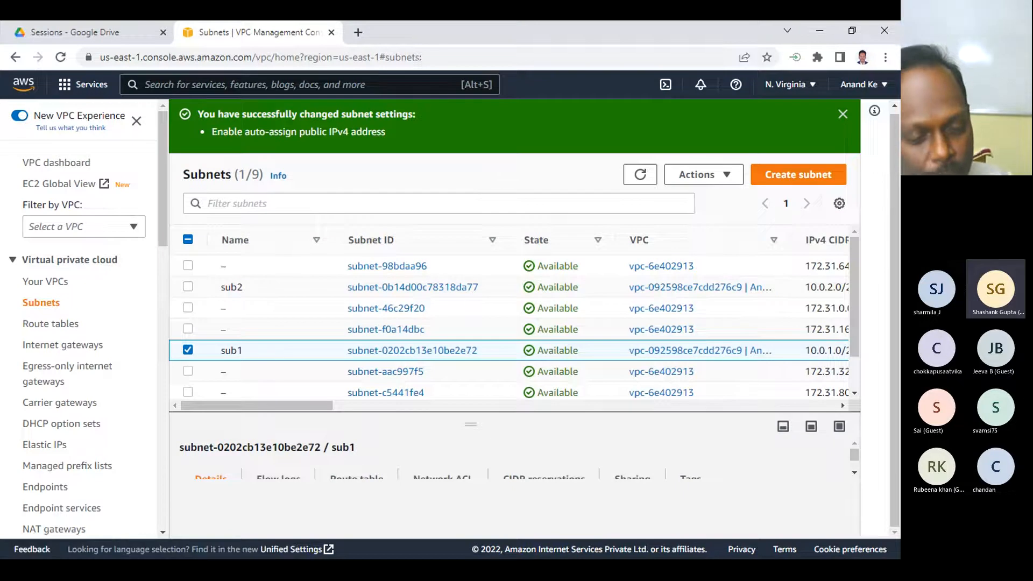
# - In the July 22 notes in Notepad, add "- done" after the step 5 line about auto-assign IP for sub1 & sub2, and return to Chrome
pyautogui.press('super')
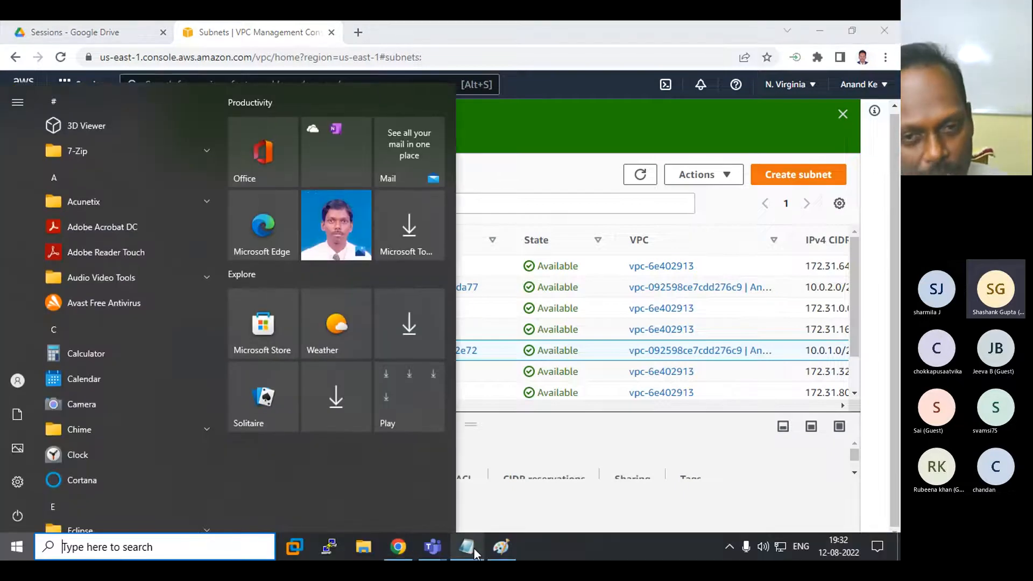
pyautogui.click(473, 548)
pyautogui.scroll(-1, 341, 381)
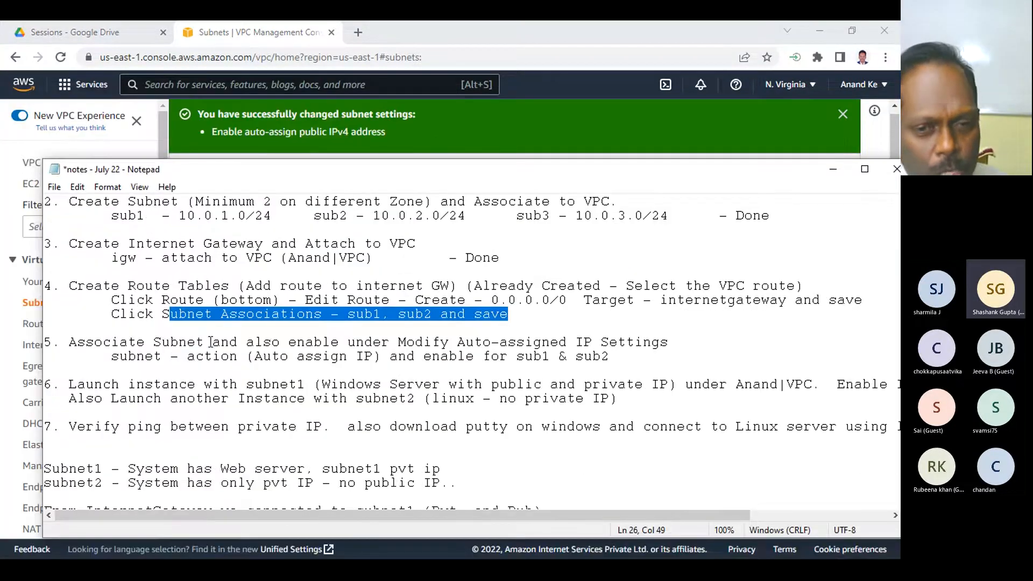
pyautogui.moveTo(137, 342); pyautogui.dragTo(672, 346)
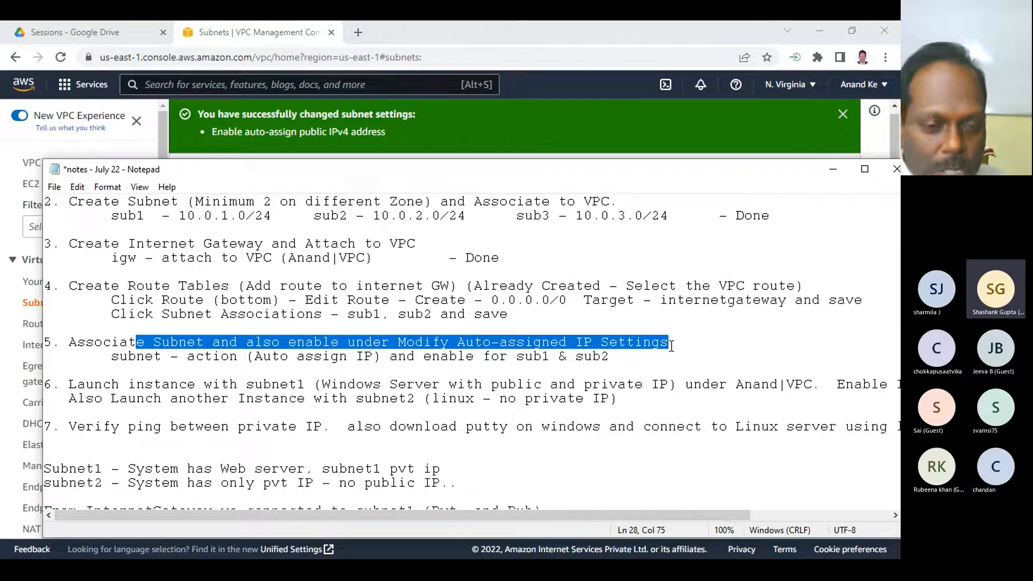
pyautogui.click(630, 361)
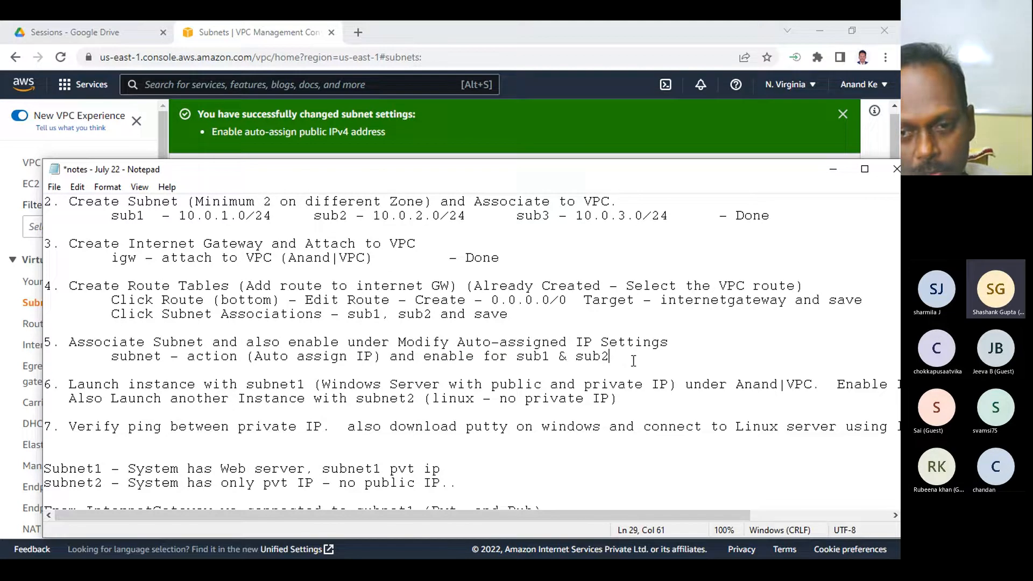
pyautogui.write('- ')
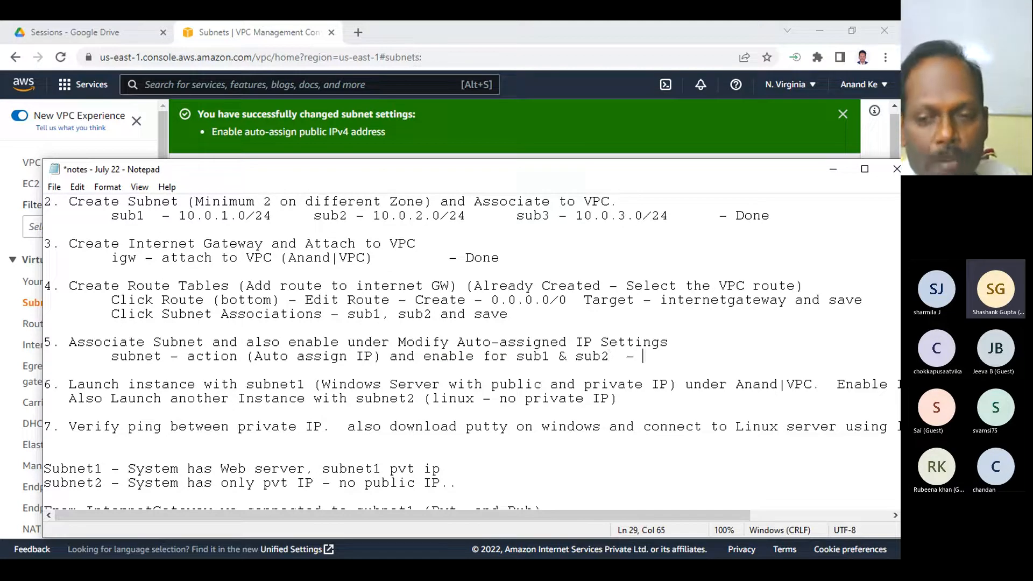
pyautogui.write('done')
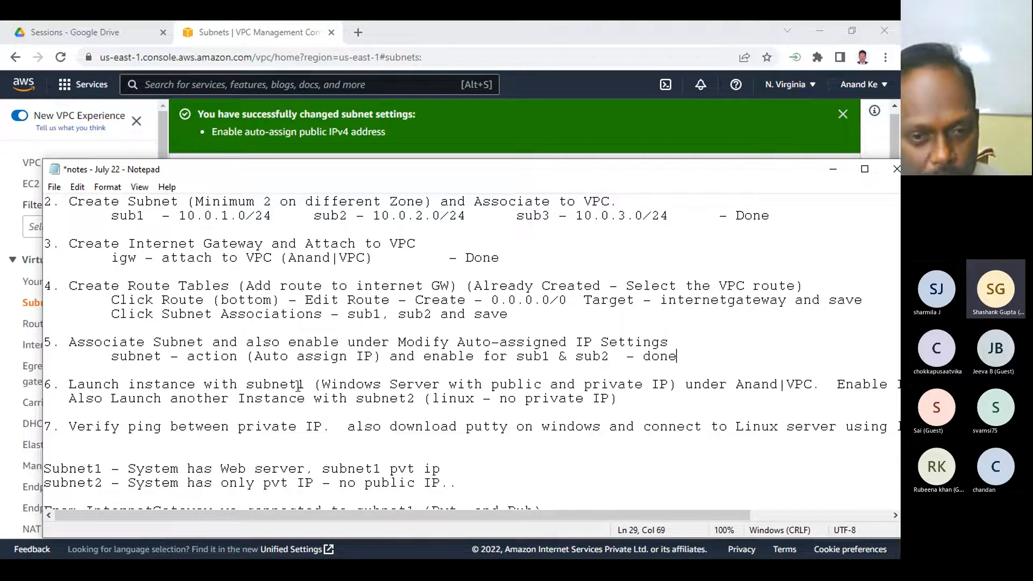
pyautogui.moveTo(60, 384); pyautogui.dragTo(312, 392)
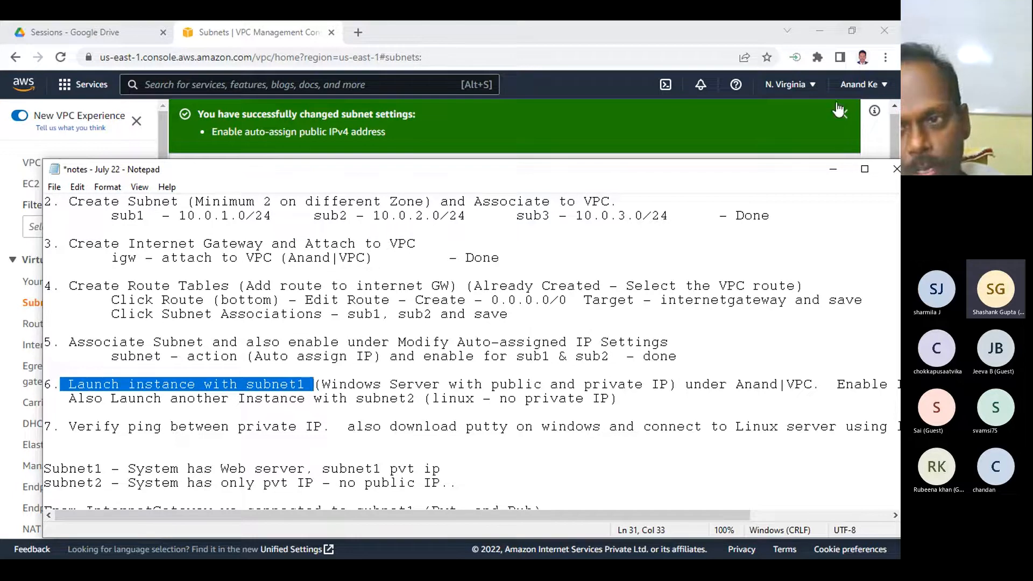
pyautogui.click(833, 170)
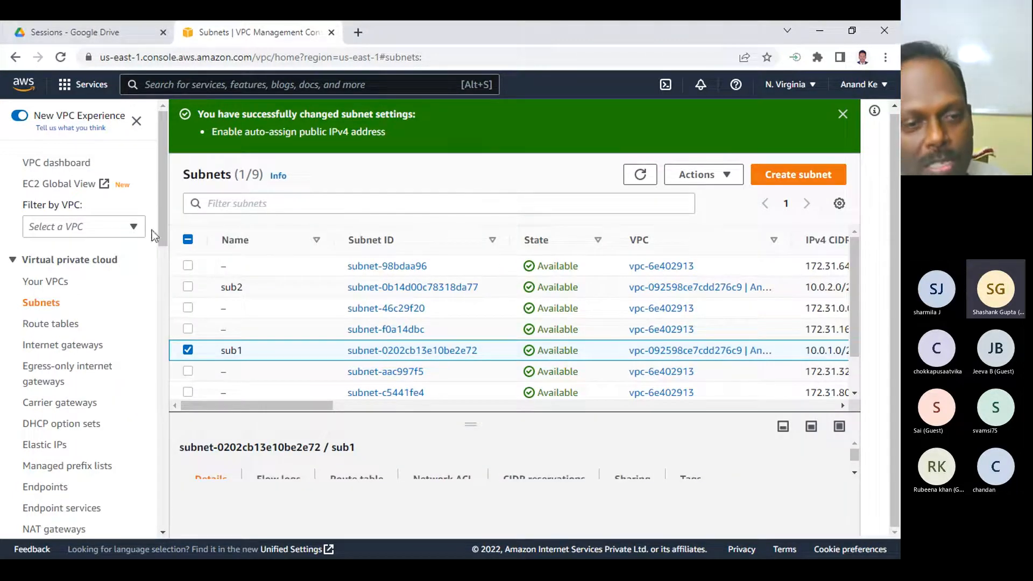
# - Duplicate the Subnets browser tab and open the EC2 compute service in the copy
pyautogui.rightClick(228, 31)
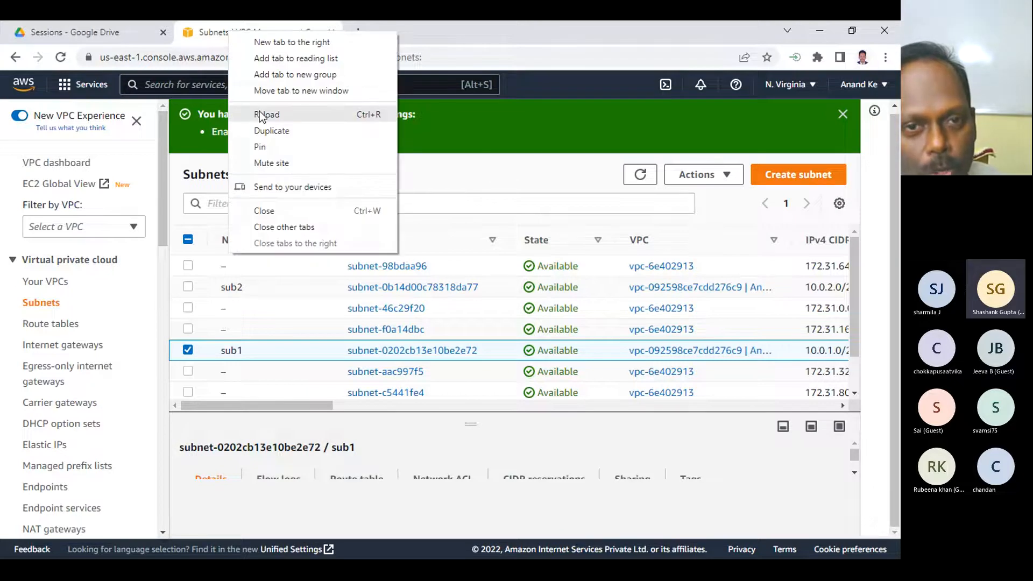
pyautogui.press('Escape')
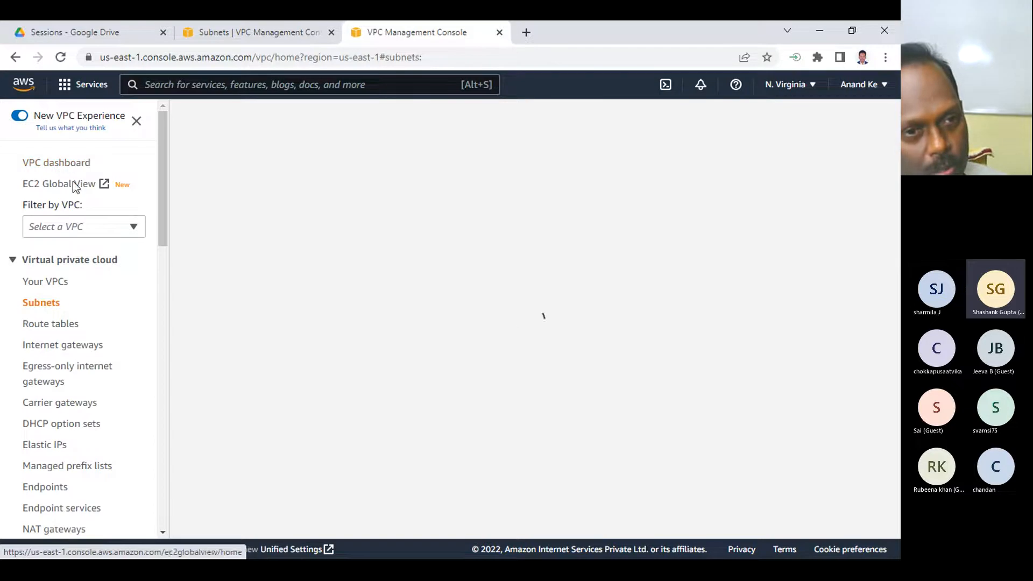
pyautogui.click(94, 83)
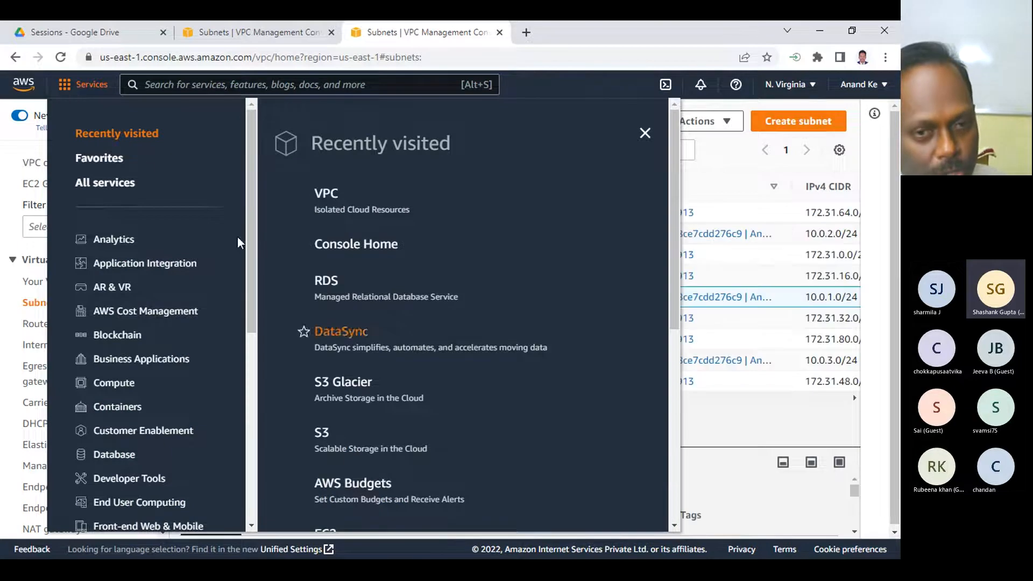
pyautogui.click(98, 86)
pyautogui.click(97, 85)
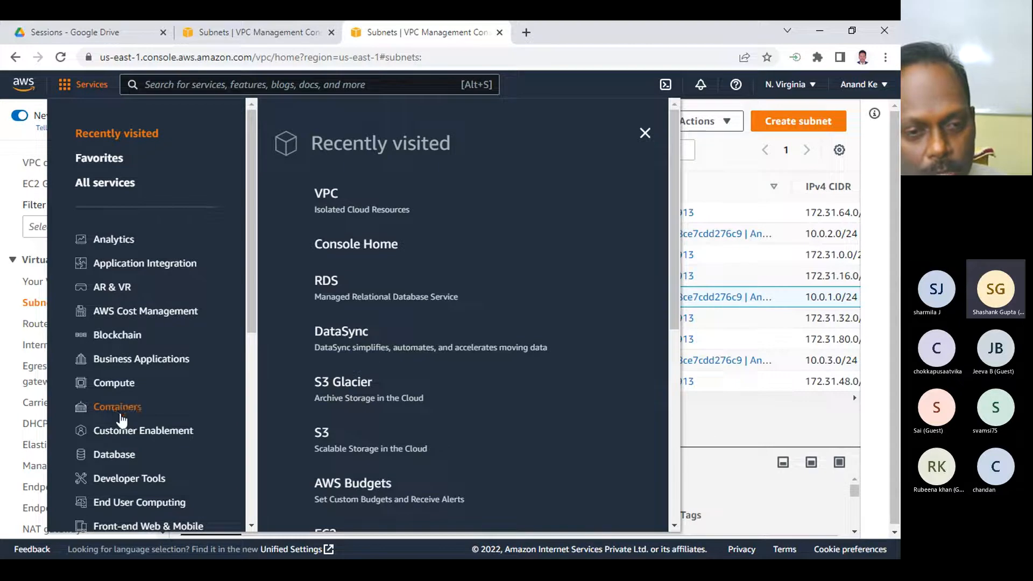
pyautogui.click(129, 386)
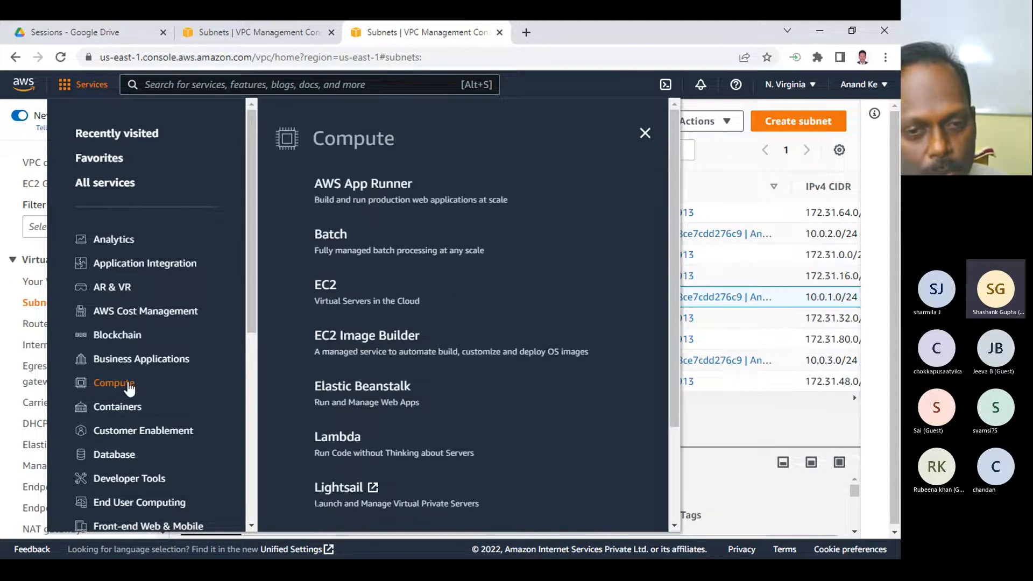
pyautogui.click(325, 285)
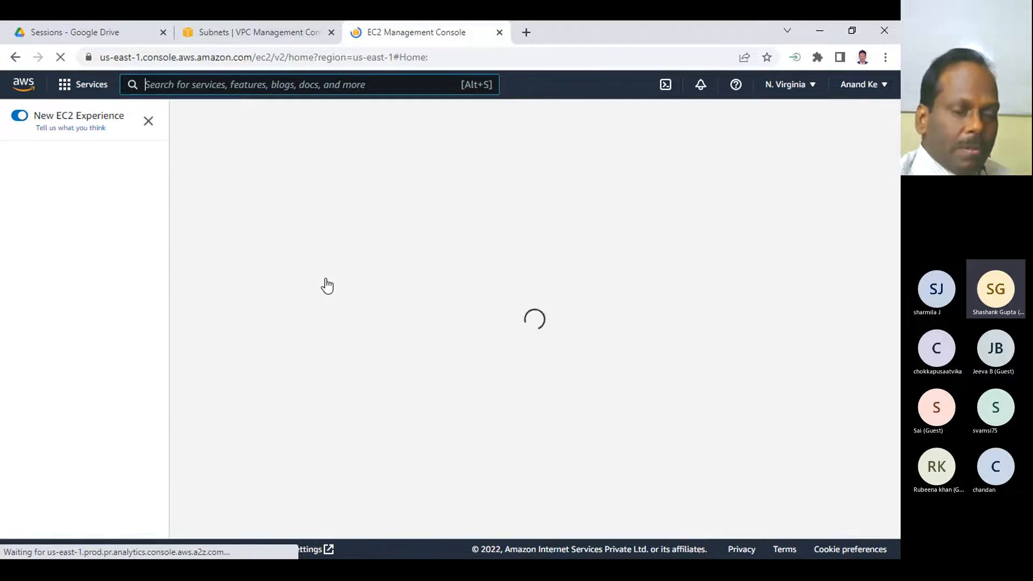
# - Start launching a new instance from the EC2 dashboard in the duplicated browser tab
pyautogui.click(260, 32)
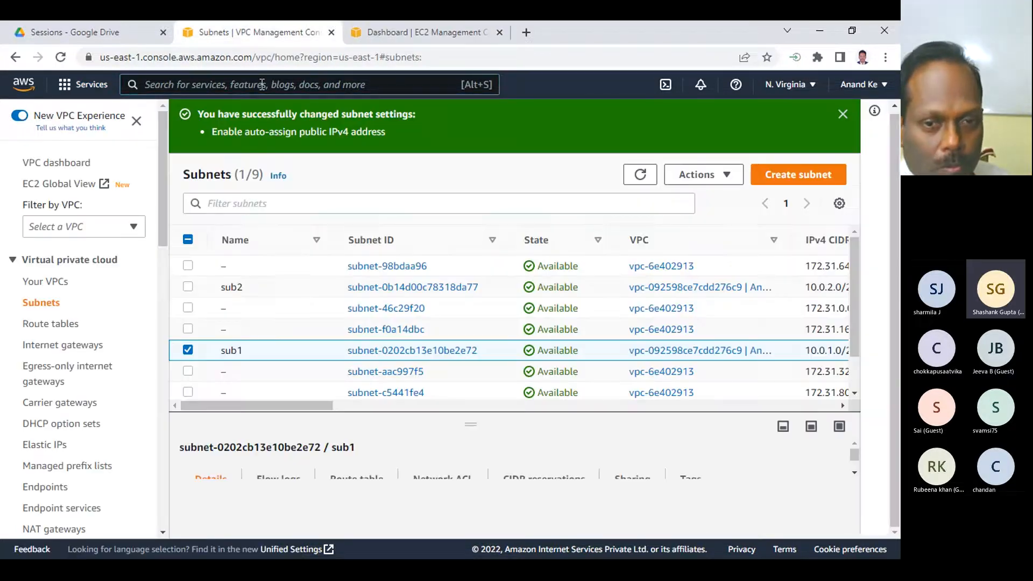
pyautogui.click(434, 32)
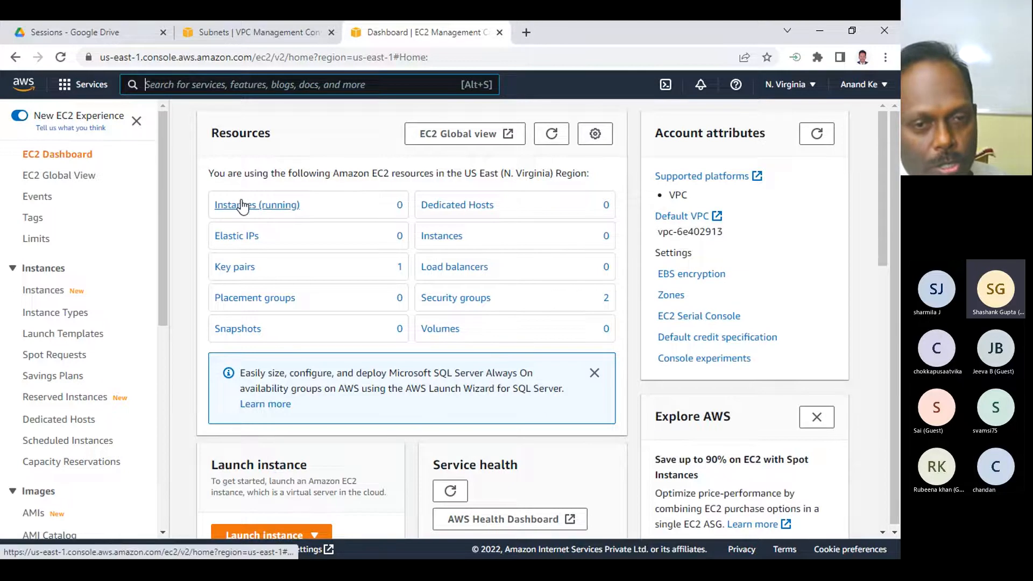
pyautogui.scroll(-4, 309, 399)
pyautogui.click(239, 325)
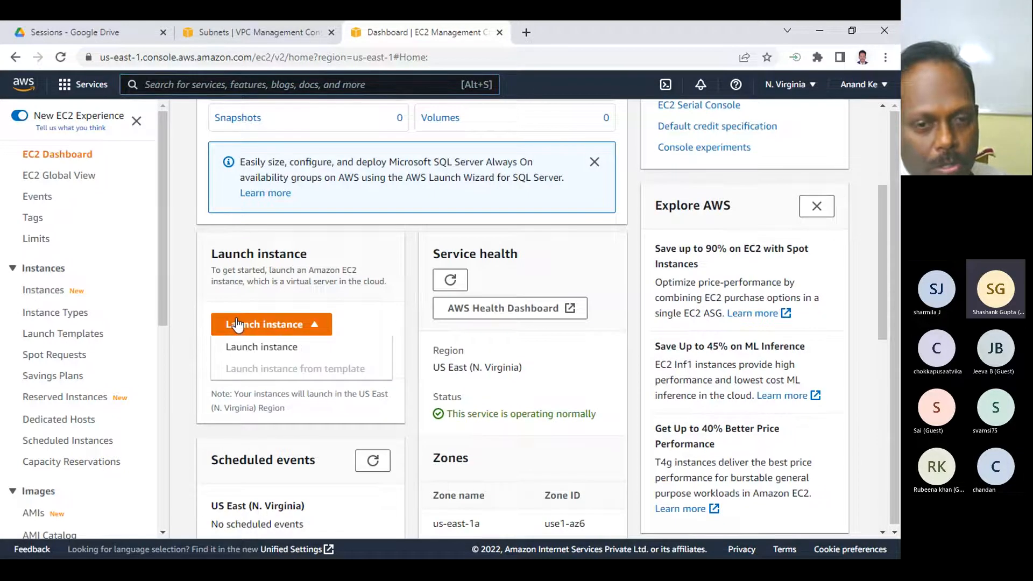
pyautogui.click(262, 347)
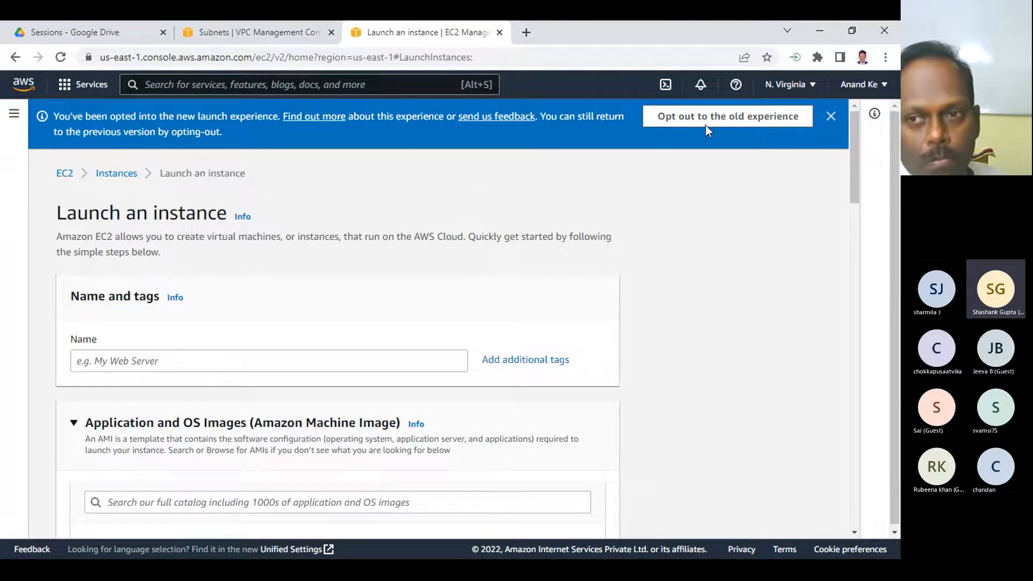
# - Switch the instance launch to the old experience, giving "I am more familiar with the old experience" as the reason
pyautogui.click(694, 116)
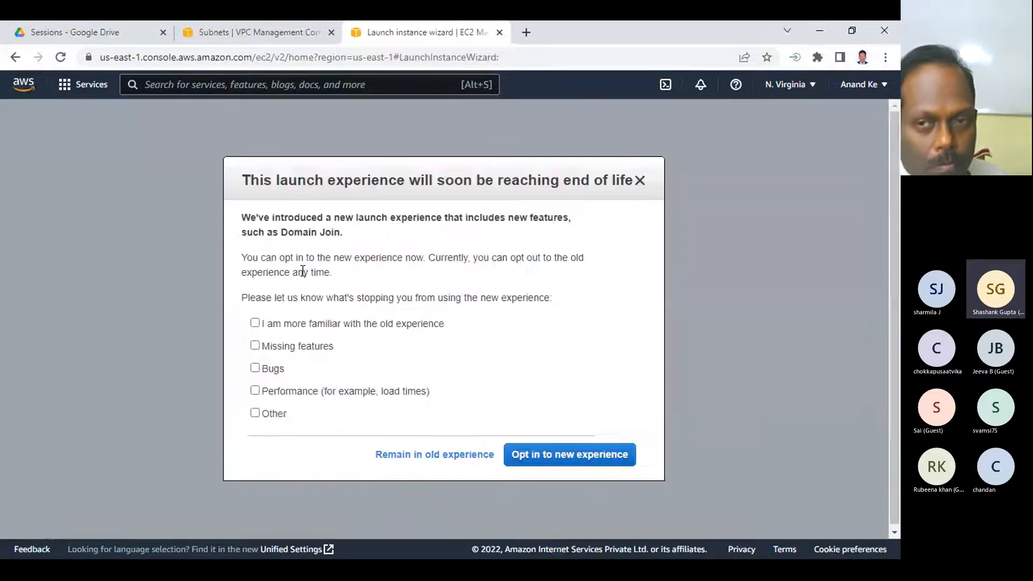
pyautogui.click(346, 325)
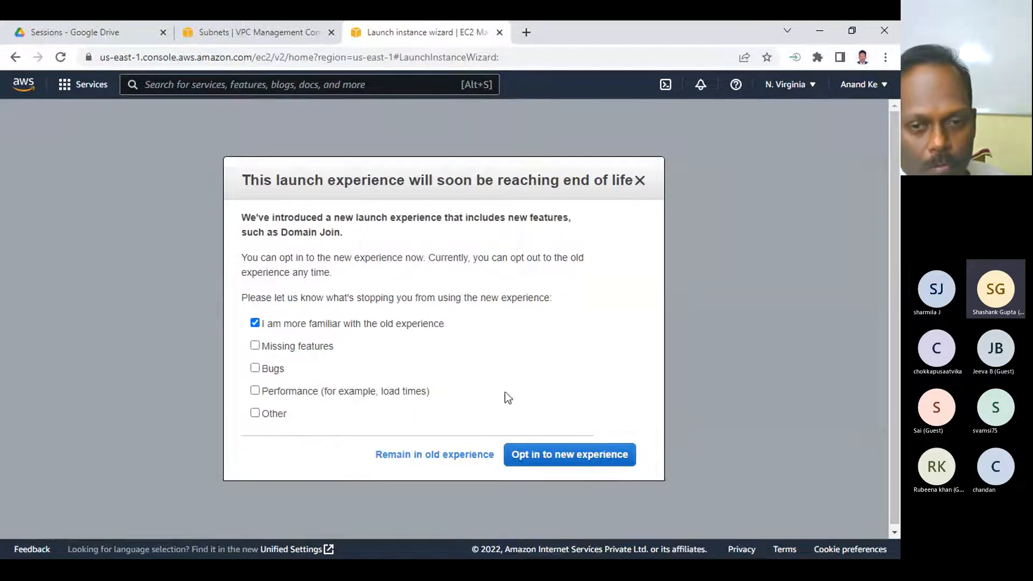
pyautogui.click(553, 457)
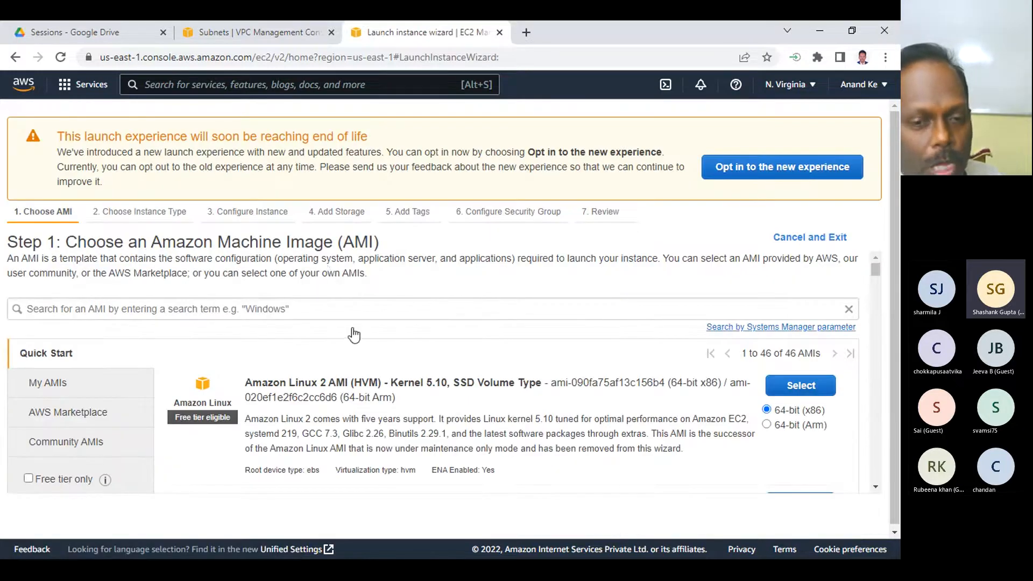
# - Select the Microsoft Windows Server 2019 Base AMI and continue with the t2.micro instance type to the instance details
pyautogui.scroll(-10, 322, 355)
pyautogui.scroll(-2, 353, 334)
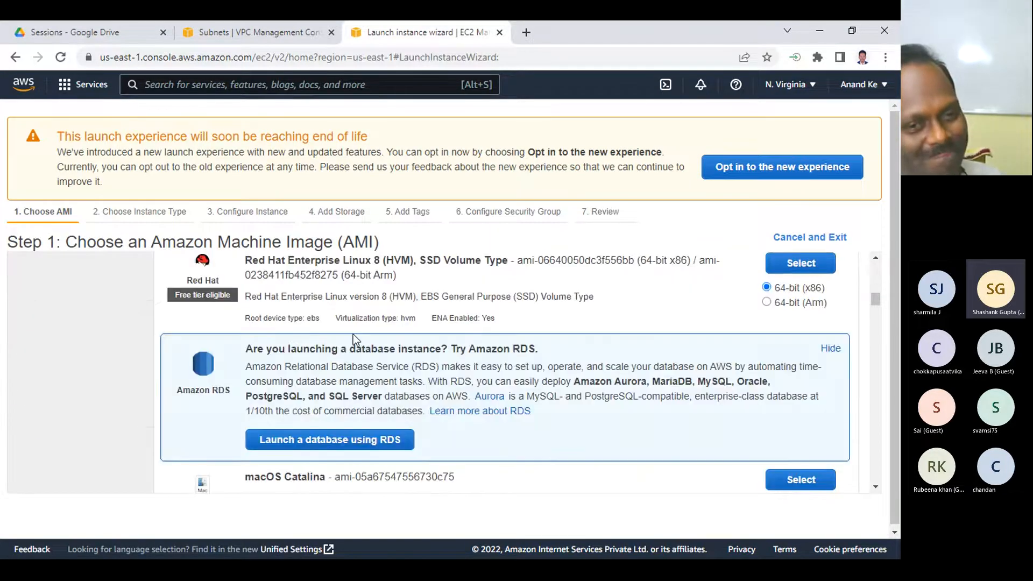
pyautogui.scroll(3, 351, 332)
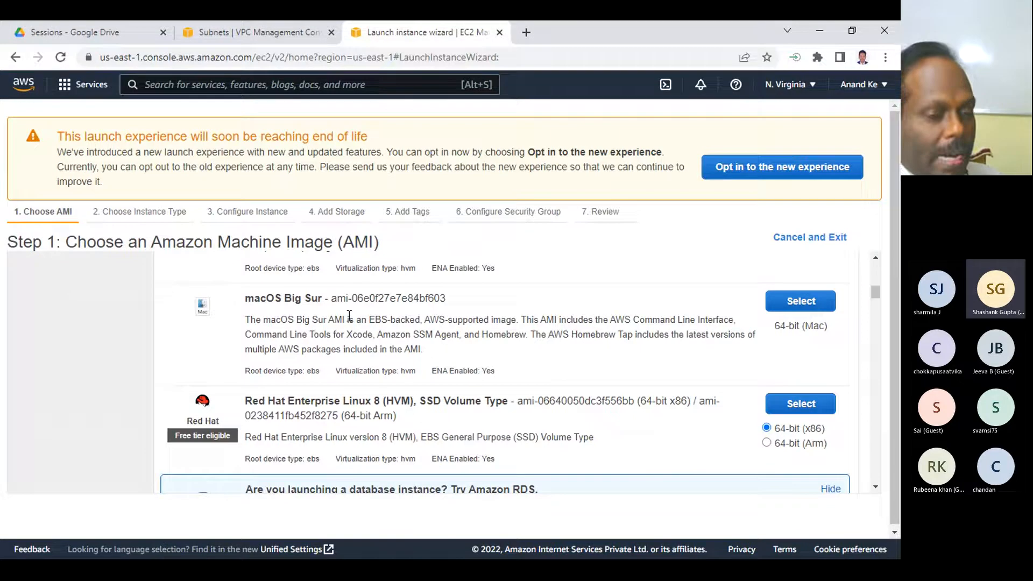
pyautogui.scroll(-1, 349, 316)
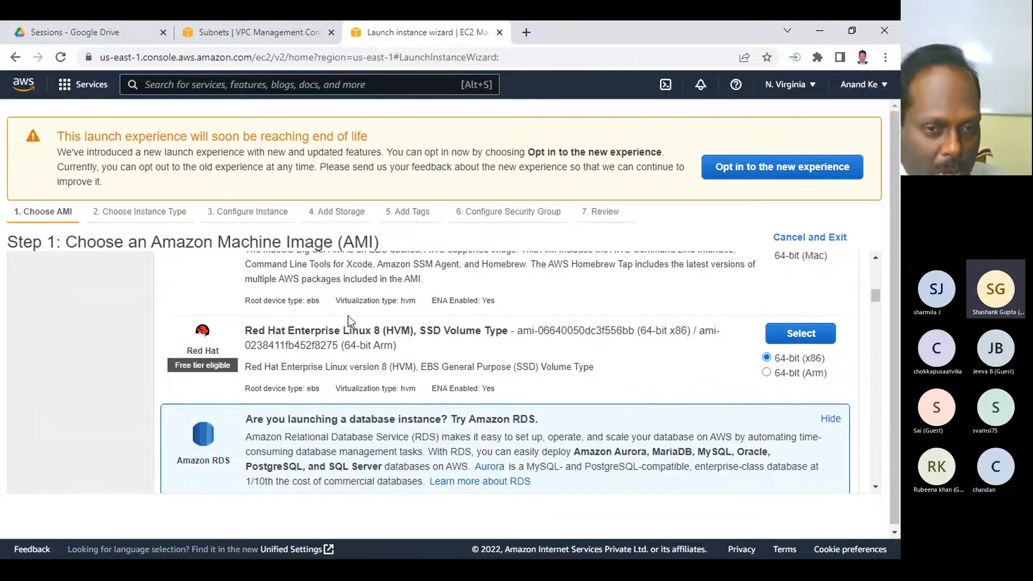
pyautogui.scroll(-8, 348, 316)
pyautogui.scroll(-4, 346, 316)
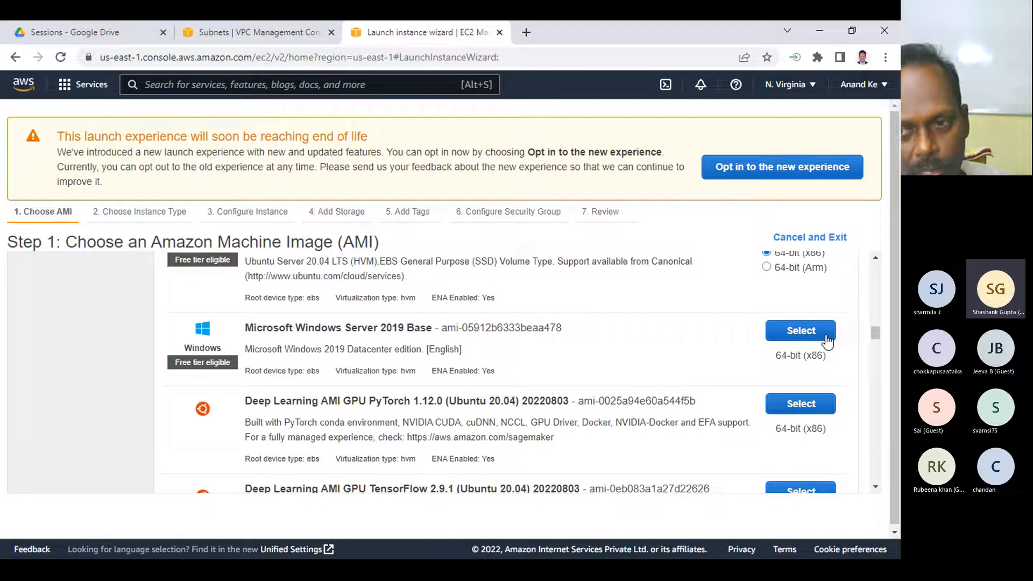
pyautogui.click(807, 330)
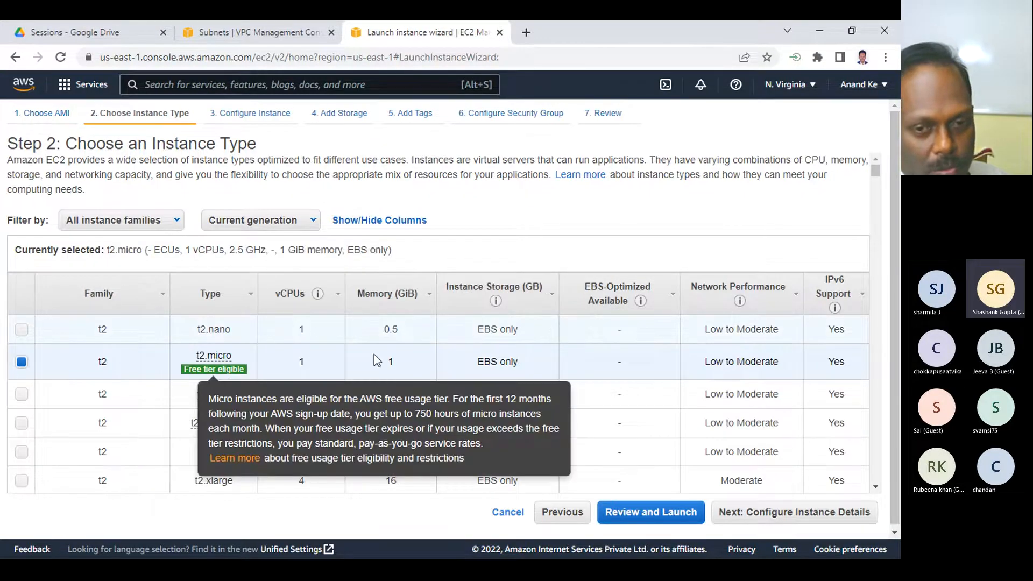
pyautogui.click(776, 518)
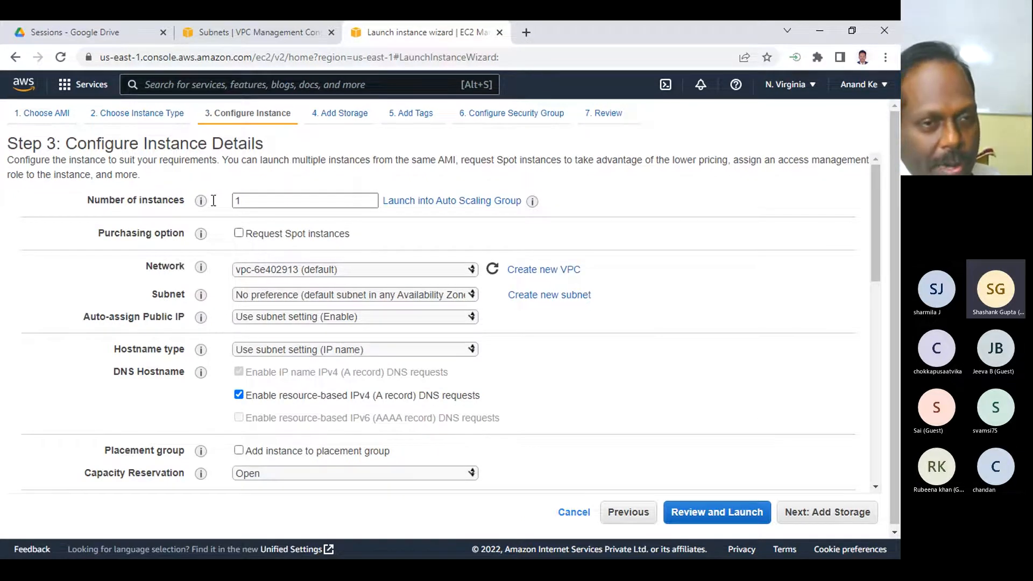
pyautogui.moveTo(62, 144); pyautogui.dragTo(325, 139)
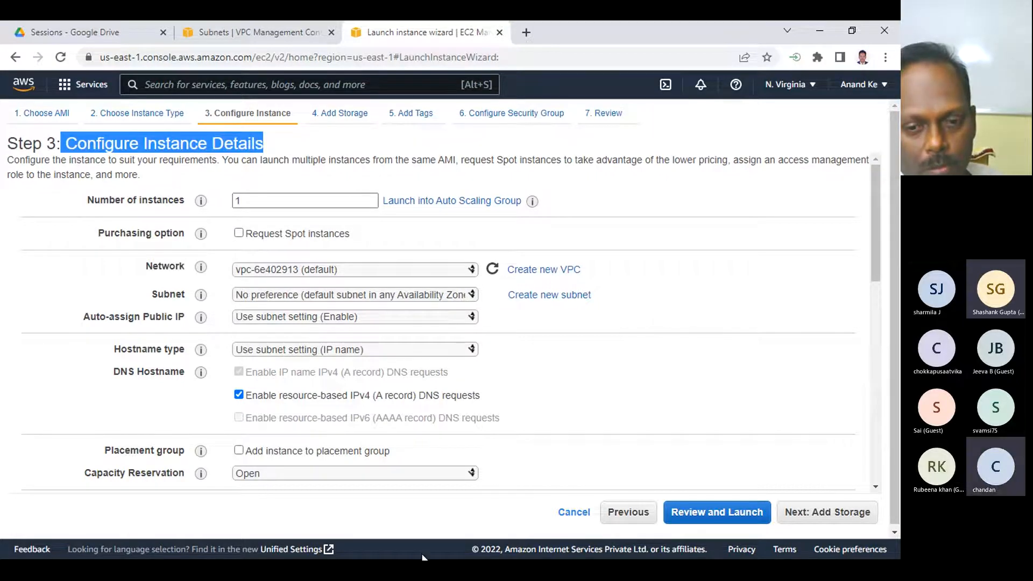
# - Check the participants in the Teams meeting window and bring the maximized Chrome launch wizard back to the front
pyautogui.press('super')
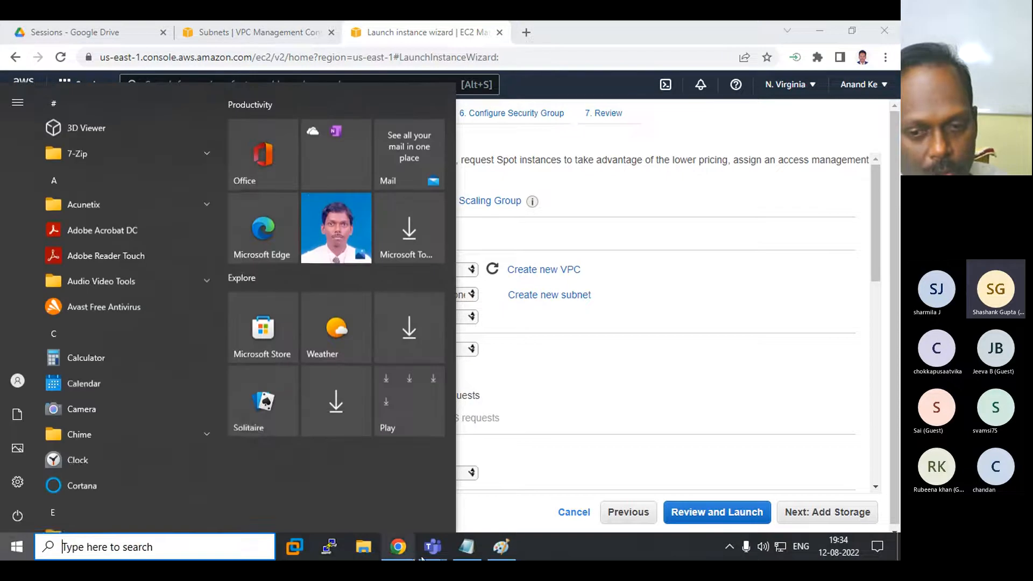
pyautogui.moveTo(434, 550)
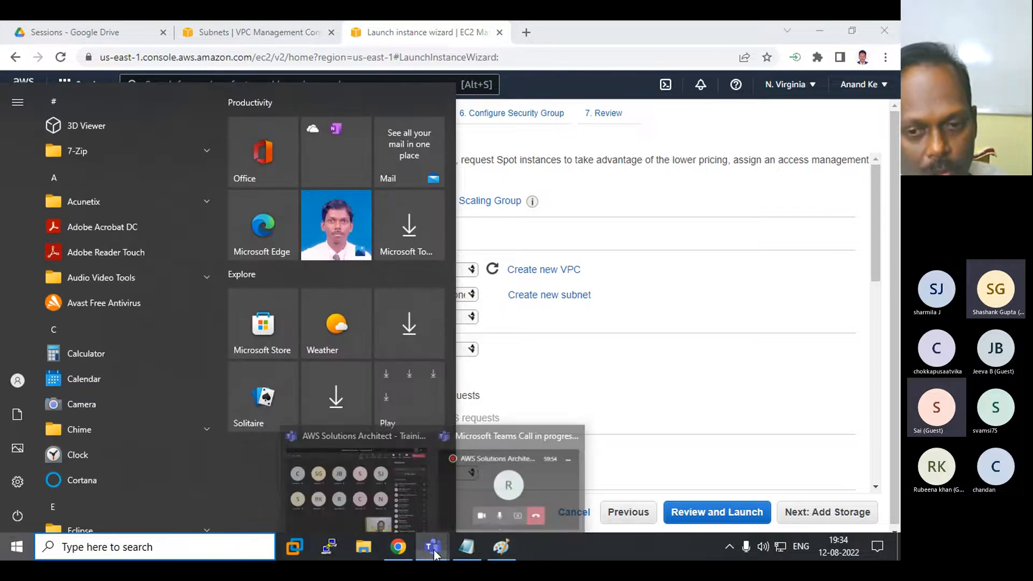
pyautogui.click(474, 486)
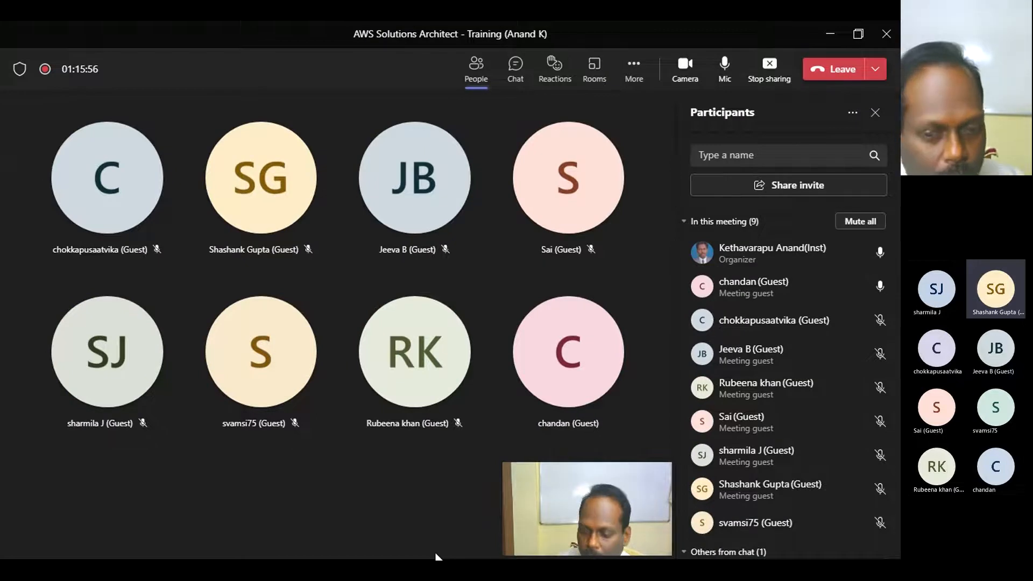
pyautogui.press('super')
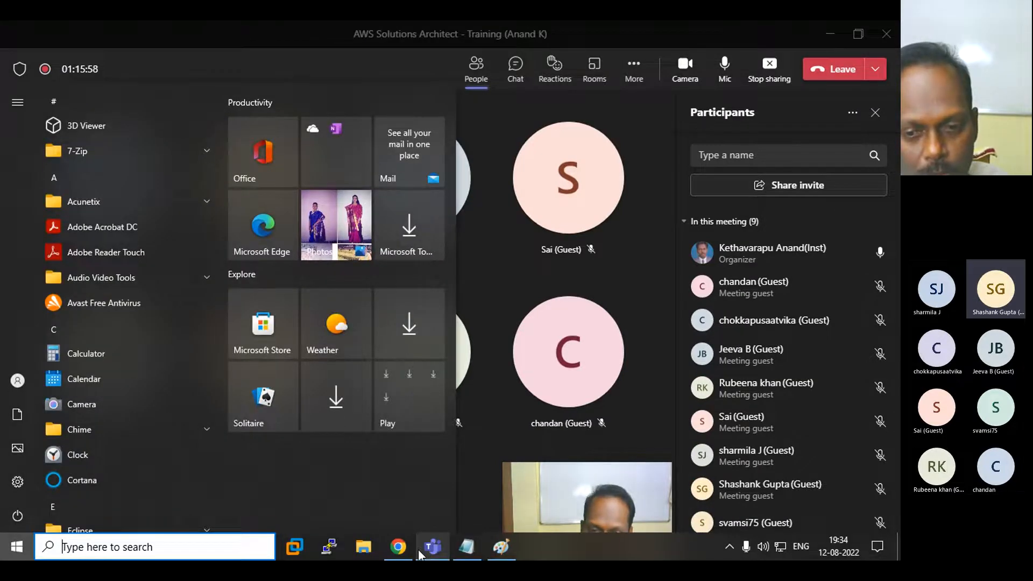
pyautogui.click(399, 548)
pyautogui.doubleClick(612, 32)
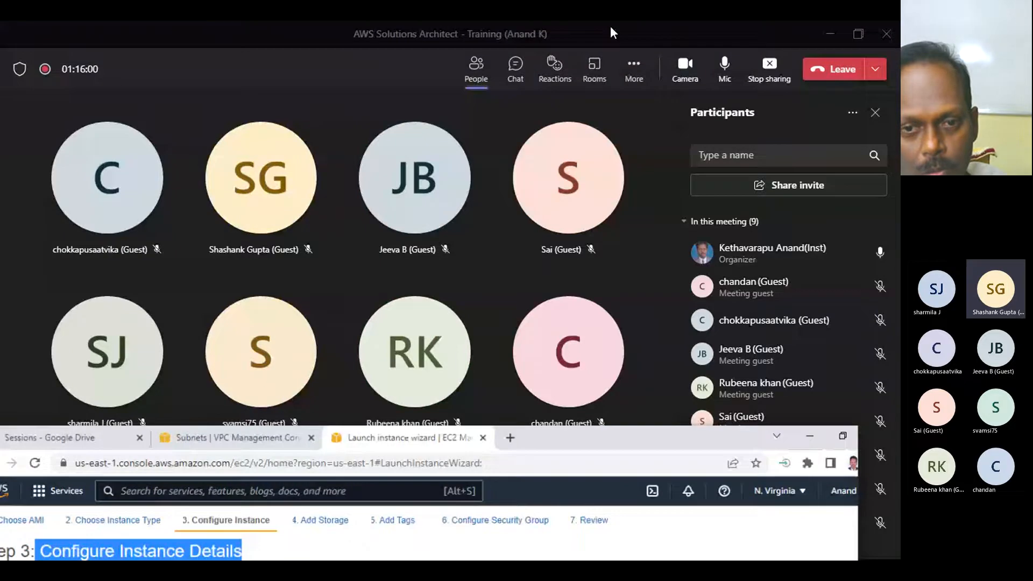
pyautogui.moveTo(582, 450); pyautogui.dragTo(615, 148)
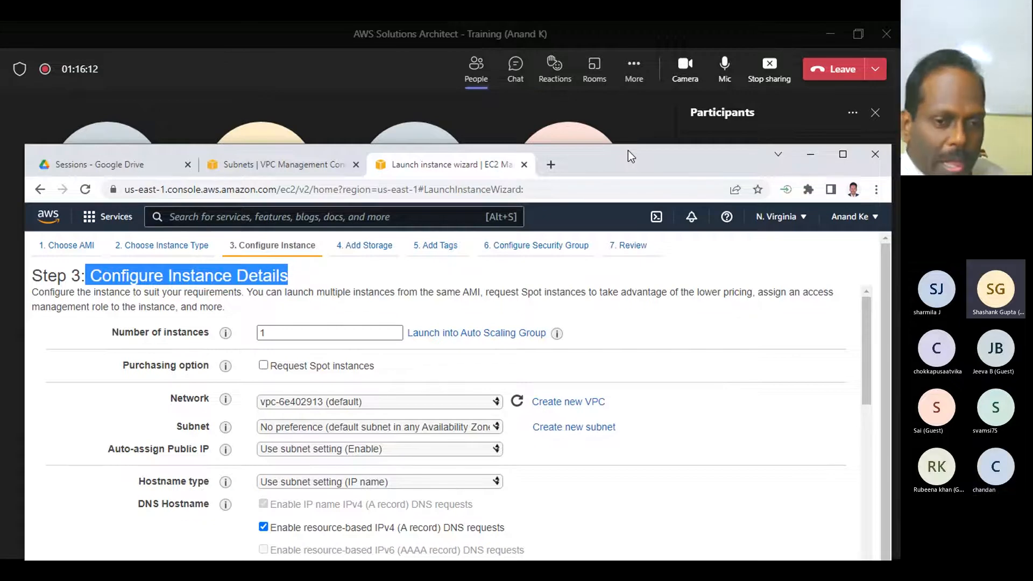
pyautogui.doubleClick(638, 159)
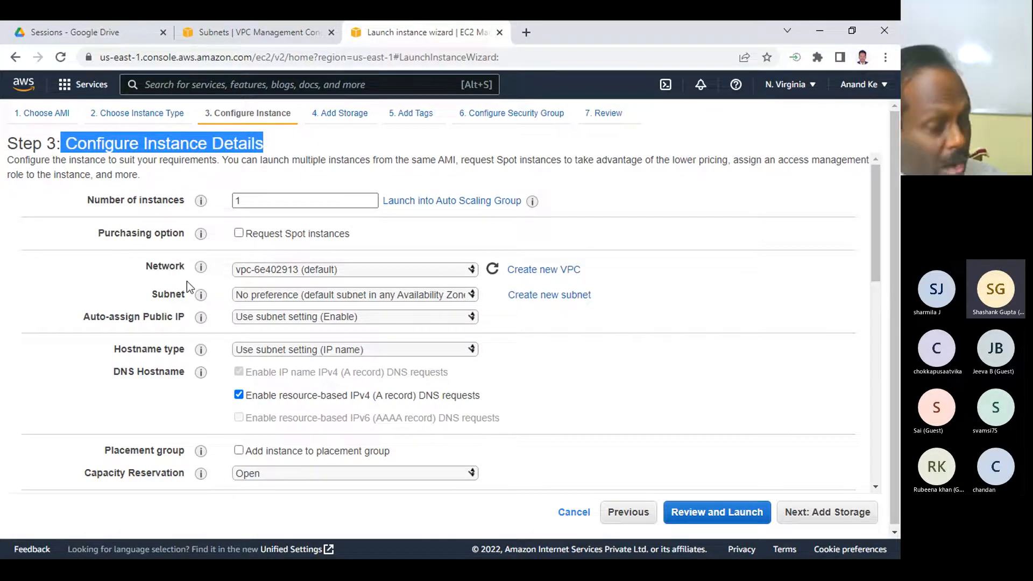
# - Set the instance's network to the custom VPC instead of the default one and its subnet to sub1 in us-east-1b
pyautogui.click(253, 270)
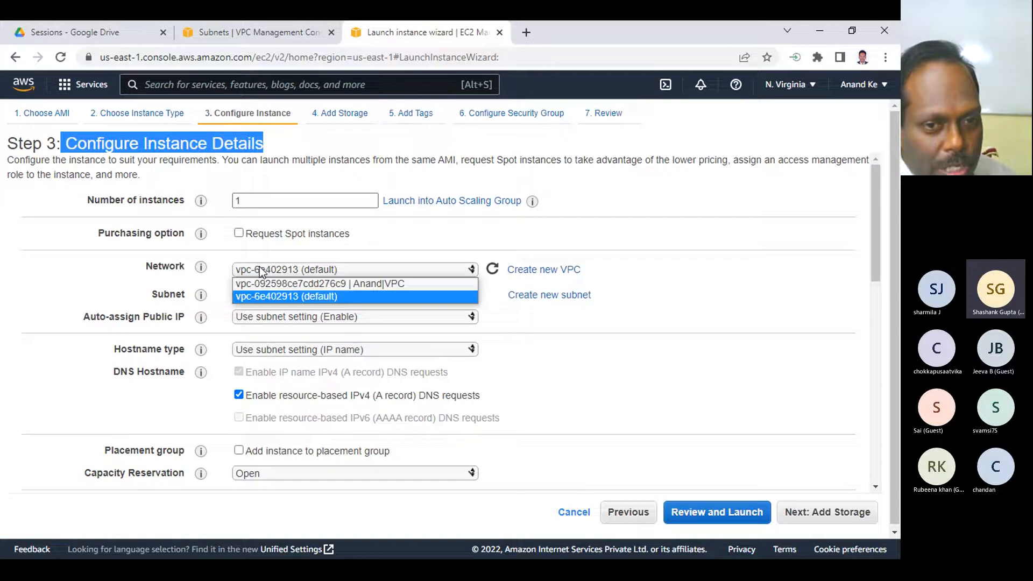
pyautogui.click(394, 285)
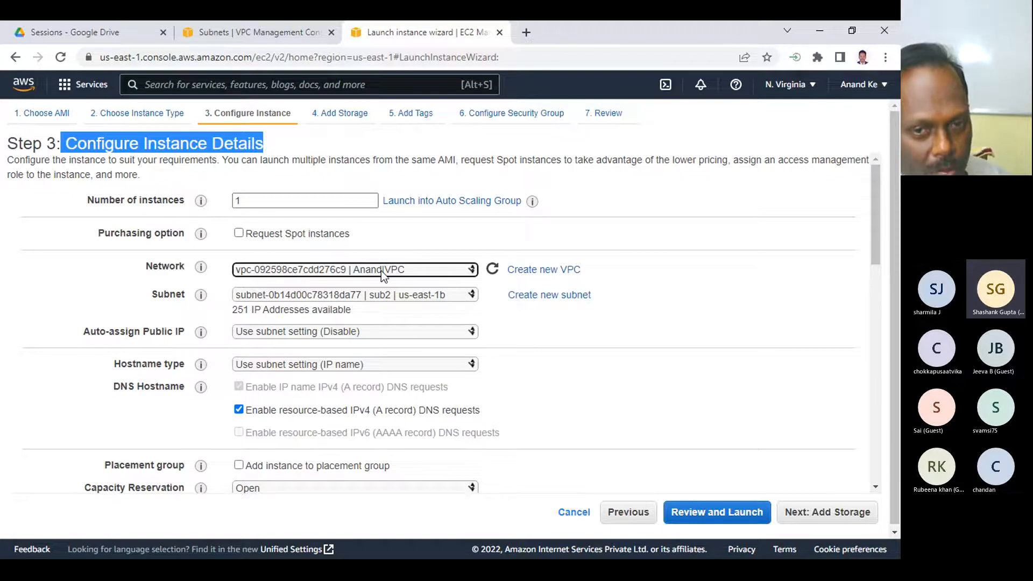
pyautogui.click(379, 295)
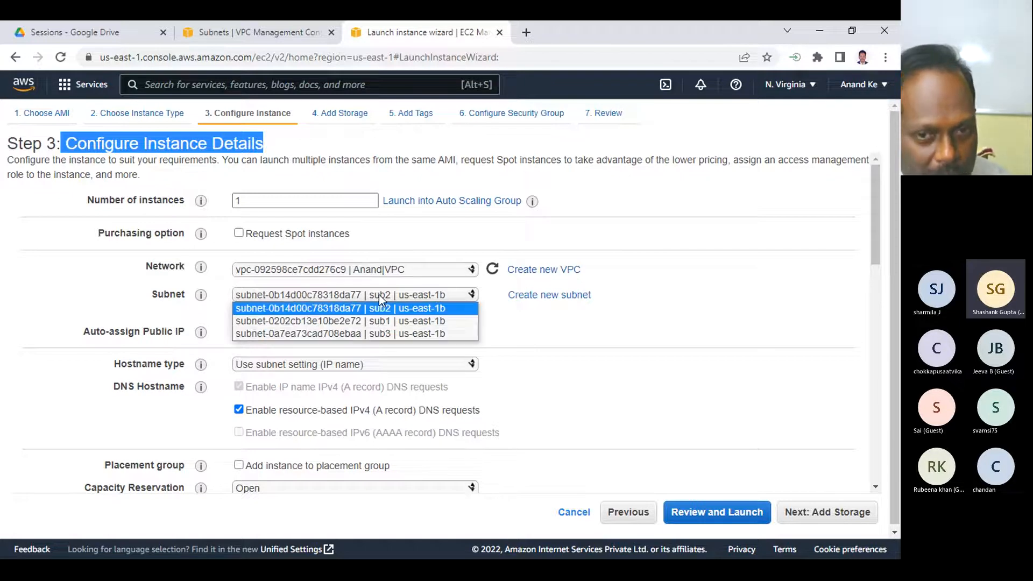
pyautogui.click(380, 321)
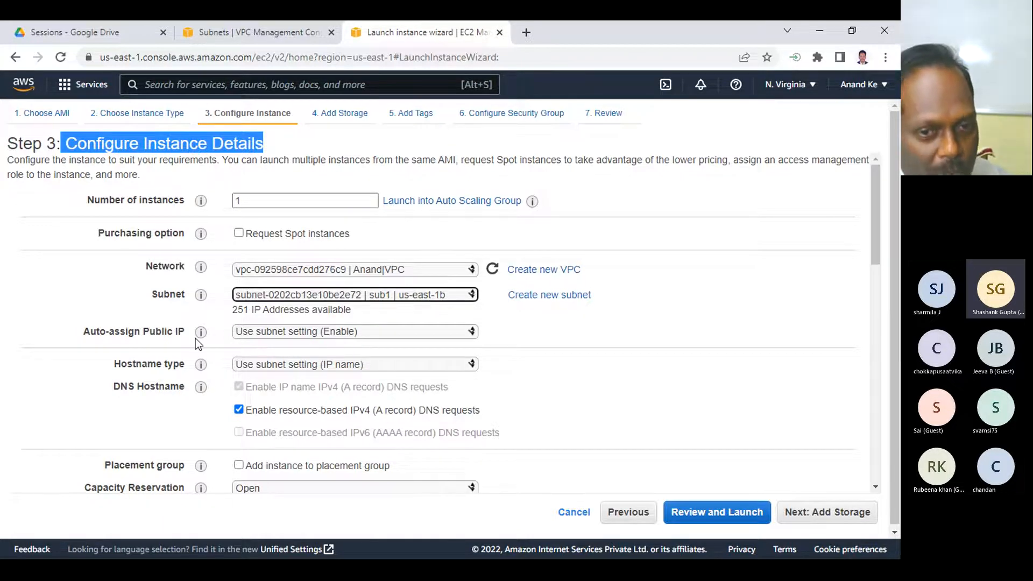
# - Switch the subnet to sub2 to compare its auto-assign public IP setting, and reselect sub1
pyautogui.click(371, 297)
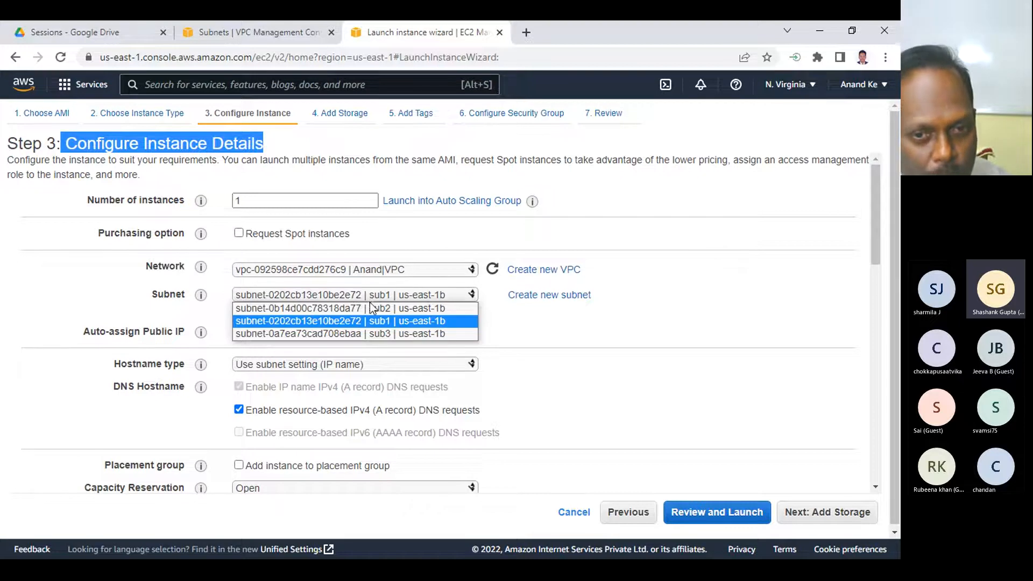
pyautogui.click(371, 308)
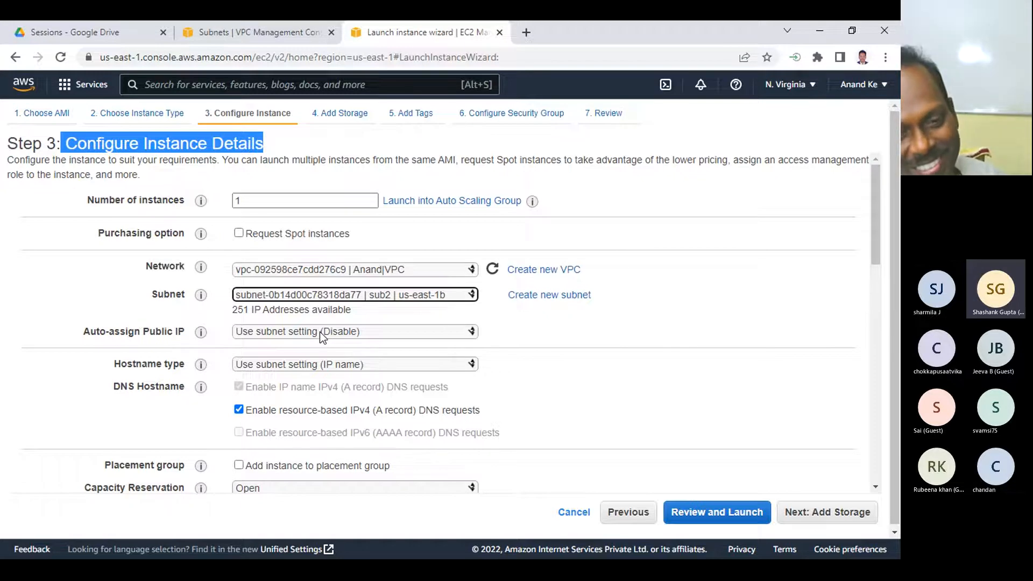
pyautogui.click(364, 295)
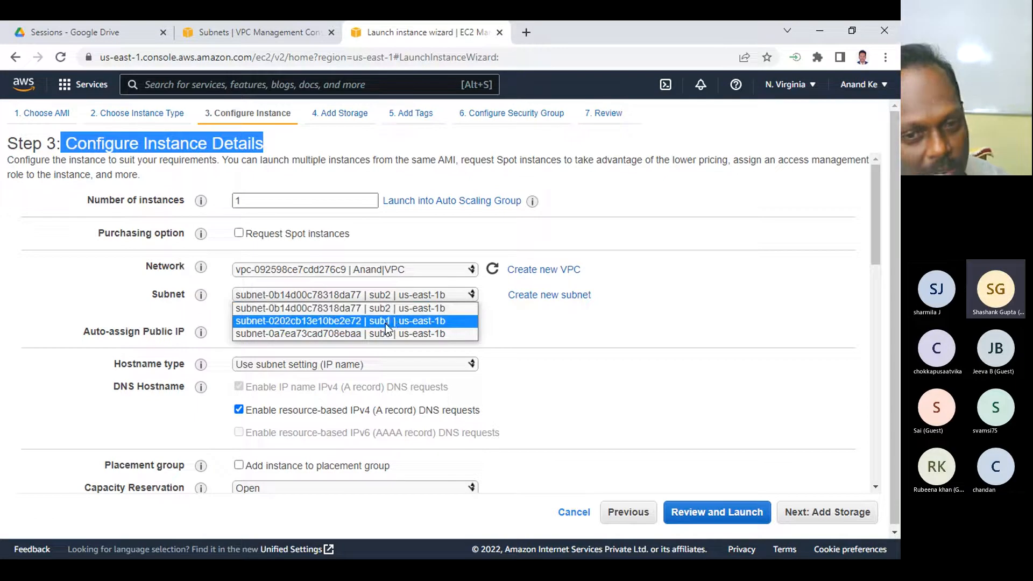
pyautogui.click(363, 321)
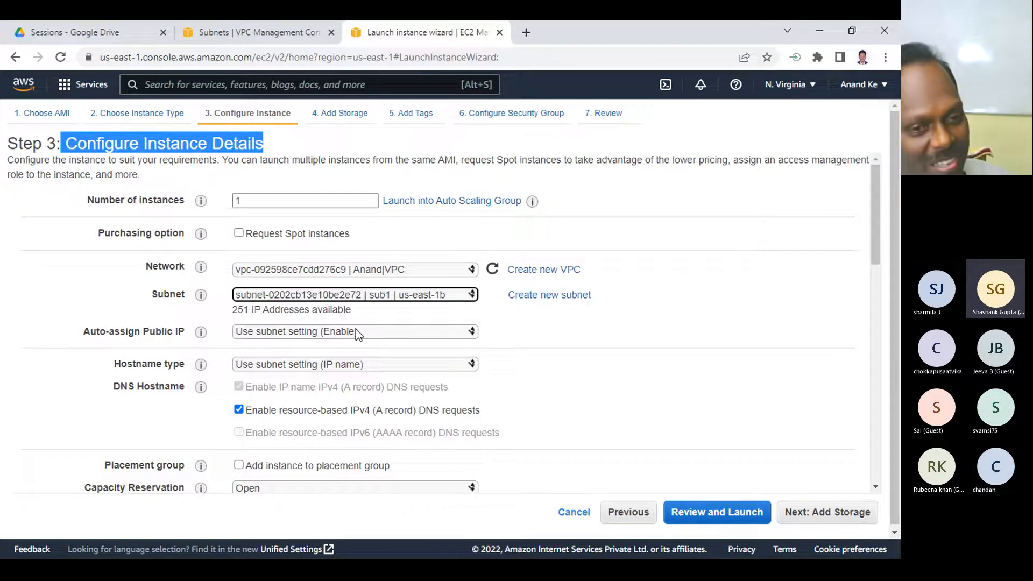
pyautogui.click(532, 327)
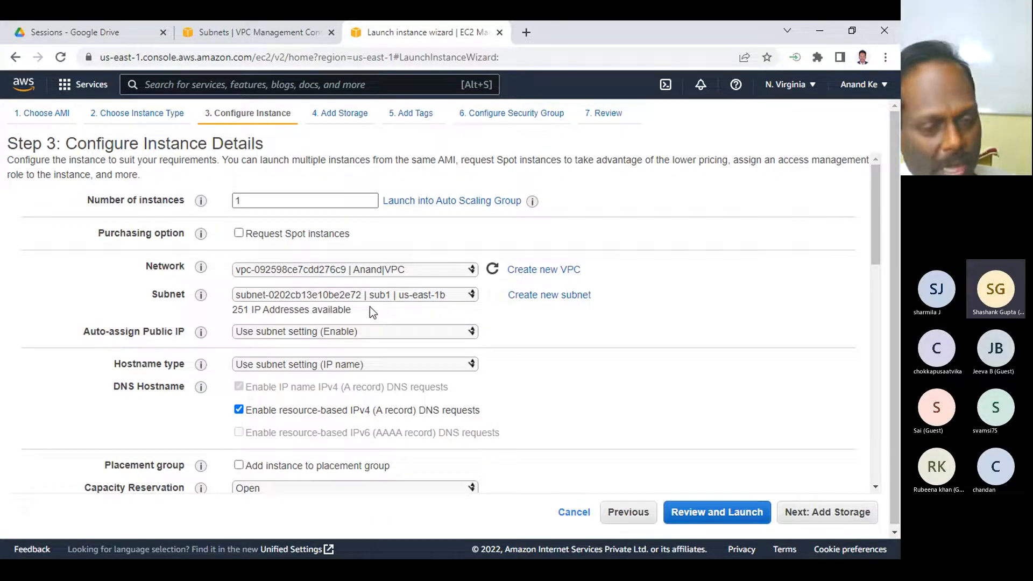
# - Keep the remaining instance details and the default root volume storage, and continue to the instance tags
pyautogui.scroll(-12, 364, 305)
pyautogui.scroll(-3, 364, 305)
pyautogui.click(821, 513)
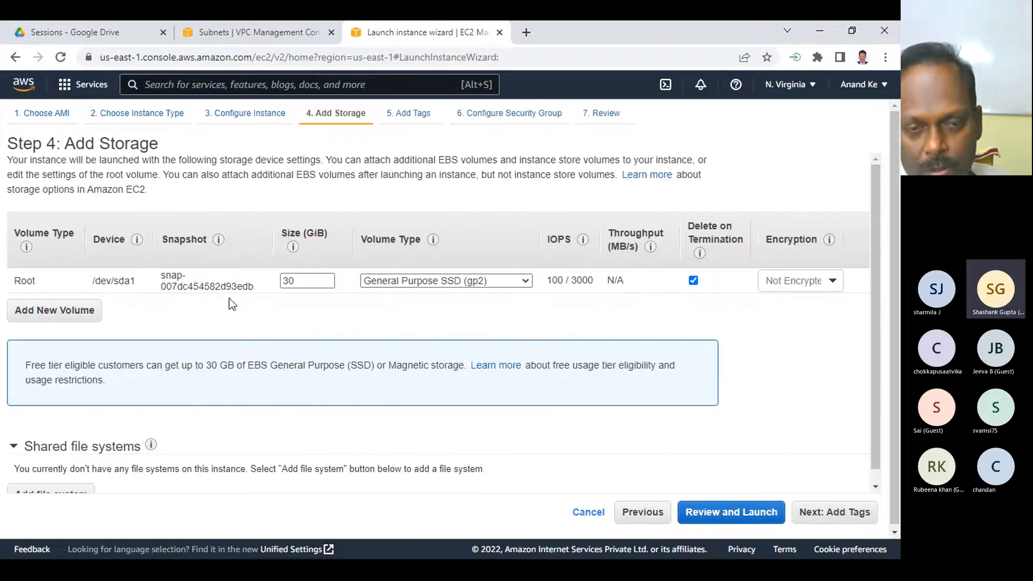
pyautogui.click(827, 518)
# - Add a tag with key Name and value "Windows Gateway Server" and continue to the security group configuration
pyautogui.click(43, 350)
pyautogui.click(80, 274)
pyautogui.click(102, 302)
pyautogui.click(365, 274)
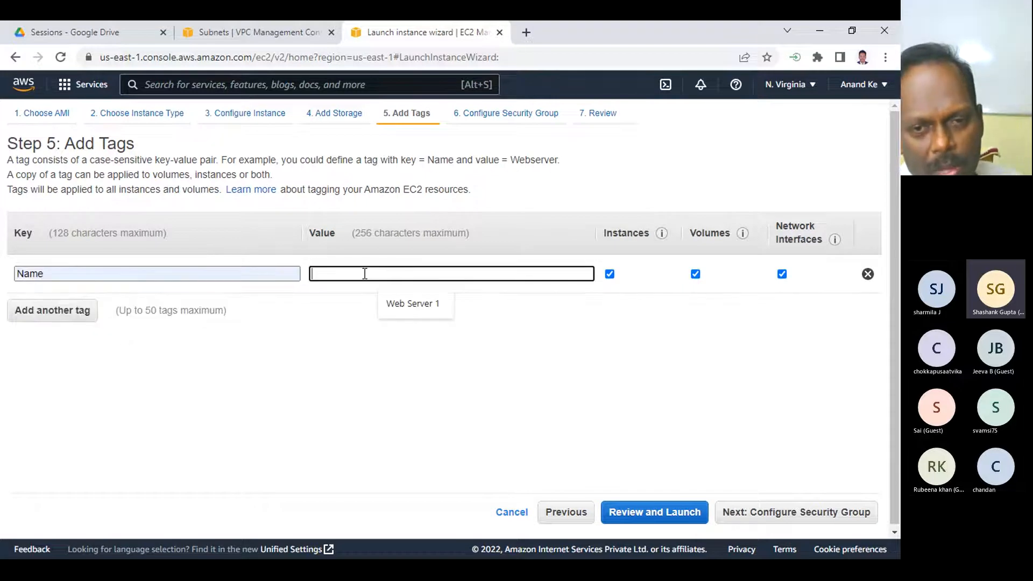
pyautogui.write('Wi')
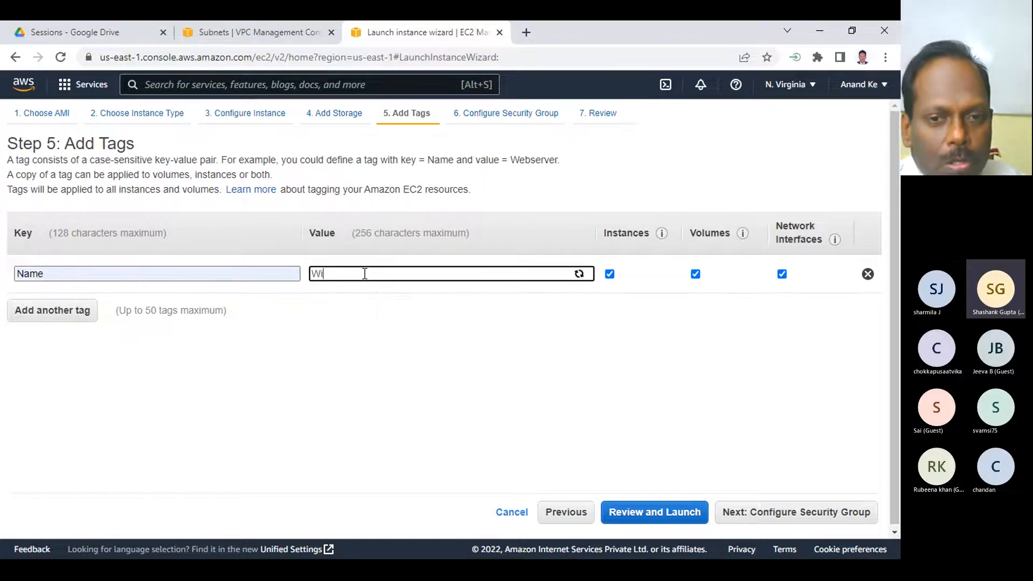
pyautogui.write('ndows Gateway ')
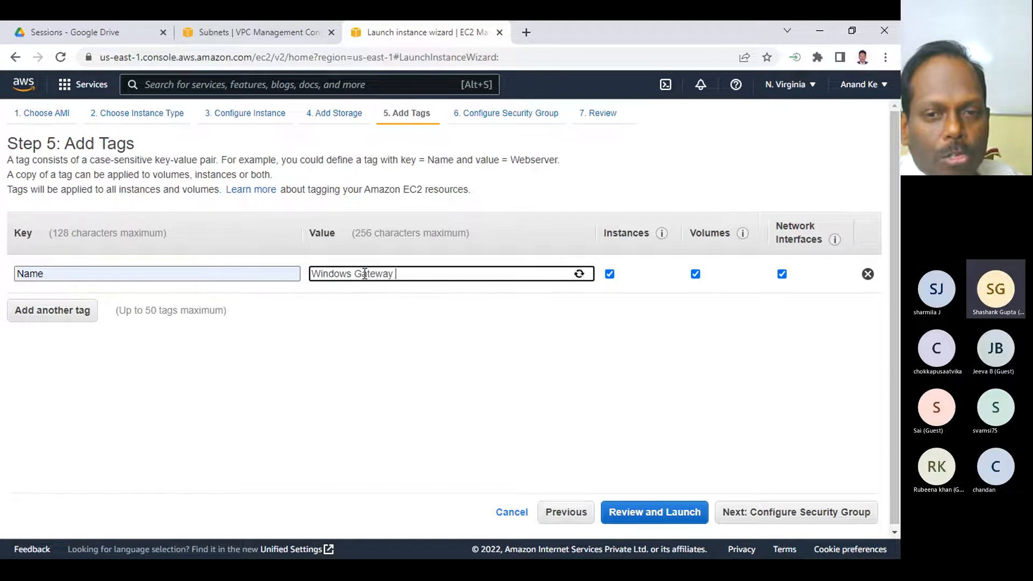
pyautogui.write('Server')
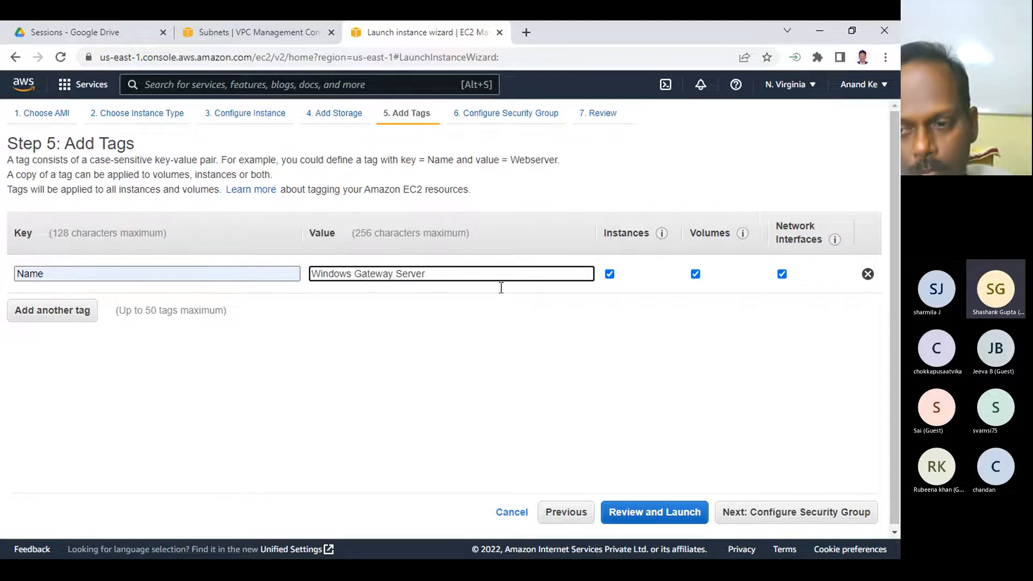
pyautogui.click(807, 513)
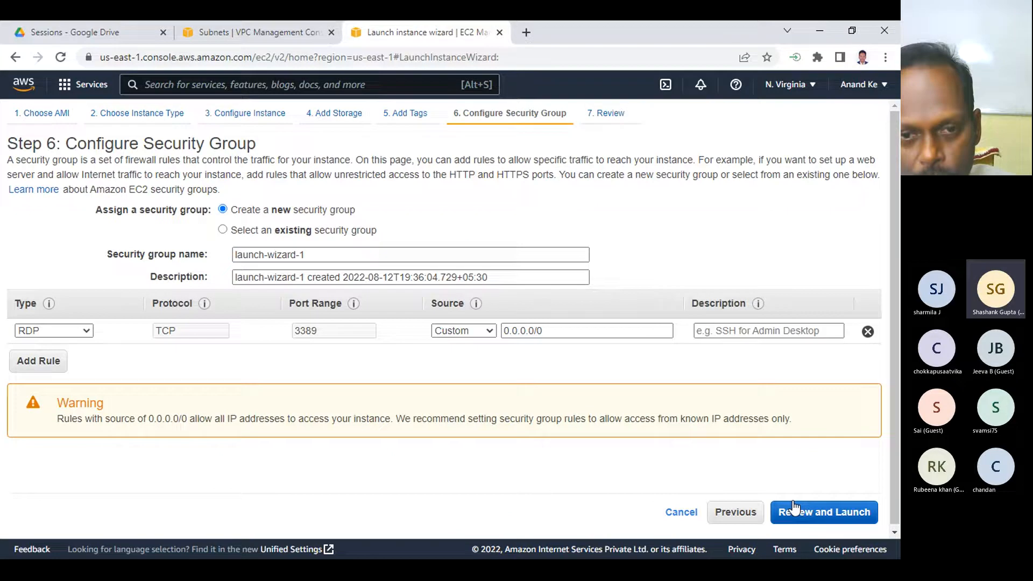
# - Add an SSH rule with source Anywhere to the new security group and continue to the launch review
pyautogui.click(40, 361)
pyautogui.click(69, 356)
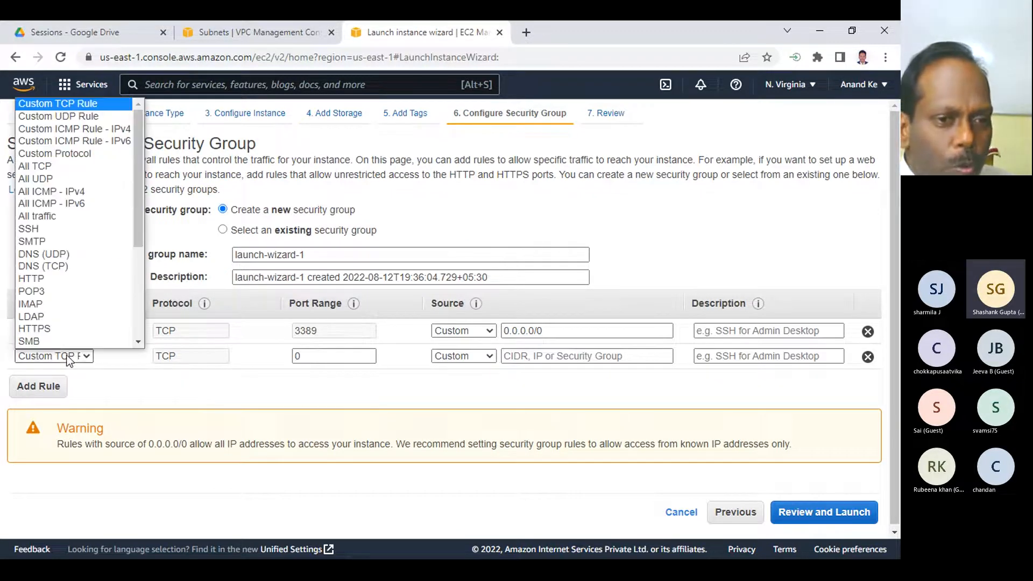
pyautogui.click(32, 230)
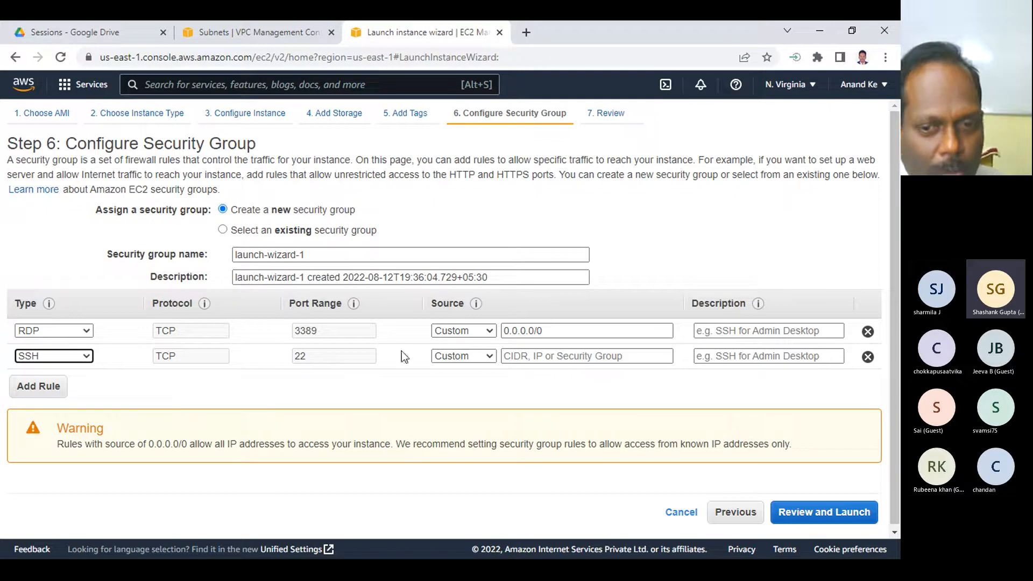
pyautogui.click(447, 356)
pyautogui.click(444, 380)
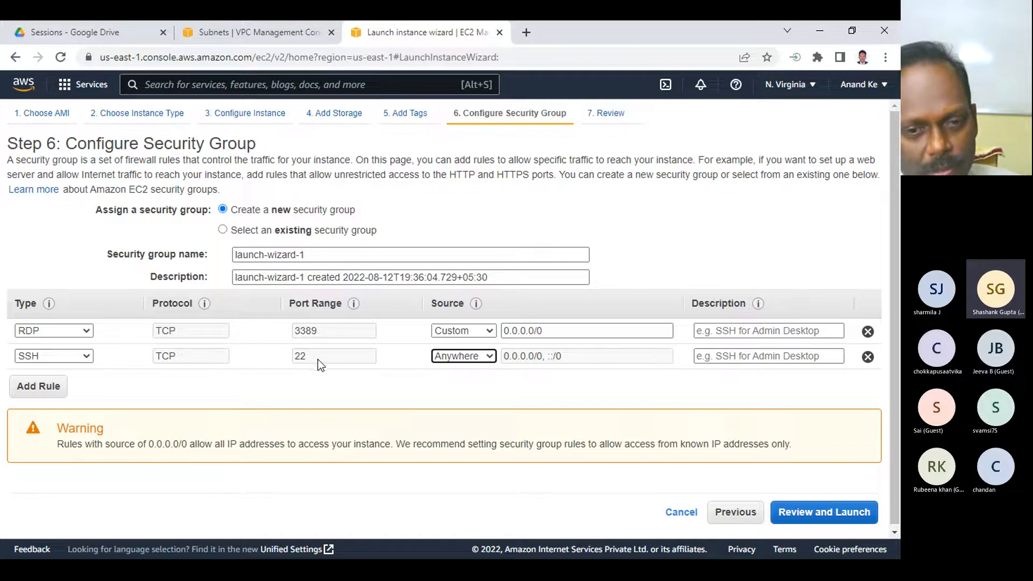
pyautogui.click(811, 514)
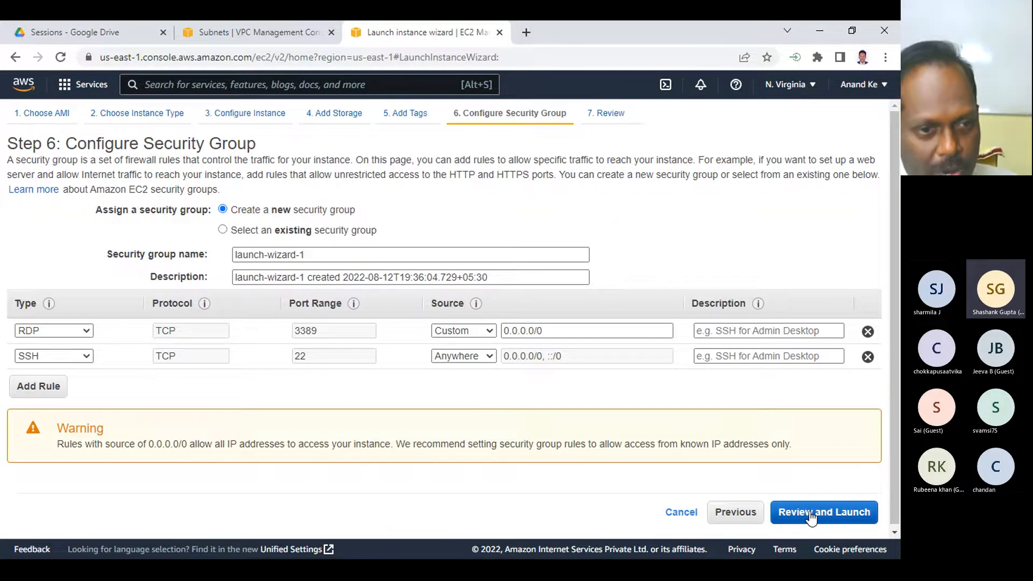
# - Review the launch settings and launch the instance with the existing awsclass key pair, acknowledging access to its private key file
pyautogui.scroll(-3, 269, 445)
pyautogui.scroll(3, 270, 450)
pyautogui.moveTo(123, 301); pyautogui.dragTo(321, 318)
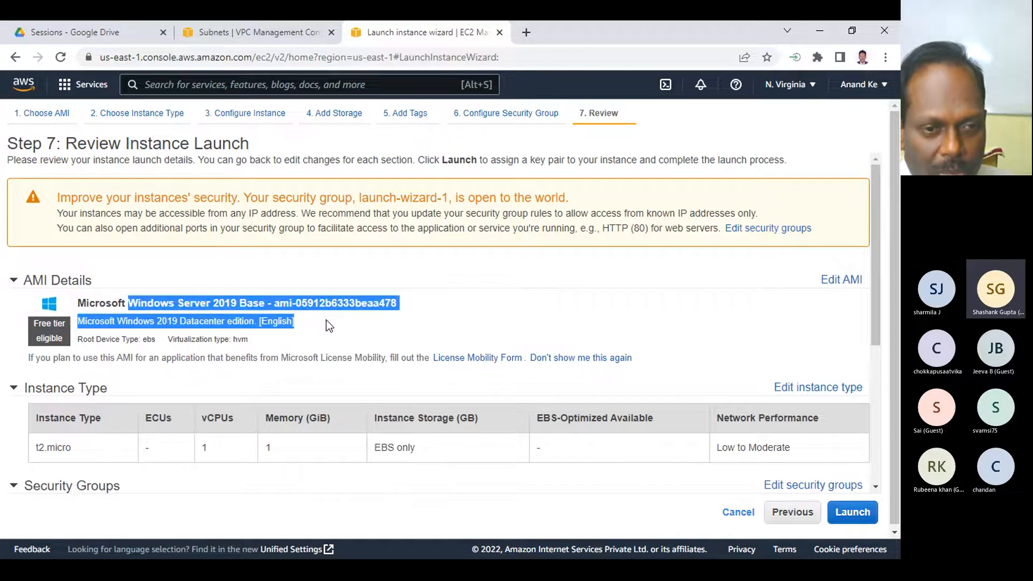
pyautogui.scroll(-3, 326, 320)
pyautogui.moveTo(45, 307); pyautogui.dragTo(120, 305)
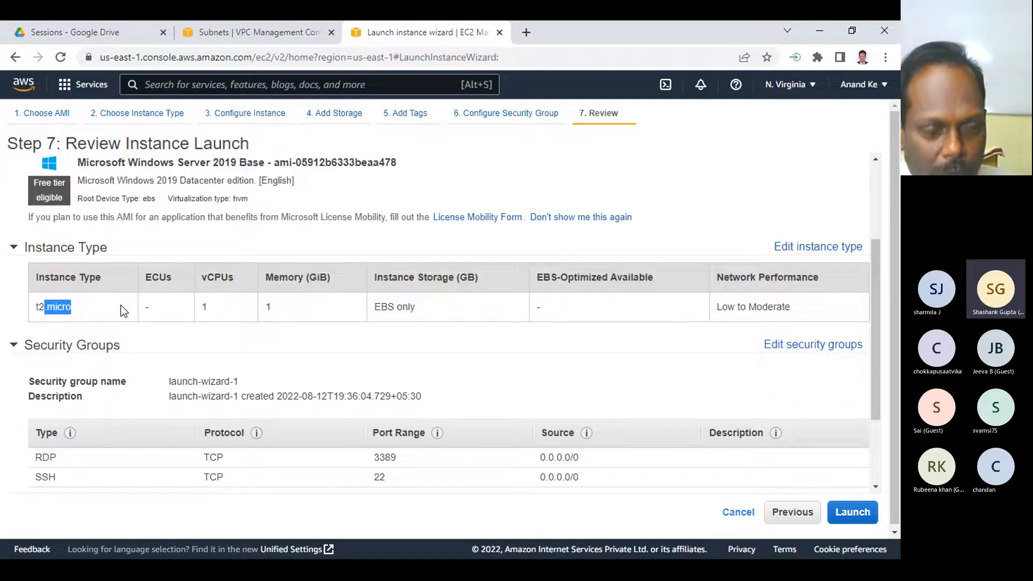
pyautogui.scroll(-2, 262, 413)
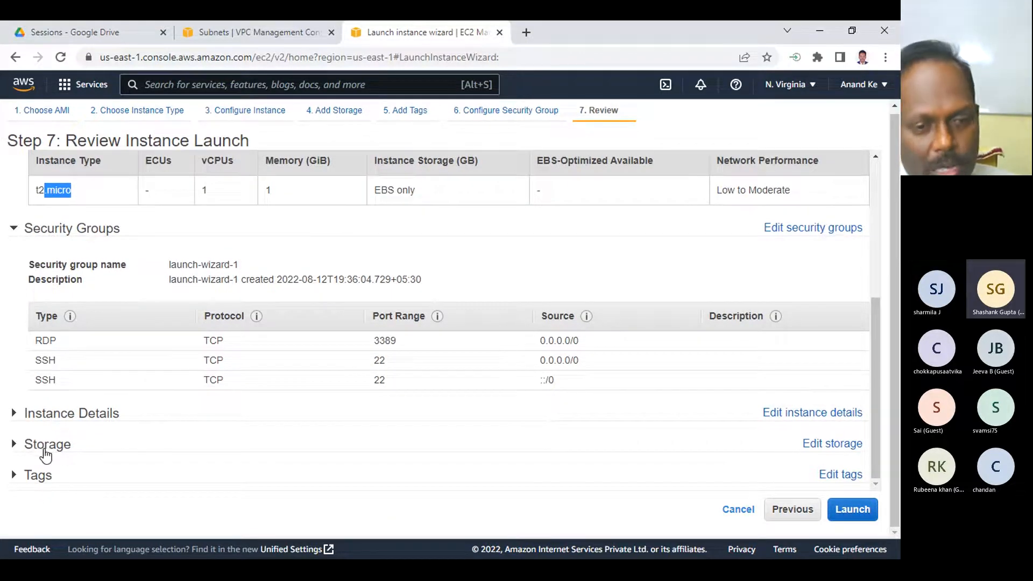
pyautogui.click(852, 510)
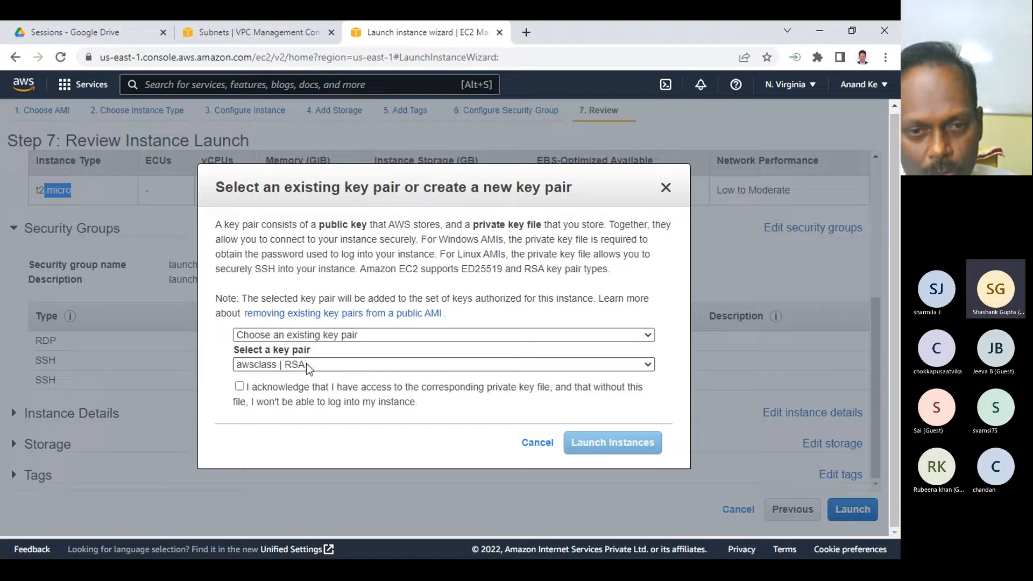
pyautogui.click(239, 386)
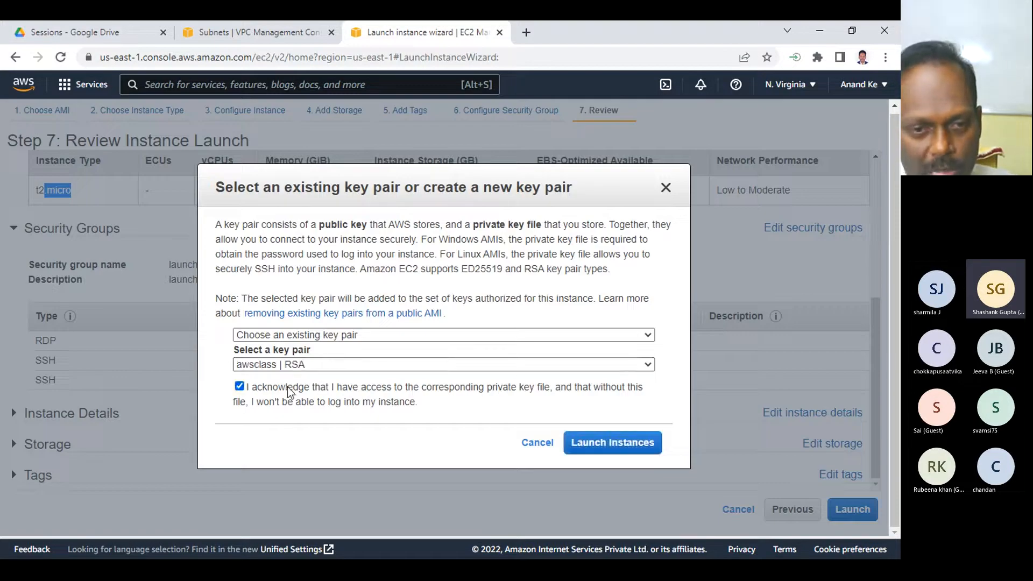
pyautogui.click(624, 443)
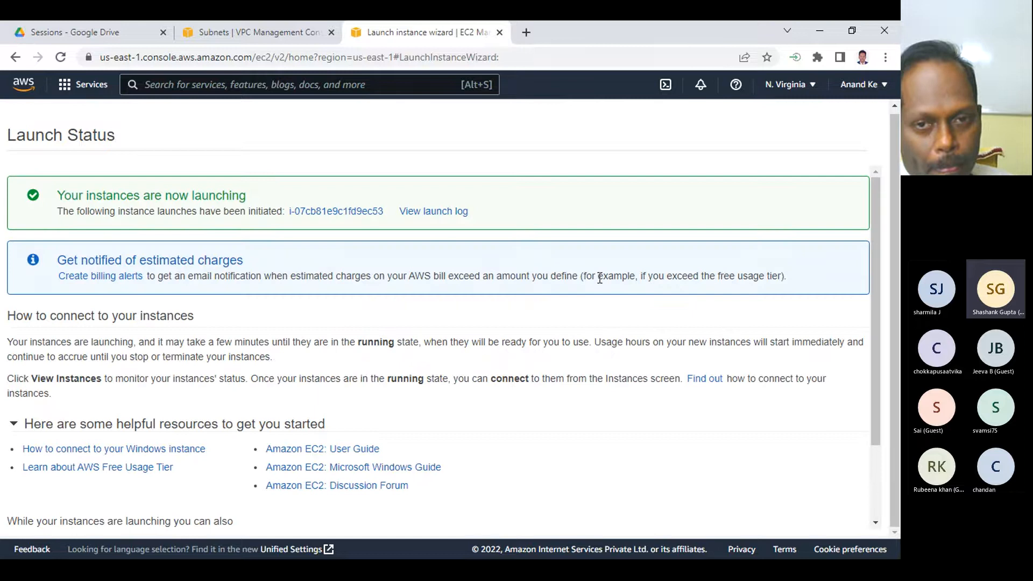
# - Open the EC2 instances list and show the details of the Windows Gateway Server instance
pyautogui.scroll(-2, 583, 337)
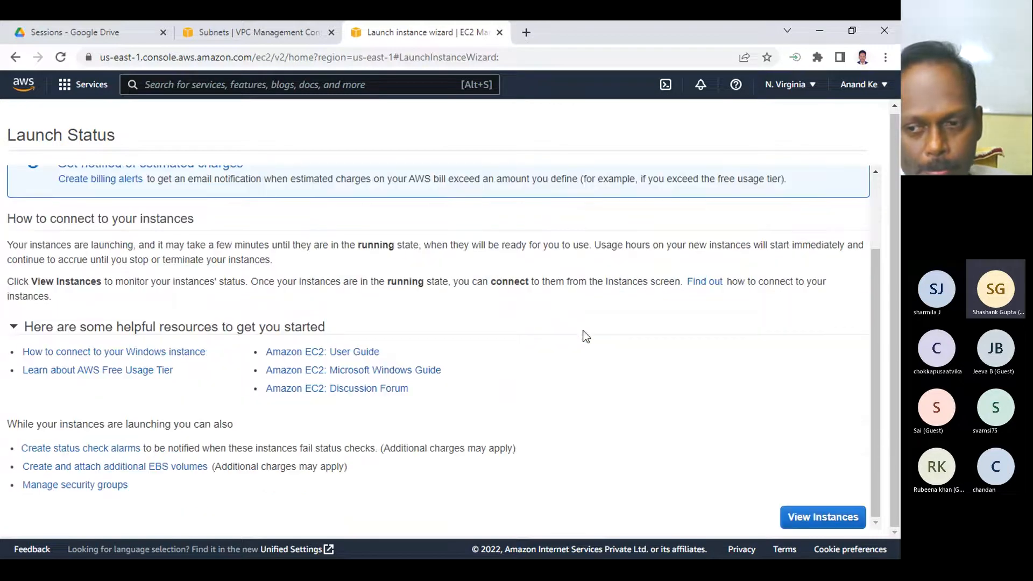
pyautogui.click(808, 518)
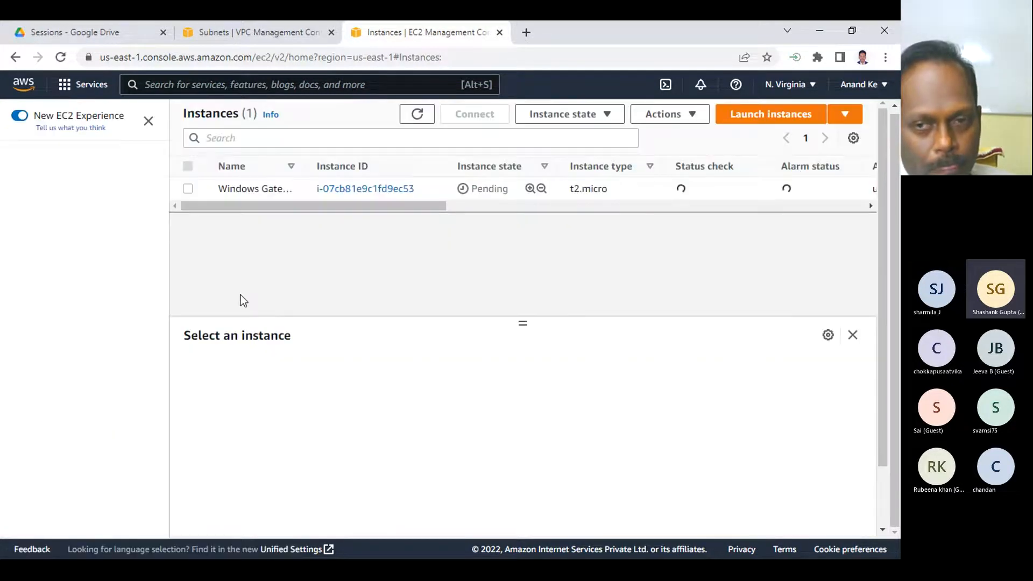
pyautogui.click(188, 189)
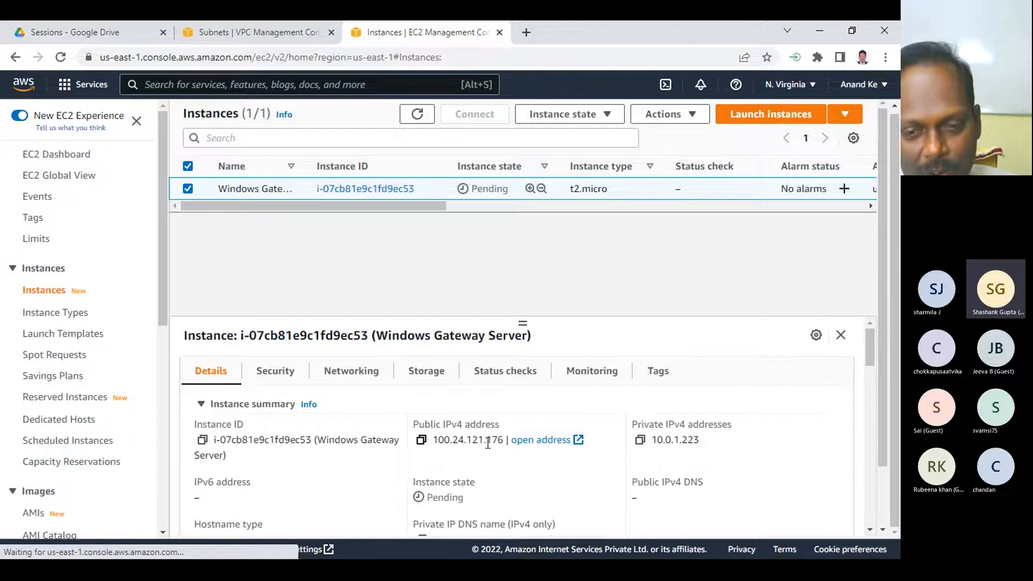
# - Copy the Windows Gateway Server's public IPv4 address and switch to the class notes in Notepad
pyautogui.click(421, 440)
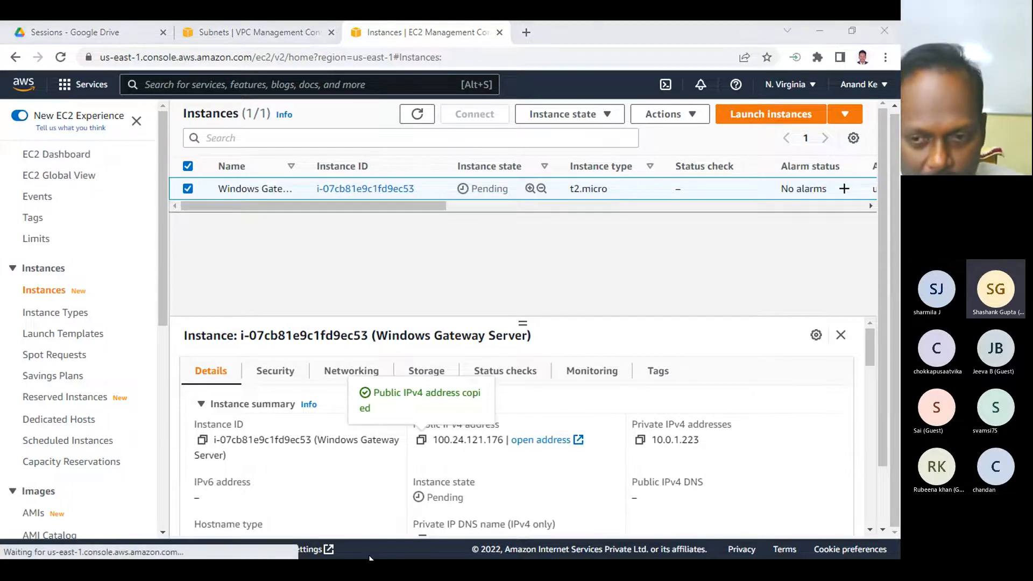
pyautogui.press('super')
pyautogui.click(467, 548)
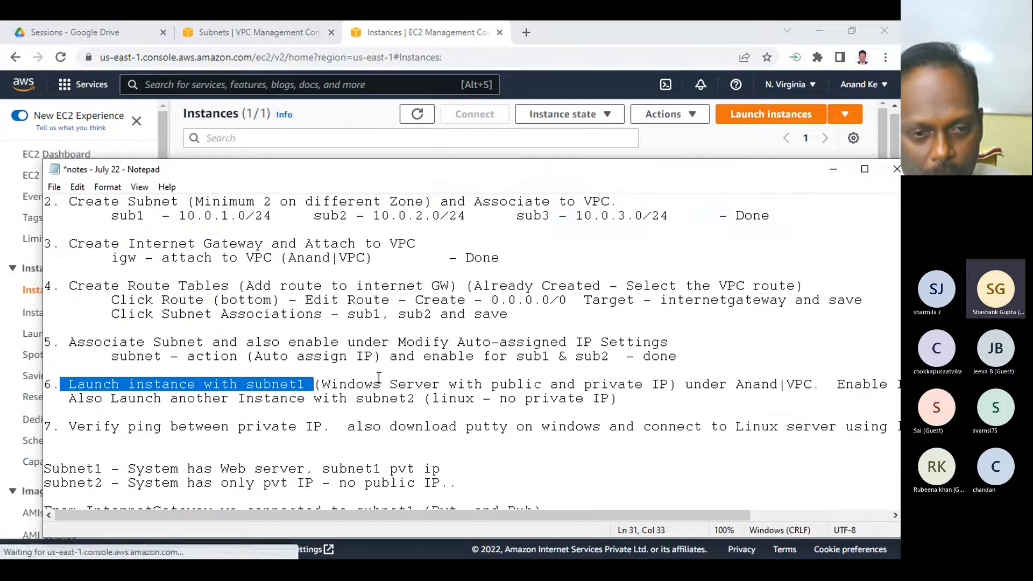
pyautogui.scroll(-1, 379, 376)
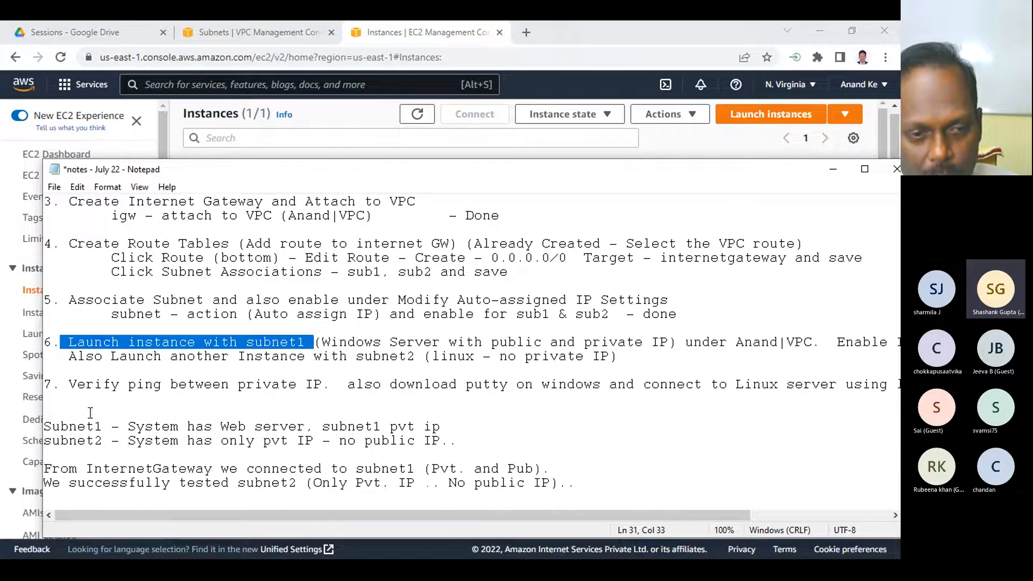
# - Add a line reading "Subnet1 - Windows Server" below item 7 of the notes
pyautogui.click(71, 400)
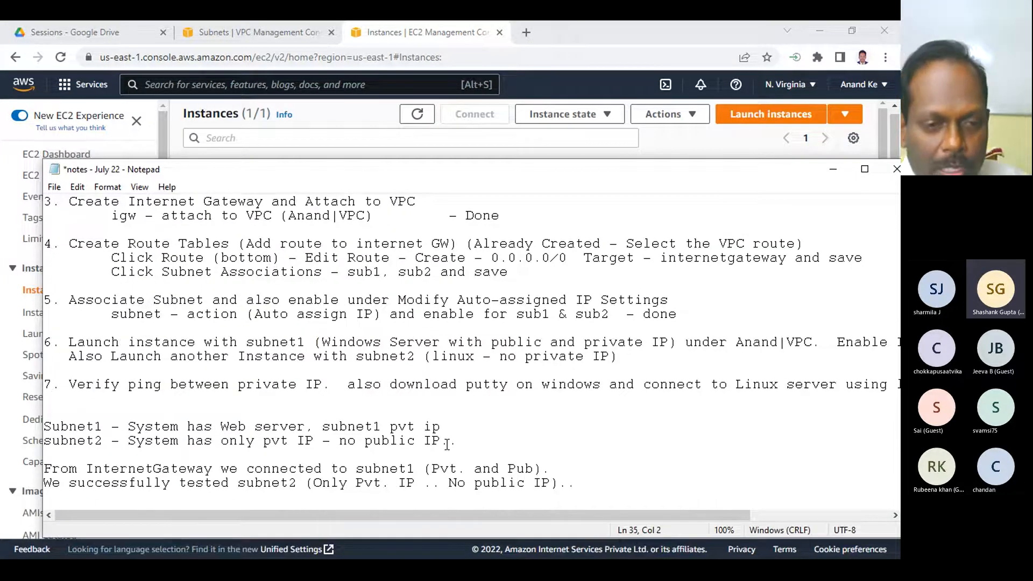
pyautogui.press('Return')
pyautogui.press('Return')
pyautogui.write('S')
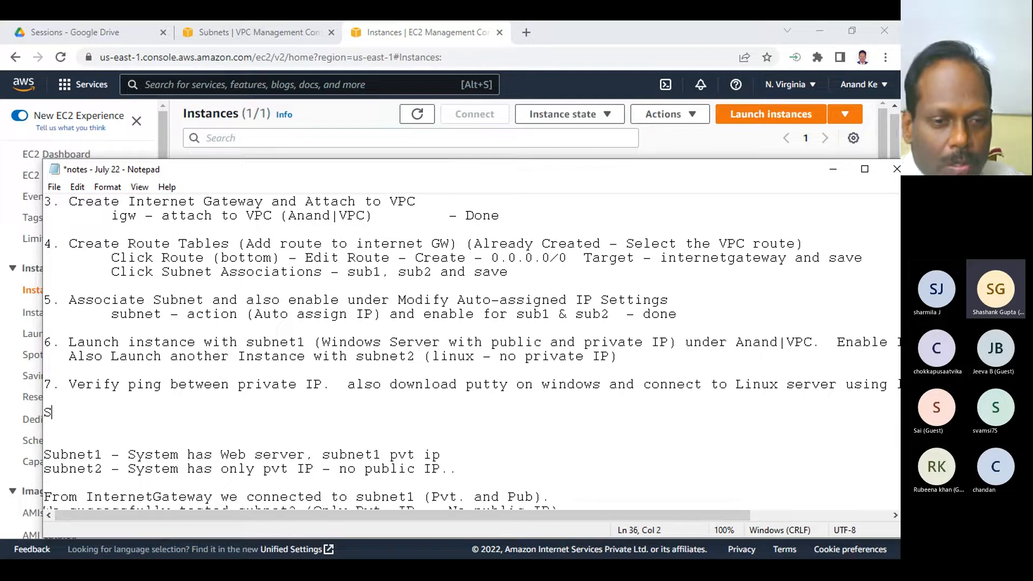
pyautogui.write('ubnet1')
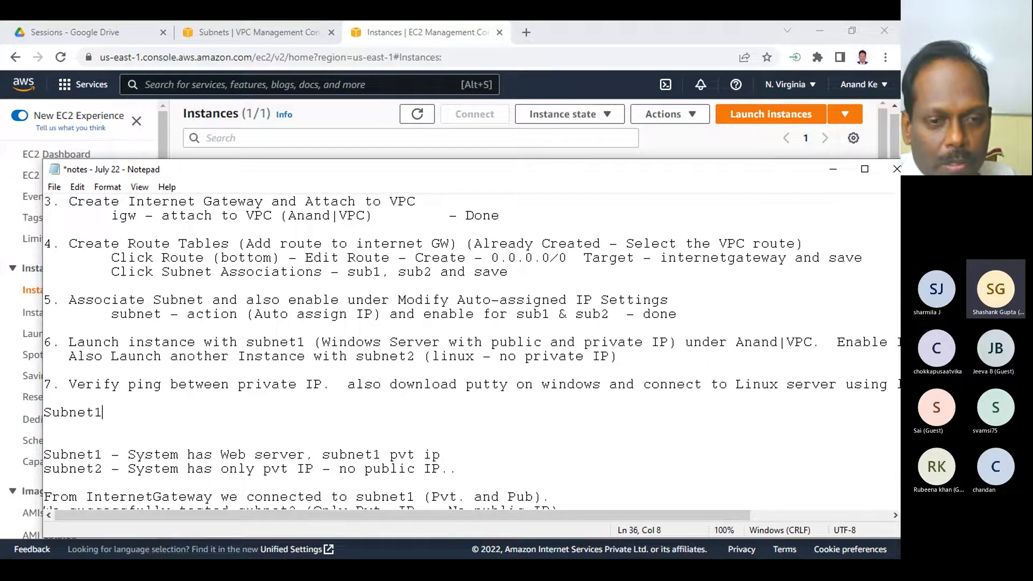
pyautogui.write(' - Widnow')
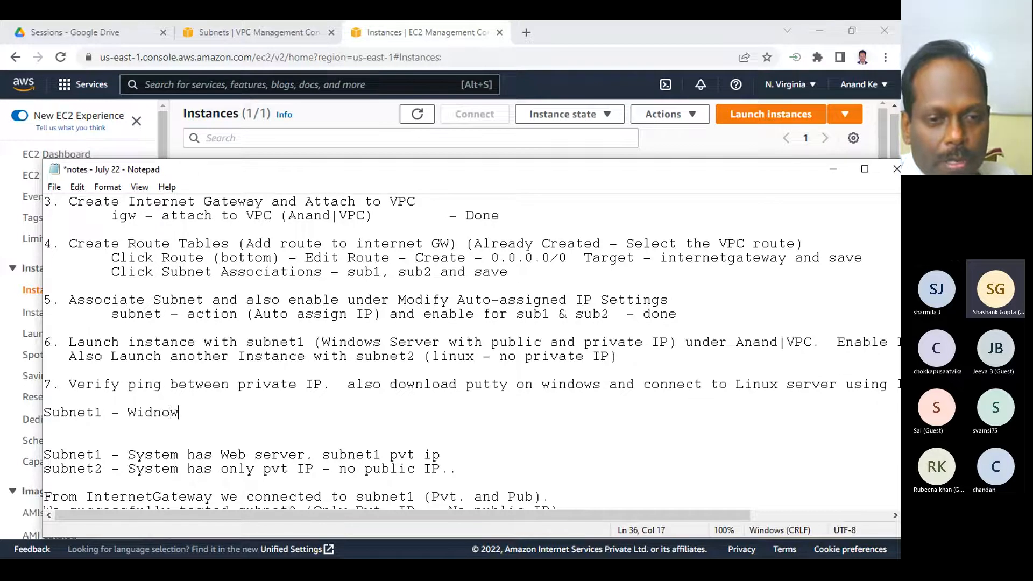
pyautogui.press('BackSpace')
pyautogui.press('BackSpace')
pyautogui.press('BackSpace')
pyautogui.press('BackSpace')
pyautogui.write('ndows')
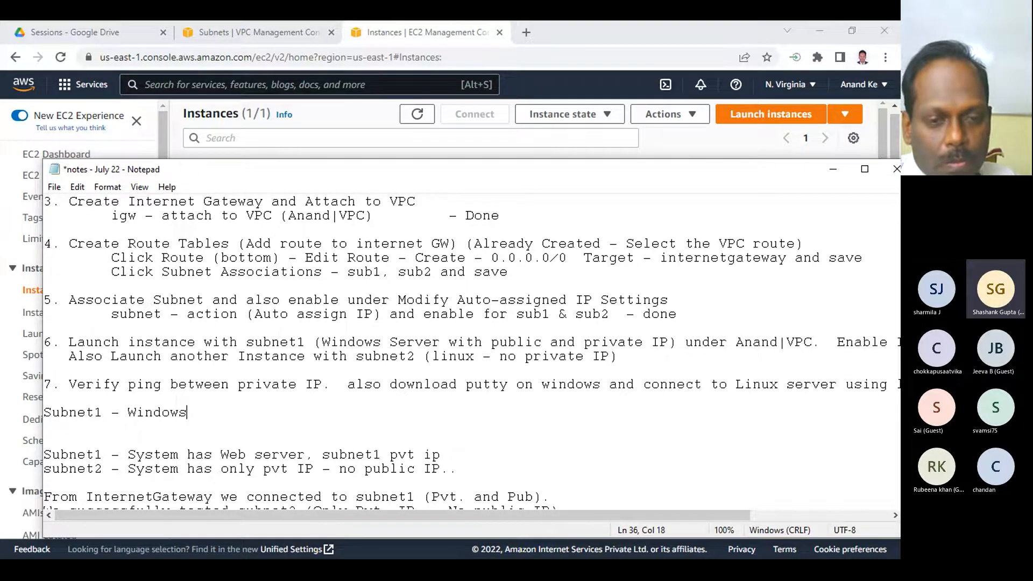
pyautogui.write(' Server\t{')
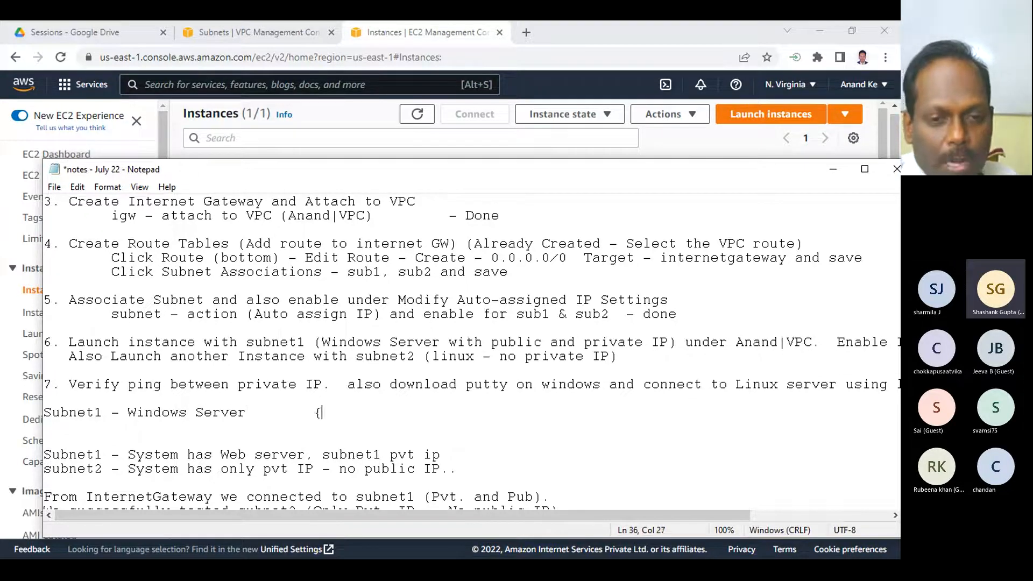
pyautogui.press('BackSpace')
pyautogui.press('BackSpace')
# - Append "Public IP - 100.24.121.176" and the label "Private IP :" to the Windows Server line
pyautogui.write('Public IP -')
pyautogui.hotkey('ctrl', 'v')
pyautogui.write('Priv')
pyautogui.press('BackSpace')
pyautogui.press('BackSpace')
pyautogui.press('BackSpace')
pyautogui.write('rivate IP :')
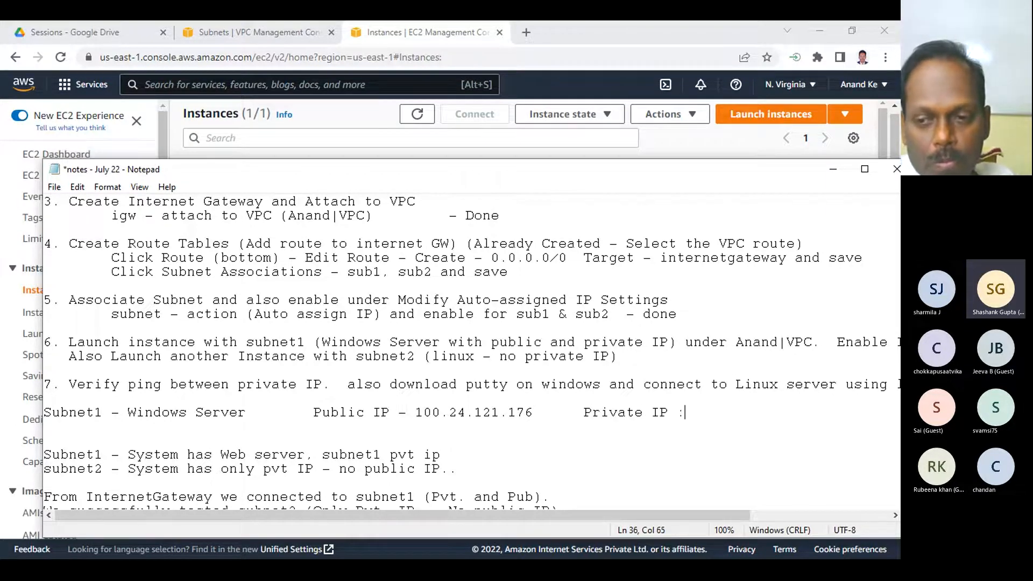
# - Copy the instance's private IPv4 address from the EC2 console and paste 10.0.1.223 after "Private IP :" in the Notepad notes
pyautogui.click(434, 23)
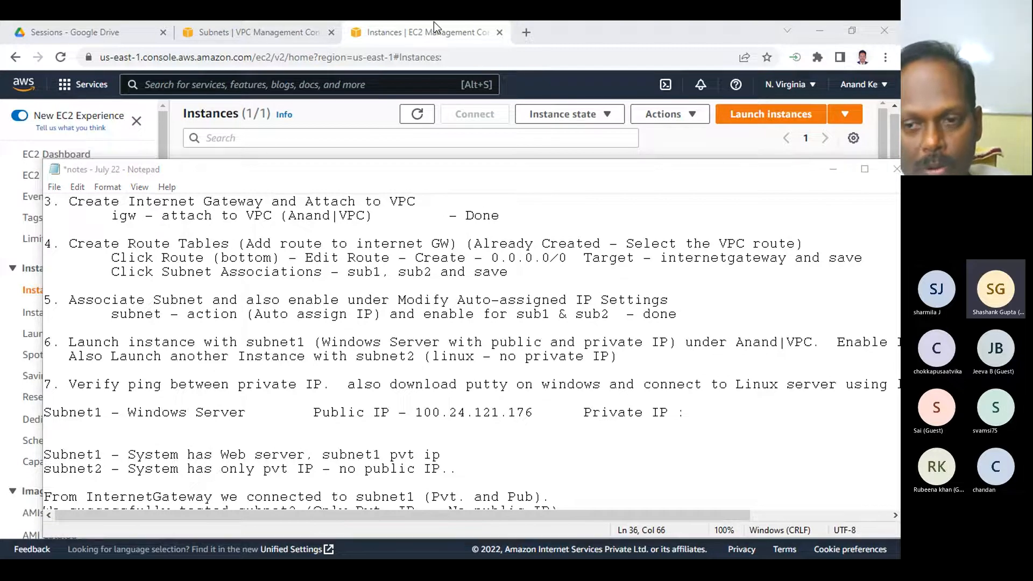
pyautogui.click(704, 27)
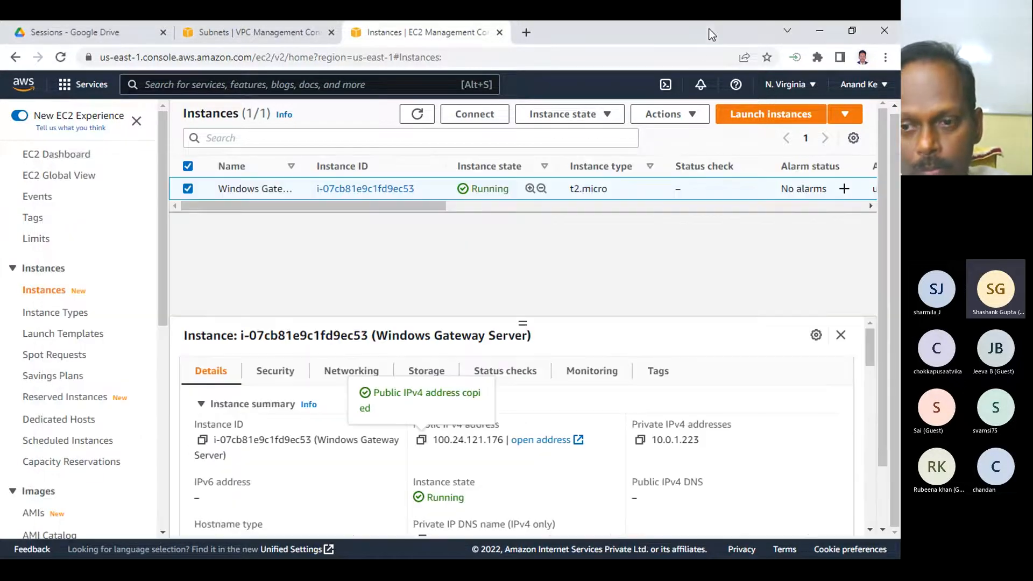
pyautogui.click(642, 441)
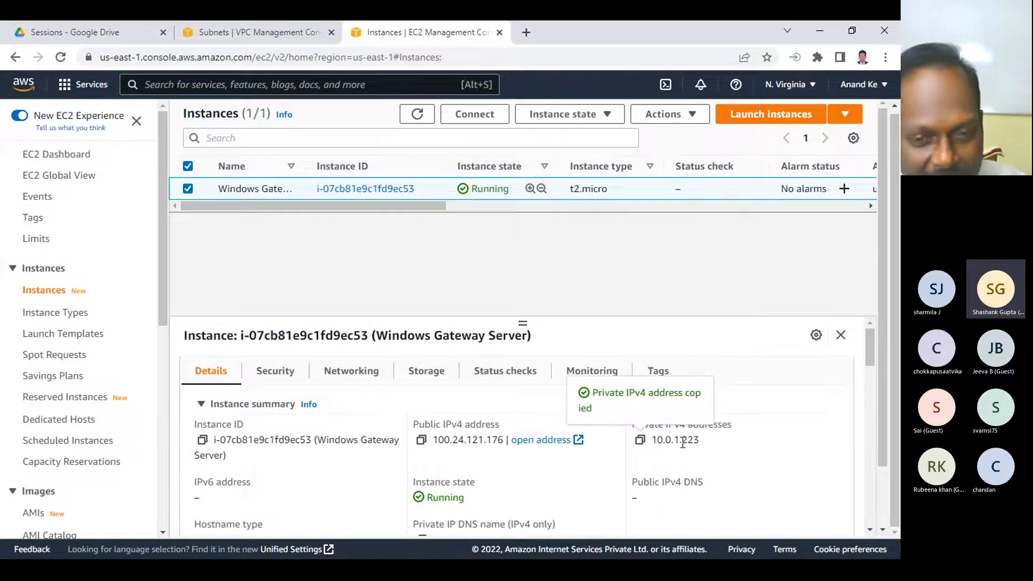
pyautogui.hotkey('alt', 'Tab')
pyautogui.hotkey('ctrl', 'v')
pyautogui.scroll(2, 277, 269)
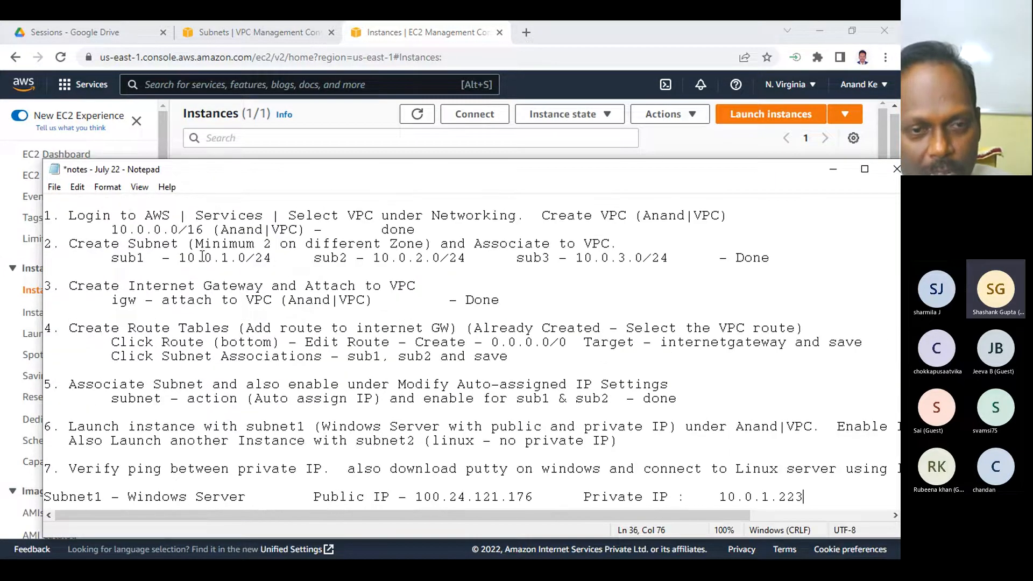
pyautogui.scroll(-1, 657, 406)
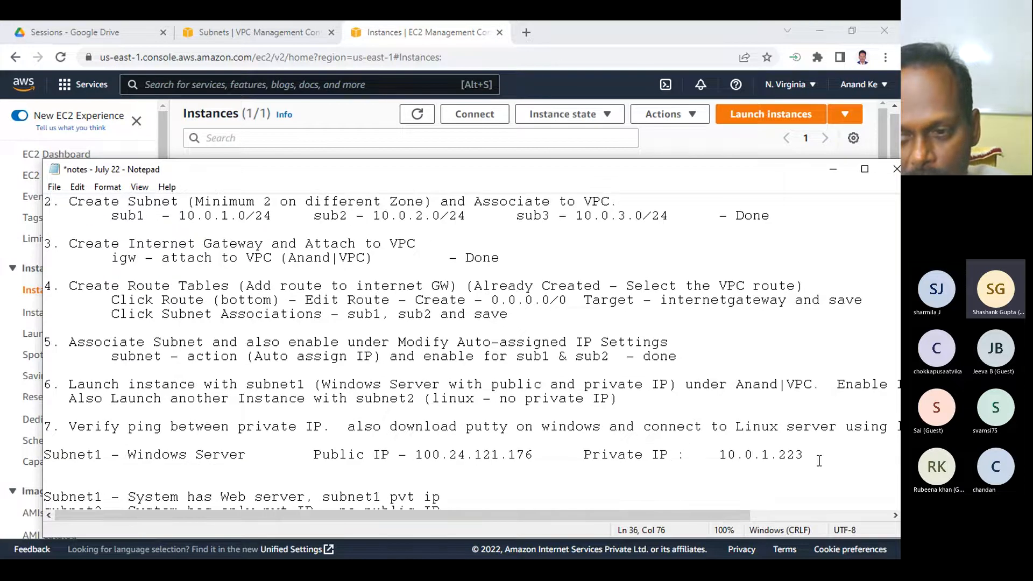
# - Start a line for subnet 2 with the entry "Linux Server" beneath the Windows Server line
pyautogui.press('Return')
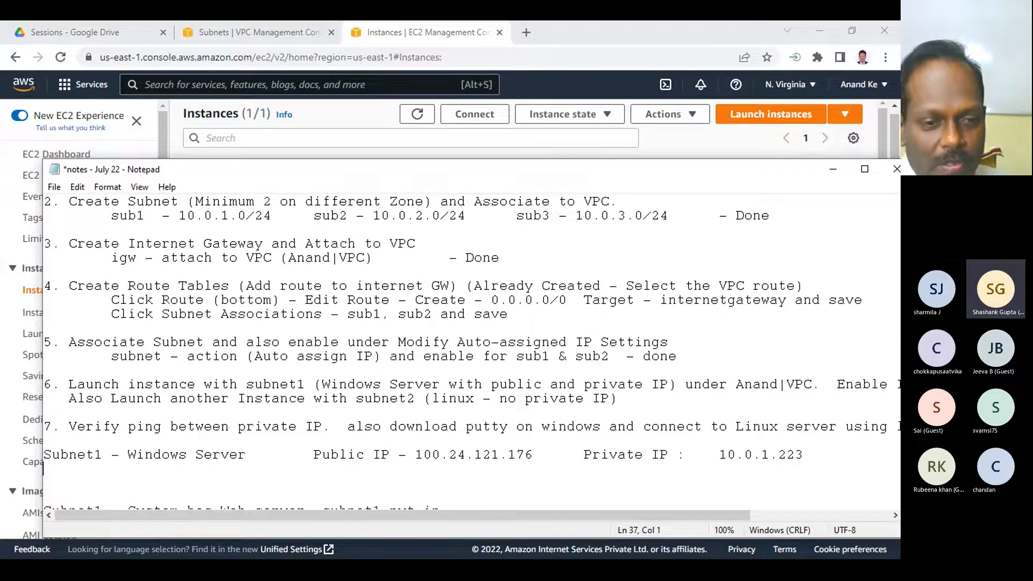
pyautogui.write('Subenet2')
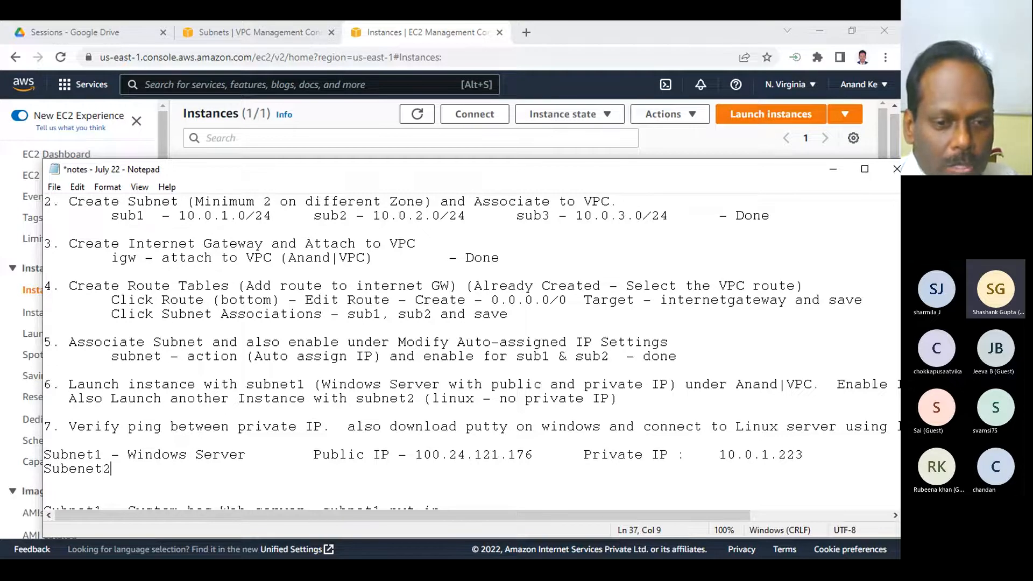
pyautogui.press('BackSpace')
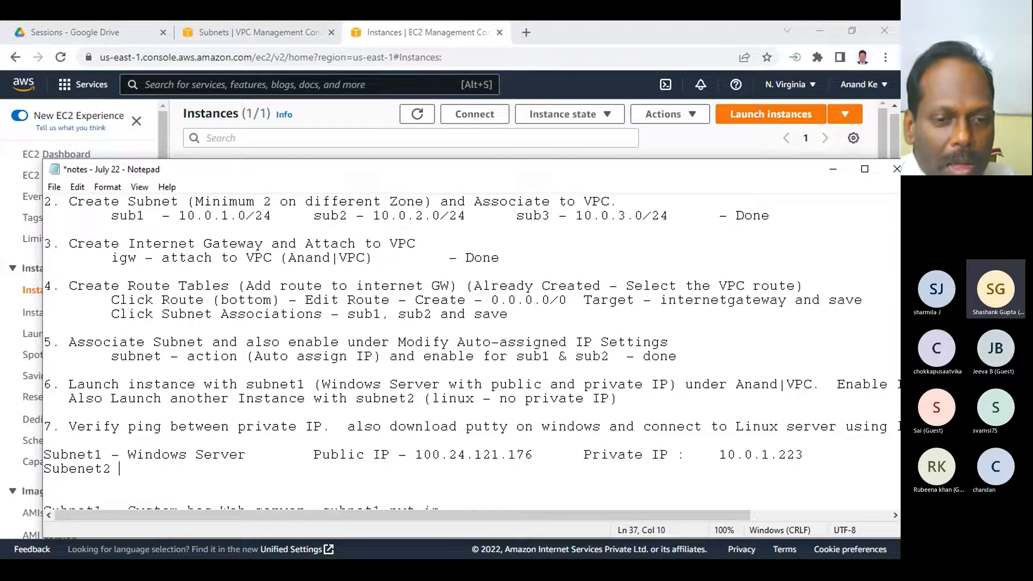
pyautogui.write('Linu')
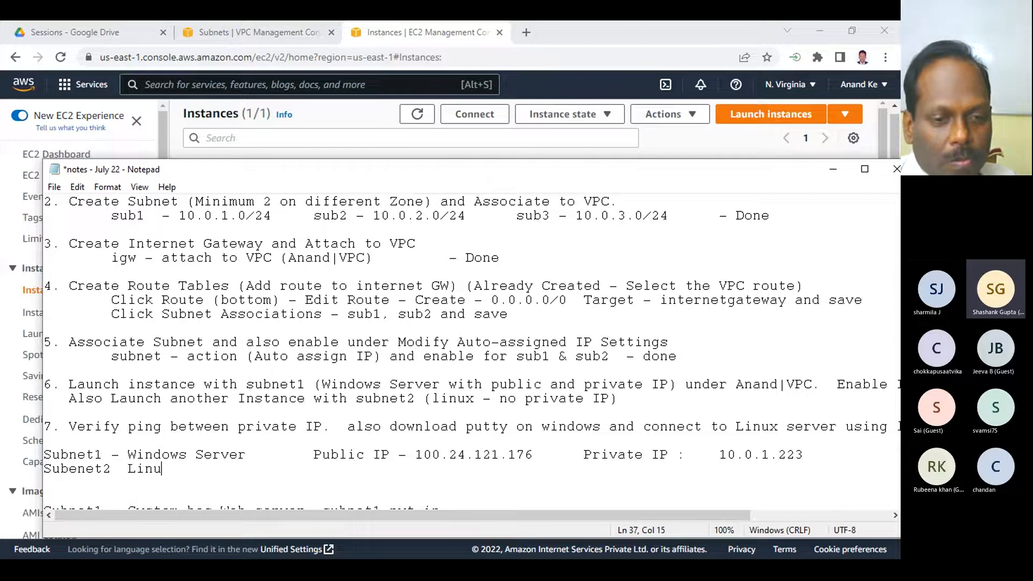
pyautogui.write('x Server')
pyautogui.press('Tab')
pyautogui.press('Tab')
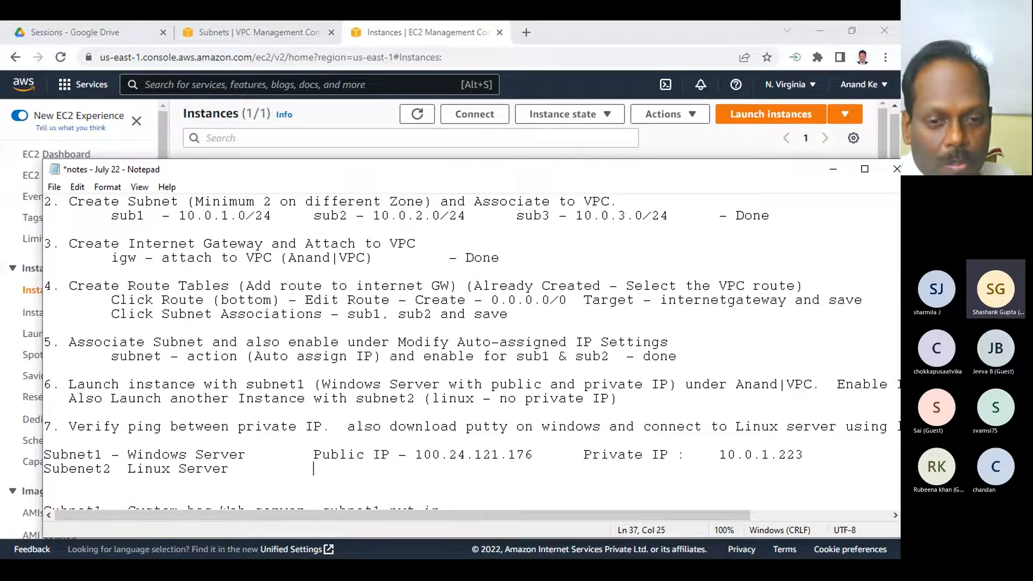
# - Add empty "Public IP -" and "Private IP :" labels to the Linux Server line, aligned with the line above
pyautogui.write('Pu')
pyautogui.write('IP')
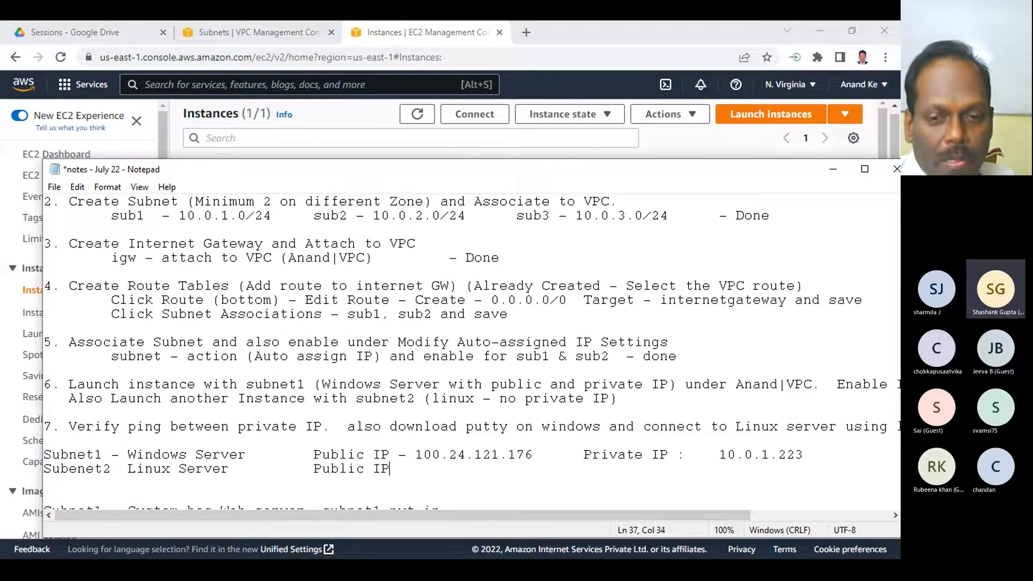
pyautogui.press('Tab')
pyautogui.press('Tab')
pyautogui.press('Tab')
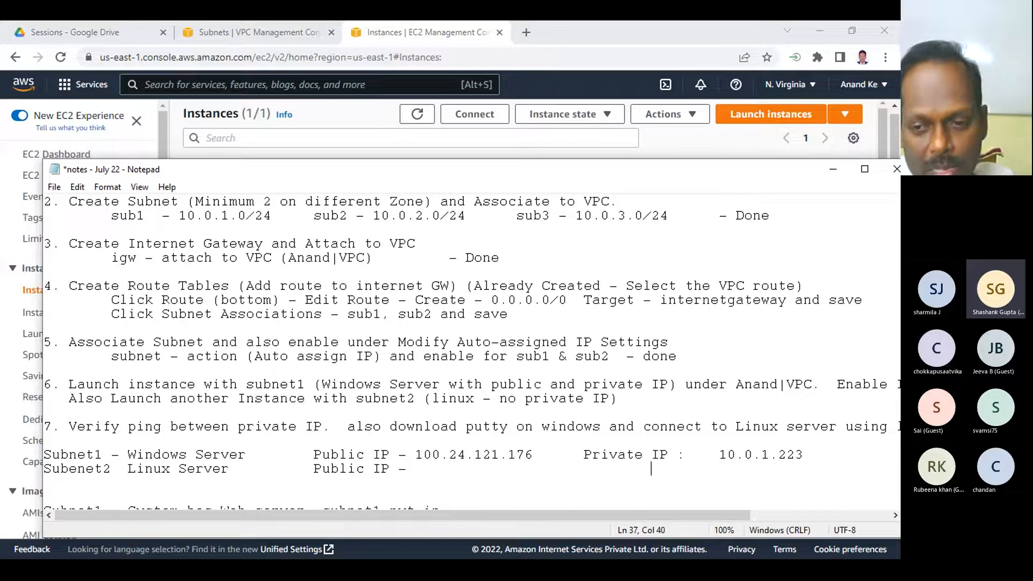
pyautogui.press('BackSpace')
pyautogui.write('Priv')
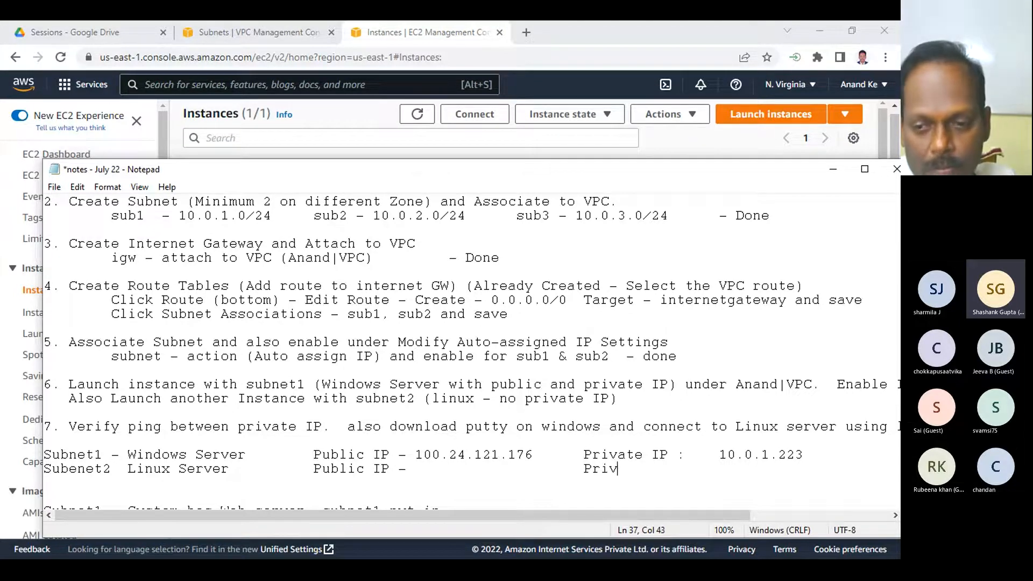
pyautogui.write('ate IP')
pyautogui.press('Tab')
pyautogui.press('BackSpace')
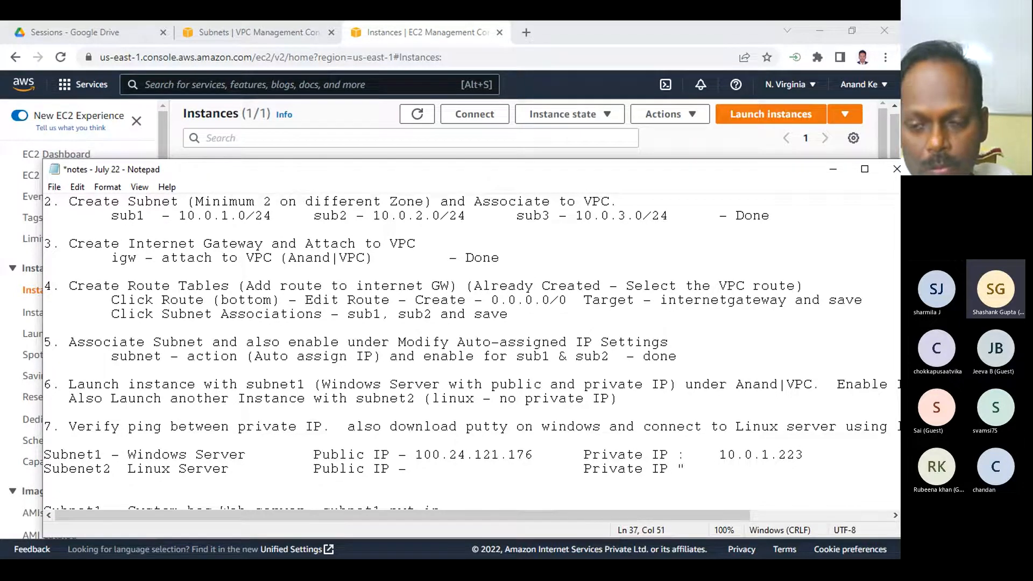
pyautogui.press('BackSpace')
pyautogui.press('Return')
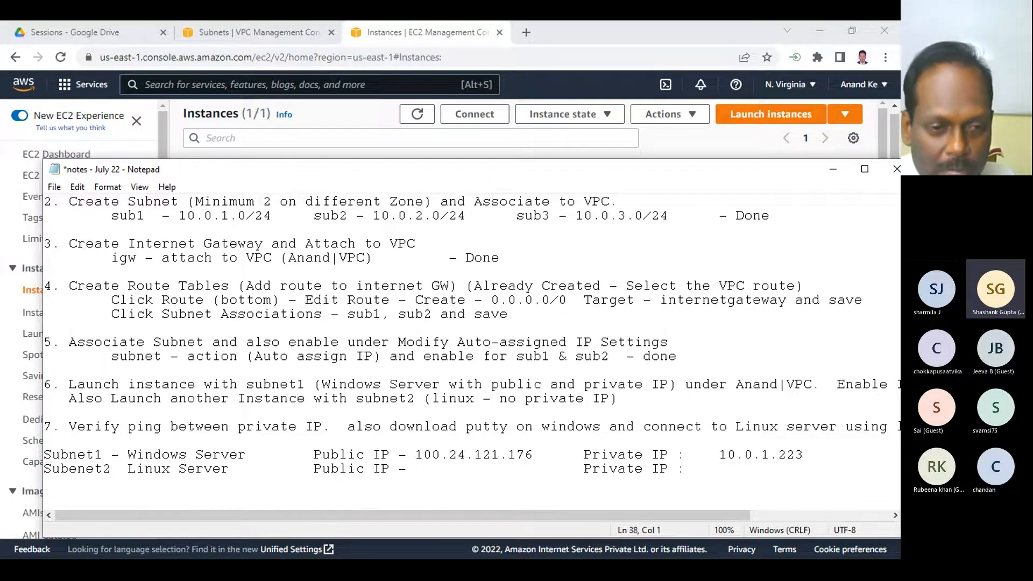
# - Correct the Linux Server line's label to "Subnet2" and realign the text following it
pyautogui.press('Up')
pyautogui.press('Right')
pyautogui.press('Right')
pyautogui.press('Right')
pyautogui.press('Right')
pyautogui.press('BackSpace')
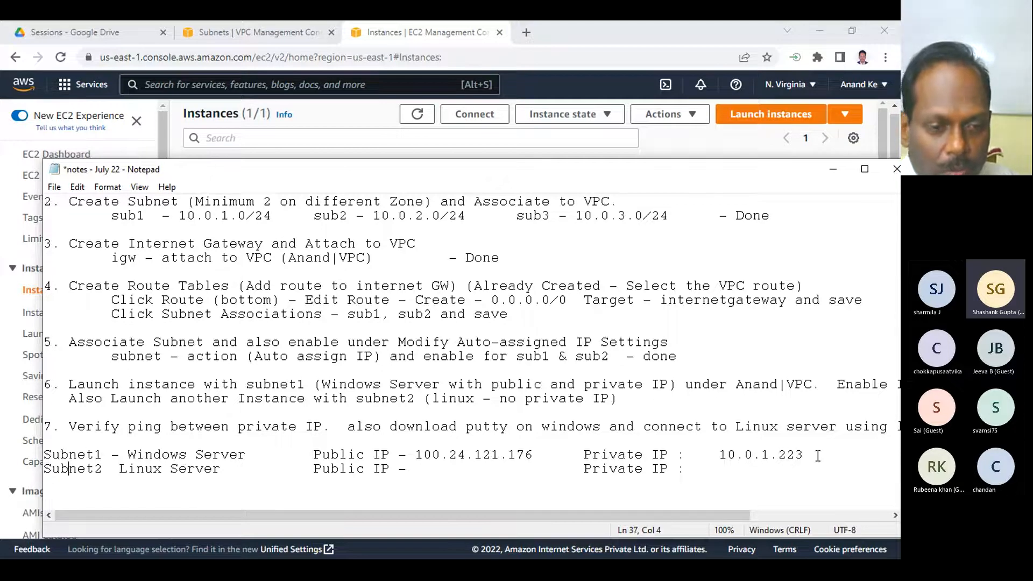
pyautogui.press('Right')
pyautogui.press('Right')
pyautogui.press('Down')
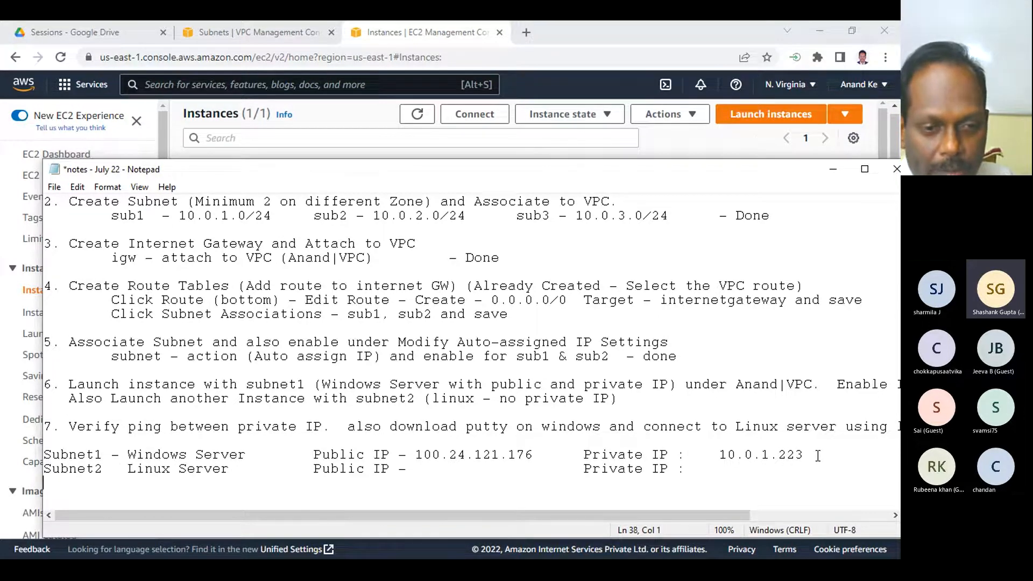
# - Add a third line labelled "Sub3" beneath the Linux Server line
pyautogui.write('Subnet2')
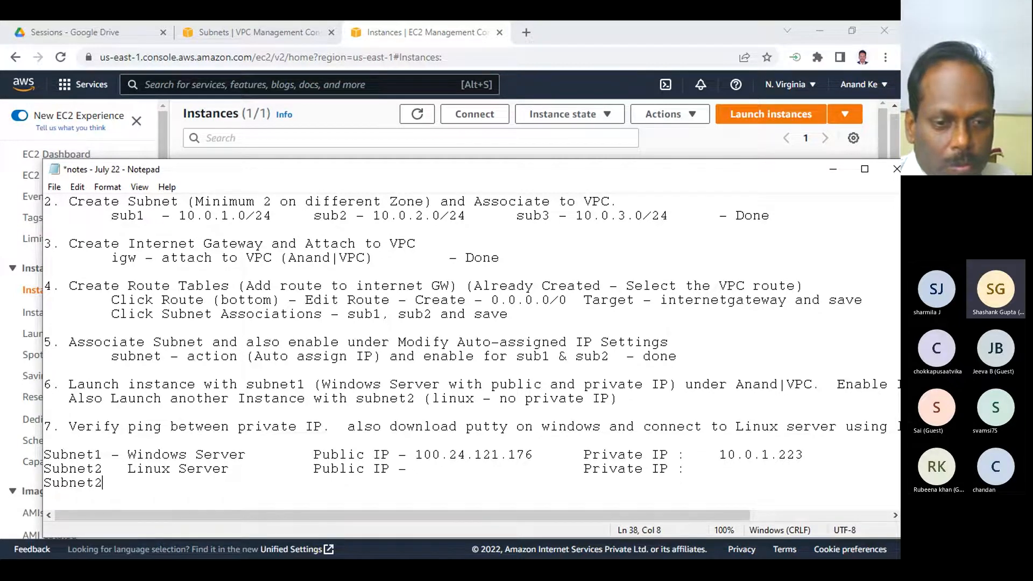
pyautogui.press('BackSpace')
pyautogui.write('3')
pyautogui.press('BackSpace')
pyautogui.press('Delete')
pyautogui.press('Delete')
# - Shorten the first two line labels to "Sub1" and "Sub2", keeping "Sub3" on its own line
pyautogui.press('Up')
pyautogui.press('Delete')
pyautogui.press('End')
pyautogui.press('Delete')
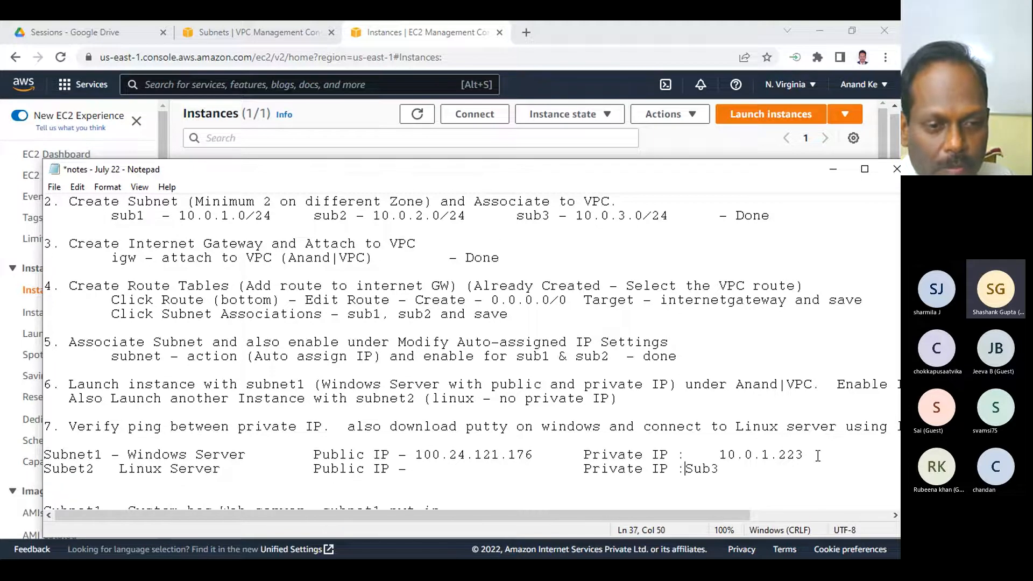
pyautogui.press('Return')
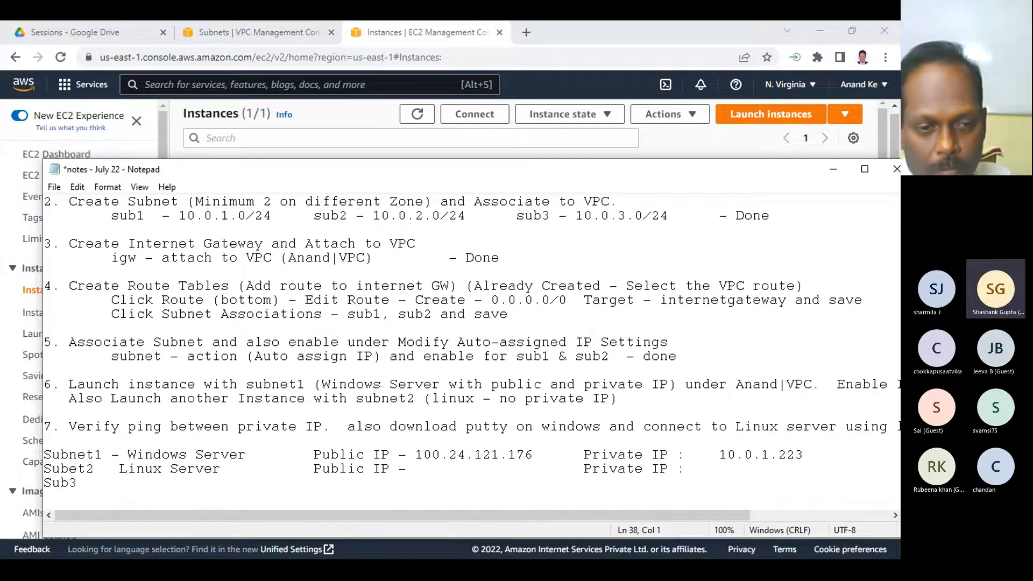
pyautogui.press('Right')
pyautogui.press('Delete')
pyautogui.press('Delete')
pyautogui.press('Up')
pyautogui.press('Delete')
pyautogui.press('Delete')
pyautogui.press('Delete')
pyautogui.press('Down')
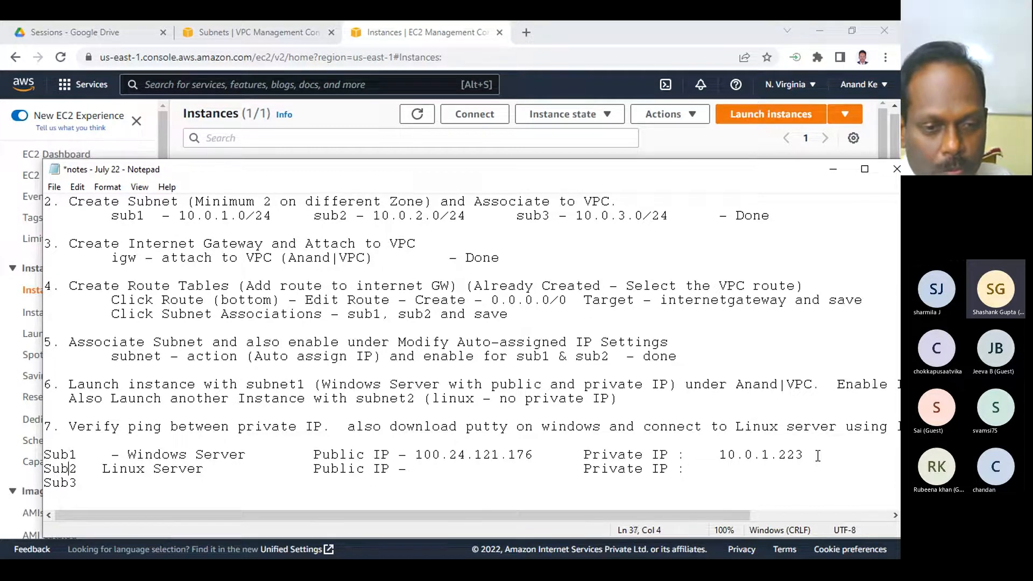
# - Insert a dash after "Sub2" and "Sub3", aligning the dashes and the Linux Server text with the Sub1 line
pyautogui.press('Right')
pyautogui.press('Tab')
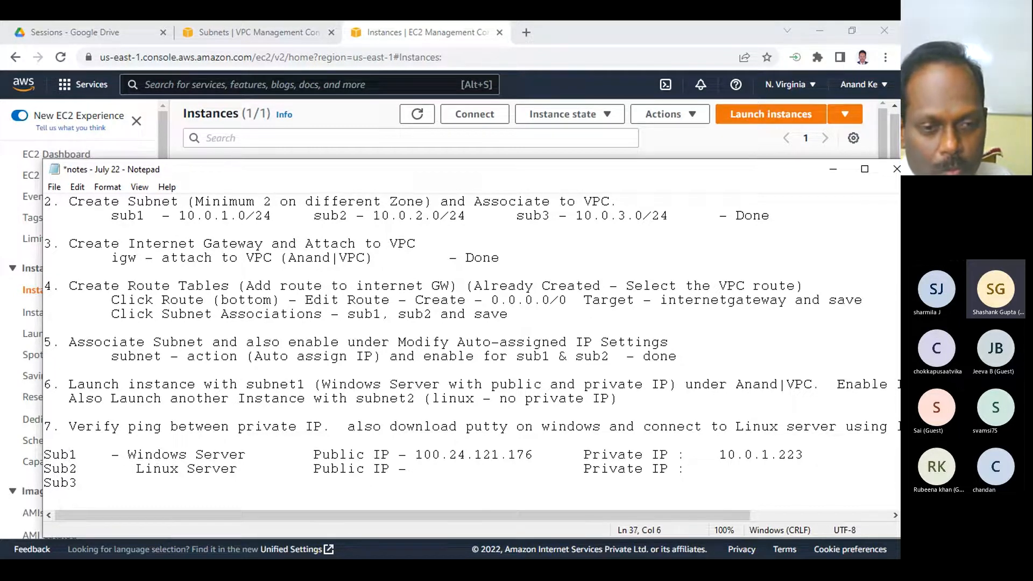
pyautogui.write('-')
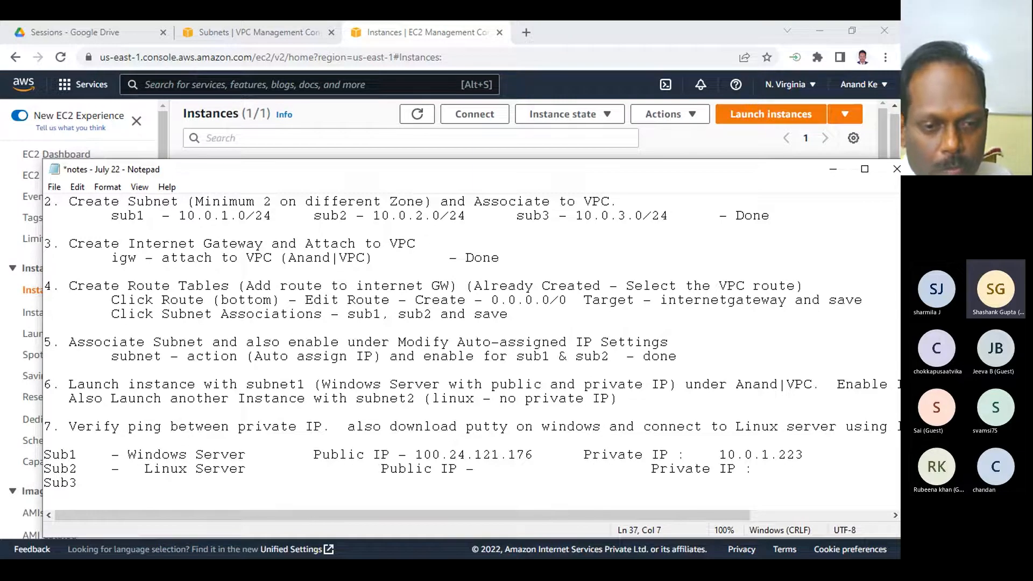
pyautogui.press('Delete')
pyautogui.press('Delete')
pyautogui.press('Down')
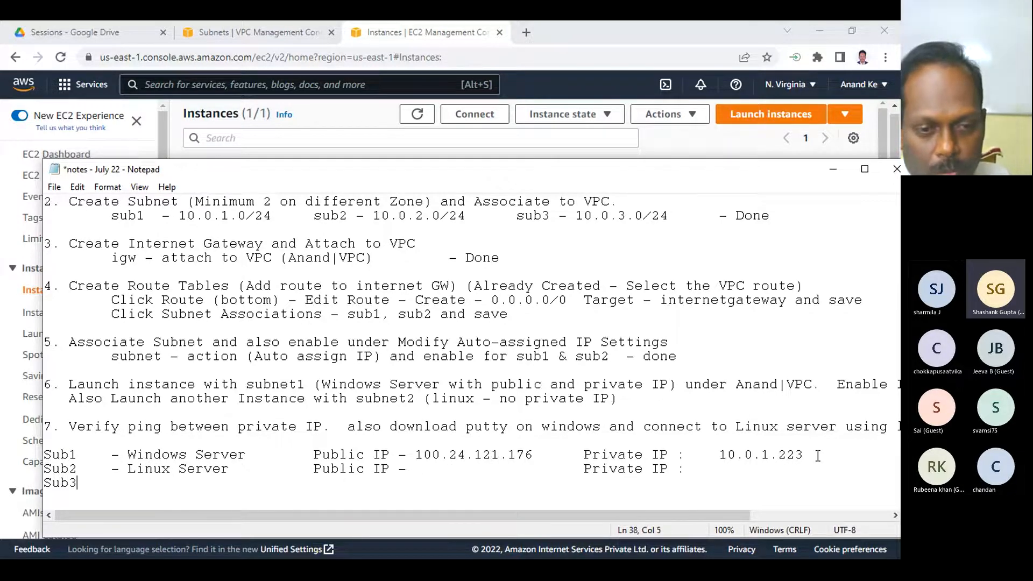
pyautogui.write('- ')
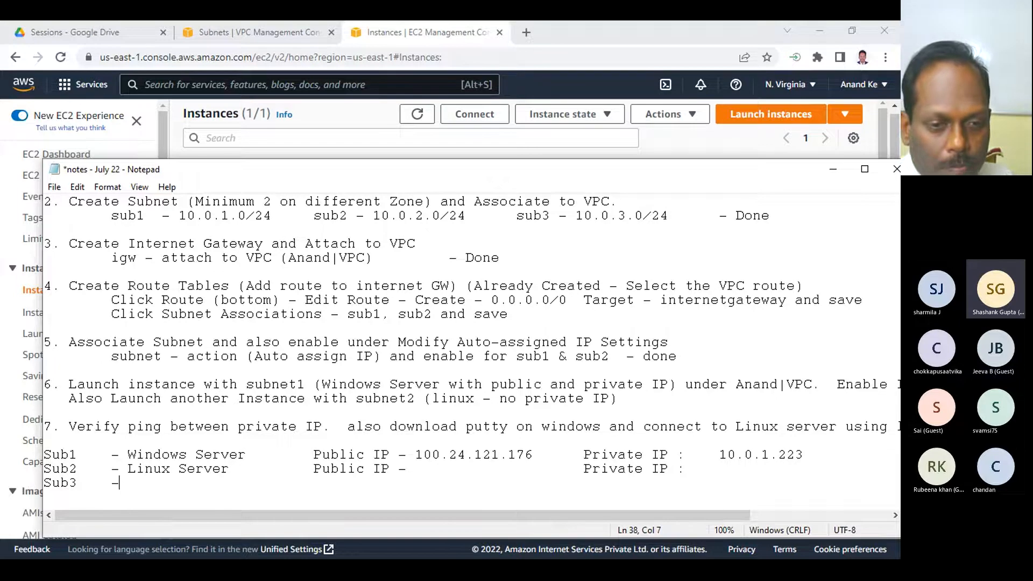
# - Complete the Sub3 line with "Windows Server", "Public IP -" and "Private IP :", aligned with the lines above
pyautogui.write('Widn')
pyautogui.press('BackSpace')
pyautogui.press('BackSpace')
pyautogui.write('ndows Server\tPublic IP')
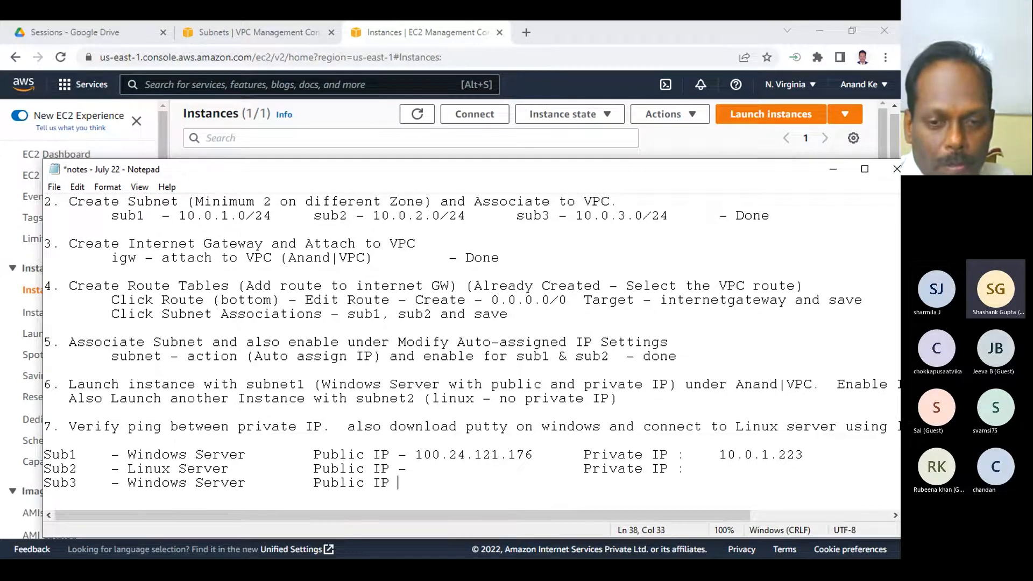
pyautogui.write(' -\t\t\tPrivate')
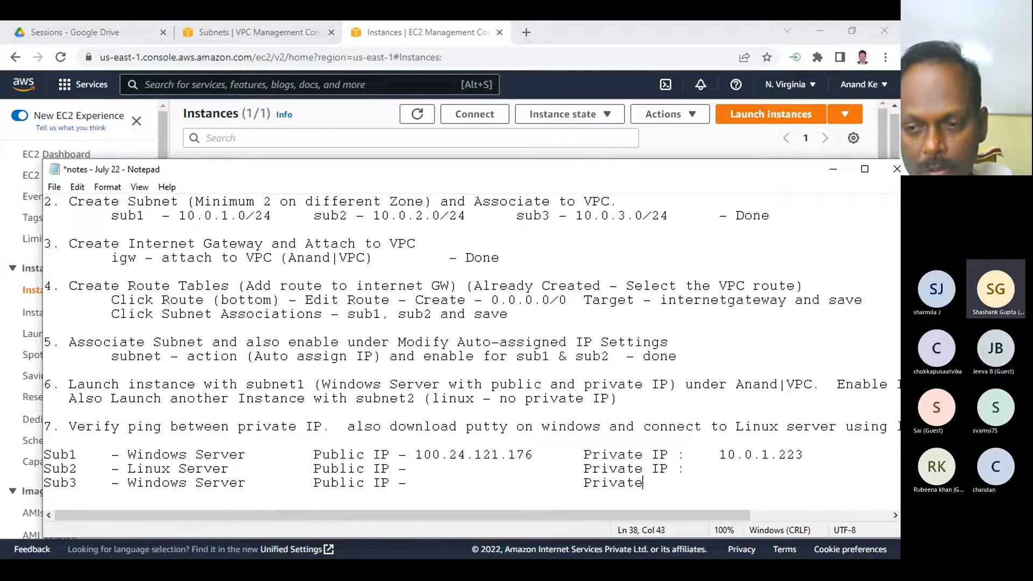
pyautogui.write(' IP ')
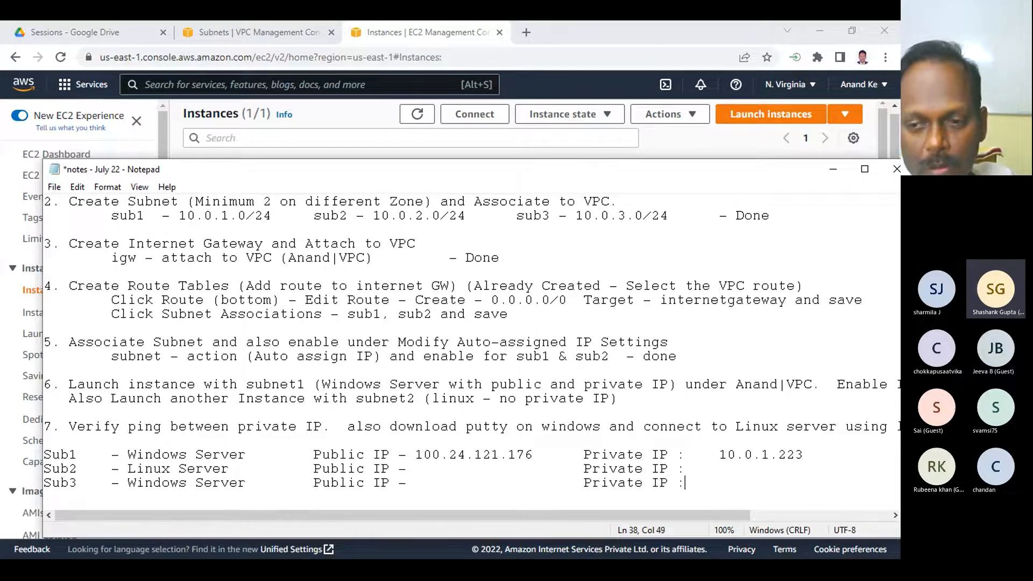
pyautogui.write(':')
pyautogui.press('Return')
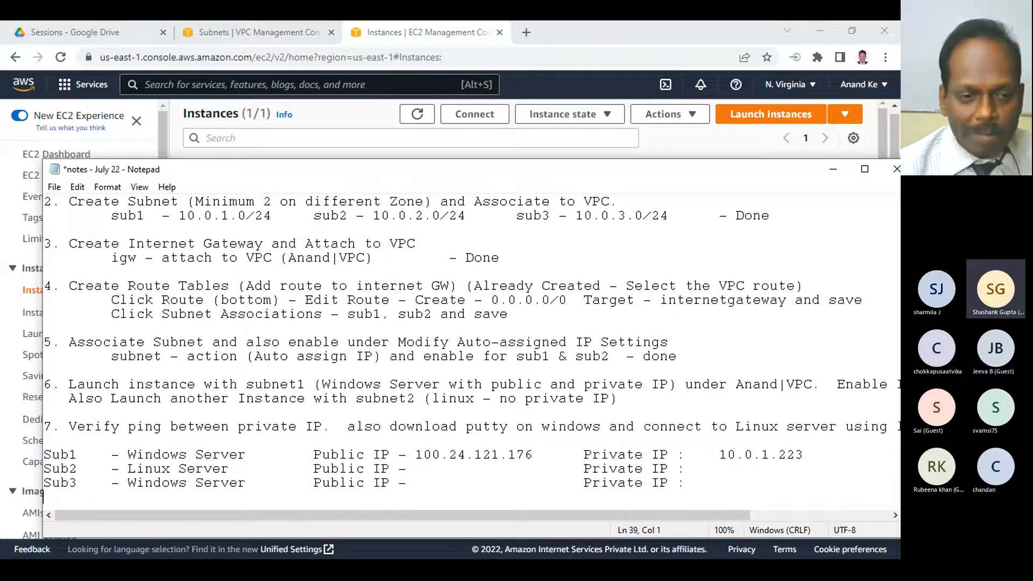
pyautogui.click(426, 26)
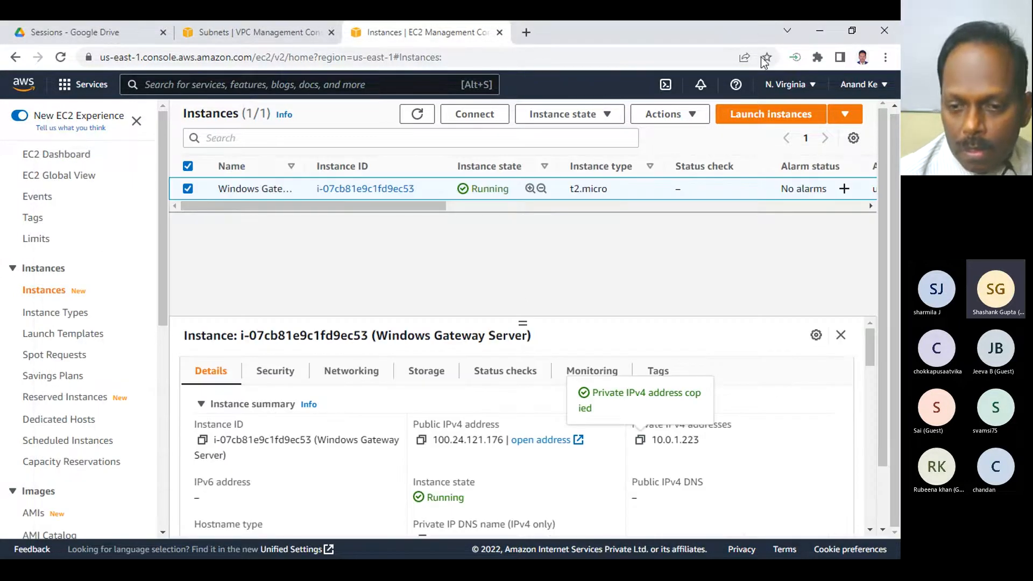
pyautogui.click(818, 30)
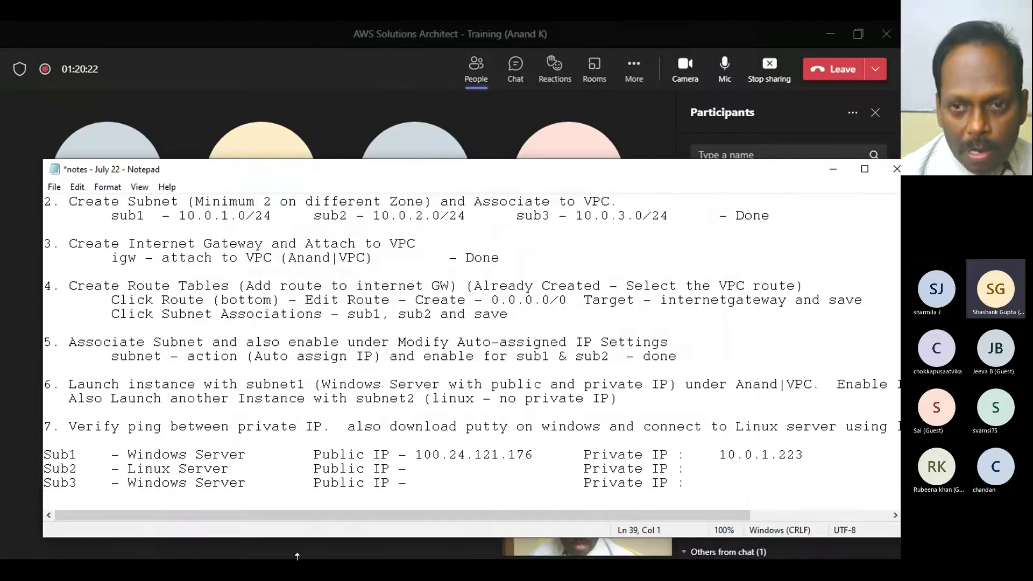
pyautogui.click(832, 169)
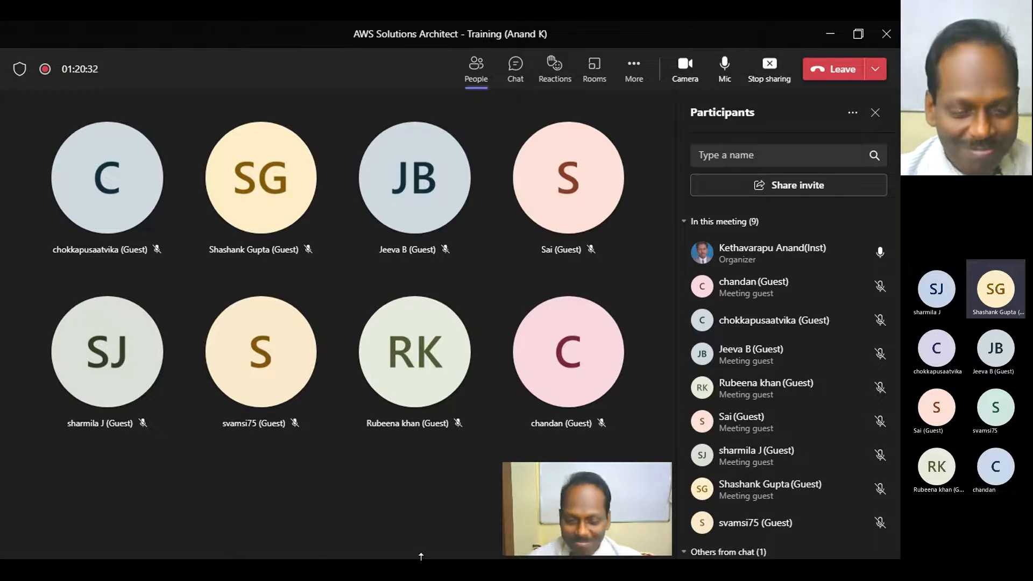
# - Switch to the EC2 console in Chrome and start launching a t2.micro instance from the 64-bit (x86) Amazon Linux 2 AMI, Kernel 5.10
pyautogui.press('super')
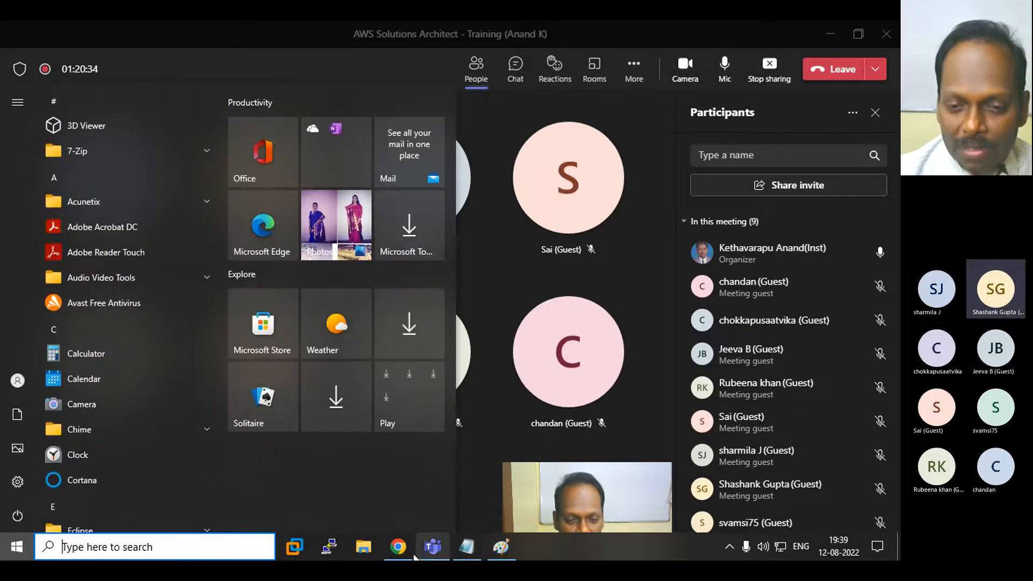
pyautogui.click(398, 547)
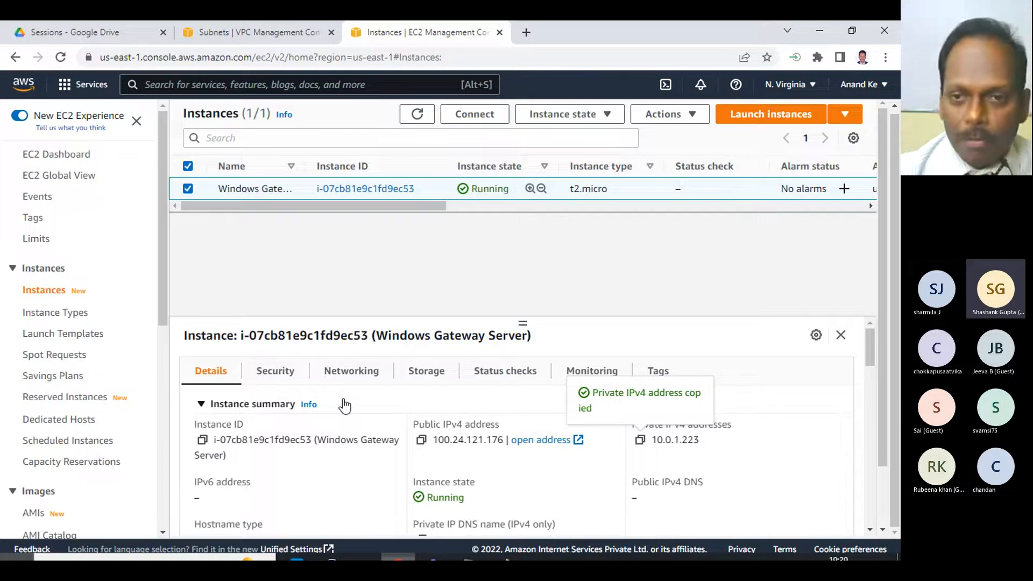
pyautogui.click(753, 114)
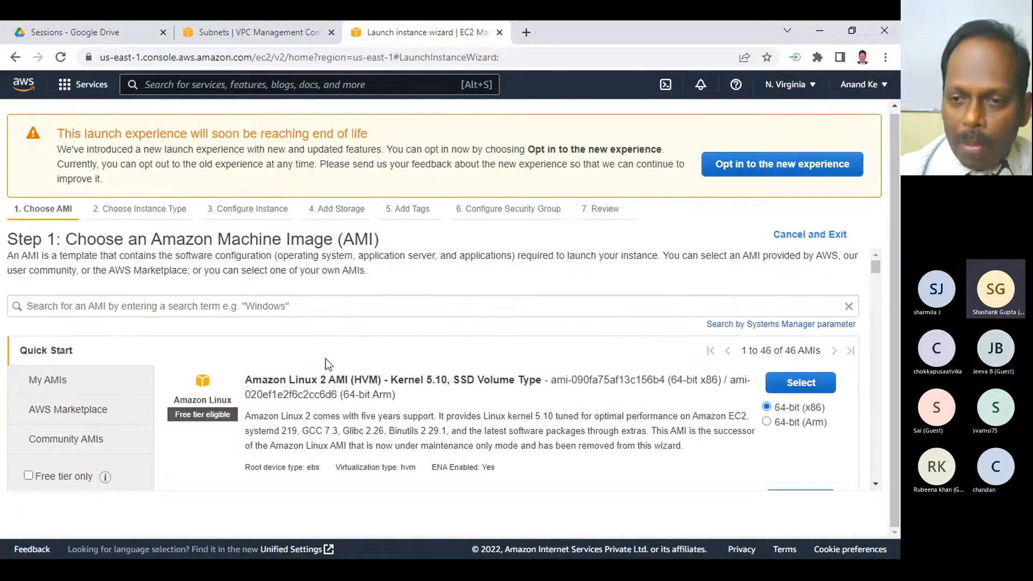
pyautogui.click(817, 385)
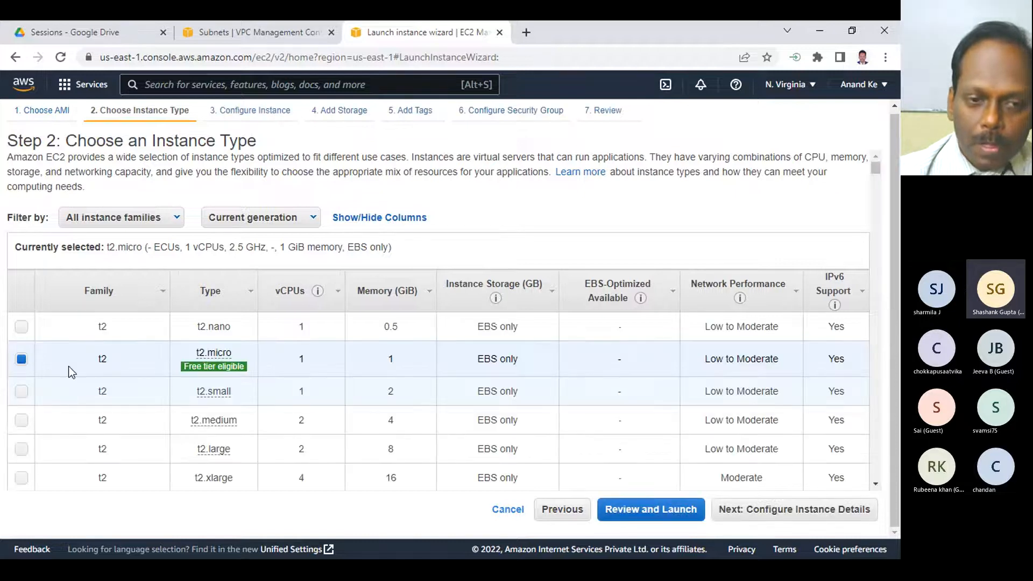
pyautogui.click(762, 512)
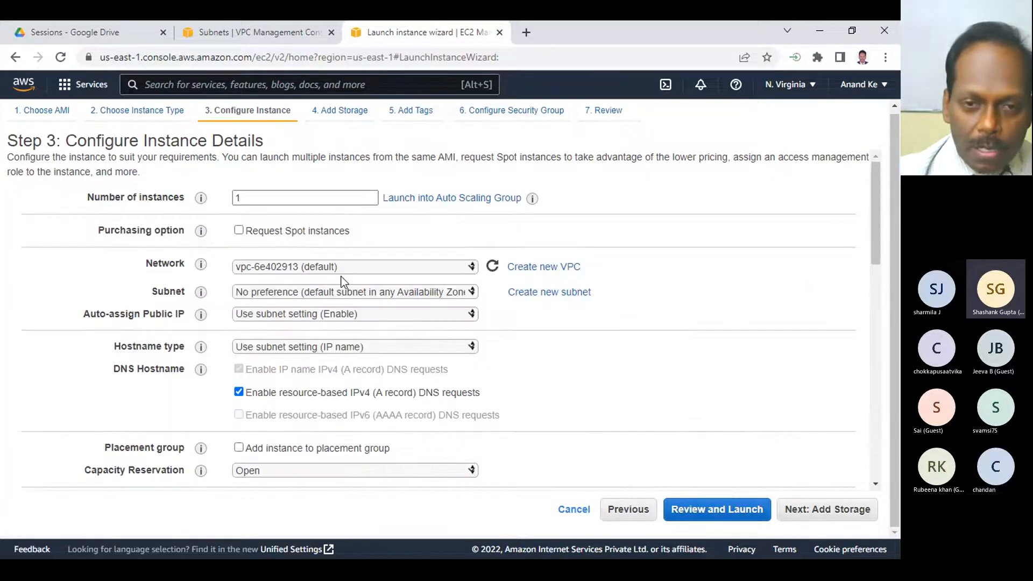
# - Place the instance in the custom VPC's sub2 subnet and accept the default storage
pyautogui.click(347, 269)
pyautogui.click(344, 277)
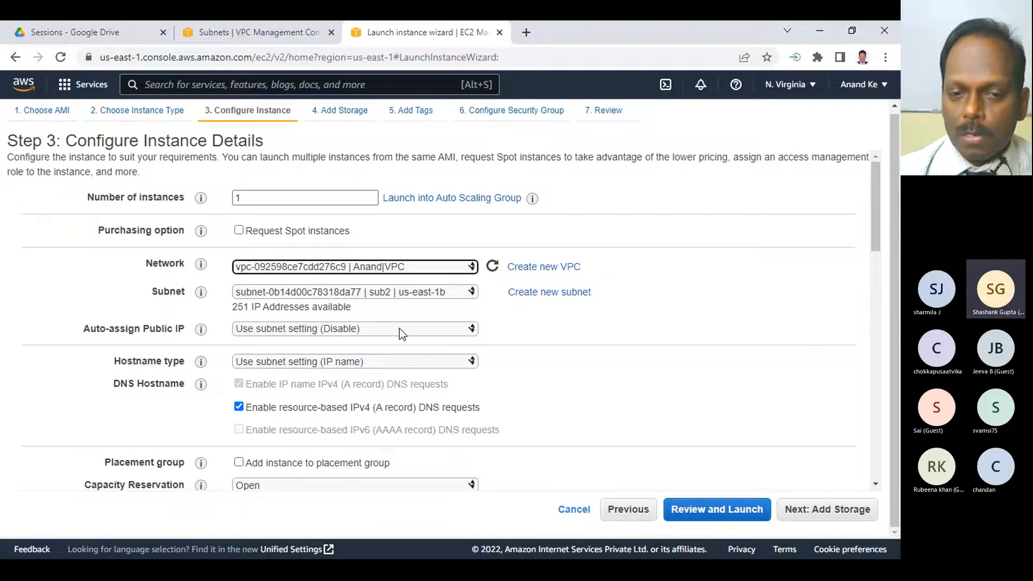
pyautogui.scroll(-10, 644, 346)
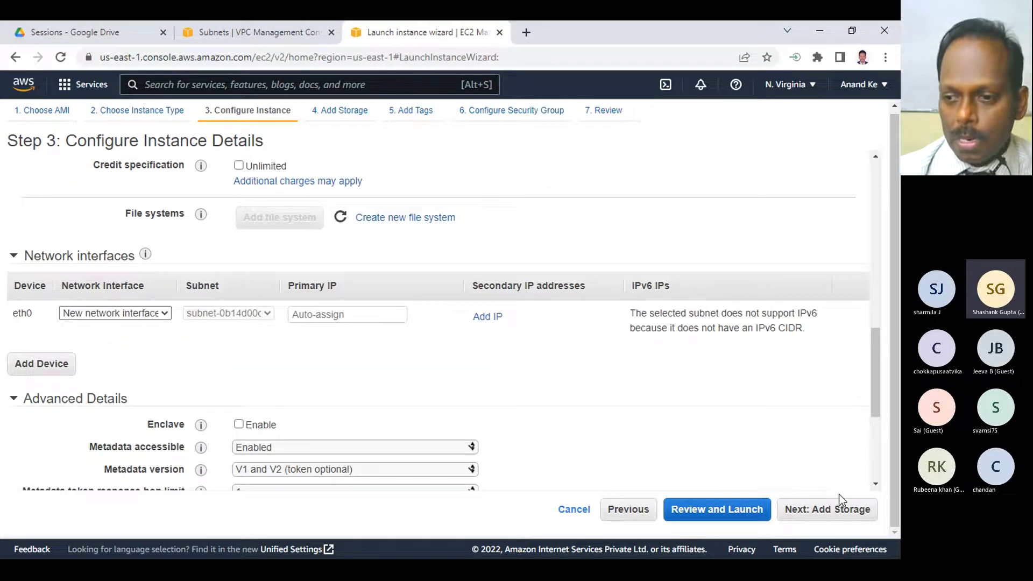
pyautogui.click(836, 509)
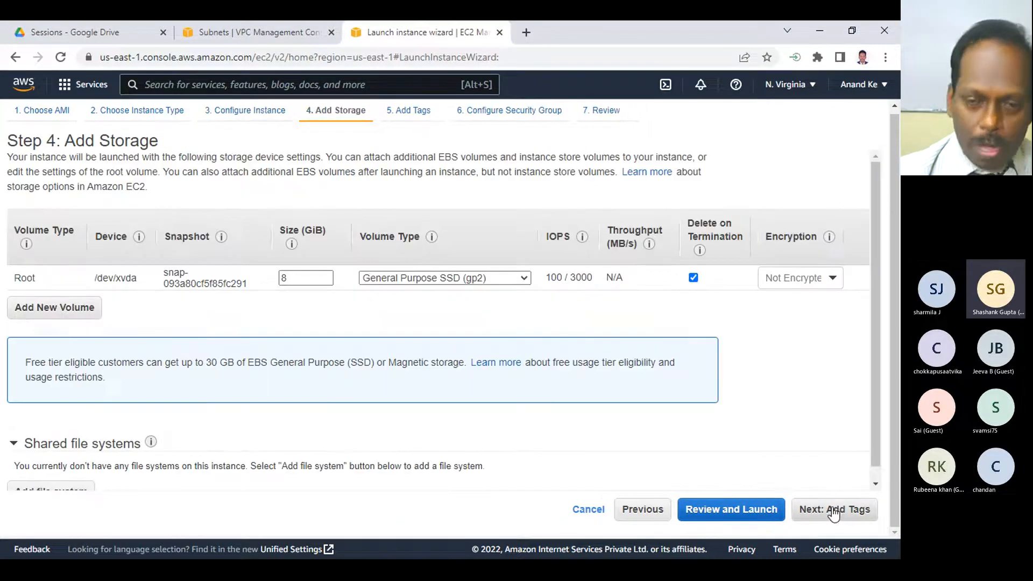
pyautogui.click(834, 511)
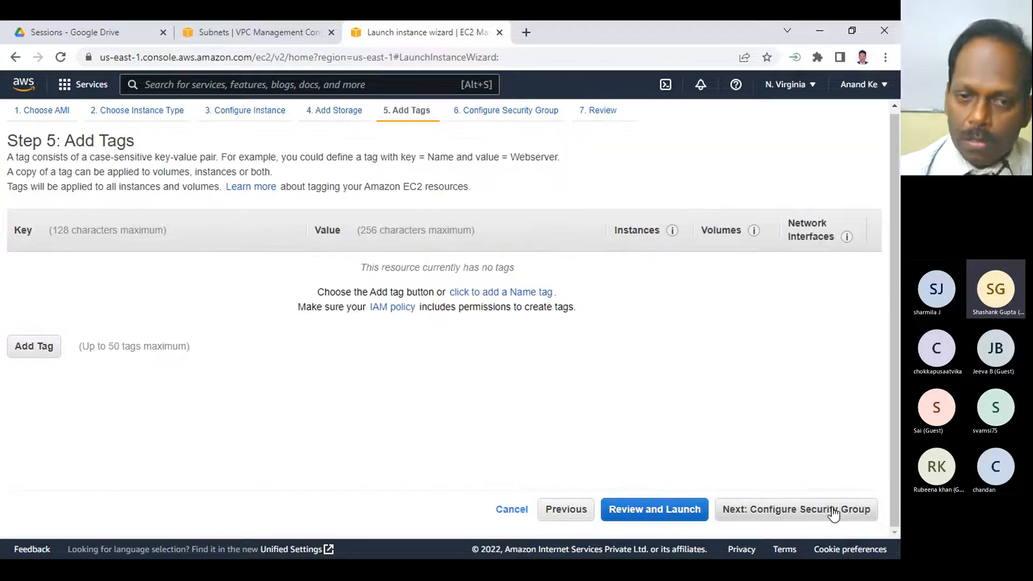
# - Add a tag to the instance with key "Name" and value "Linux Server"
pyautogui.click(40, 347)
pyautogui.click(58, 269)
pyautogui.click(102, 308)
pyautogui.click(328, 272)
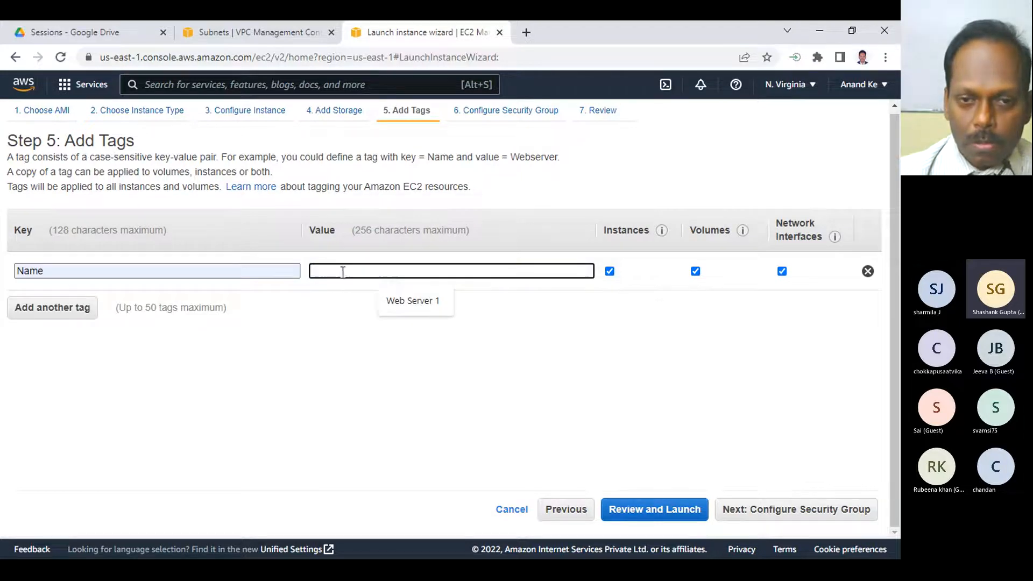
pyautogui.write('Linux')
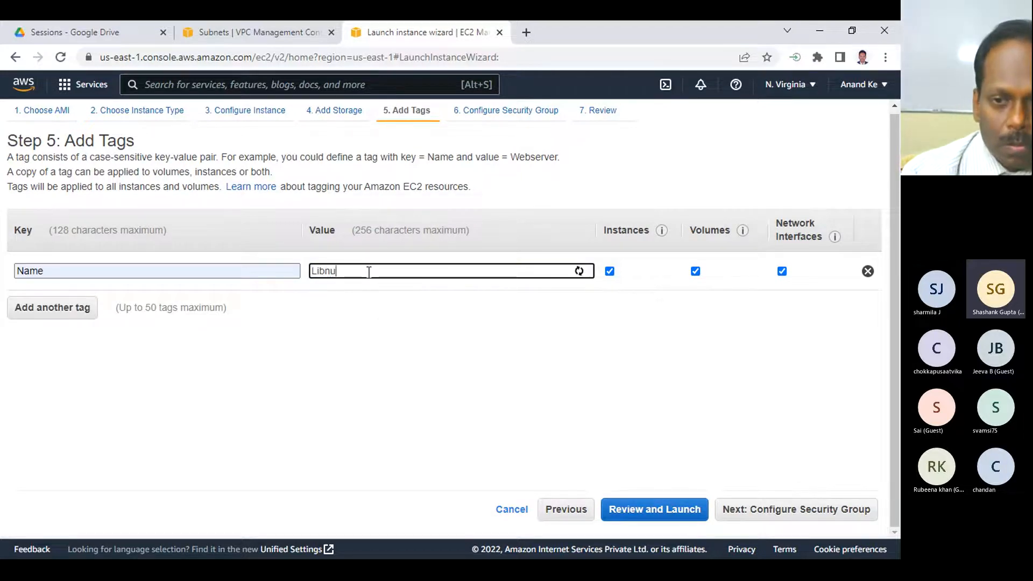
pyautogui.press('BackSpace')
pyautogui.press('BackSpace')
pyautogui.press('BackSpace')
pyautogui.write('nux Ser v')
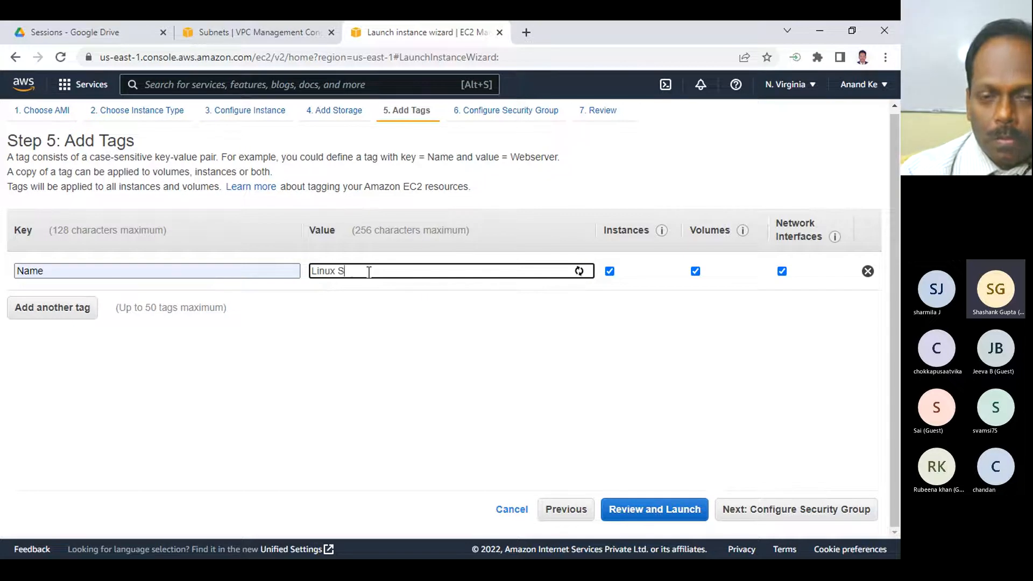
pyautogui.press('BackSpace')
pyautogui.press('BackSpace')
pyautogui.write('ver')
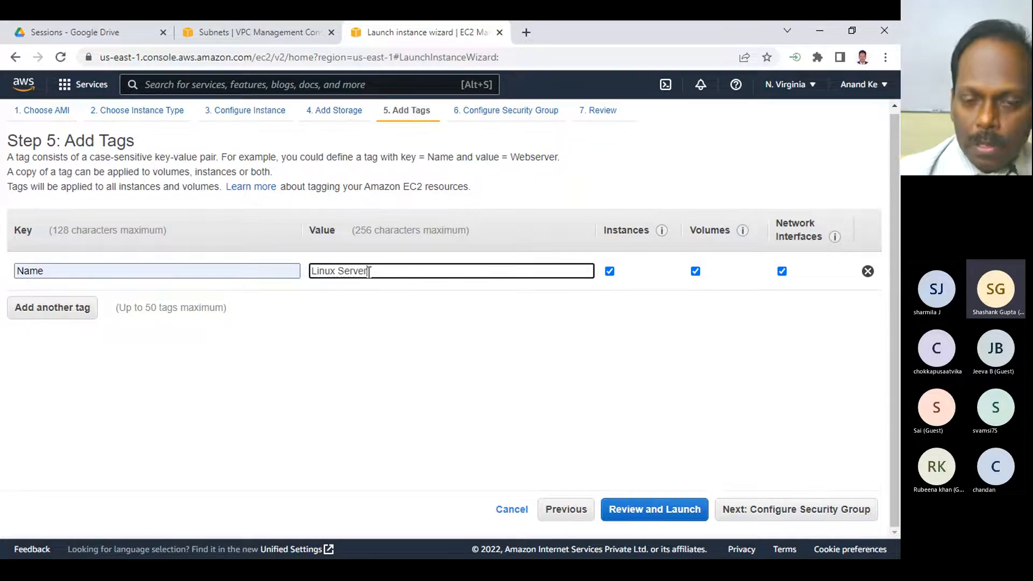
# - Accept the default new security group with its SSH rule and launch the instance with the existing awsclass key pair
pyautogui.click(772, 508)
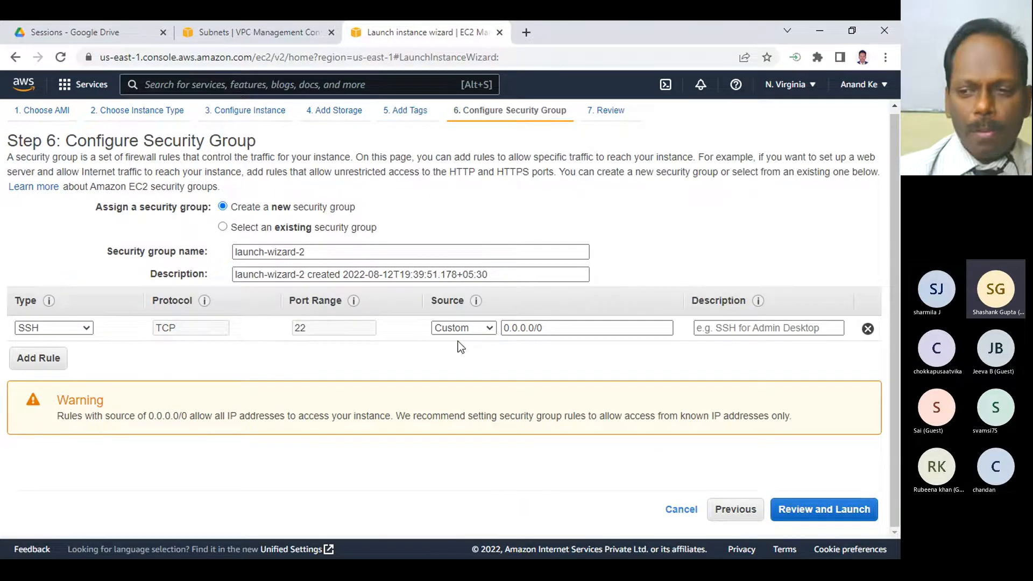
pyautogui.click(805, 513)
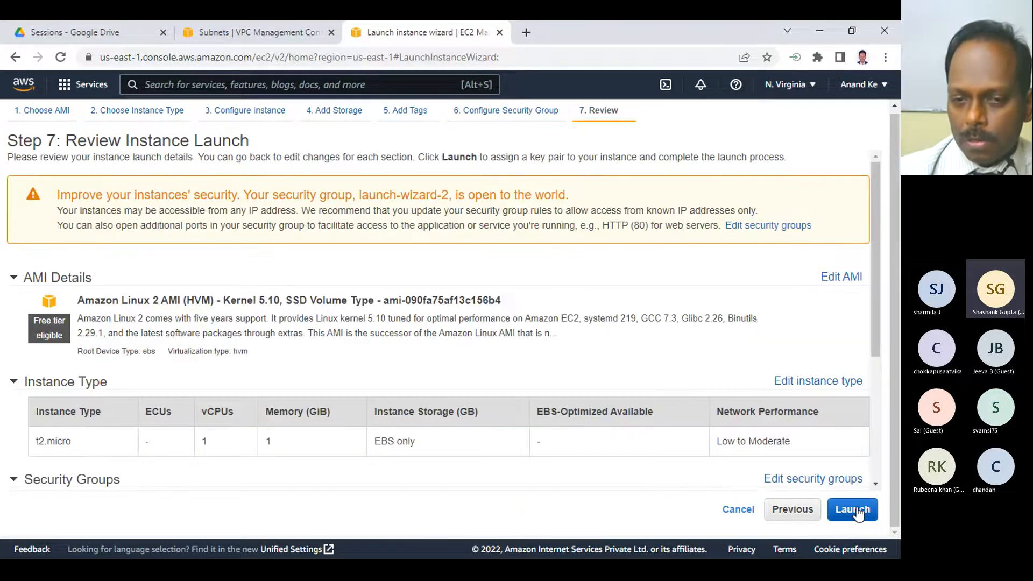
pyautogui.click(852, 509)
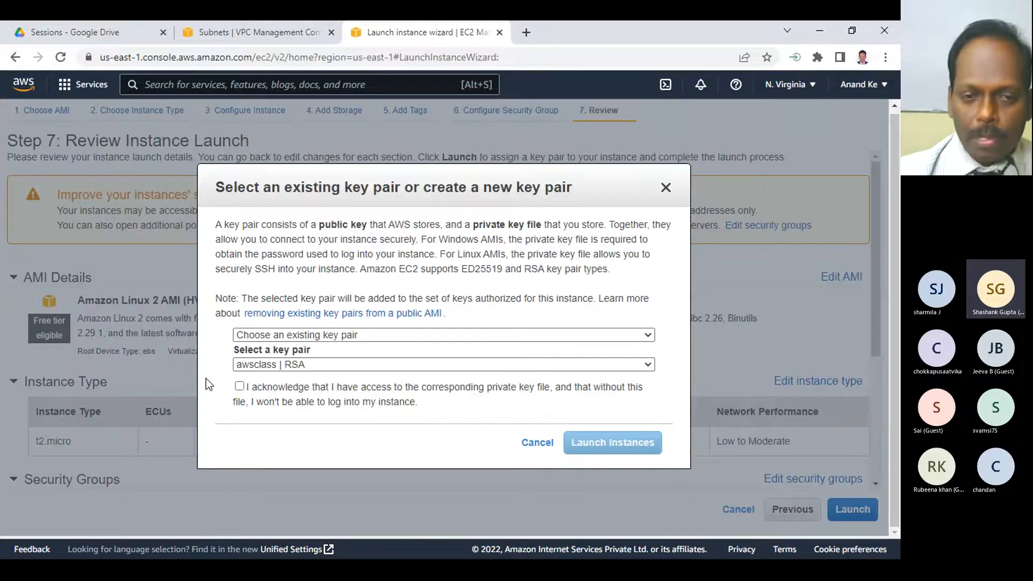
pyautogui.click(240, 386)
pyautogui.click(592, 439)
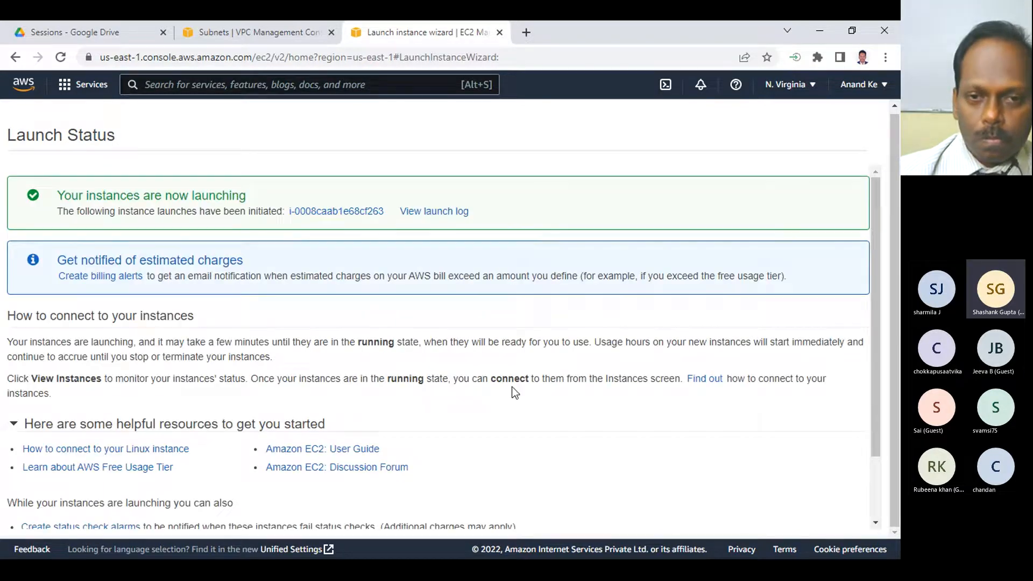
# - Select only the Linux Server in the instances list and copy its private IPv4 address
pyautogui.scroll(-2, 511, 392)
pyautogui.click(819, 516)
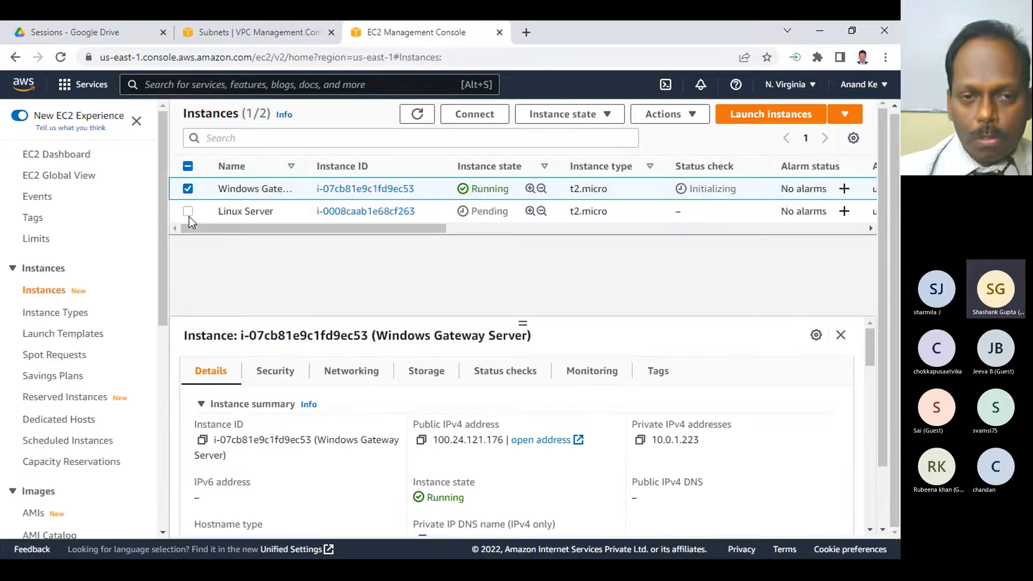
pyautogui.click(187, 210)
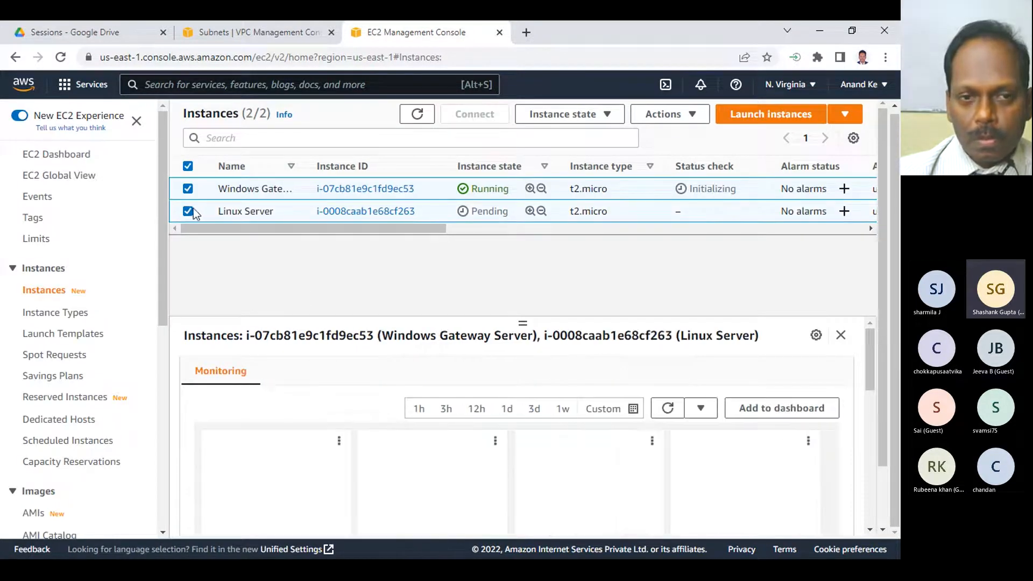
pyautogui.click(191, 187)
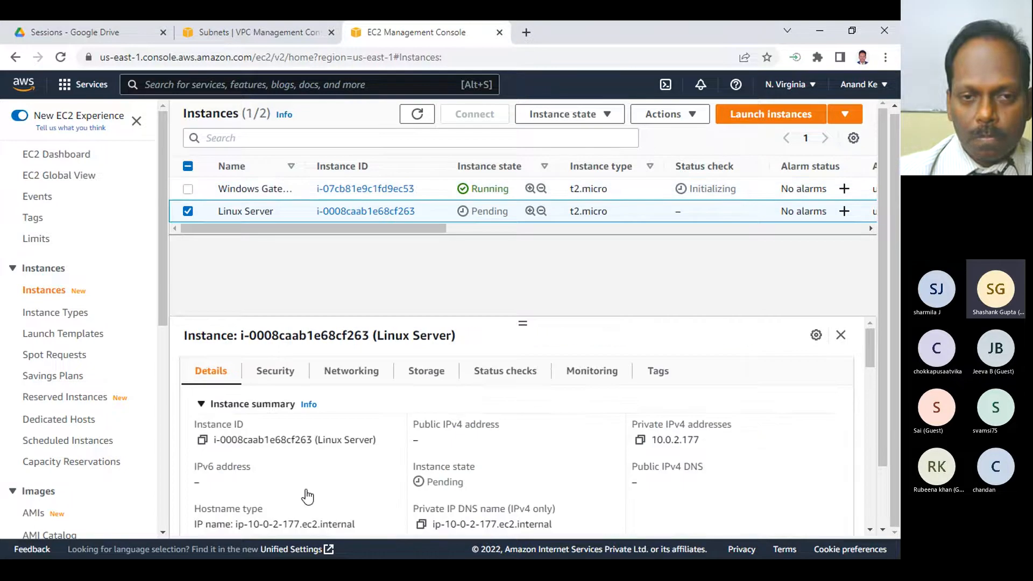
pyautogui.moveTo(413, 439); pyautogui.dragTo(428, 439)
pyautogui.click(415, 441)
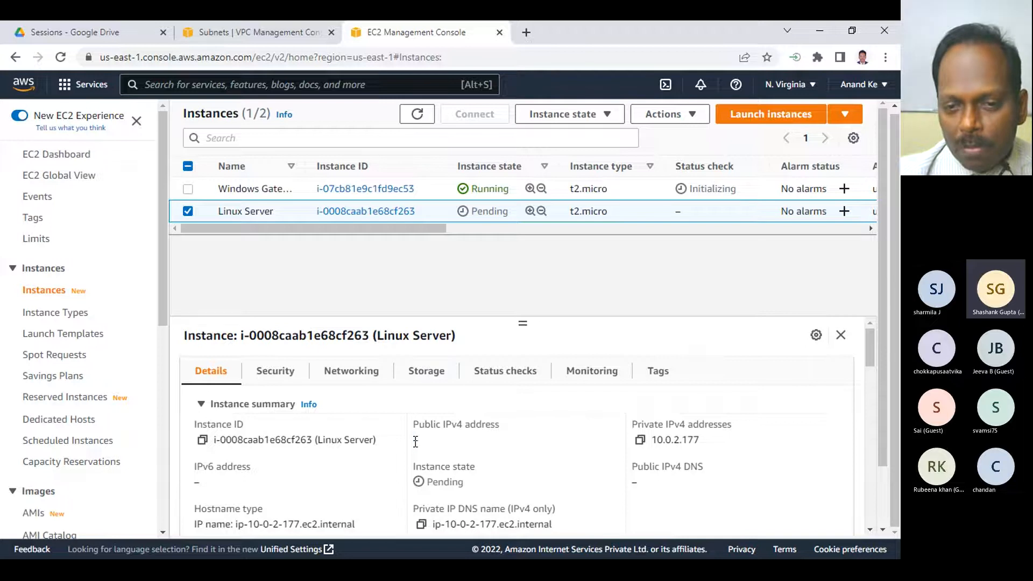
pyautogui.click(640, 440)
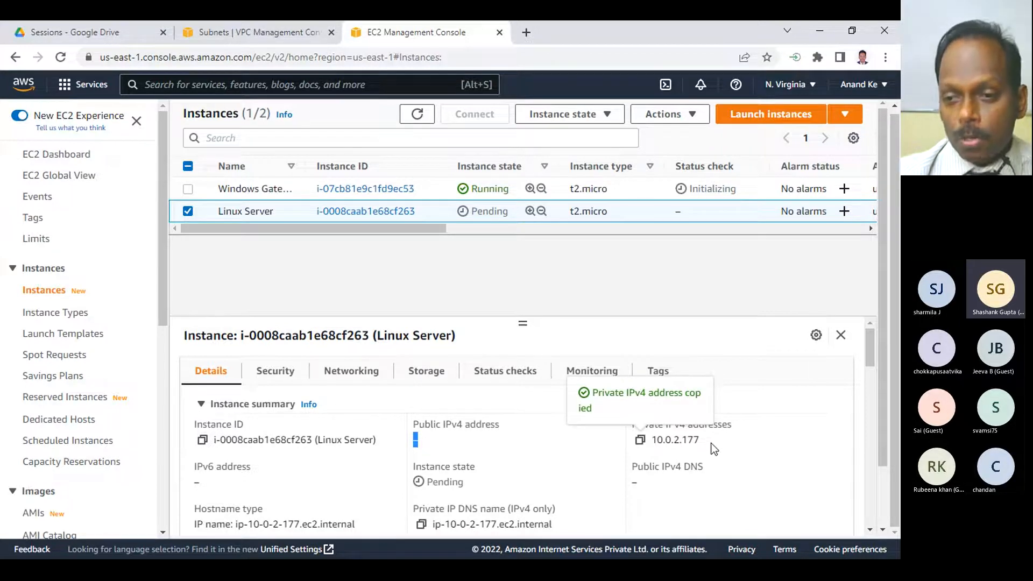
# - Switch to the Notepad notes and enter "No Public IP" as the public IP on the Sub2 Linux Server line
pyautogui.press('super')
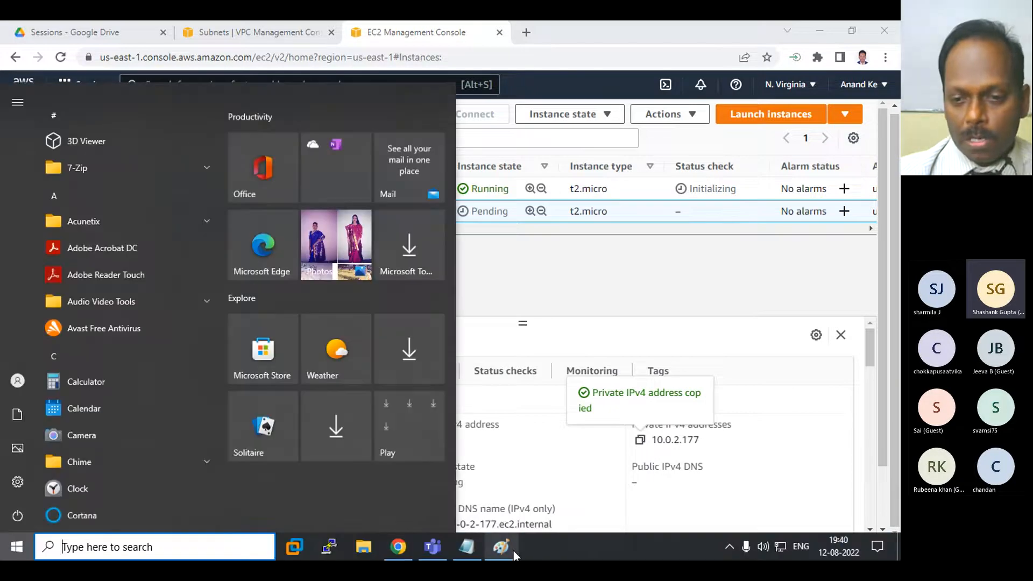
pyautogui.click(466, 555)
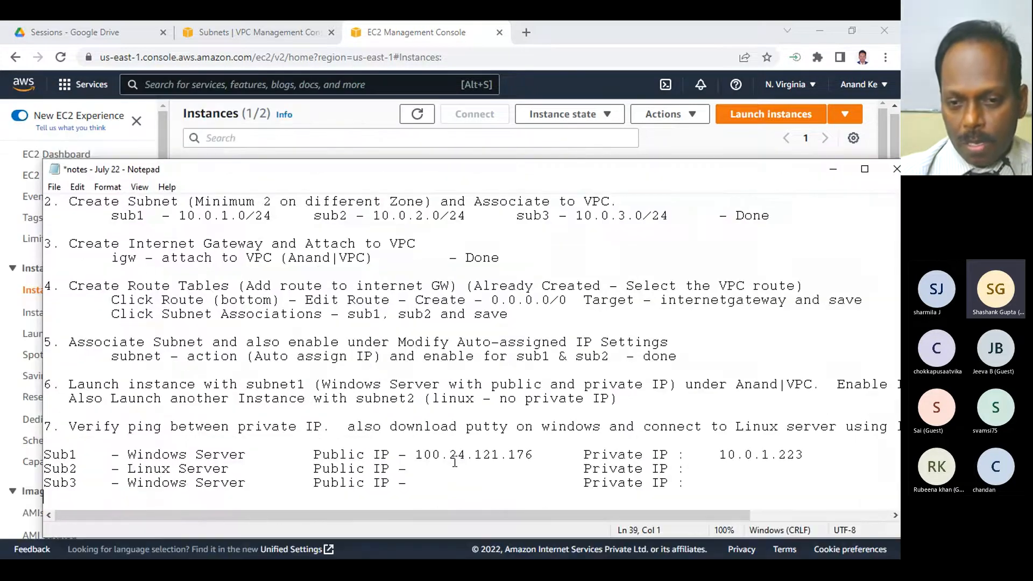
pyautogui.click(415, 470)
pyautogui.write('No P')
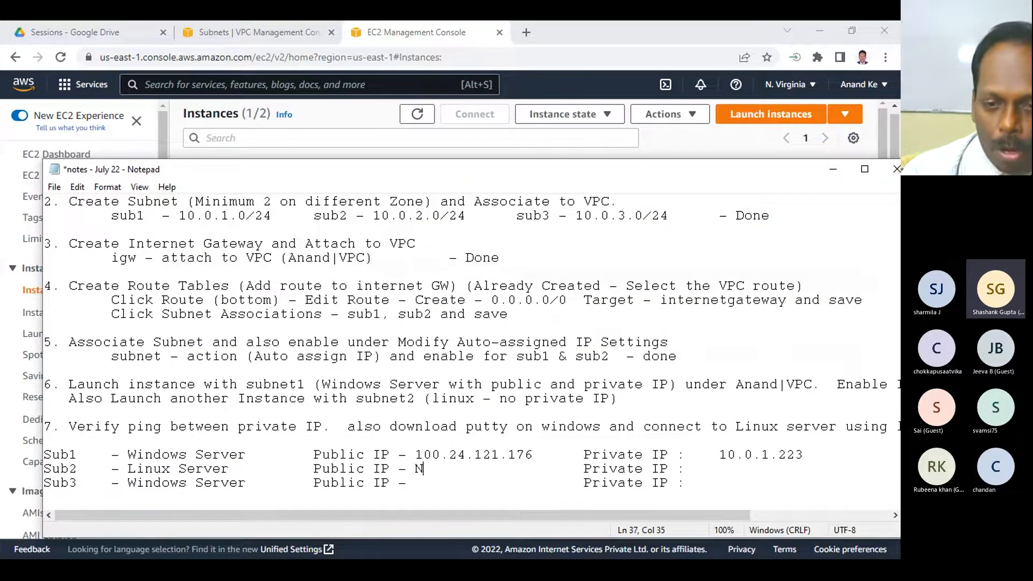
pyautogui.write('ulic IP')
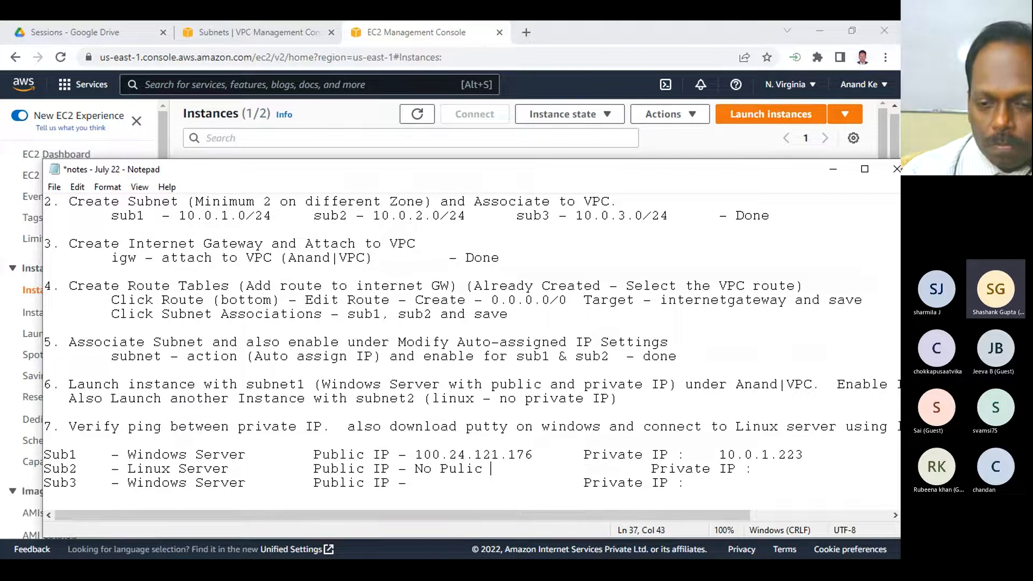
pyautogui.press('Left')
pyautogui.press('Left')
pyautogui.press('BackSpace')
pyautogui.write('pb')
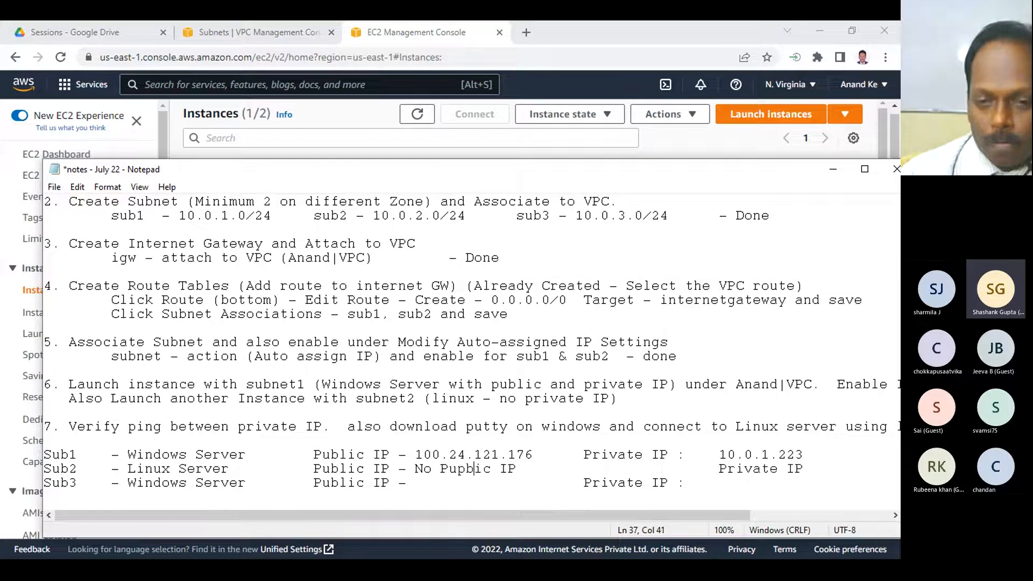
pyautogui.press('BackSpace')
pyautogui.press('BackSpace')
pyautogui.write('bl')
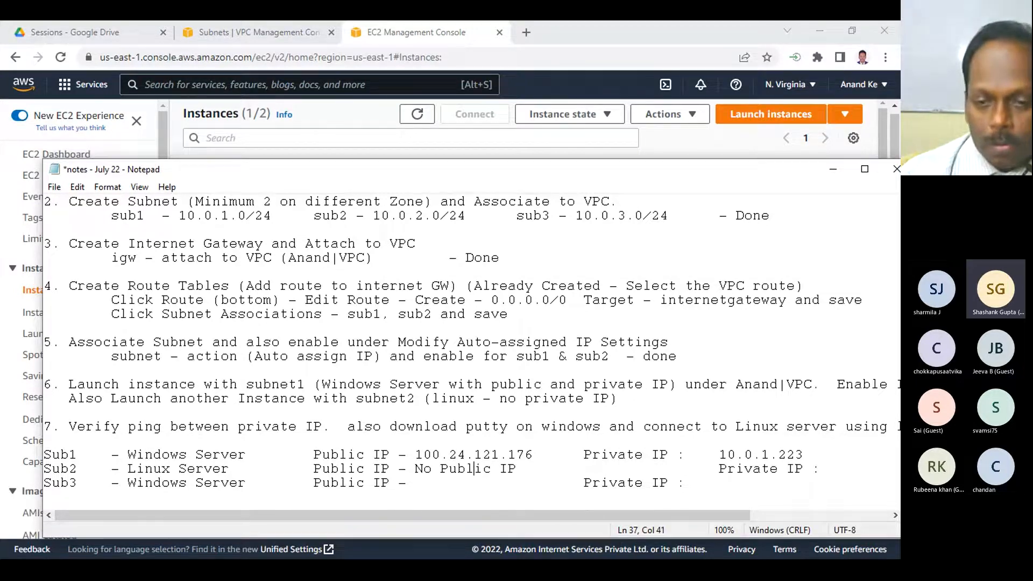
# - Remove the extra spacing on the Sub2 Linux Server line and enter 10.0.2.177 as its private IP
pyautogui.press('Right')
pyautogui.press('Right')
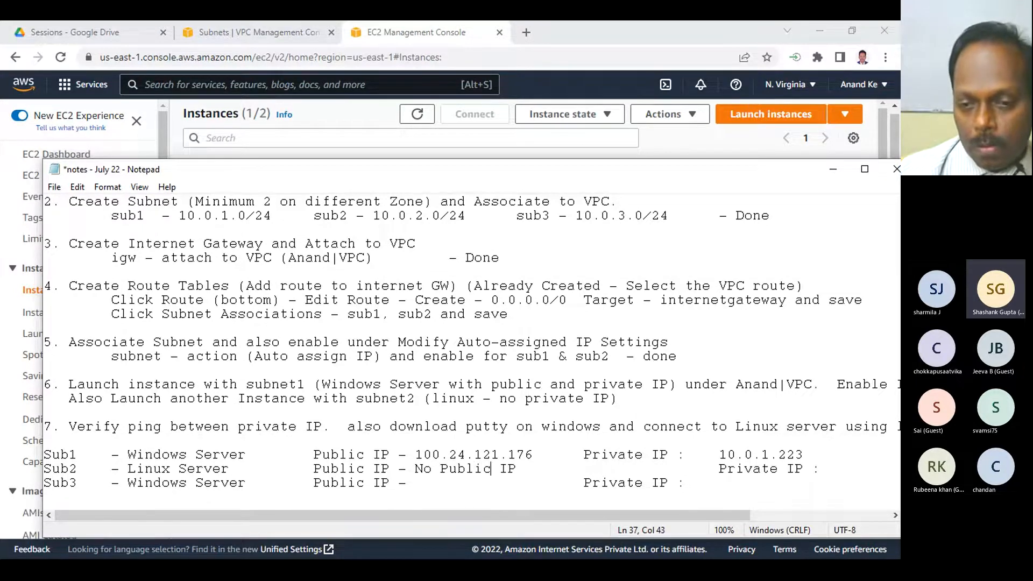
pyautogui.press('Delete')
pyautogui.press('Delete')
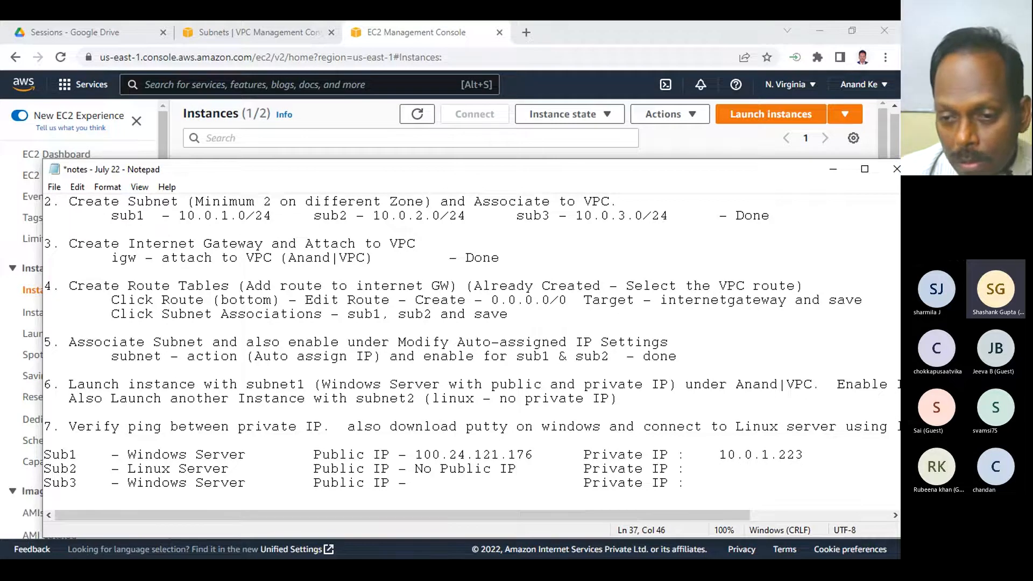
pyautogui.press('End')
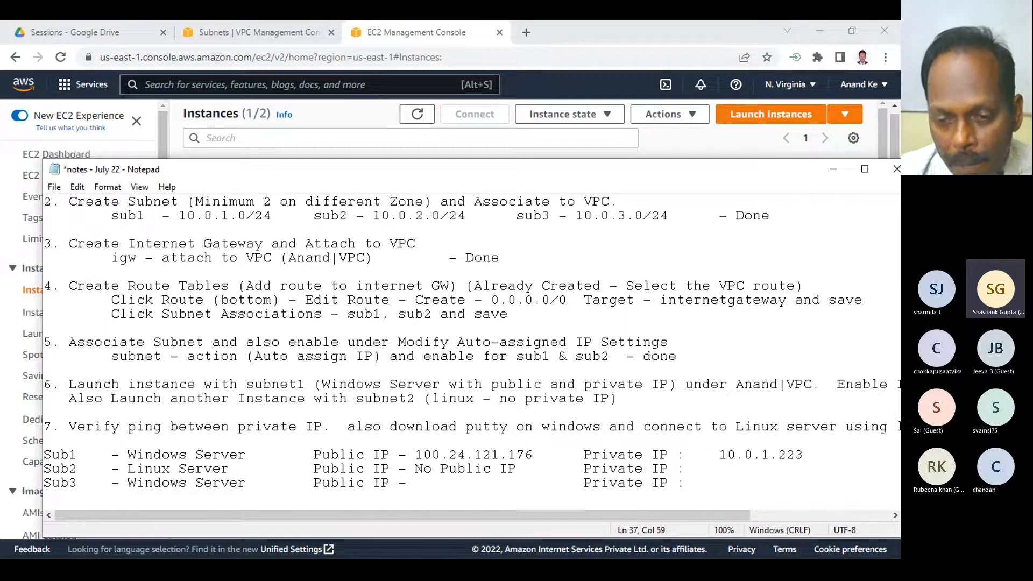
pyautogui.write('10.0.2.177')
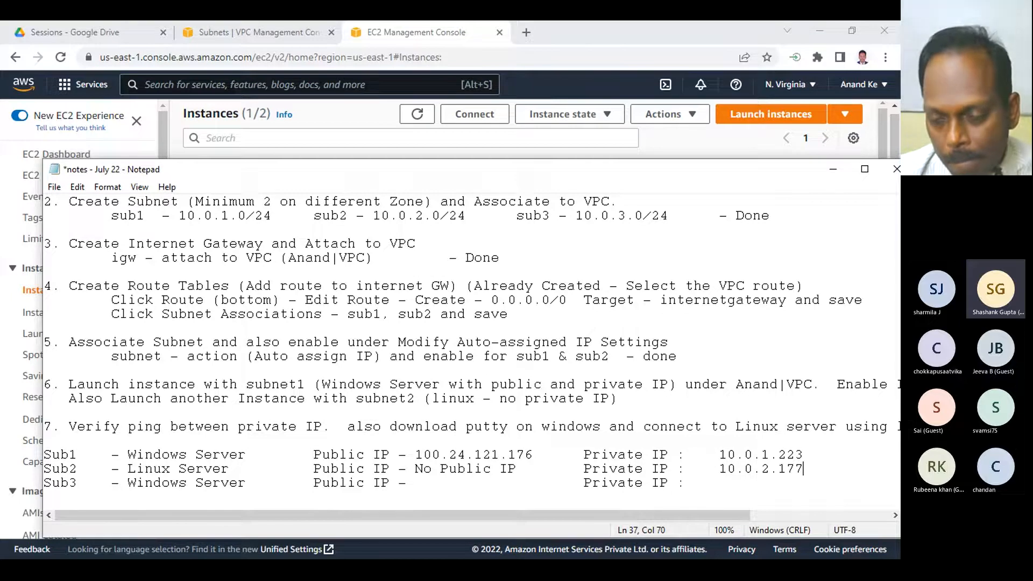
pyautogui.press('Down')
pyautogui.press('Down')
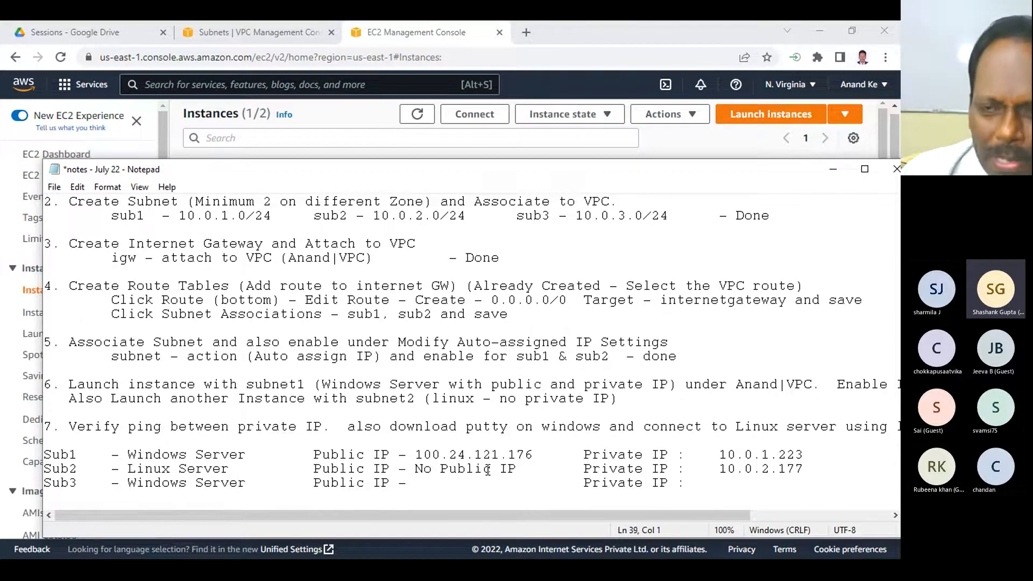
# - Return to the EC2 console in the browser and start launching an instance from the Microsoft Windows Server 2016 Base AMI
pyautogui.click(448, 23)
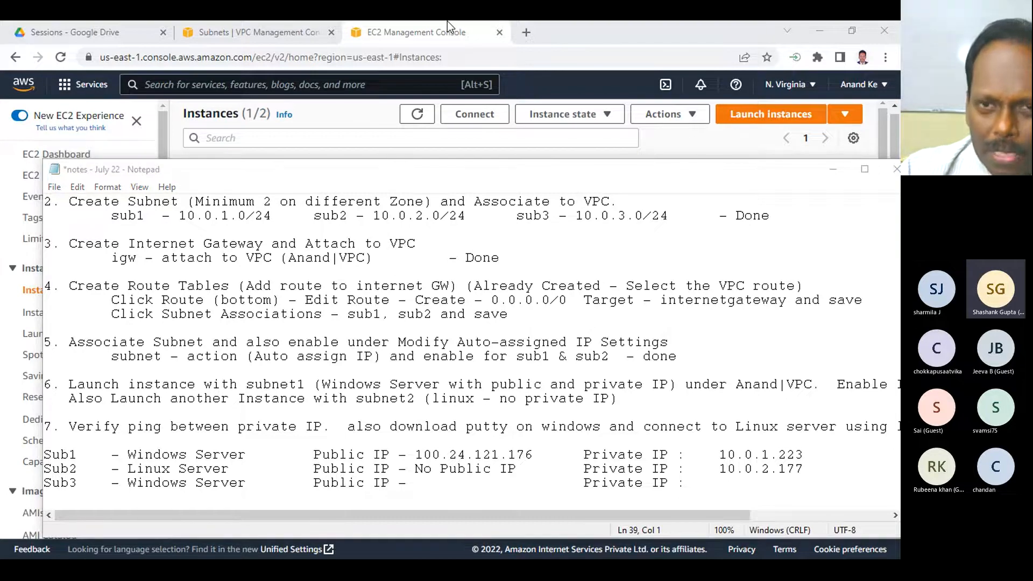
pyautogui.click(706, 46)
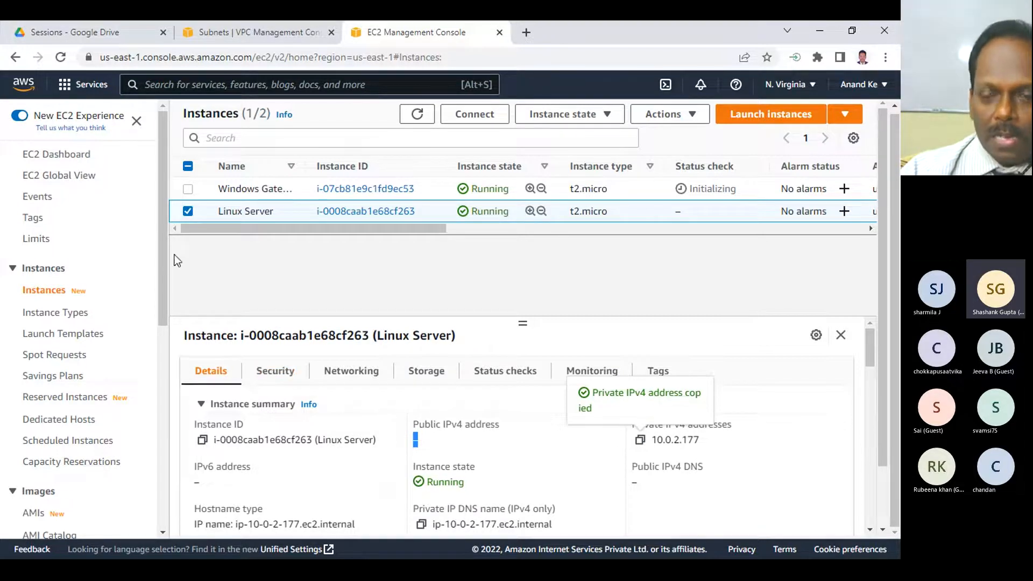
pyautogui.click(770, 119)
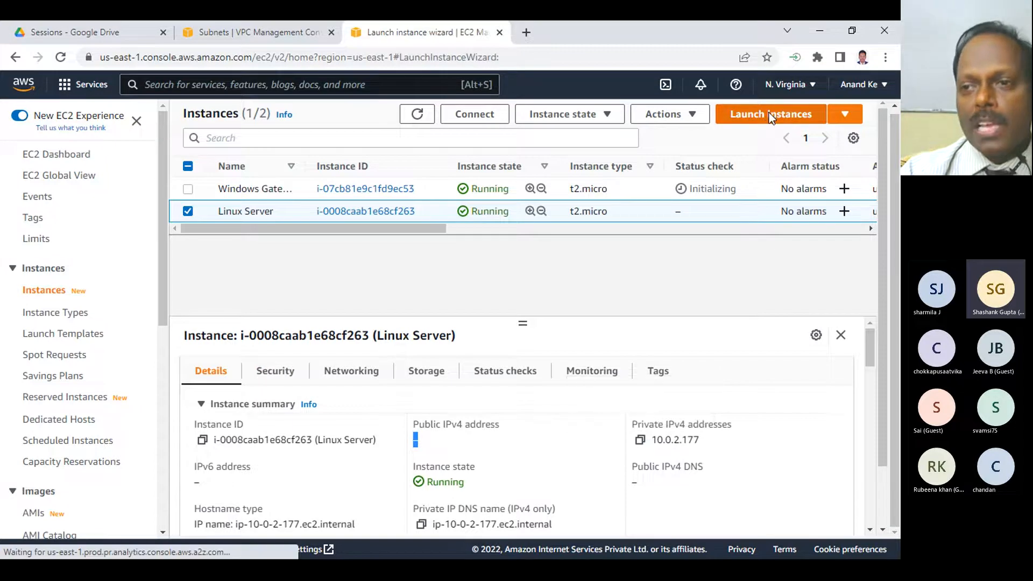
pyautogui.scroll(-10, 334, 386)
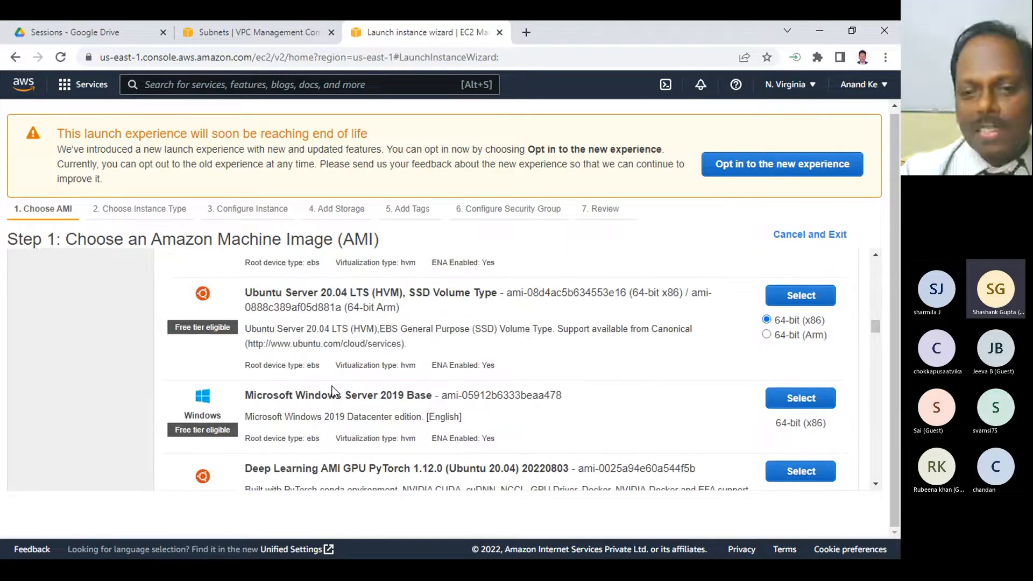
pyautogui.scroll(-10, 332, 388)
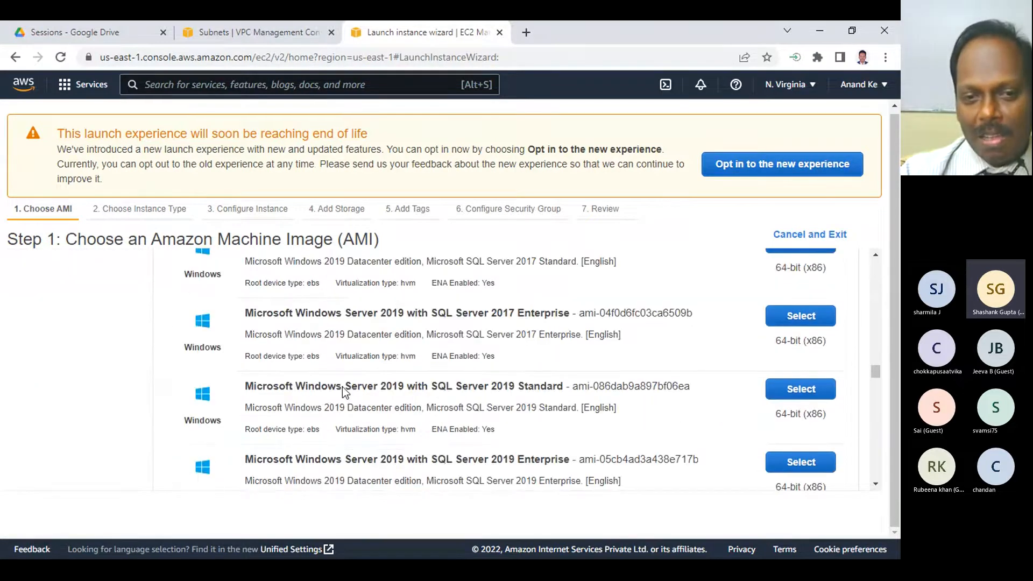
pyautogui.scroll(-5, 373, 331)
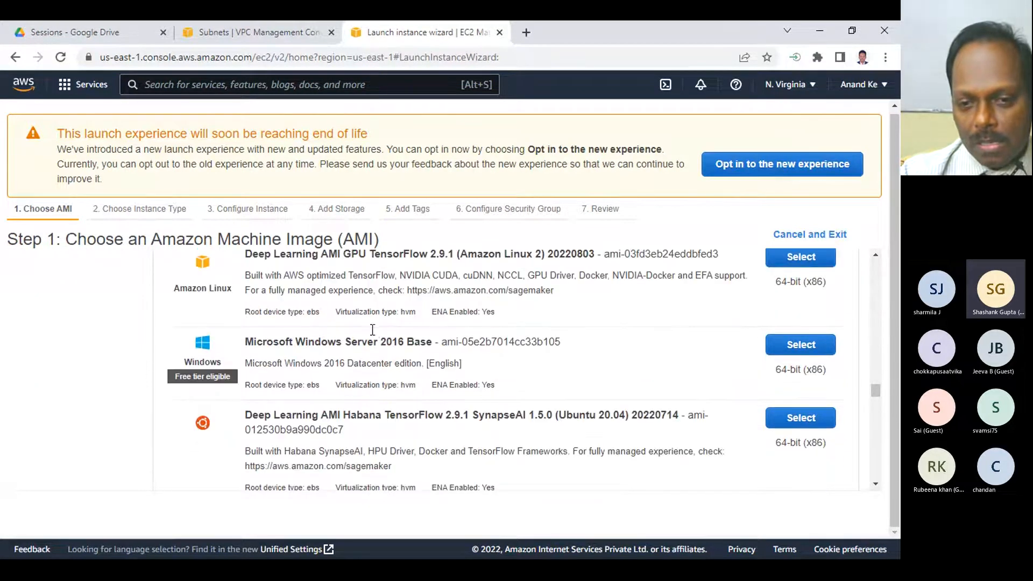
pyautogui.click(795, 350)
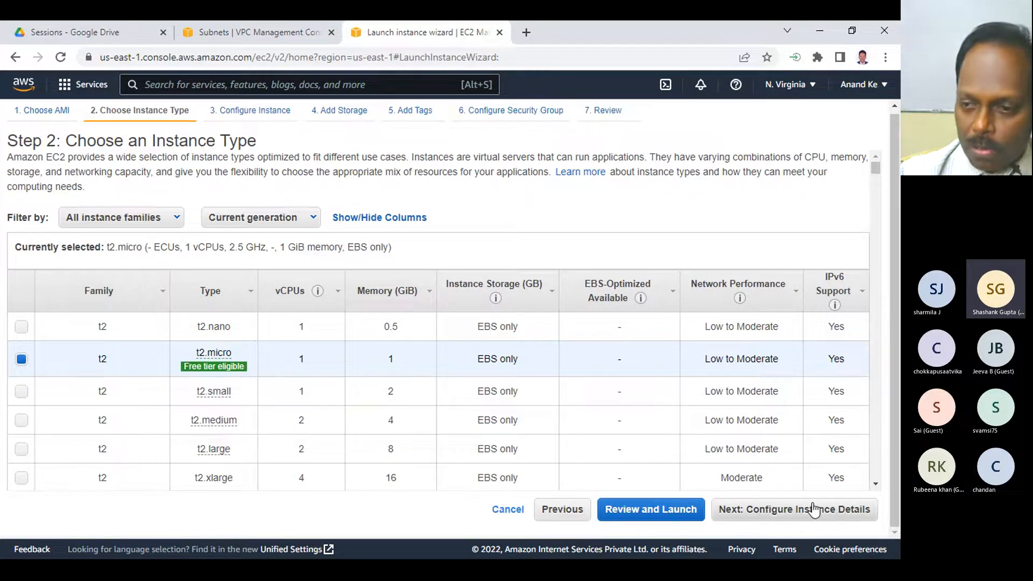
# - Keep the t2.micro type and configure the instance with the custom VPC as network and sub3 as subnet
pyautogui.click(813, 509)
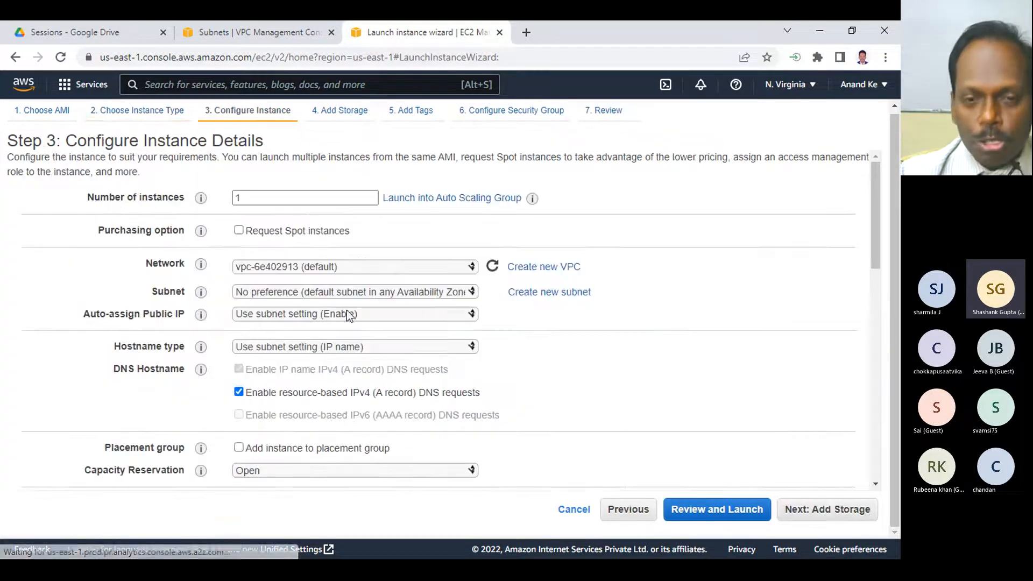
pyautogui.click(284, 269)
pyautogui.click(303, 280)
pyautogui.click(286, 290)
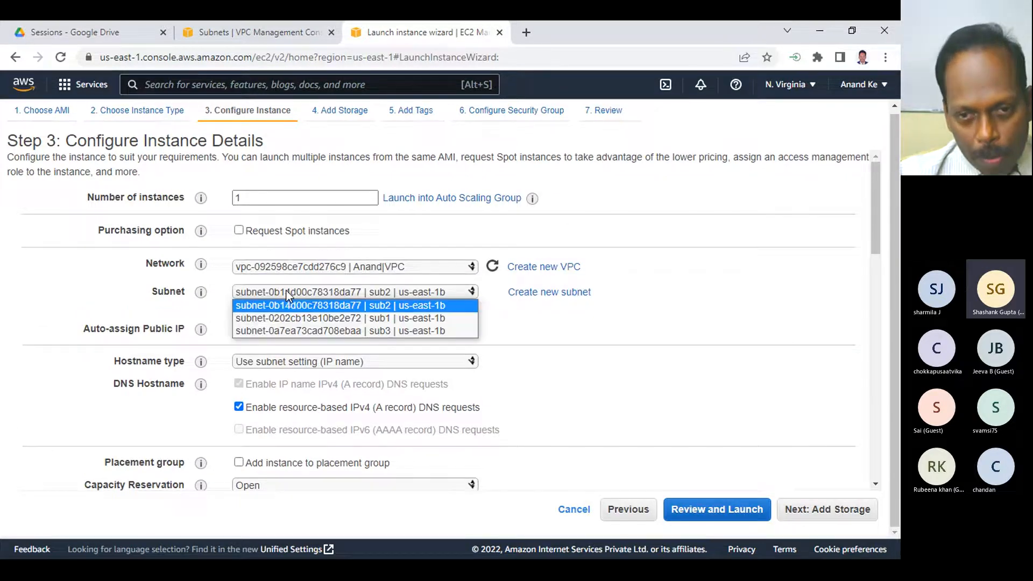
pyautogui.click(293, 330)
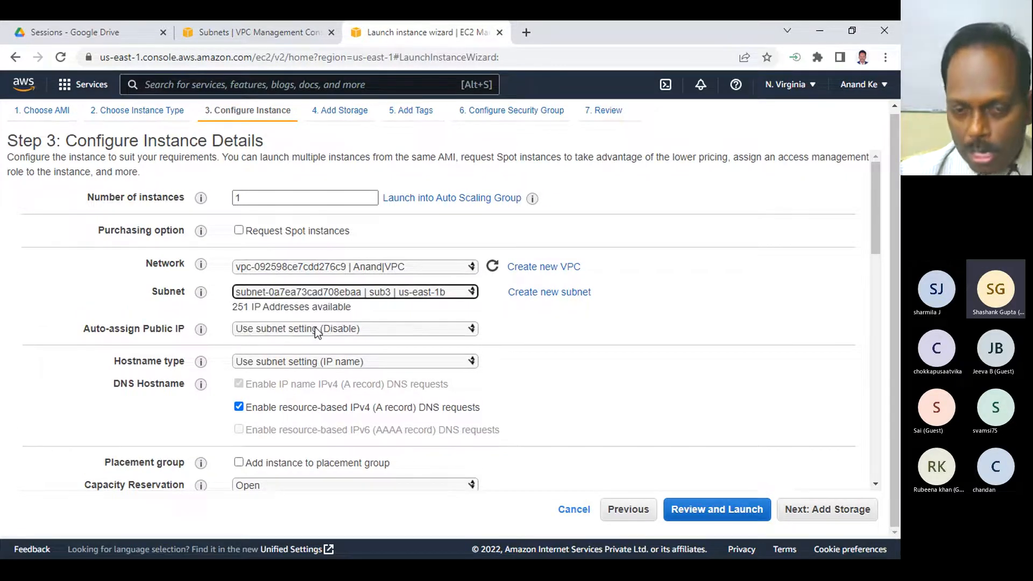
pyautogui.scroll(-15, 533, 355)
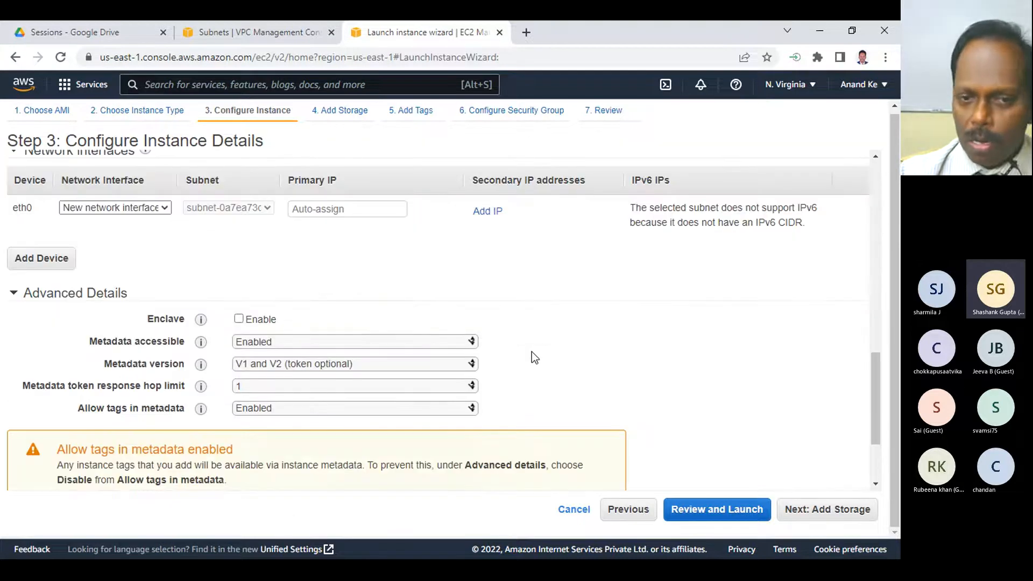
pyautogui.click(825, 509)
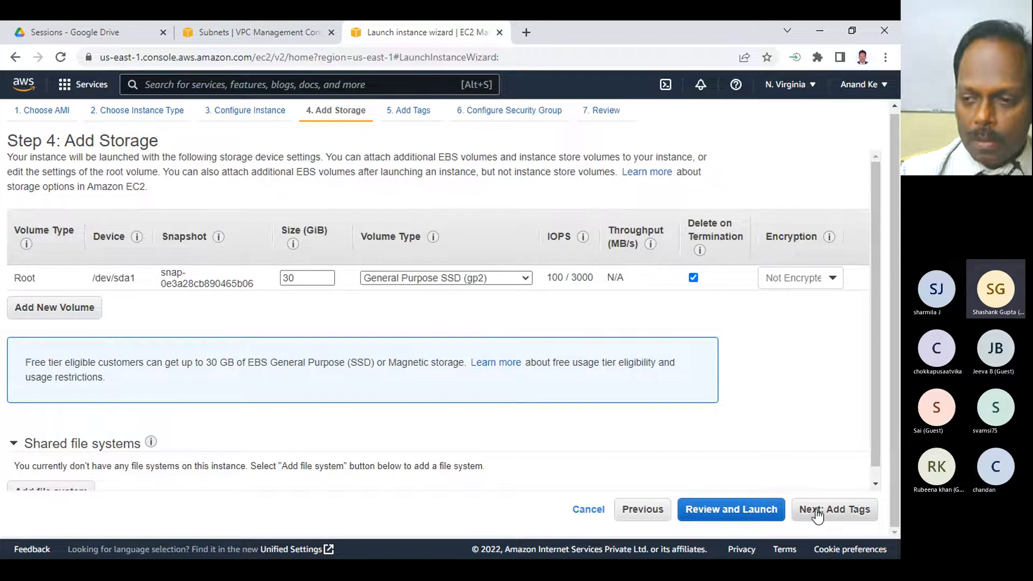
# - Keep the default storage and add a tag with key "Name" and value "Windows Server Sub3"
pyautogui.click(812, 510)
pyautogui.click(22, 346)
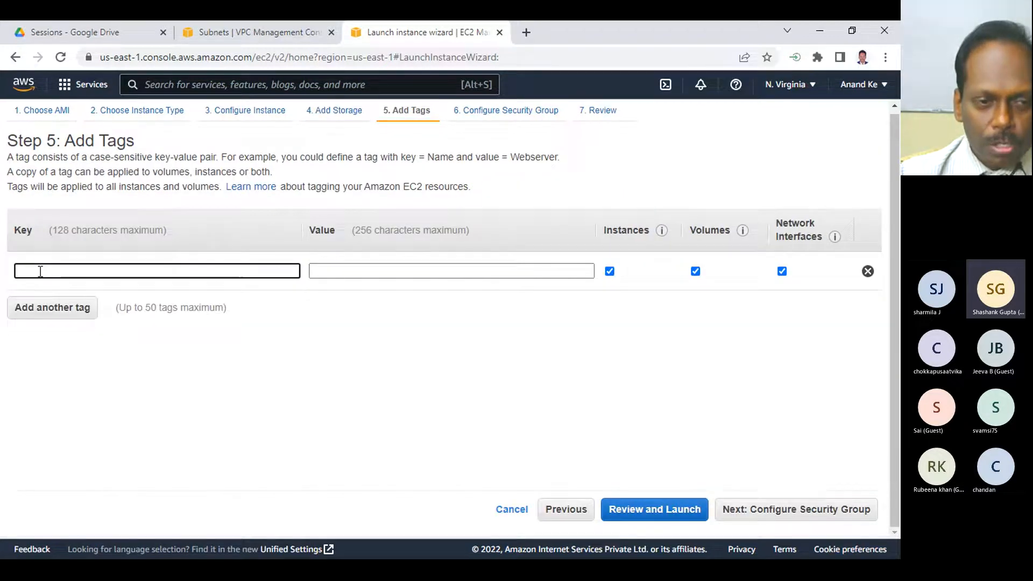
pyautogui.click(103, 301)
pyautogui.click(346, 270)
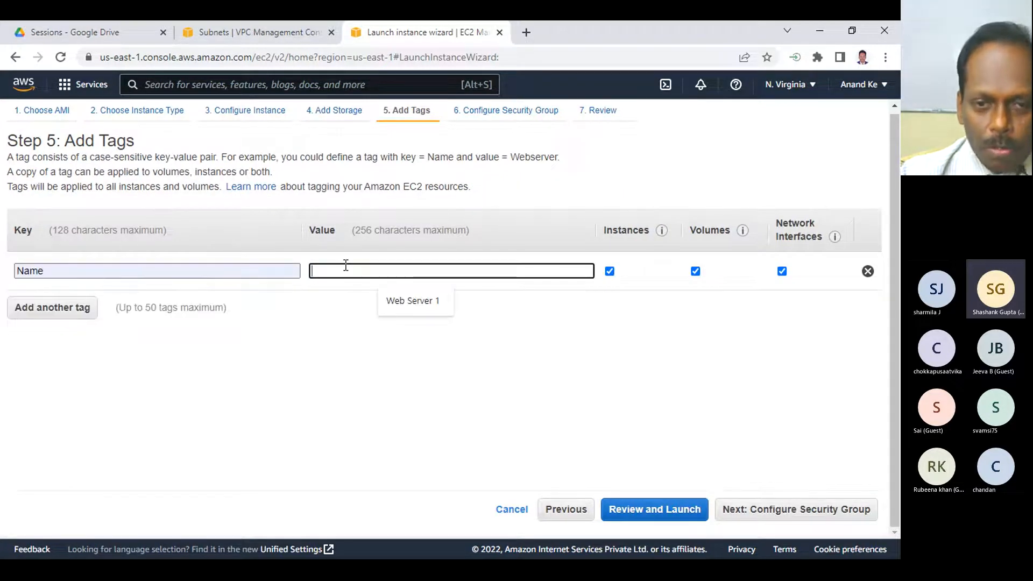
pyautogui.write('Wi')
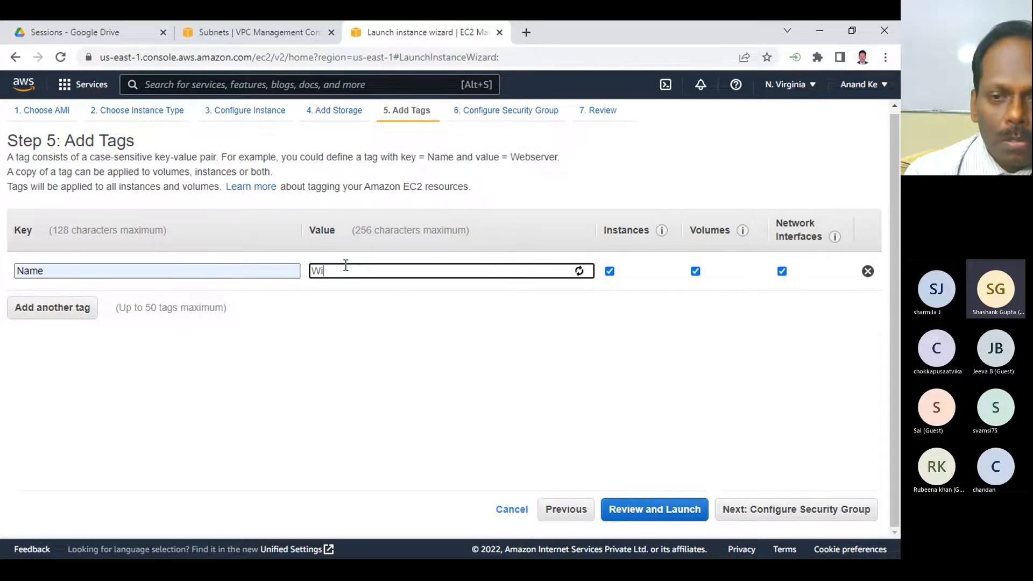
pyautogui.write('ndows Server')
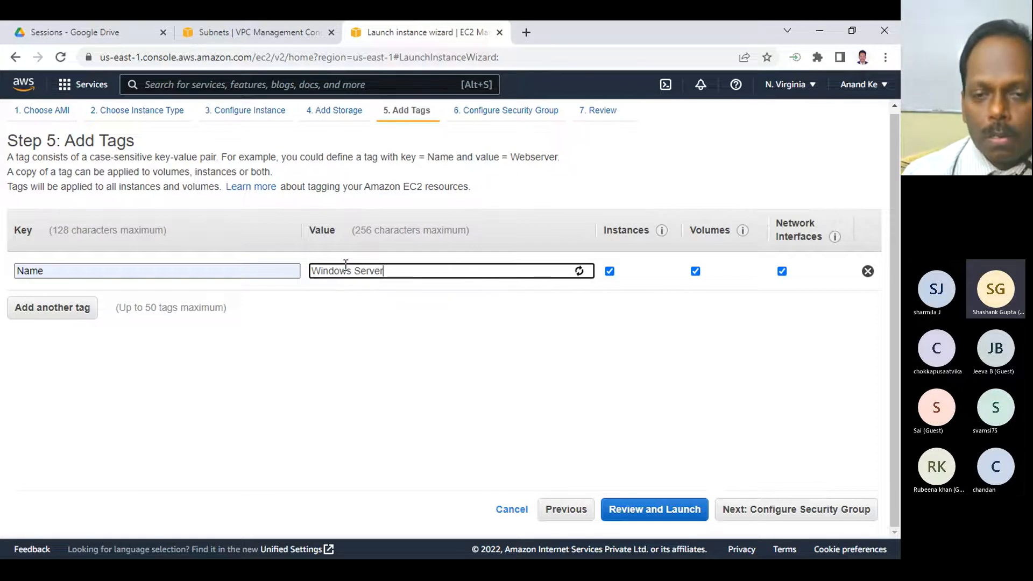
pyautogui.write(' Sub3')
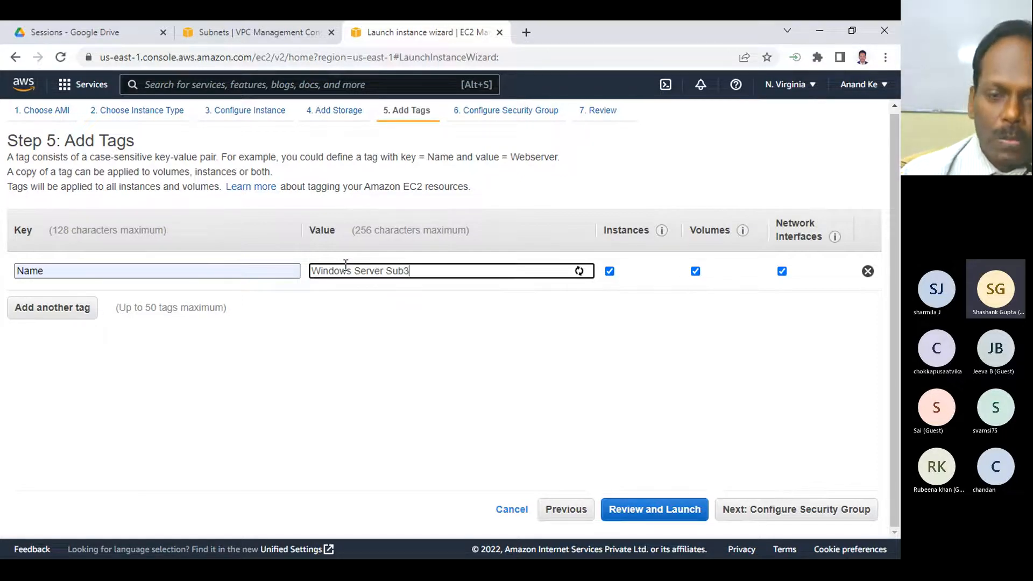
# - Accept the new default security group with its RDP rule and launch the instance with the existing key pair
pyautogui.click(788, 509)
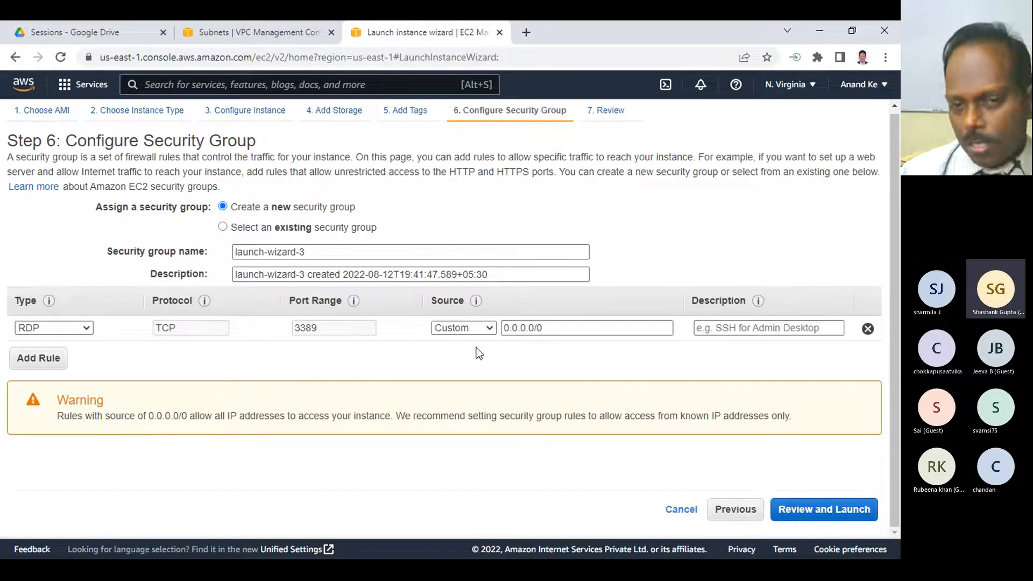
pyautogui.click(798, 509)
pyautogui.click(854, 508)
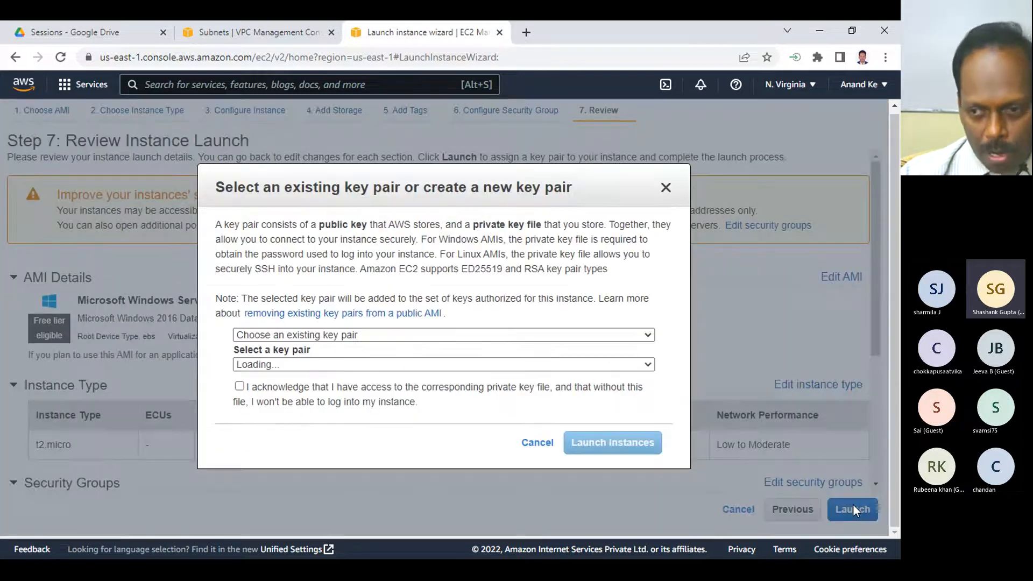
pyautogui.click(246, 386)
pyautogui.click(577, 433)
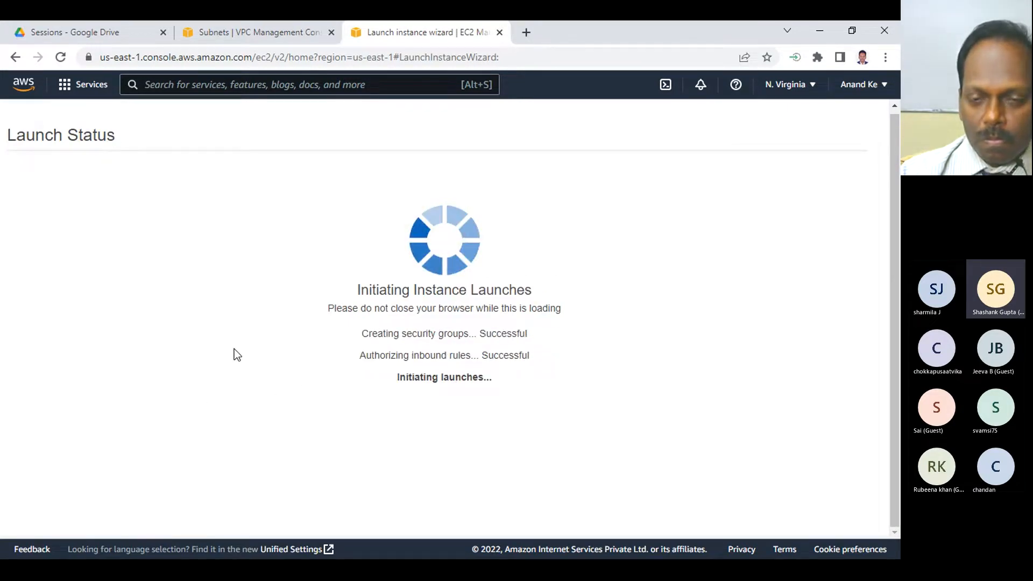
# - Return to the instances list, select only Windows Server Sub3 and copy its private IPv4 address
pyautogui.scroll(-2, 521, 371)
pyautogui.click(782, 512)
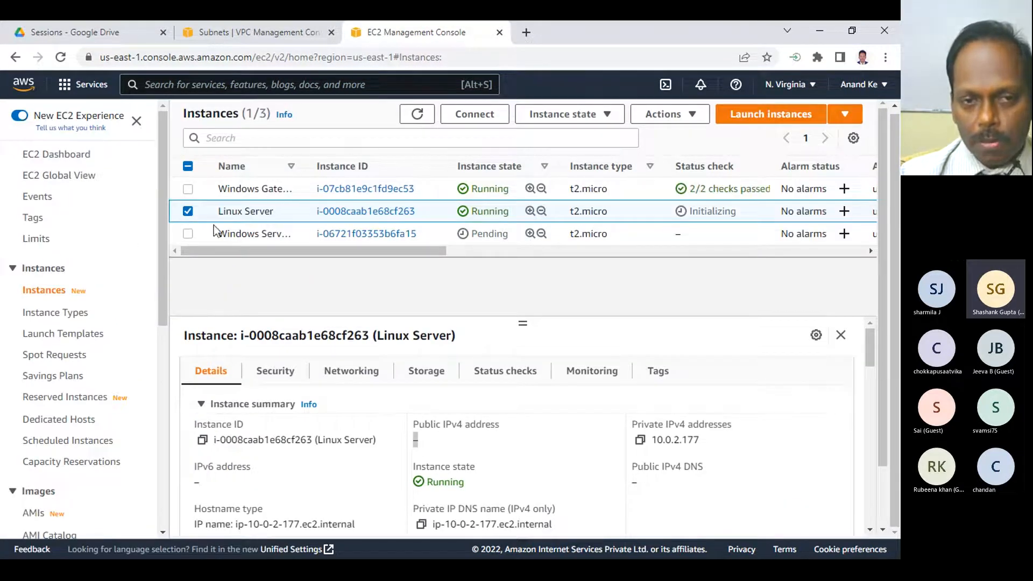
pyautogui.click(188, 234)
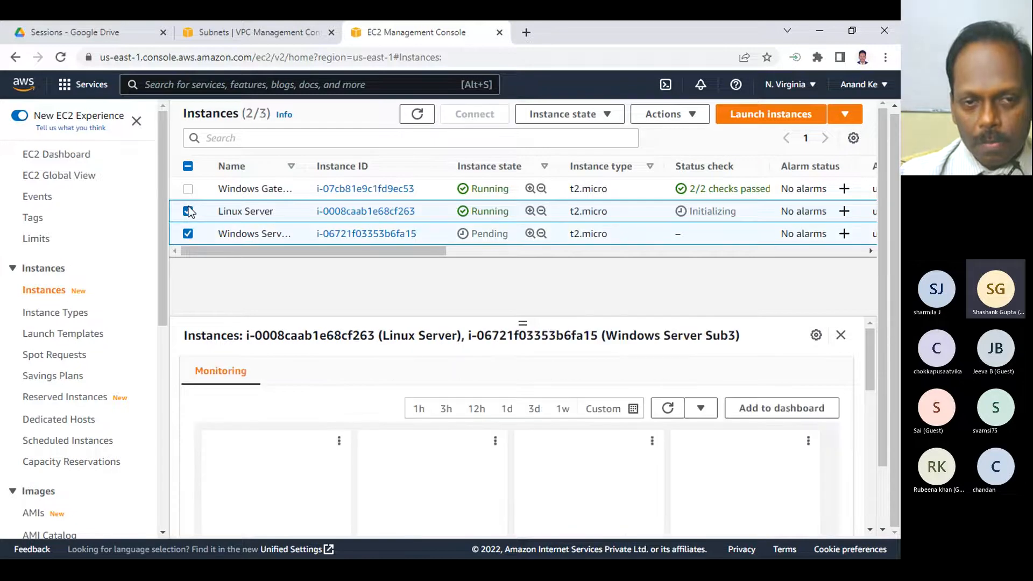
pyautogui.click(188, 211)
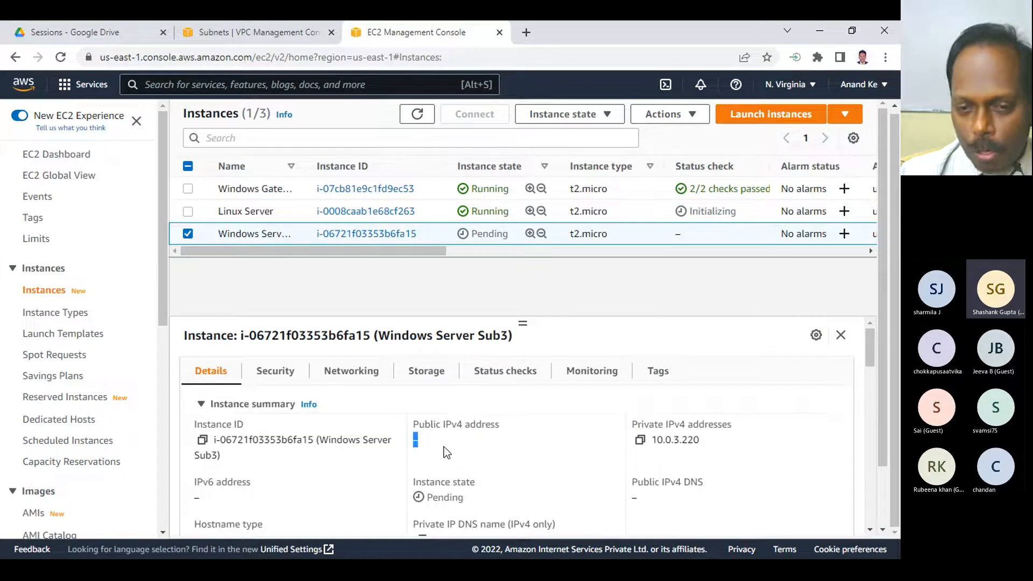
pyautogui.click(640, 440)
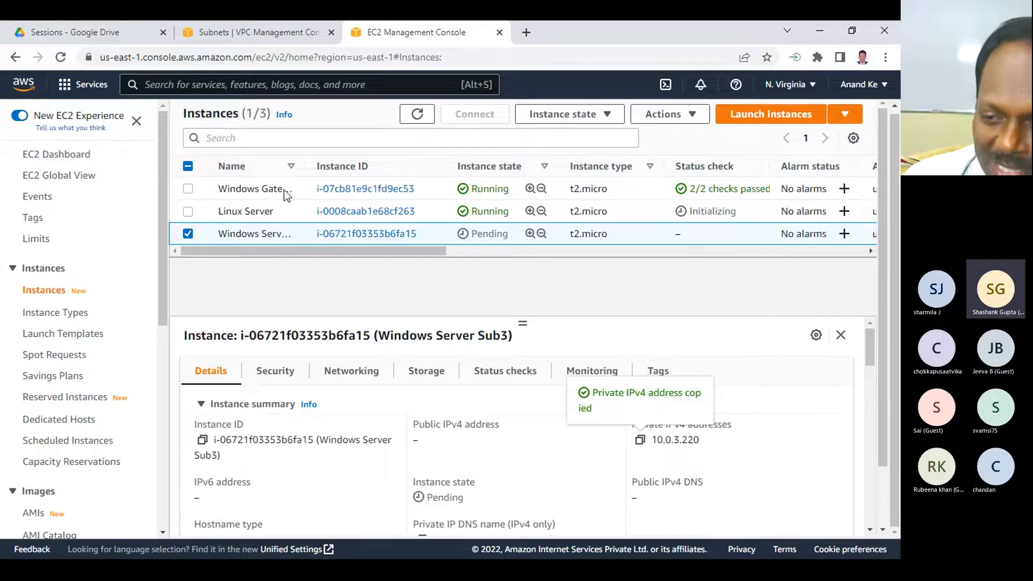
# - Switch to the Notepad notes and paste 10.0.3.220 as the private IP on the Sub3 Windows Server line
pyautogui.press('super')
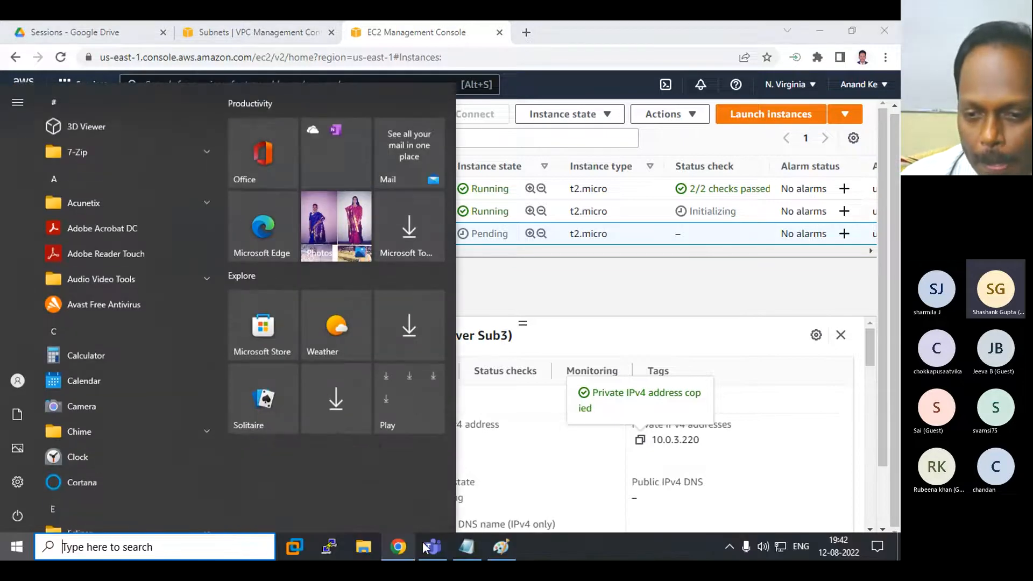
pyautogui.click(467, 547)
pyautogui.click(722, 486)
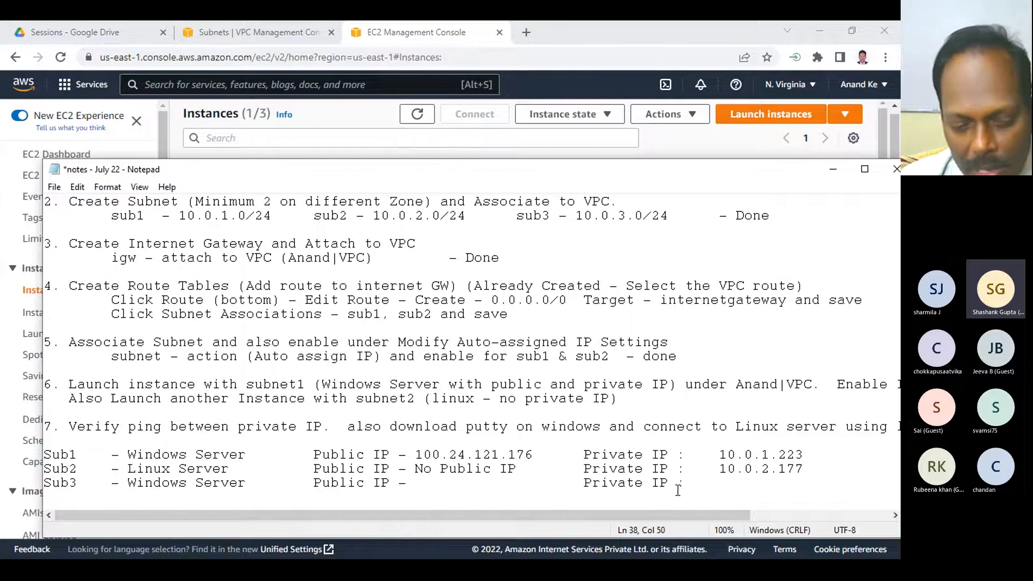
pyautogui.hotkey('ctrl', 'v')
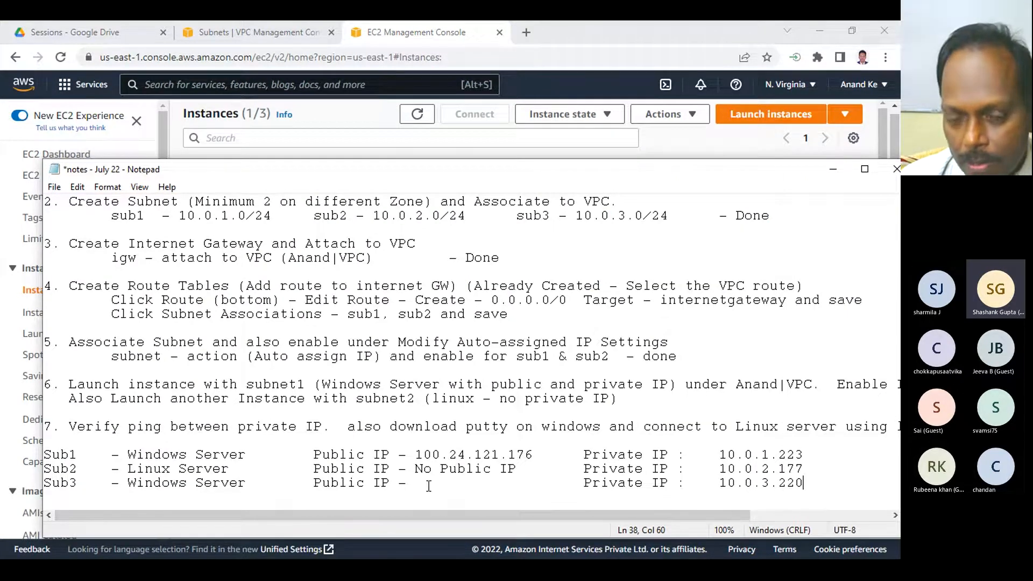
# - Enter "No Public IP" as the Sub3 line's public IP and delete the extra spacing to realign its private IP column
pyautogui.click(429, 485)
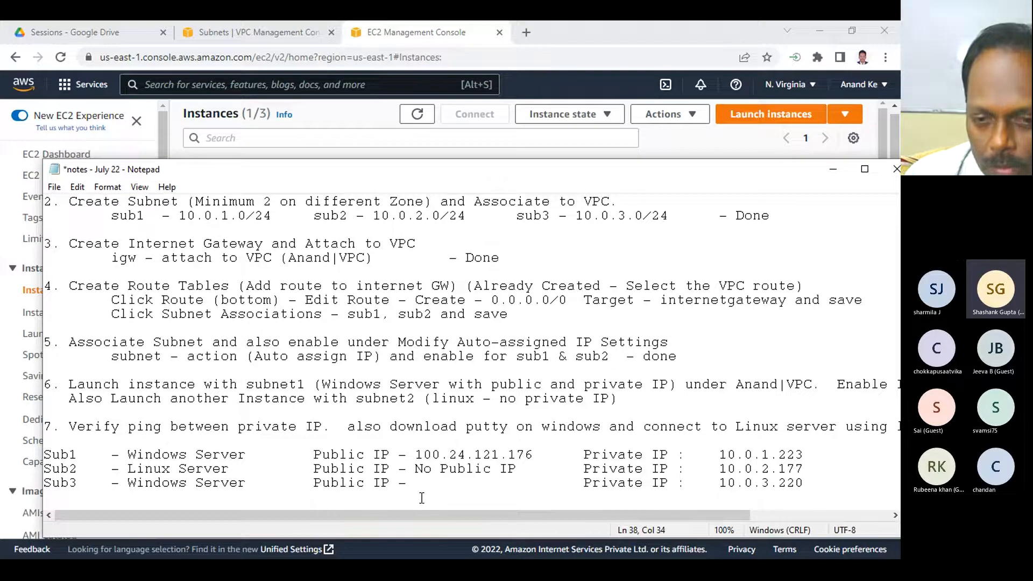
pyautogui.write('No Public IP')
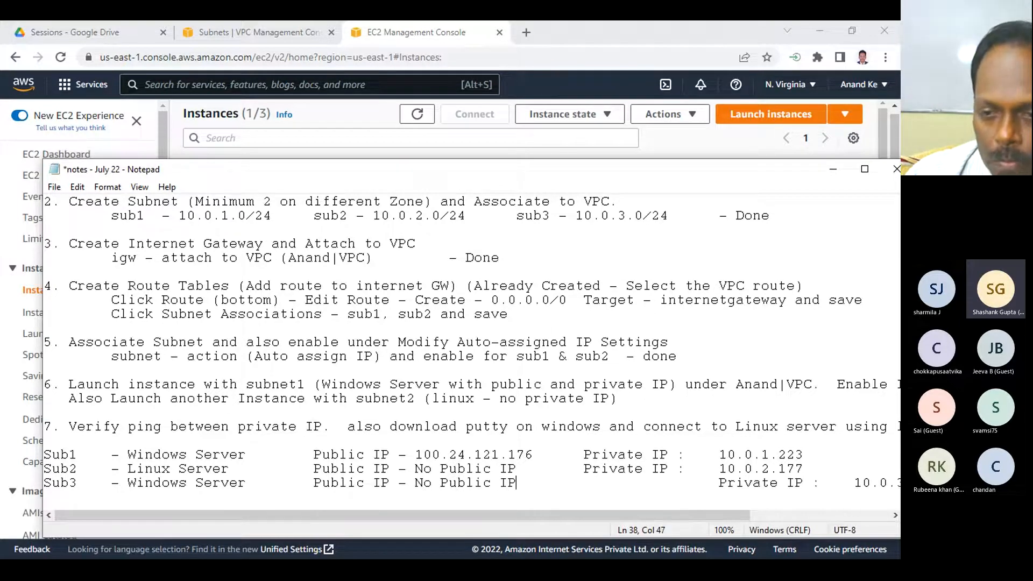
pyautogui.press('Delete')
pyautogui.press('Delete')
pyautogui.press('Delete')
pyautogui.press('Delete')
pyautogui.press('Delete')
pyautogui.press('Delete')
pyautogui.press('Delete')
pyautogui.press('Delete')
pyautogui.press('Delete')
pyautogui.press('Delete')
pyautogui.press('Delete')
pyautogui.press('Delete')
pyautogui.press('Delete')
pyautogui.press('Delete')
pyautogui.press('Delete')
pyautogui.press('Delete')
pyautogui.press('Delete')
pyautogui.press('Delete')
pyautogui.press('Delete')
pyautogui.press('Delete')
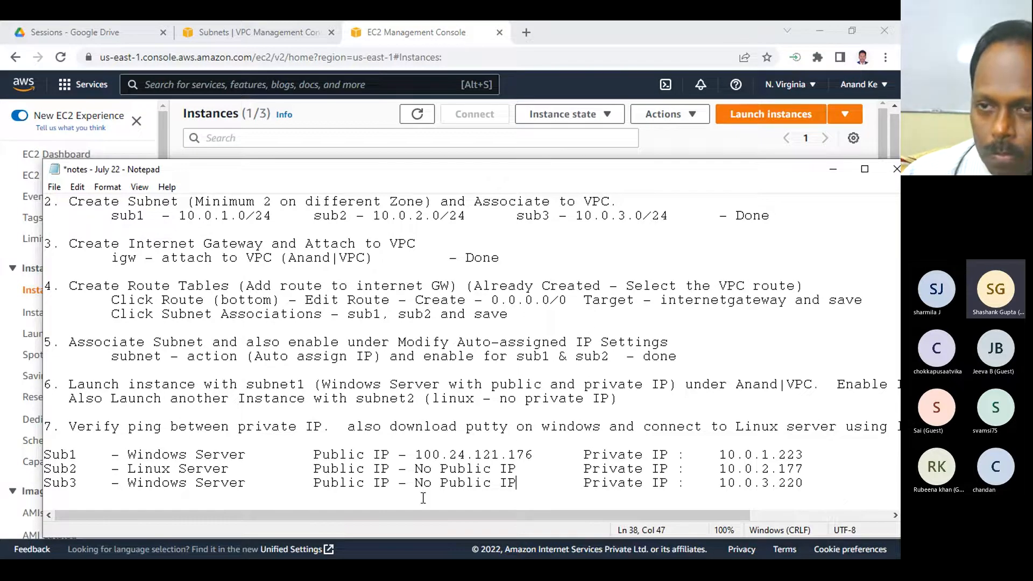
# - Move the Notepad window below the EC2 instances rows so the server lines are in view, and save the notes
pyautogui.moveTo(607, 171); pyautogui.dragTo(523, 199)
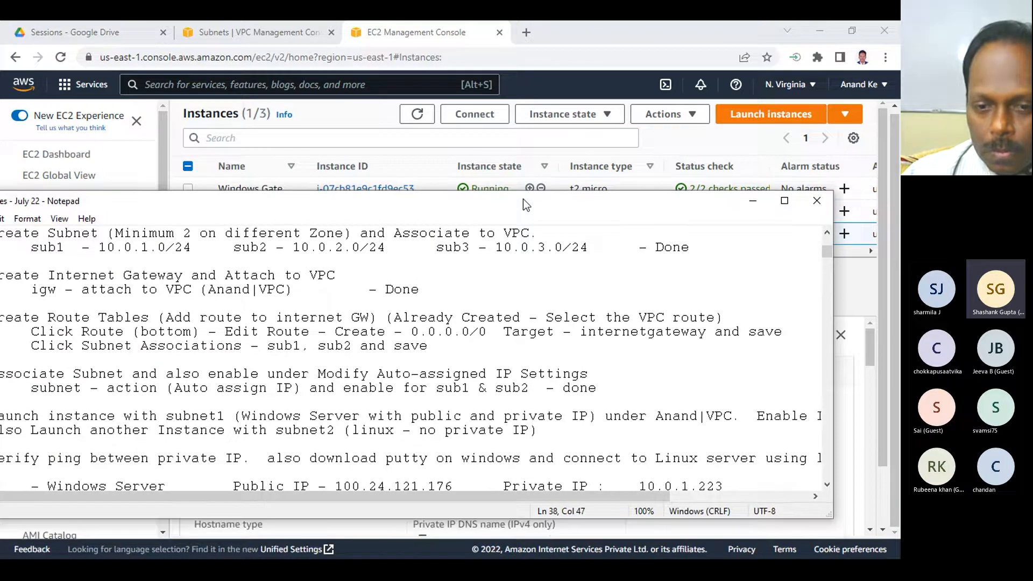
pyautogui.scroll(-4, 538, 305)
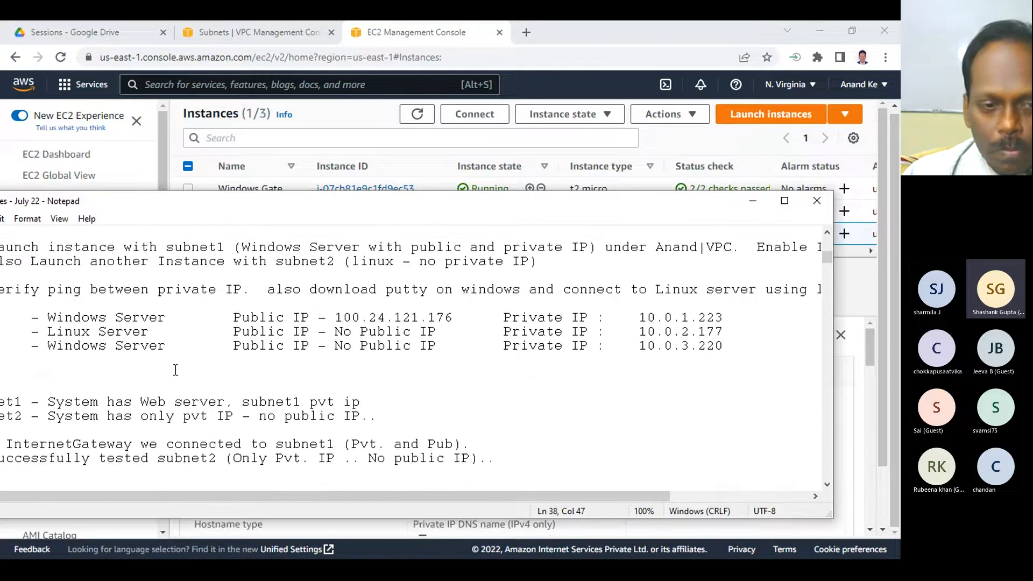
pyautogui.moveTo(198, 202); pyautogui.dragTo(257, 241)
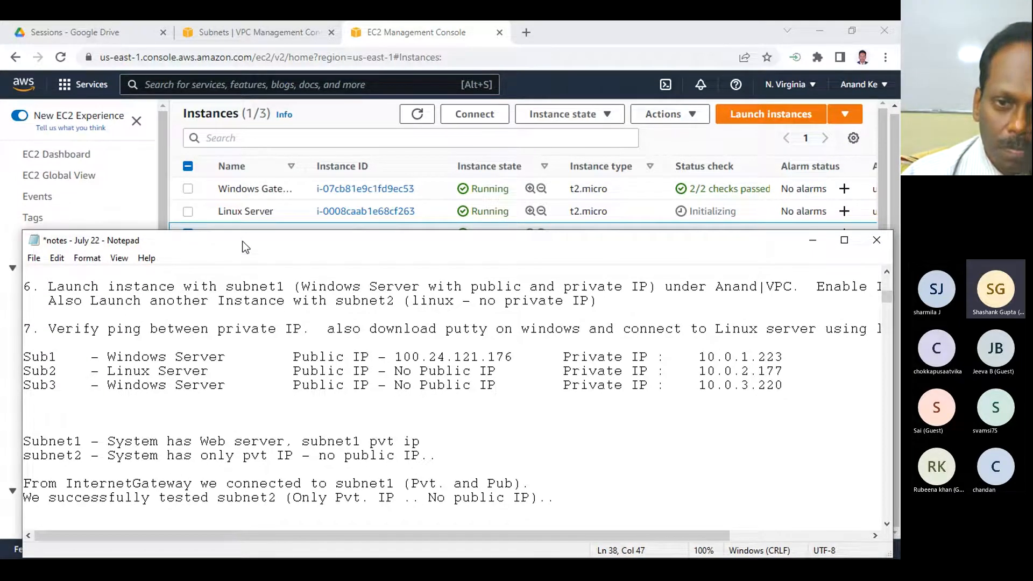
pyautogui.moveTo(242, 240); pyautogui.dragTo(242, 268)
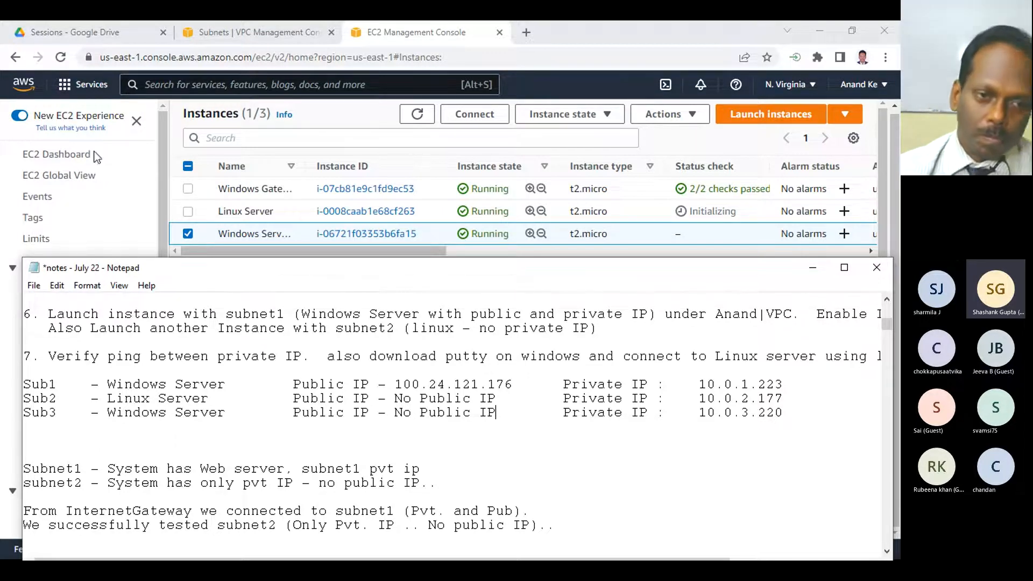
pyautogui.click(33, 286)
pyautogui.click(54, 348)
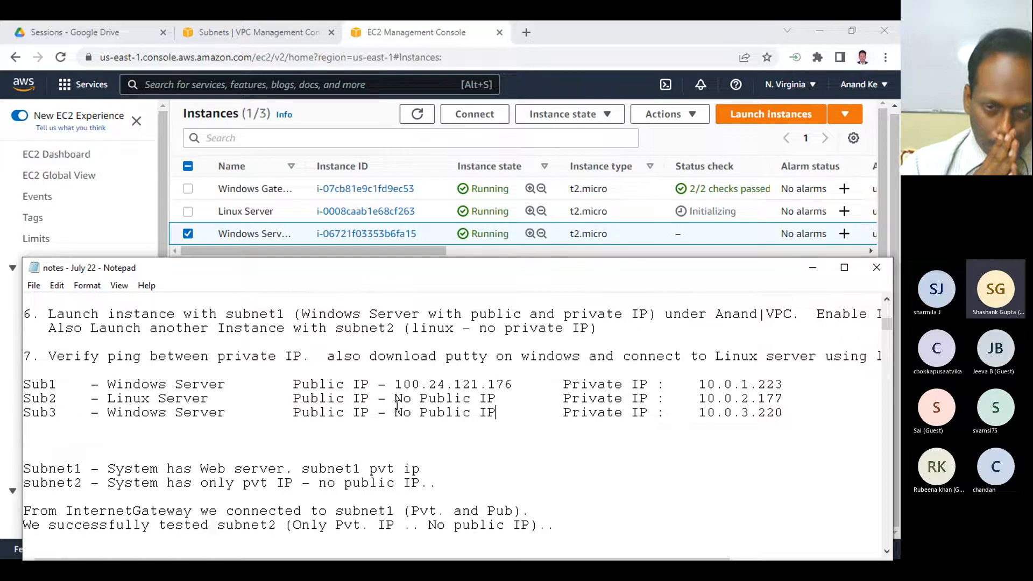
# - Delete the "Subnet1 - System has Web server" and "subnet2 - System has only pvt IP" lines along with the surplus blank lines
pyautogui.moveTo(445, 491); pyautogui.dragTo(16, 478)
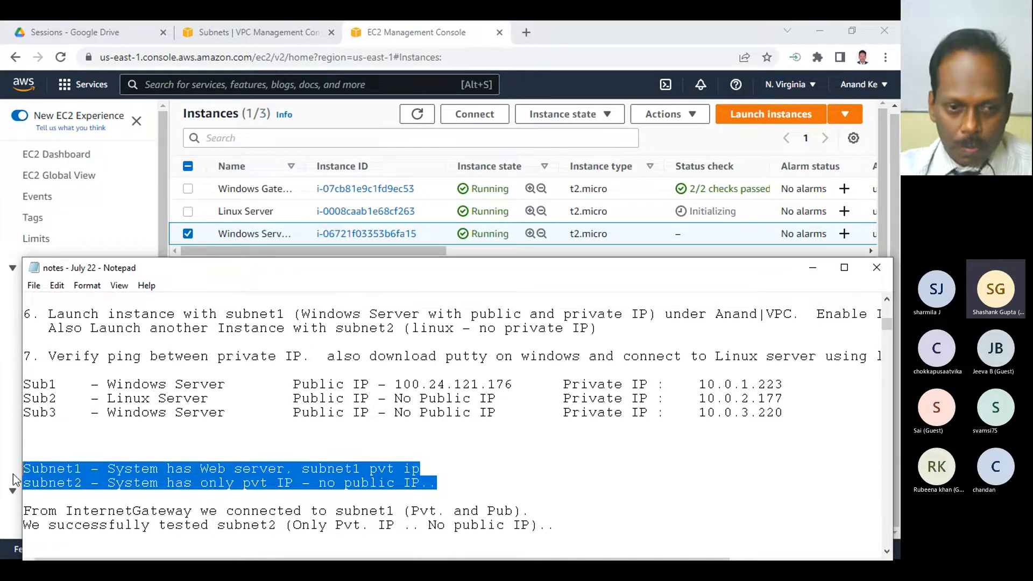
pyautogui.press('Delete')
pyautogui.press('Delete')
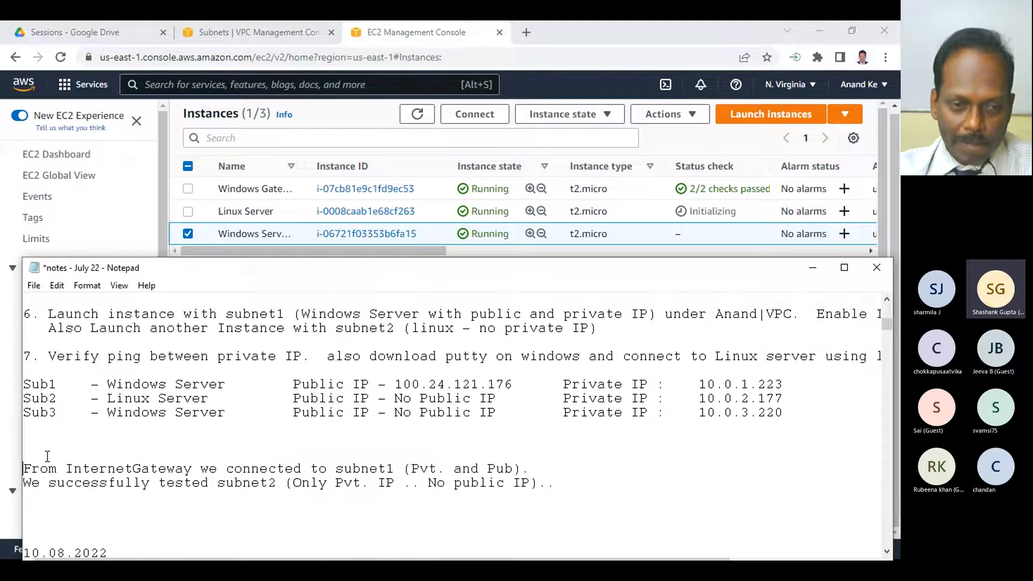
pyautogui.press('Up')
pyautogui.press('Delete')
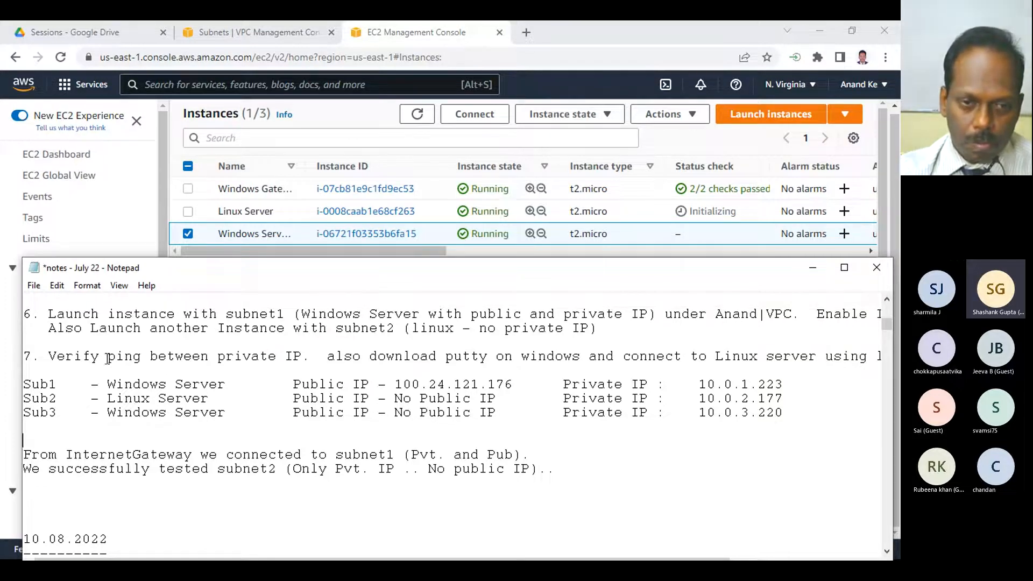
# - Reword the start of note 7 to "Verify Logging to subnets. Also", replacing the phrase about pinging between private IPs
pyautogui.moveTo(108, 358); pyautogui.dragTo(307, 354)
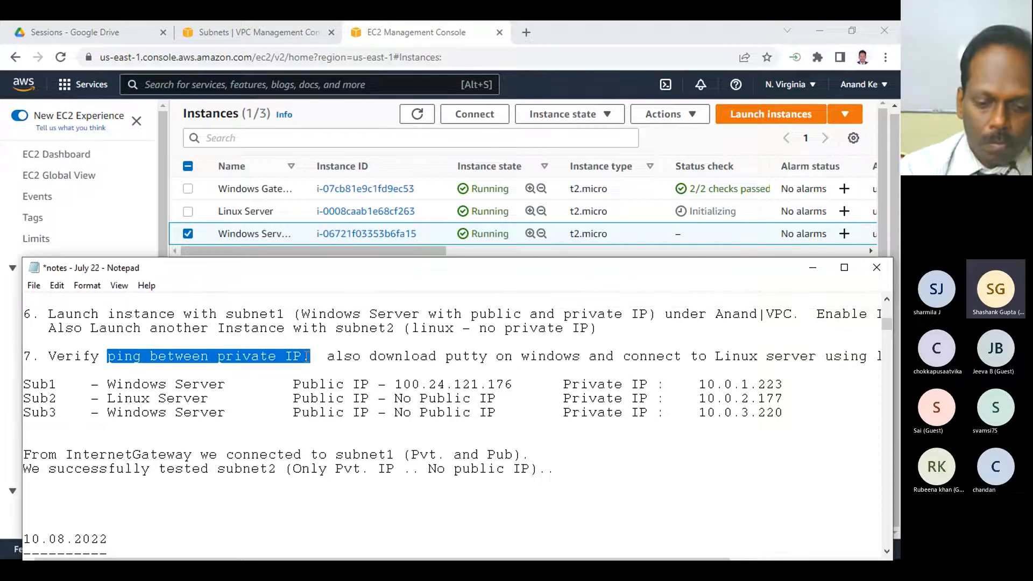
pyautogui.press('BackSpace')
pyautogui.write('Logging to ')
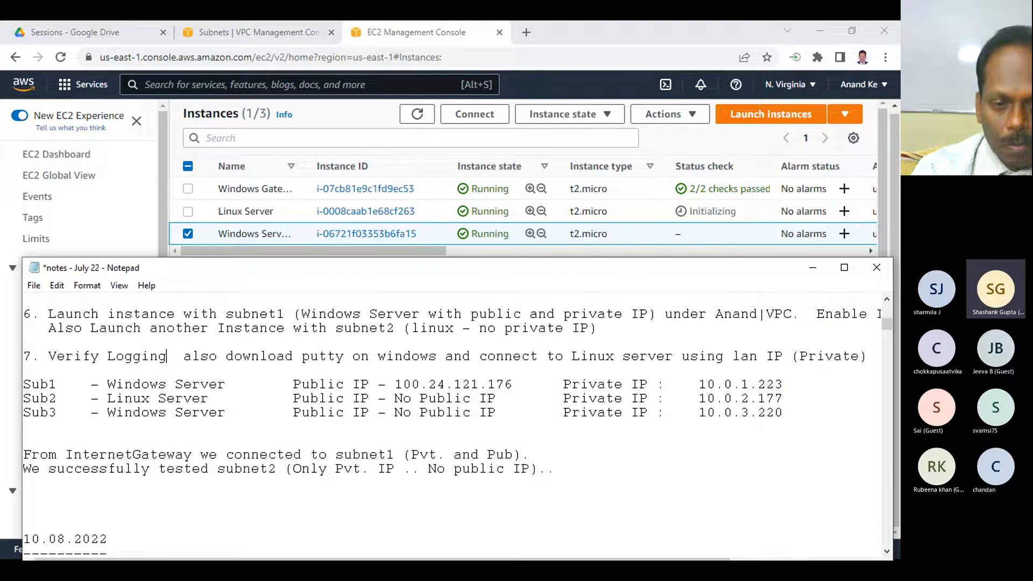
pyautogui.write('subnets')
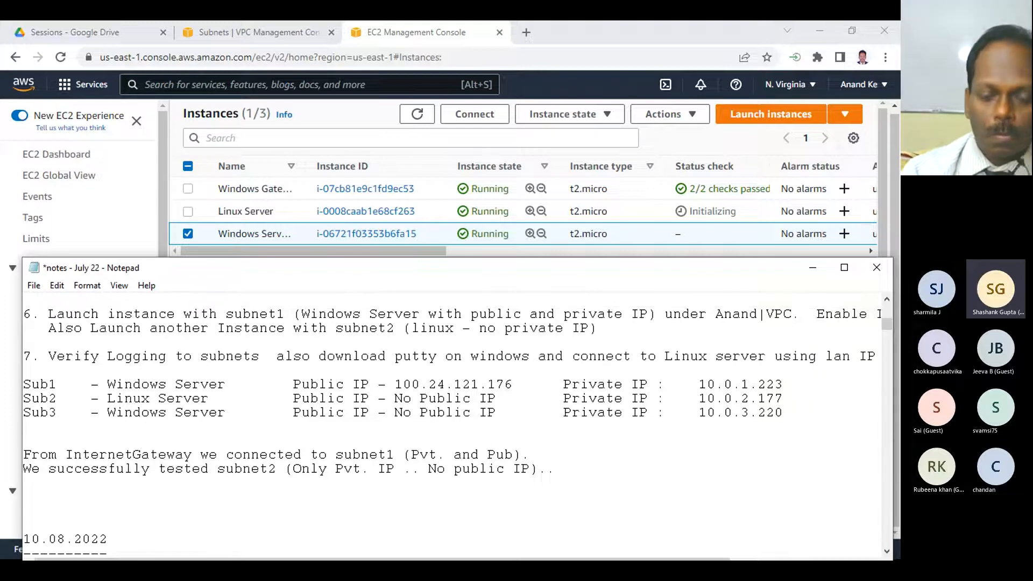
pyautogui.write('.')
pyautogui.press('Delete')
pyautogui.press('Delete')
pyautogui.press('Delete')
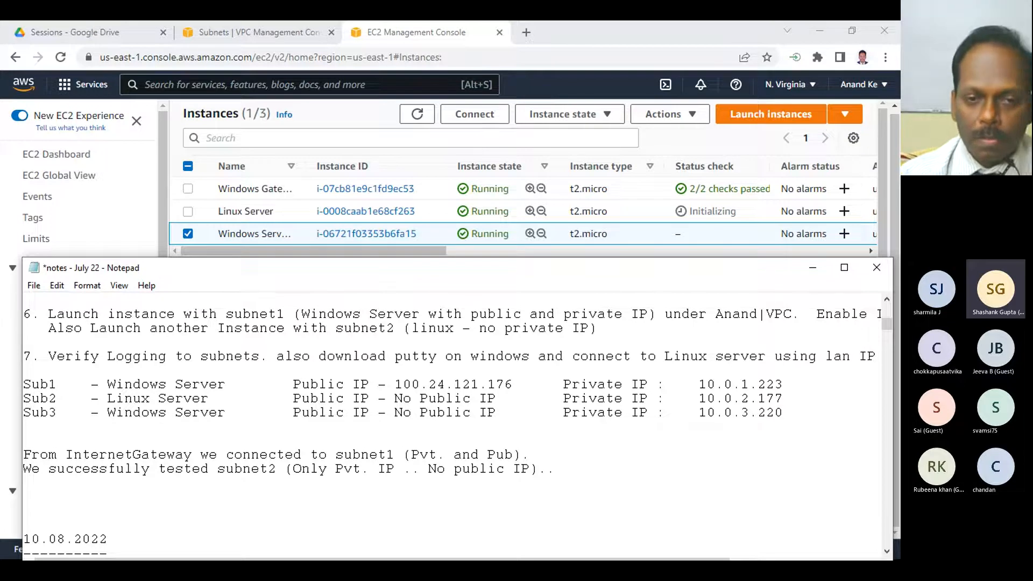
pyautogui.write('A')
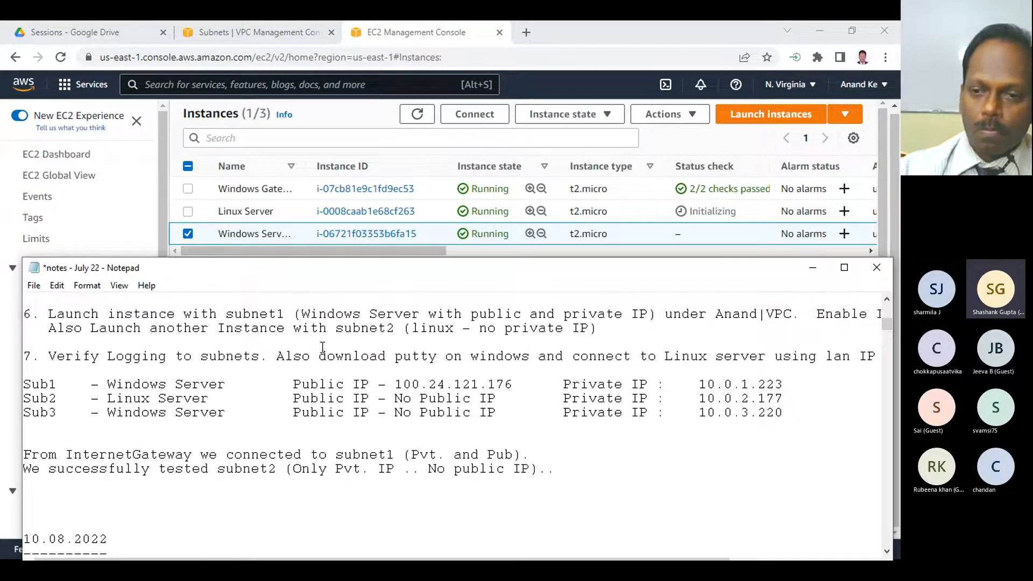
# - Minimize the notes, select only the Windows Gateway Server instance and copy its public IPv4 address
pyautogui.click(811, 267)
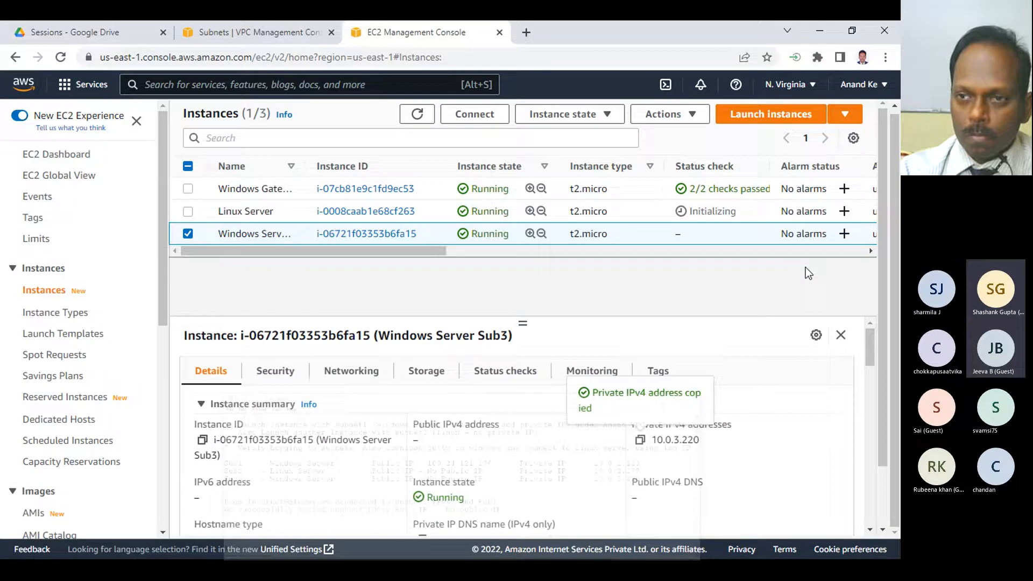
pyautogui.click(192, 187)
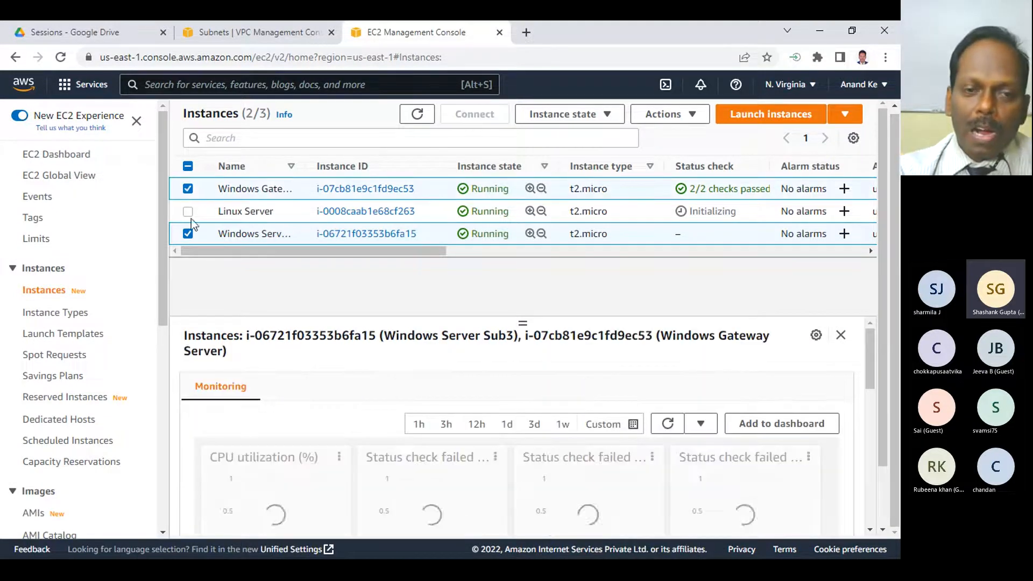
pyautogui.click(188, 234)
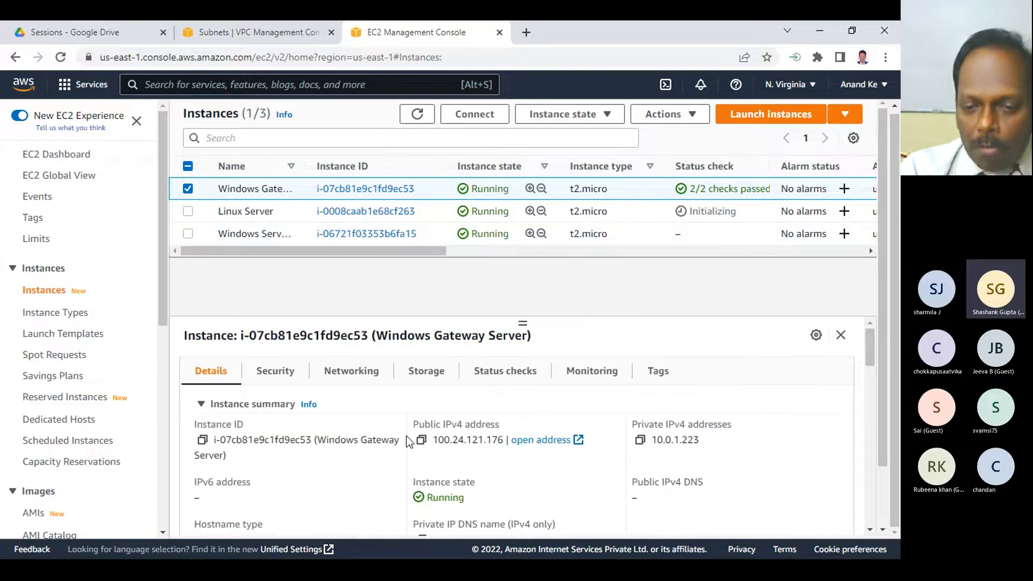
pyautogui.click(422, 442)
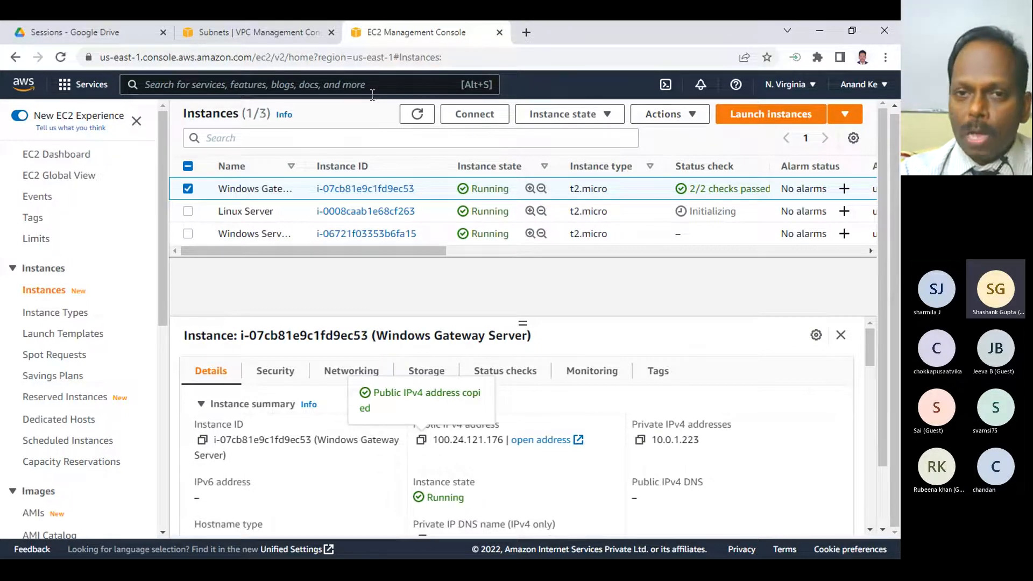
# - Refresh the instances list and select only the Windows Gateway Server again
pyautogui.click(417, 114)
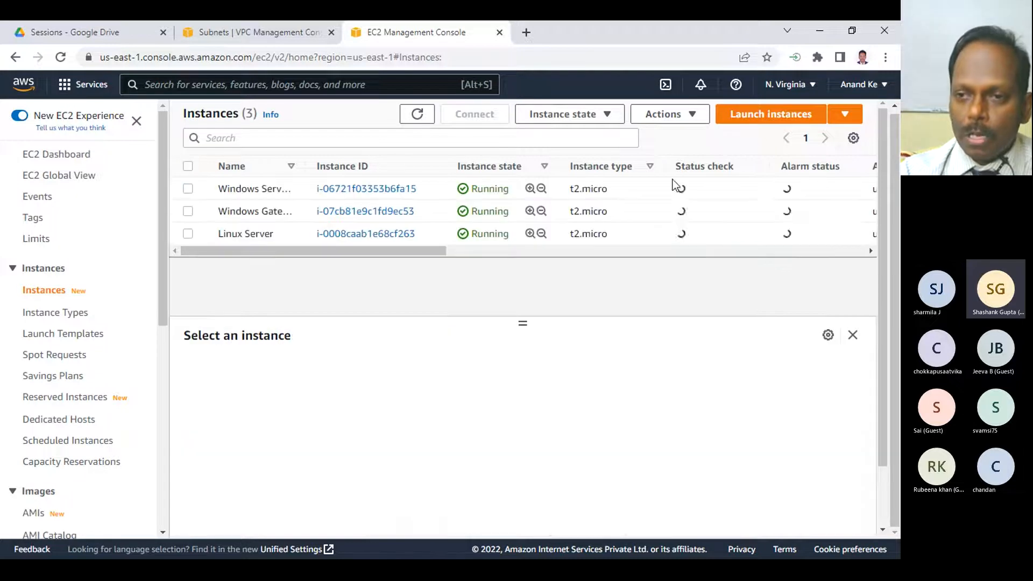
pyautogui.click(188, 189)
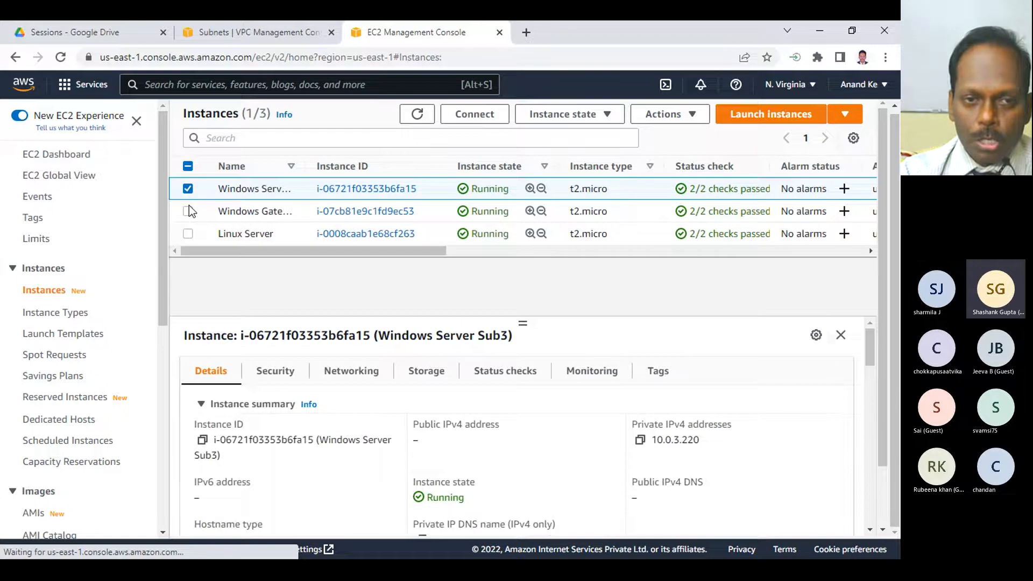
pyautogui.click(188, 209)
pyautogui.click(188, 189)
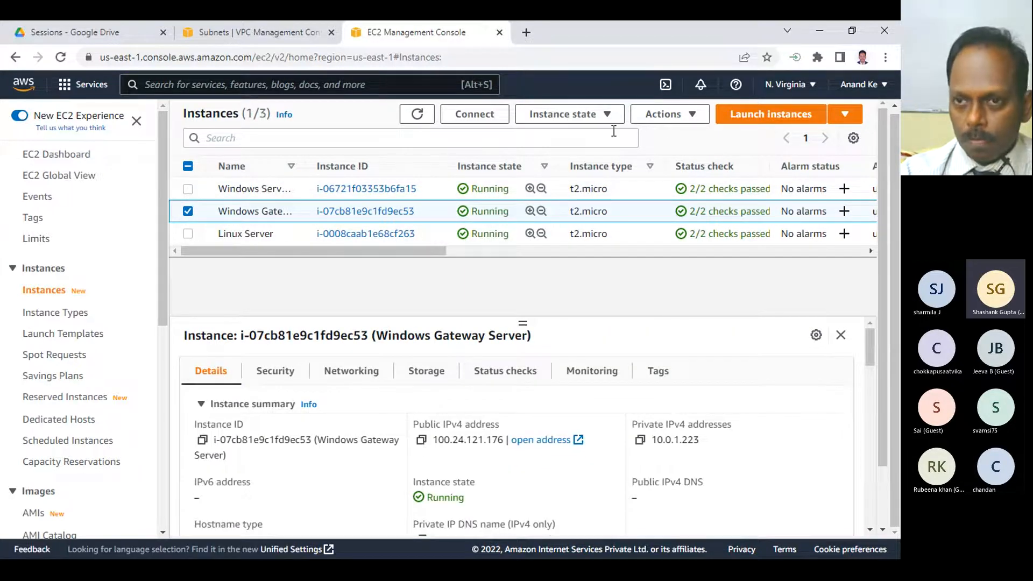
# - Open Get Windows password for the gateway instance and load the awsclass.pem key pair file from the AWS Class folder's July 22 subfolder
pyautogui.click(688, 114)
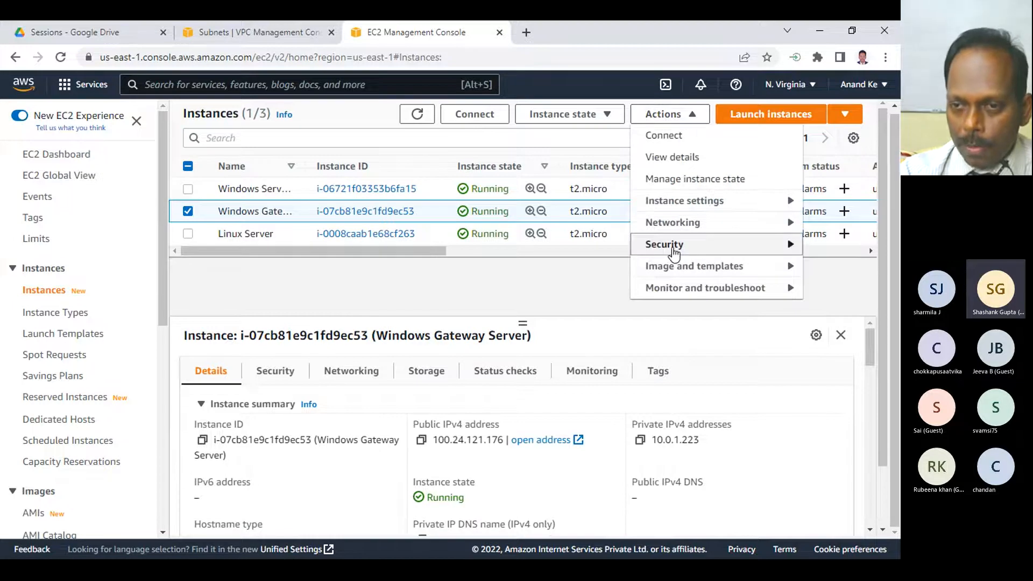
pyautogui.moveTo(667, 245)
pyautogui.click(590, 273)
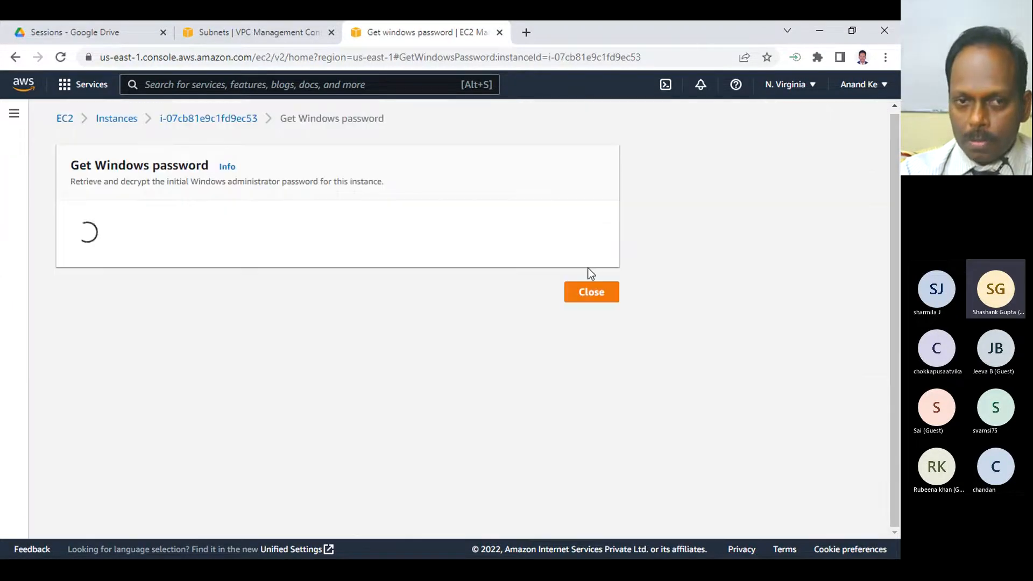
pyautogui.click(109, 343)
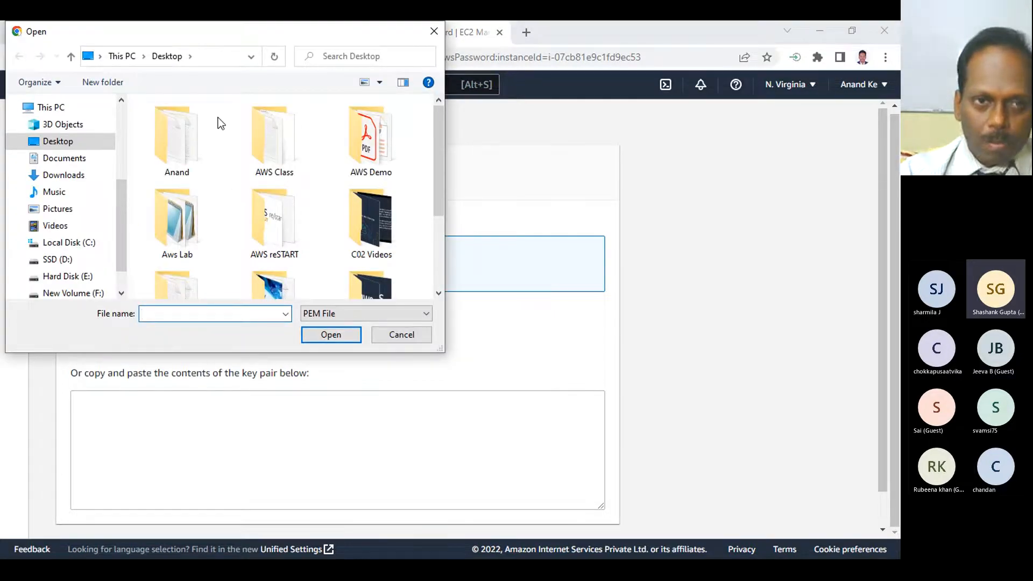
pyautogui.doubleClick(274, 138)
pyautogui.doubleClick(168, 166)
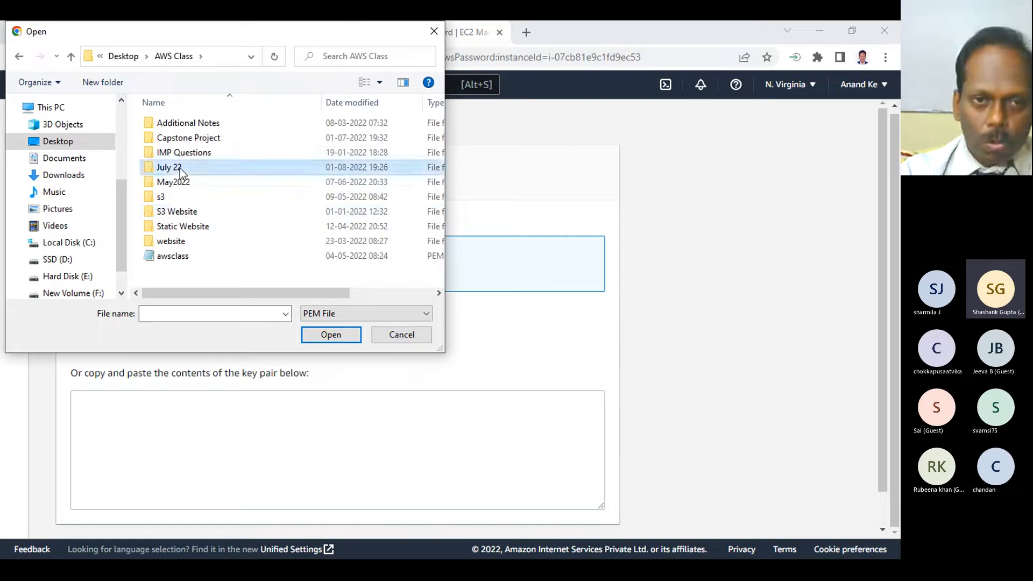
pyautogui.doubleClick(179, 141)
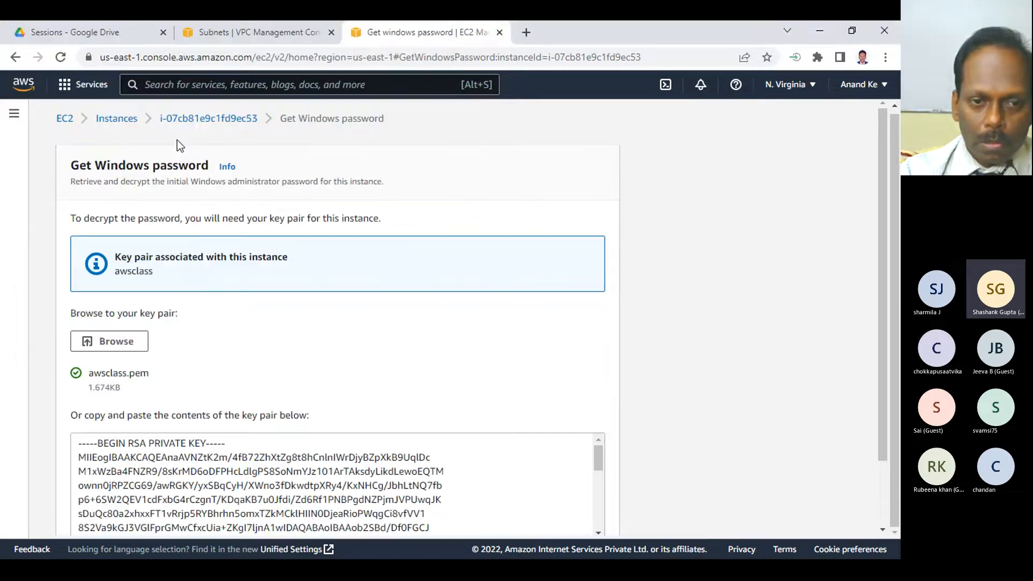
# - Decrypt the gateway server's administrator password with the loaded key and copy the password
pyautogui.scroll(-2, 198, 323)
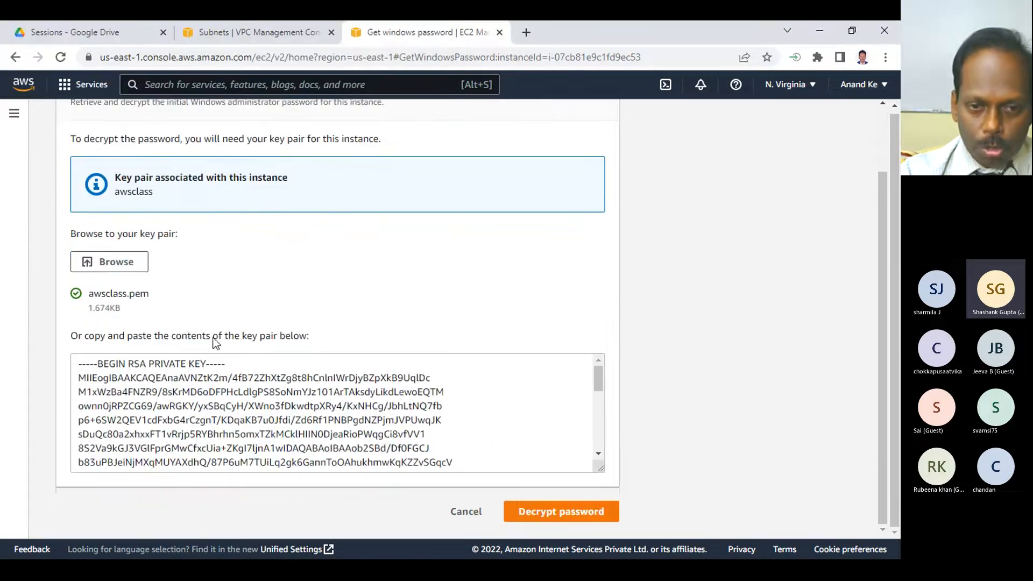
pyautogui.click(546, 509)
pyautogui.click(79, 441)
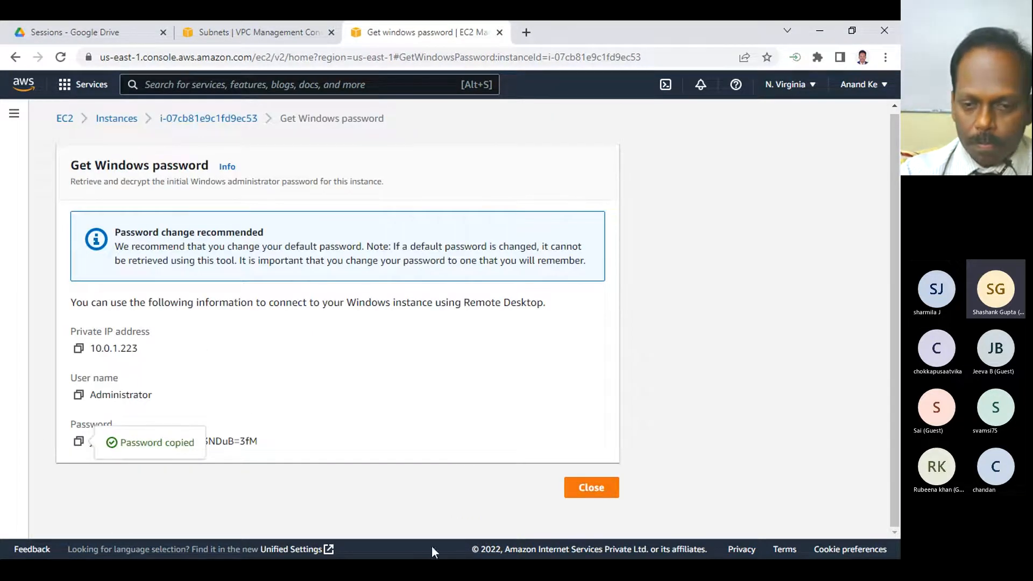
# - Switch to the Notepad notes and insert an indented new line beneath the Sub1 Windows Server line
pyautogui.press('super')
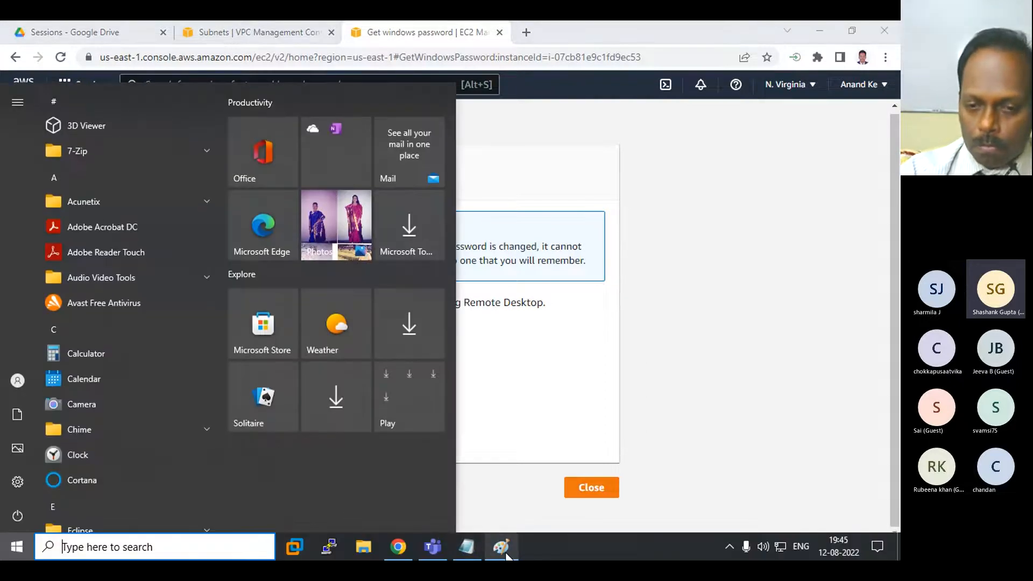
pyautogui.click(464, 547)
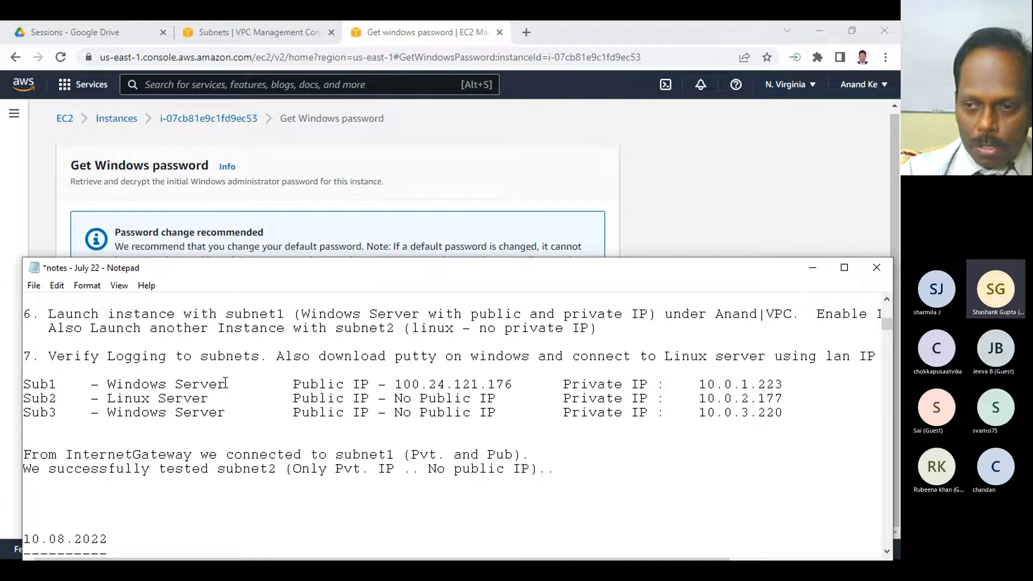
pyautogui.click(802, 383)
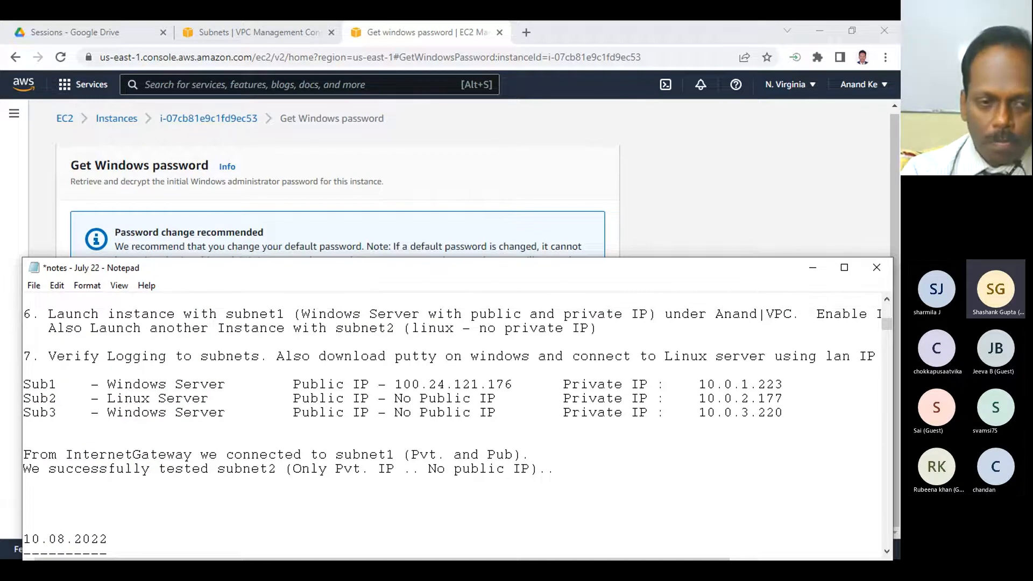
pyautogui.press('Return')
pyautogui.press('Tab')
pyautogui.press('Tab')
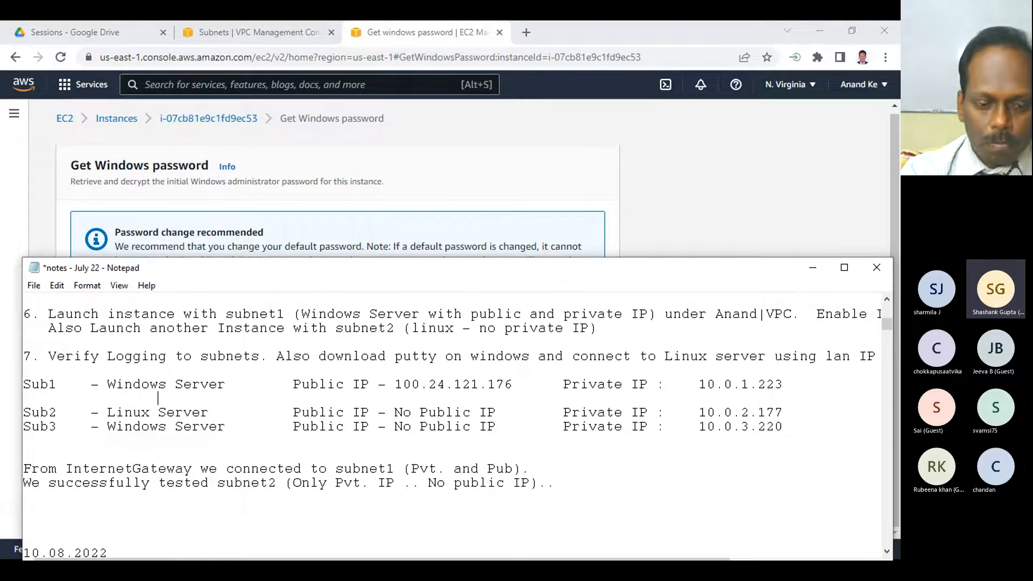
# - Paste the administrator password below the Sub1 Windows Server line in the notes and launch Remote Desktop Connection
pyautogui.hotkey('ctrl', 'v')
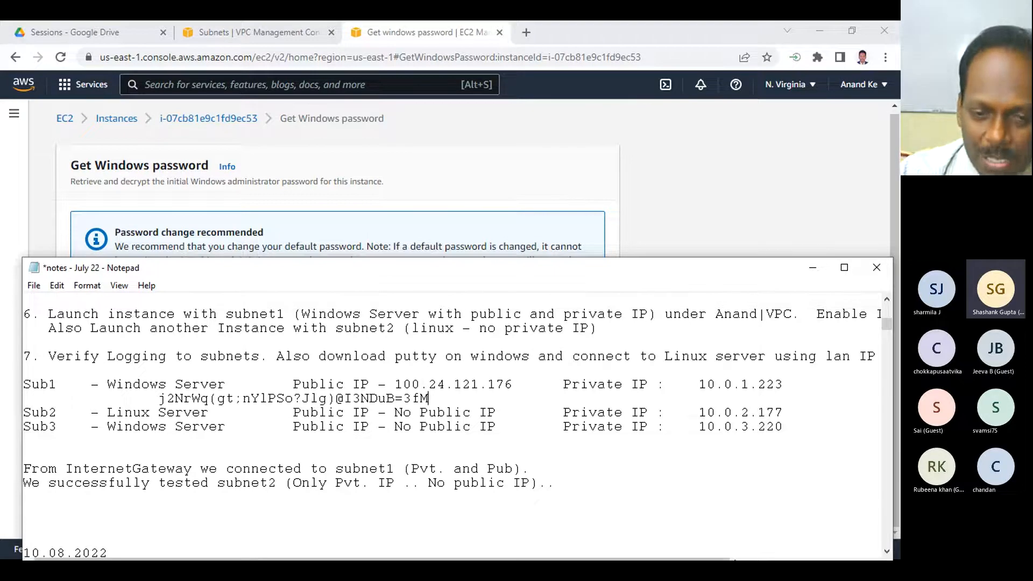
pyautogui.press('super')
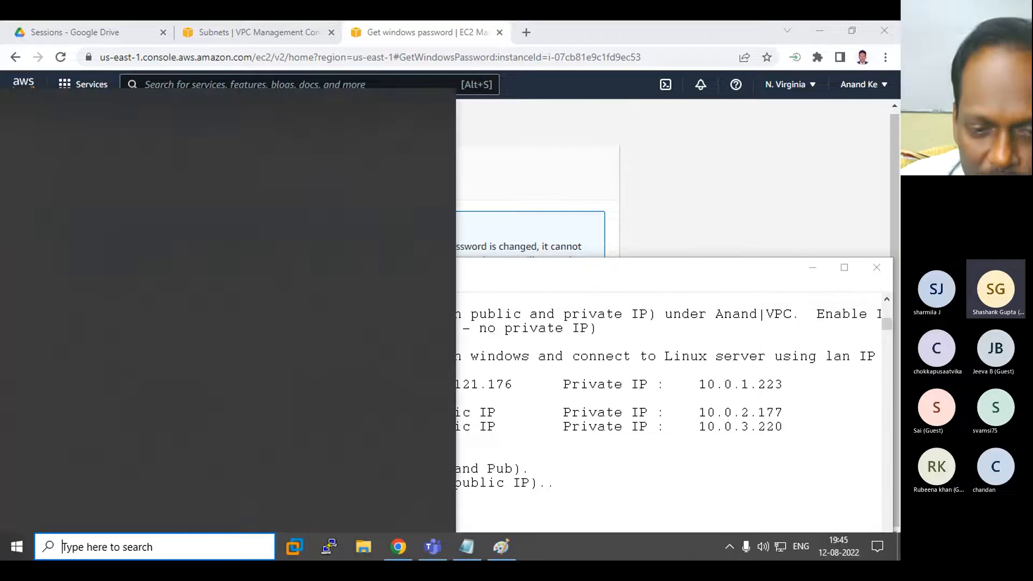
pyautogui.write('m')
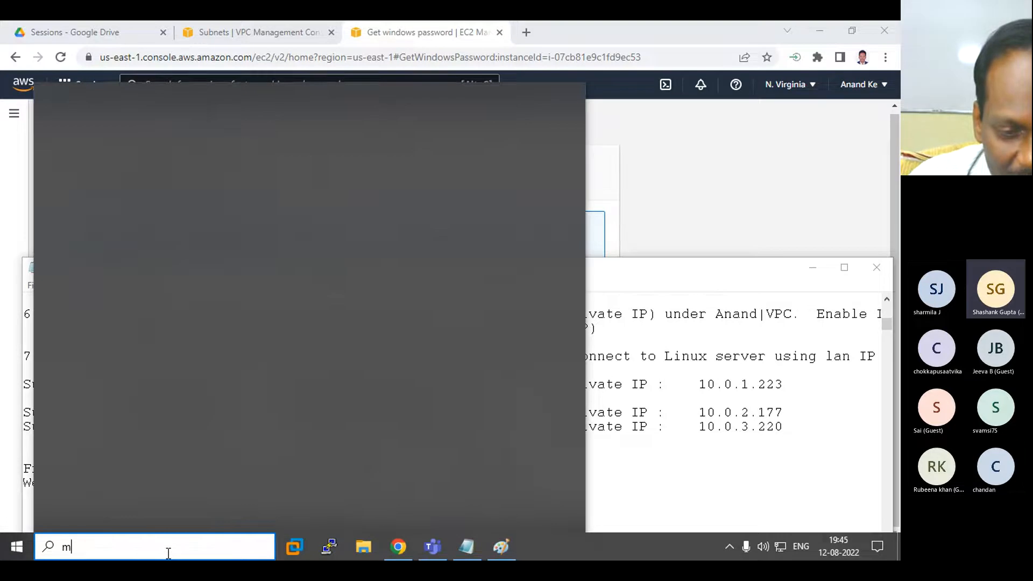
pyautogui.write('stsc')
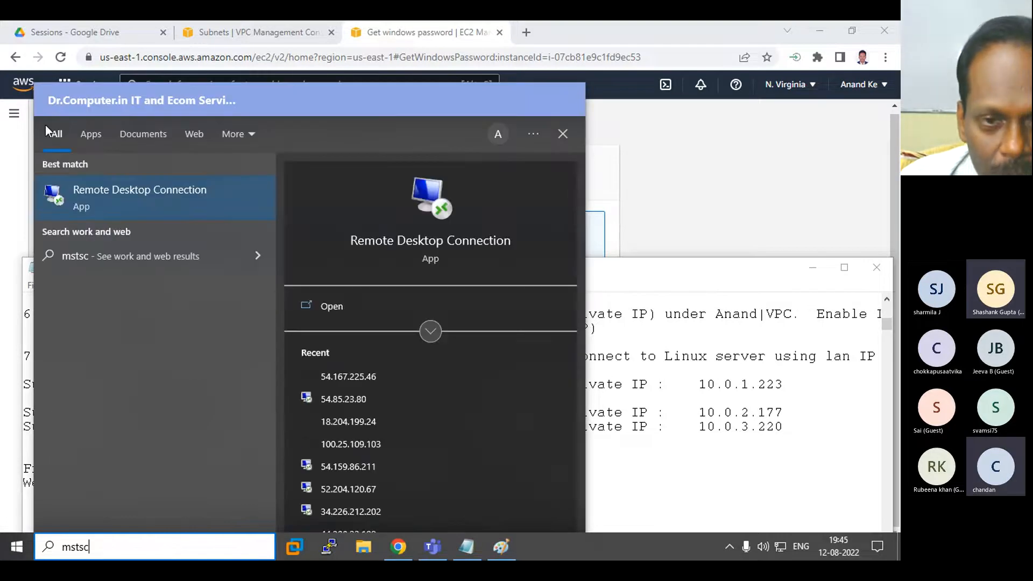
pyautogui.click(154, 192)
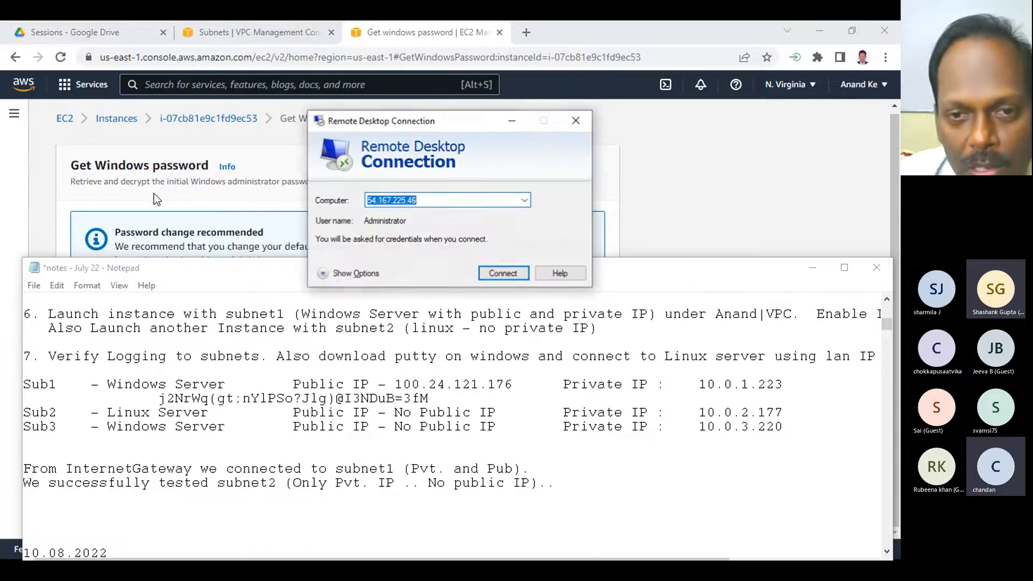
# - Switch to the AWS console and request the Windows password for the Windows Gateway Server instance again
pyautogui.click(683, 188)
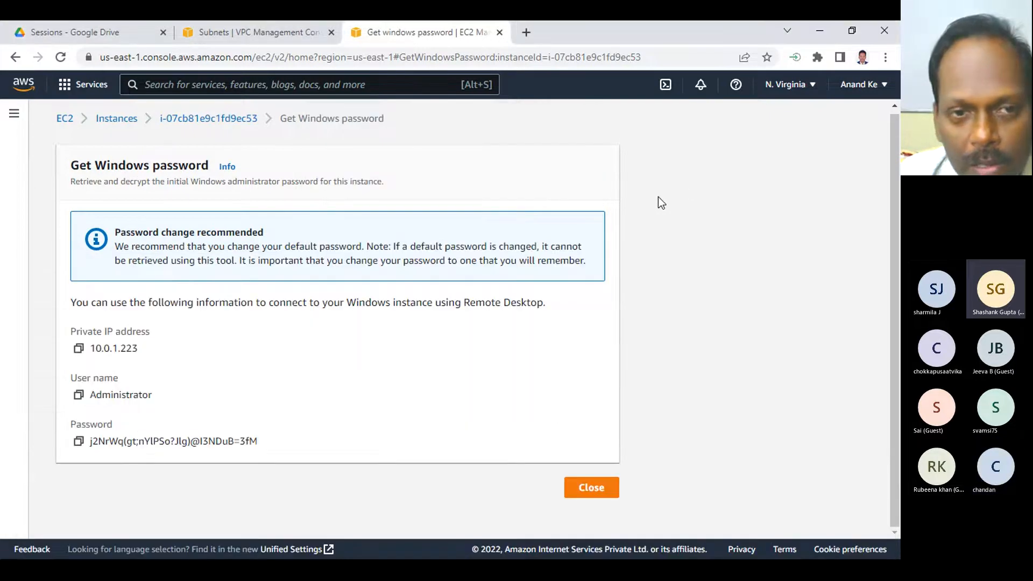
pyautogui.click(117, 120)
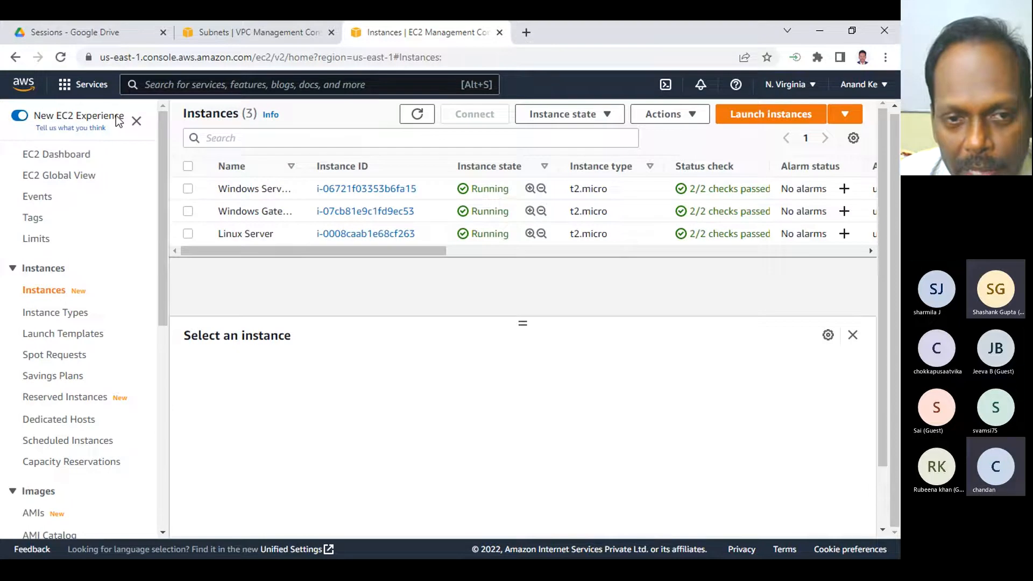
pyautogui.click(188, 211)
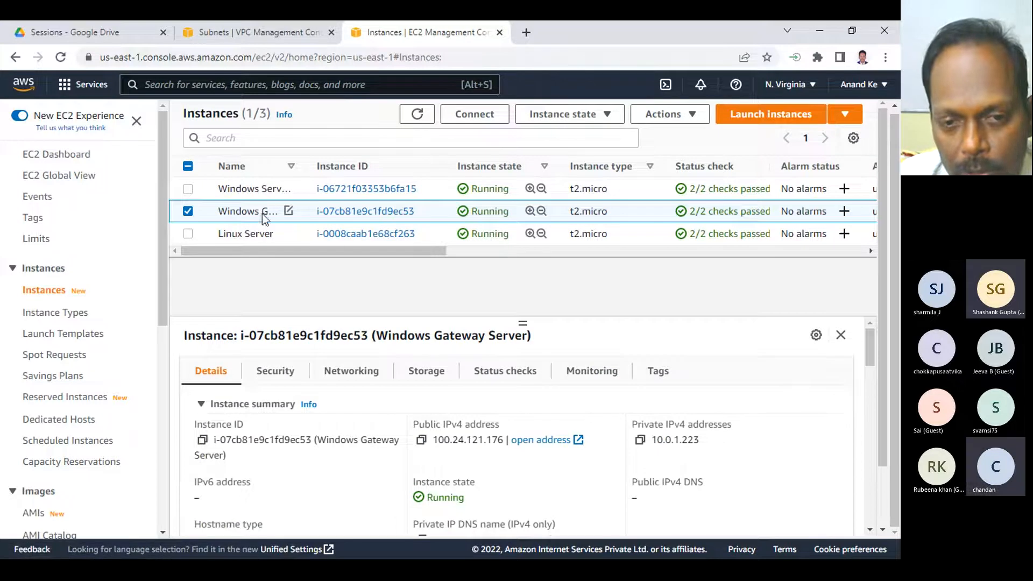
pyautogui.click(669, 113)
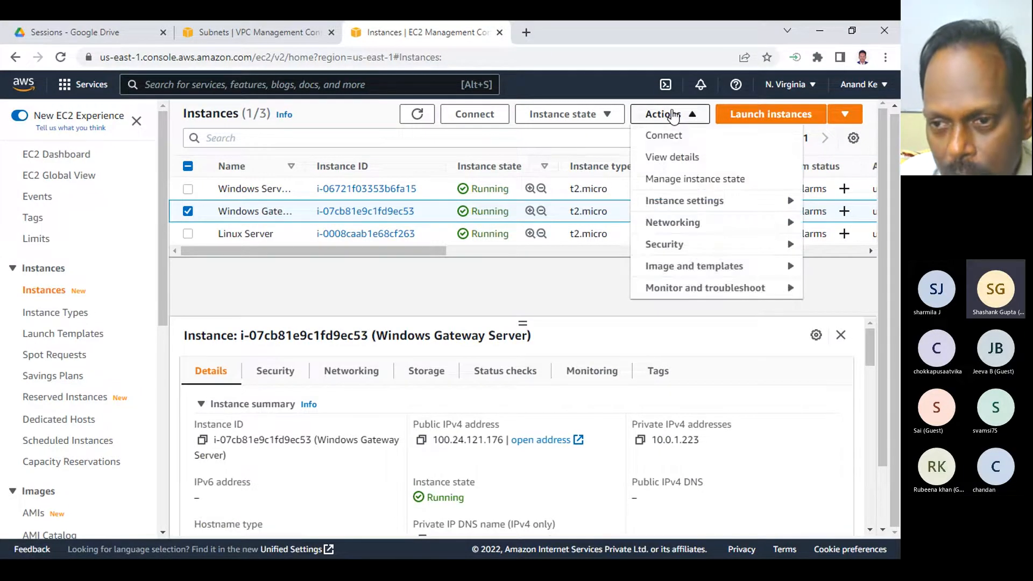
pyautogui.moveTo(732, 243)
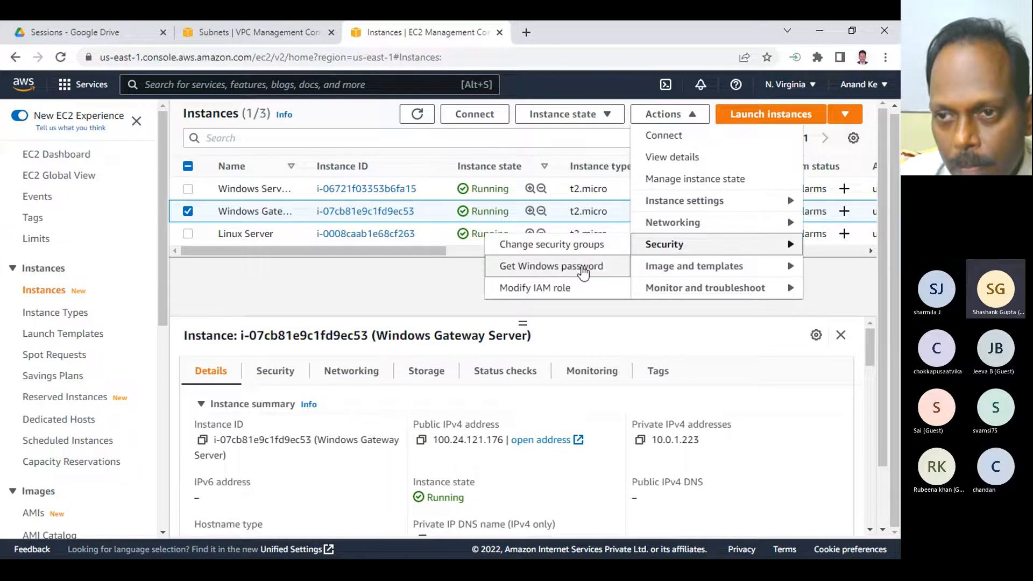
pyautogui.click(582, 267)
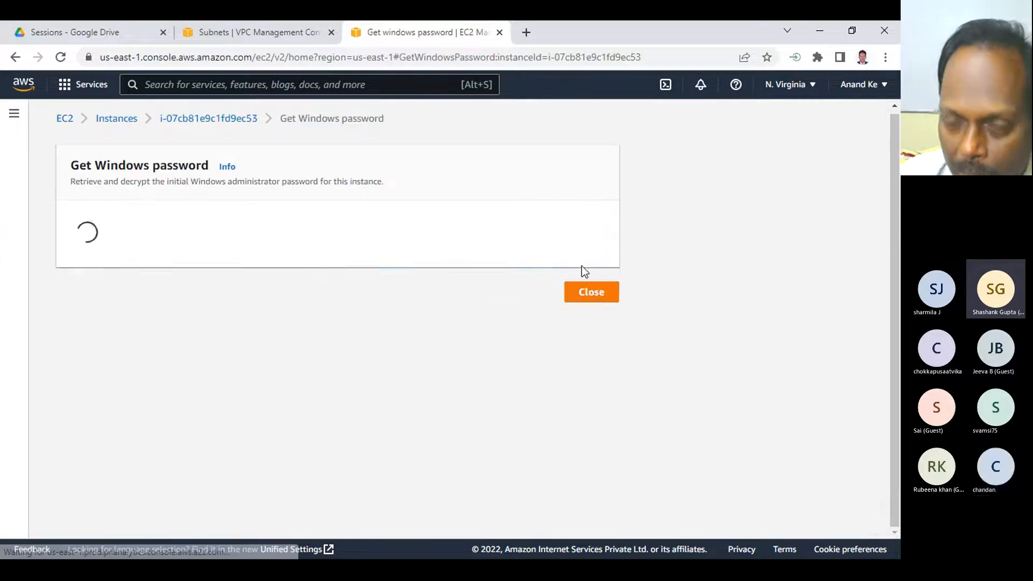
# - Decrypt the Windows Gateway Server password with the awsclass.pem key pair file and copy the password
pyautogui.click(120, 345)
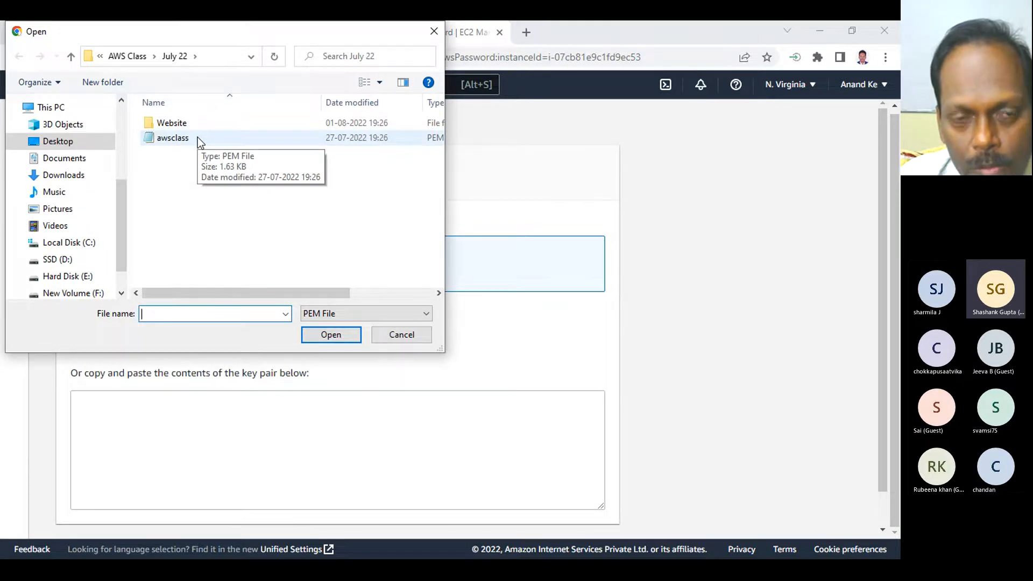
pyautogui.doubleClick(198, 137)
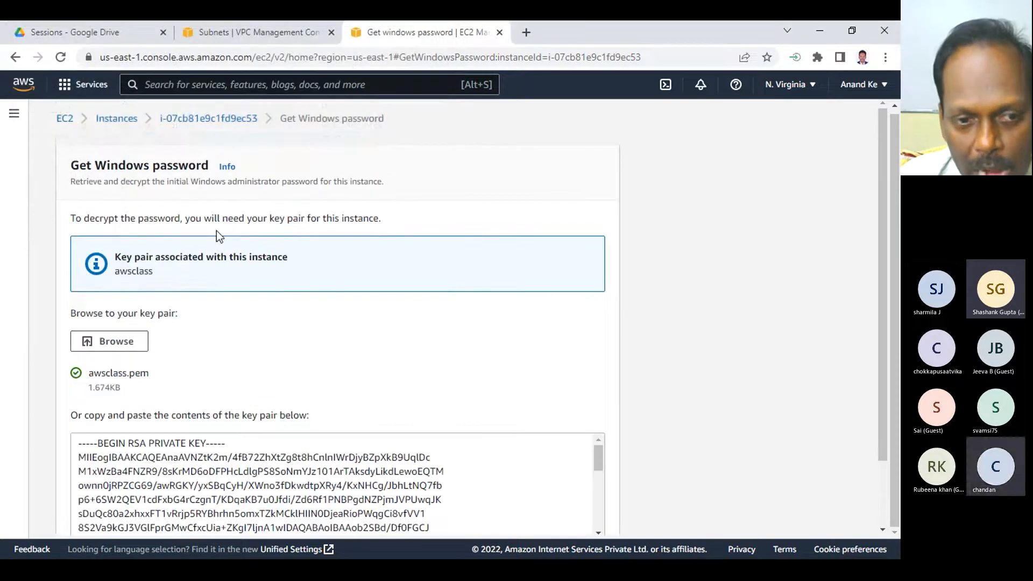
pyautogui.scroll(-2, 216, 231)
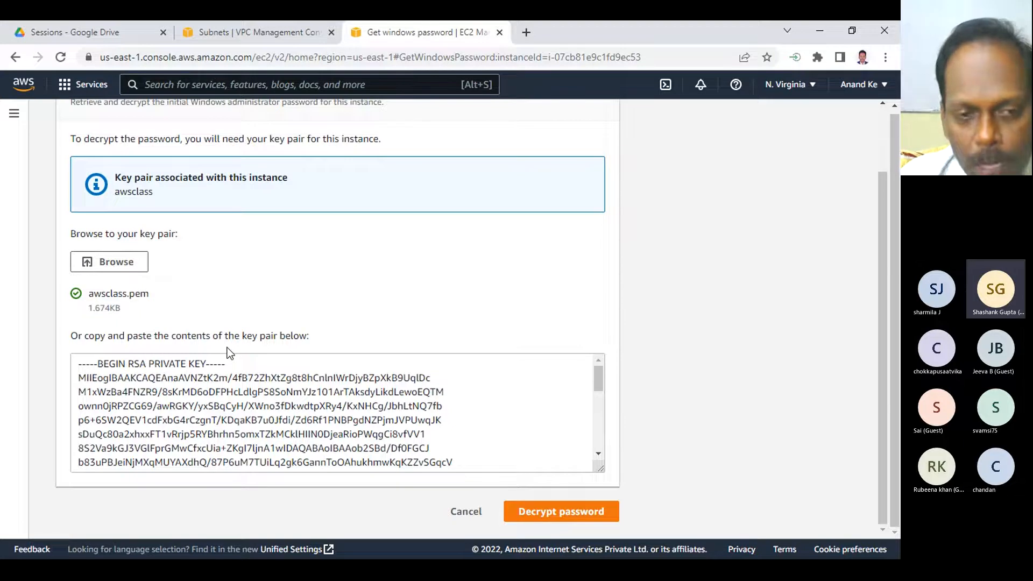
pyautogui.click(597, 516)
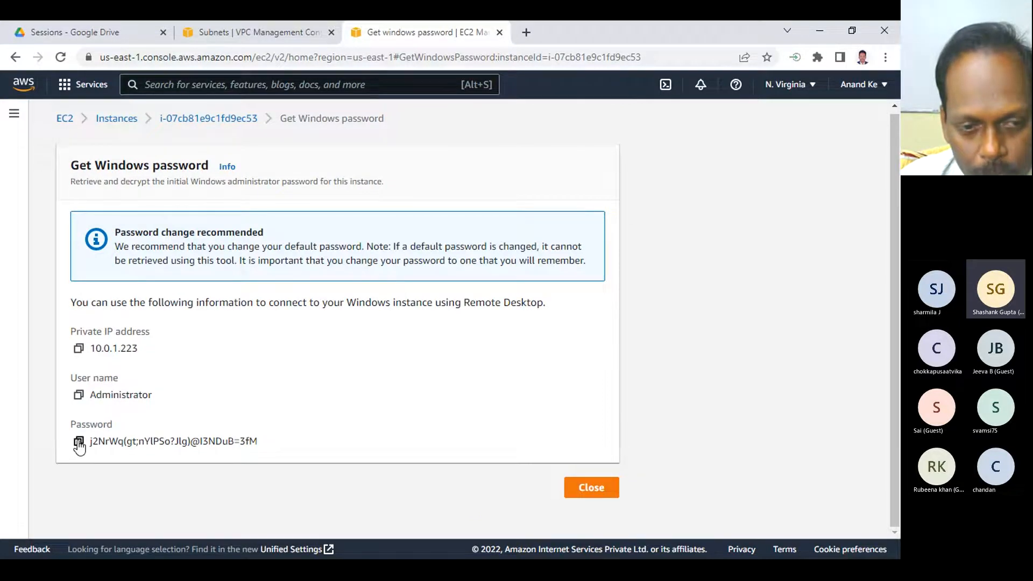
pyautogui.click(78, 442)
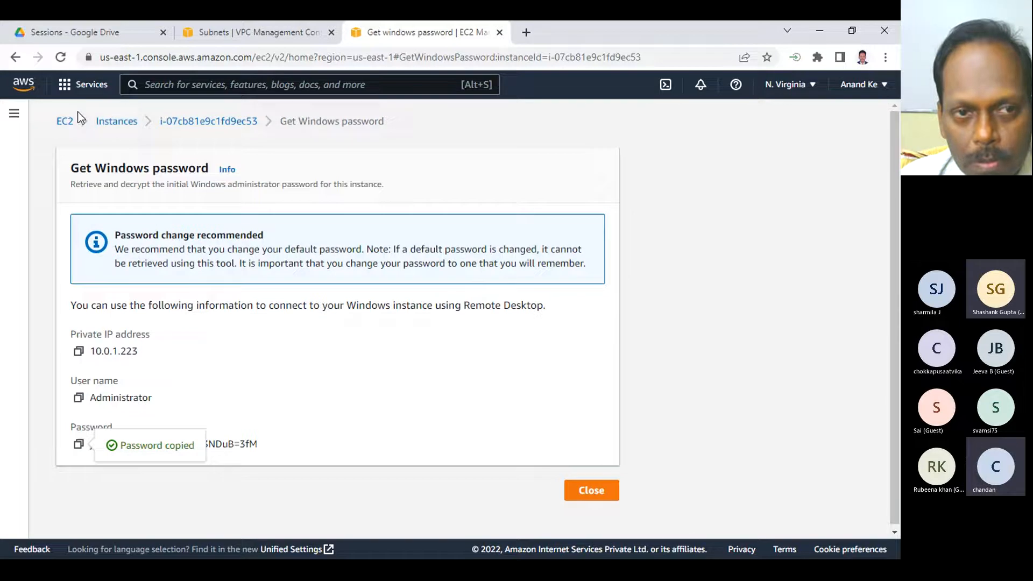
# - Return to the instances list, then paste the copied password on a new indented line below the first password in the notes
pyautogui.click(112, 122)
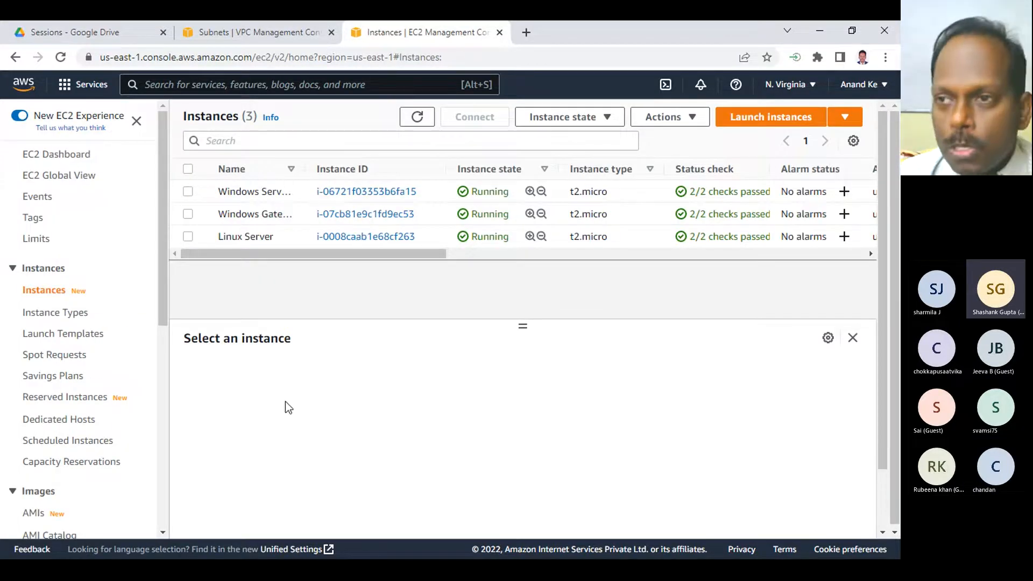
pyautogui.click(820, 31)
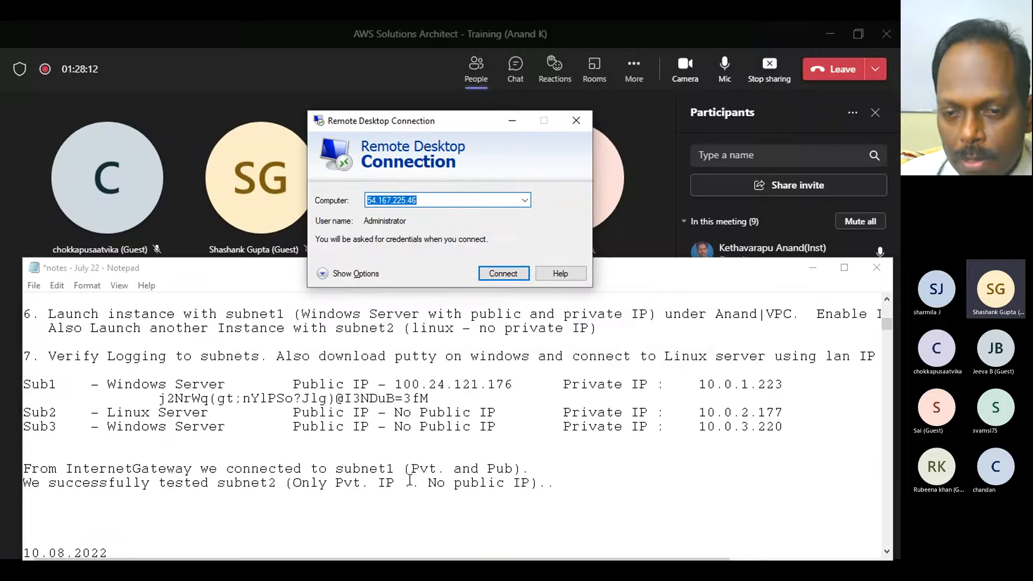
pyautogui.click(437, 398)
pyautogui.press('Return')
pyautogui.press('Tab')
pyautogui.press('Tab')
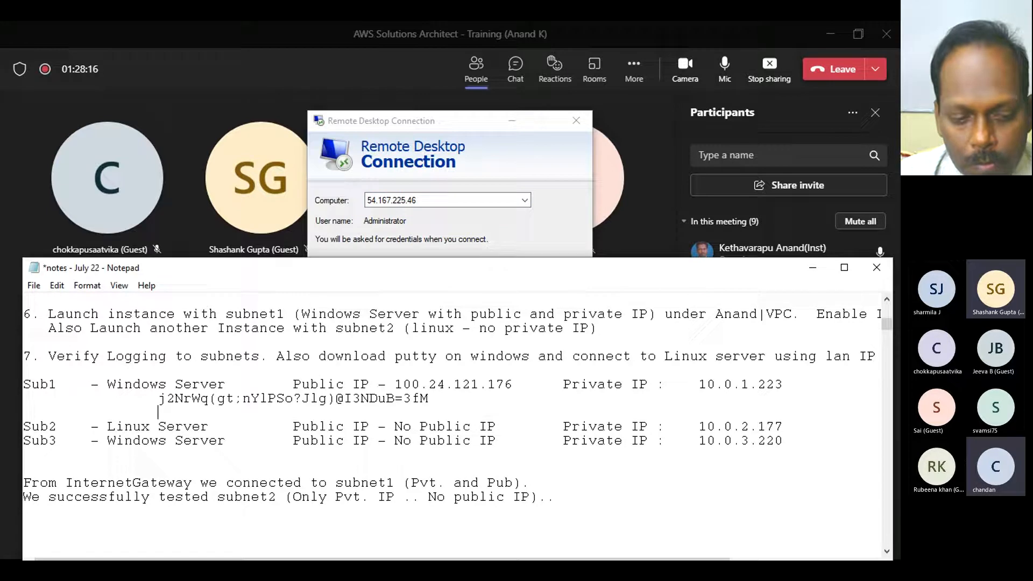
pyautogui.hotkey('ctrl', 'v')
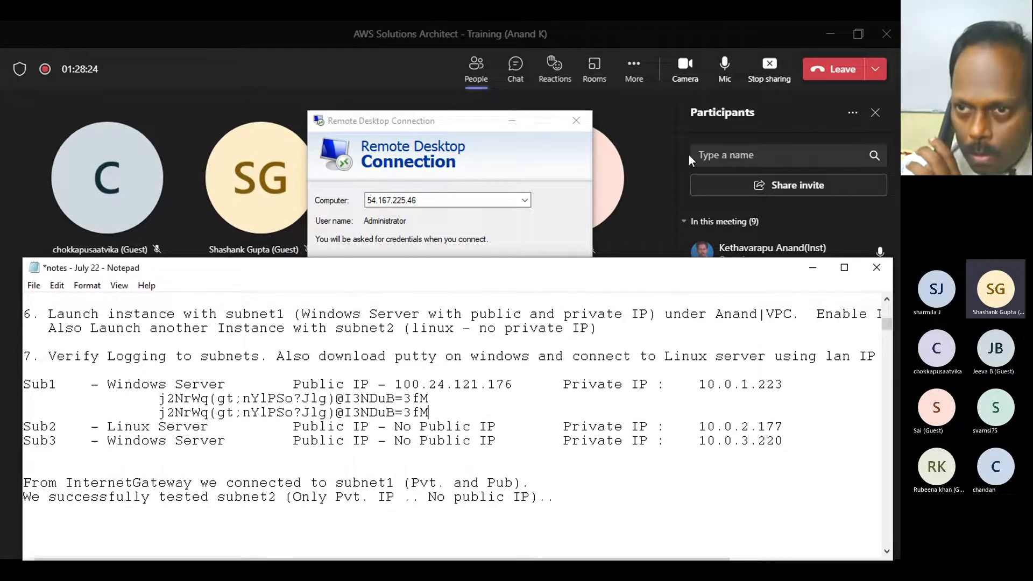
# - Mute the Teams meeting microphone, unmute it again and minimize the meeting window
pyautogui.click(727, 71)
pyautogui.click(726, 69)
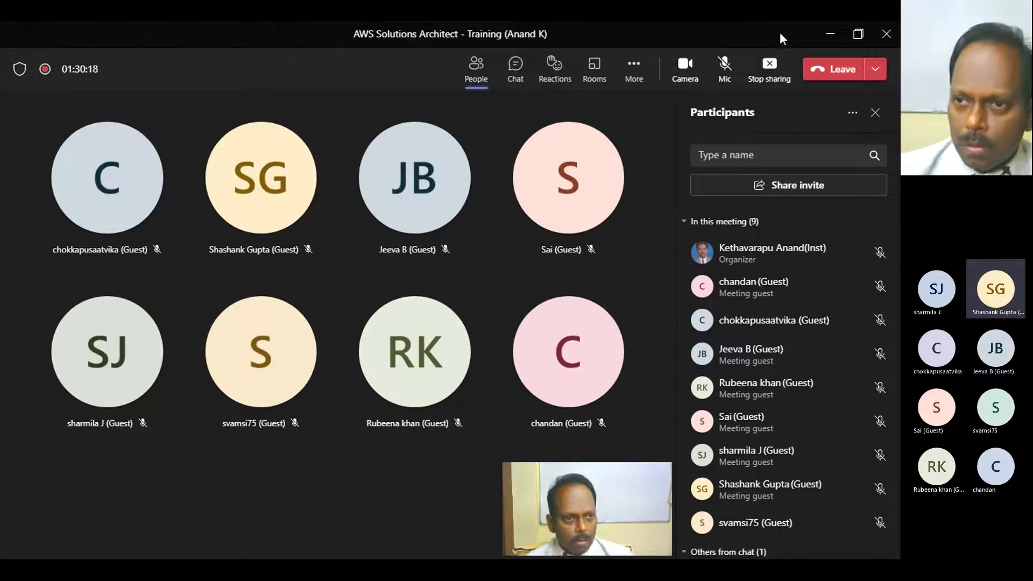
pyautogui.click(725, 67)
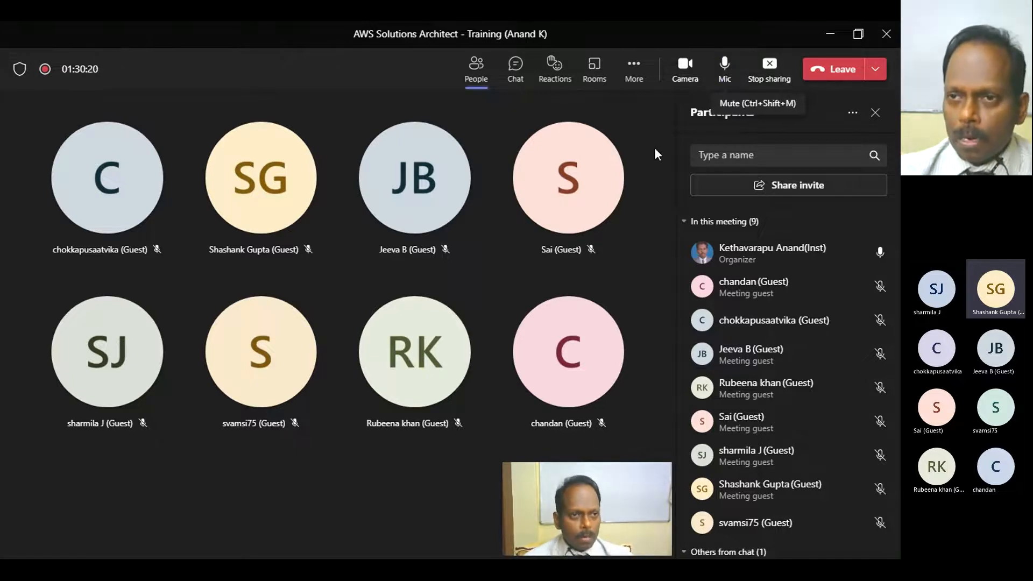
pyautogui.click(831, 37)
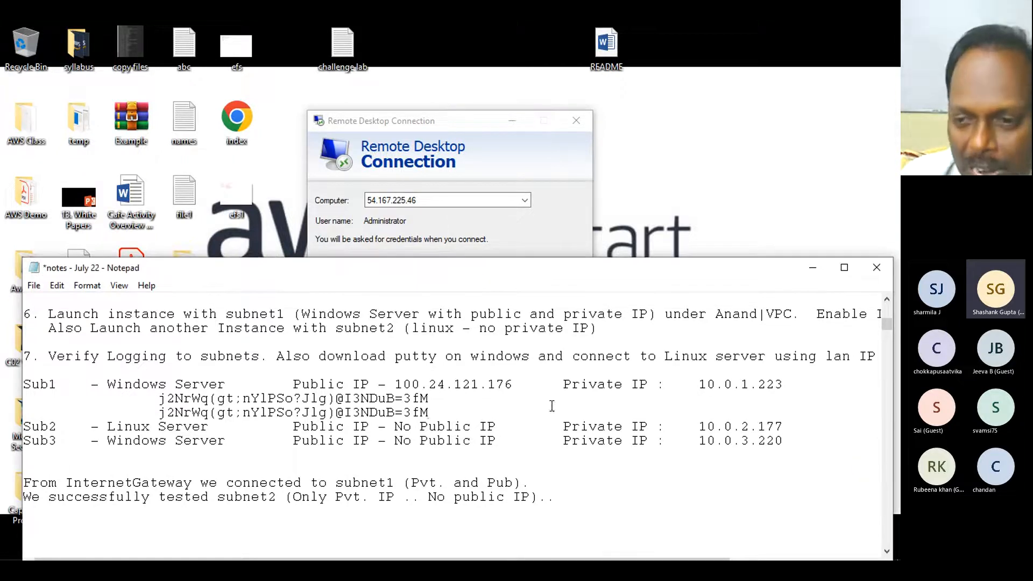
# - Copy the Sub1 Windows Server's private IP 10.0.1.223 from the notes
pyautogui.keyDown('shift'); pyautogui.click(699, 426); pyautogui.keyUp('shift')
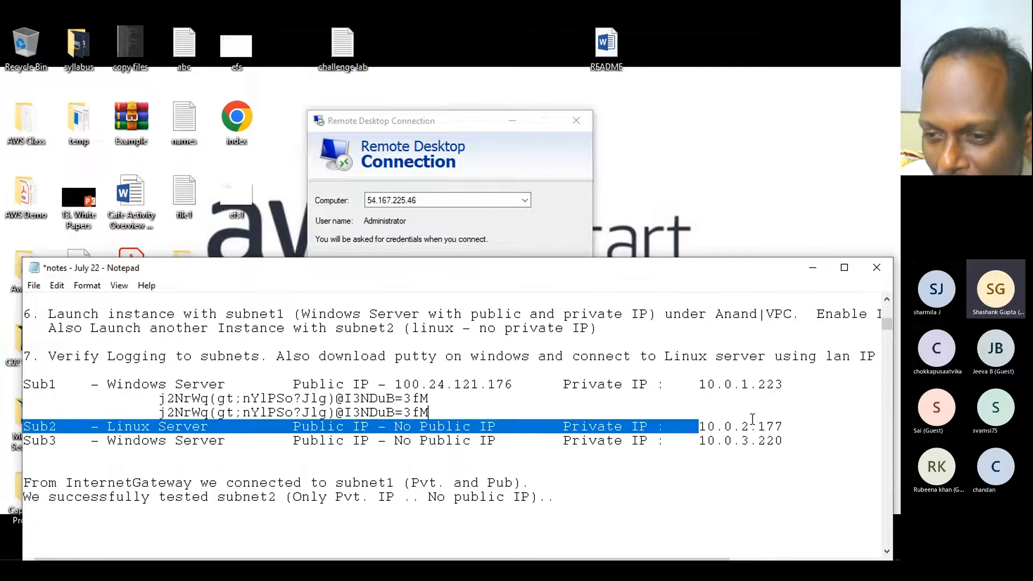
pyautogui.moveTo(698, 426); pyautogui.dragTo(782, 426)
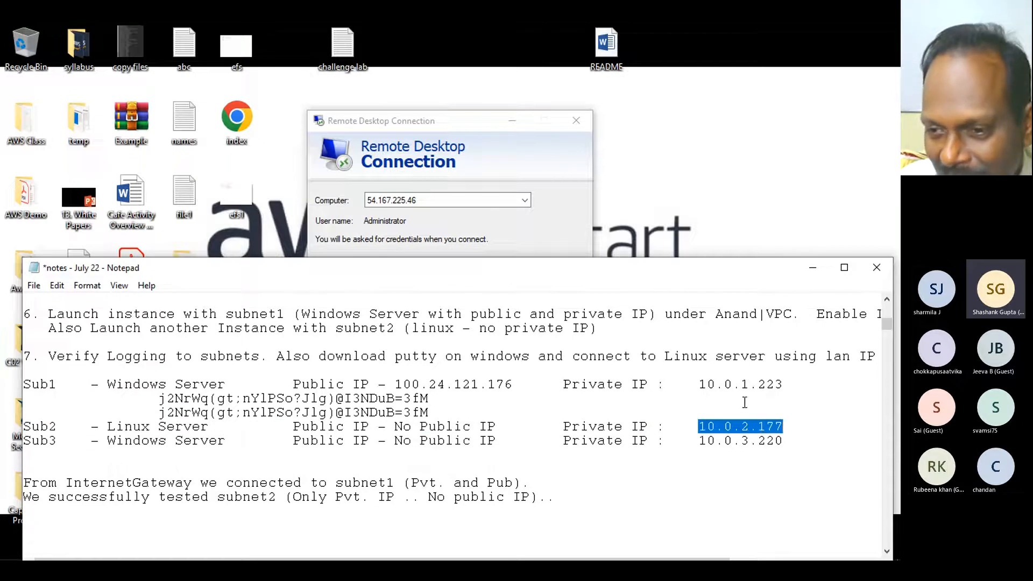
pyautogui.moveTo(698, 384); pyautogui.dragTo(783, 384)
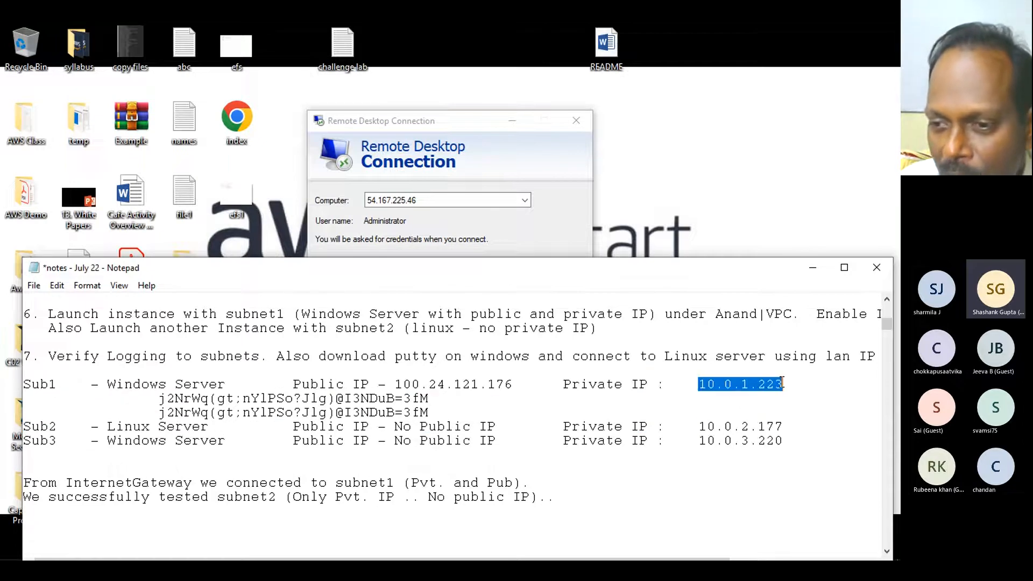
pyautogui.rightClick(762, 387)
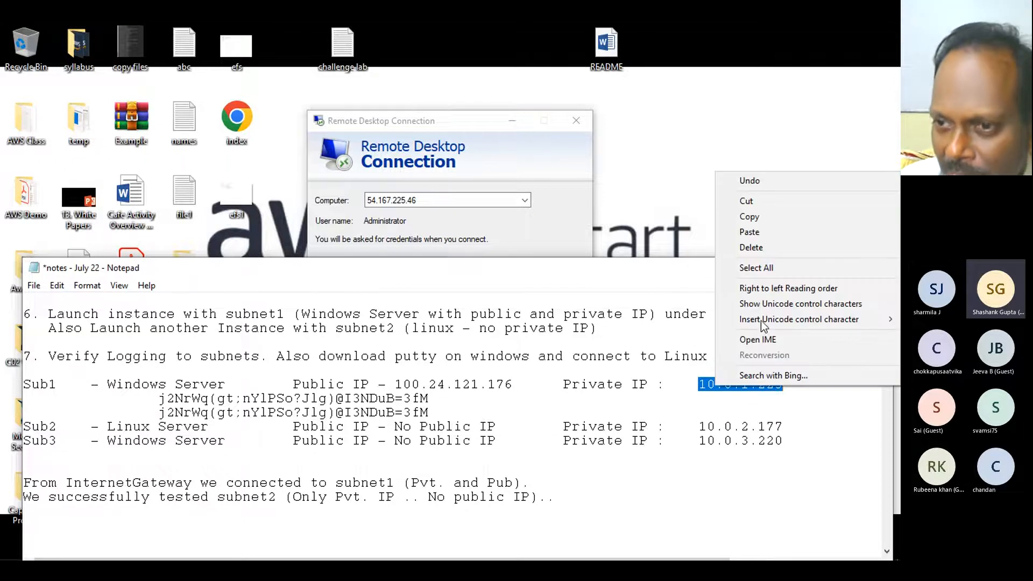
pyautogui.click(750, 216)
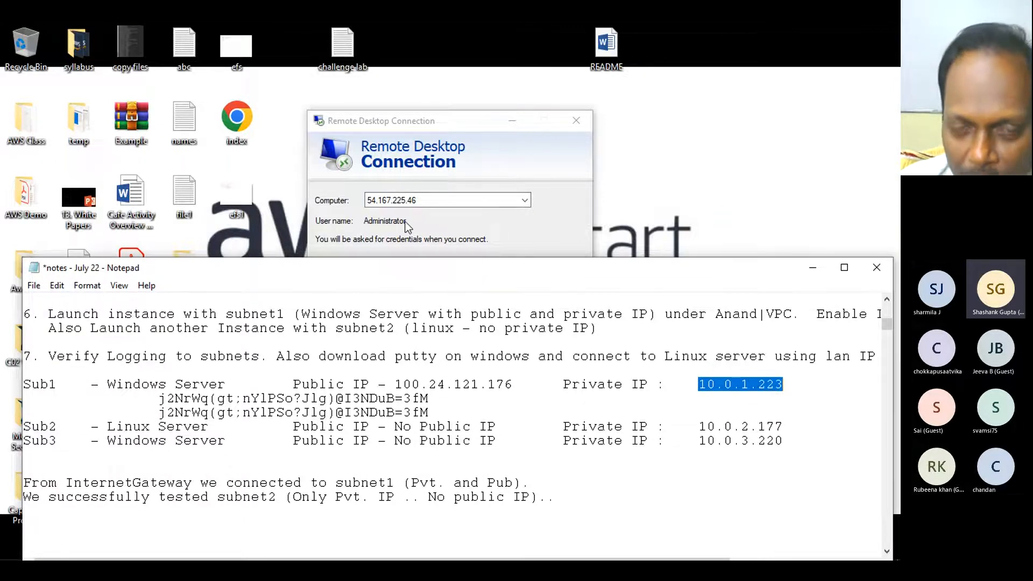
# - Try a remote desktop connection to the private IP 10.0.1.223, then cancel the attempt
pyautogui.click(422, 200)
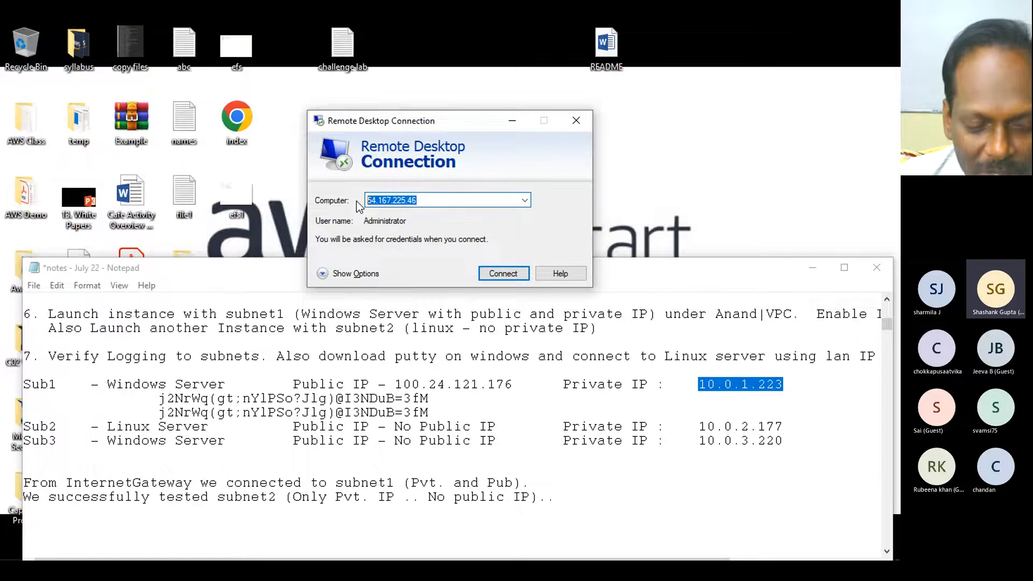
pyautogui.hotkey('ctrl', 'v')
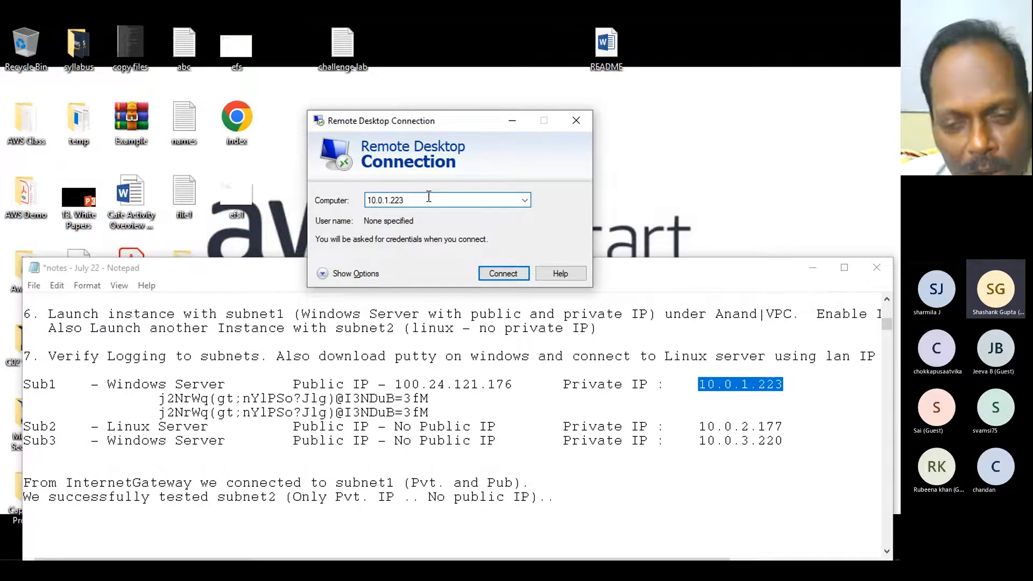
pyautogui.click(509, 274)
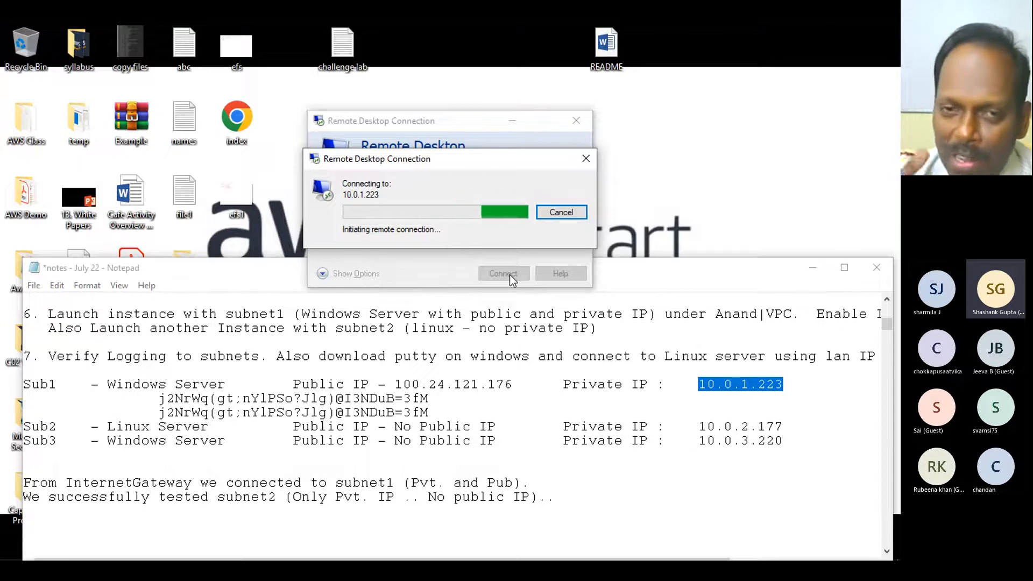
pyautogui.click(565, 213)
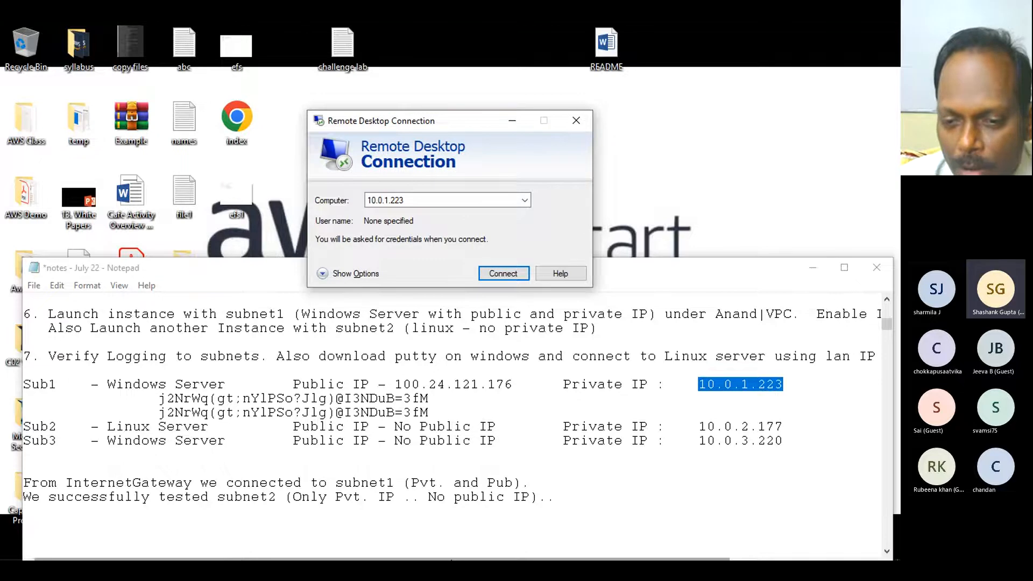
# - Review the VPC diagram in Paint for how the subnets, router and internet gateway connect, then minimize it
pyautogui.press('super')
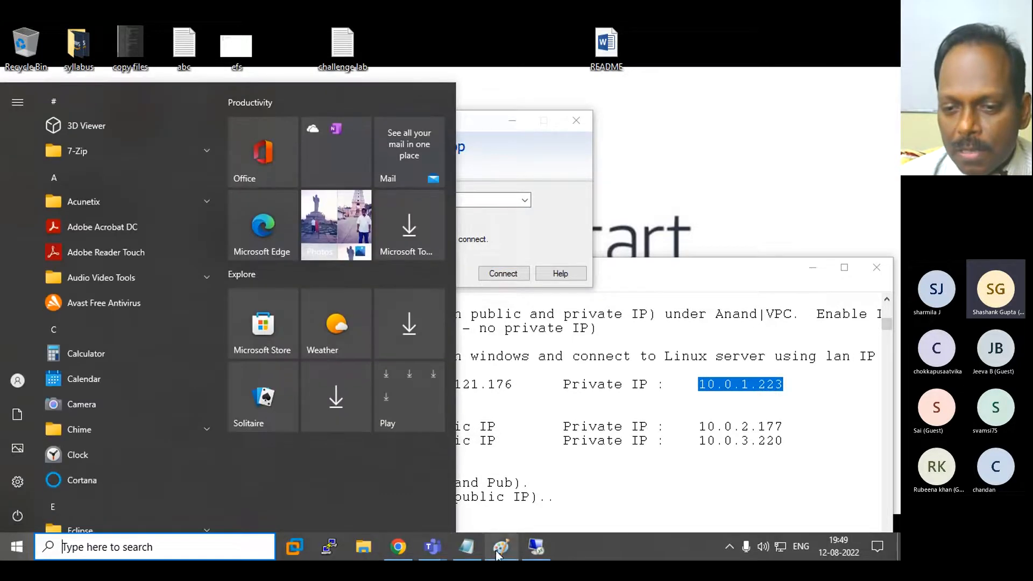
pyautogui.click(502, 549)
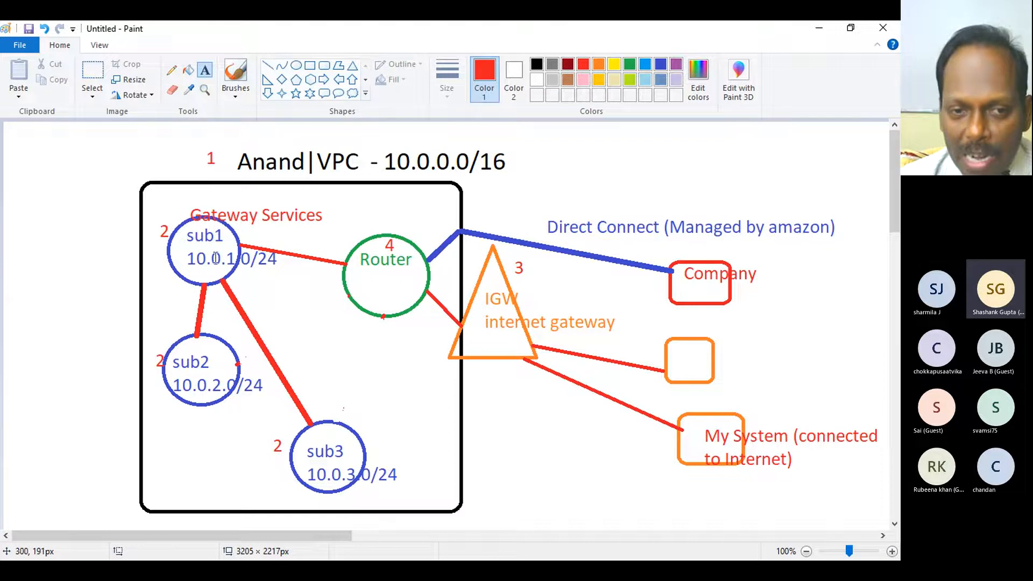
pyautogui.click(819, 27)
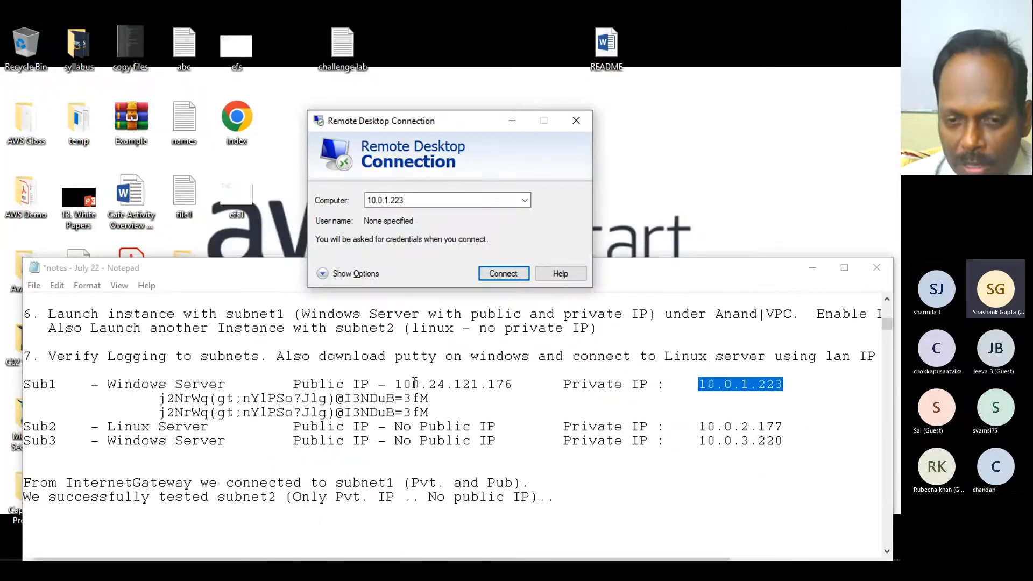
# - Start a remote desktop connection to the Sub1 Windows Server's public IP 100.24.121.176, taken from the notes
pyautogui.moveTo(395, 384); pyautogui.dragTo(513, 384)
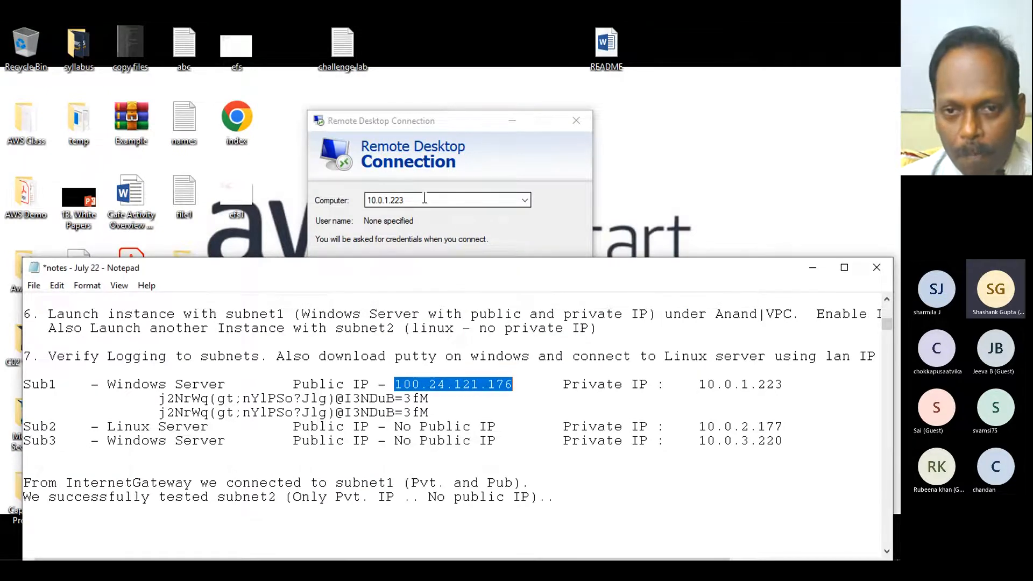
pyautogui.click(434, 213)
pyautogui.hotkey('ctrl', 'v')
pyautogui.click(503, 274)
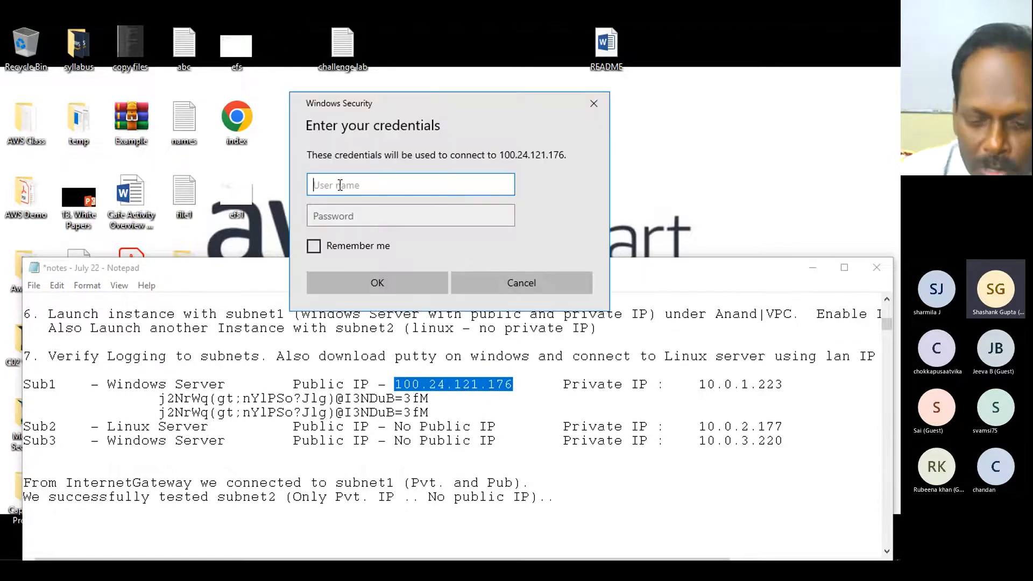
# - Sign in as Administrator with the server password from the notes and accept the untrusted certificate
pyautogui.write('Administrator')
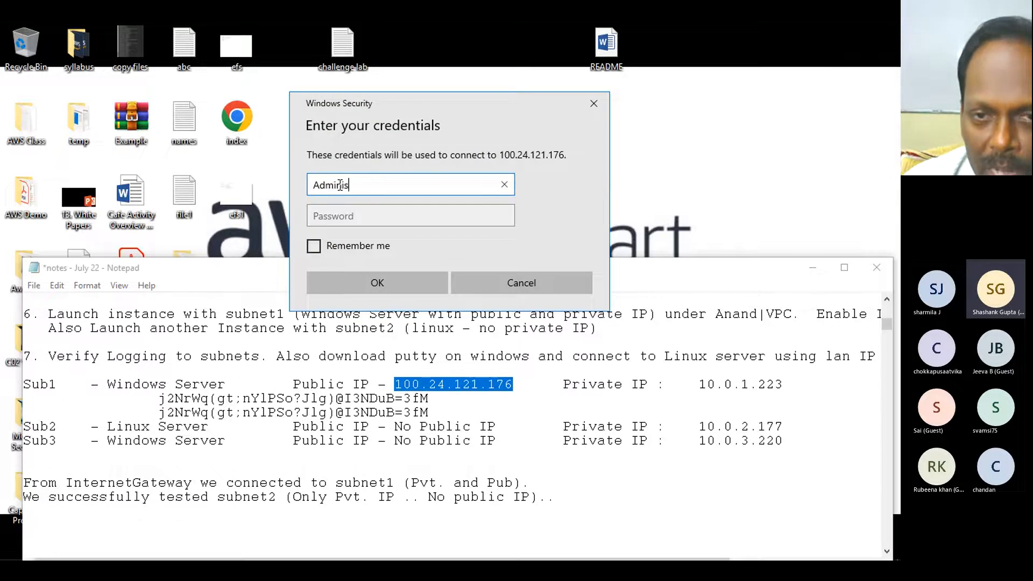
pyautogui.click(331, 216)
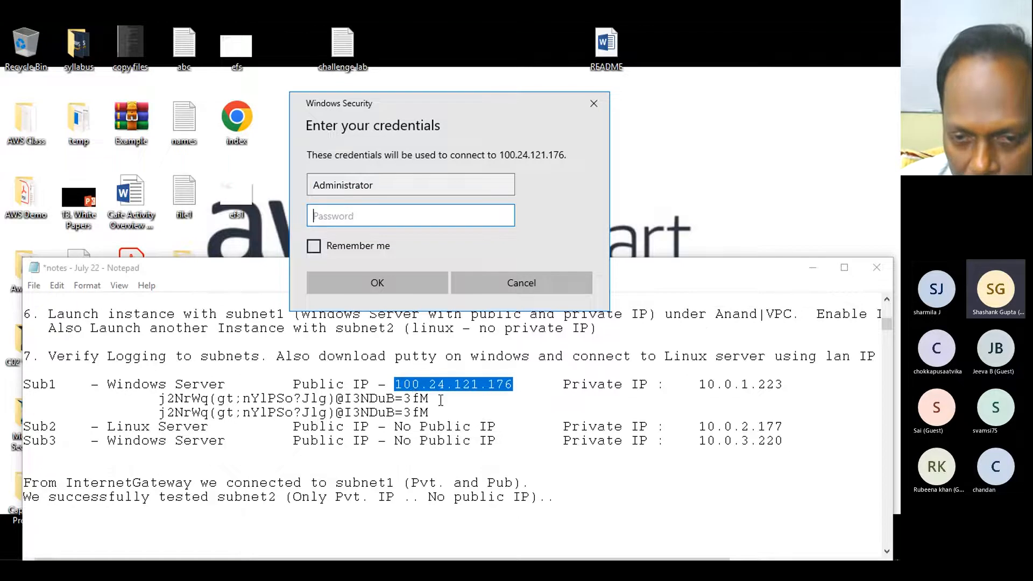
pyautogui.moveTo(430, 413); pyautogui.dragTo(155, 413)
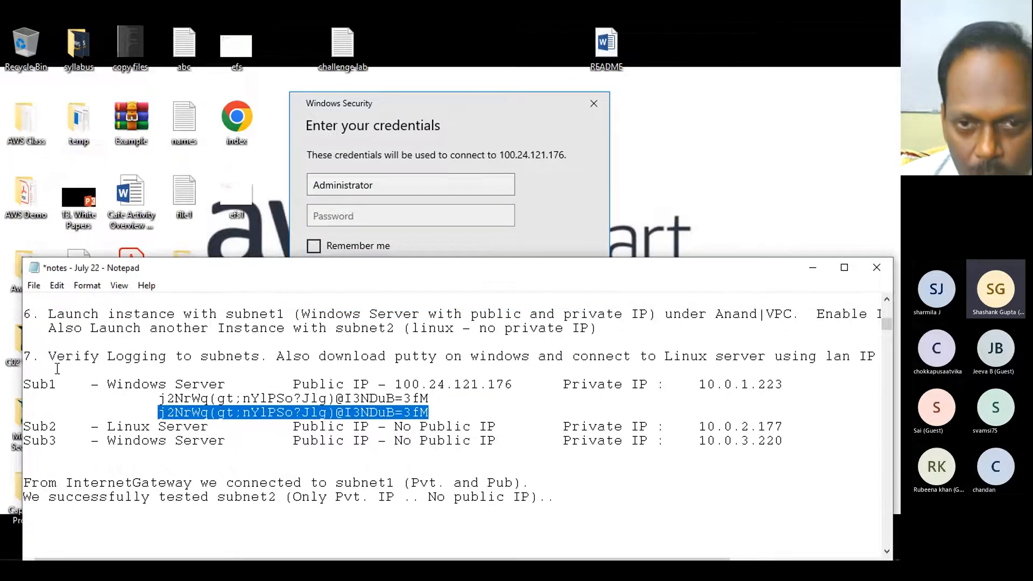
pyautogui.click(335, 212)
pyautogui.hotkey('ctrl', 'v')
pyautogui.click(372, 281)
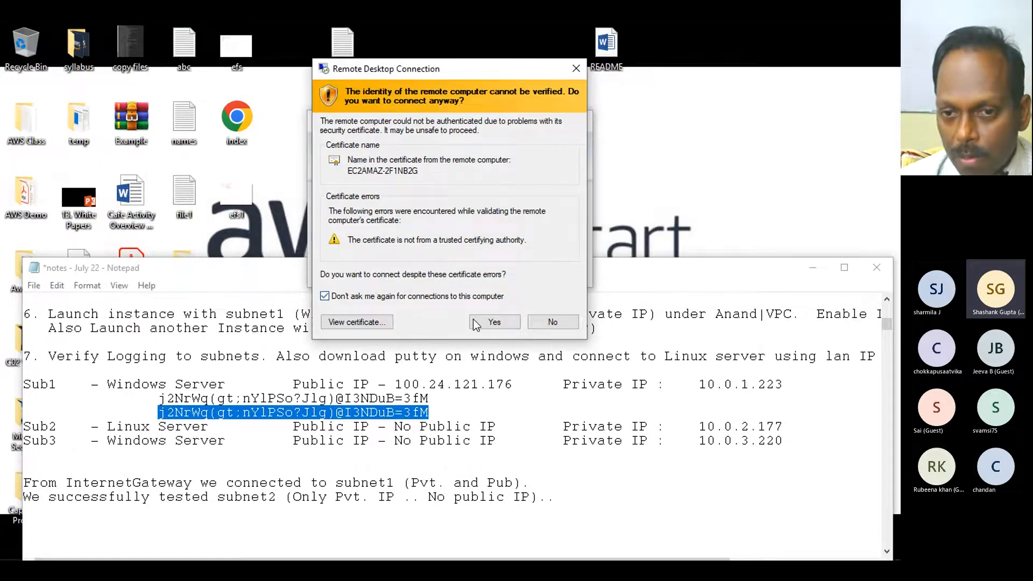
pyautogui.click(498, 322)
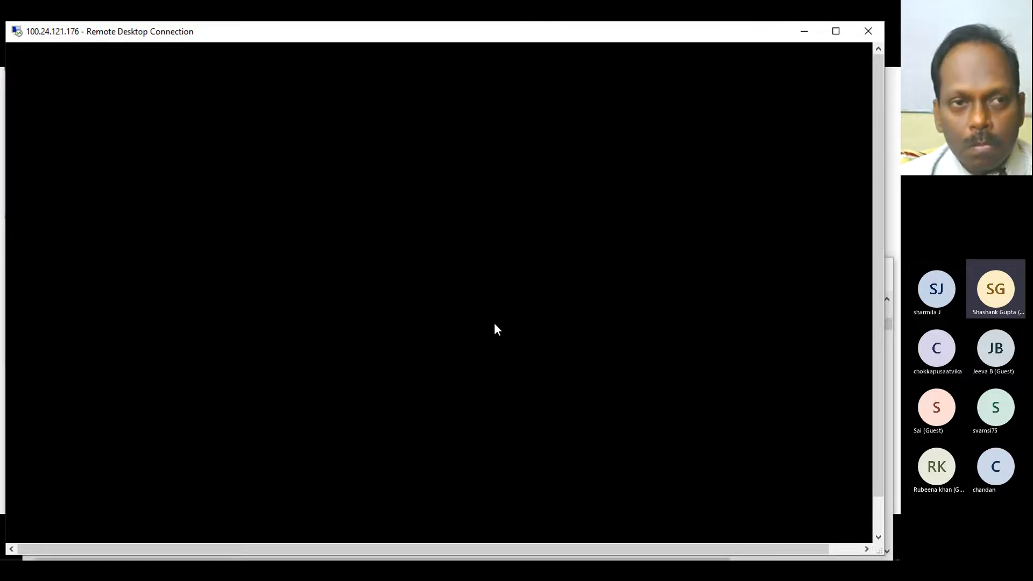
# - Maximize the remote session and allow the server to be discoverable on Network 2
pyautogui.click(836, 31)
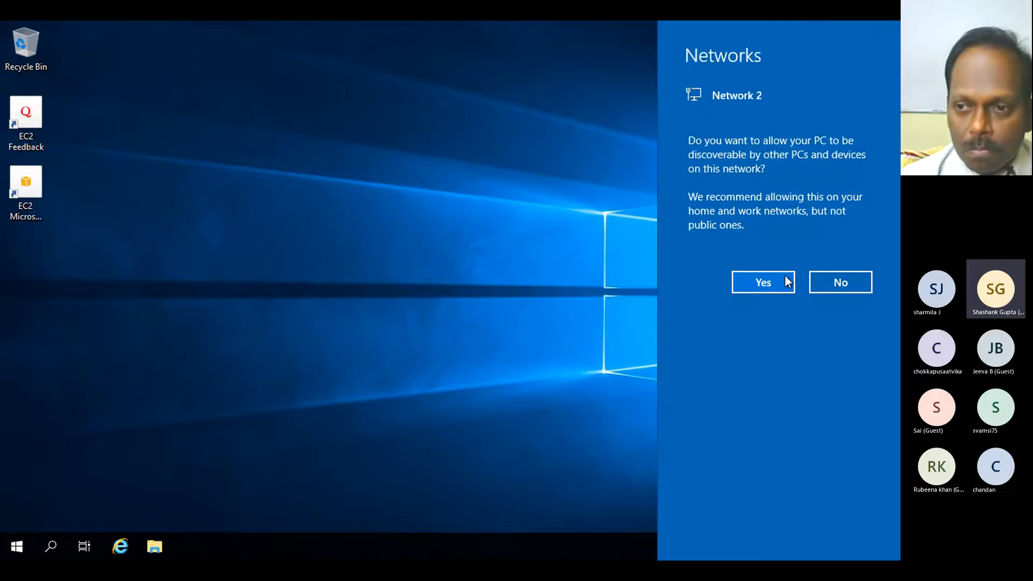
pyautogui.click(779, 281)
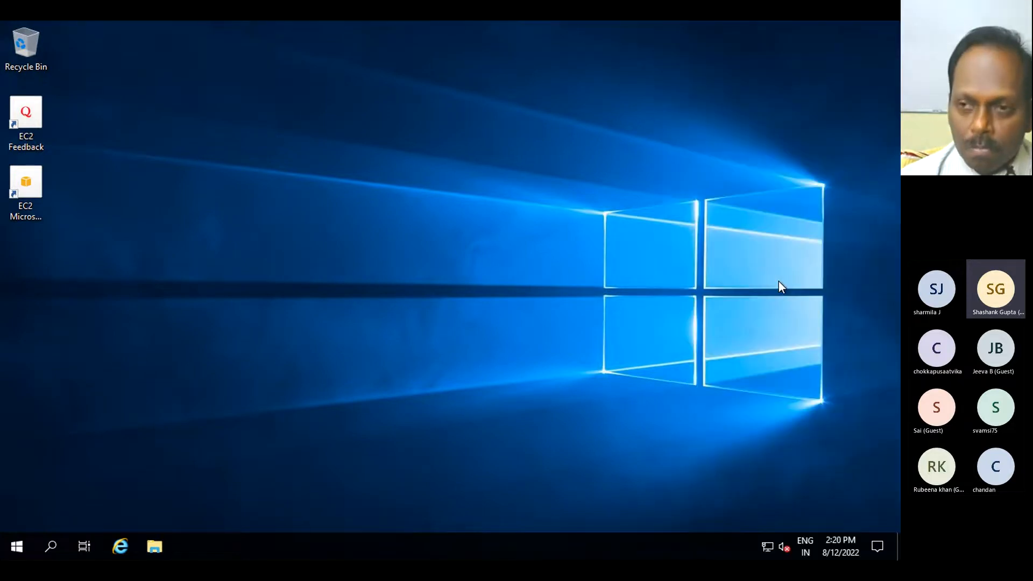
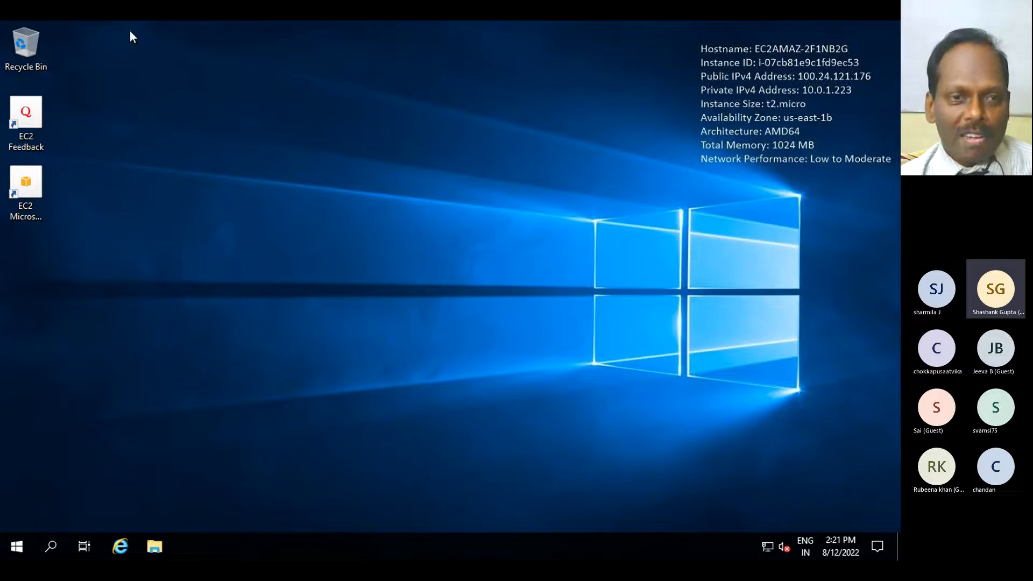
pyautogui.moveTo(725, 23)
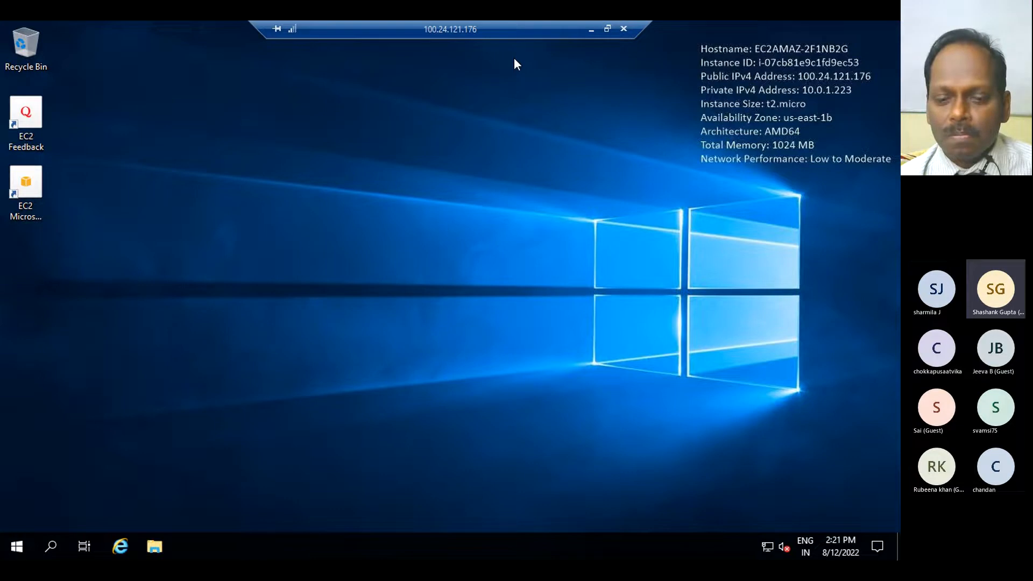
pyautogui.press('super')
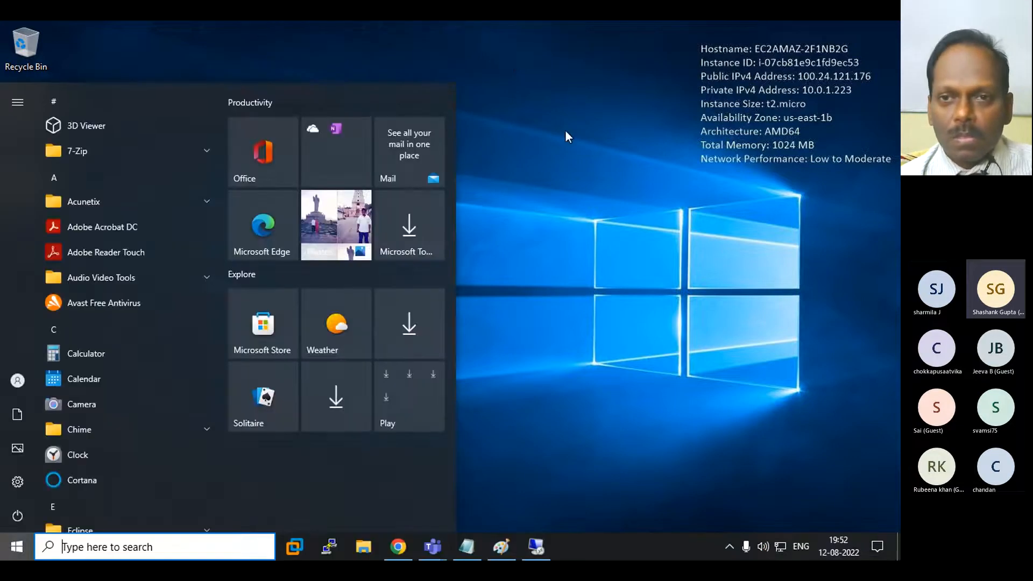
pyautogui.click(565, 130)
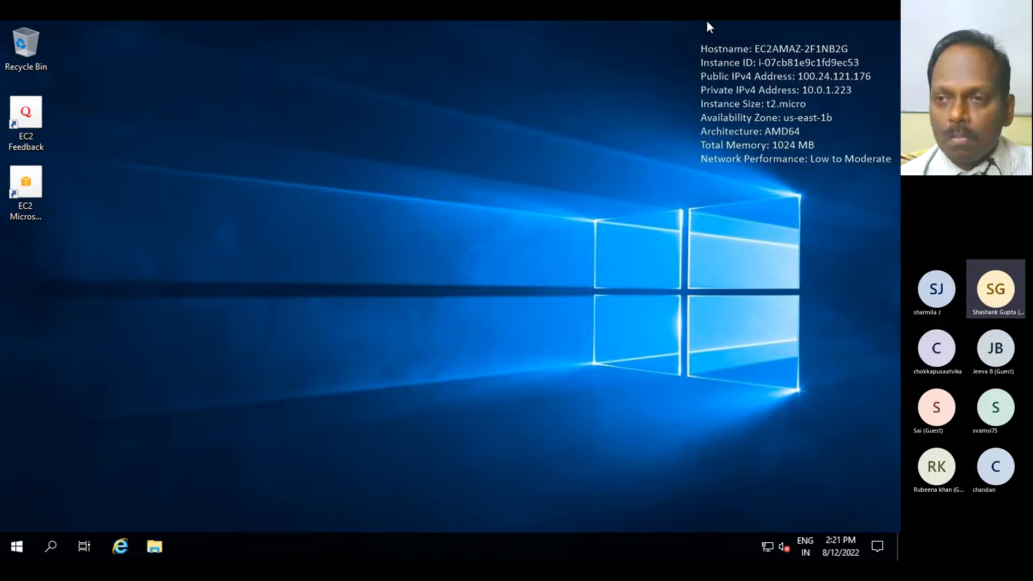
pyautogui.moveTo(707, 23)
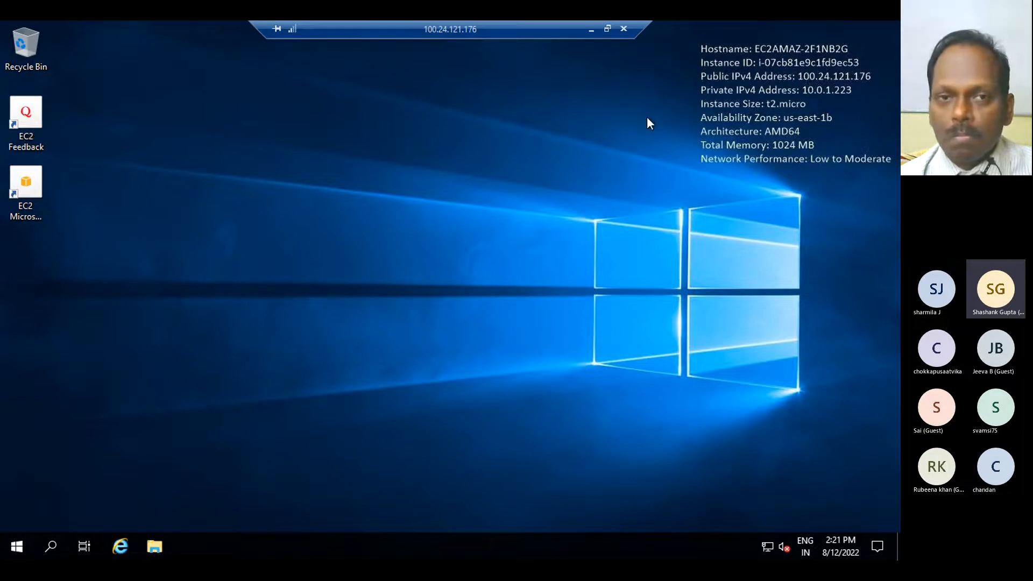
pyautogui.press('super')
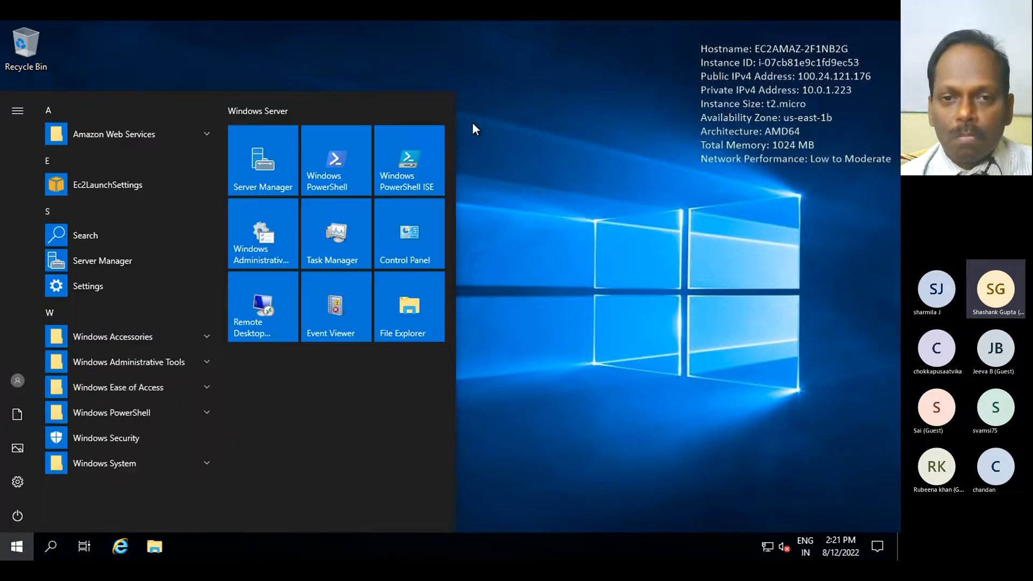
pyautogui.click(568, 162)
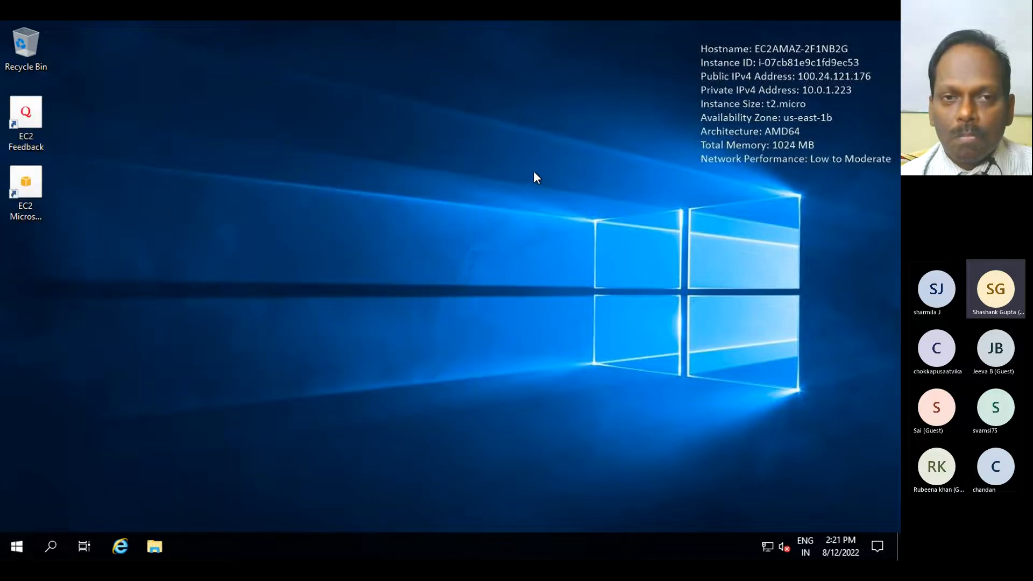
pyautogui.press('super')
pyautogui.press('super')
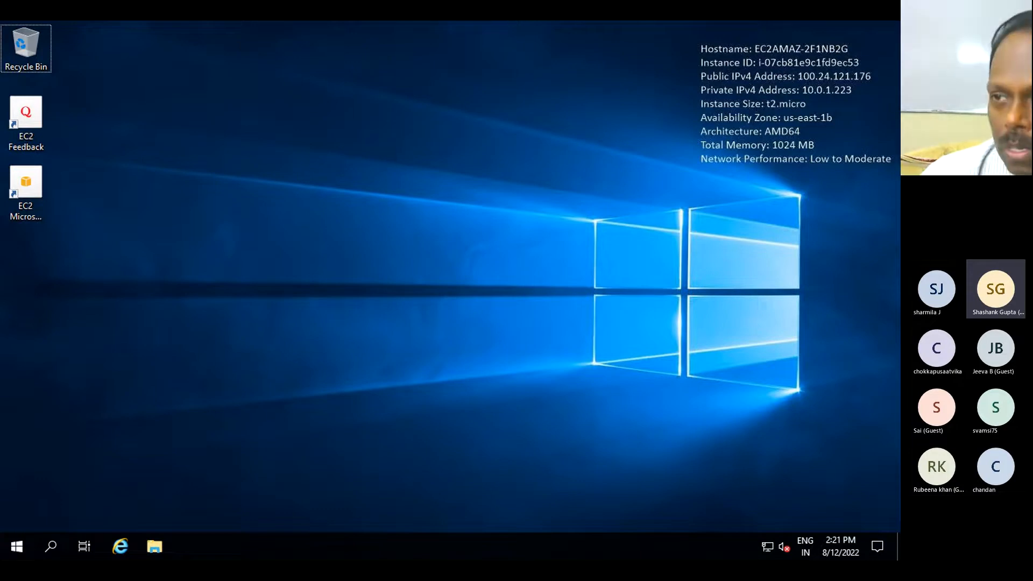
pyautogui.moveTo(825, 20)
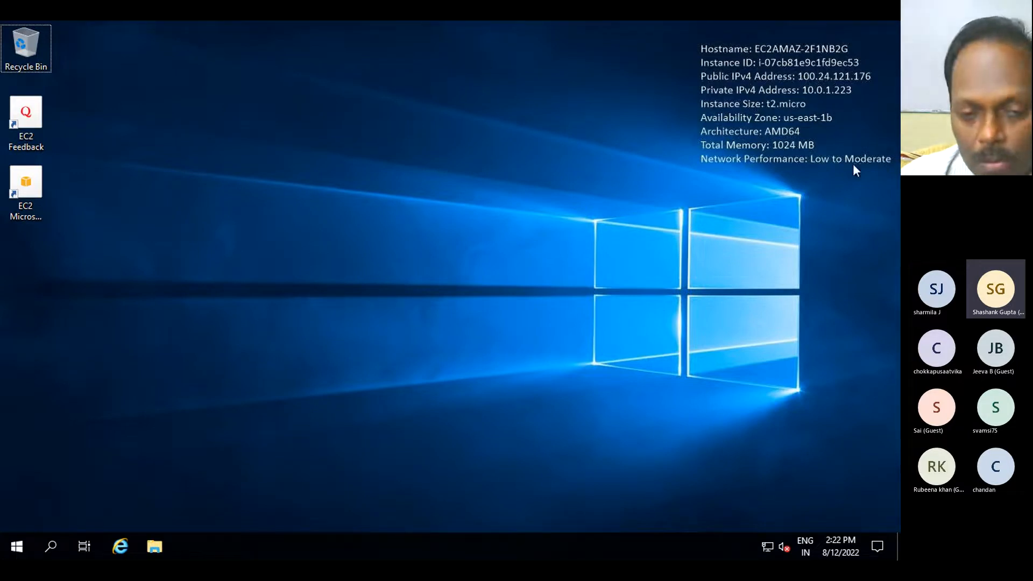
pyautogui.press('super')
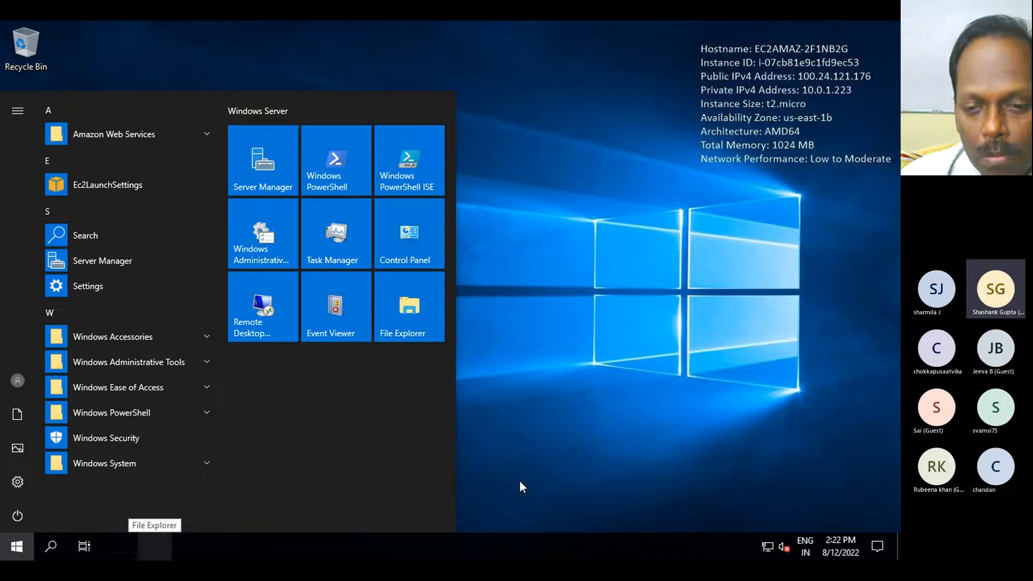
pyautogui.click(550, 98)
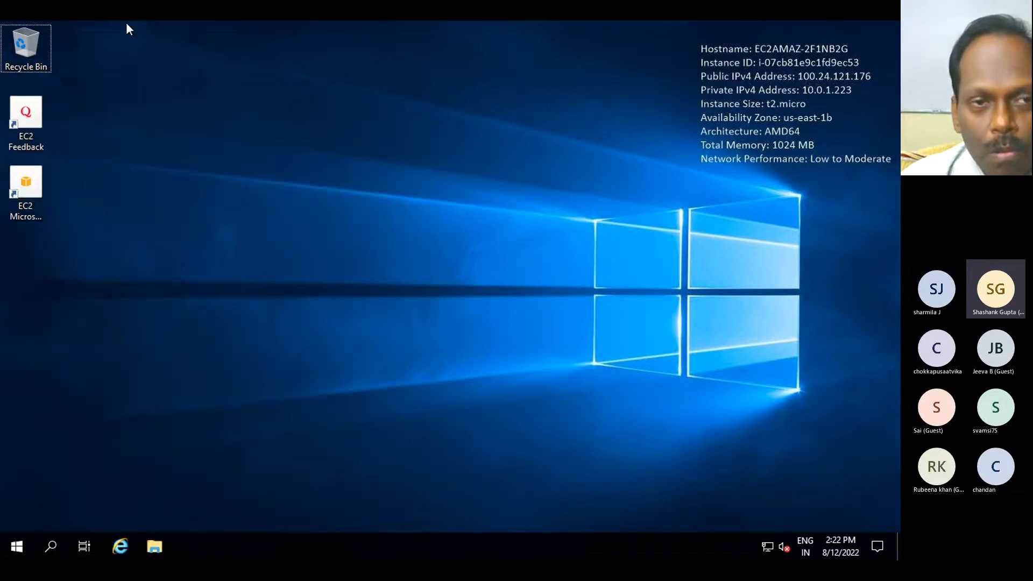
pyautogui.moveTo(126, 21)
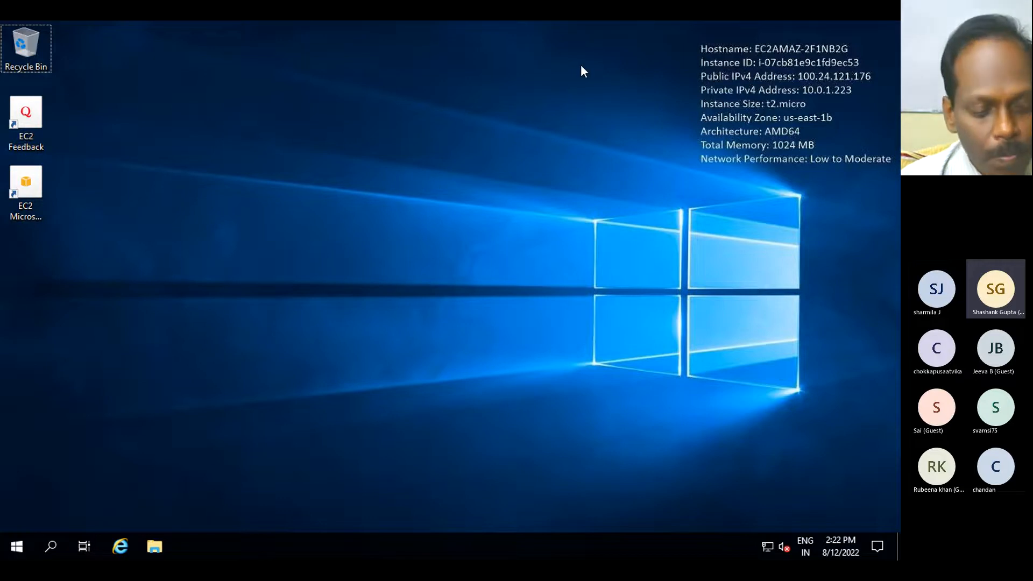
pyautogui.press('super')
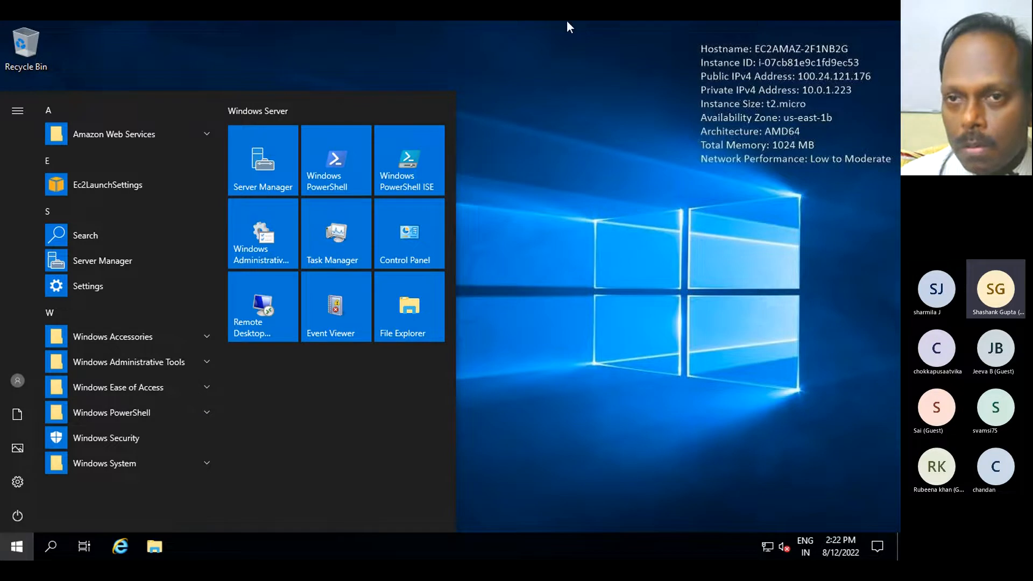
pyautogui.click(521, 30)
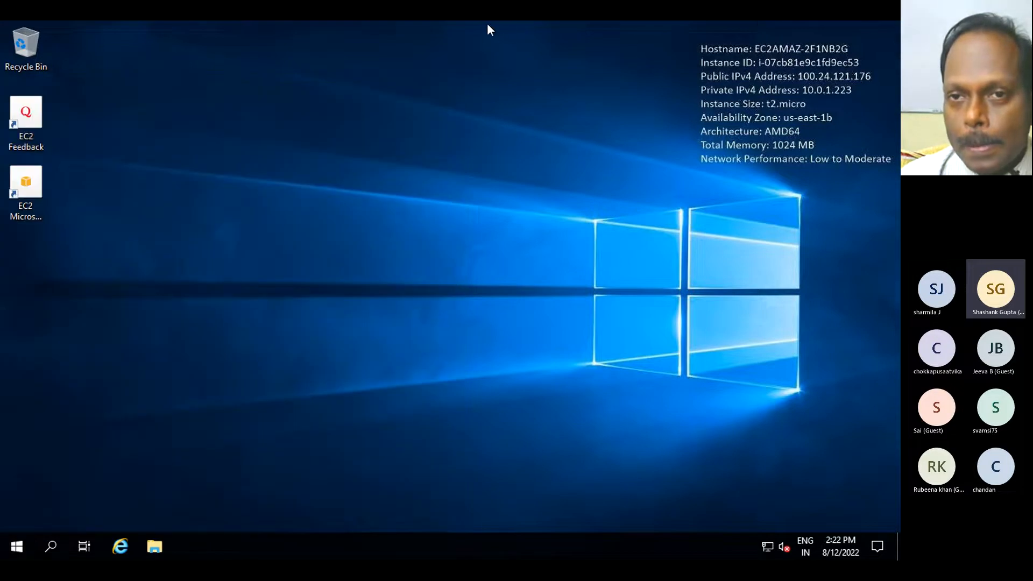
# - Switch the remote session out of full screen and arrange its window and the notes on the local desktop
pyautogui.moveTo(473, 21)
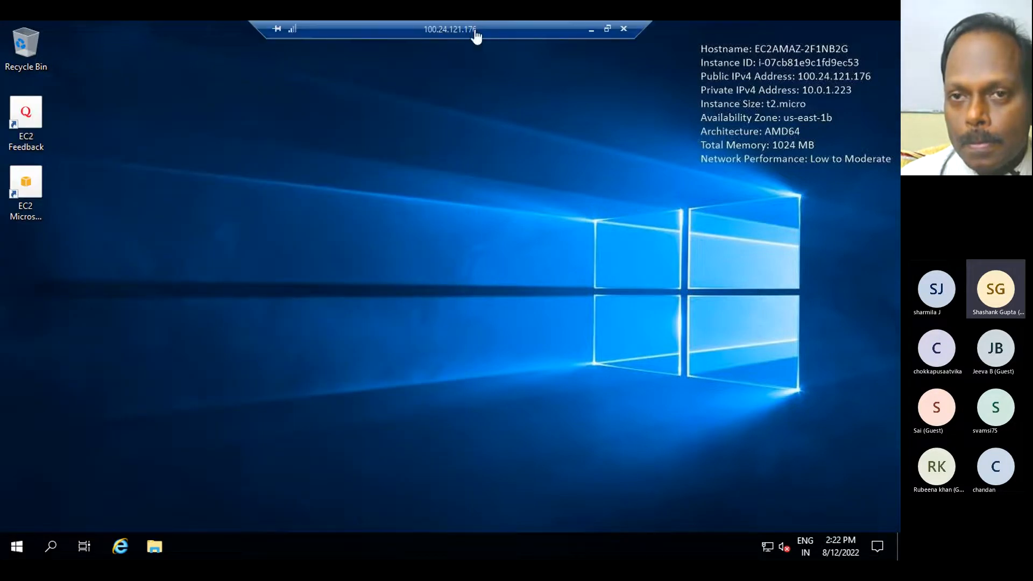
pyautogui.click(606, 29)
pyautogui.moveTo(644, 38); pyautogui.dragTo(476, 288)
pyautogui.moveTo(777, 278); pyautogui.dragTo(703, 151)
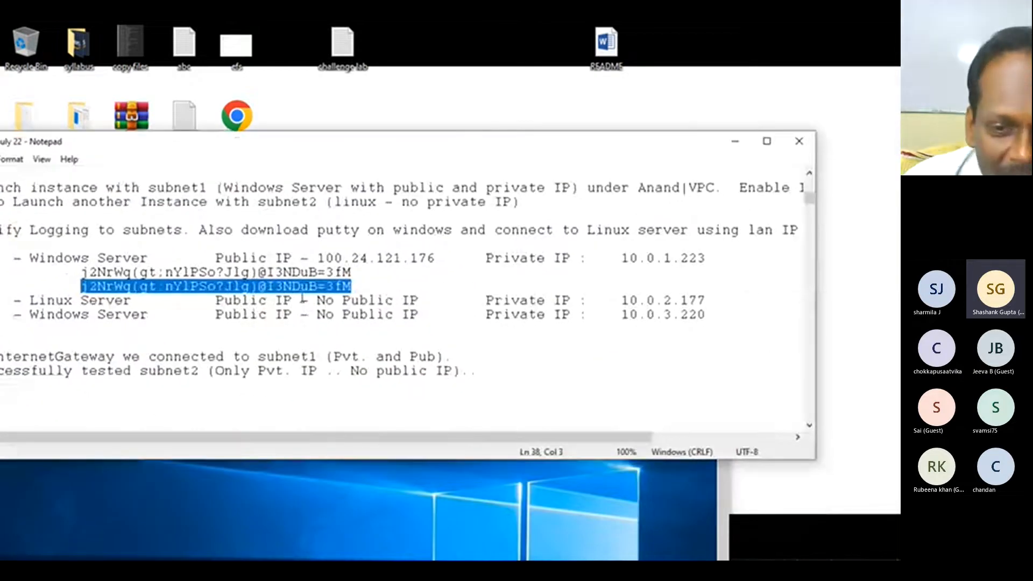
# - Copy the Sub2 Linux Server's private IP 10.0.2.177 from the notes
pyautogui.moveTo(317, 300); pyautogui.dragTo(418, 301)
pyautogui.moveTo(621, 300); pyautogui.dragTo(708, 300)
pyautogui.rightClick(686, 300)
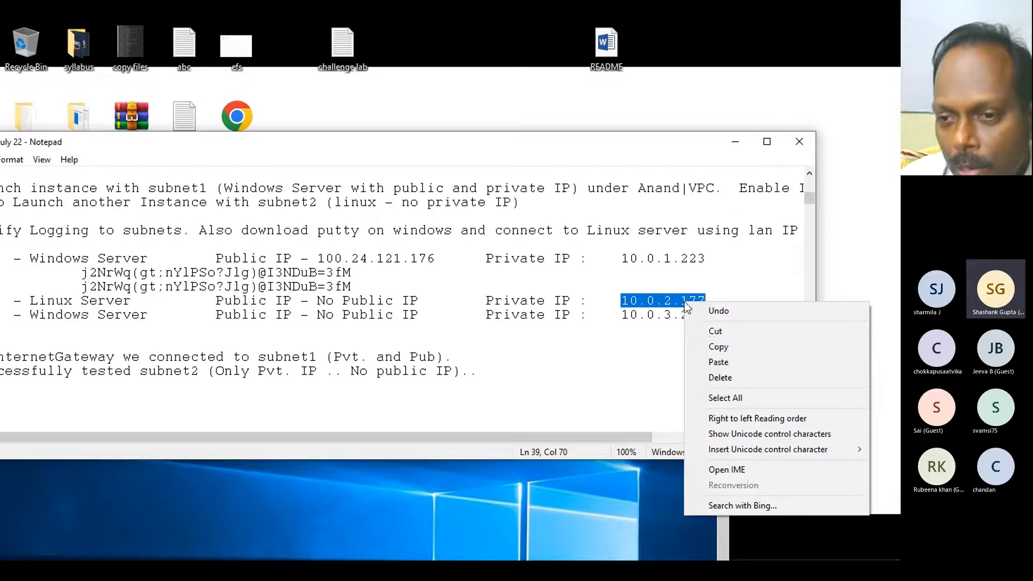
pyautogui.click(711, 345)
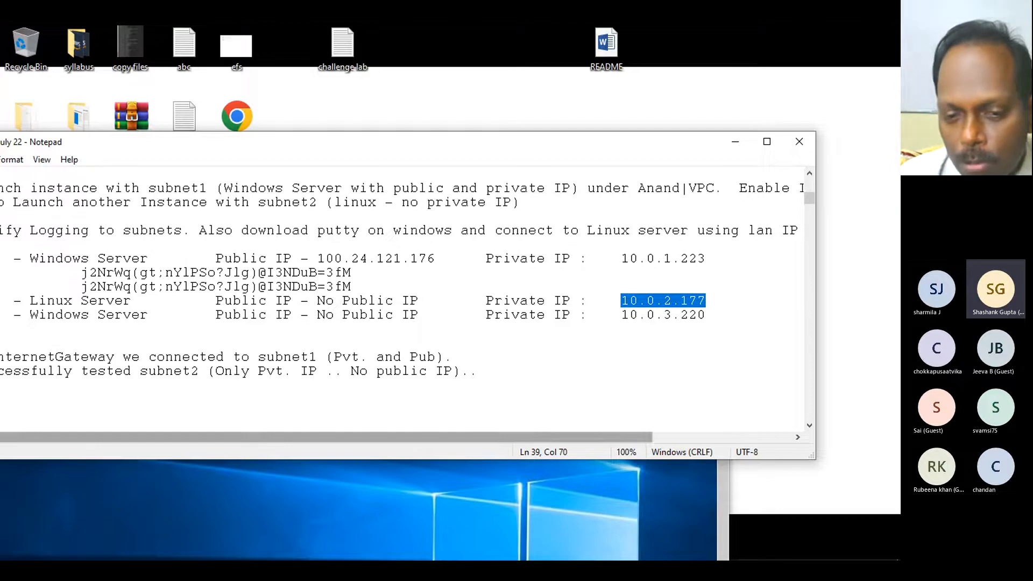
# - Run PuTTY on the local computer and set the host name to 10.0.2.177
pyautogui.press('super')
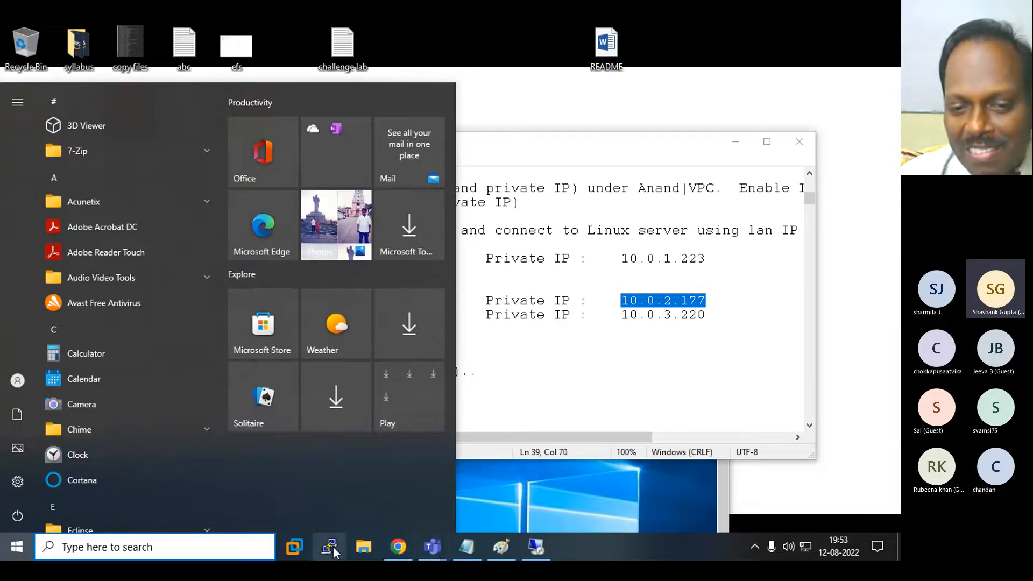
pyautogui.click(333, 546)
pyautogui.click(487, 311)
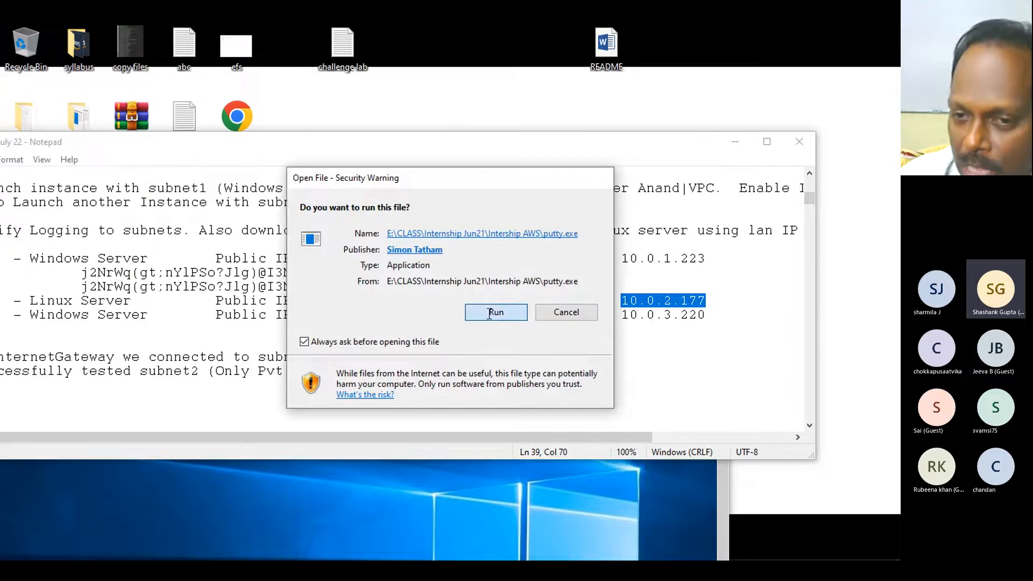
pyautogui.hotkey('ctrl', 'v')
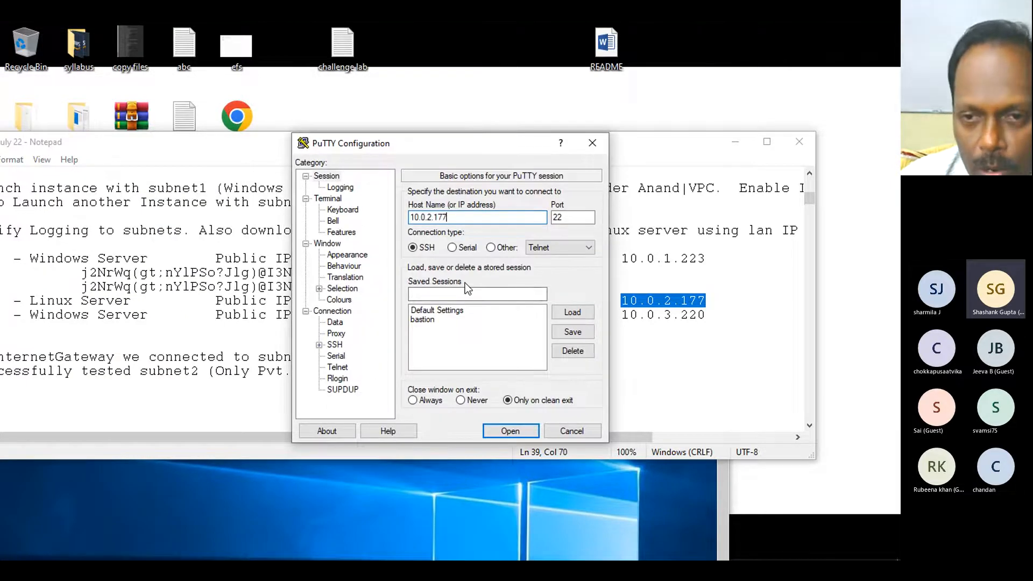
# - Set PuTTY's SSH authentication private key to the awsclass PPK file in the July 22 folder
pyautogui.click(336, 313)
pyautogui.click(340, 345)
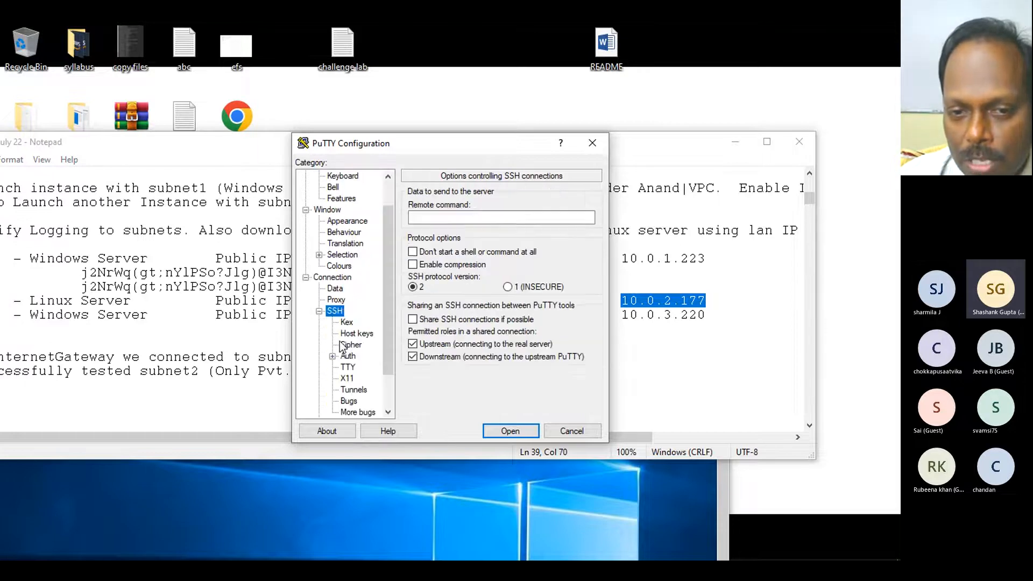
pyautogui.click(348, 356)
pyautogui.click(576, 337)
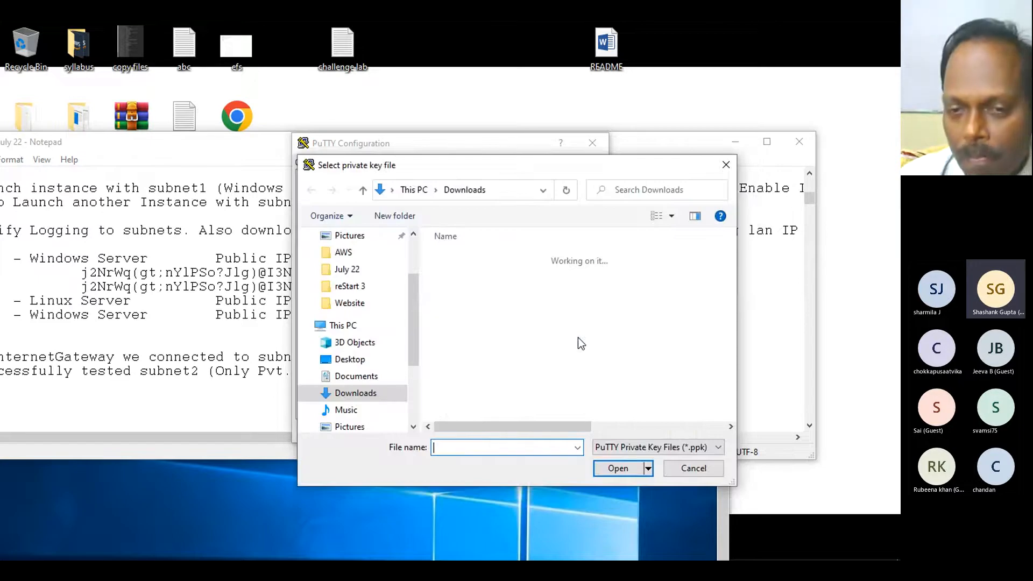
pyautogui.click(353, 251)
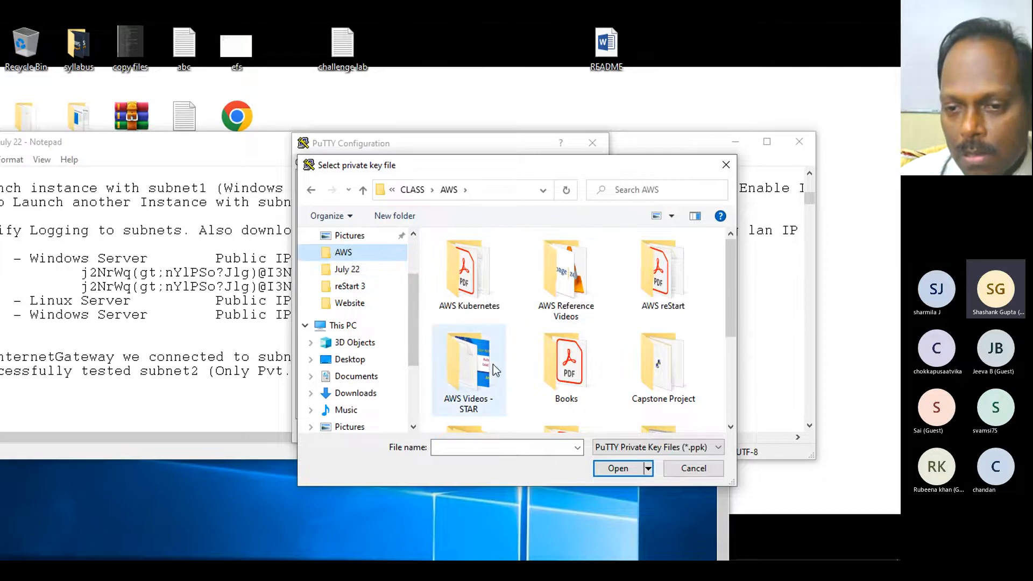
pyautogui.scroll(-2, 493, 364)
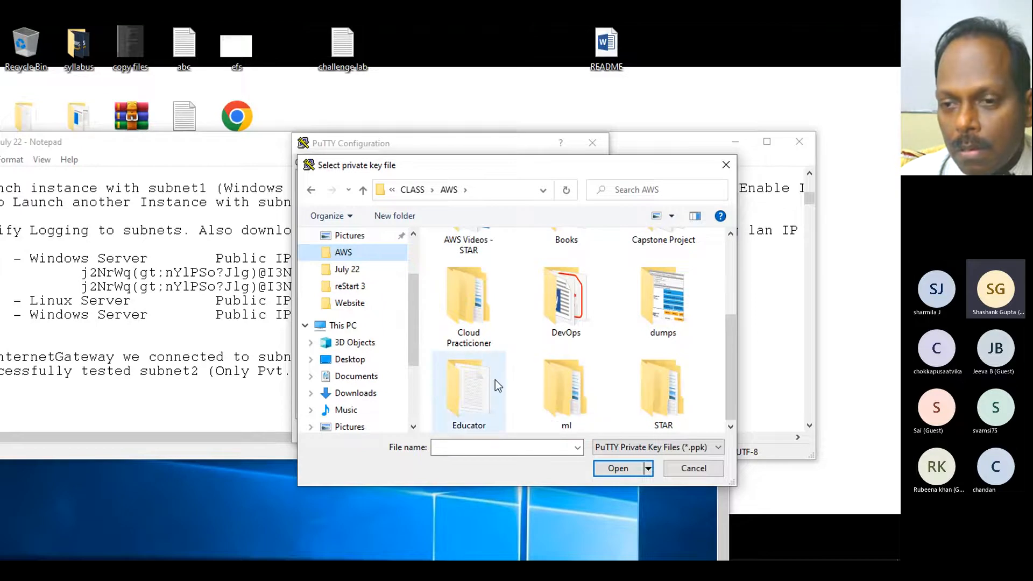
pyautogui.scroll(1, 577, 359)
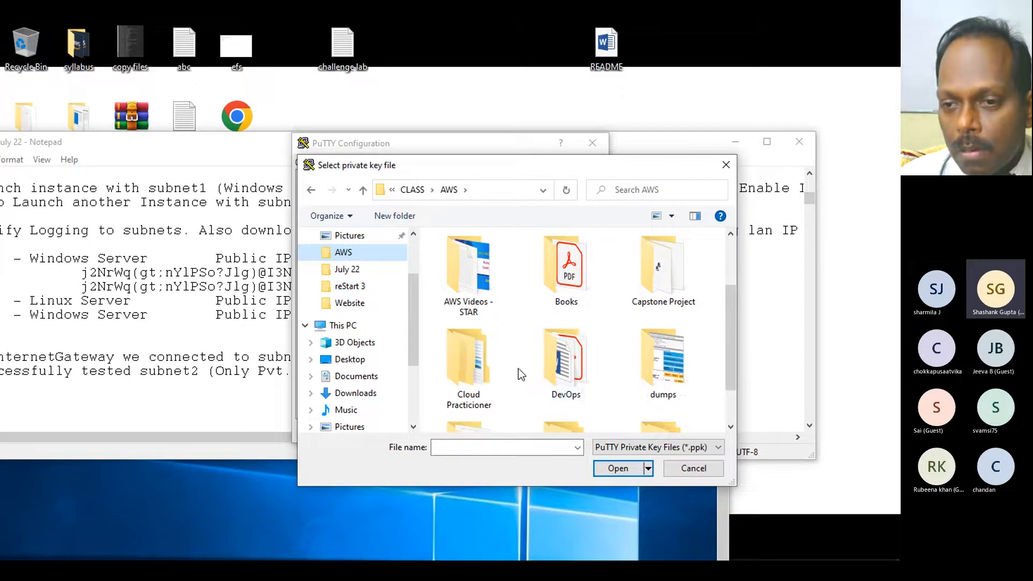
pyautogui.scroll(1, 562, 355)
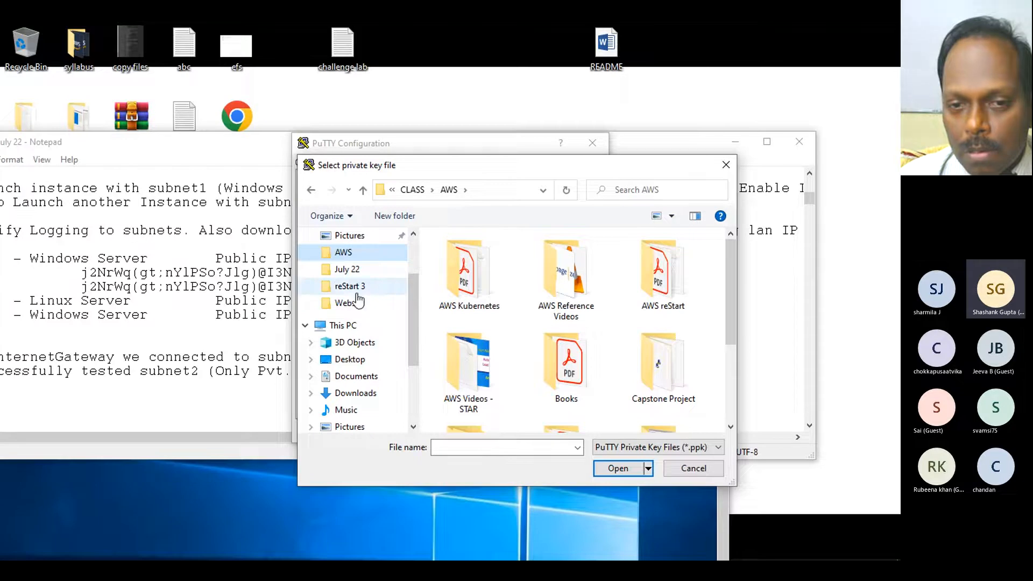
pyautogui.click(347, 269)
pyautogui.click(474, 276)
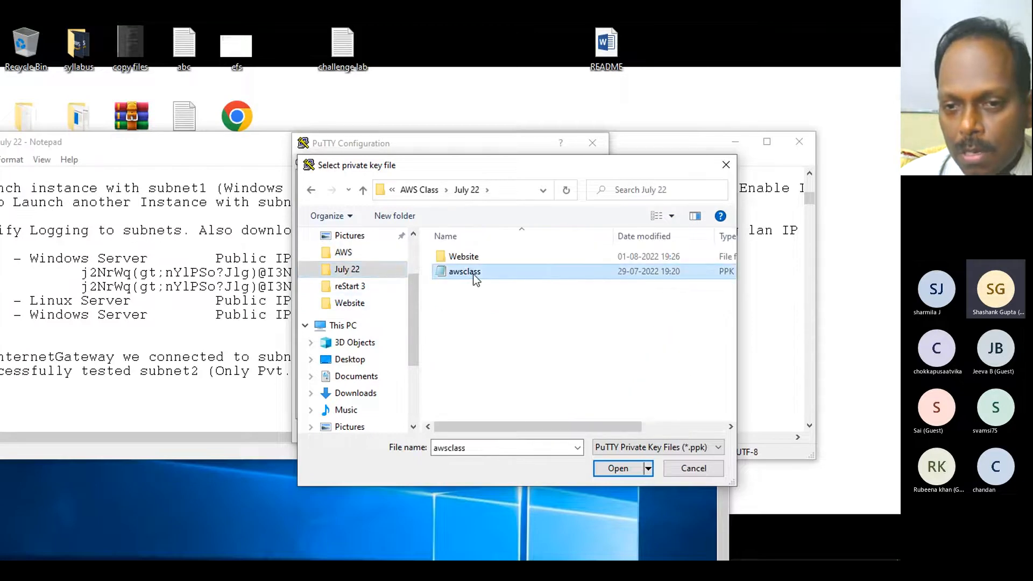
pyautogui.doubleClick(474, 272)
# - Try to open the SSH session to 10.0.2.177 from the local computer, and close its terminal
pyautogui.click(512, 432)
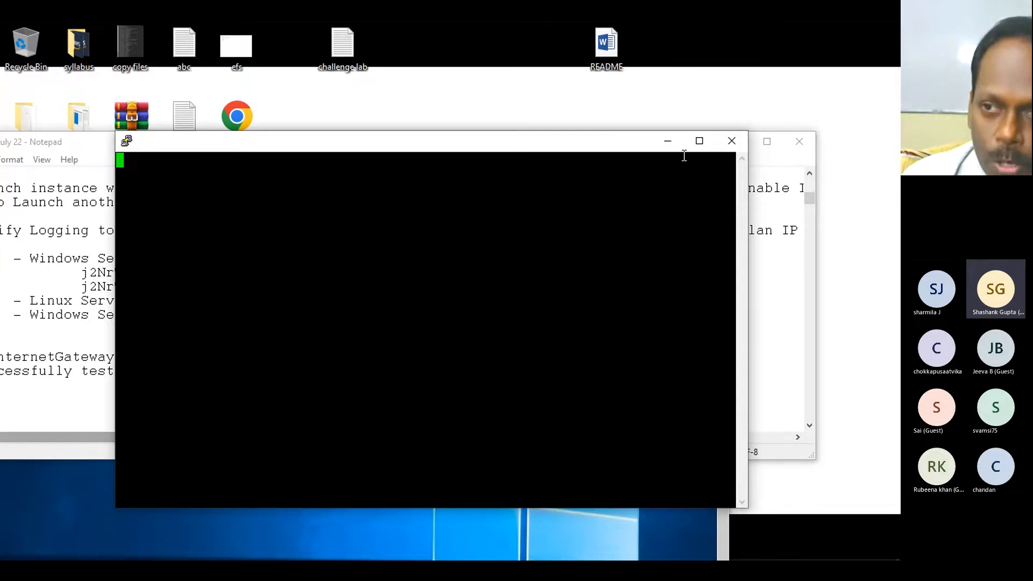
pyautogui.click(729, 142)
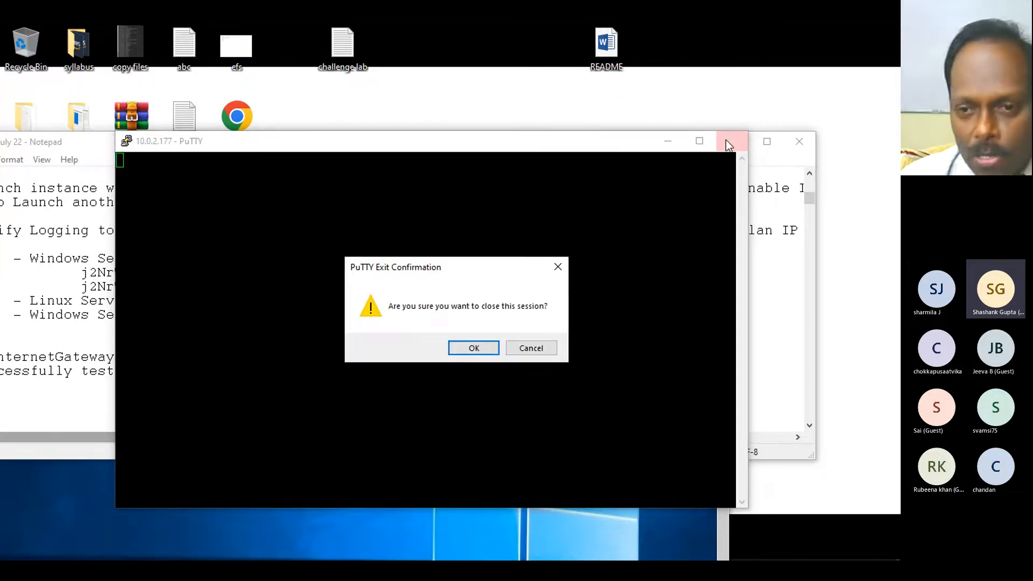
pyautogui.click(460, 348)
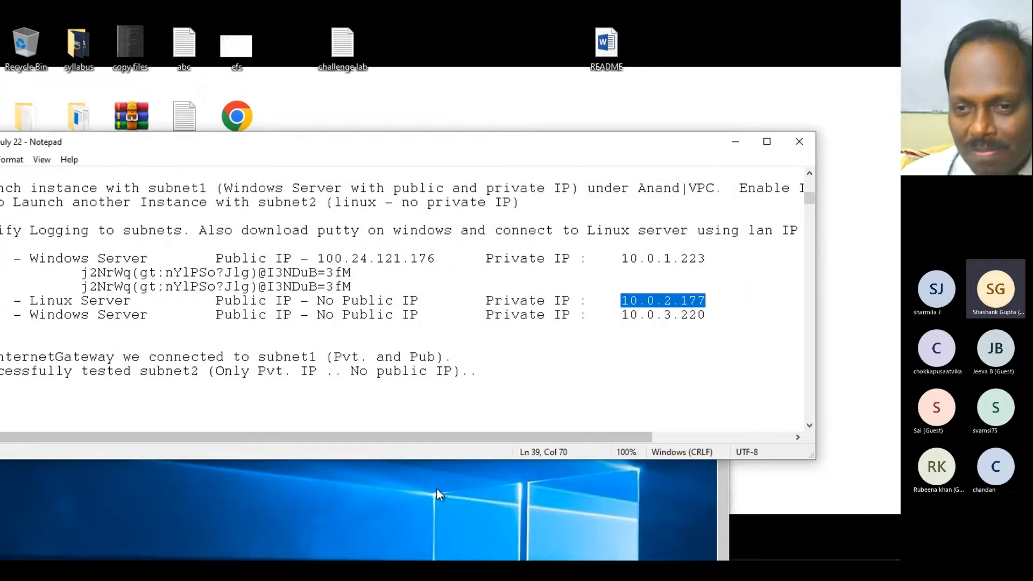
# - Bring the 100.24.121.176 remote desktop session to the front, reposition its window and minimize it
pyautogui.click(437, 489)
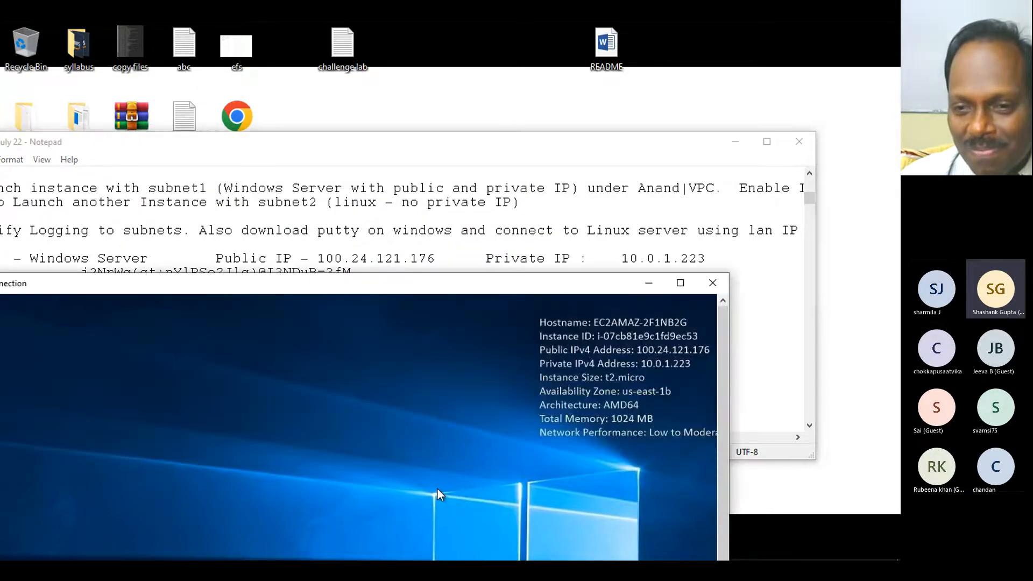
pyautogui.moveTo(559, 289); pyautogui.dragTo(726, 94)
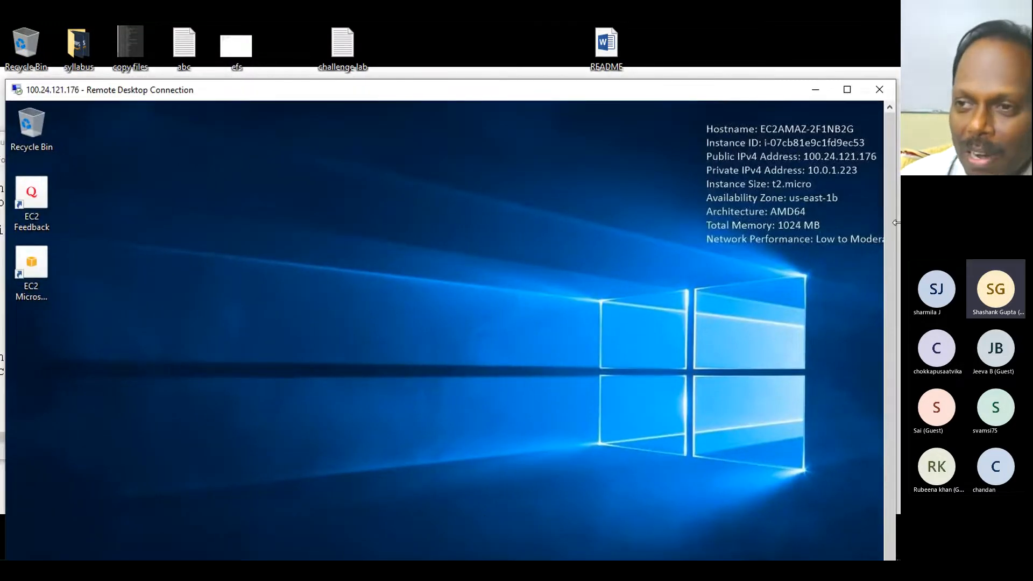
pyautogui.click(816, 89)
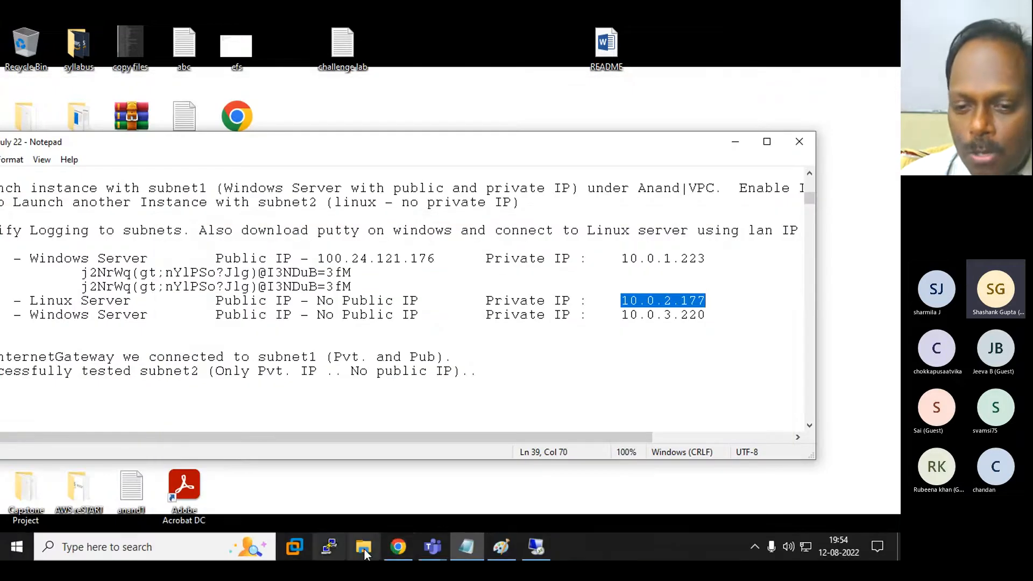
# - Switch to the EC2 console in Chrome and examine the EC2 Instance Connect page for the Linux Server instance
pyautogui.click(394, 546)
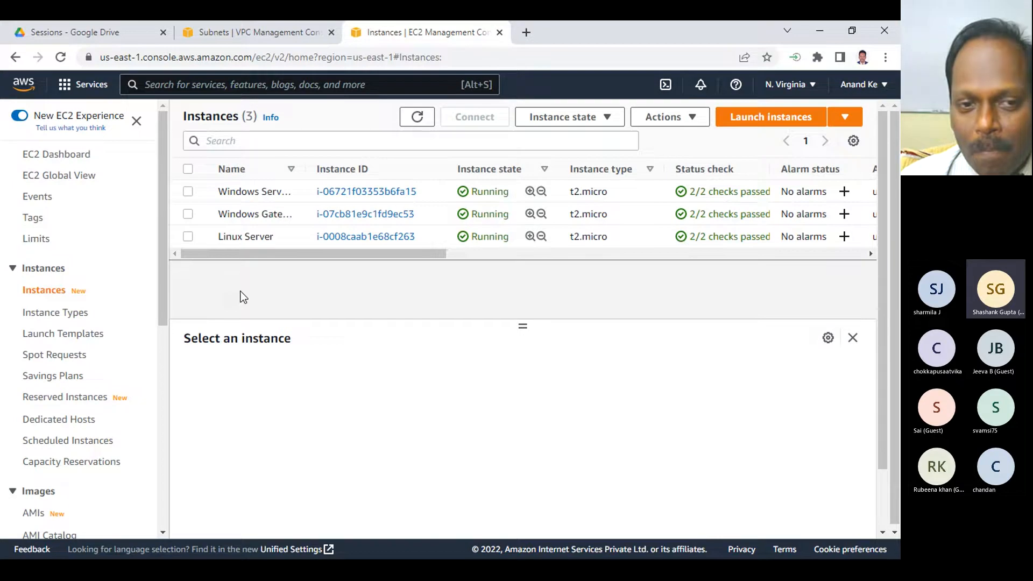
pyautogui.click(188, 236)
pyautogui.click(474, 117)
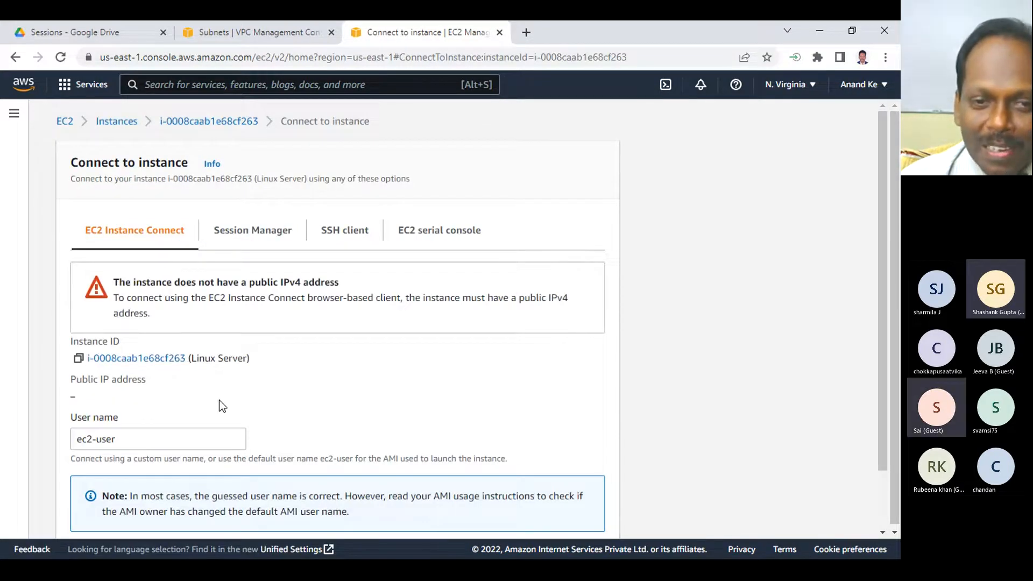
pyautogui.moveTo(251, 280); pyautogui.dragTo(347, 273)
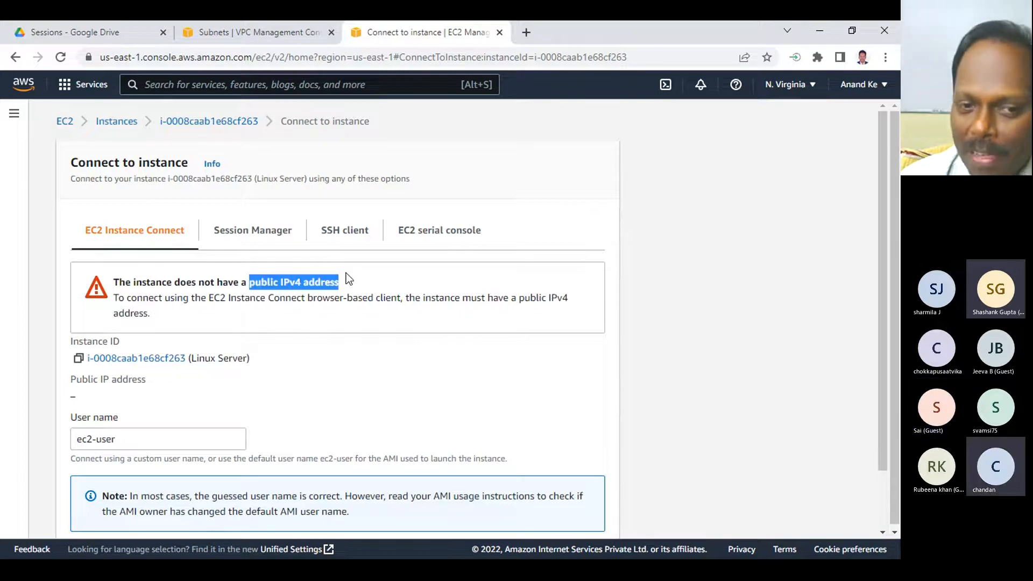
pyautogui.scroll(-2, 317, 343)
pyautogui.scroll(2, 318, 344)
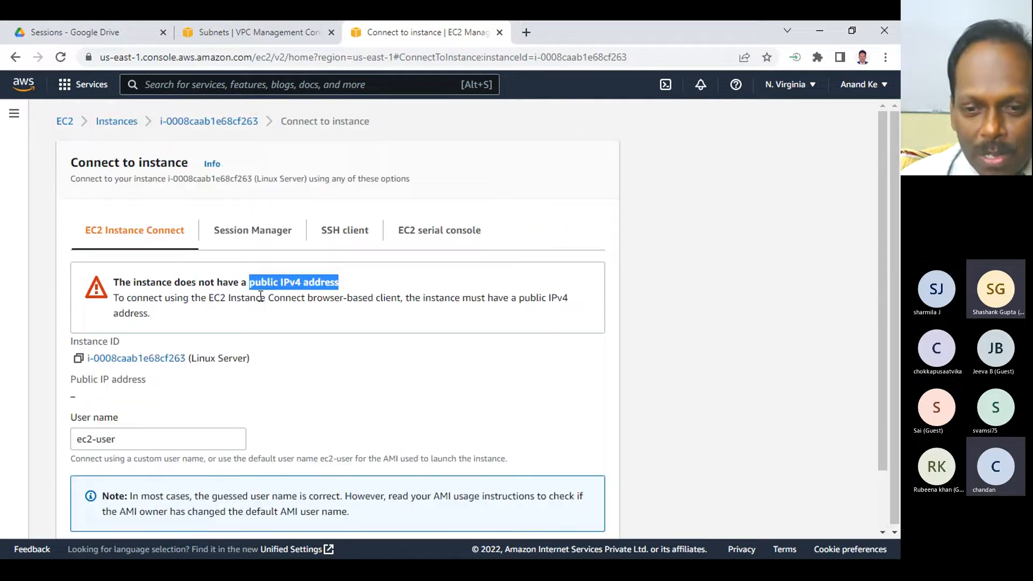
pyautogui.scroll(-2, 470, 372)
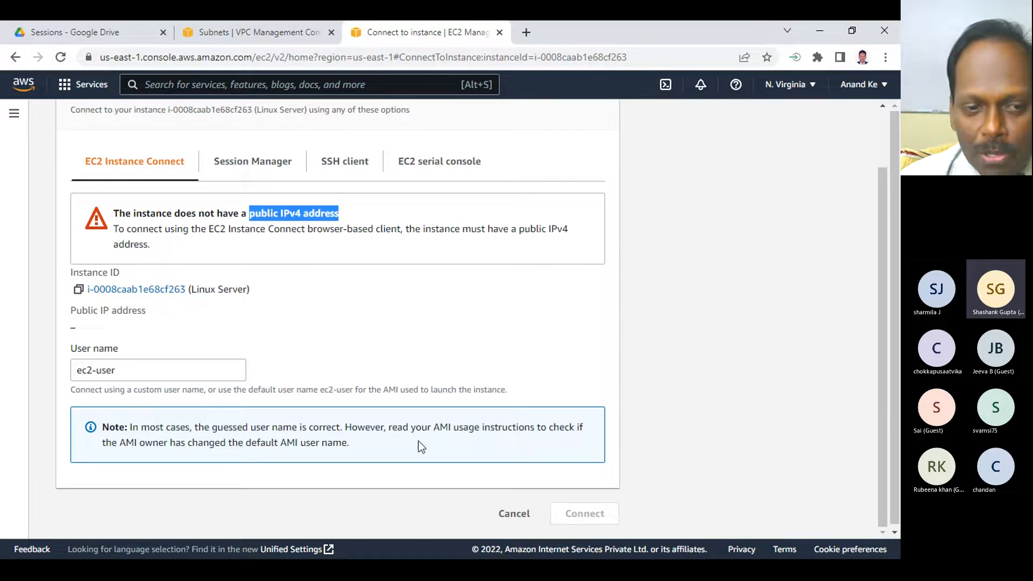
pyautogui.scroll(2, 377, 323)
# - Return to the instances list, view the Linux Server's IP address details and minimize the browser
pyautogui.click(197, 121)
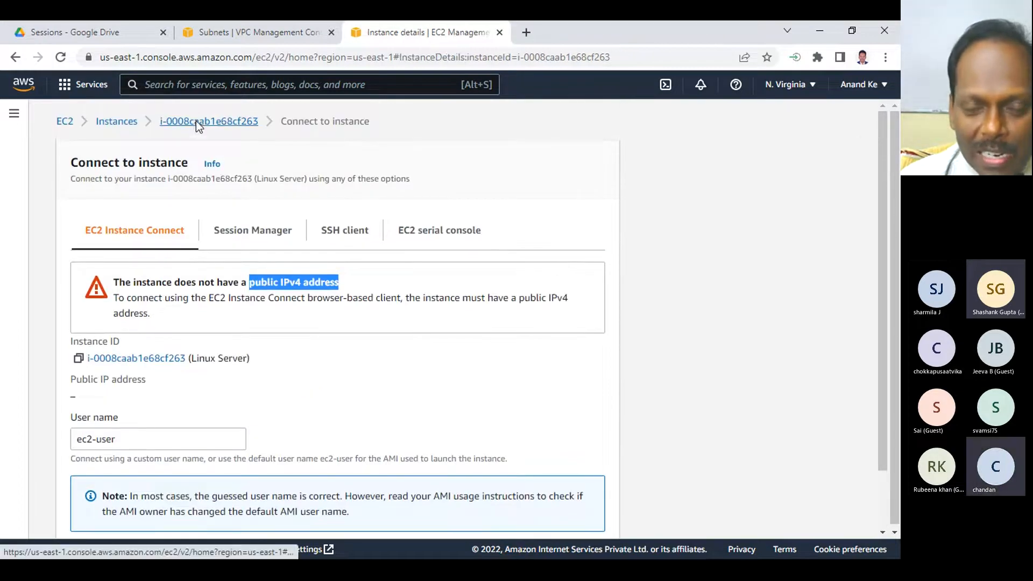
pyautogui.click(241, 120)
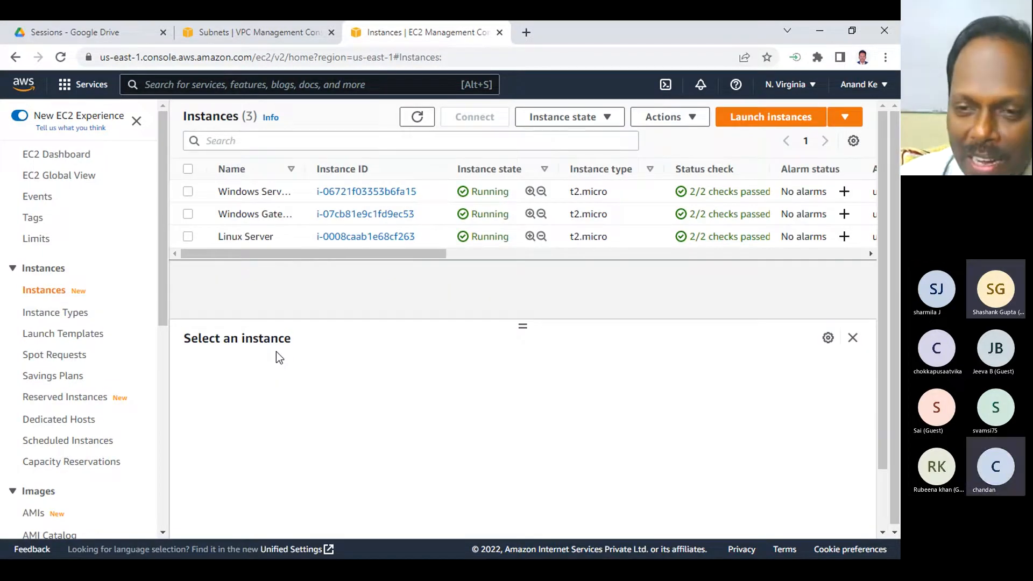
pyautogui.click(188, 239)
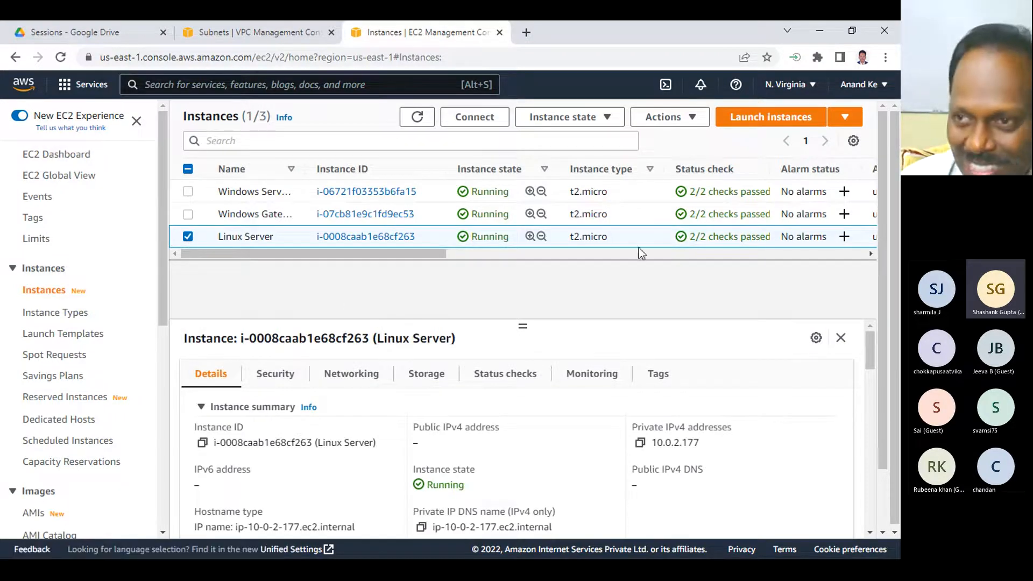
pyautogui.click(819, 31)
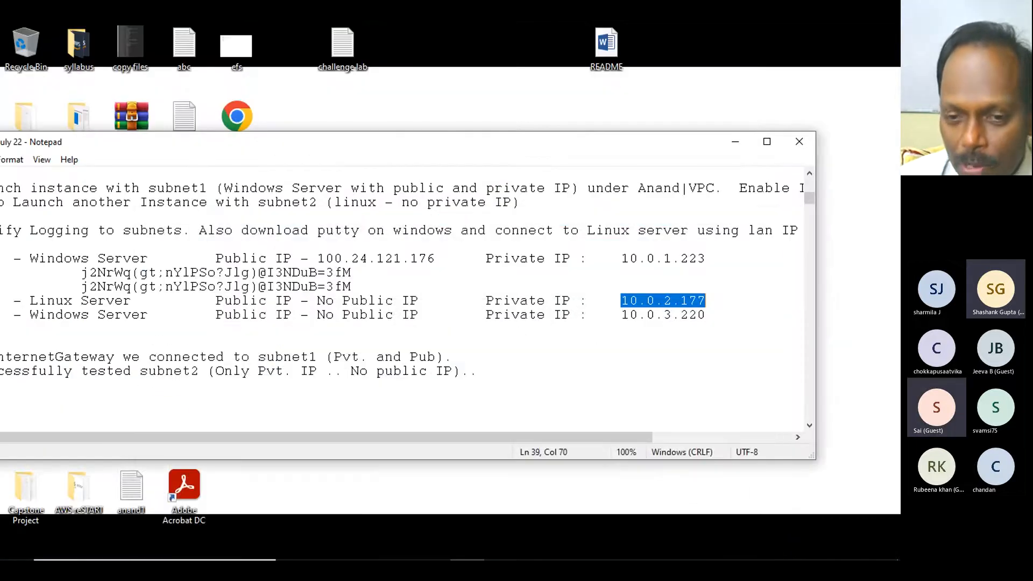
# - Restore the remote desktop session and review the VPC subnet and gateway diagram in Paint
pyautogui.click(536, 546)
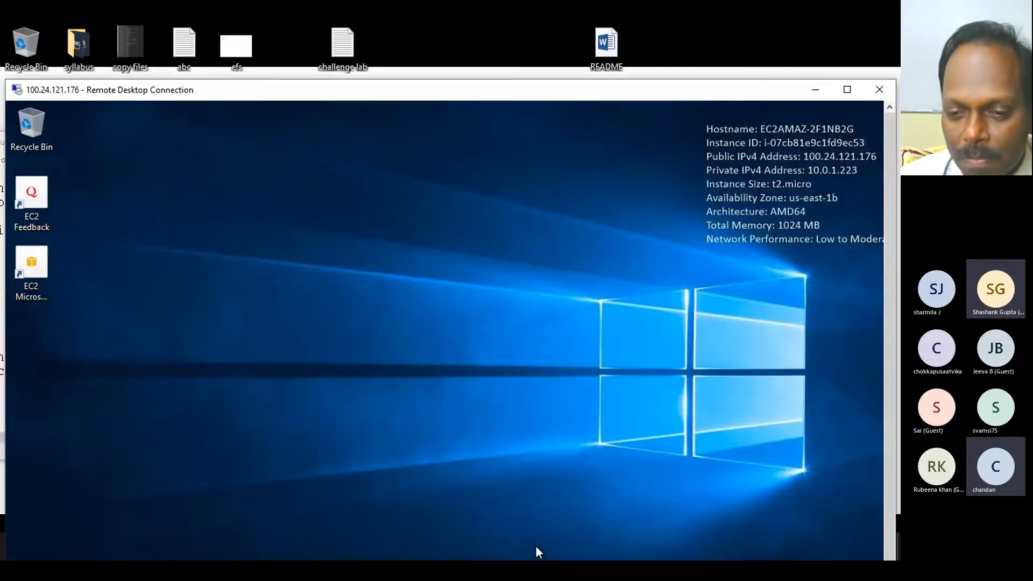
pyautogui.press('super')
pyautogui.click(499, 547)
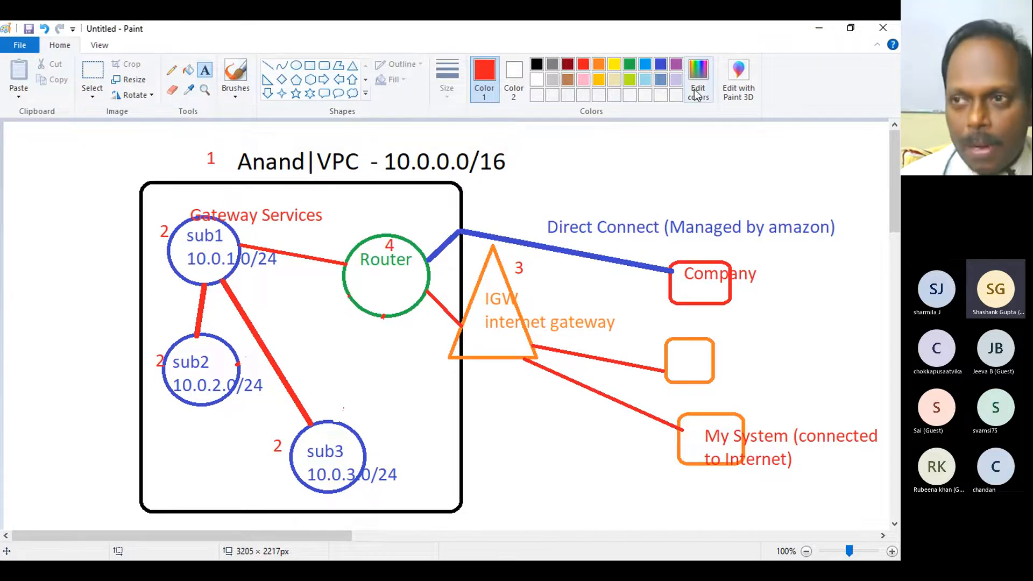
pyautogui.click(827, 33)
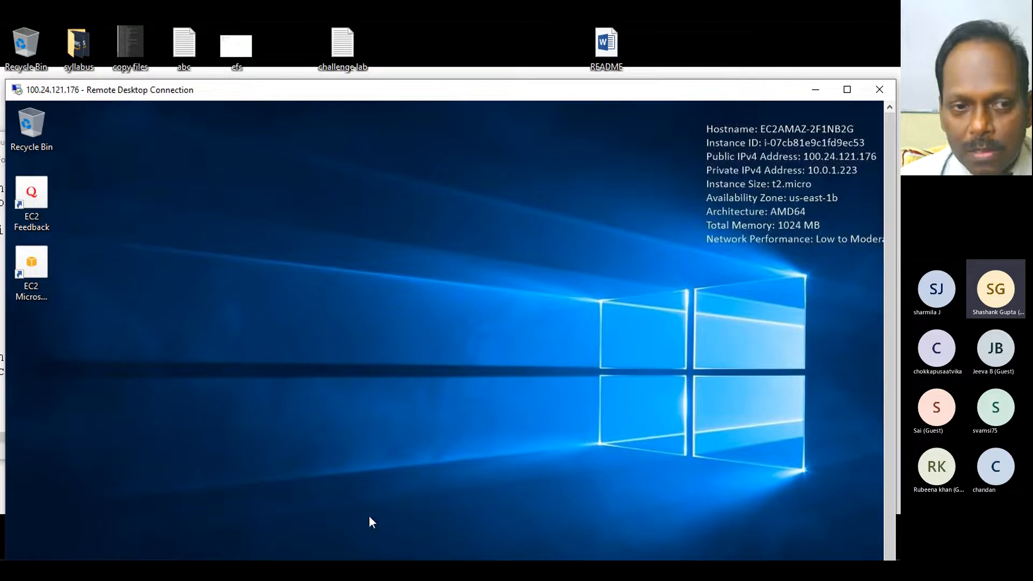
# - Move the remote desktop window aside and open the local desktop's AWS Class\July 22 folder in File Explorer
pyautogui.moveTo(428, 95); pyautogui.dragTo(694, 119)
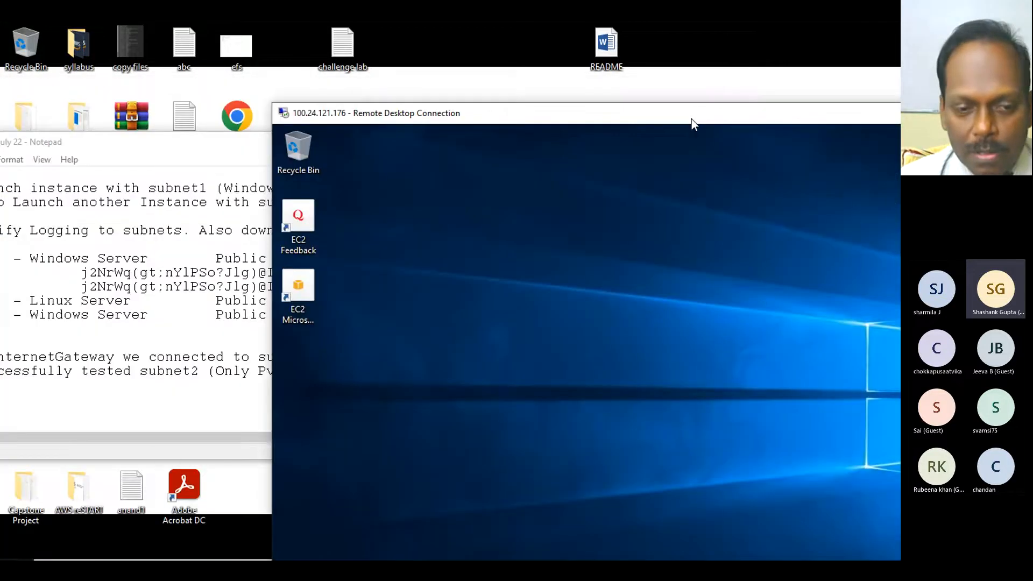
pyautogui.moveTo(280, 556)
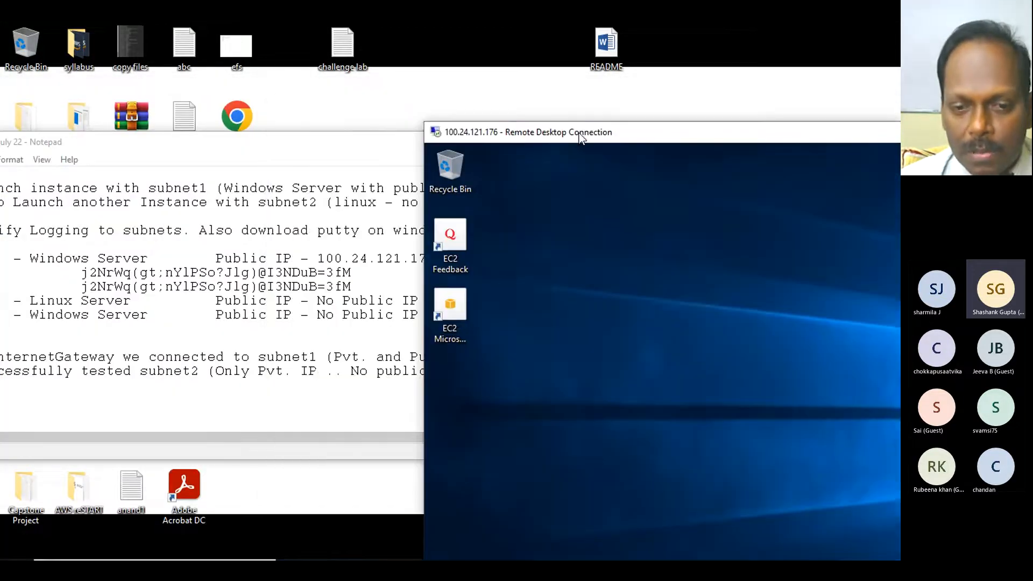
pyautogui.click(368, 550)
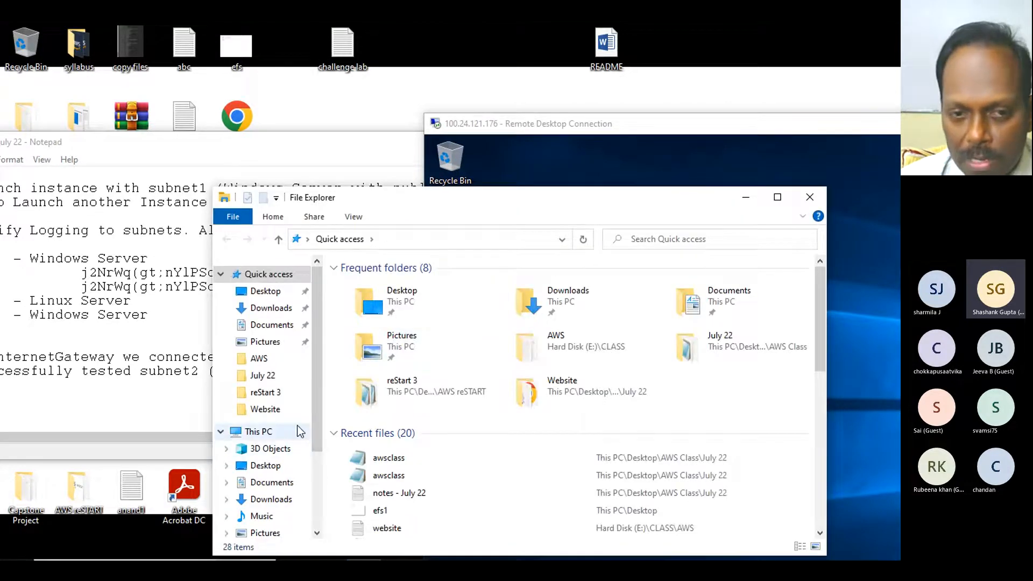
pyautogui.click(279, 293)
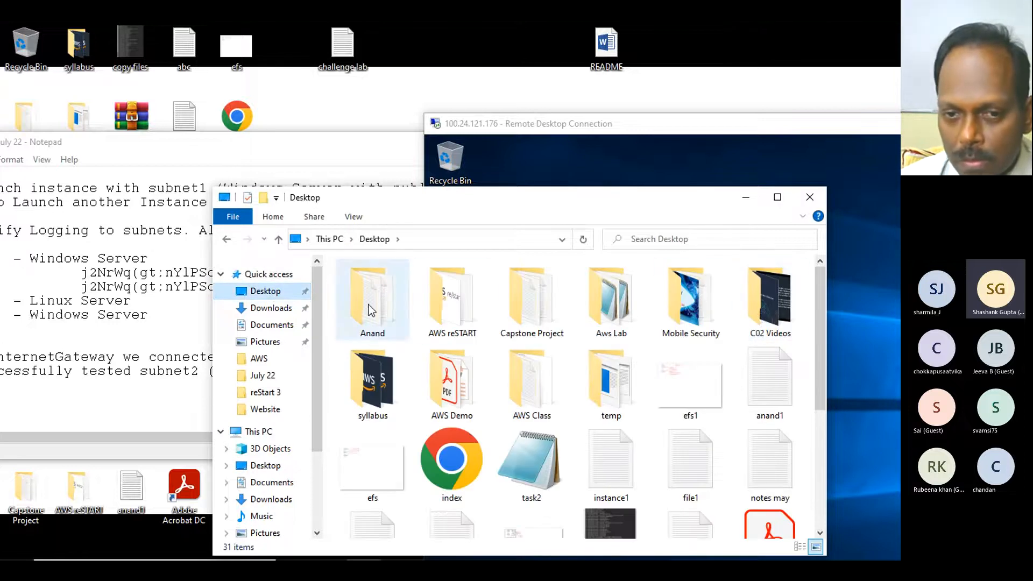
pyautogui.doubleClick(530, 379)
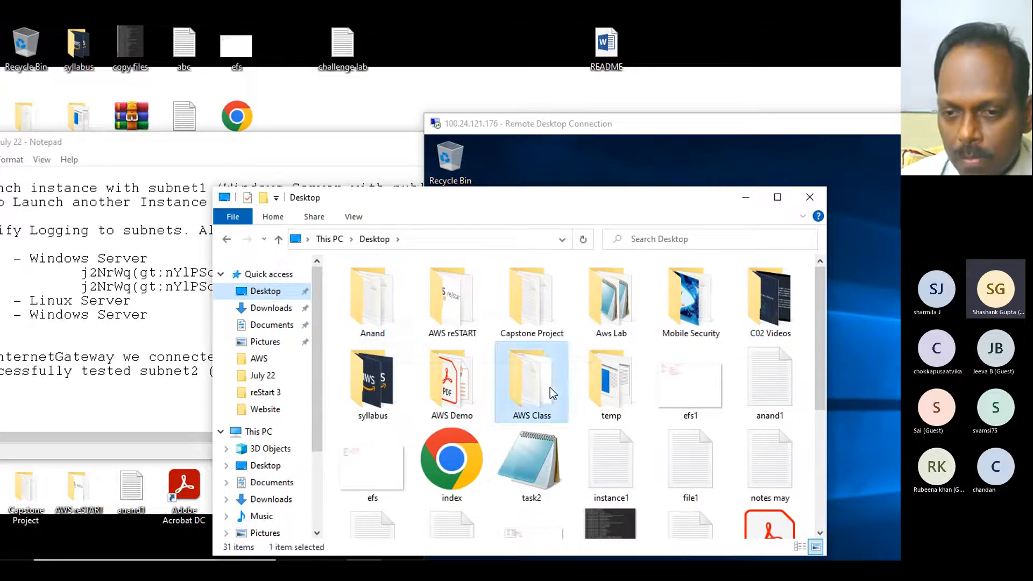
pyautogui.scroll(-12, 395, 445)
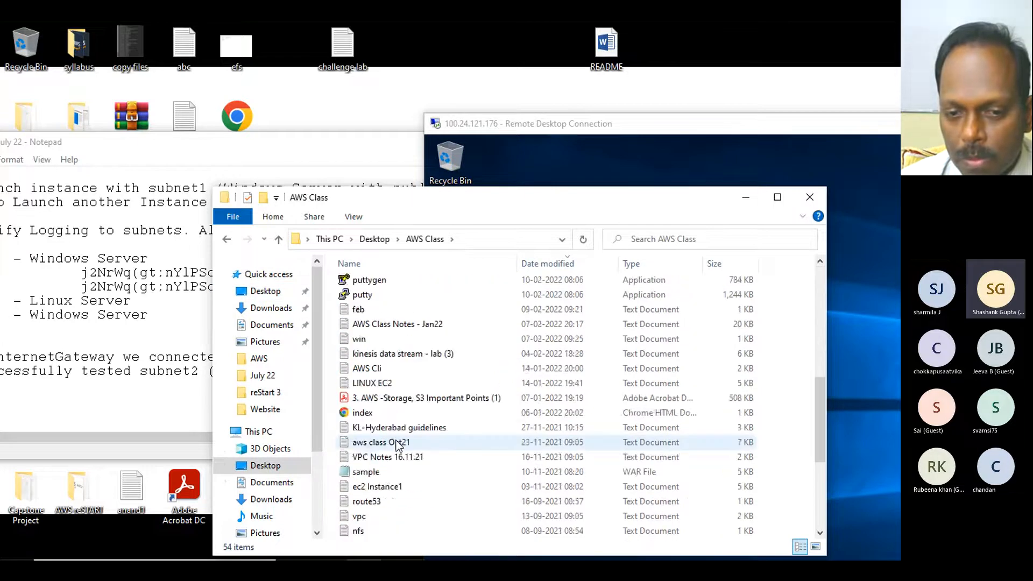
pyautogui.doubleClick(363, 414)
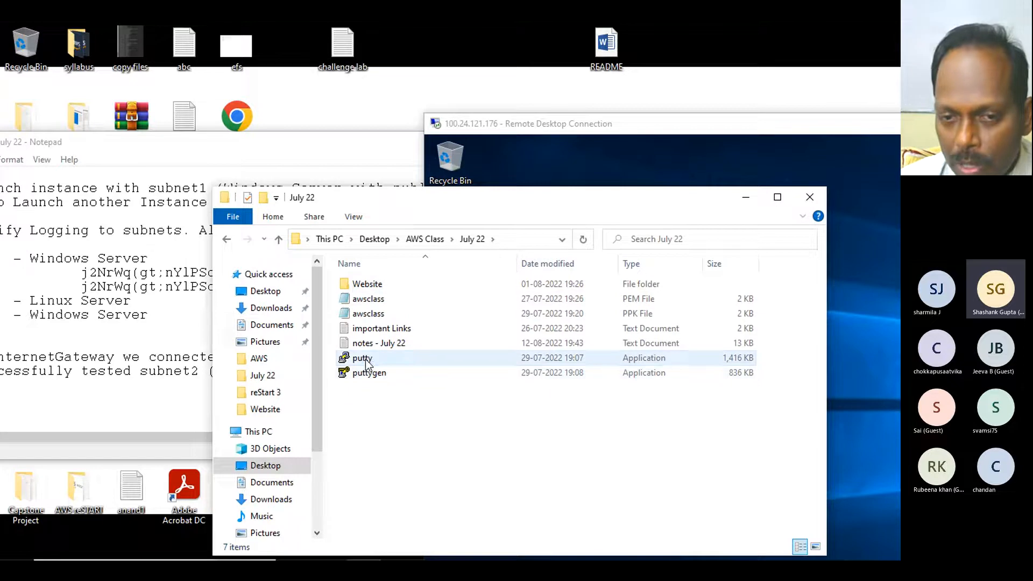
# - Copy the putty application and the awsclass PPK file from the July 22 folder
pyautogui.click(364, 359)
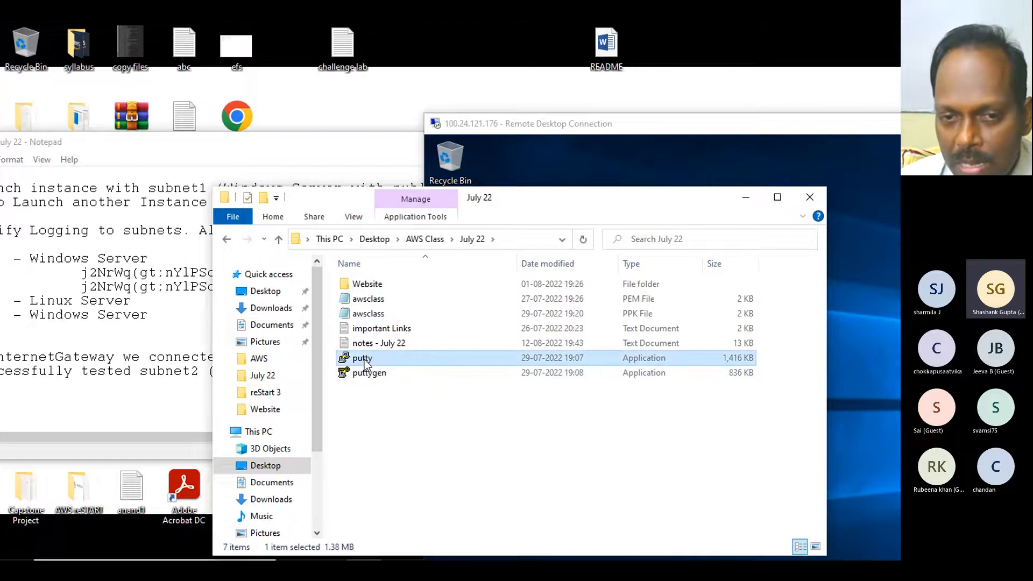
pyautogui.keyDown('ctrl'); pyautogui.click(384, 313); pyautogui.keyUp('ctrl')
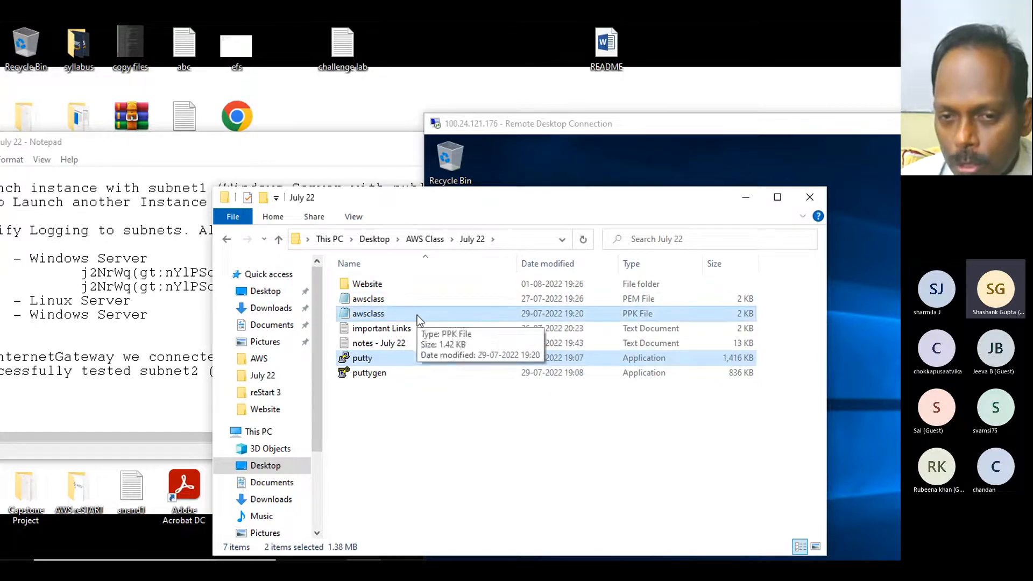
pyautogui.rightClick(417, 315)
pyautogui.click(451, 232)
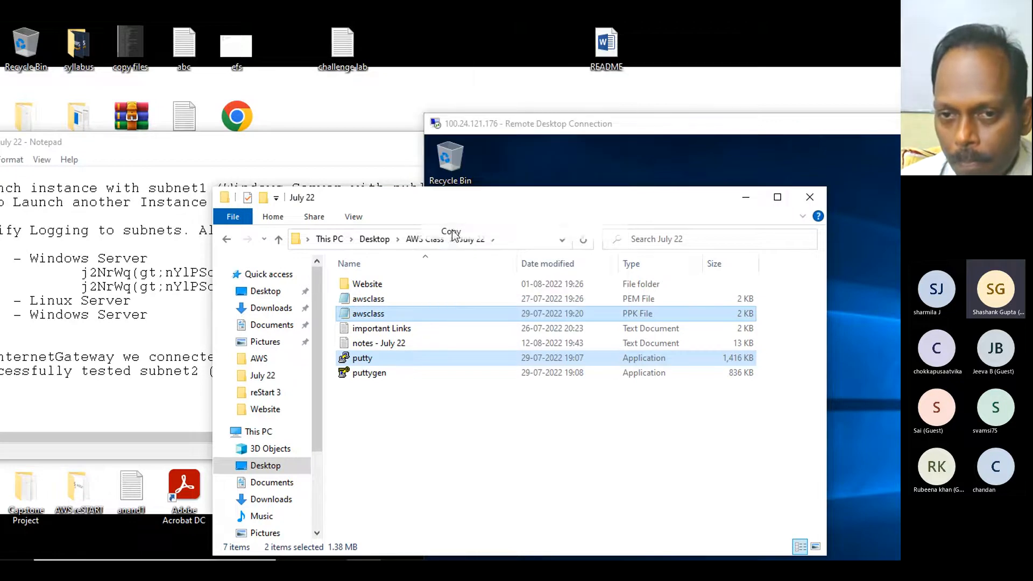
# - Paste the copied putty and awsclass PPK files onto the remote Windows server's desktop and bring its window fully into view
pyautogui.moveTo(501, 203); pyautogui.dragTo(488, 425)
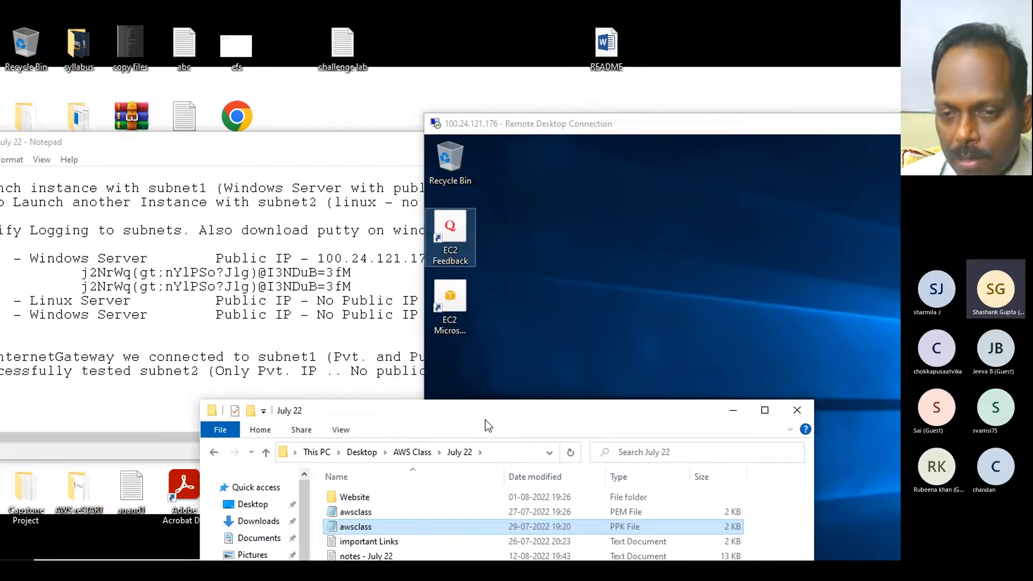
pyautogui.click(549, 210)
pyautogui.rightClick(549, 208)
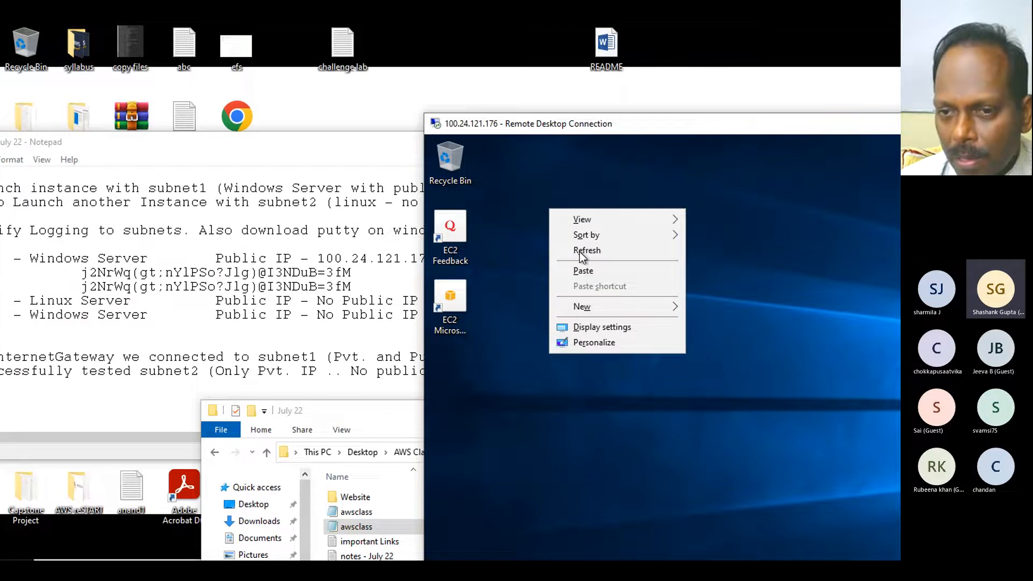
pyautogui.click(585, 272)
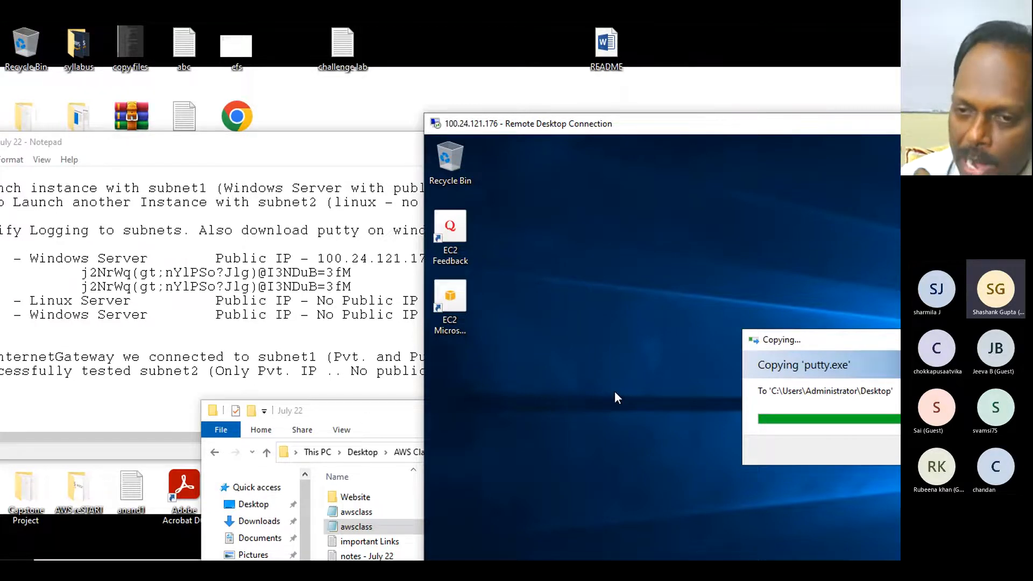
pyautogui.moveTo(633, 134); pyautogui.dragTo(214, 57)
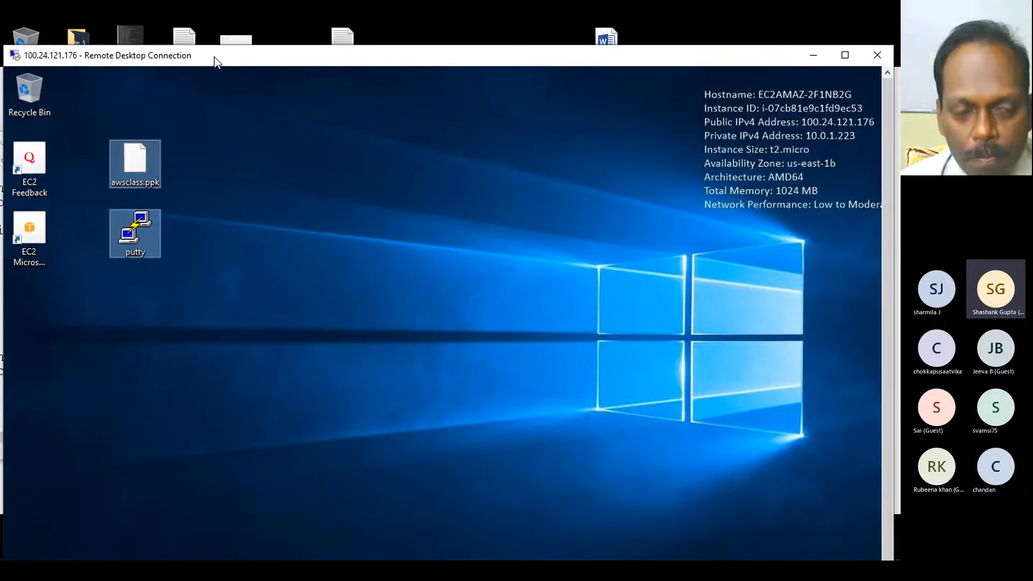
# - Launch PuTTY on the remote server and enter the Linux Server's private IP 10.0.2.177 from the notes as the host name
pyautogui.click(134, 231)
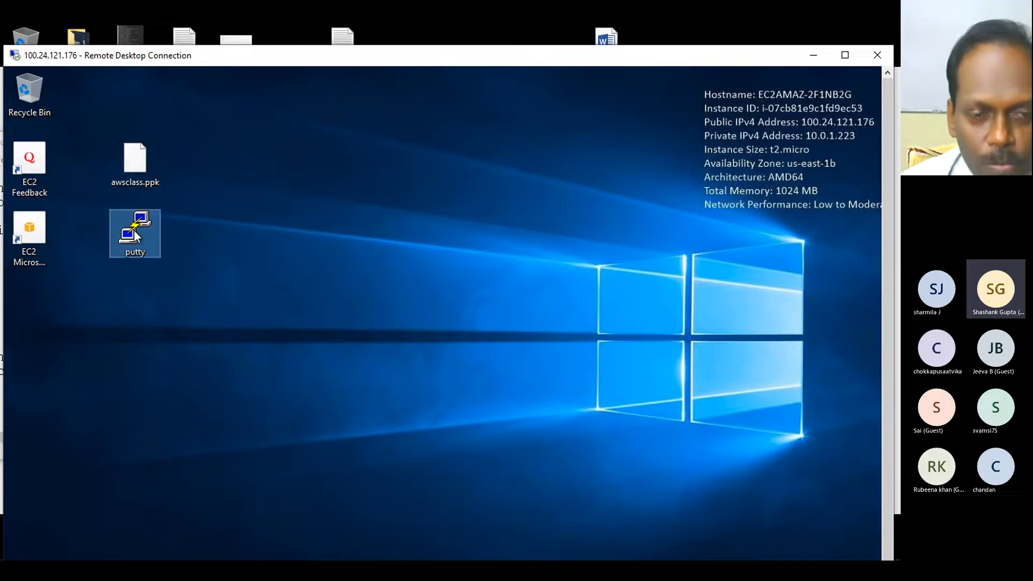
pyautogui.doubleClick(134, 231)
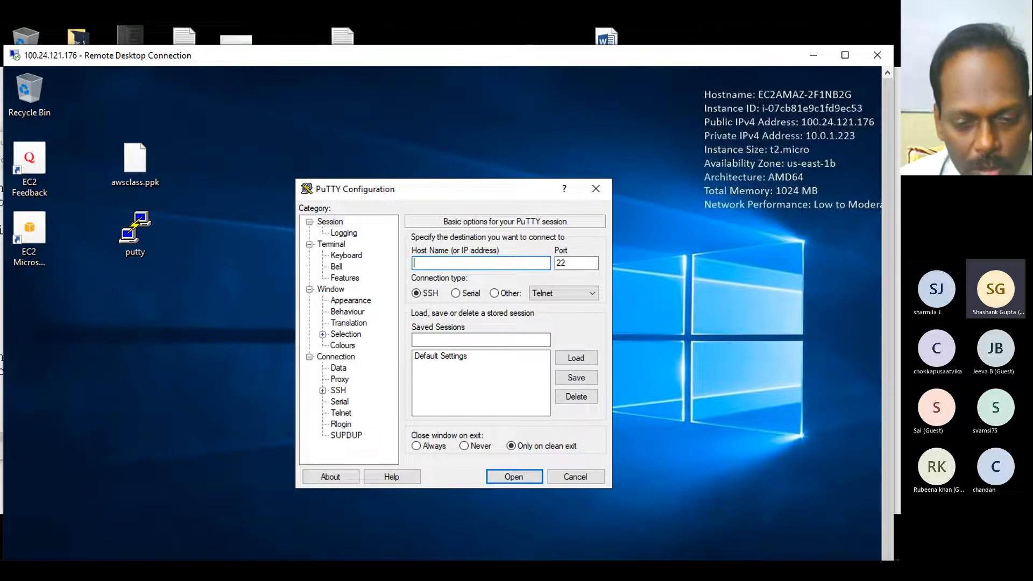
pyautogui.press('super')
pyautogui.click(468, 548)
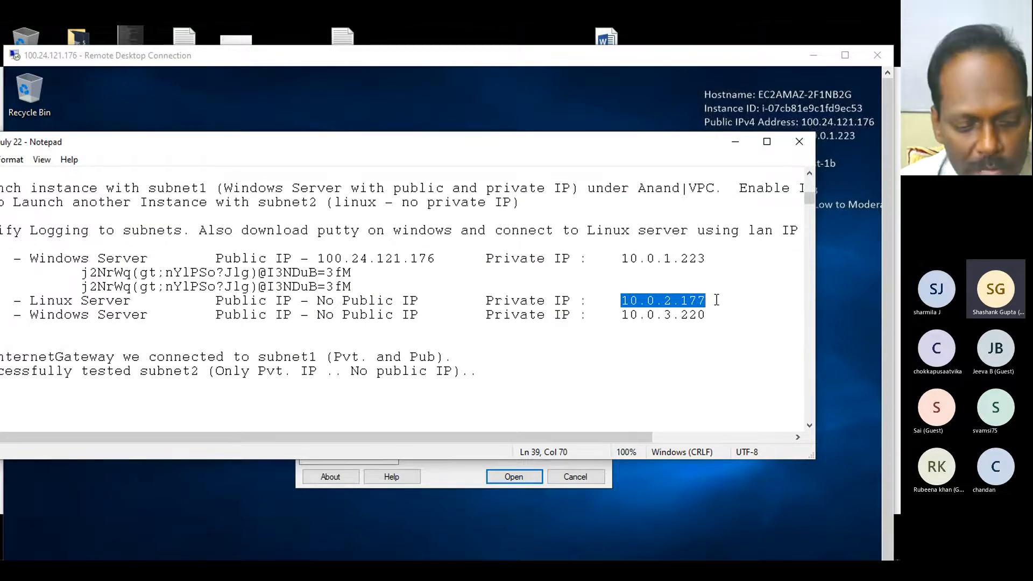
pyautogui.click(737, 142)
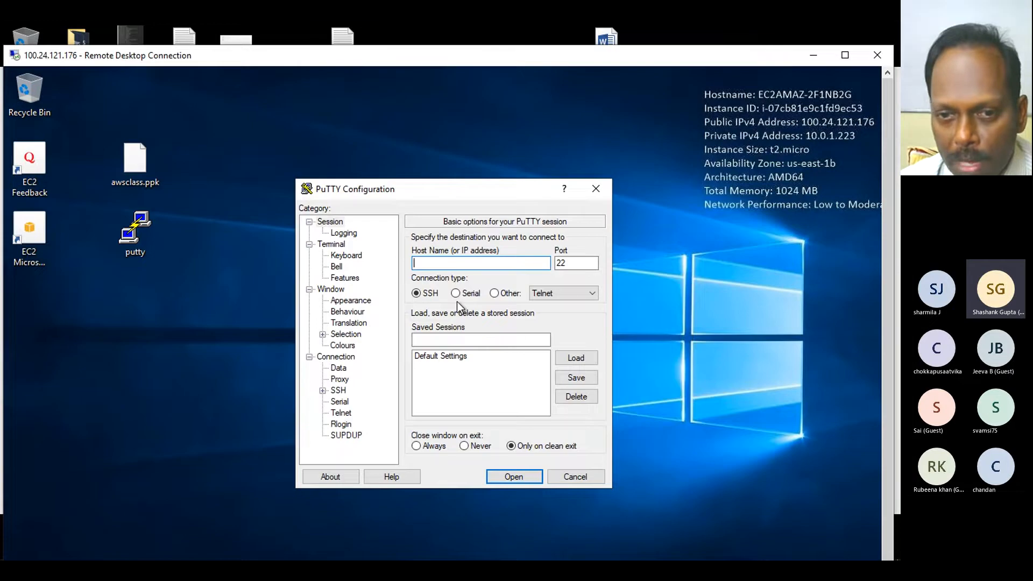
pyautogui.hotkey('ctrl', 'v')
# - Set the PuTTY connection's seconds between keepalives to 30
pyautogui.click(343, 359)
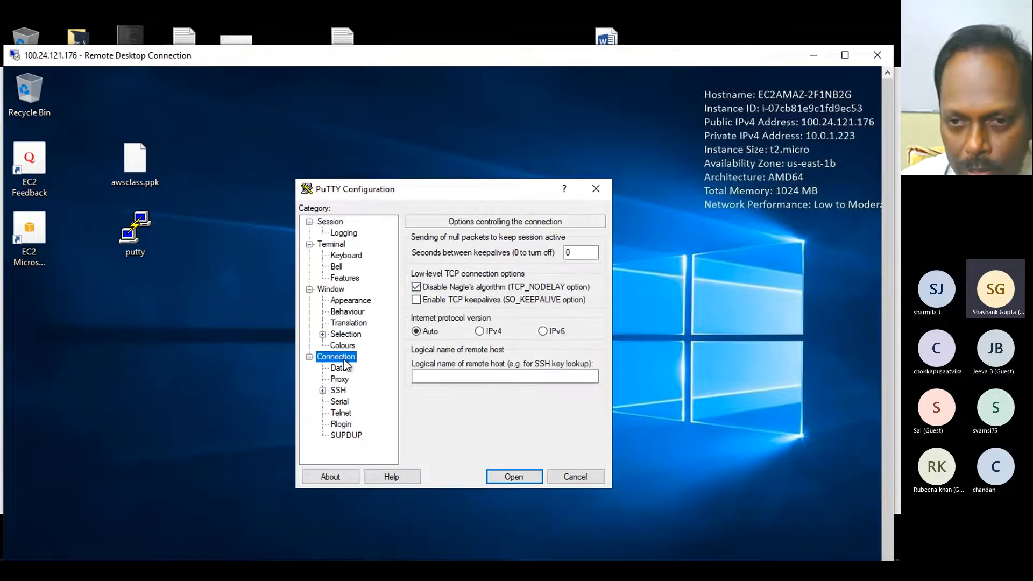
pyautogui.doubleClick(569, 252)
pyautogui.write('390')
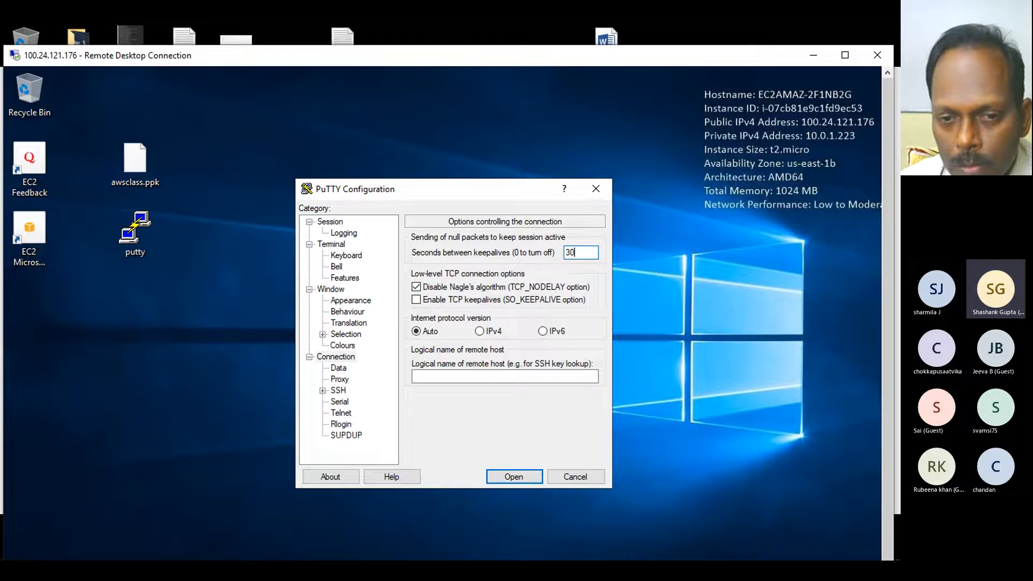
# - Select awsclass.ppk from the remote desktop as the private key file for SSH authentication
pyautogui.click(339, 390)
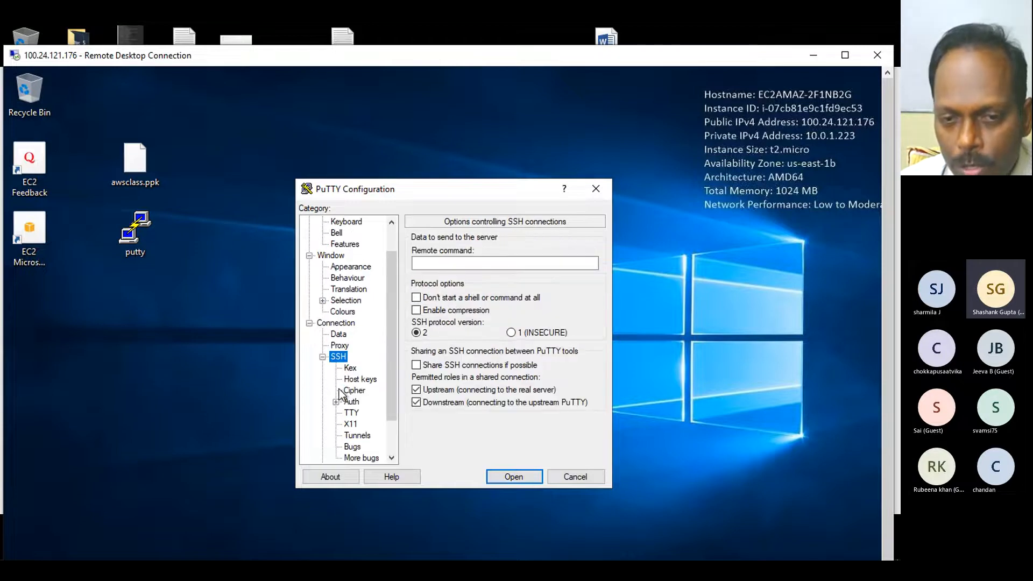
pyautogui.click(351, 402)
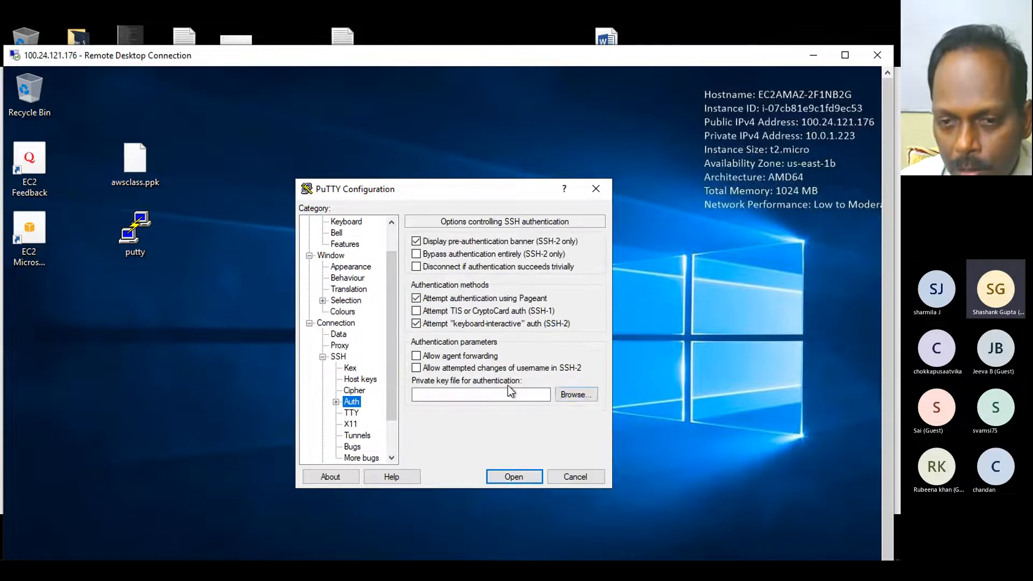
pyautogui.click(586, 398)
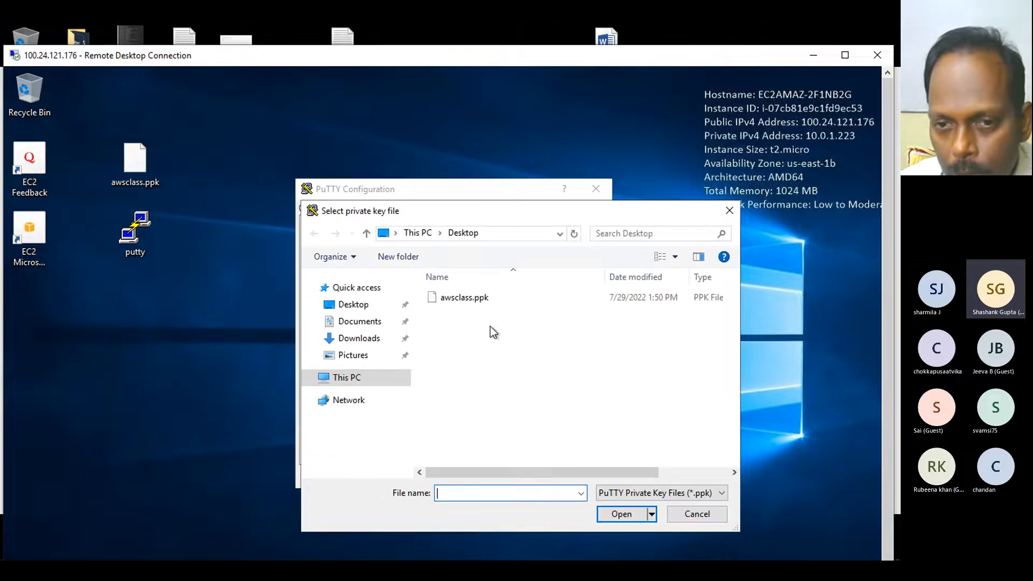
pyautogui.doubleClick(479, 302)
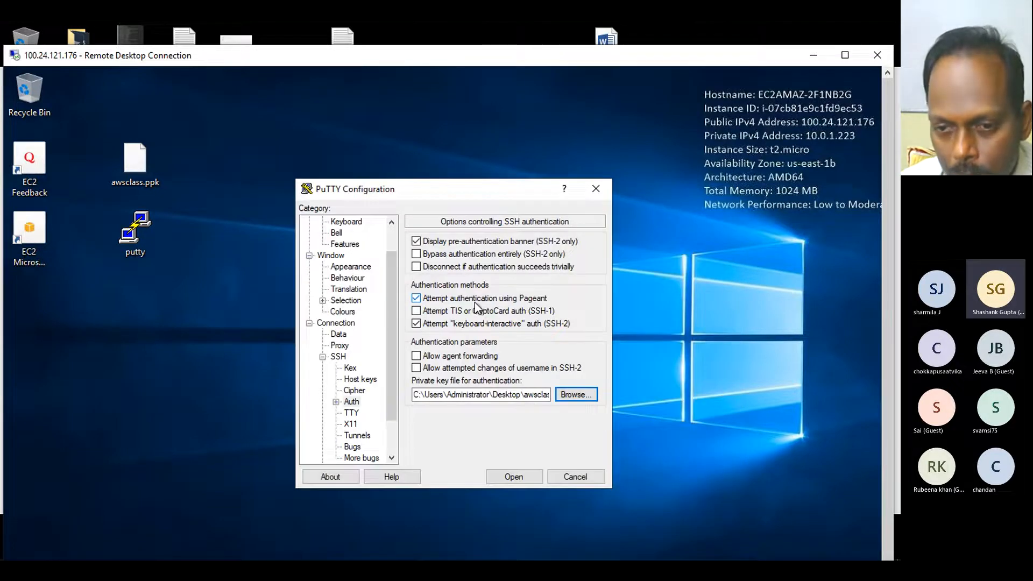
# - Open the SSH session, accept the server's host key and log in as ec2-user
pyautogui.click(511, 478)
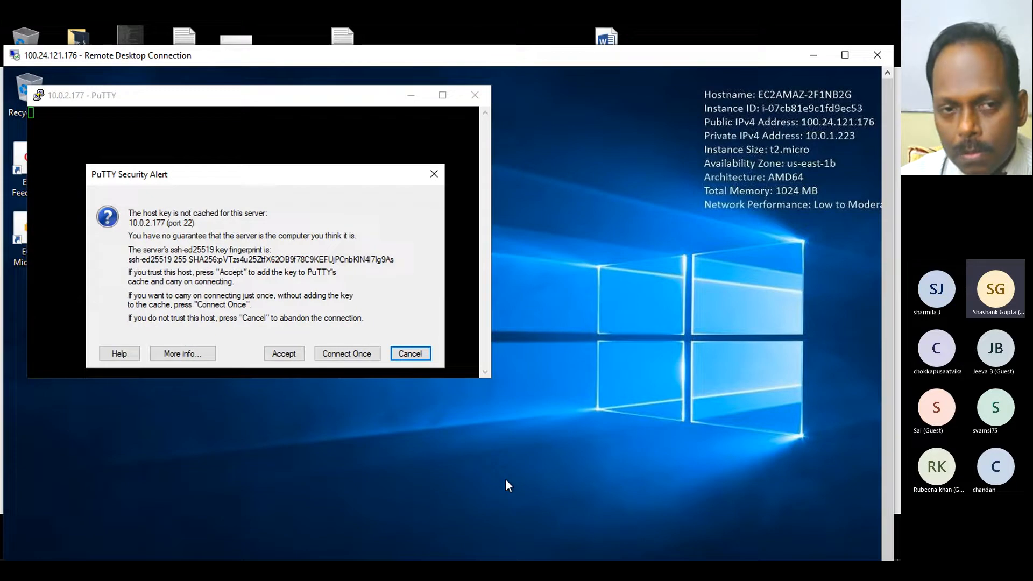
pyautogui.click(269, 353)
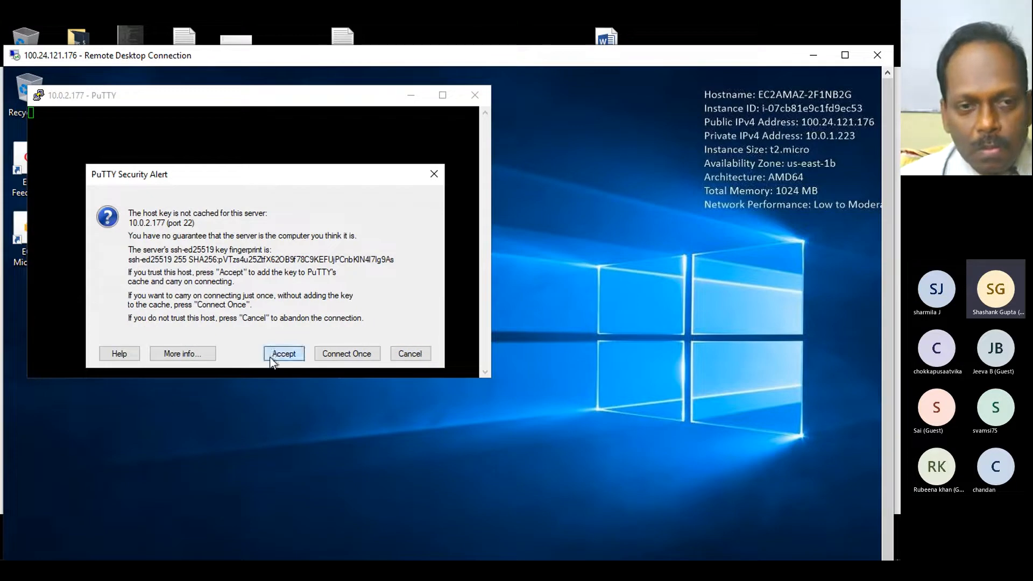
pyautogui.write('ec2-user')
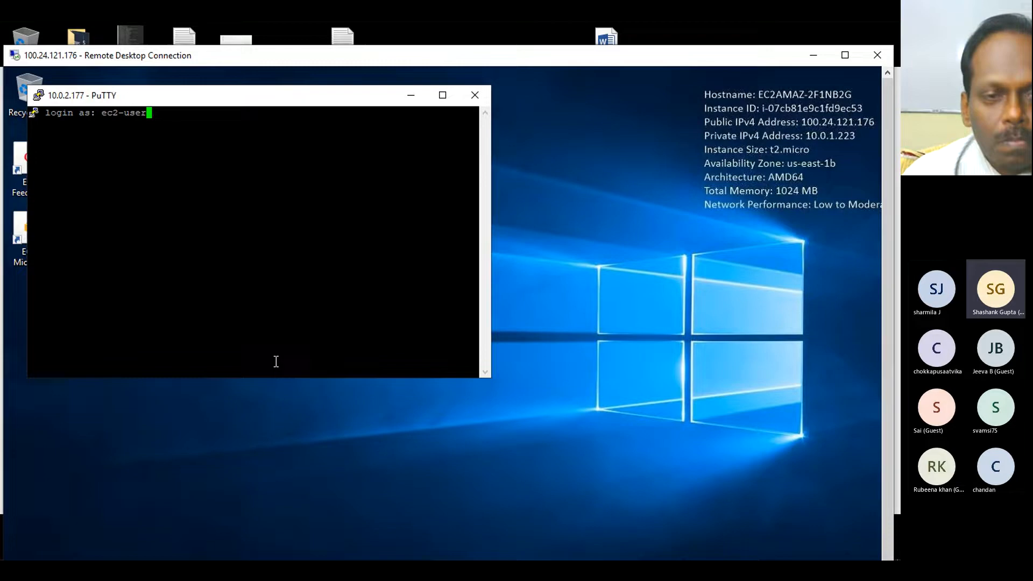
pyautogui.press('Return')
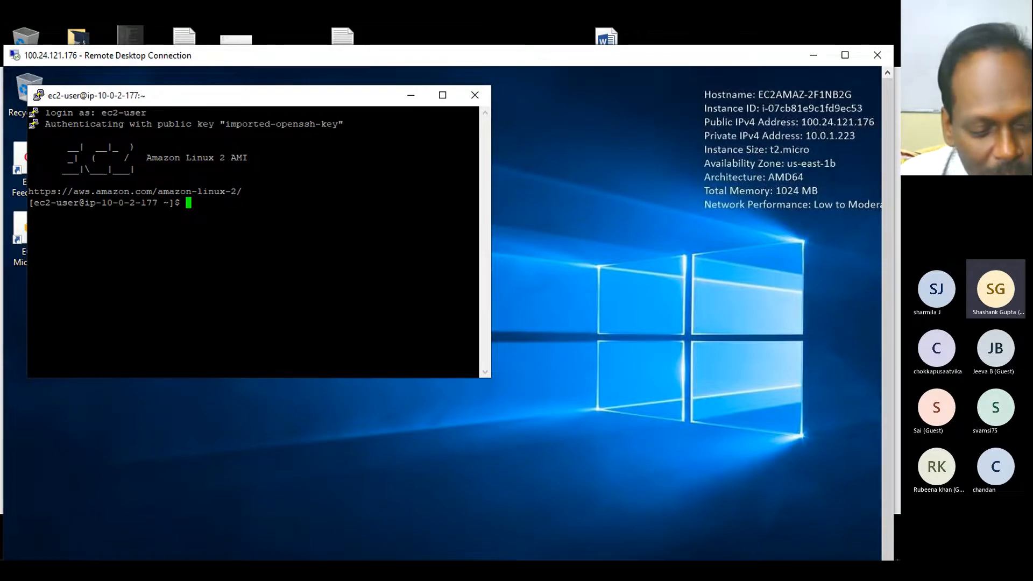
# - Switch from the remote session to the VPC diagram in Paint
pyautogui.hotkey('alt', 'Tab')
pyautogui.press('Tab')
pyautogui.press('Tab')
pyautogui.press('Tab')
pyautogui.press('Tab')
pyautogui.press('Tab')
pyautogui.press('Tab')
pyautogui.press('Tab')
pyautogui.press('Tab')
pyautogui.press('Tab')
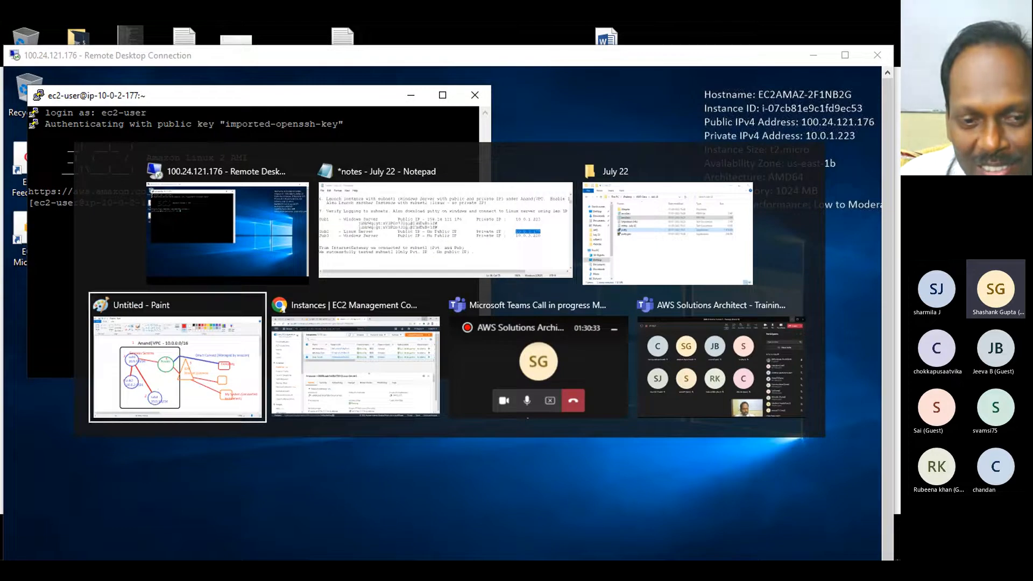
pyautogui.press('Tab')
pyautogui.press('Tab')
pyautogui.press('Tab')
pyautogui.press('Tab')
pyautogui.press('Tab')
pyautogui.press('Tab')
pyautogui.press('Tab')
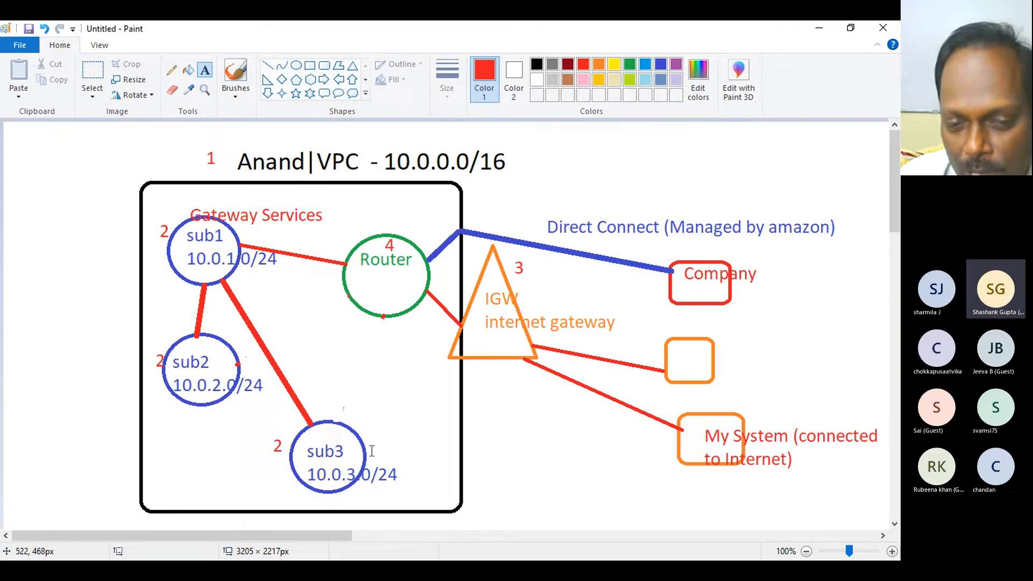
# - Label sub3 "windows server" and sub2 "linux Server" in pink text on the VPC diagram
pyautogui.click(355, 437)
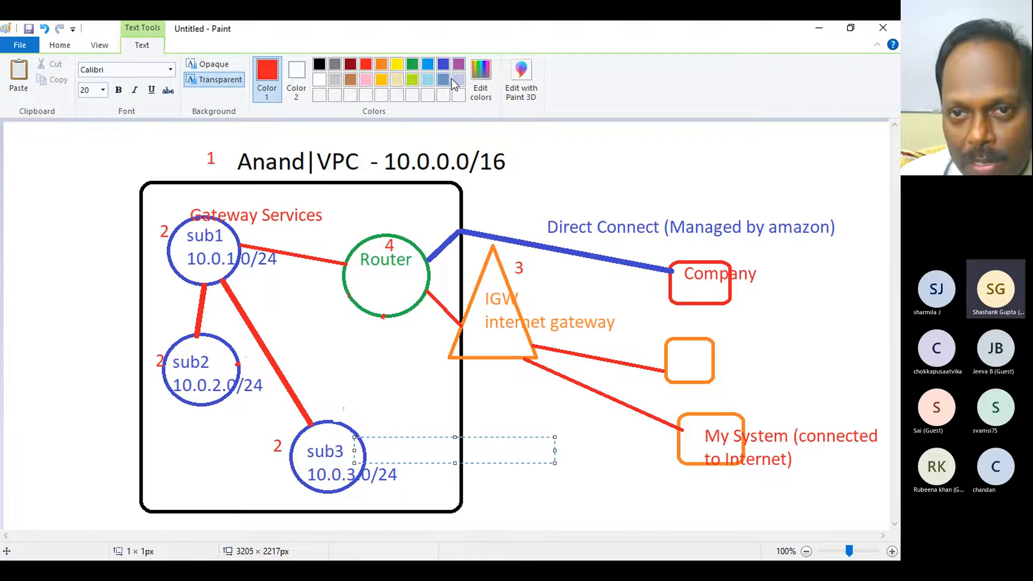
pyautogui.click(365, 80)
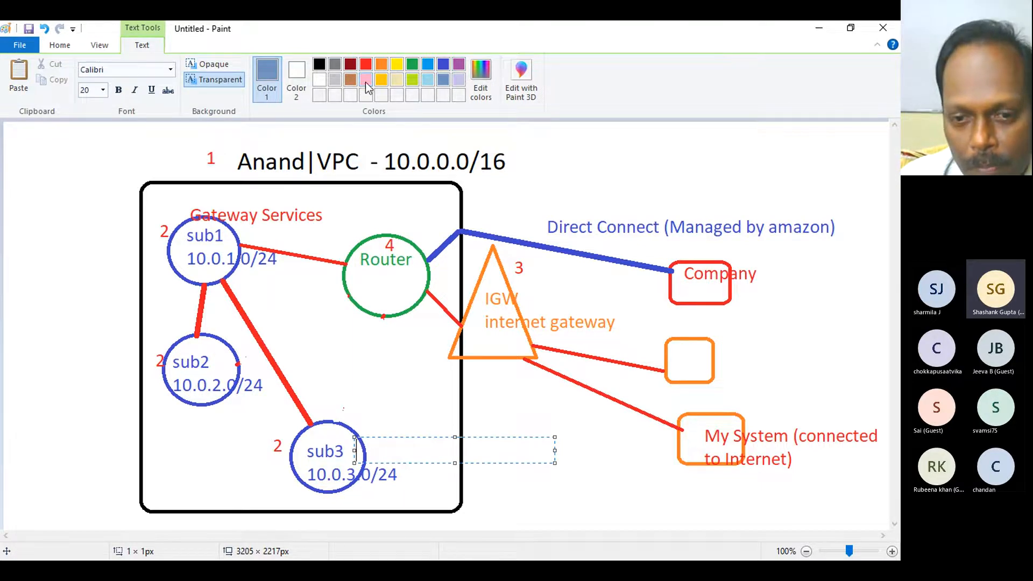
pyautogui.write('wind')
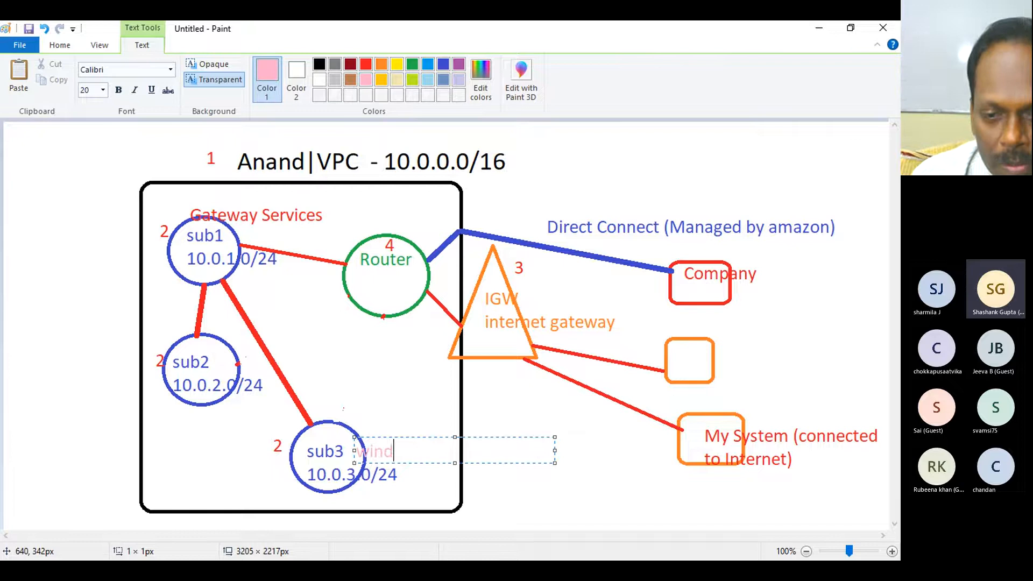
pyautogui.write('ows server')
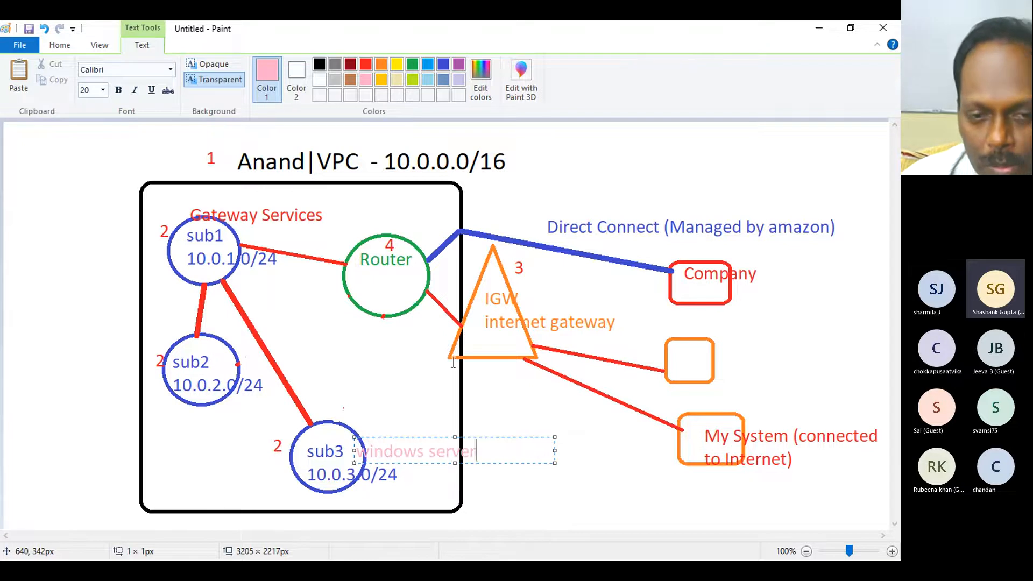
pyautogui.click(181, 402)
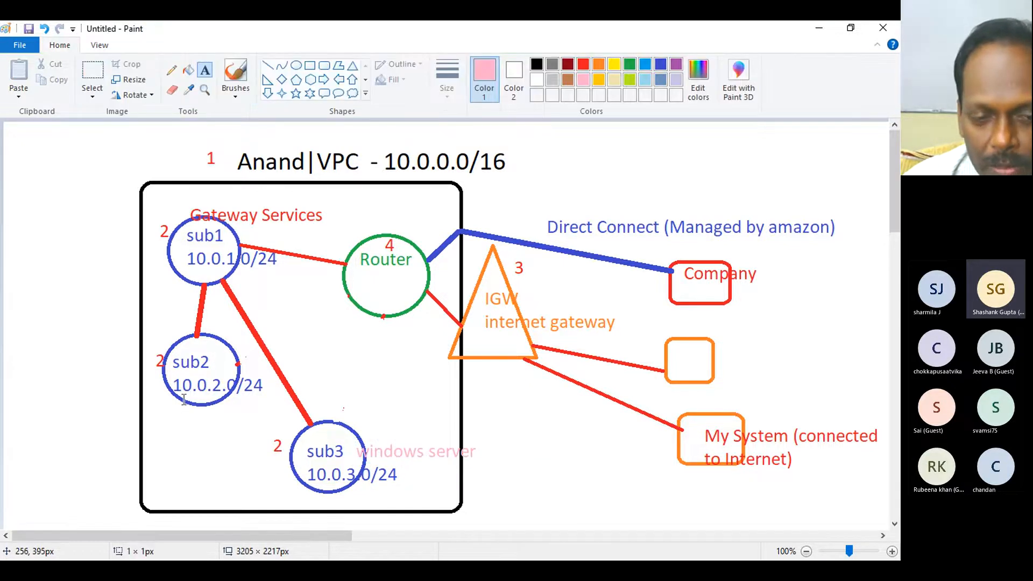
pyautogui.click(183, 398)
pyautogui.write('linux Server')
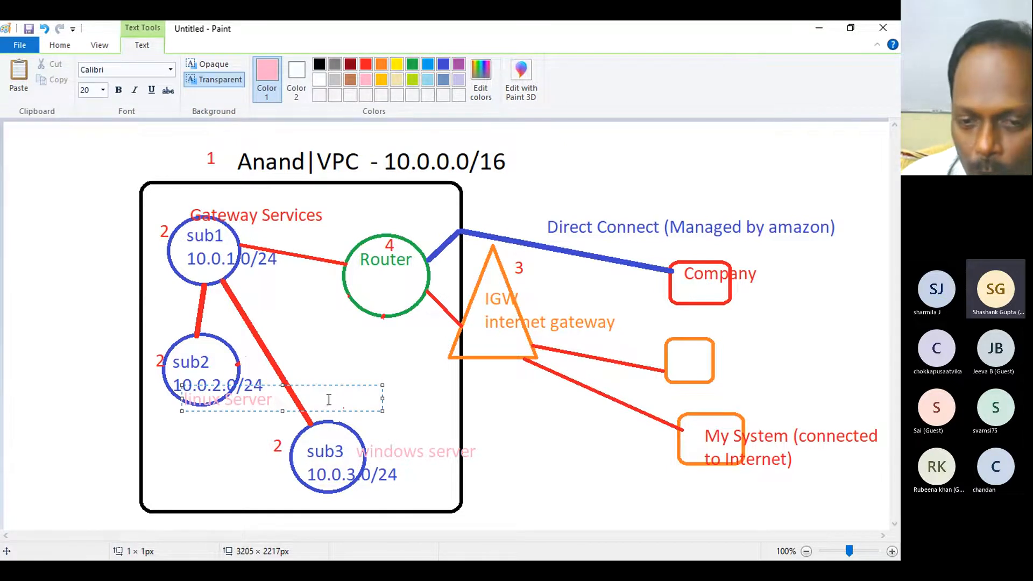
pyautogui.click(428, 441)
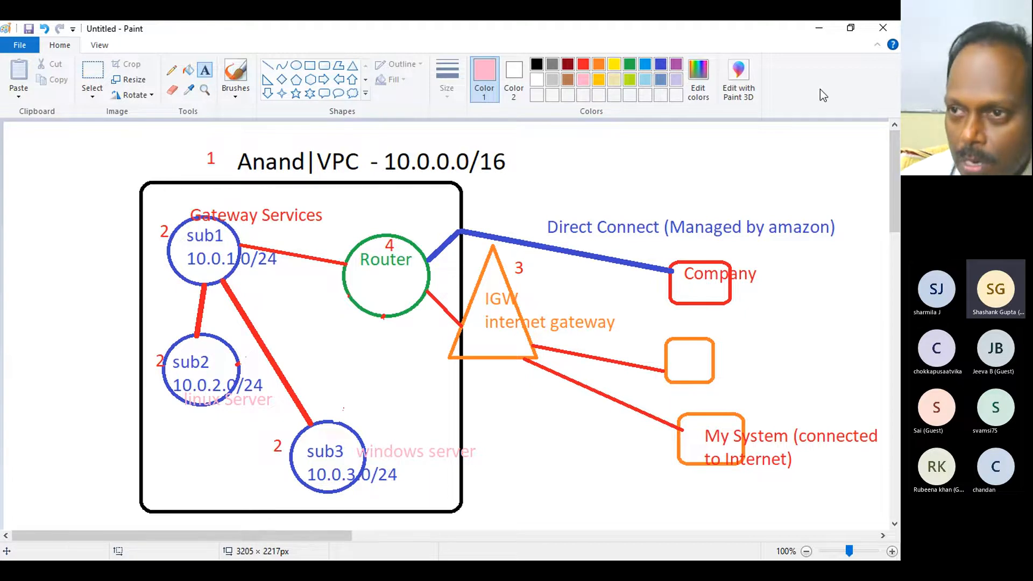
# - Minimize Paint and expand the remote desktop session to full screen
pyautogui.click(819, 27)
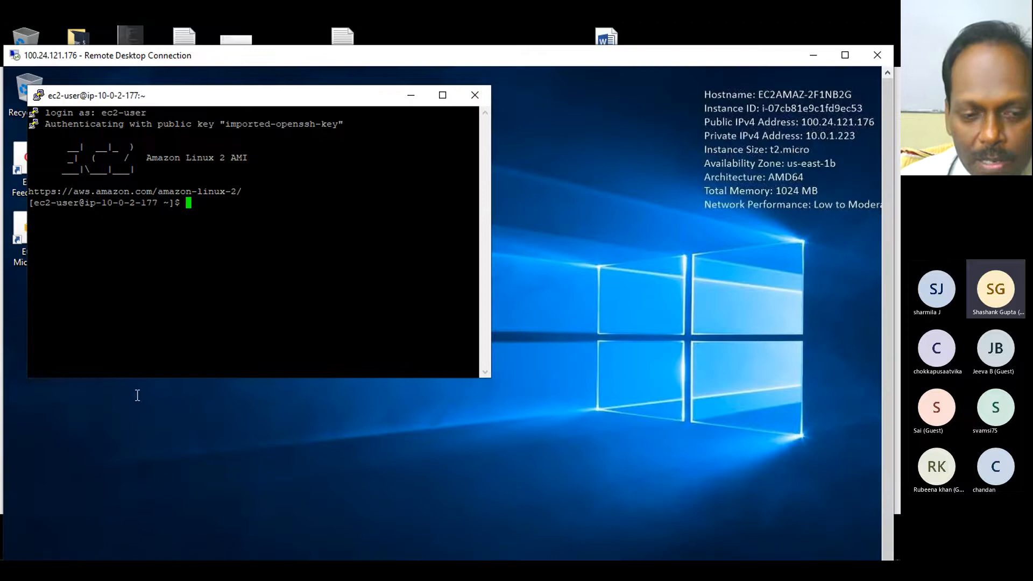
pyautogui.click(583, 371)
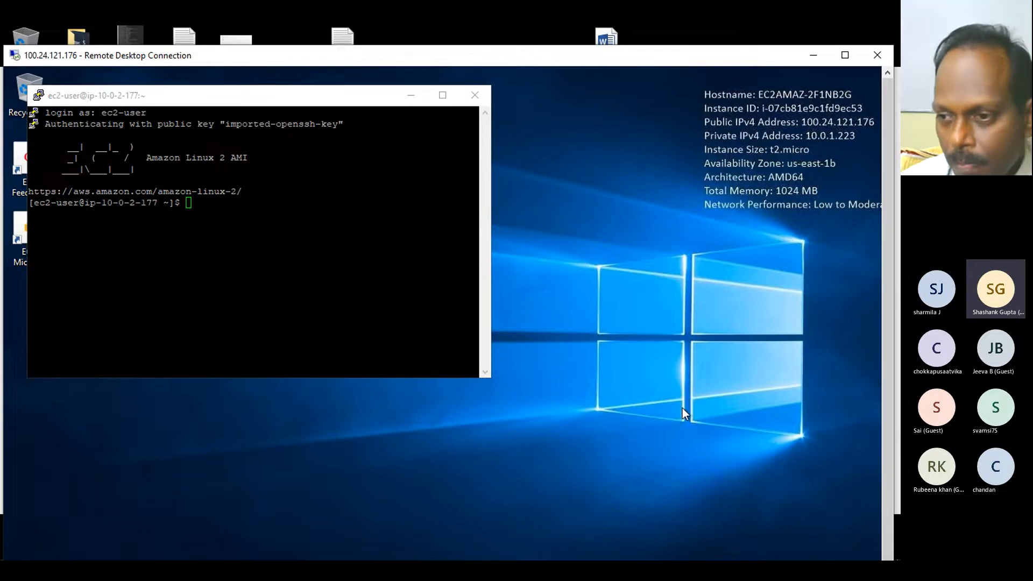
pyautogui.scroll(-1, 891, 295)
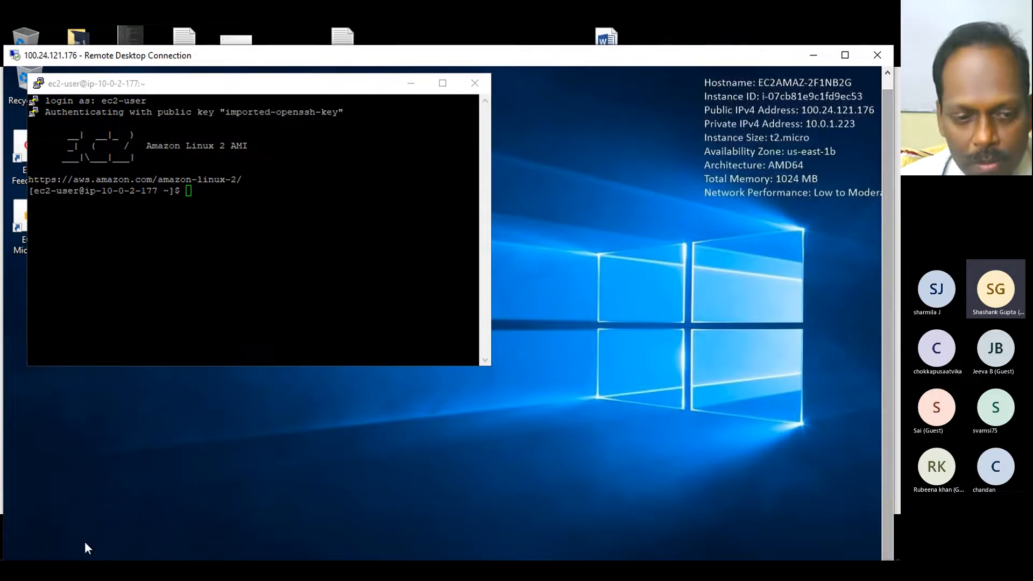
pyautogui.click(16, 546)
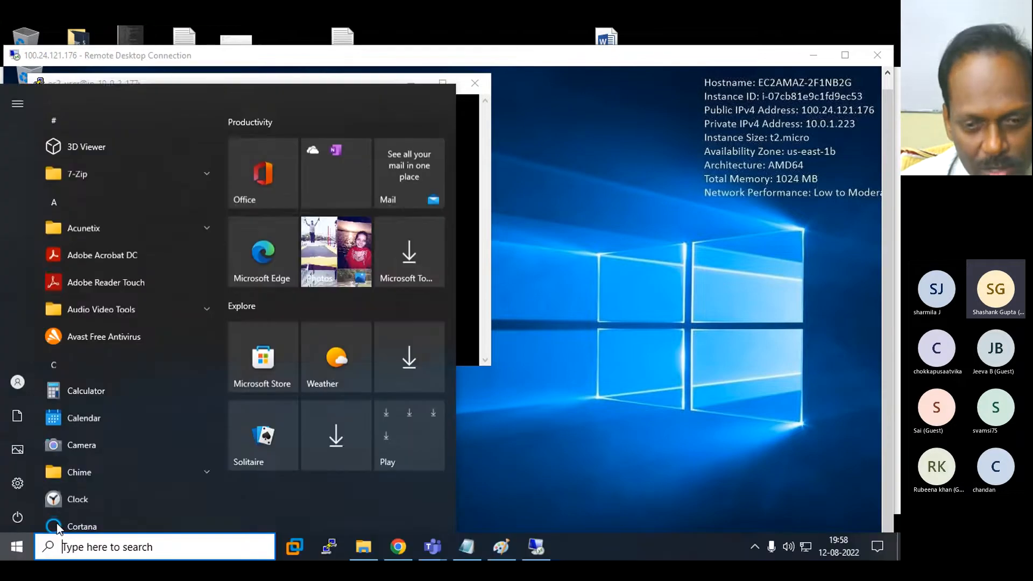
pyautogui.click(565, 449)
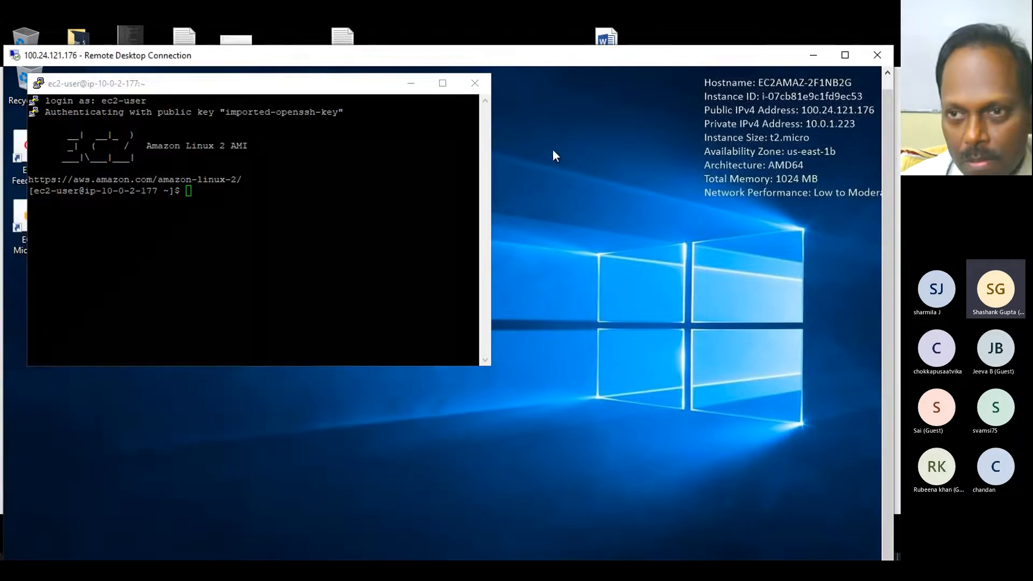
pyautogui.click(845, 56)
# - Search for "remote" on the gateway server and open Remote Desktop Connection
pyautogui.click(24, 548)
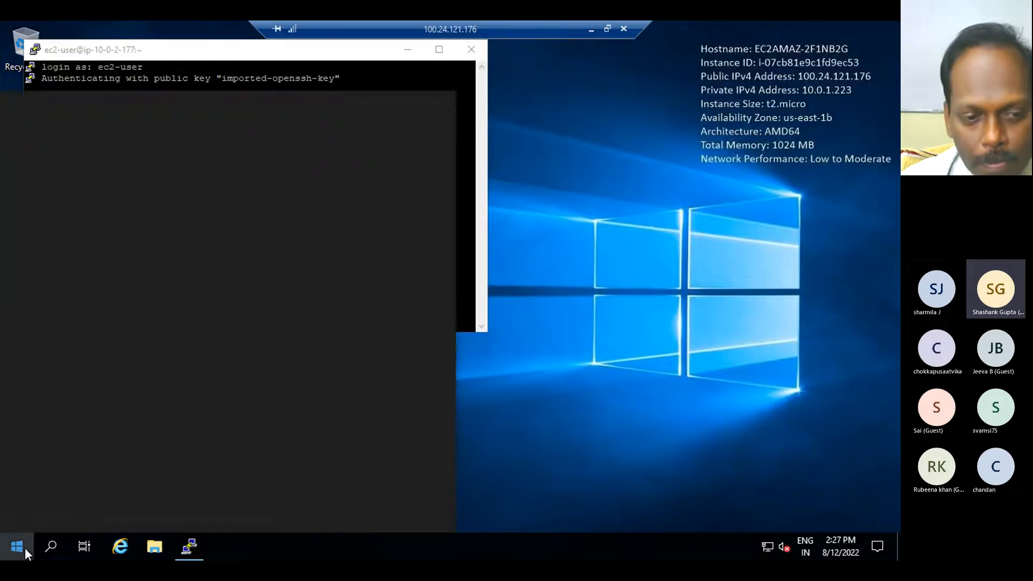
pyautogui.click(56, 550)
pyautogui.write('r')
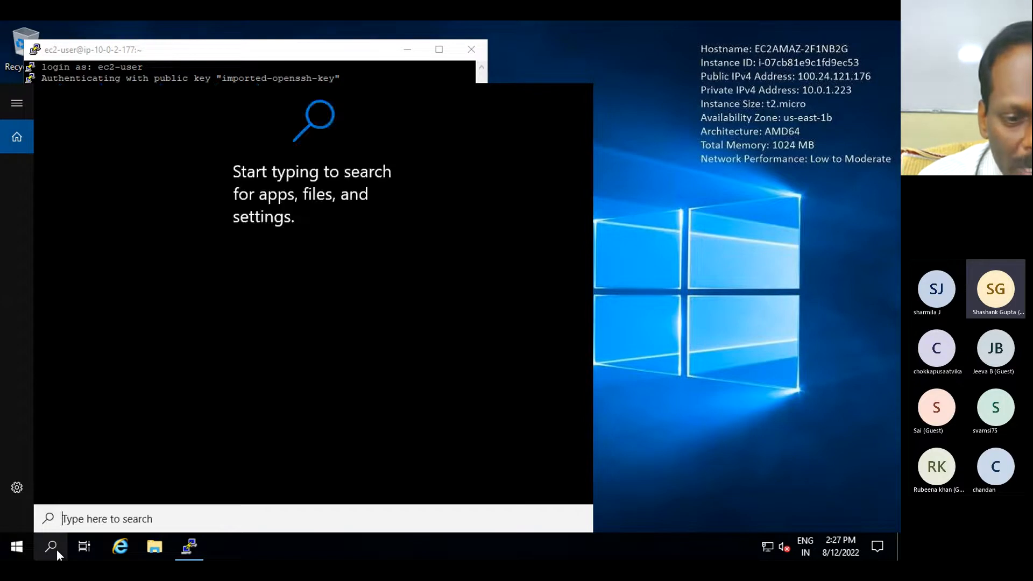
pyautogui.write('emote')
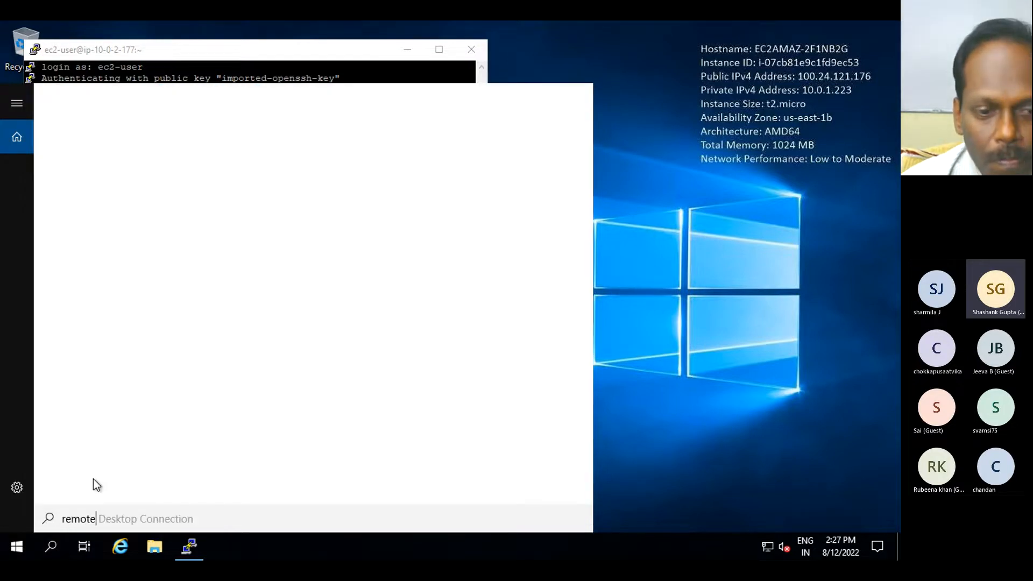
pyautogui.click(114, 158)
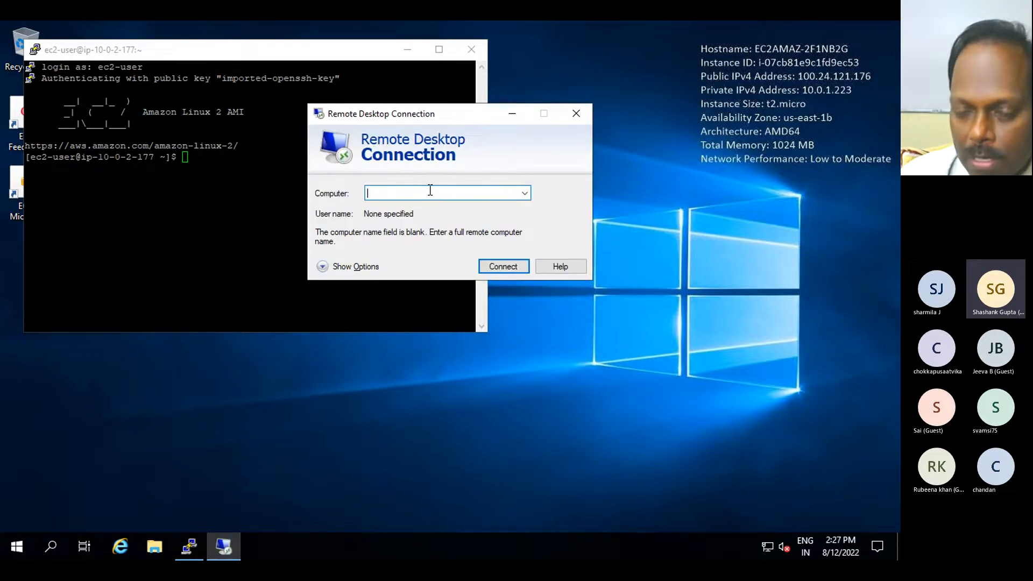
# - Try connecting to computer 10.0, dismiss the error, and extend the computer address to "10.0.3."
pyautogui.write('10.0')
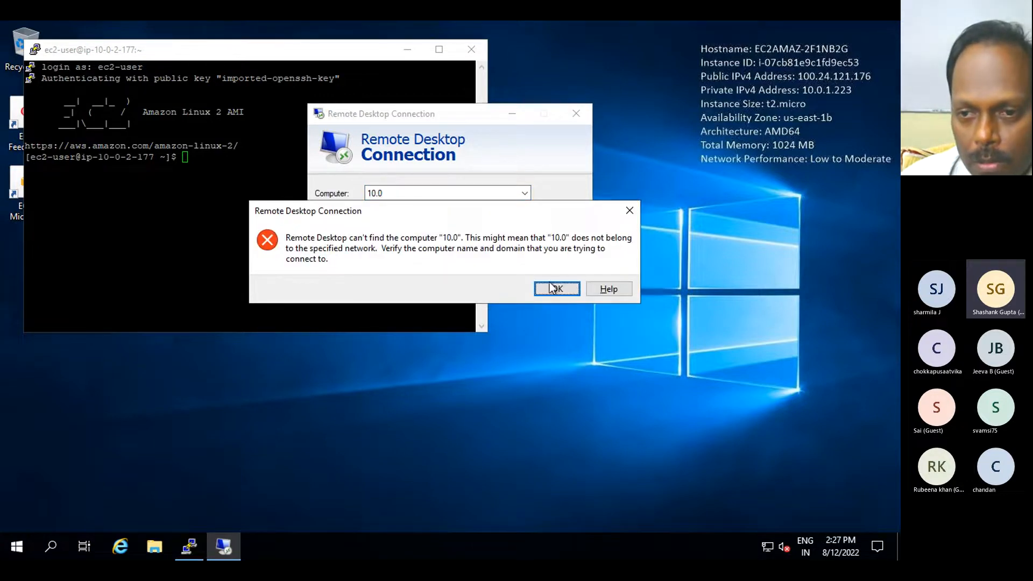
pyautogui.click(557, 289)
pyautogui.click(395, 191)
pyautogui.write('.3.')
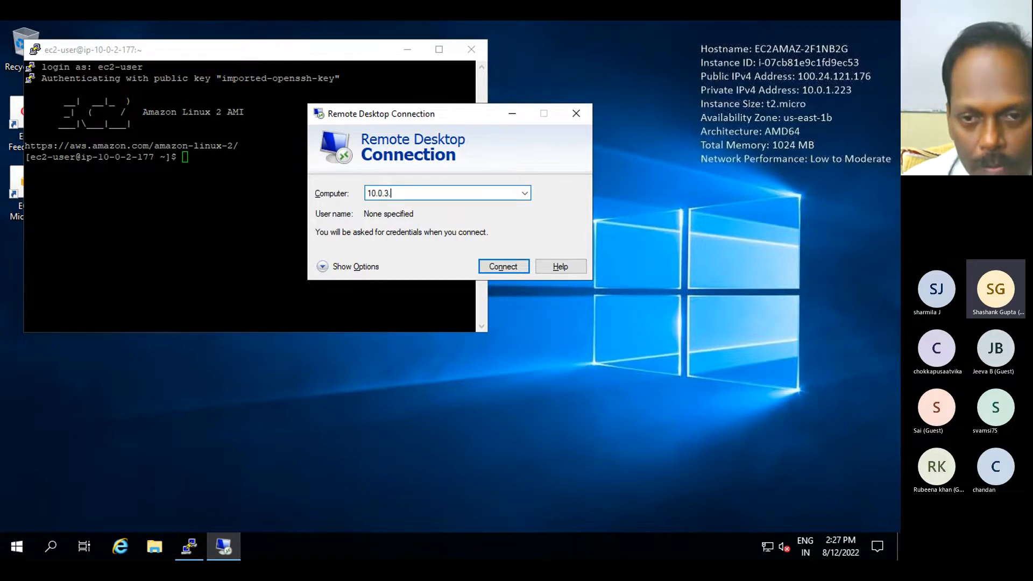
# - Take the remote session out of full screen and look up the subnet3 Windows server's private IP in the Notepad notes
pyautogui.hotkey('alt', 'Tab')
pyautogui.moveTo(440, 20)
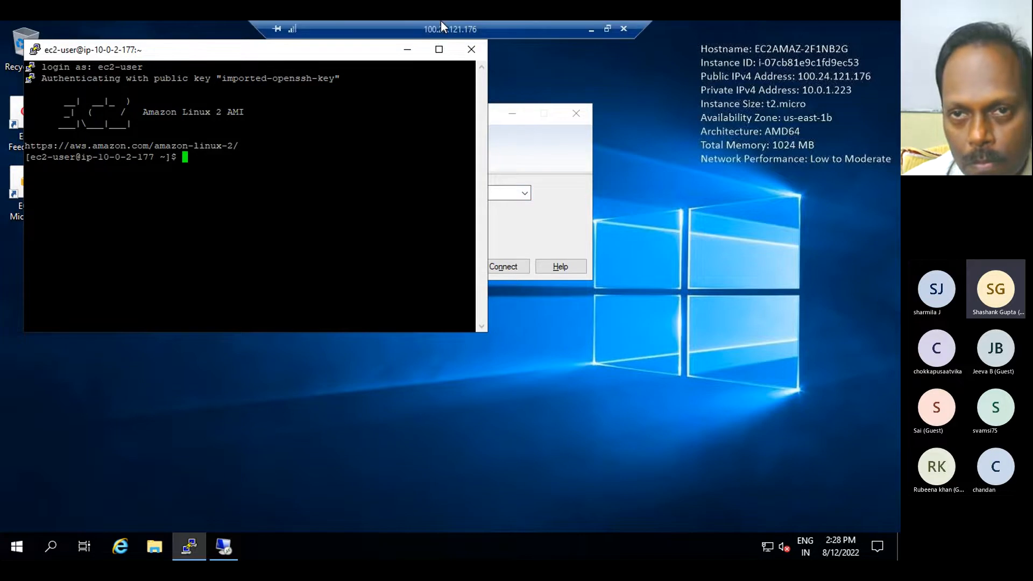
pyautogui.click(607, 28)
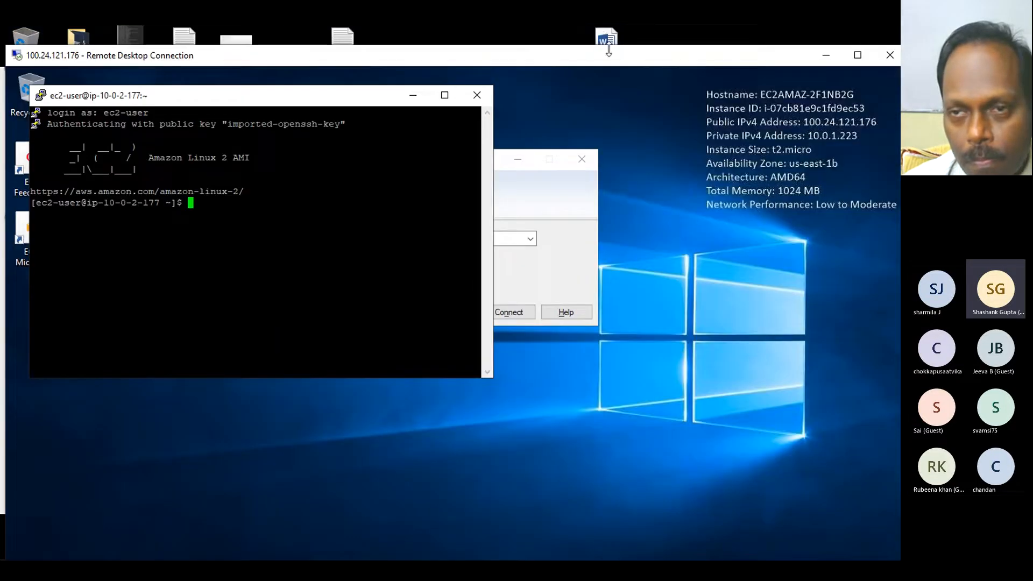
pyautogui.hotkey('alt', 'Tab')
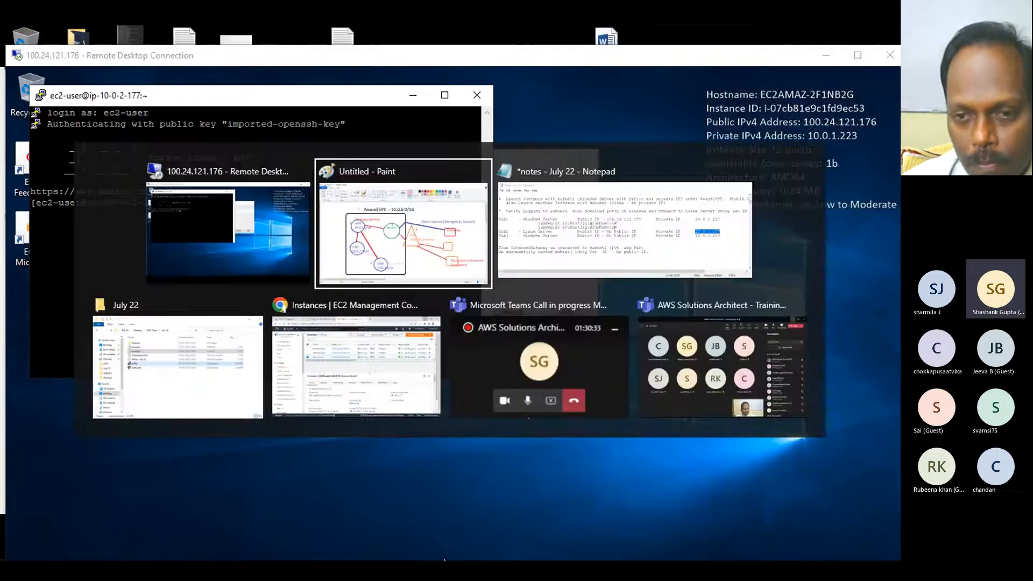
pyautogui.hotkey('alt', 'Tab')
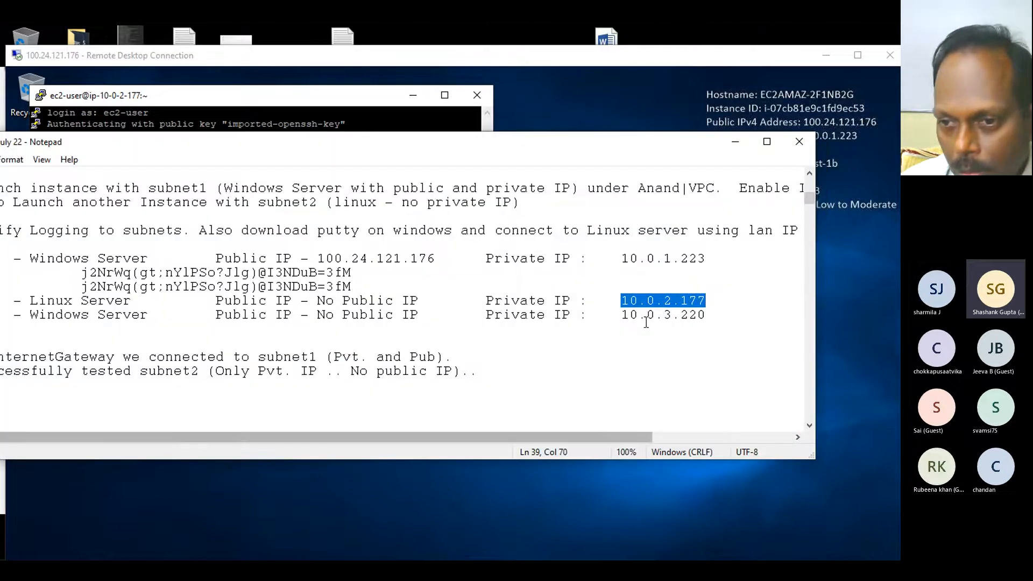
pyautogui.click(754, 109)
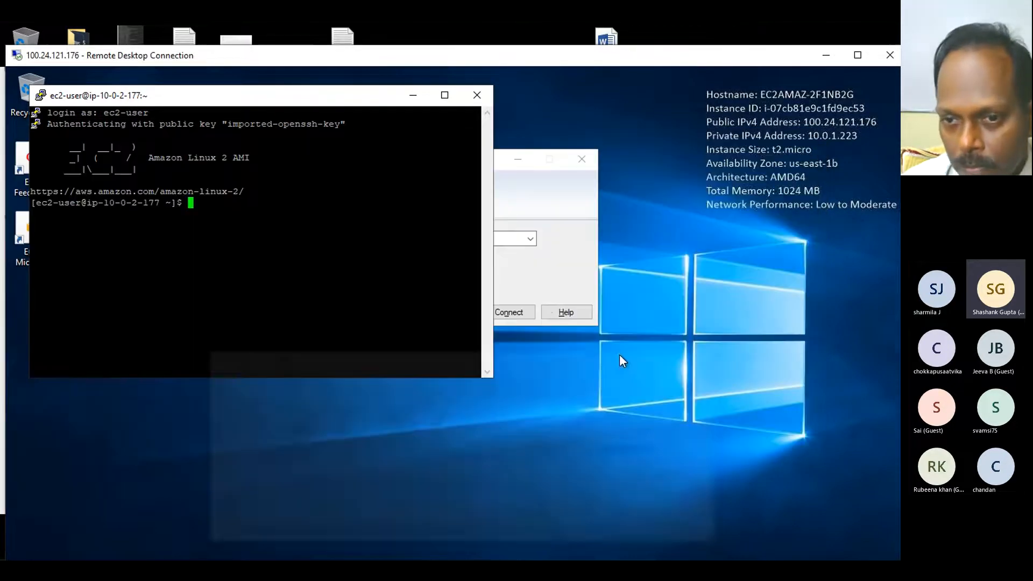
# - Complete the computer address as 10.0.3.220, start the connection and enter Administrator as the user name
pyautogui.click(516, 268)
pyautogui.write('10.0.3.220')
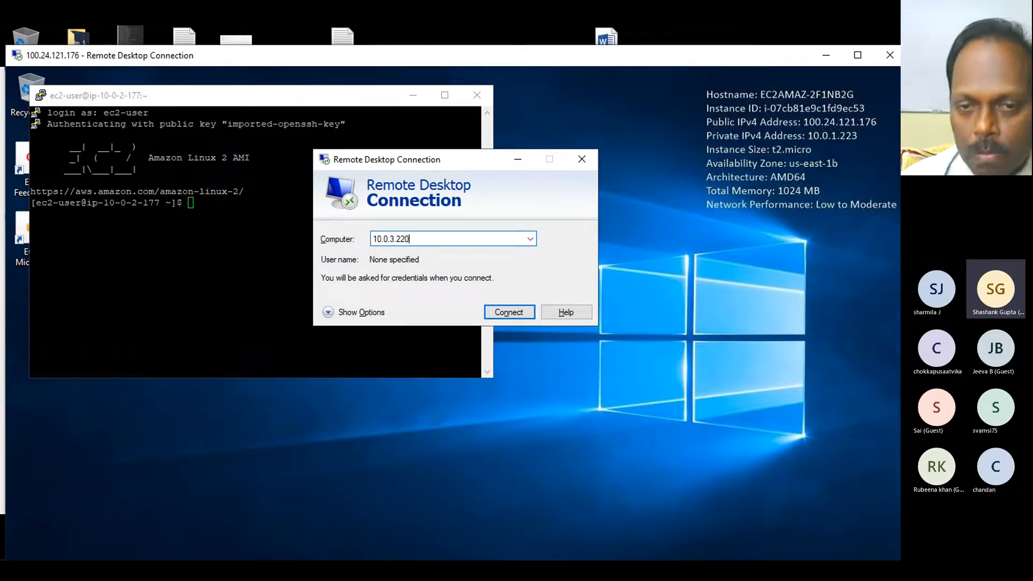
pyautogui.click(510, 315)
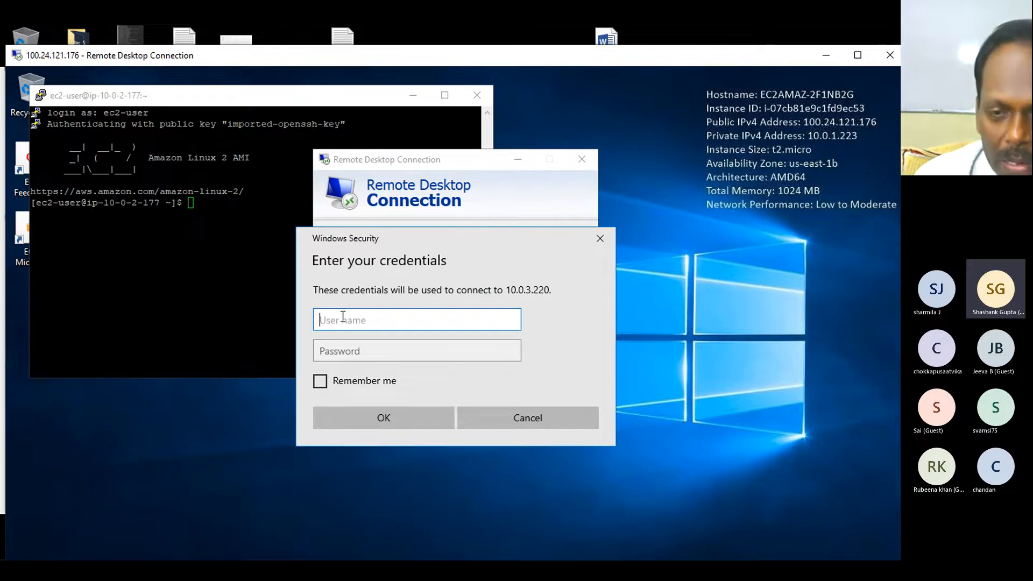
pyautogui.write('Administrator')
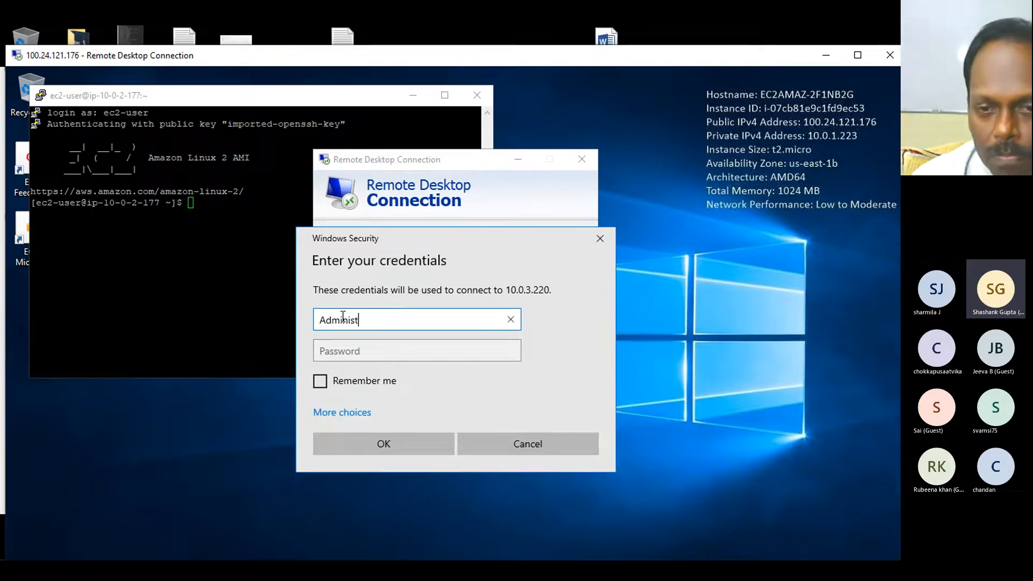
# - Switch to the EC2 console in Chrome and select only the Windows Server Sub3 instance
pyautogui.click(825, 56)
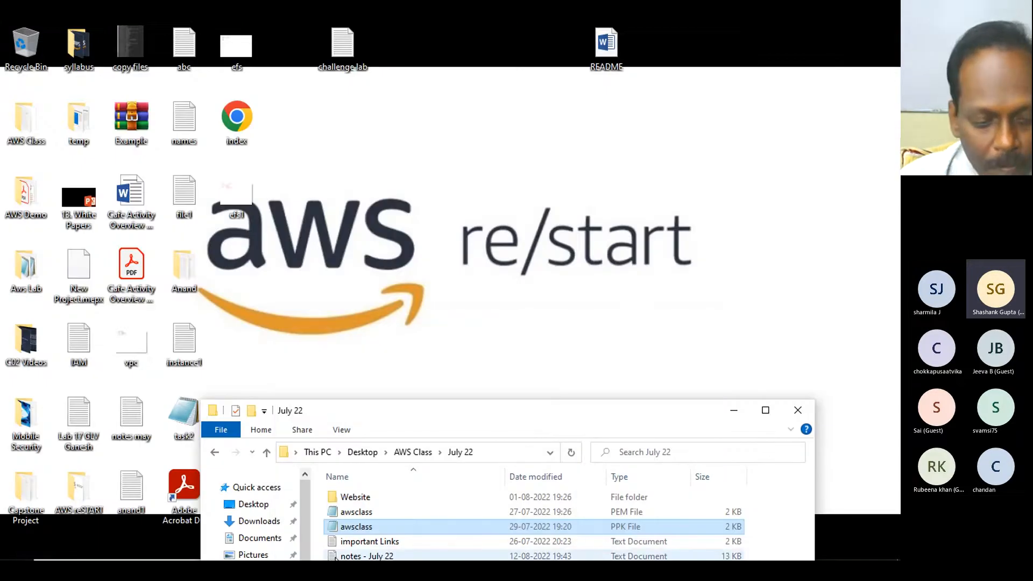
pyautogui.press('super')
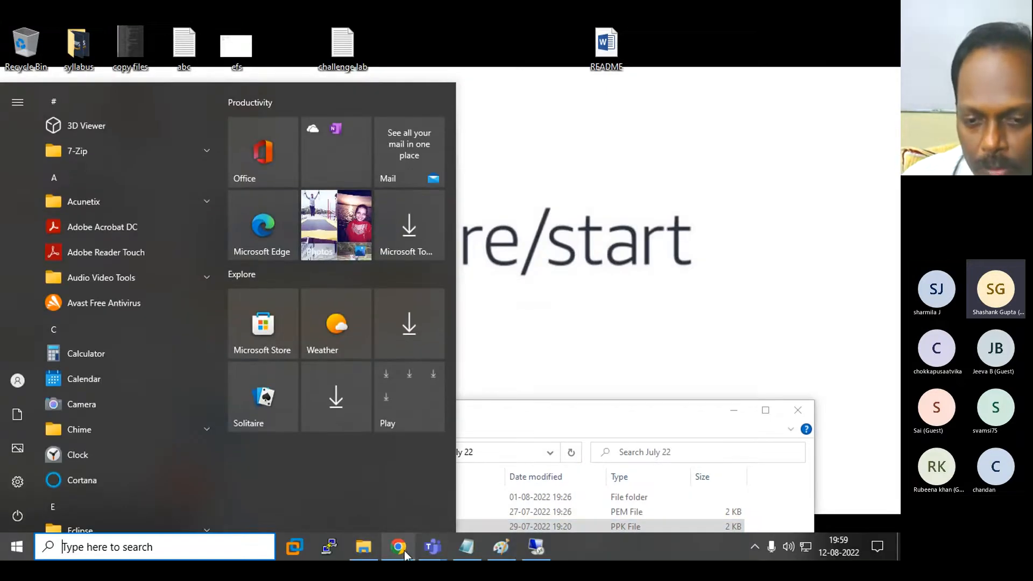
pyautogui.click(399, 549)
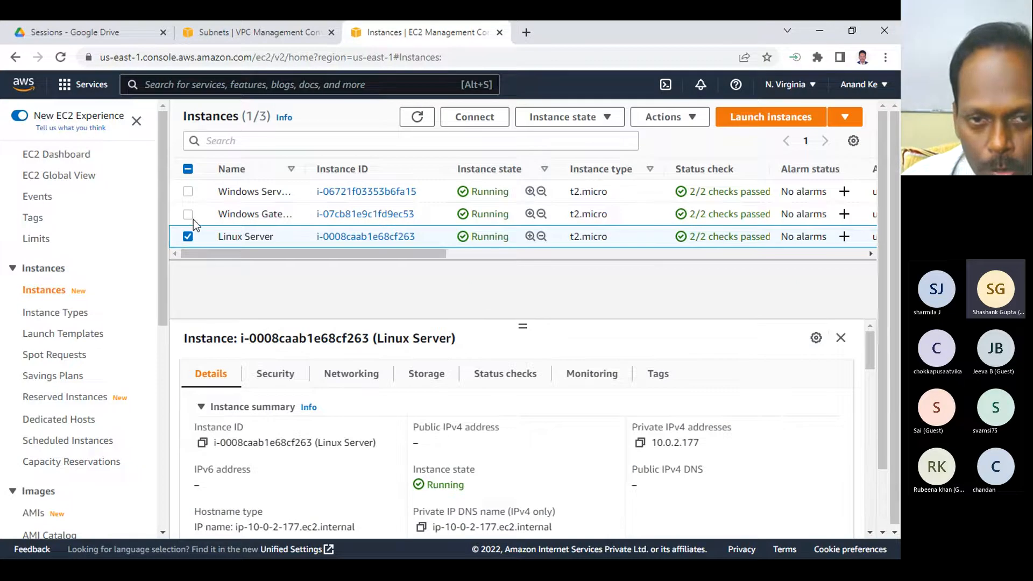
pyautogui.click(188, 192)
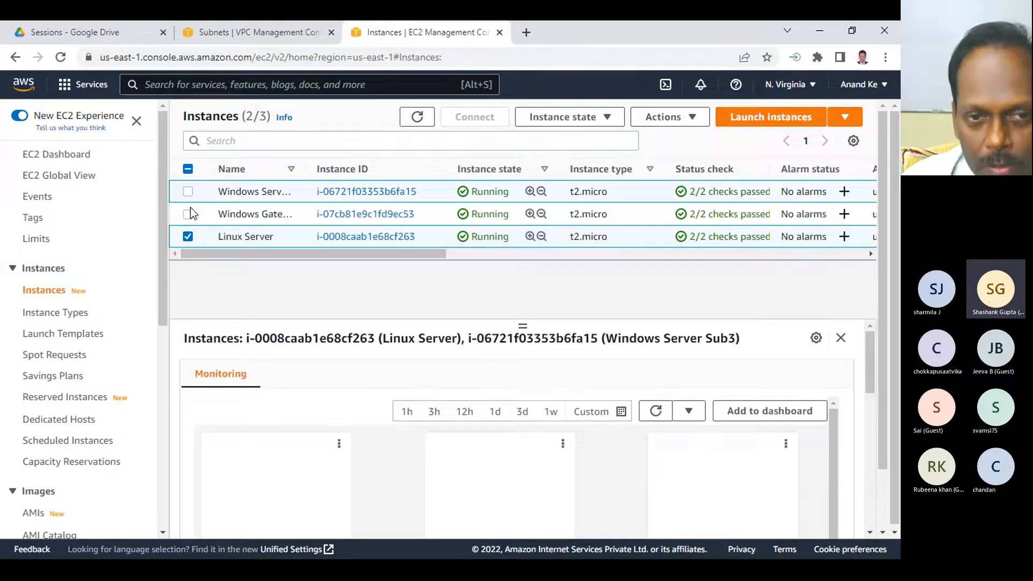
pyautogui.click(187, 237)
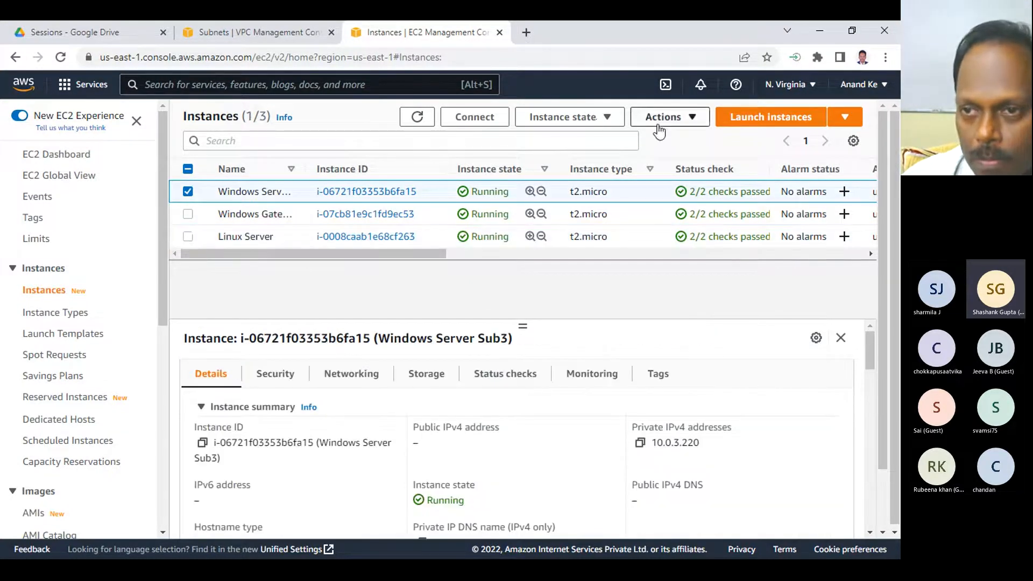
# - Open Get Windows password for the selected instance and decrypt the password with the awsclass.pem key file
pyautogui.click(665, 116)
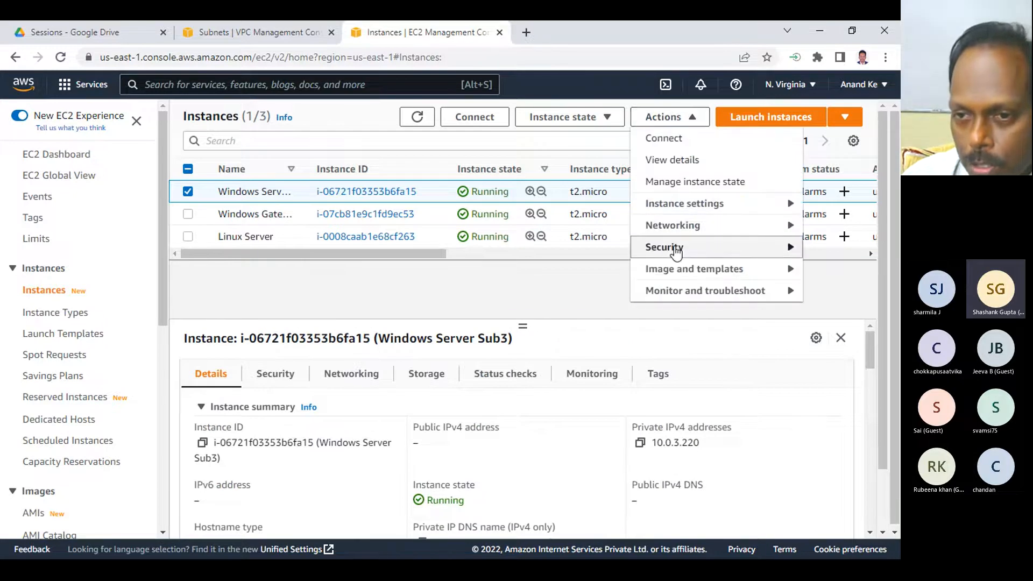
pyautogui.moveTo(676, 248)
pyautogui.click(568, 267)
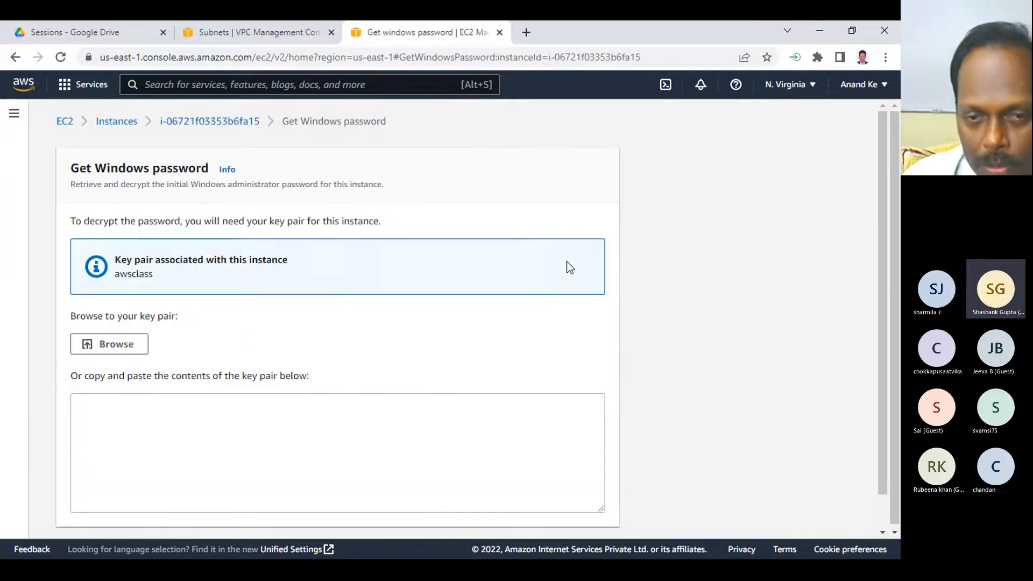
pyautogui.click(122, 347)
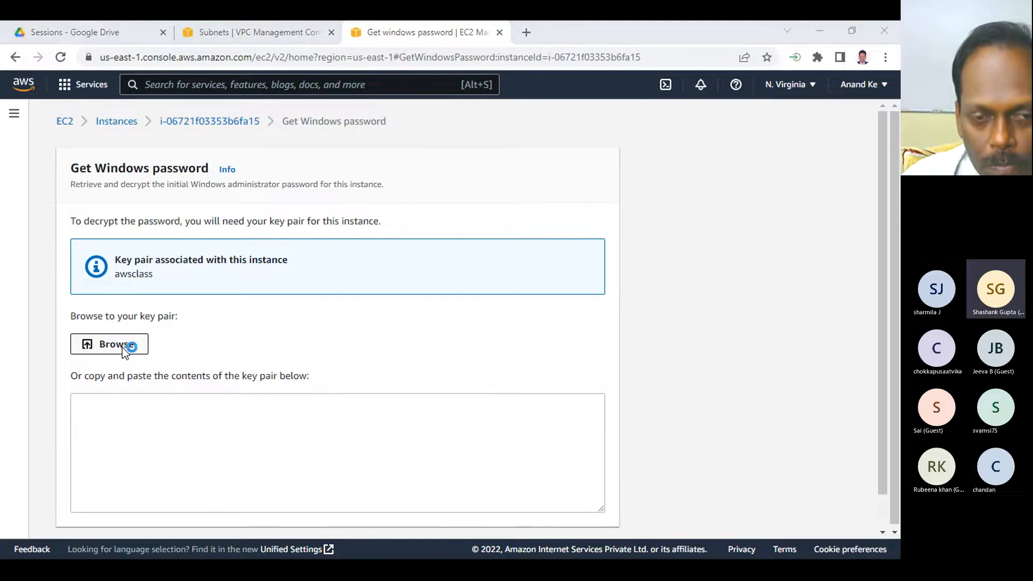
pyautogui.click(168, 139)
pyautogui.doubleClick(169, 139)
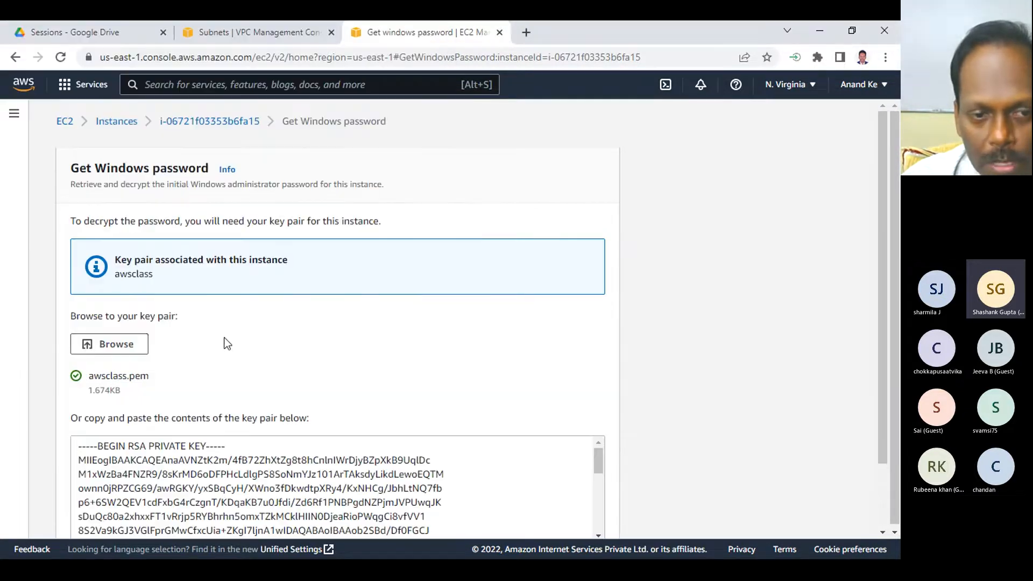
pyautogui.scroll(-2, 265, 371)
pyautogui.click(538, 516)
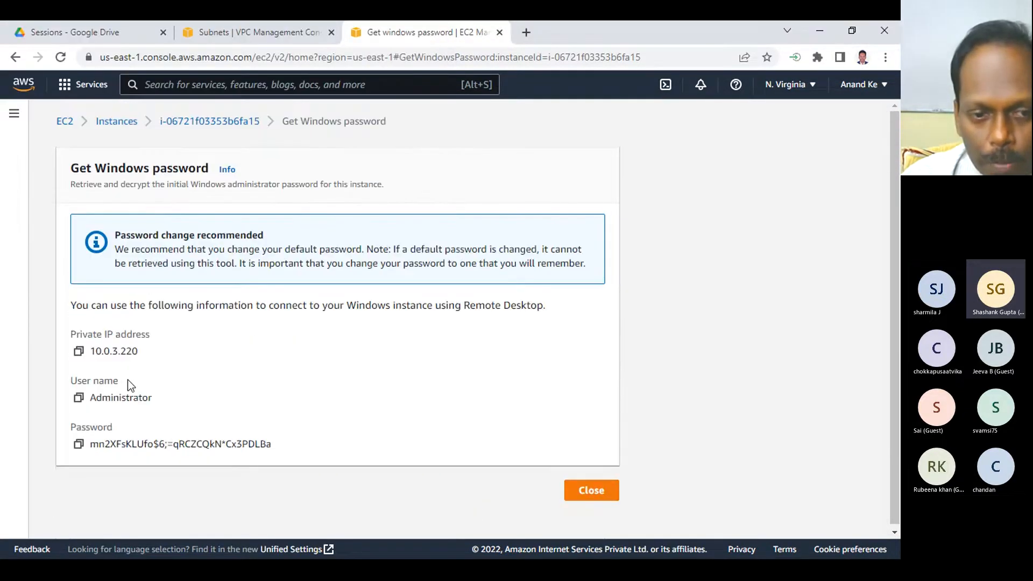
# - Copy the decrypted administrator password and paste it in the Notepad notes beneath the subnet3 Windows Server line
pyautogui.click(79, 444)
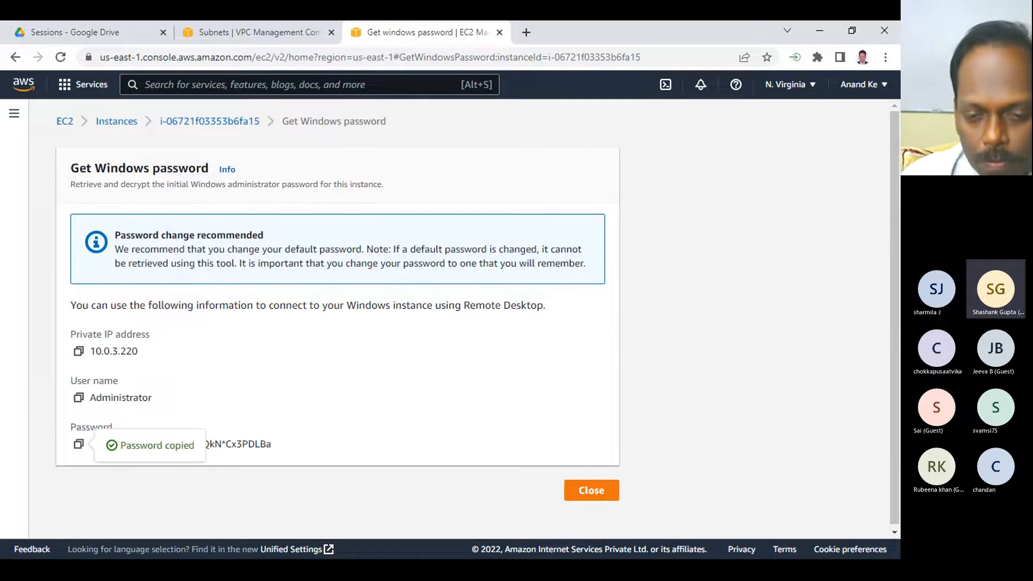
pyautogui.press('super')
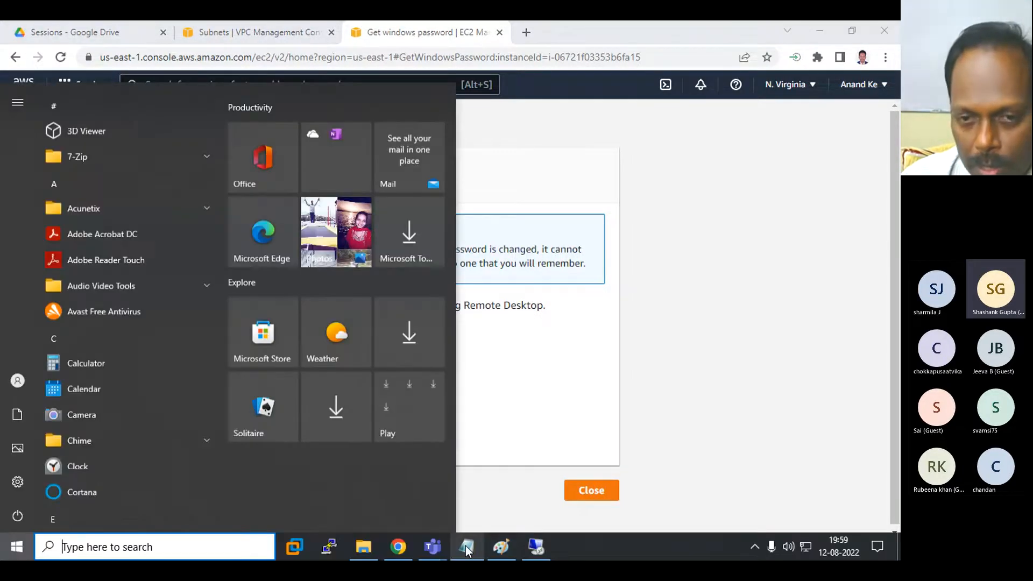
pyautogui.click(467, 546)
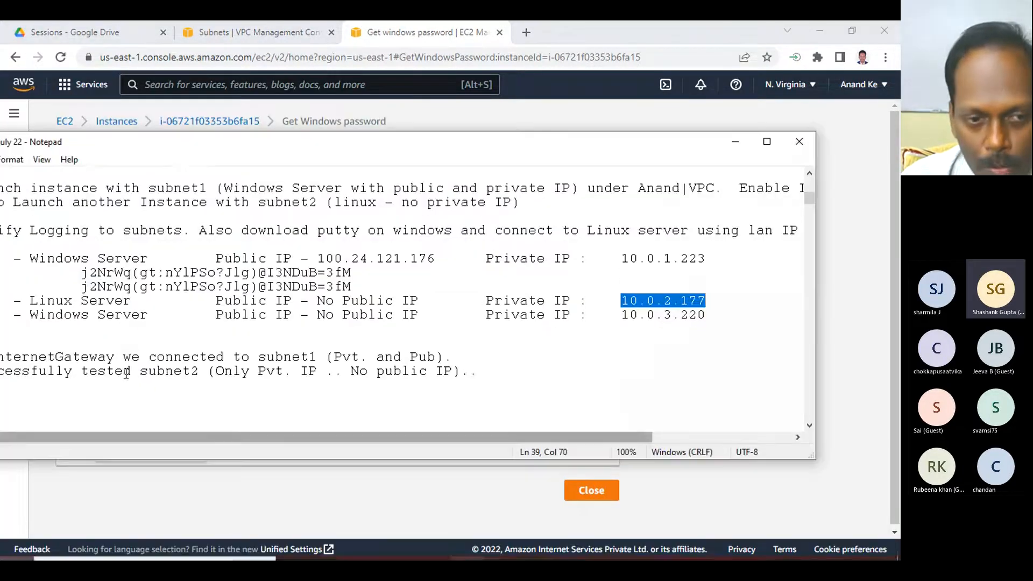
pyautogui.click(99, 337)
pyautogui.click(72, 328)
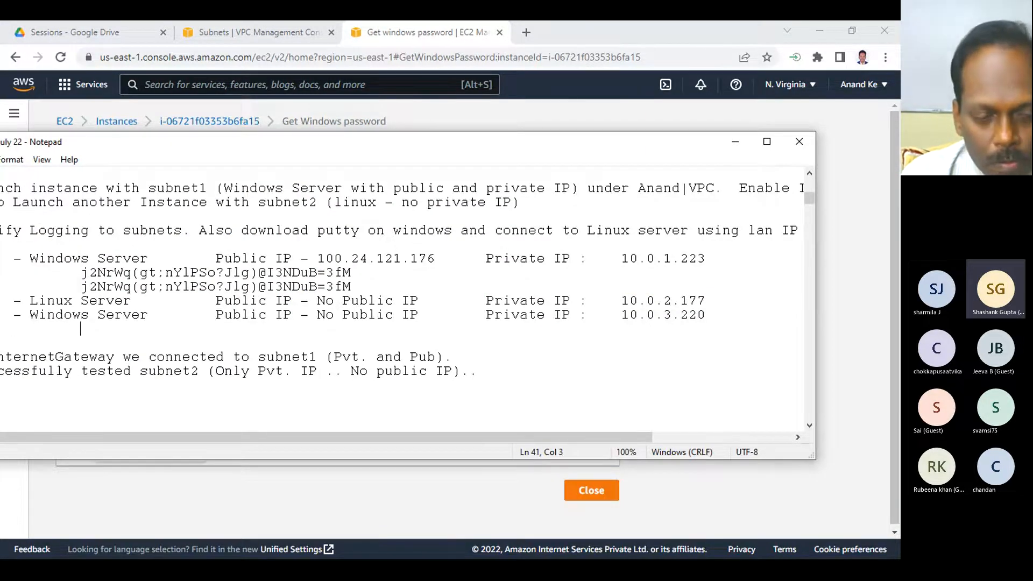
pyautogui.hotkey('ctrl', 'v')
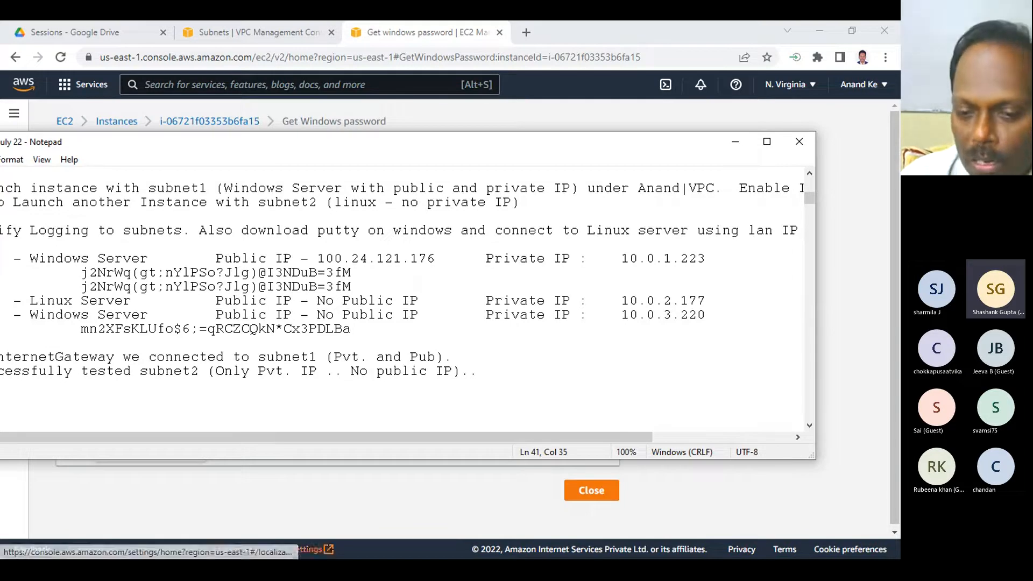
# - Return to the remote desktop session, paste the administrator password and connect to 10.0.3.220 despite the certificate warning
pyautogui.press('super')
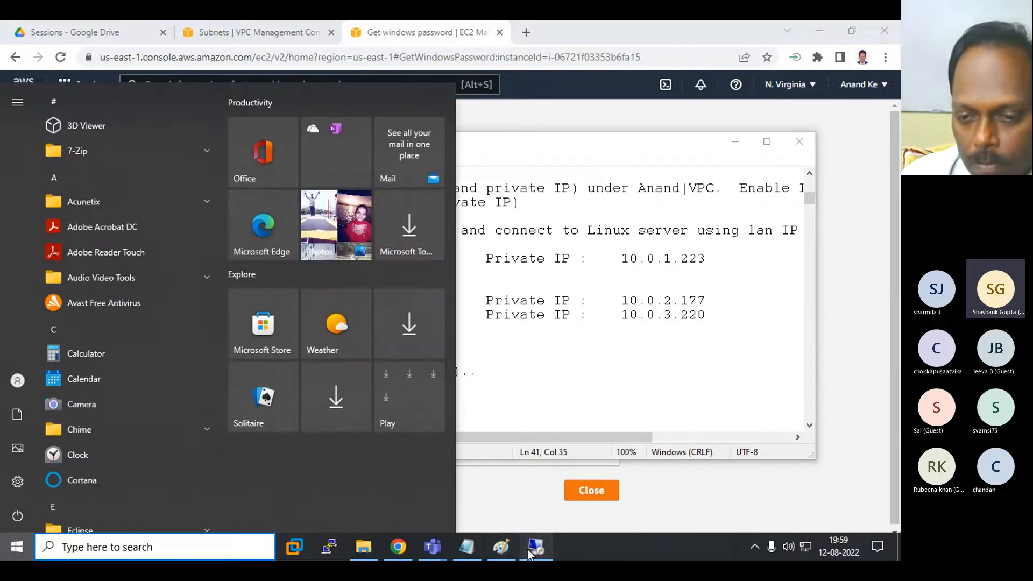
pyautogui.click(530, 548)
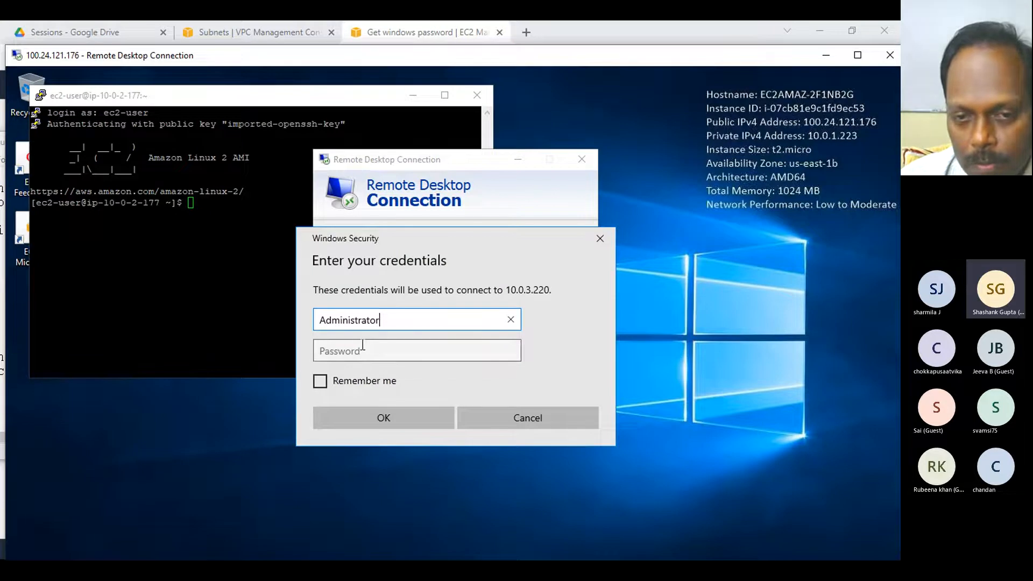
pyautogui.click(362, 347)
pyautogui.hotkey('ctrl', 'v')
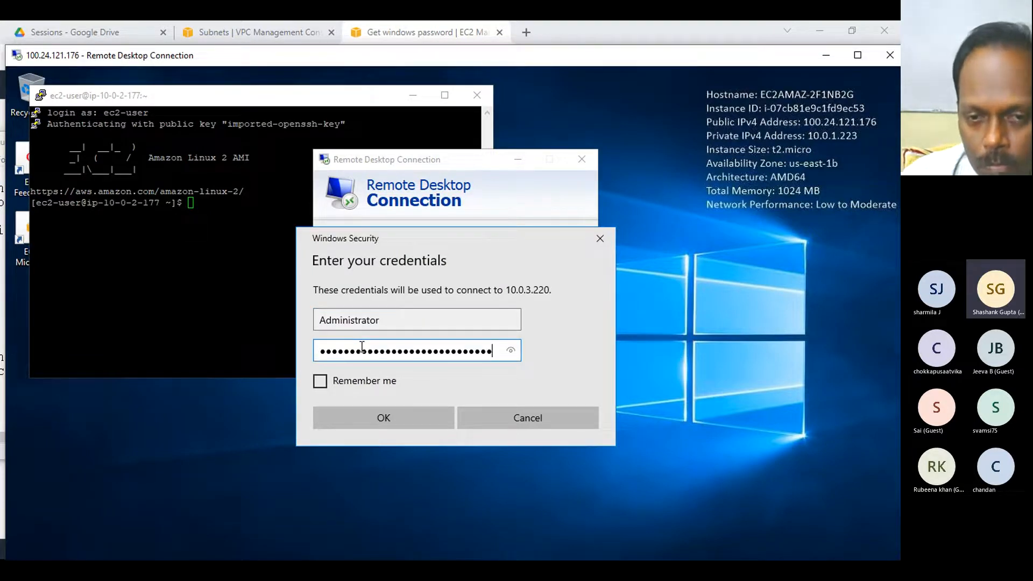
pyautogui.click(393, 424)
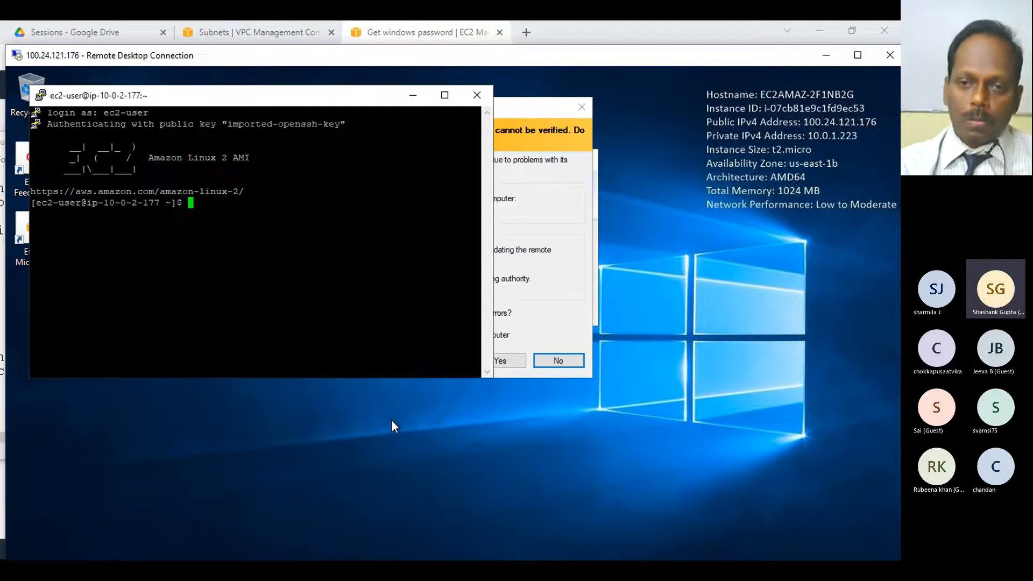
pyautogui.click(542, 236)
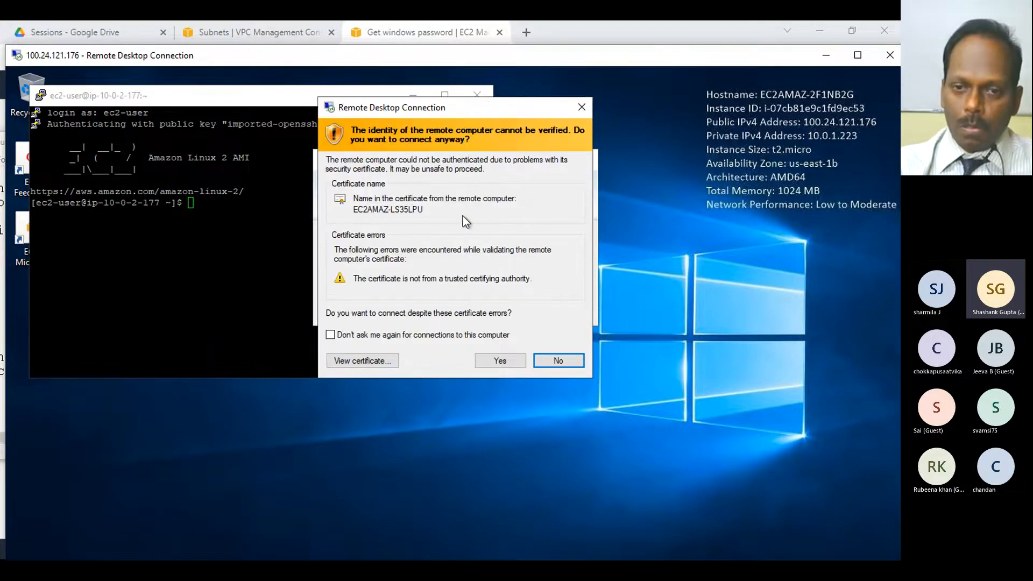
pyautogui.click(500, 361)
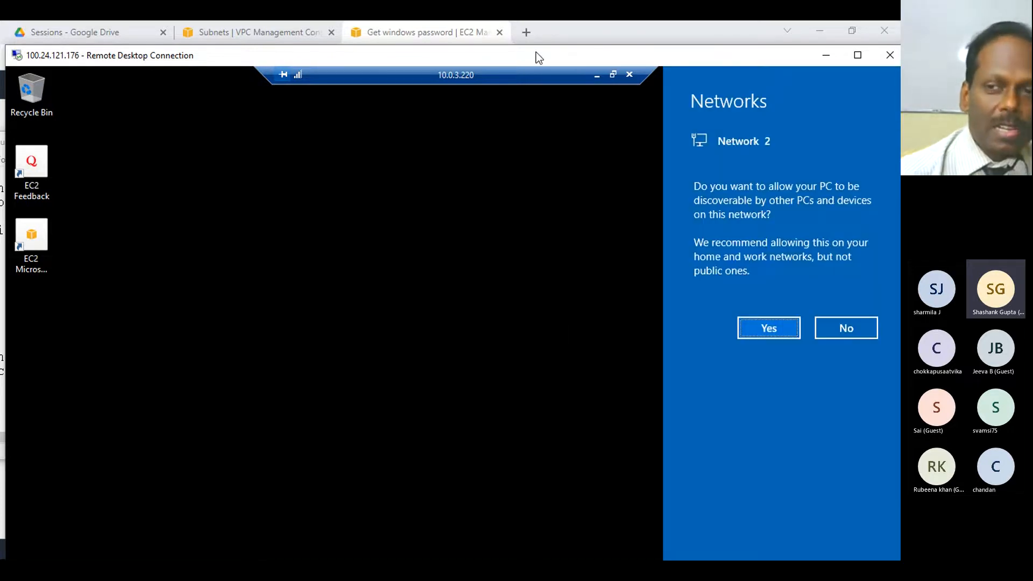
# - Allow network discovery on the 10.0.3.220 server and show its session in a window beside the PuTTY session
pyautogui.click(775, 326)
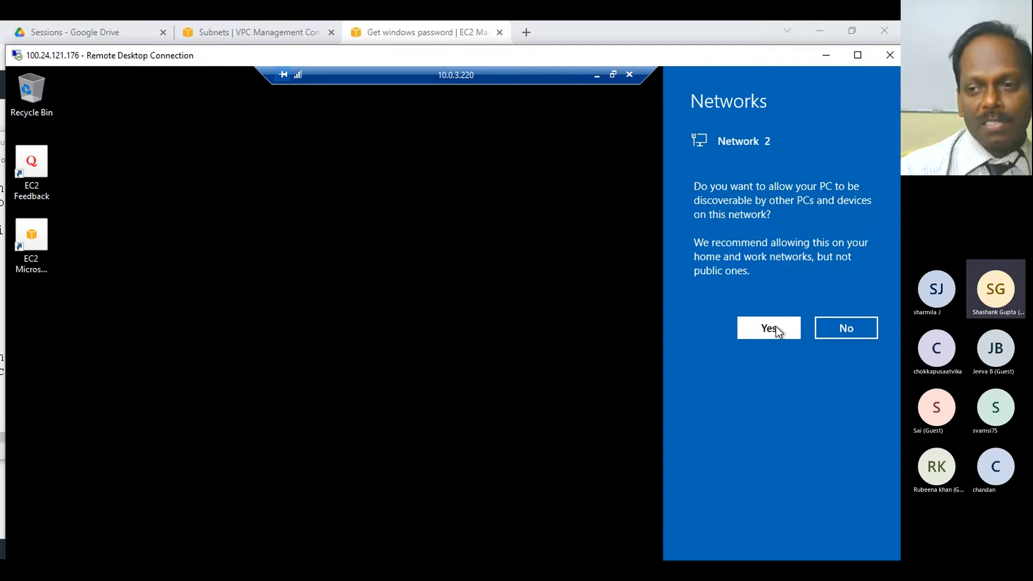
pyautogui.click(857, 54)
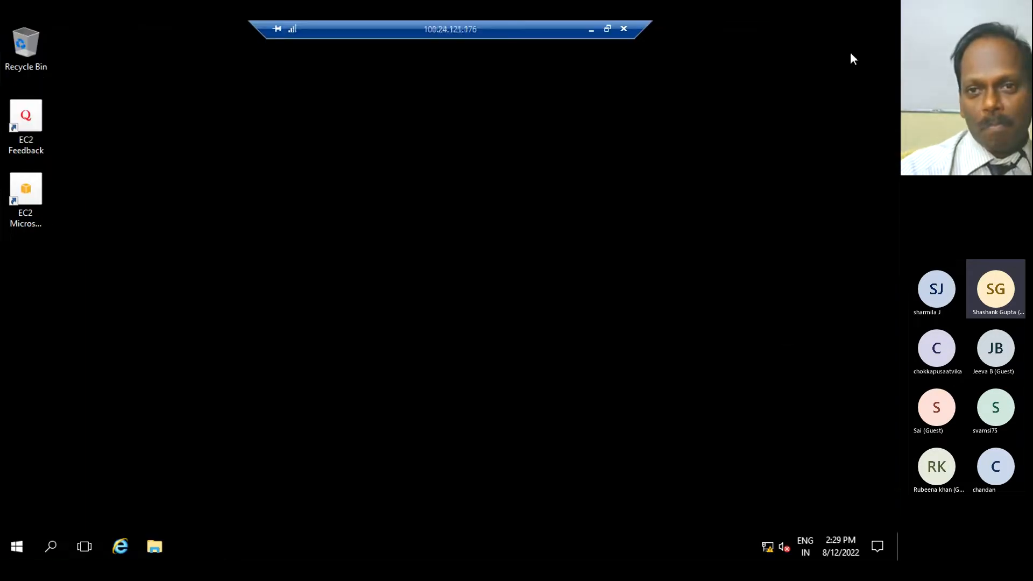
pyautogui.click(603, 29)
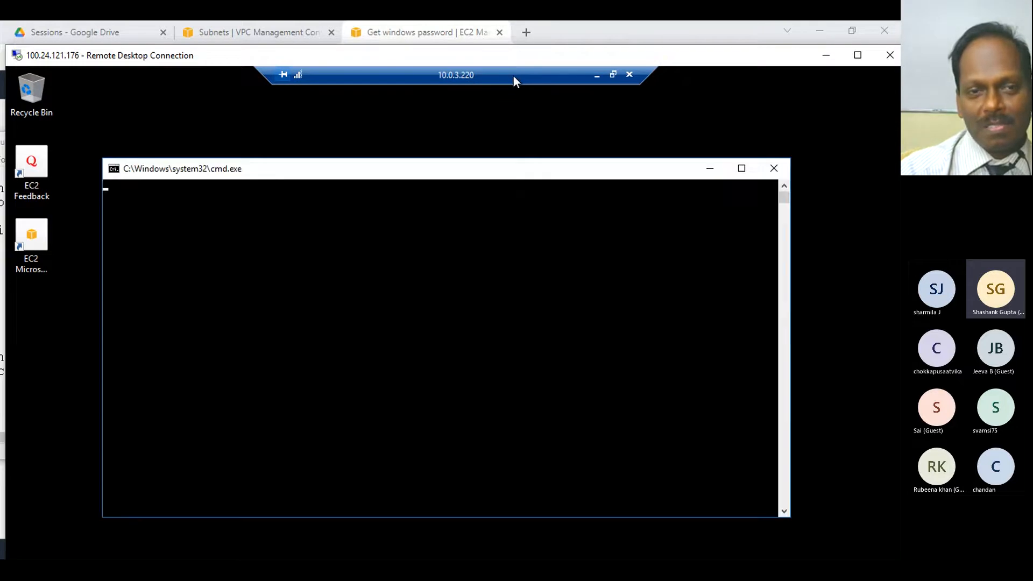
pyautogui.click(614, 76)
pyautogui.moveTo(441, 77); pyautogui.dragTo(721, 144)
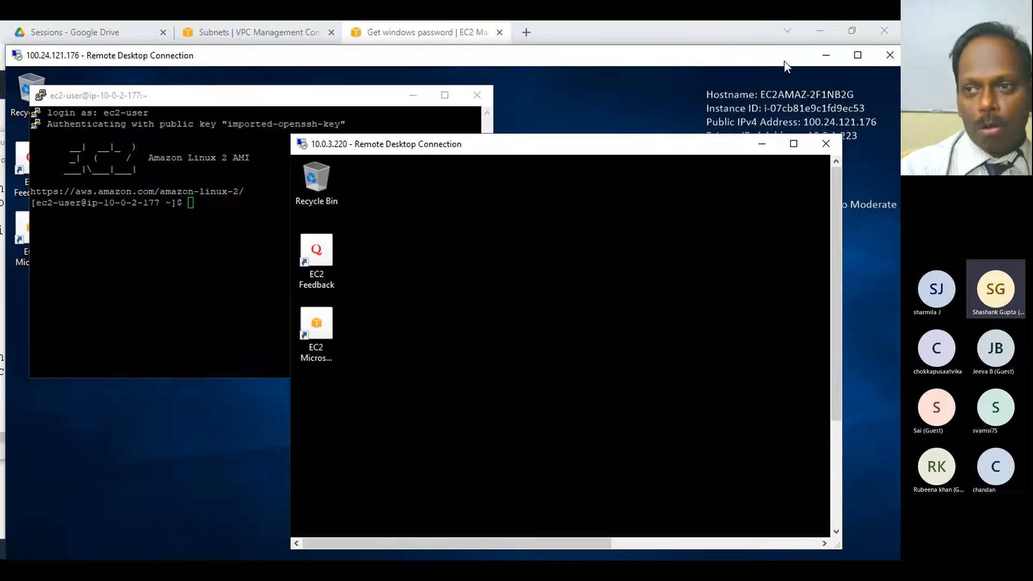
# - Enlarge the 10.0.3.220 session window slightly and arrange both remote desktop windows so the PuTTY session and gateway details stay visible
pyautogui.click(858, 55)
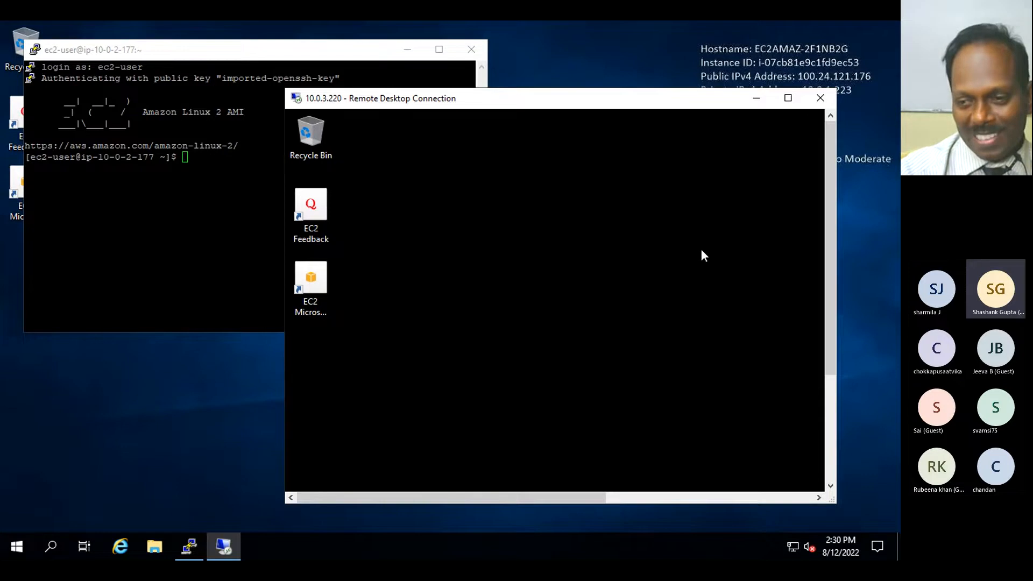
pyautogui.click(799, 500)
pyautogui.click(799, 500)
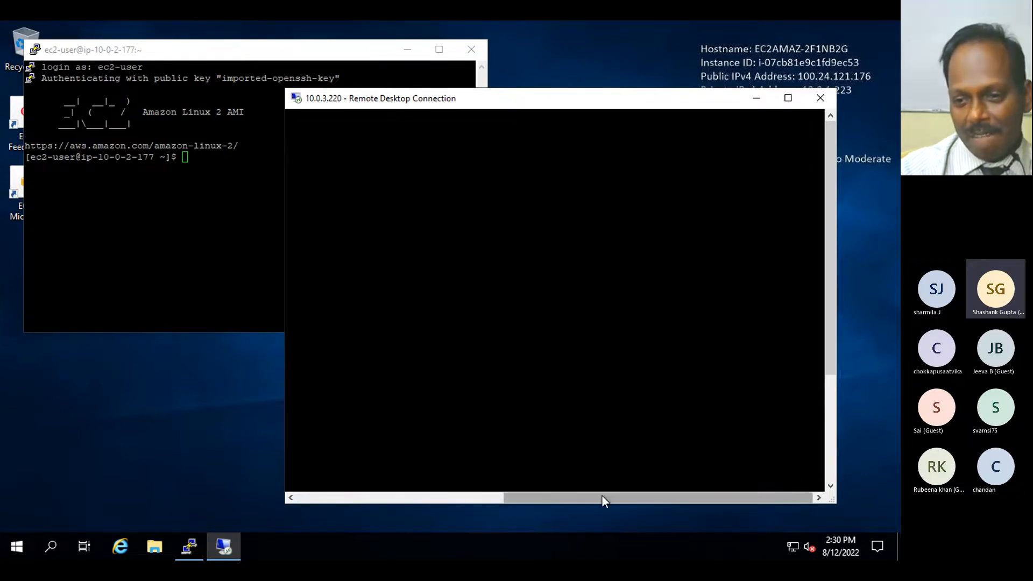
pyautogui.moveTo(602, 500); pyautogui.dragTo(397, 486)
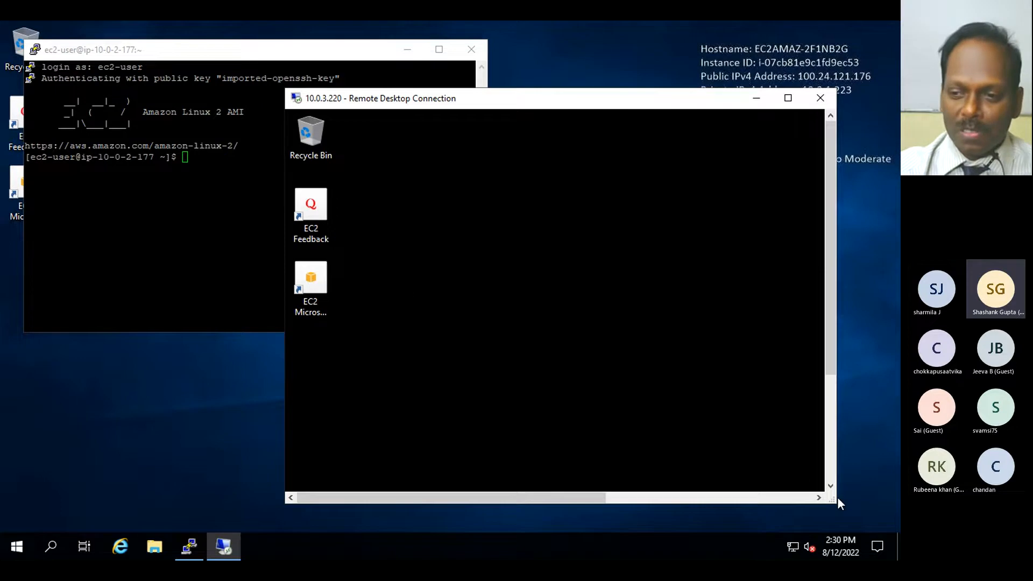
pyautogui.moveTo(833, 504); pyautogui.dragTo(868, 534)
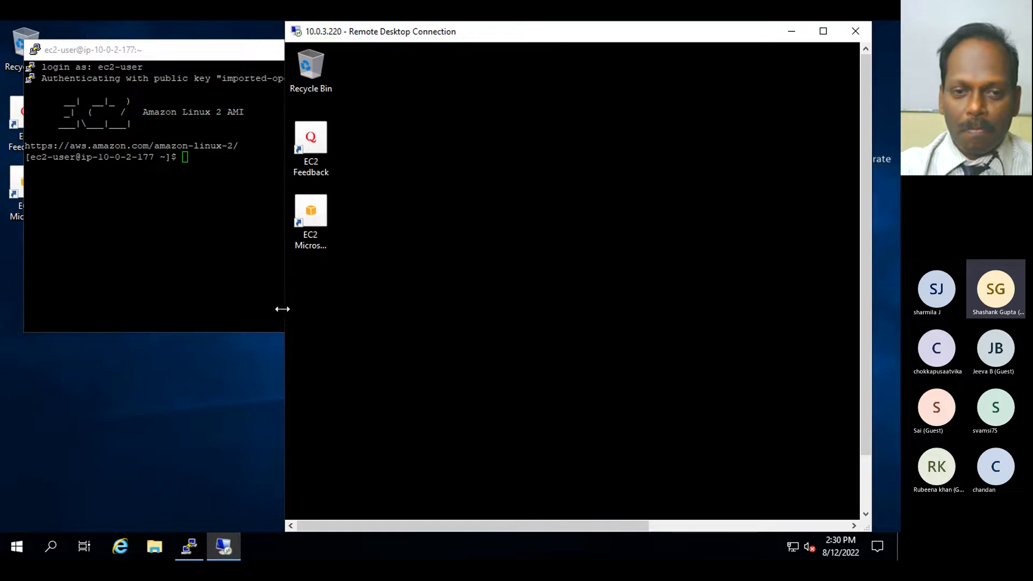
pyautogui.moveTo(632, 525); pyautogui.dragTo(379, 508)
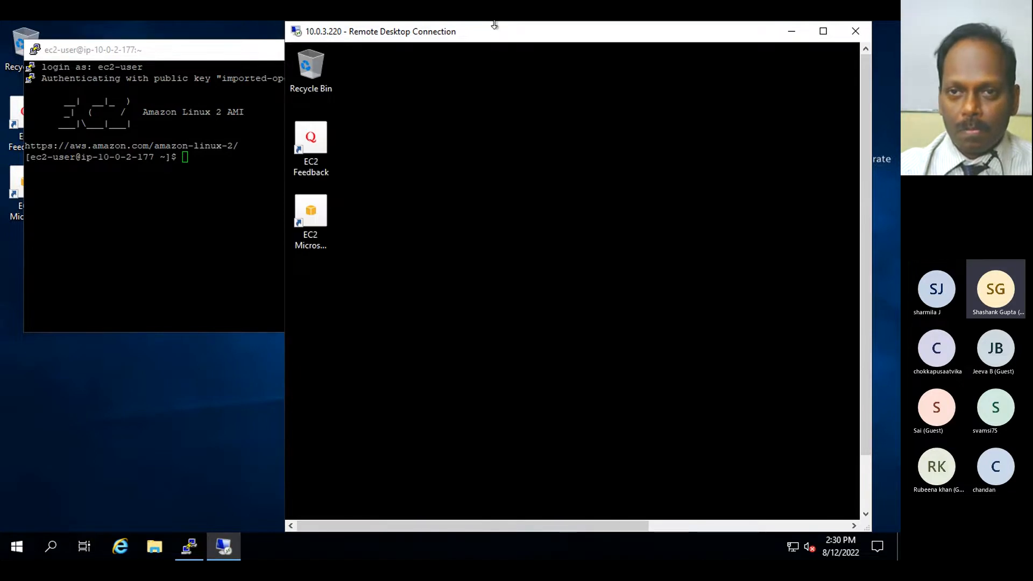
pyautogui.moveTo(491, 29)
pyautogui.moveTo(681, 22); pyautogui.dragTo(557, 167)
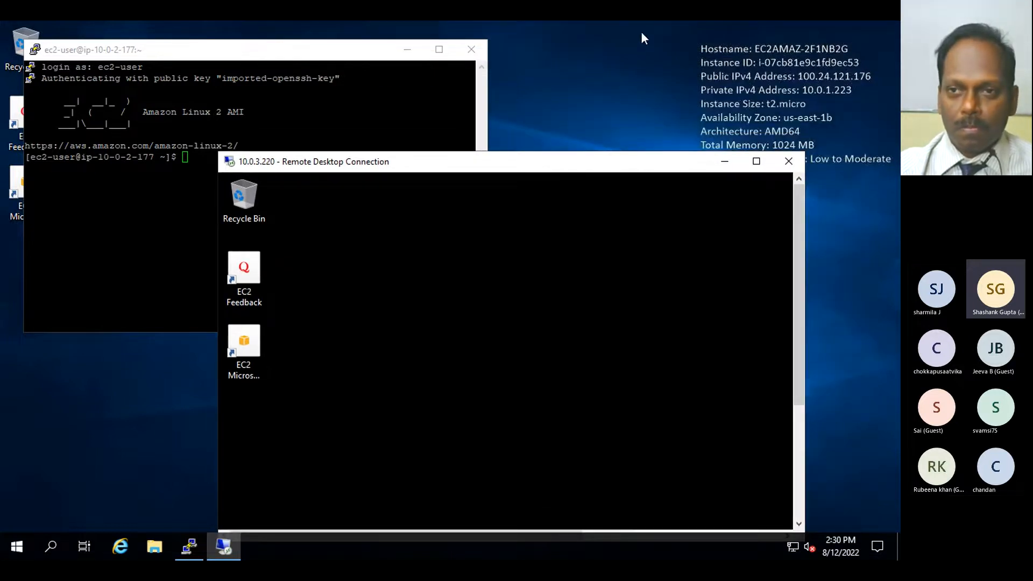
pyautogui.moveTo(618, 21)
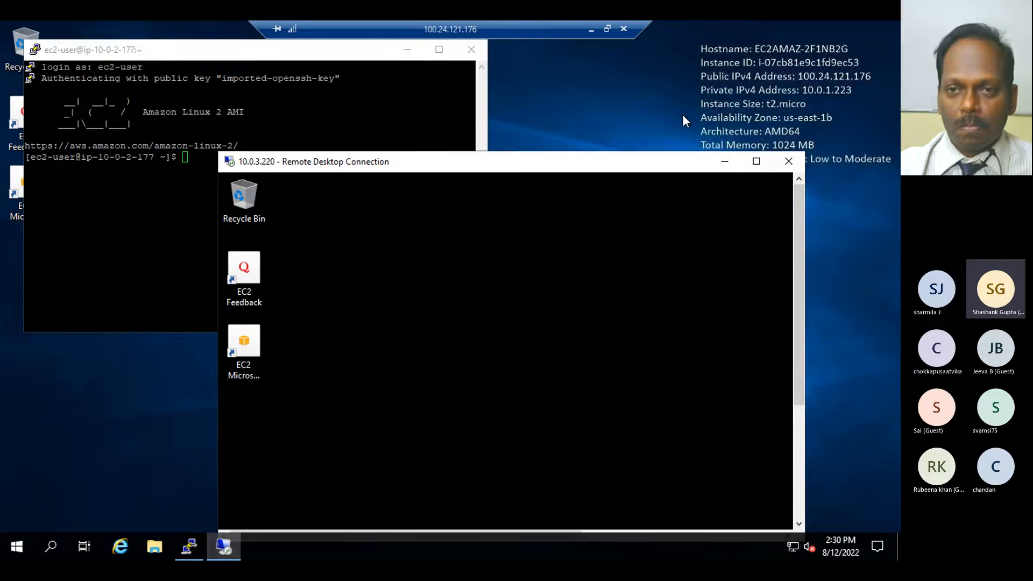
pyautogui.click(607, 29)
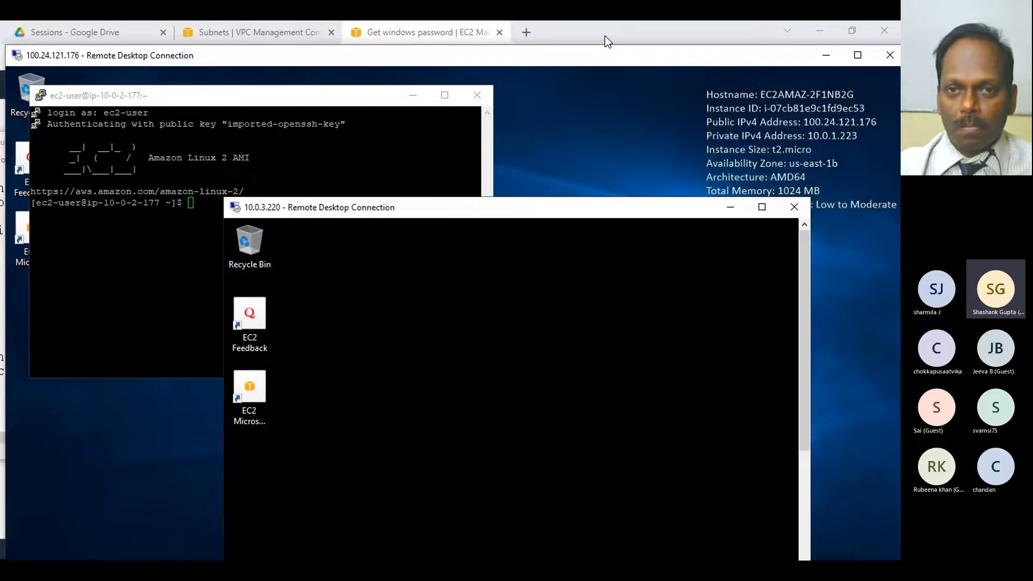
pyautogui.moveTo(607, 60); pyautogui.dragTo(590, 101)
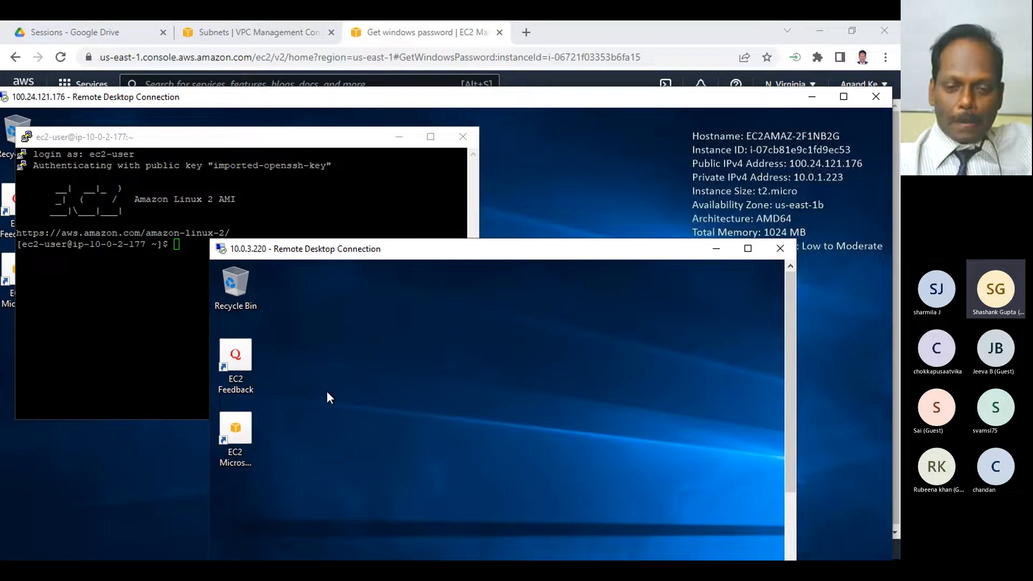
# - Minimize Chrome, the remote desktop and File Explorer, and highlight the subnet1 and subnet2 test result lines in the Notepad notes
pyautogui.click(817, 30)
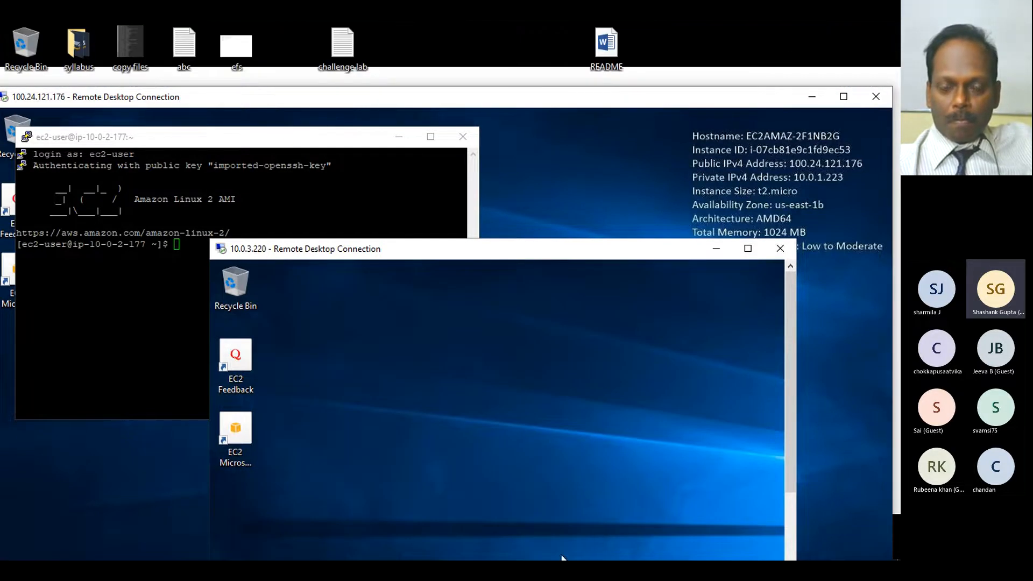
pyautogui.click(811, 98)
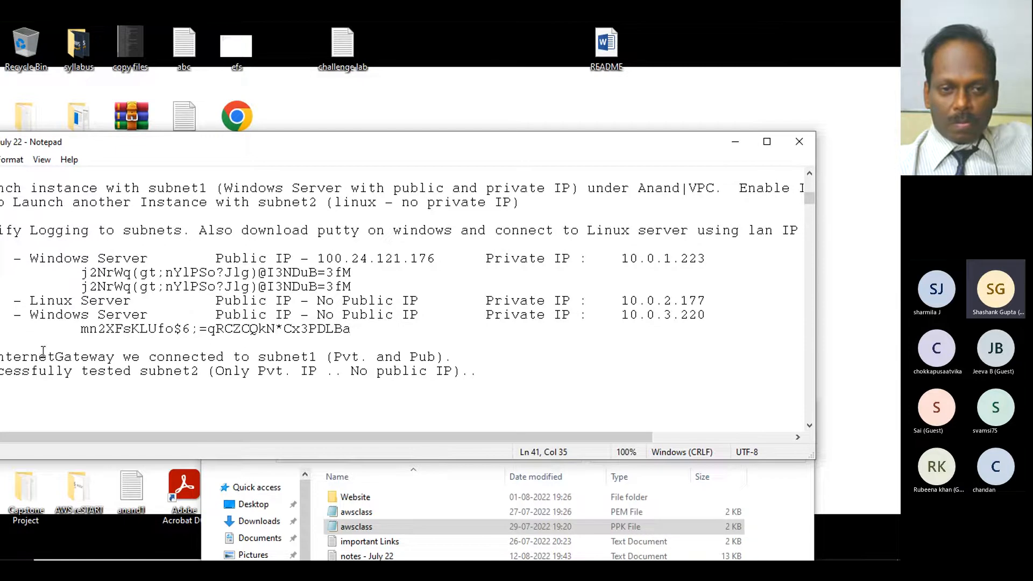
pyautogui.moveTo(348, 146); pyautogui.dragTo(423, 112)
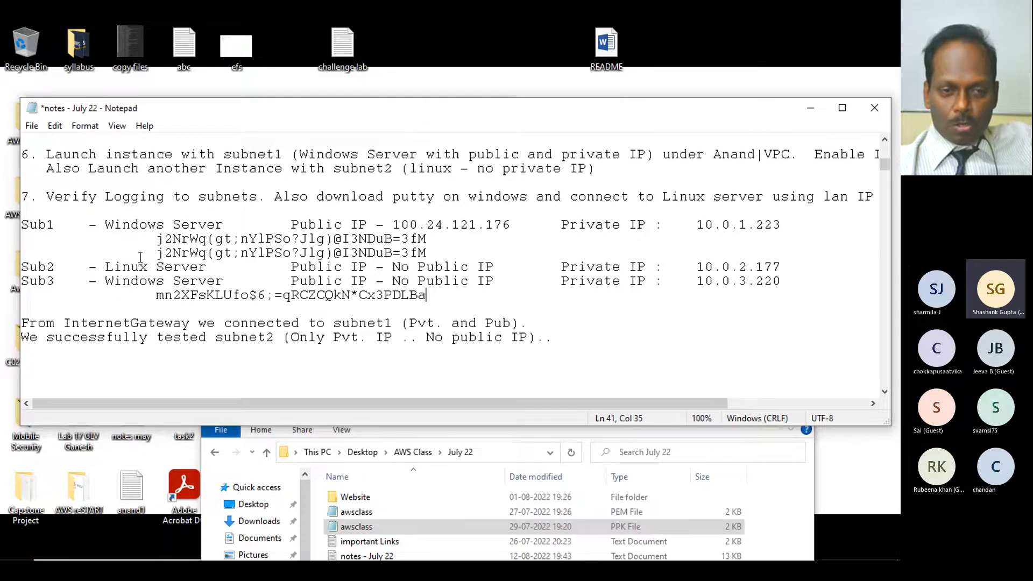
pyautogui.moveTo(99, 319); pyautogui.dragTo(542, 324)
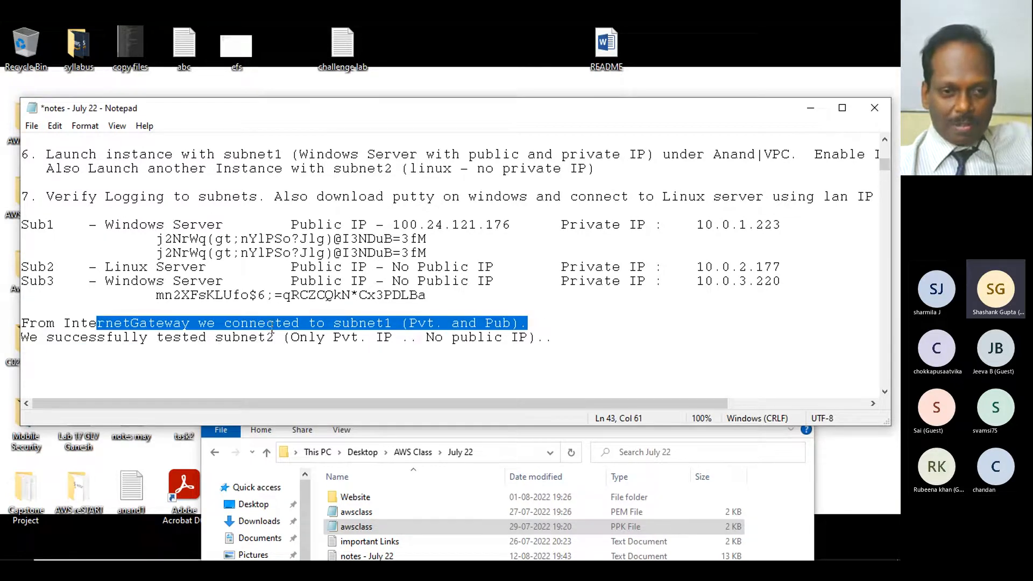
pyautogui.moveTo(199, 337); pyautogui.dragTo(559, 341)
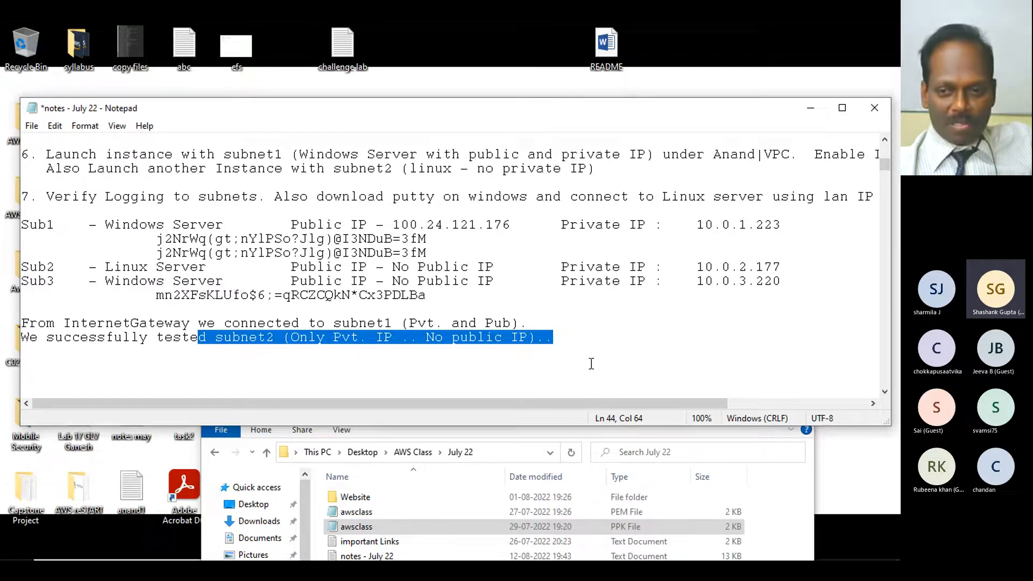
pyautogui.click(799, 488)
pyautogui.click(801, 413)
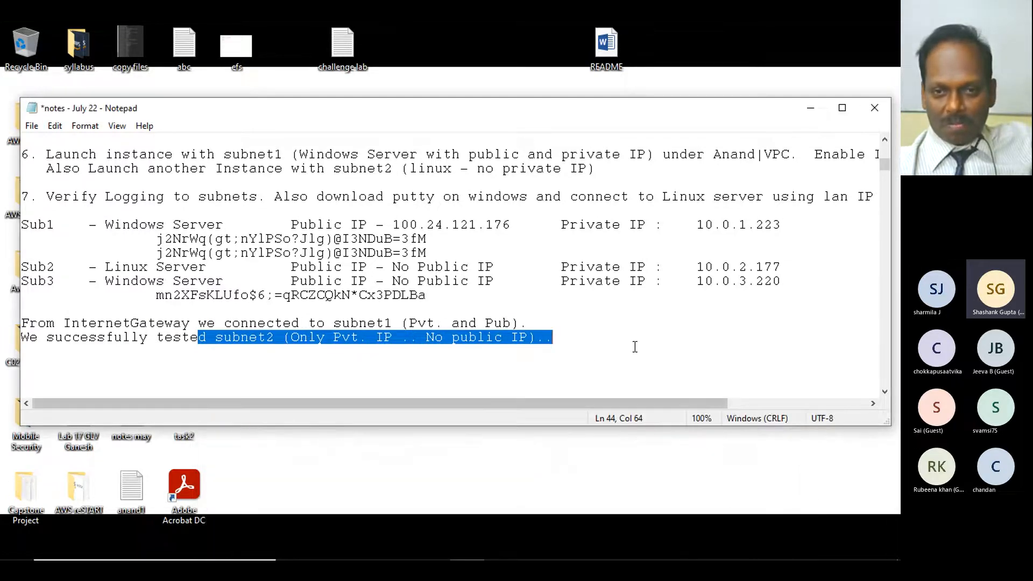
# - Maximize the July 22 notes and save the file
pyautogui.doubleClick(541, 117)
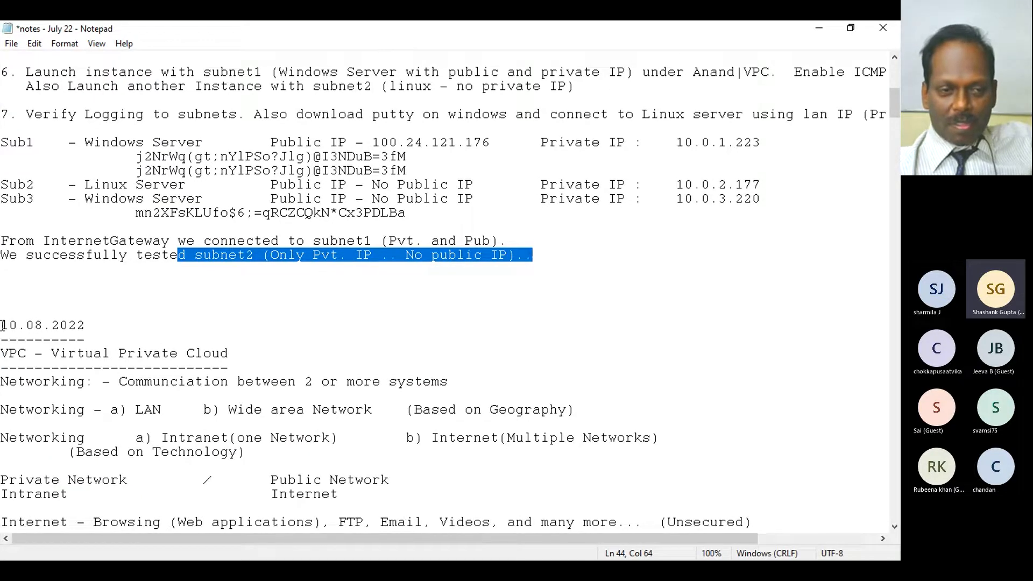
pyautogui.click(7, 287)
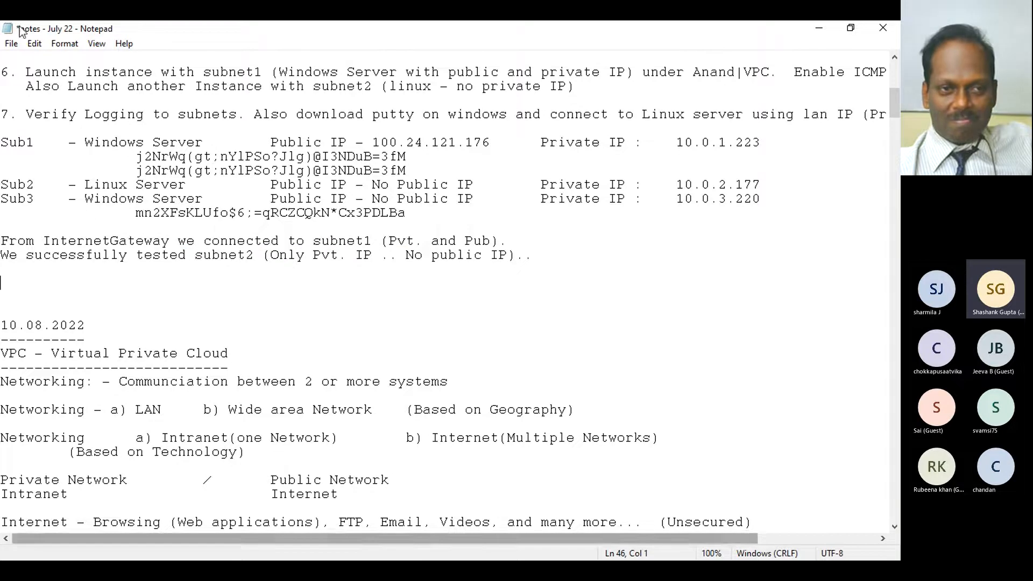
pyautogui.click(11, 43)
pyautogui.click(29, 105)
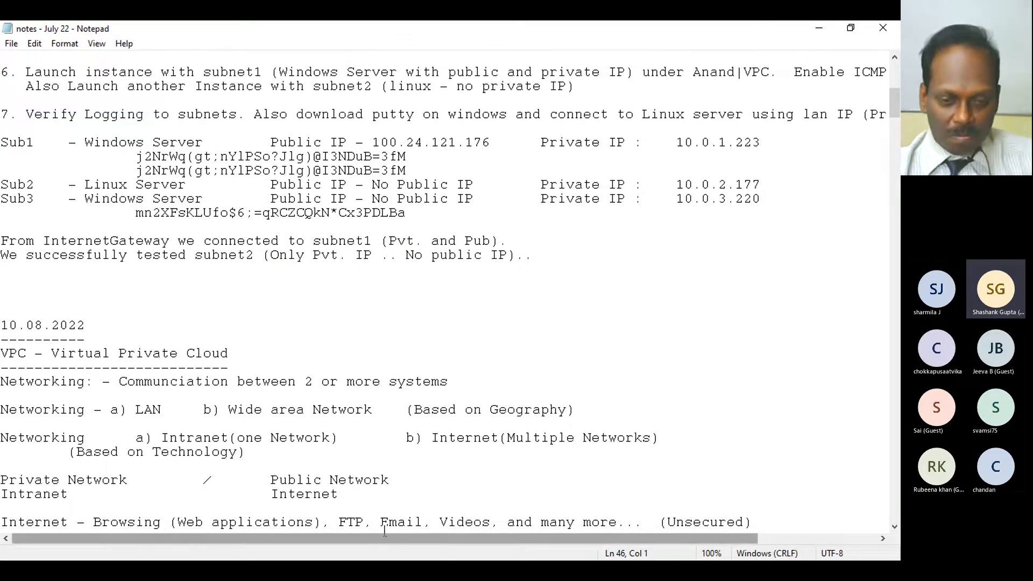
# - Return to the remote desktop session, view the 10.0.3.220 server's details full screen and restore its window
pyautogui.press('super')
pyautogui.click(541, 553)
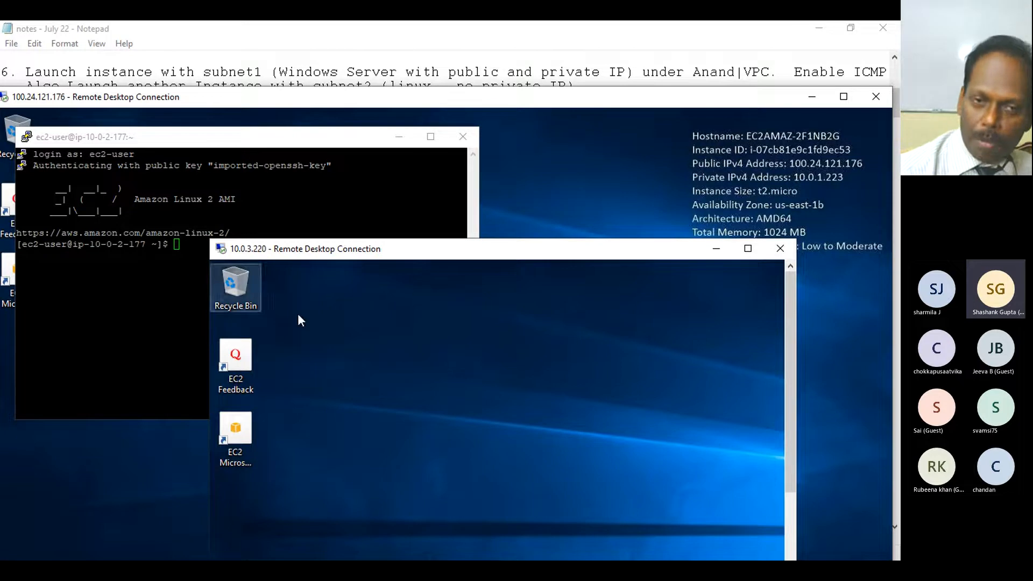
pyautogui.doubleClick(248, 251)
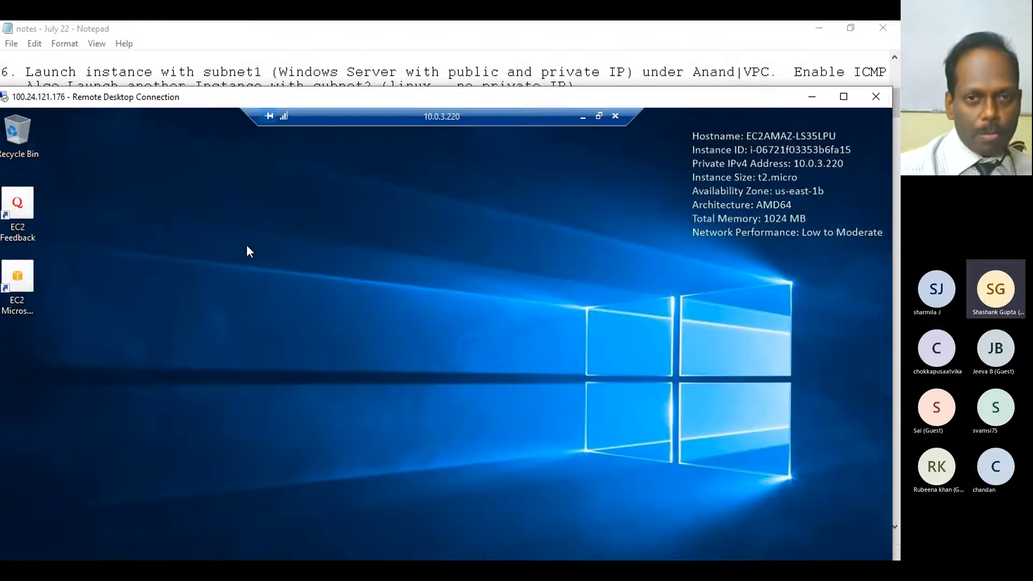
pyautogui.click(598, 117)
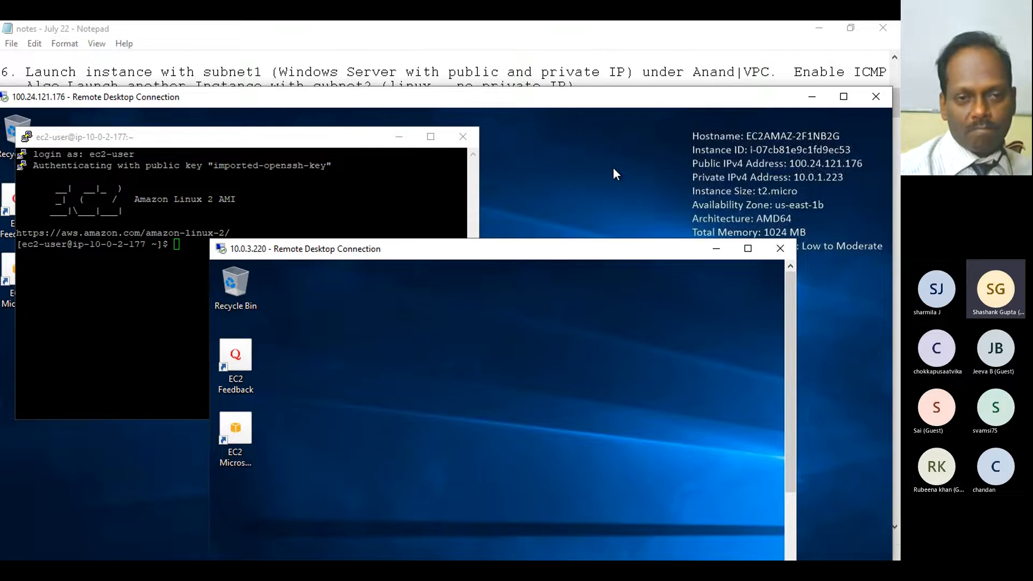
# - Minimize the notes, switch to Chrome and leave the Get Windows password page for the EC2 instances list
pyautogui.click(818, 32)
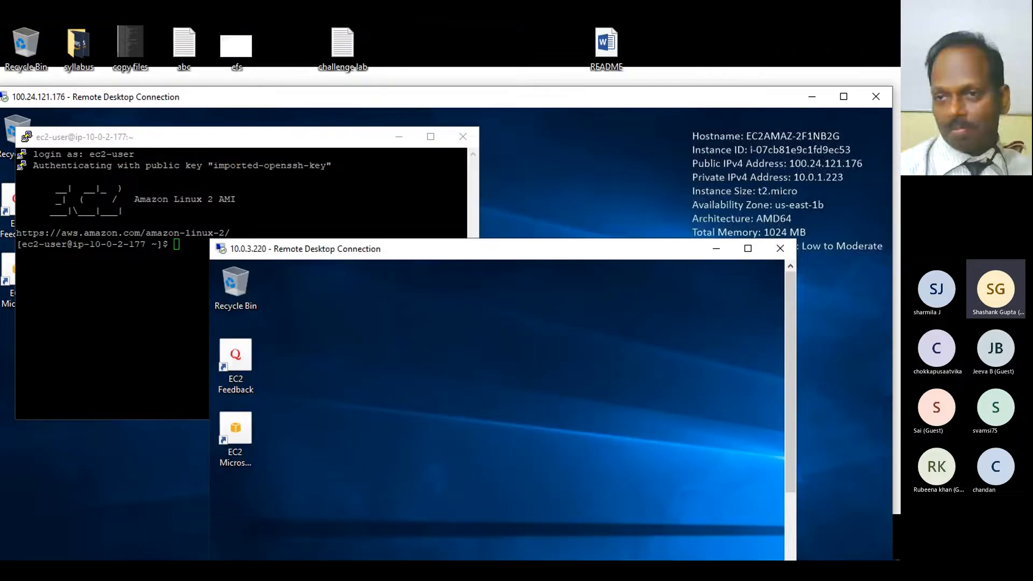
pyautogui.press('super')
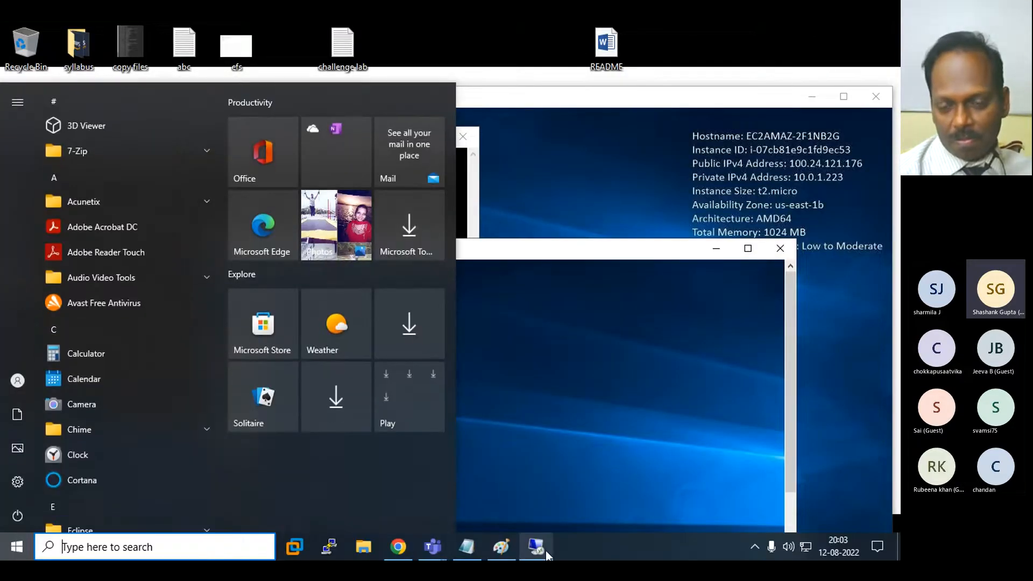
pyautogui.click(544, 551)
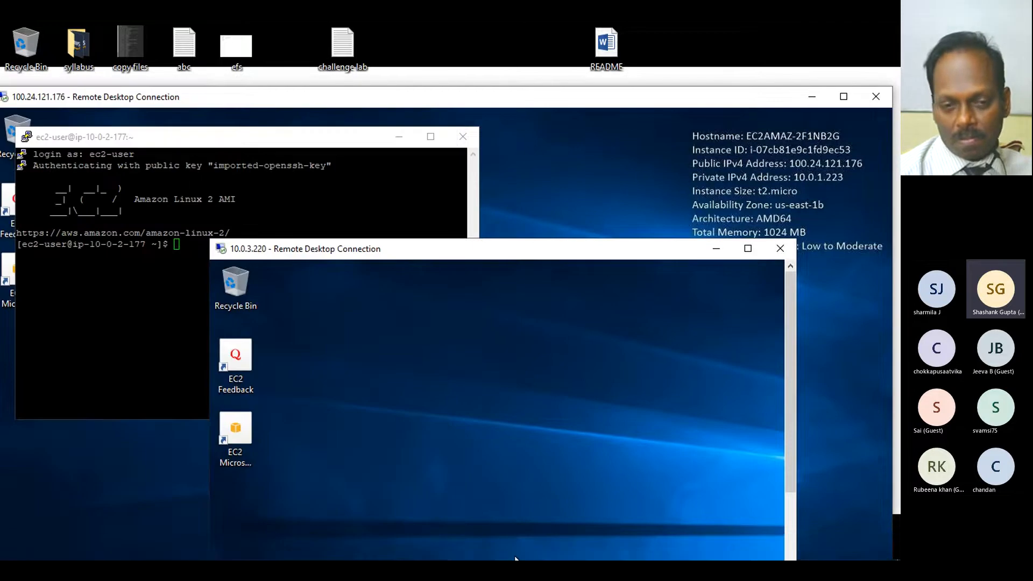
pyautogui.press('super')
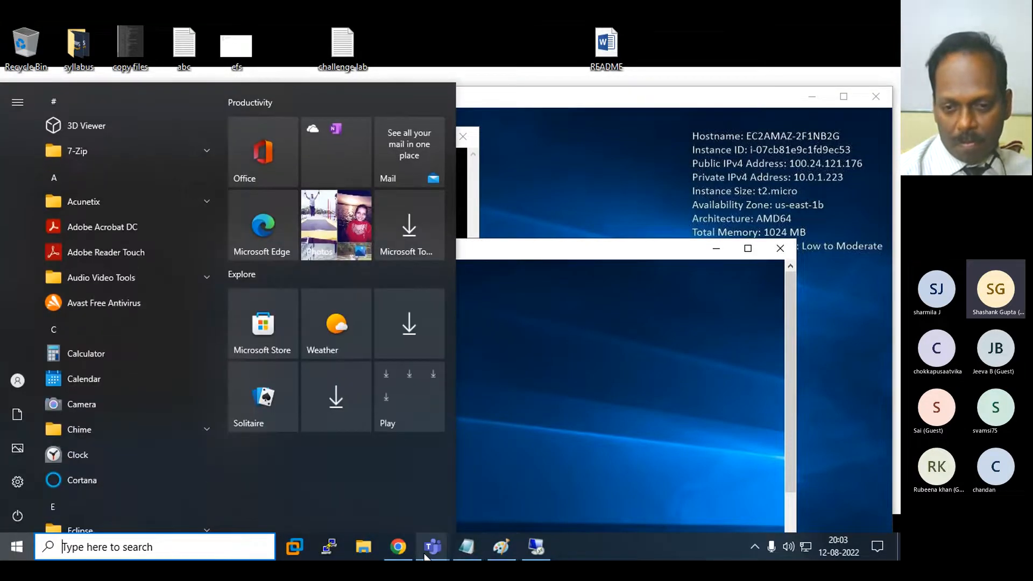
pyautogui.moveTo(398, 547)
pyautogui.click(365, 496)
pyautogui.click(598, 484)
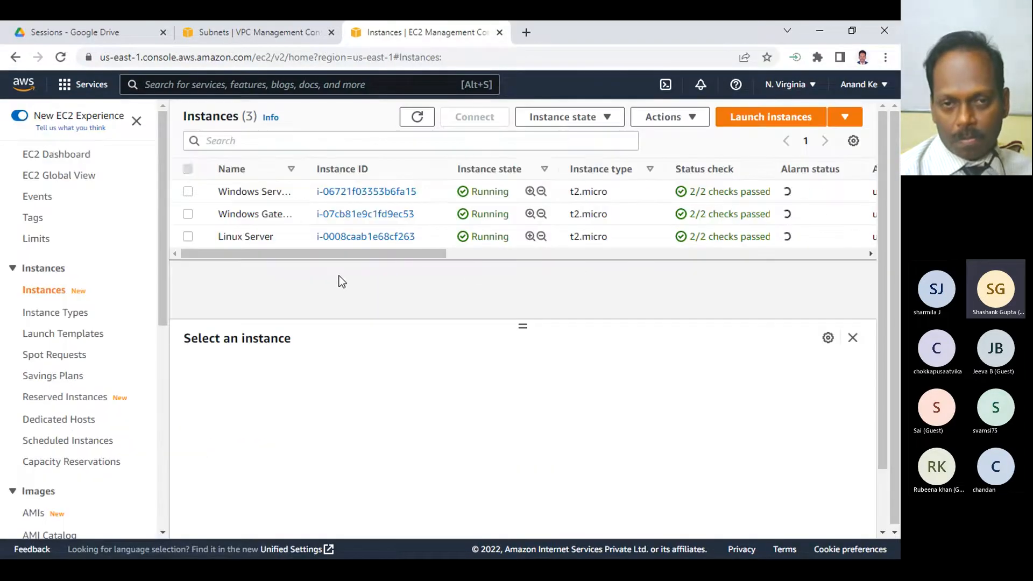
# - Check the participants in the Teams training meeting and return to the EC2 console in Chrome
pyautogui.press('super')
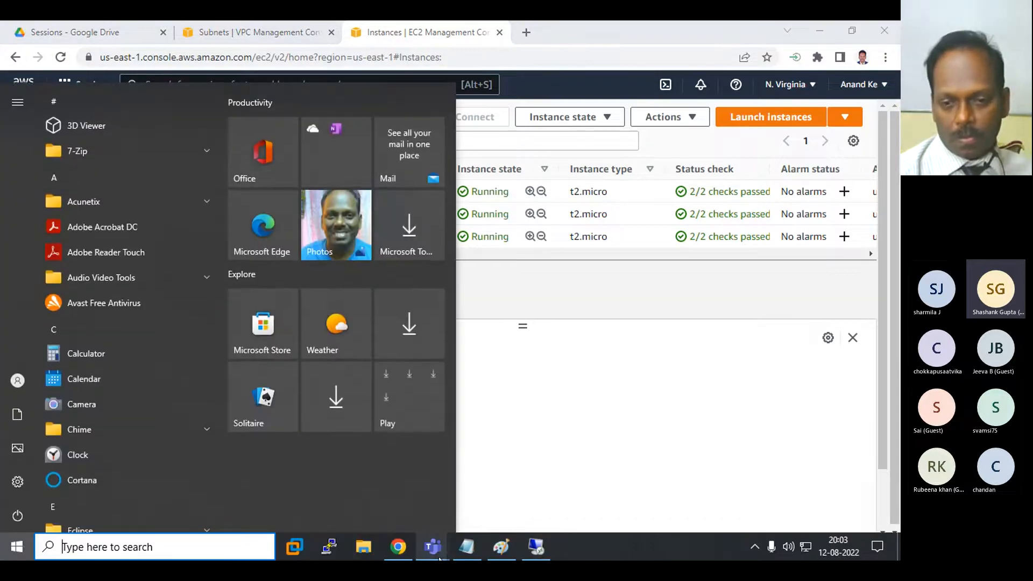
pyautogui.moveTo(434, 547)
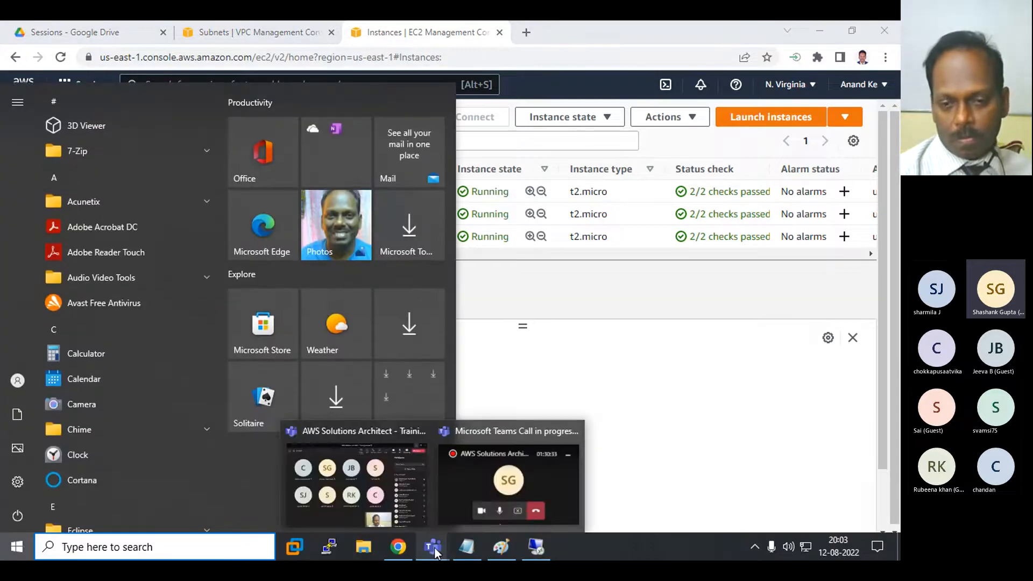
pyautogui.click(355, 484)
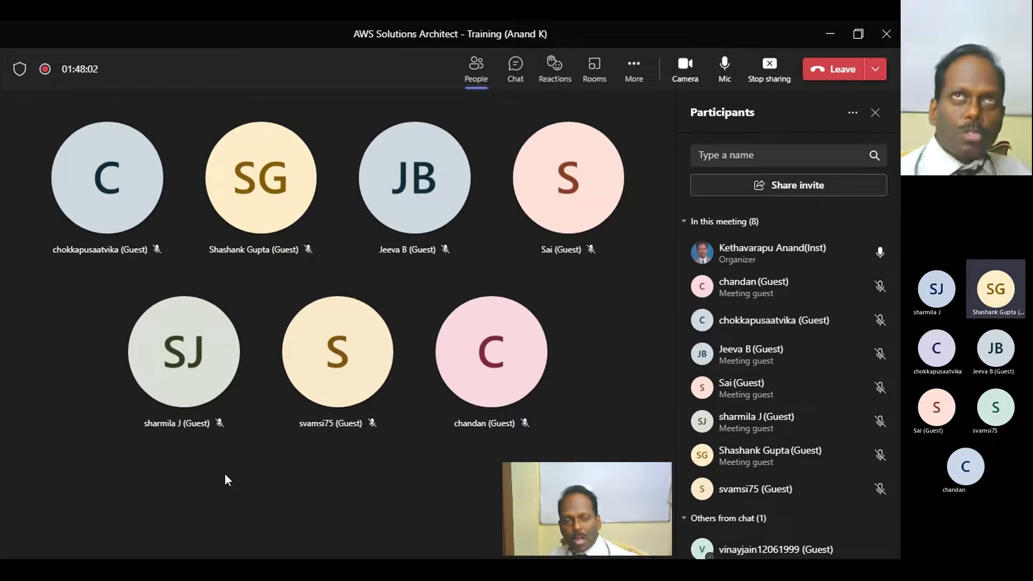
pyautogui.click(831, 42)
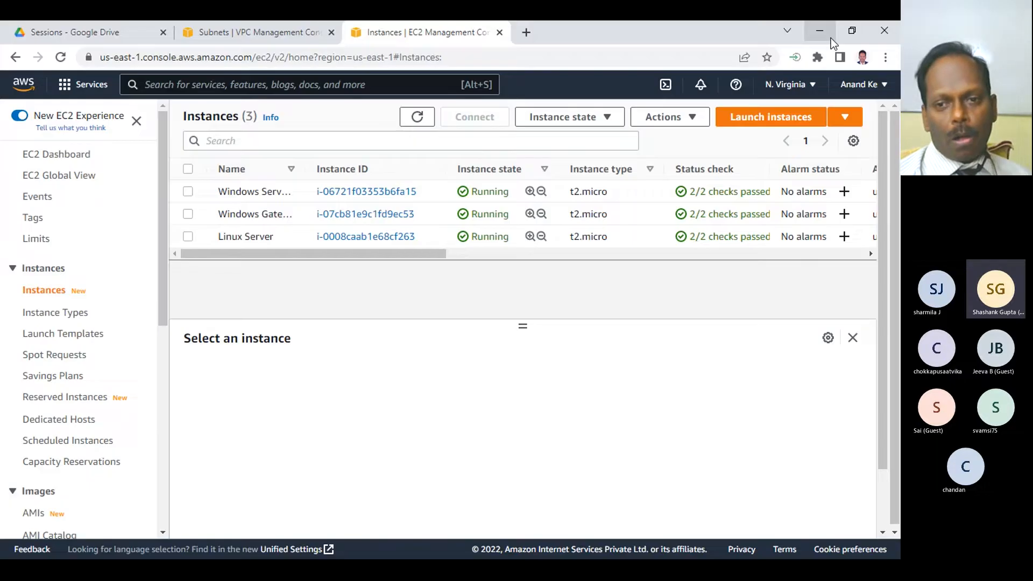
# - Terminate the Windows Server Sub3, Windows Gateway Server and Linux Server instances
pyautogui.click(187, 170)
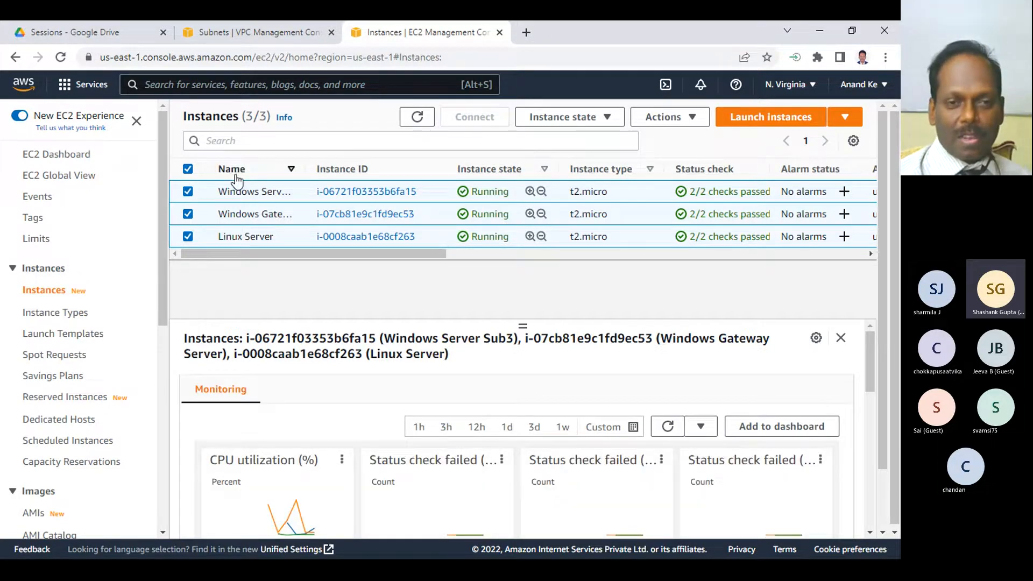
pyautogui.click(692, 119)
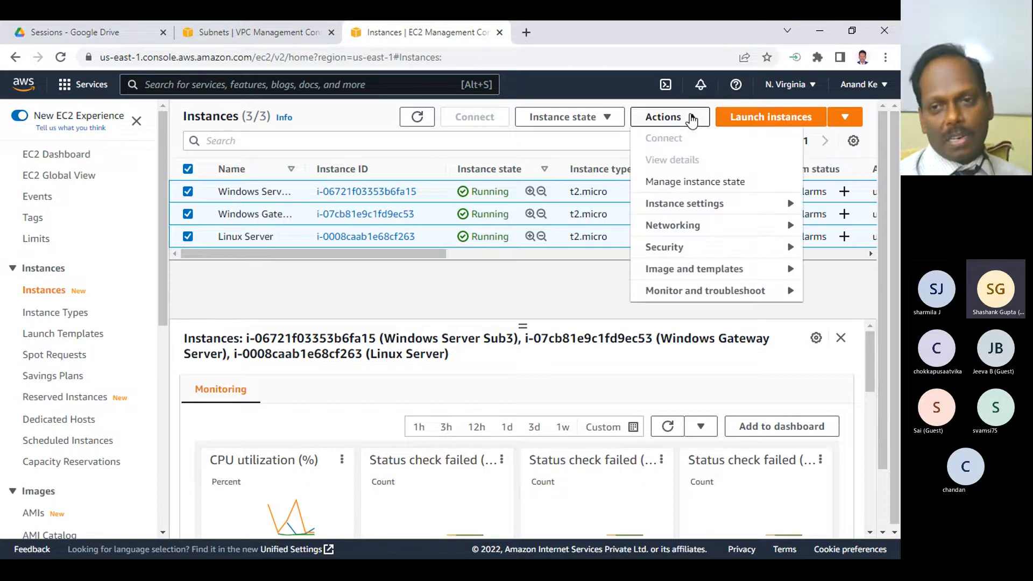
pyautogui.click(592, 117)
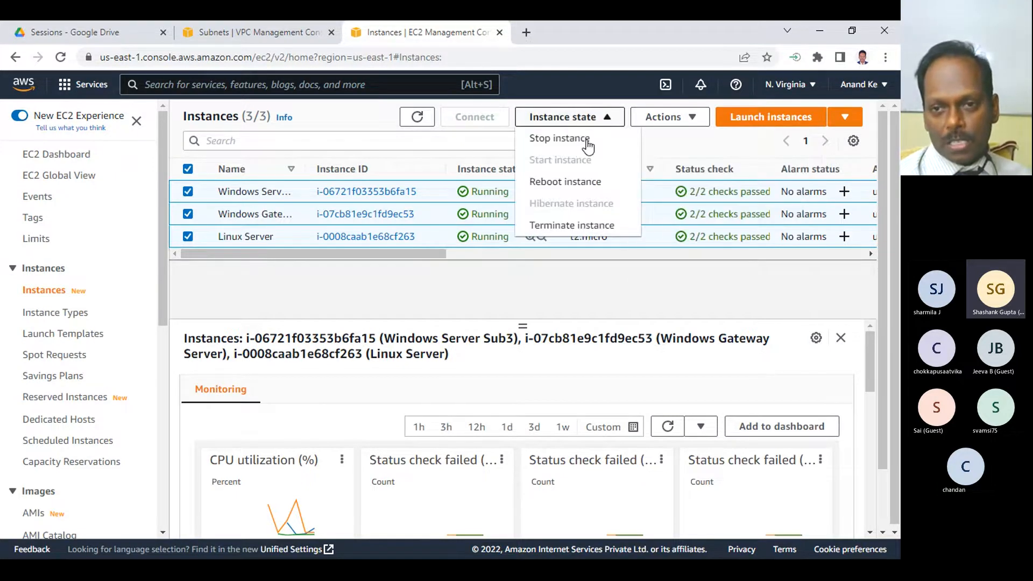
pyautogui.click(564, 228)
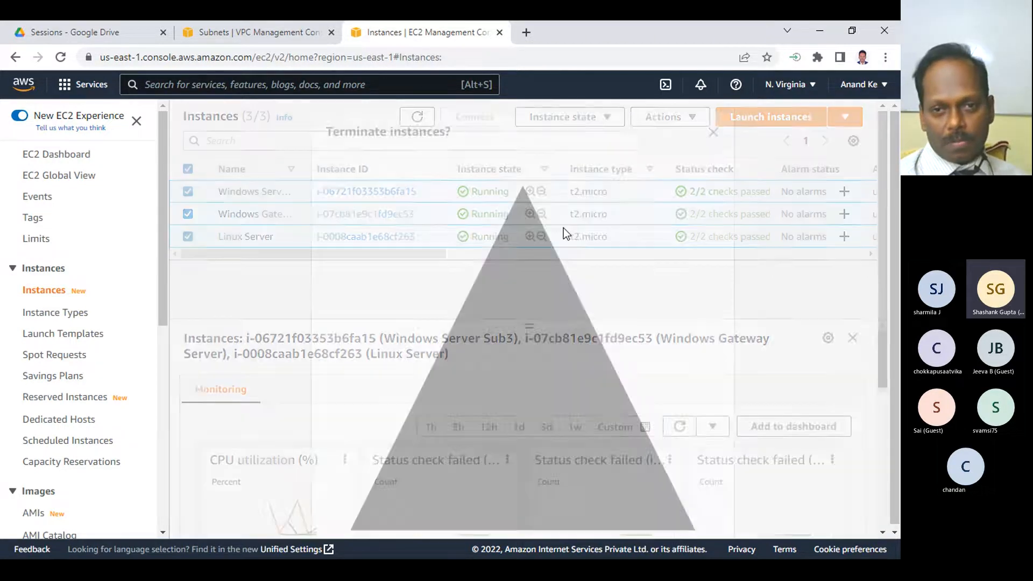
pyautogui.scroll(-4, 550, 296)
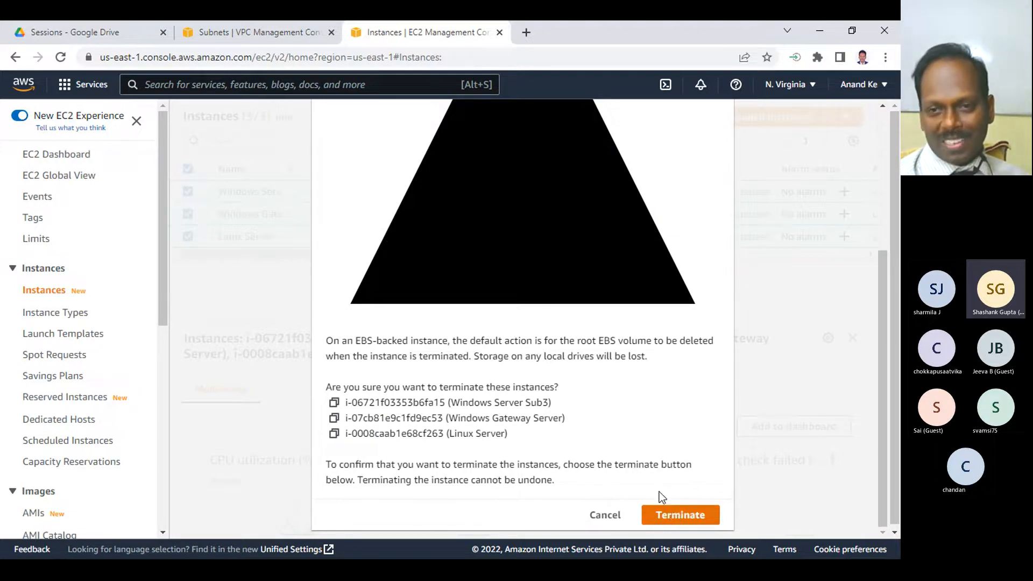
pyautogui.click(665, 513)
pyautogui.press('super')
pyautogui.click(537, 552)
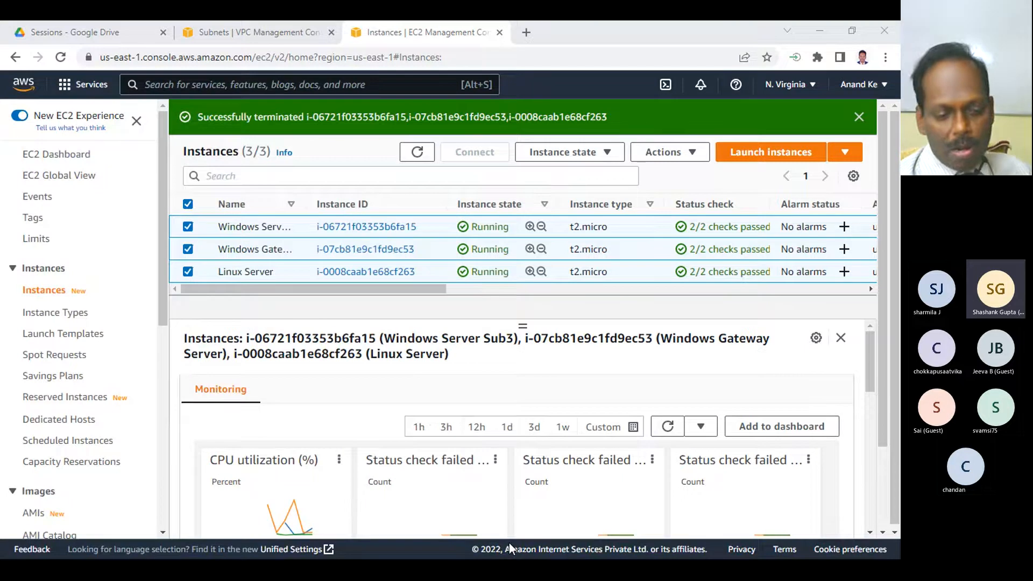
pyautogui.press('super')
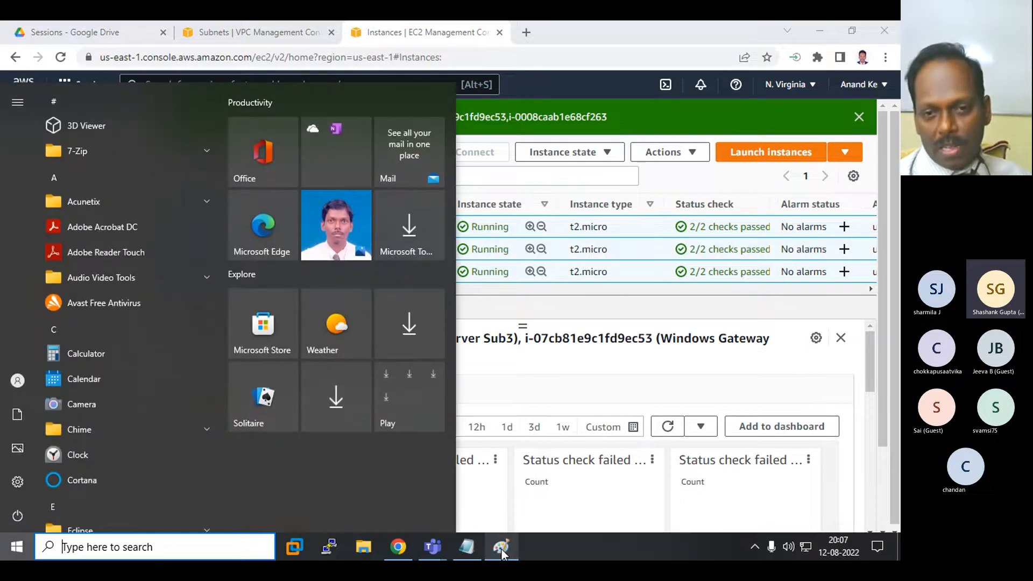
pyautogui.click(573, 37)
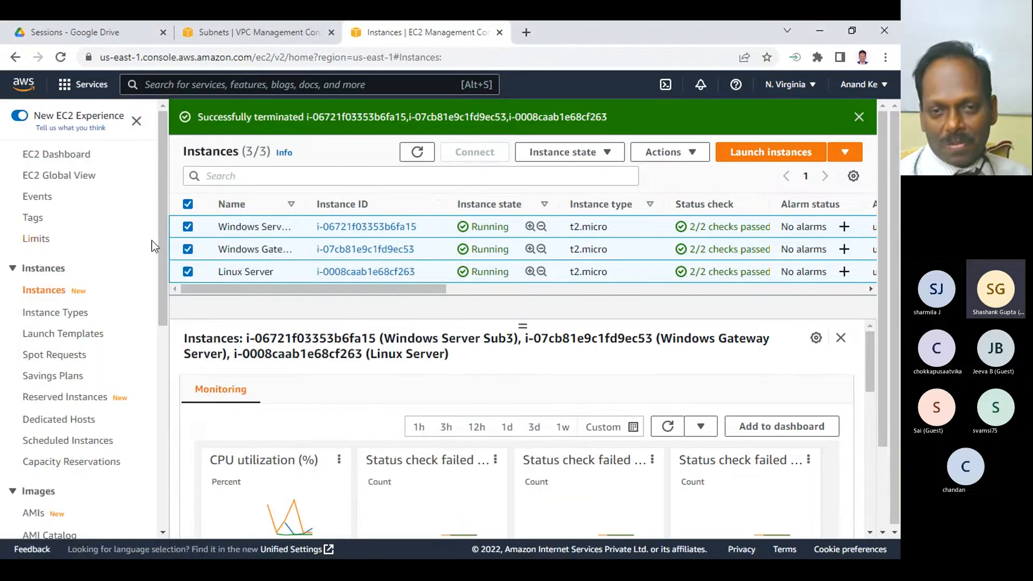
# - Refresh the instances list to check the termination status of the three servers
pyautogui.click(418, 152)
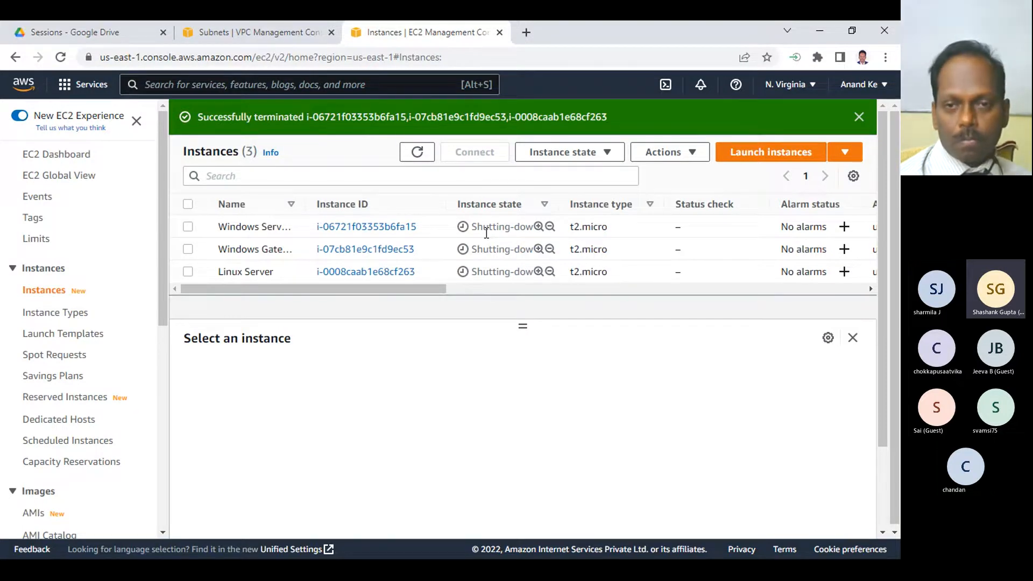
pyautogui.click(413, 153)
pyautogui.click(411, 153)
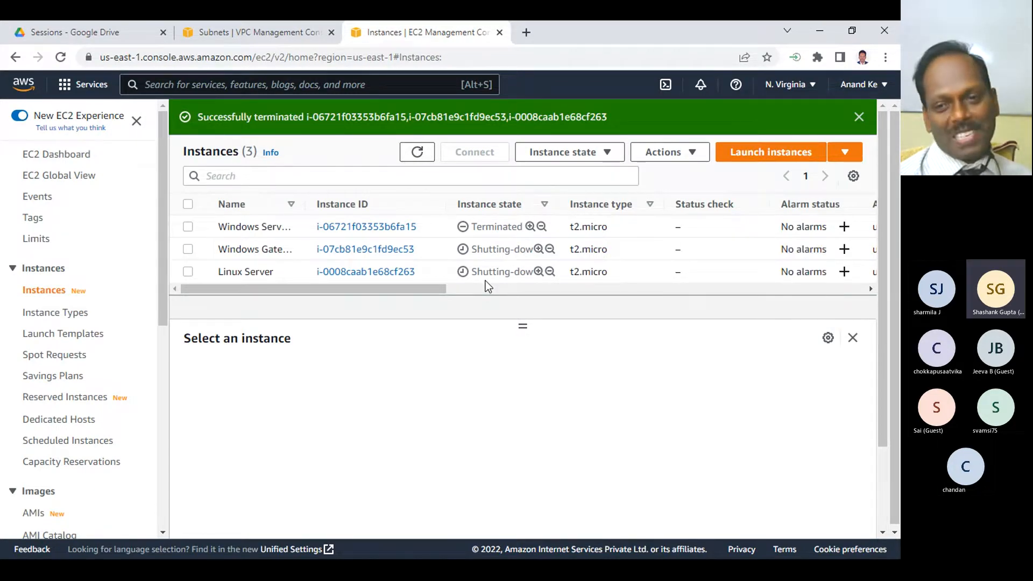
# - Check the Teams training meeting, return to the EC2 console in Chrome and reload the instance states
pyautogui.click(821, 32)
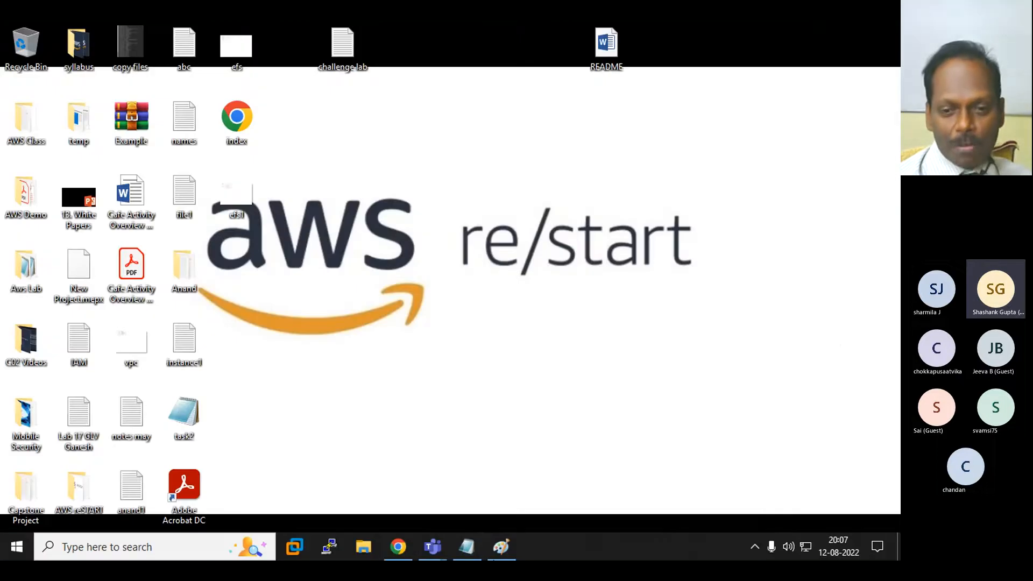
pyautogui.moveTo(429, 557)
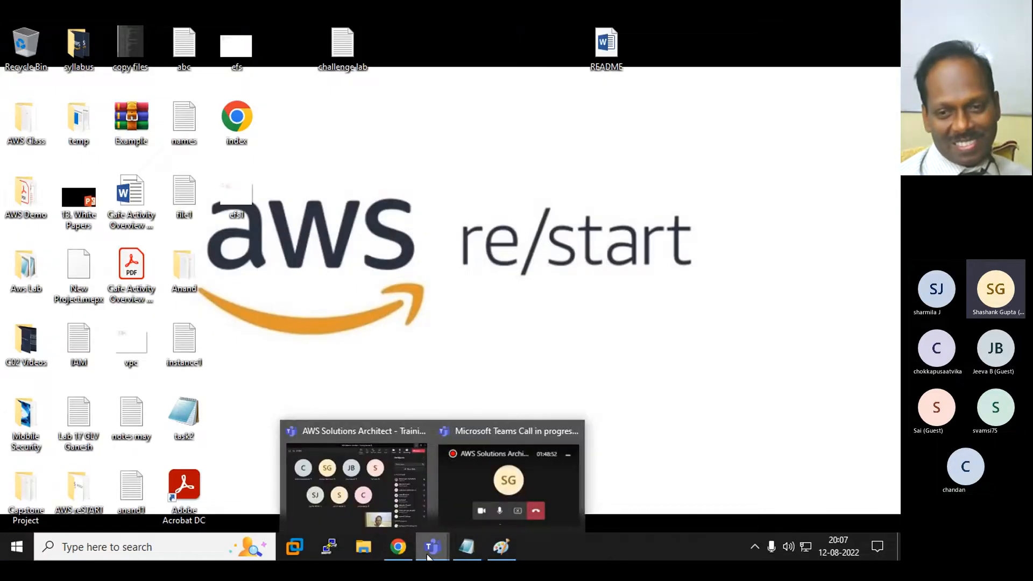
pyautogui.click(353, 515)
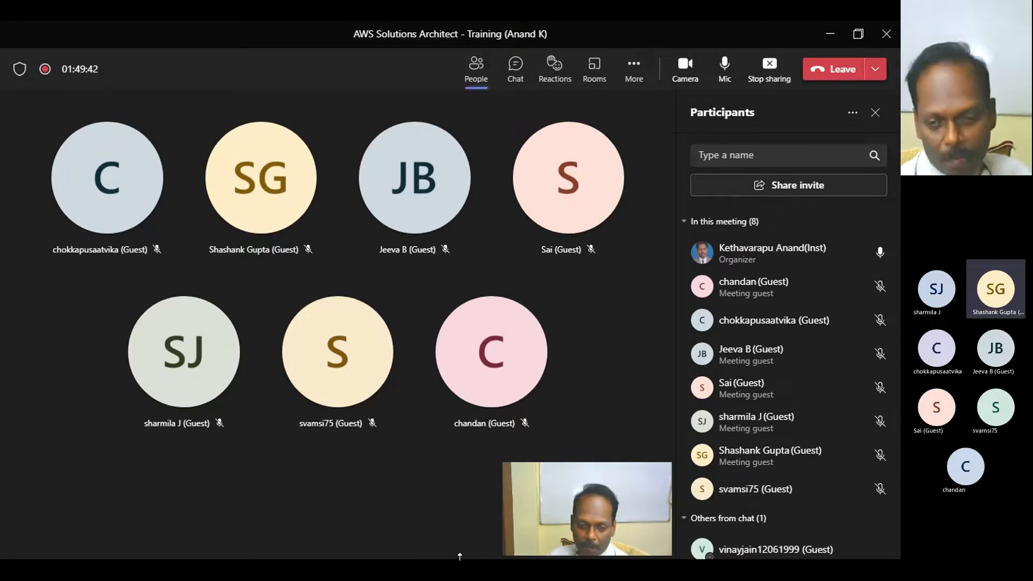
pyautogui.press('super')
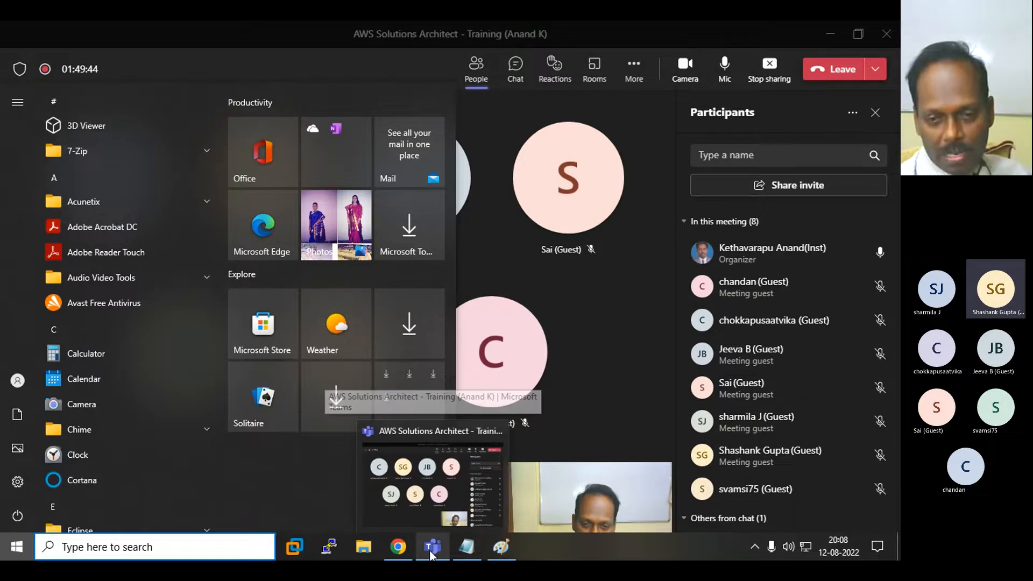
pyautogui.click(394, 550)
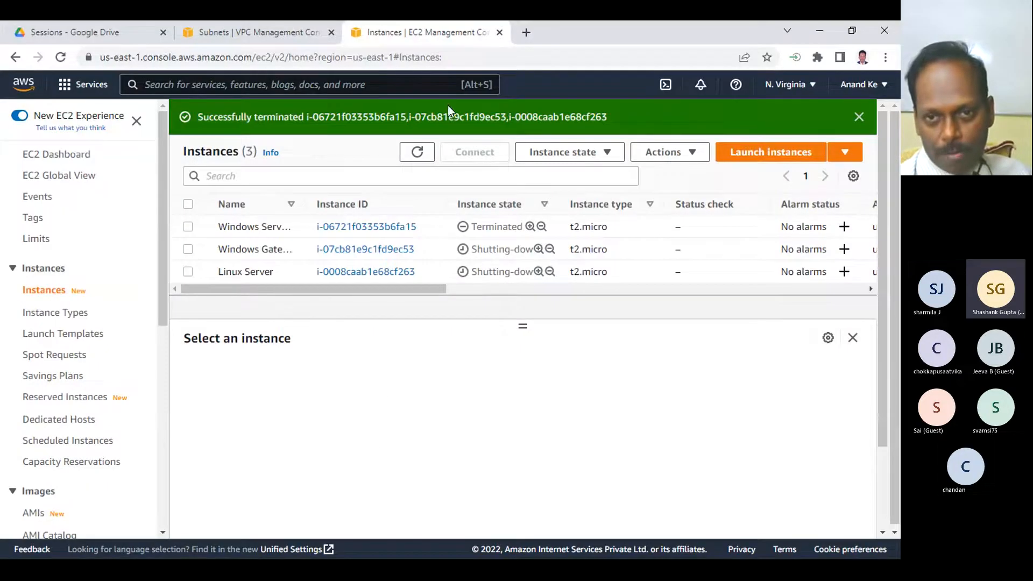
pyautogui.click(417, 153)
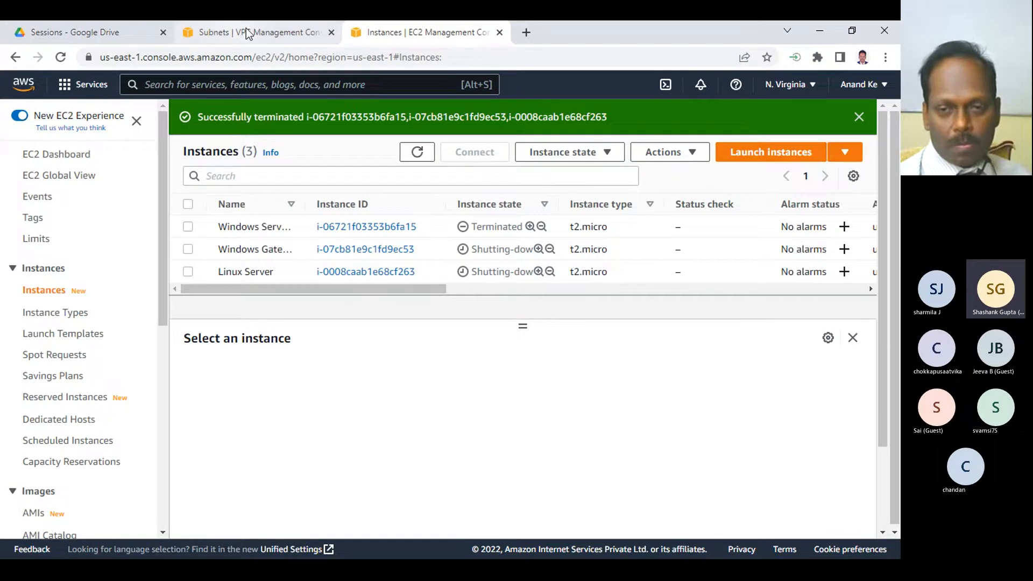
pyautogui.click(418, 154)
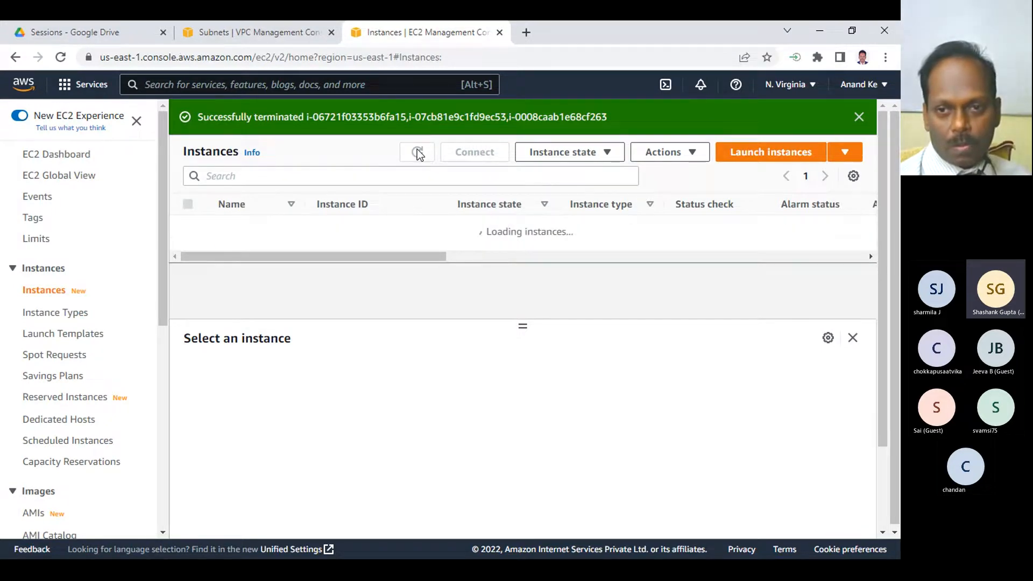
# - Minimize Chrome, admit the guest waiting in the Teams meeting lobby and minimize the meeting window
pyautogui.click(818, 35)
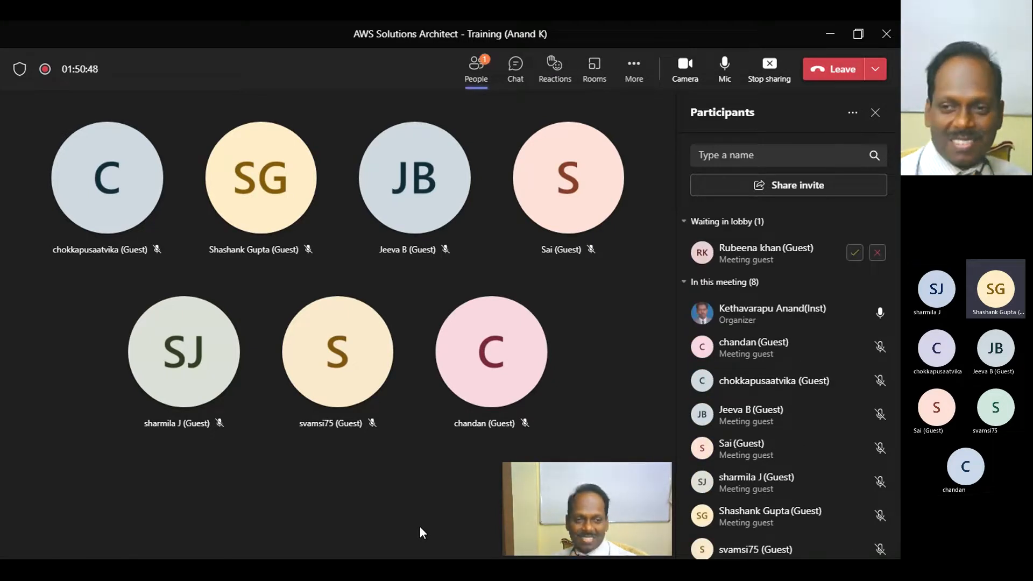
pyautogui.click(855, 253)
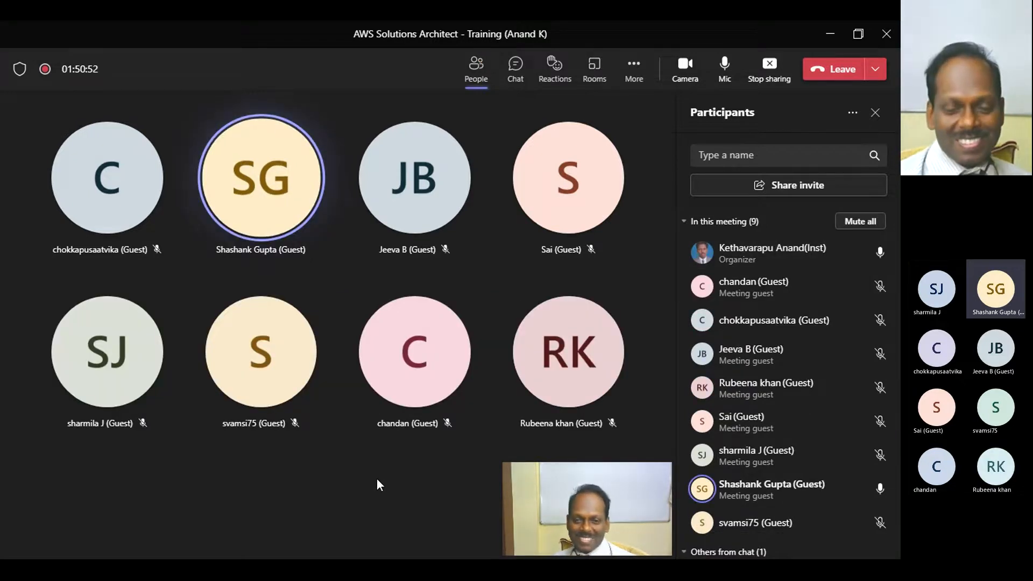
pyautogui.click(830, 36)
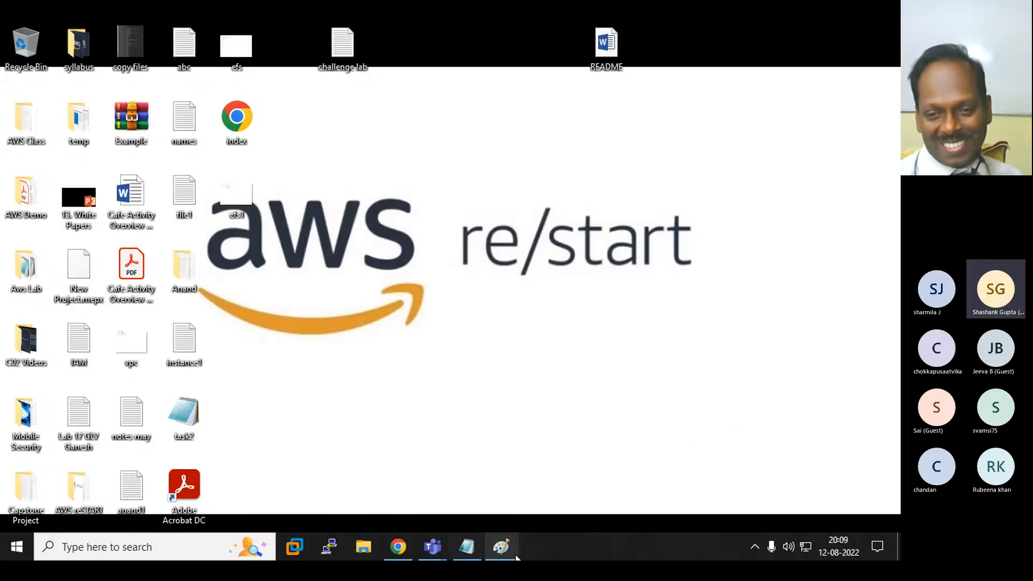
# - Switch back to the EC2 console in Chrome and refresh the states of the terminated servers
pyautogui.moveTo(398, 547)
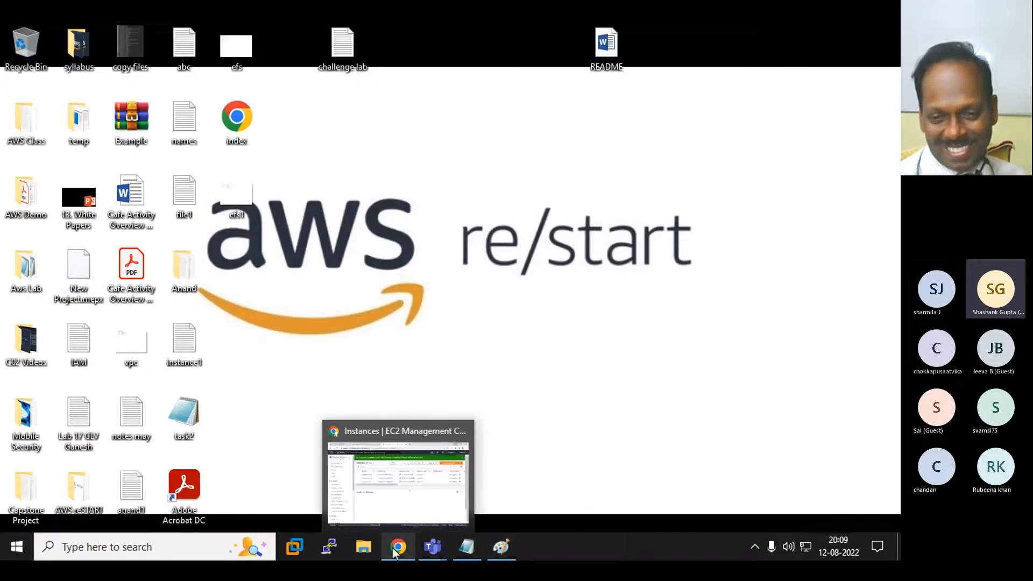
pyautogui.click(364, 476)
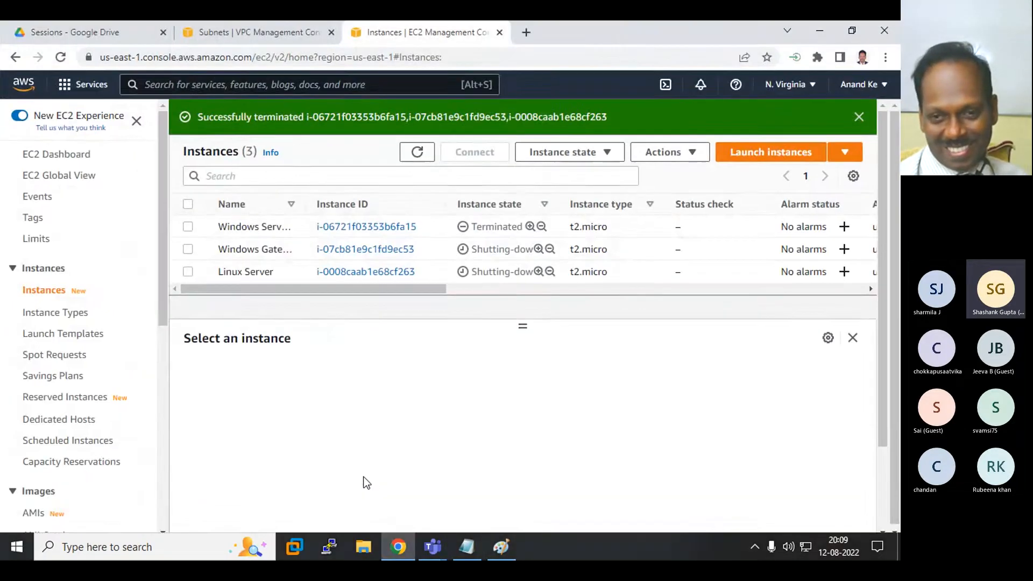
pyautogui.click(417, 152)
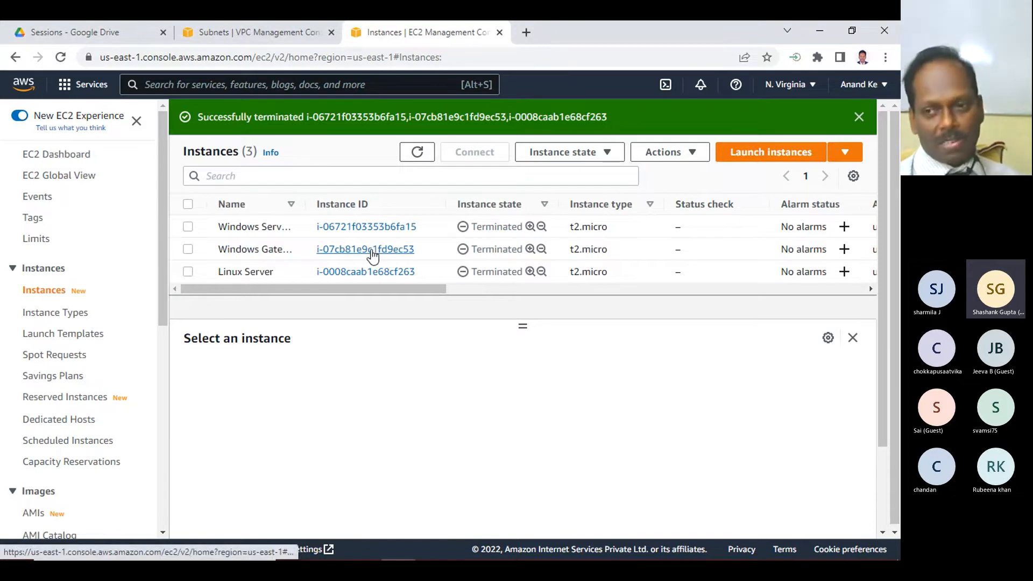
pyautogui.moveTo(376, 288)
pyautogui.mouseDown()
pyautogui.moveTo(761, 294)
pyautogui.moveTo(378, 291)
pyautogui.mouseUp()
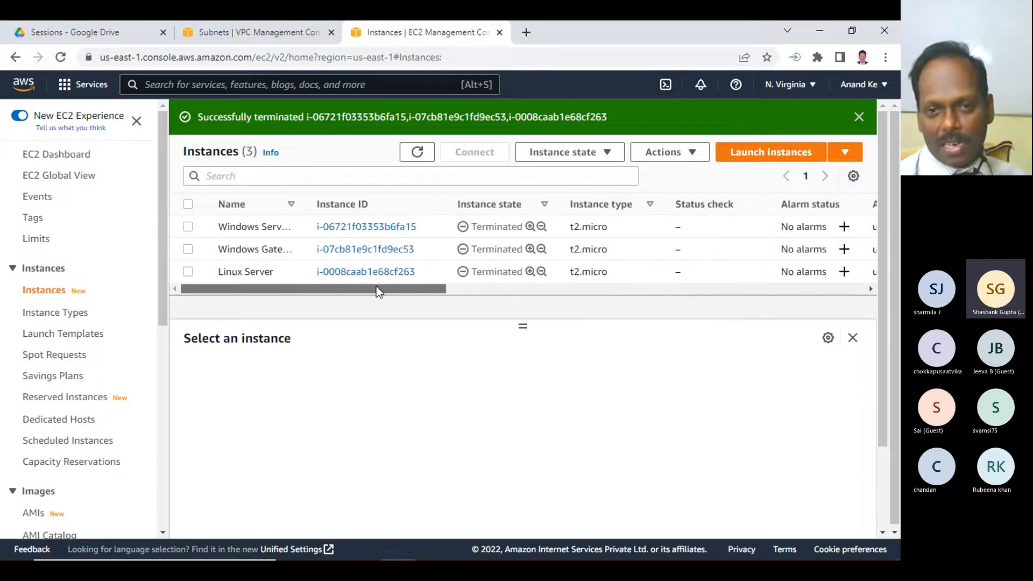
# - Open the Your VPCs list in the VPC console, recheck the EC2 instance states and return to the list
pyautogui.click(247, 34)
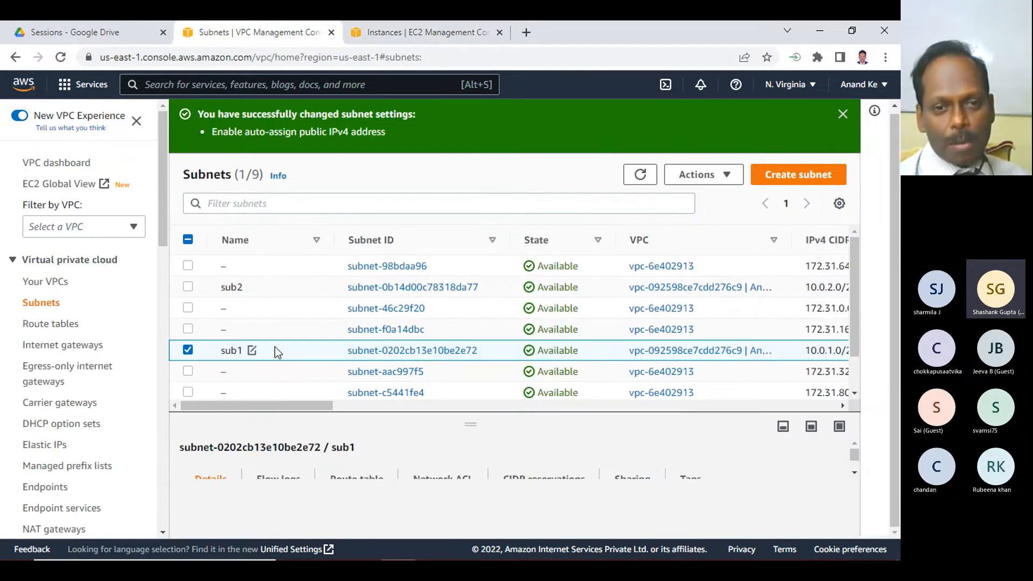
pyautogui.click(48, 290)
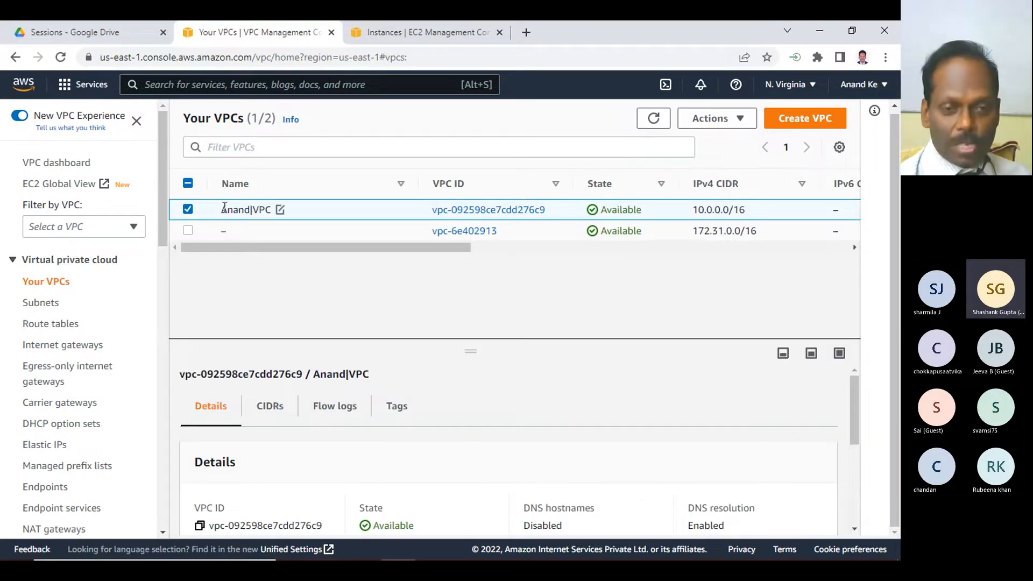
pyautogui.click(738, 121)
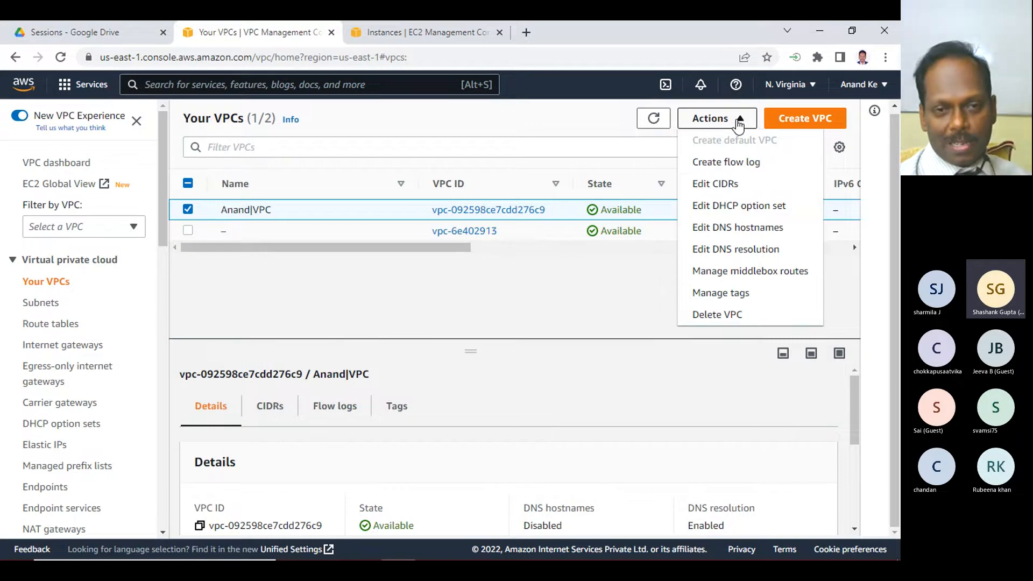
pyautogui.click(345, 33)
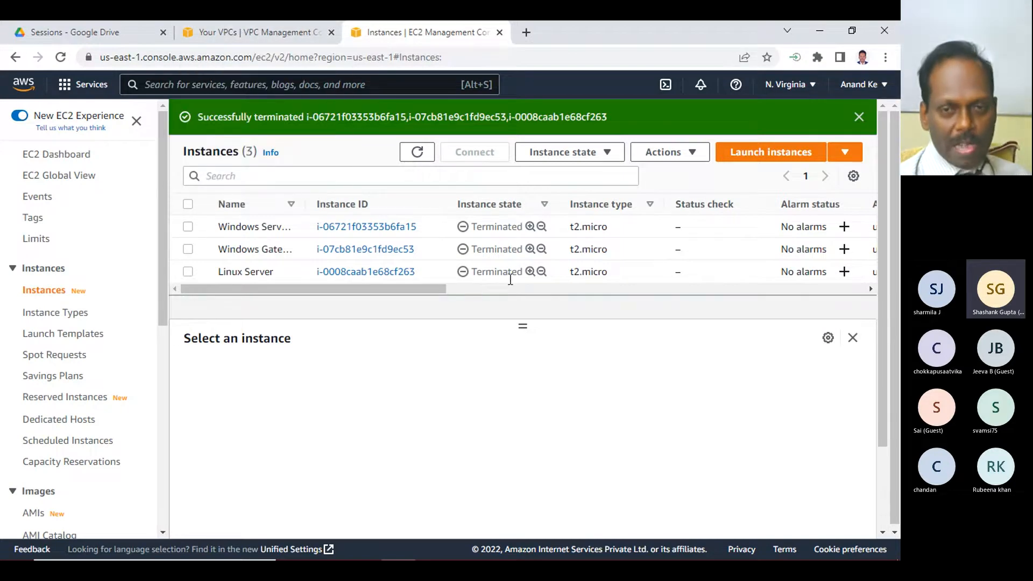
pyautogui.click(235, 32)
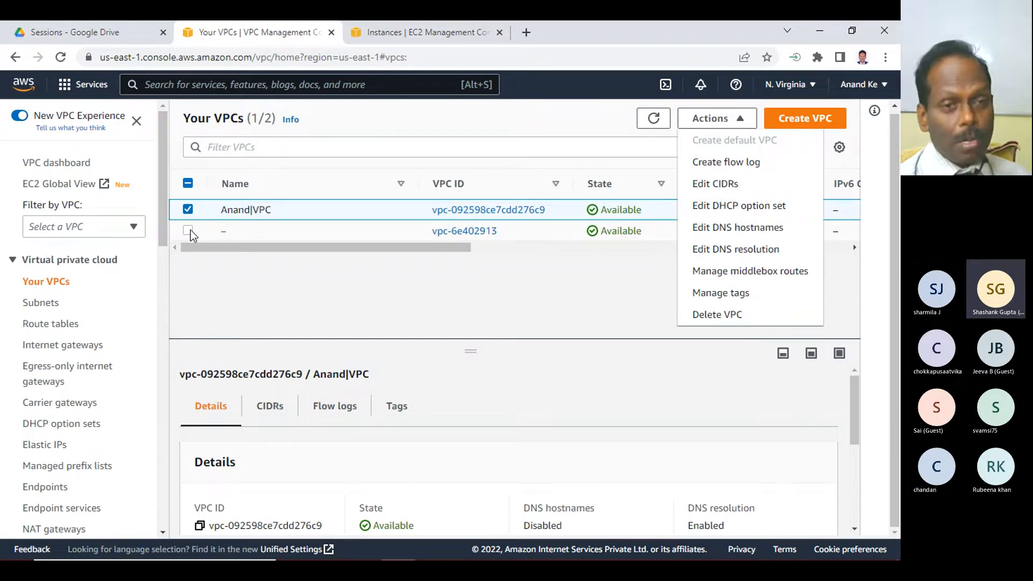
pyautogui.click(353, 302)
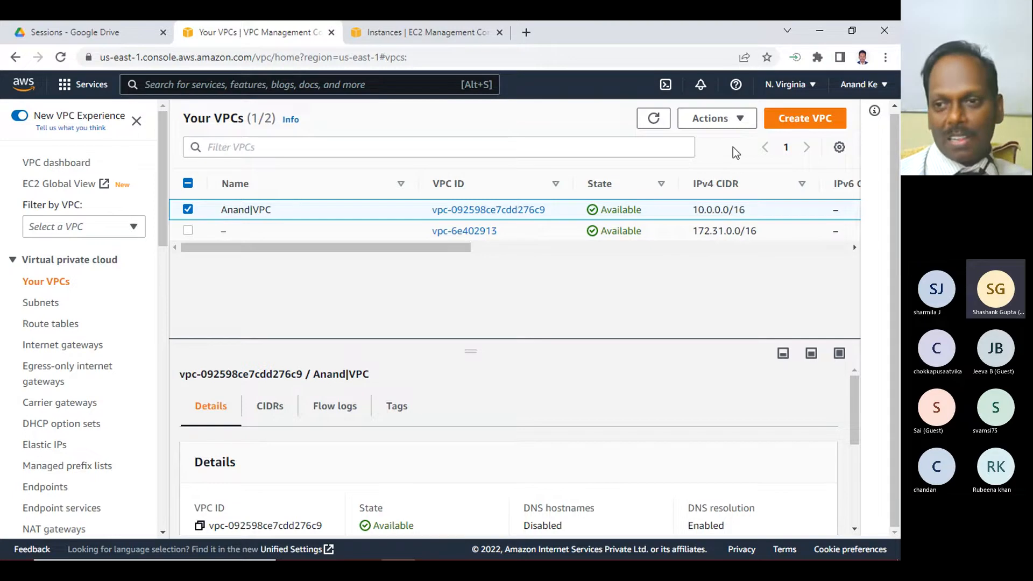
# - Delete the custom 10.0.0.0/16 VPC with its associated resources, confirming with "delete", and dismiss the notification
pyautogui.click(734, 125)
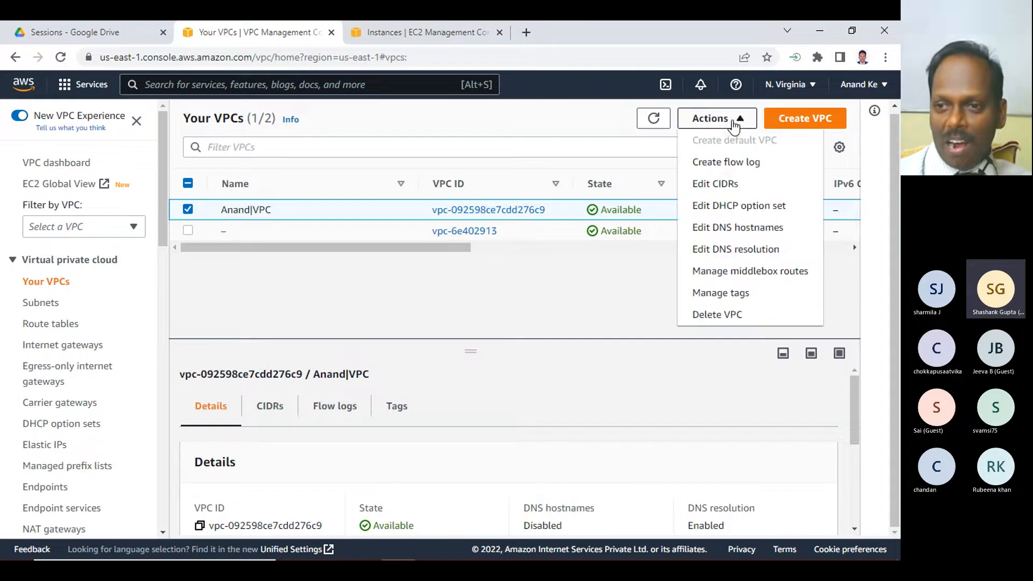
pyautogui.click(710, 317)
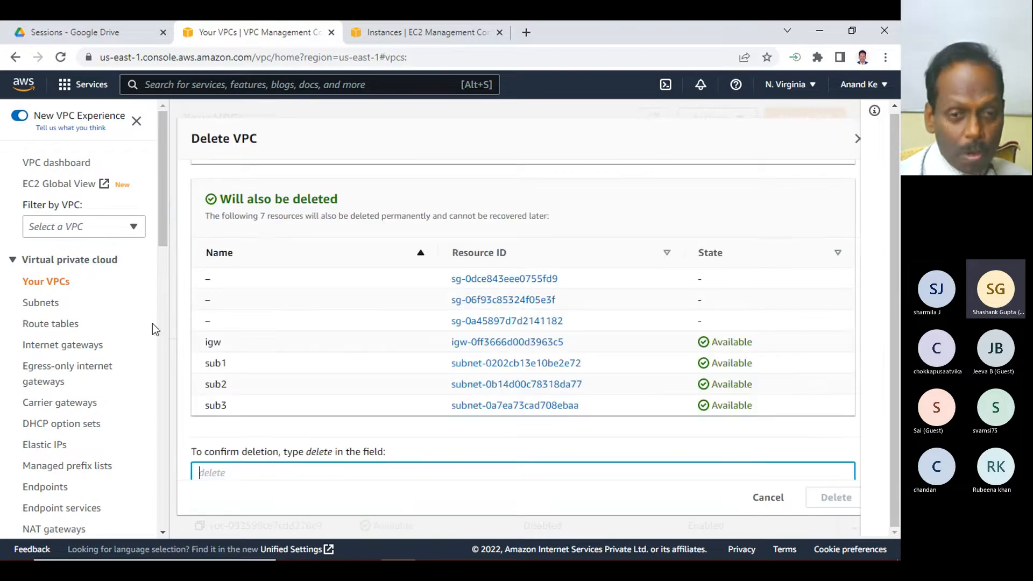
pyautogui.moveTo(220, 199); pyautogui.dragTo(410, 197)
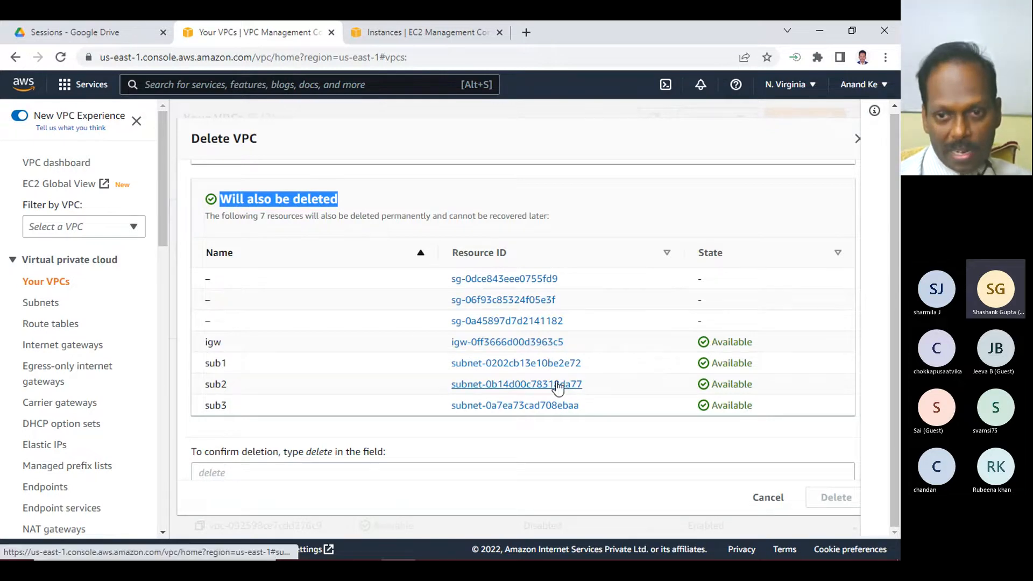
pyautogui.scroll(-1, 527, 286)
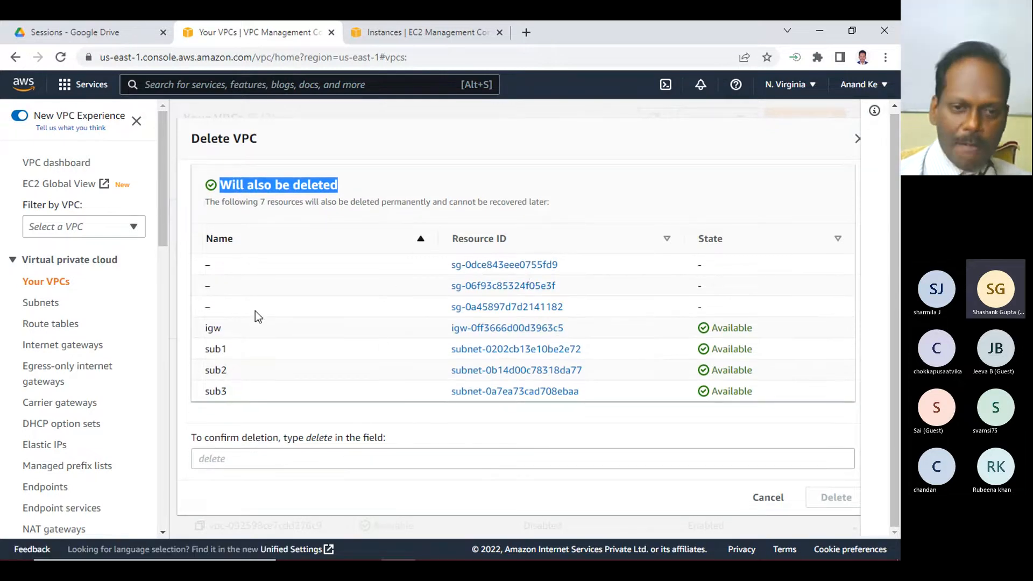
pyautogui.click(213, 458)
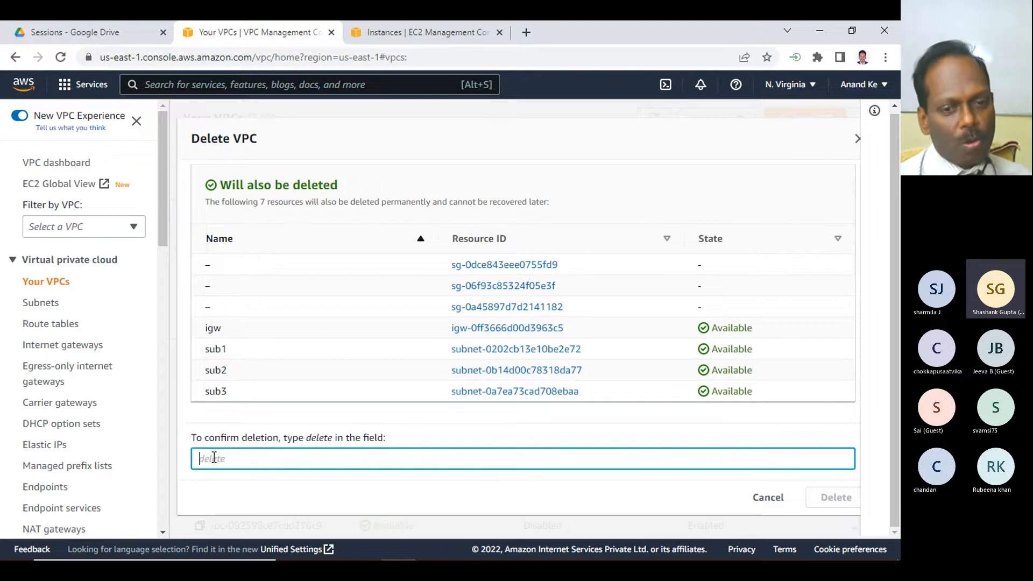
pyautogui.write('delete')
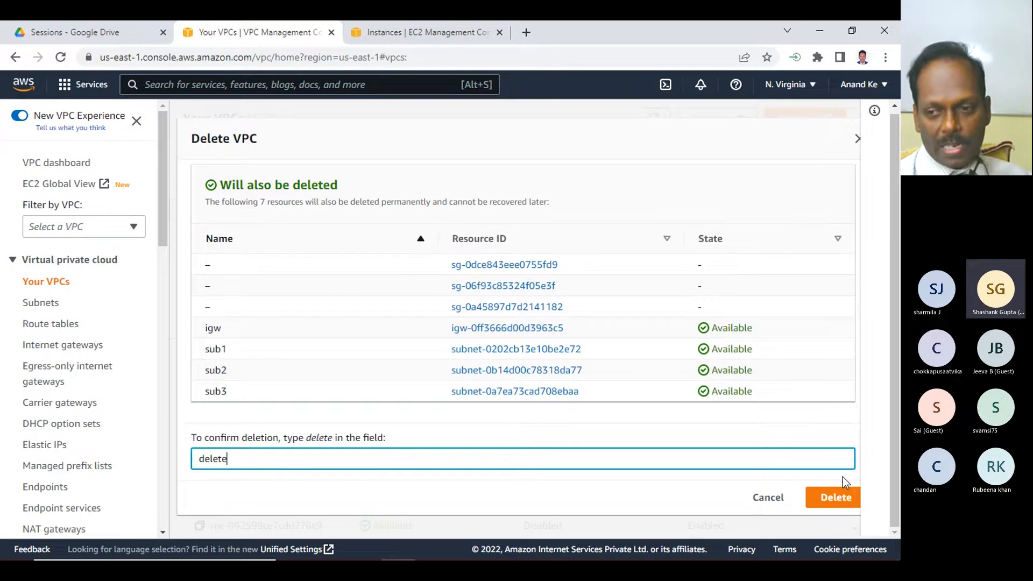
pyautogui.click(835, 498)
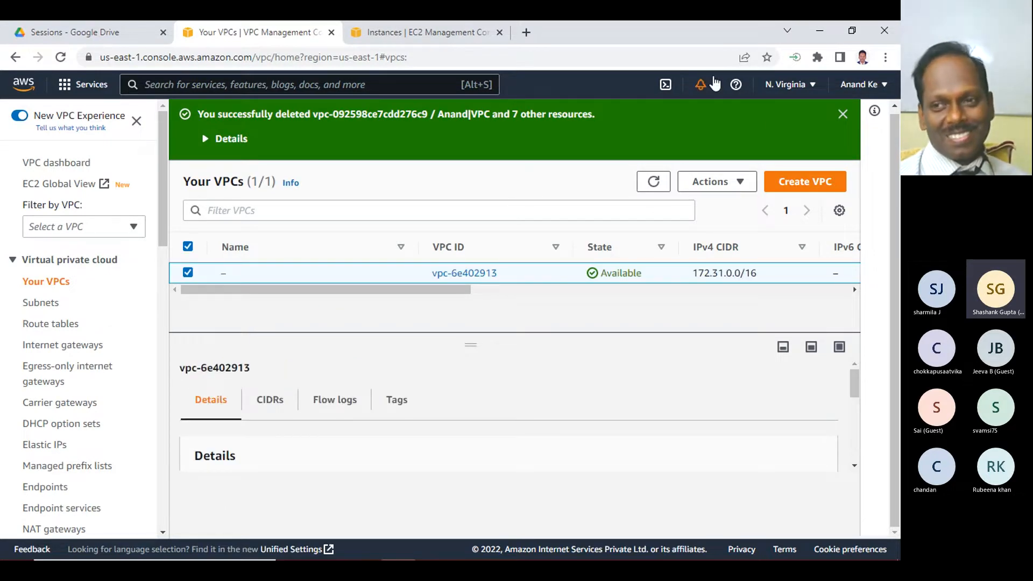
pyautogui.click(842, 115)
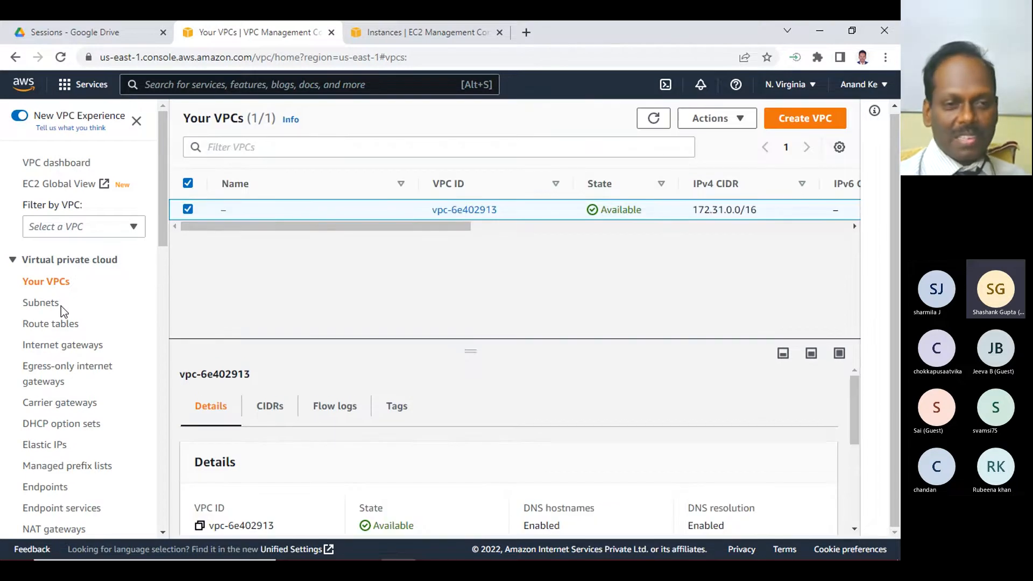
# - Review the remaining resources by region on the VPC dashboard and recheck the EC2 instance states
pyautogui.click(64, 261)
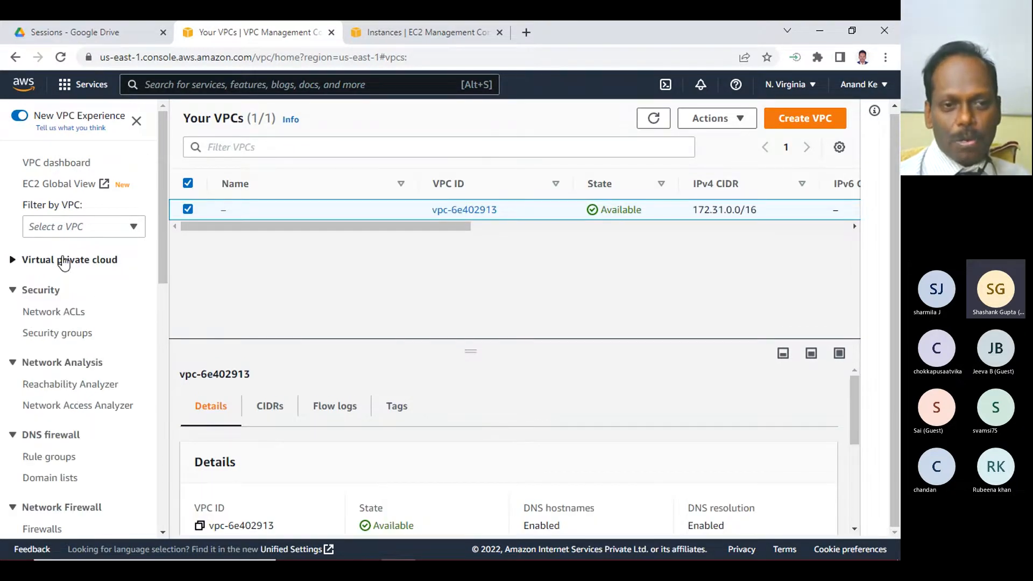
pyautogui.click(72, 162)
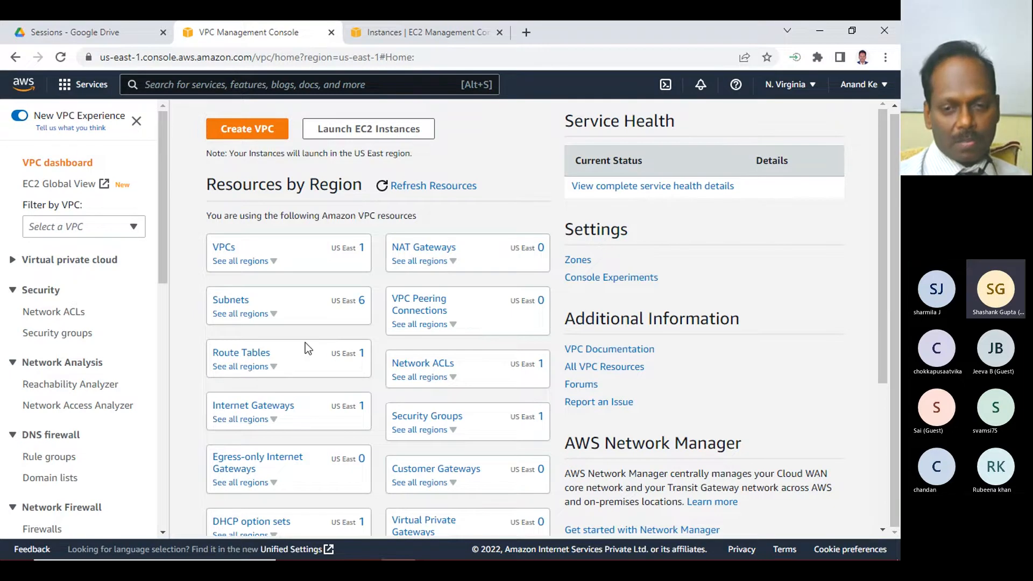
pyautogui.scroll(-3, 308, 348)
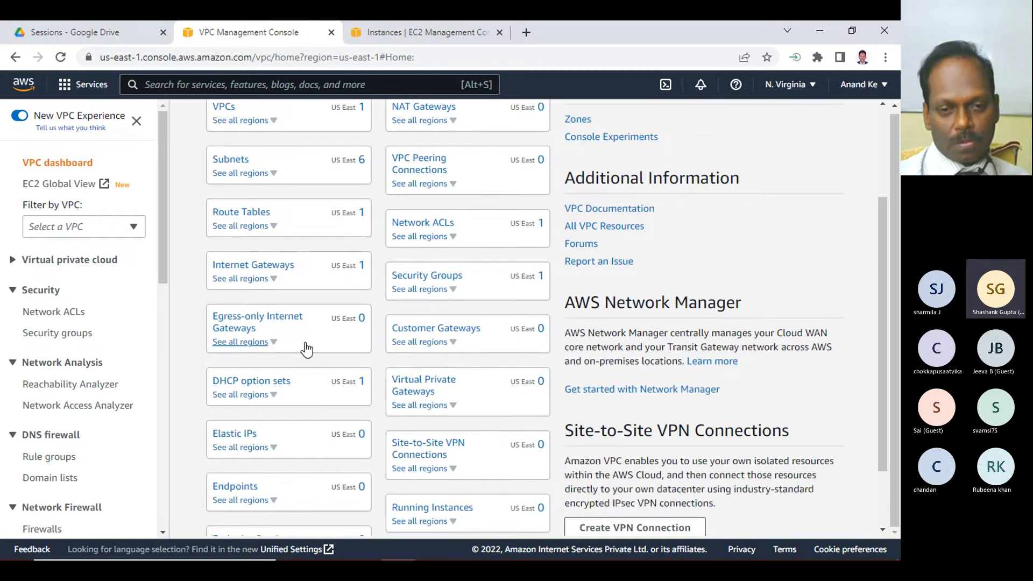
pyautogui.scroll(3, 304, 294)
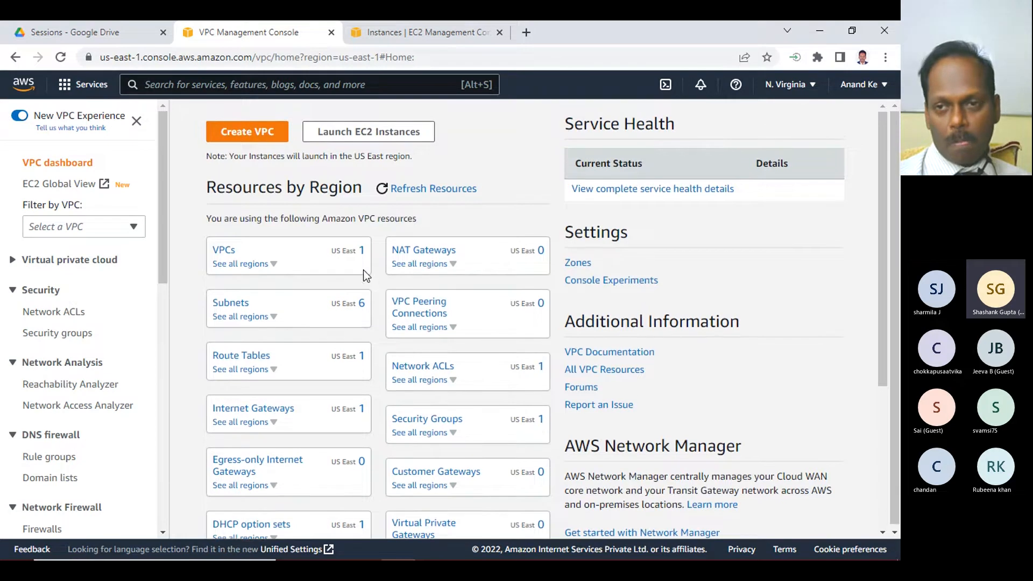
pyautogui.click(436, 32)
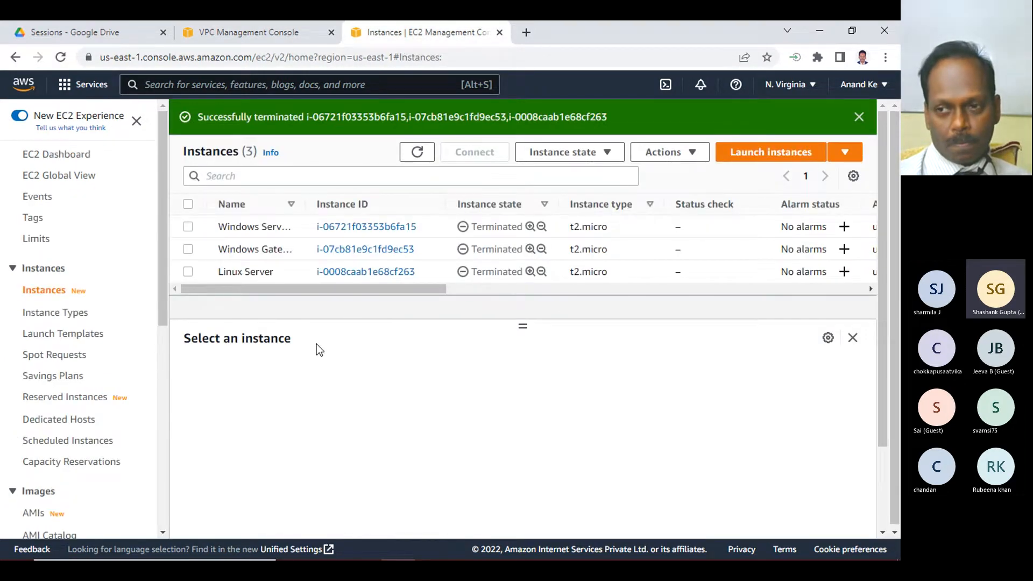
# - Switch to the VPC diagram in Paint and start saving it in the July 22 folder of AWS Class
pyautogui.click(822, 33)
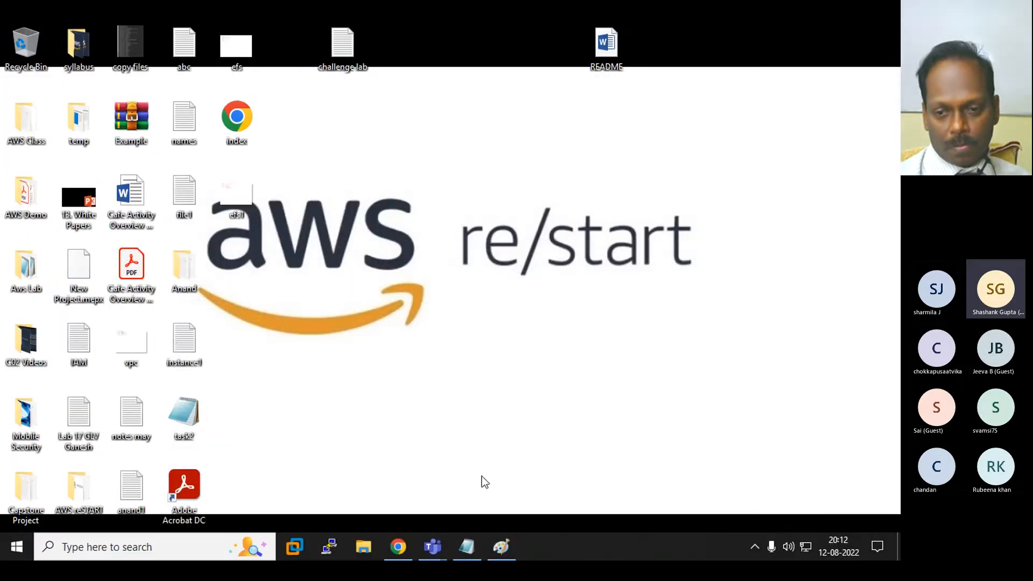
pyautogui.moveTo(505, 556)
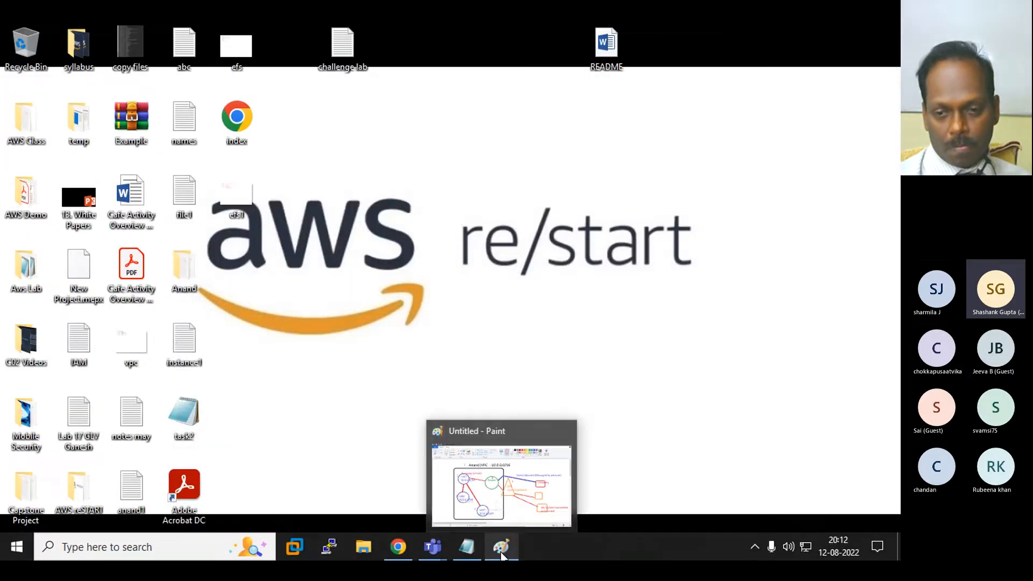
pyautogui.click(496, 499)
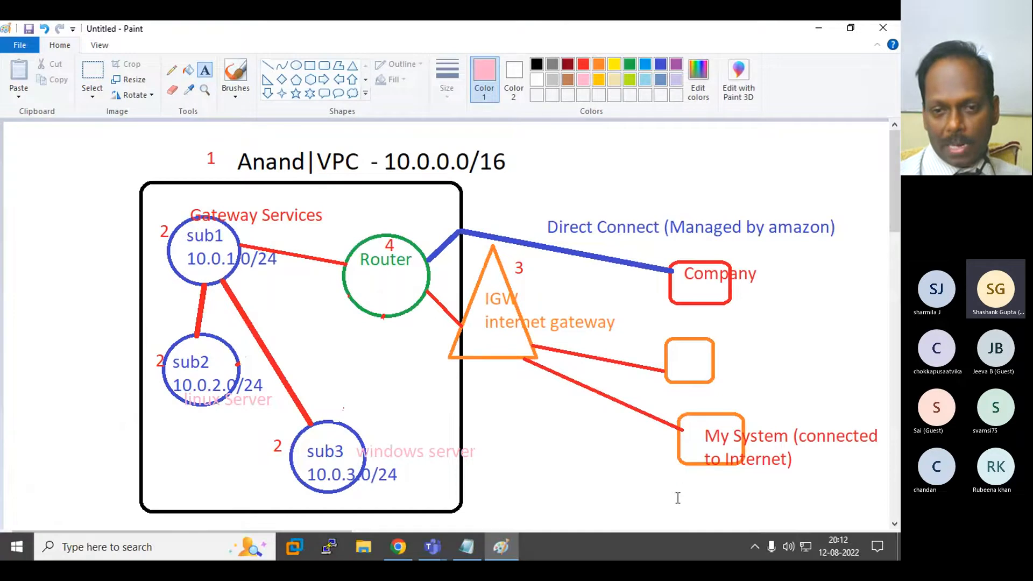
pyautogui.click(24, 47)
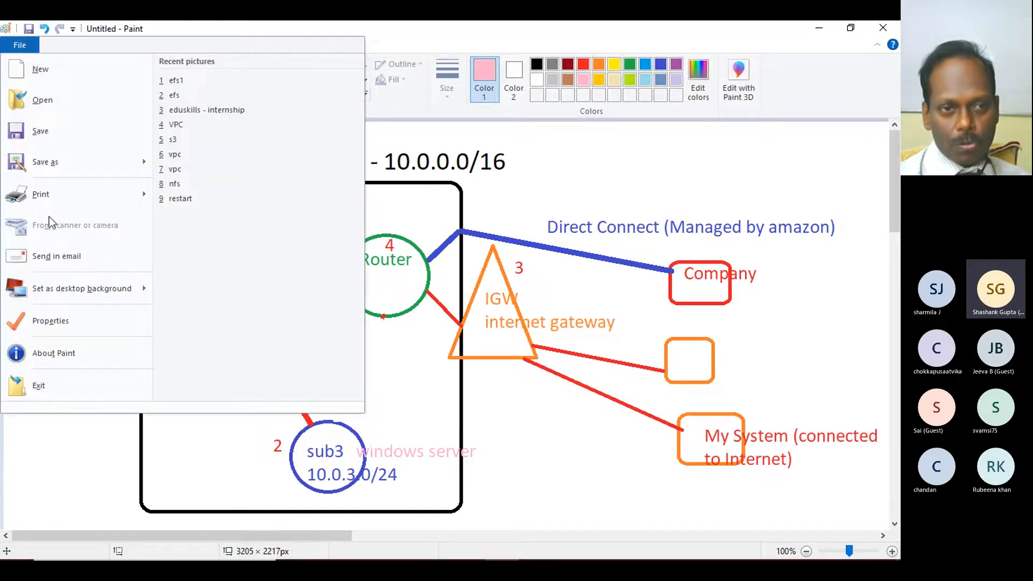
pyautogui.click(34, 164)
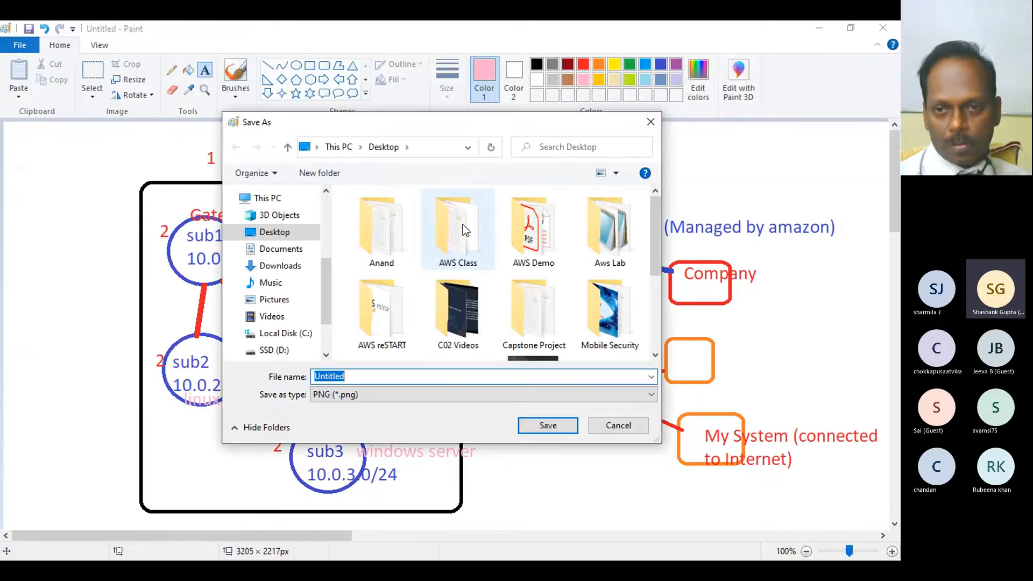
pyautogui.click(452, 230)
pyautogui.doubleClick(451, 224)
pyautogui.doubleClick(377, 258)
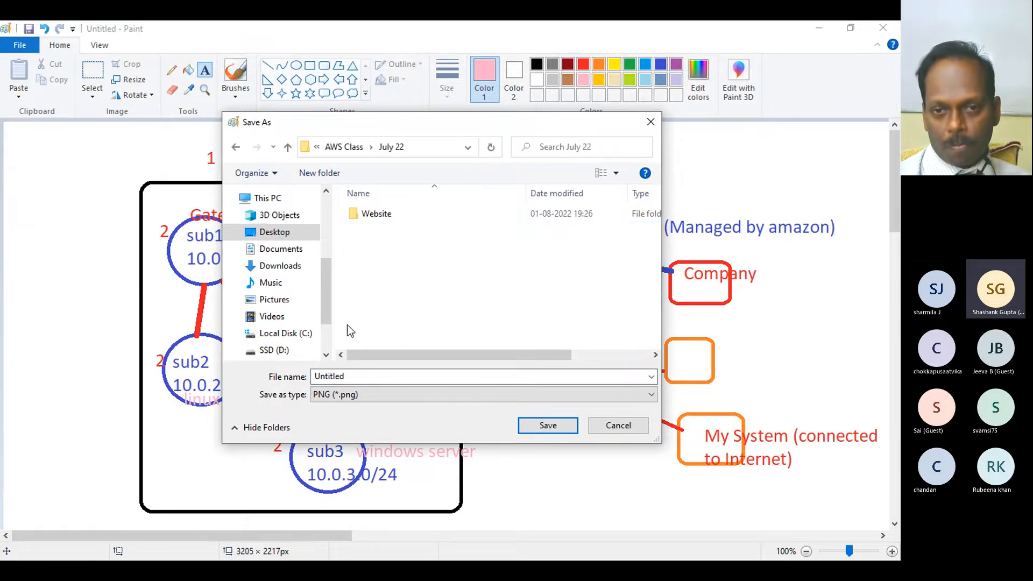
# - Save the diagram as VPC in JPEG format and close Paint
pyautogui.doubleClick(329, 377)
pyautogui.write('VPC')
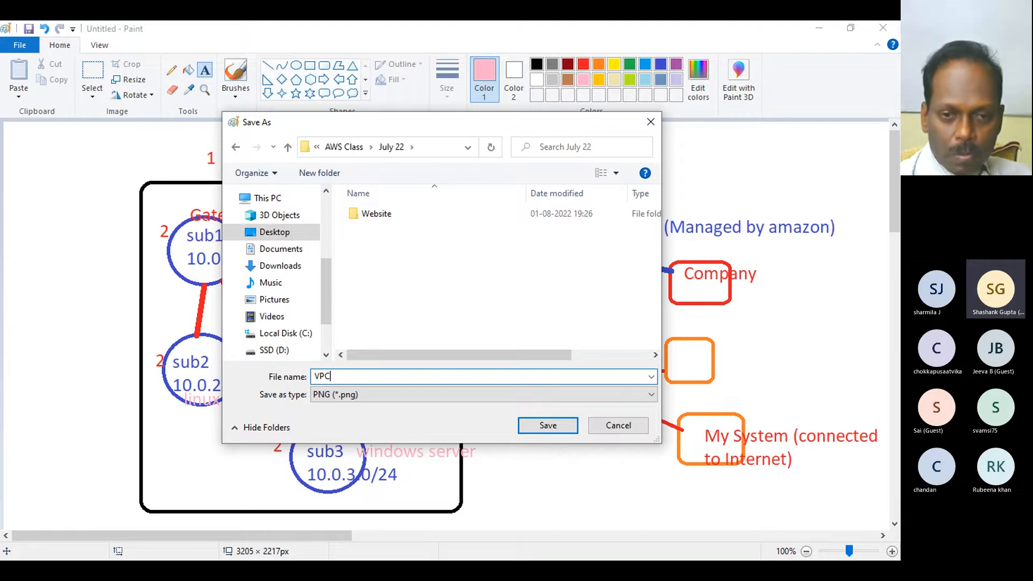
pyautogui.click(360, 398)
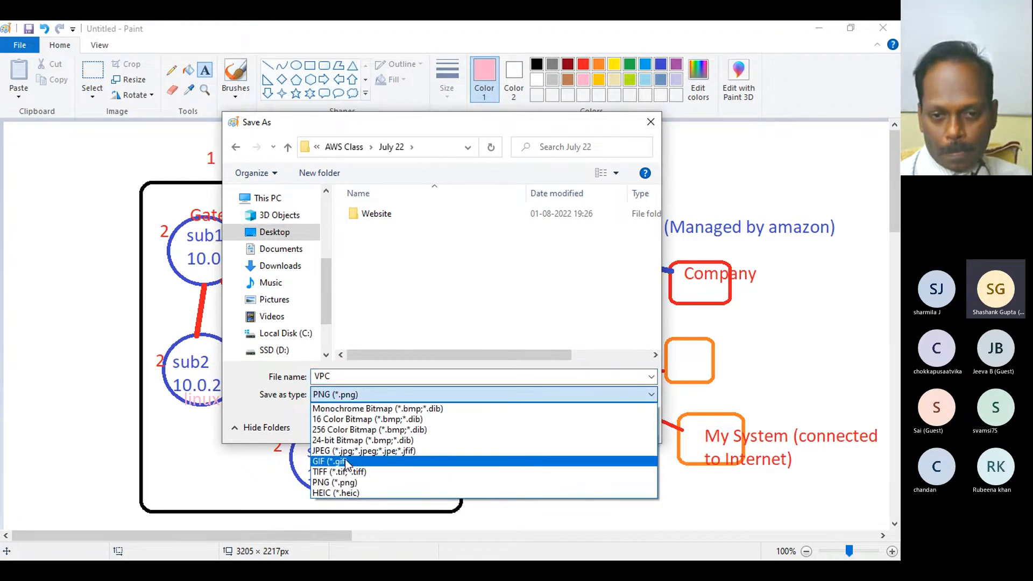
pyautogui.click(358, 452)
pyautogui.click(563, 428)
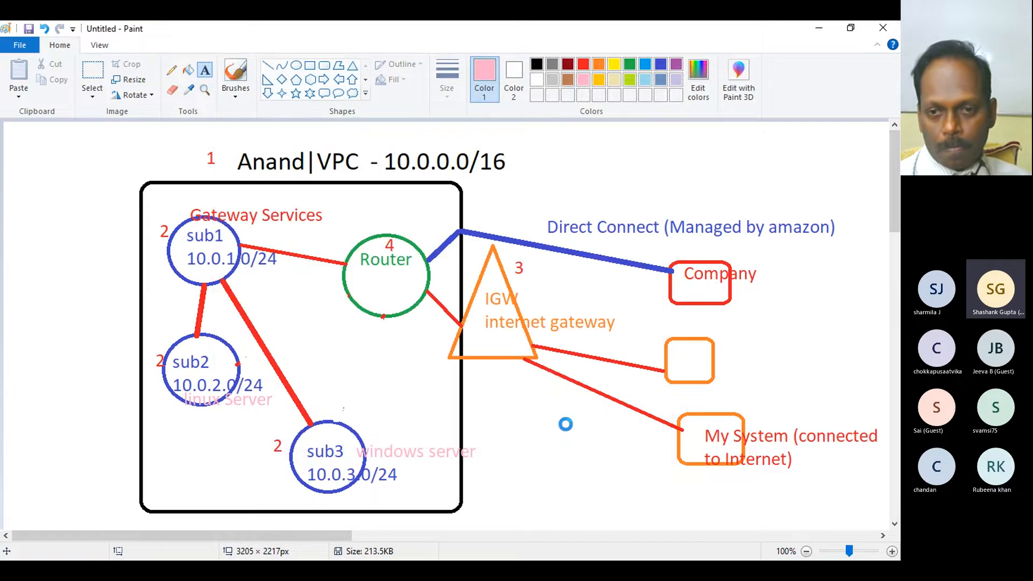
pyautogui.click(877, 27)
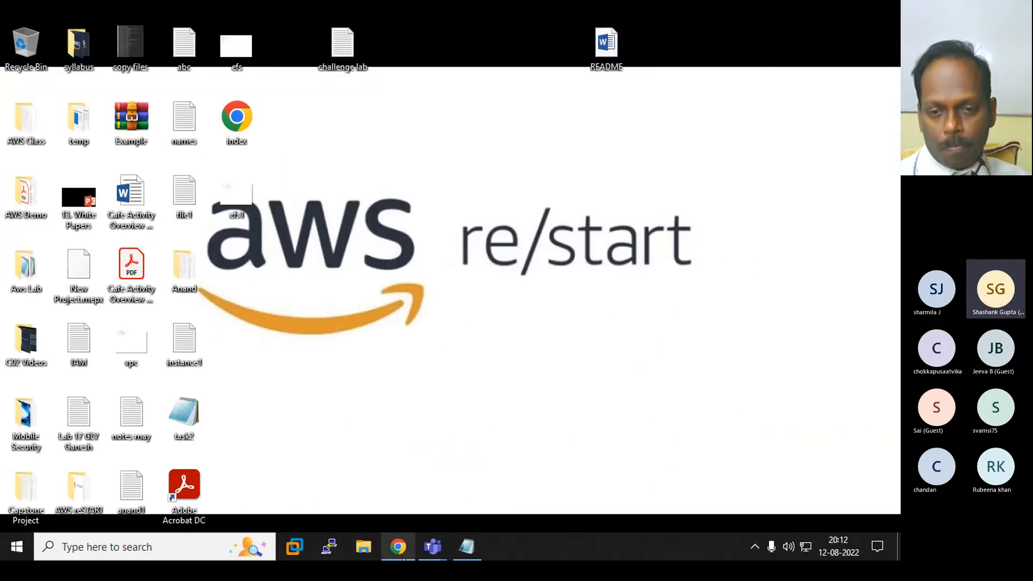
# - Switch to the July 22 notes in Notepad, save them and close Notepad
pyautogui.click(460, 554)
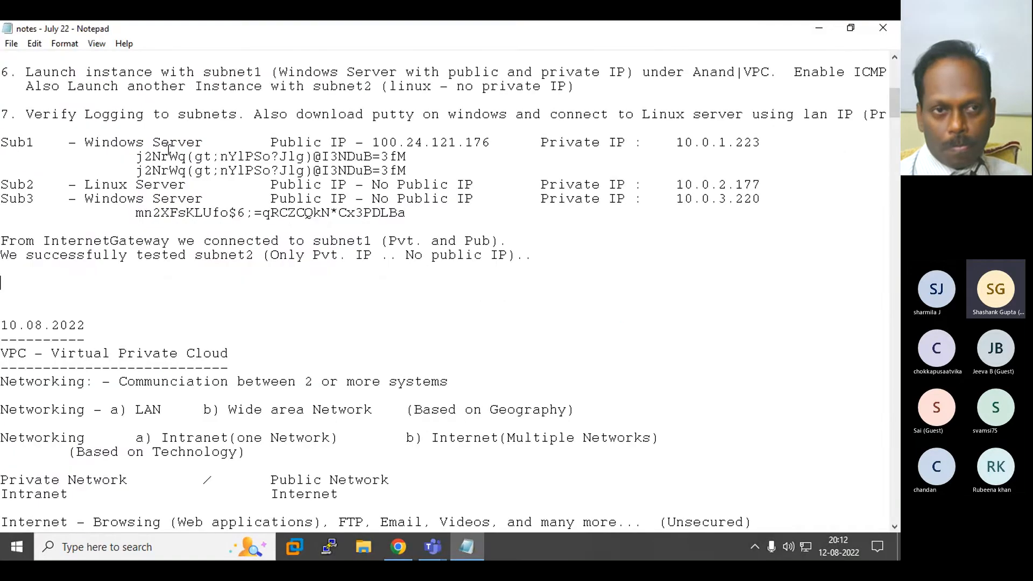
pyautogui.click(12, 43)
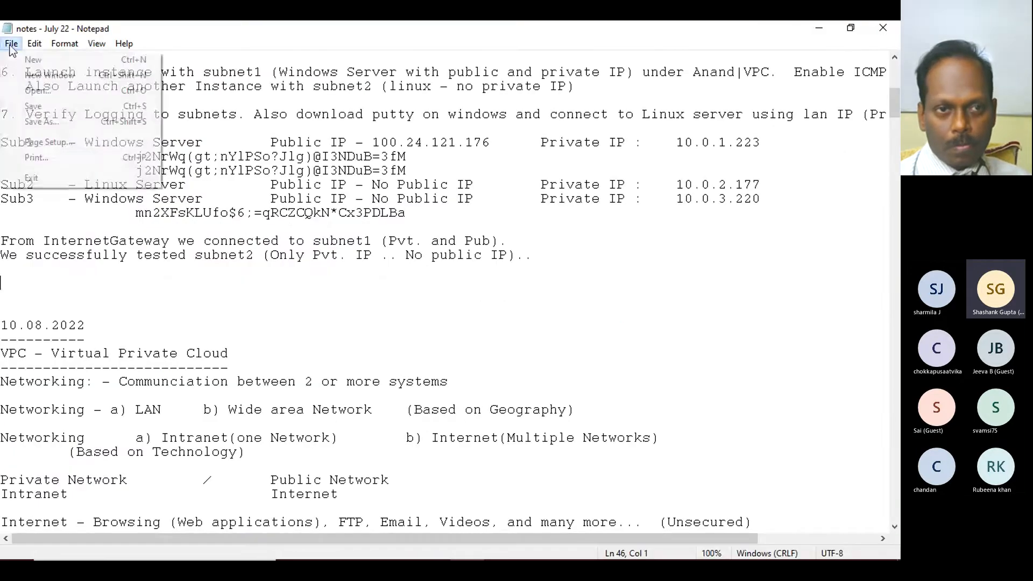
pyautogui.click(42, 106)
pyautogui.click(888, 32)
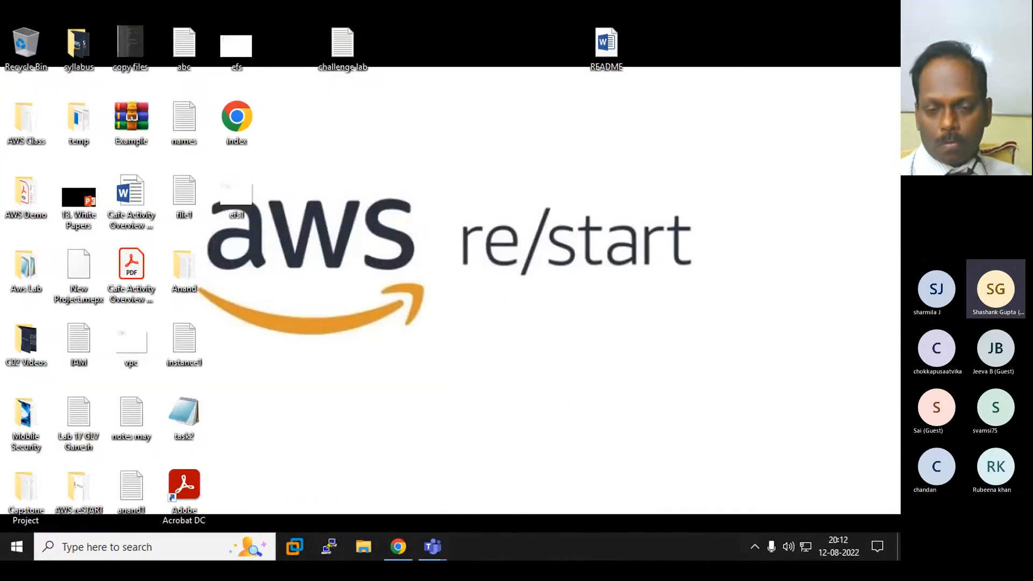
# - Switch to Google Drive in Chrome and open the Notes folder inside Session 19 Exam Review & Interview Questions
pyautogui.click(398, 546)
pyautogui.click(81, 37)
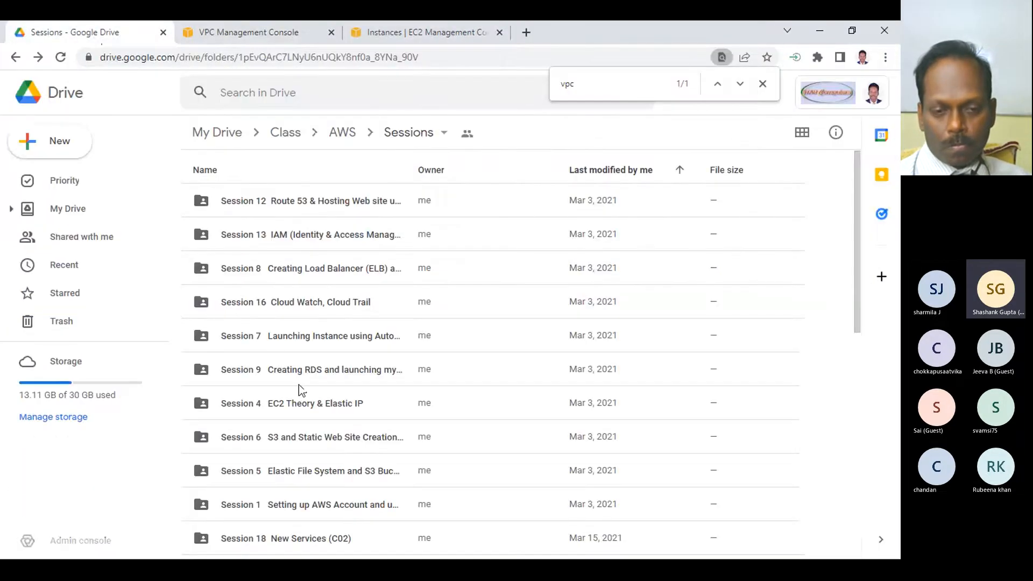
pyautogui.scroll(-4, 299, 384)
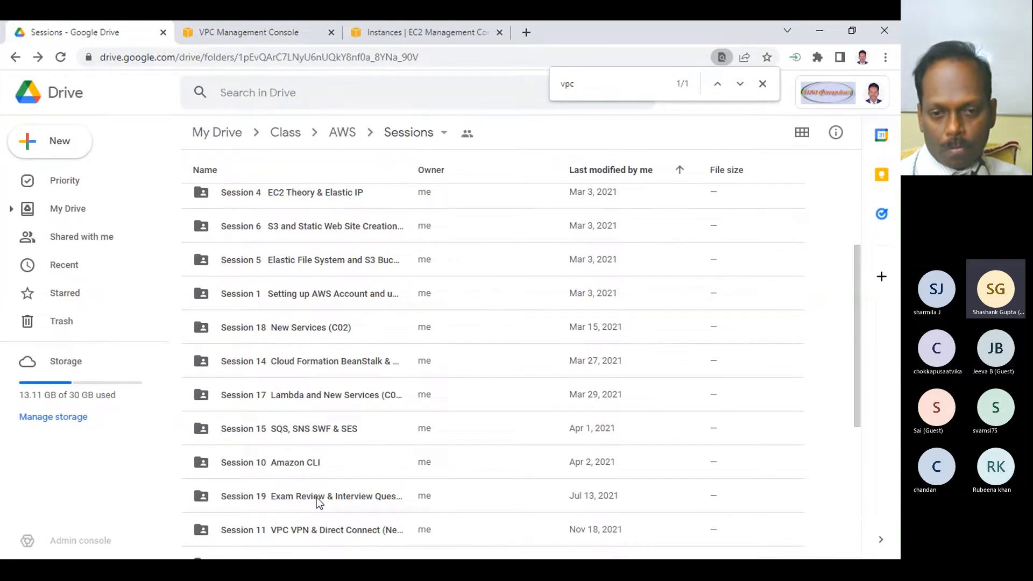
pyautogui.click(365, 501)
pyautogui.doubleClick(364, 501)
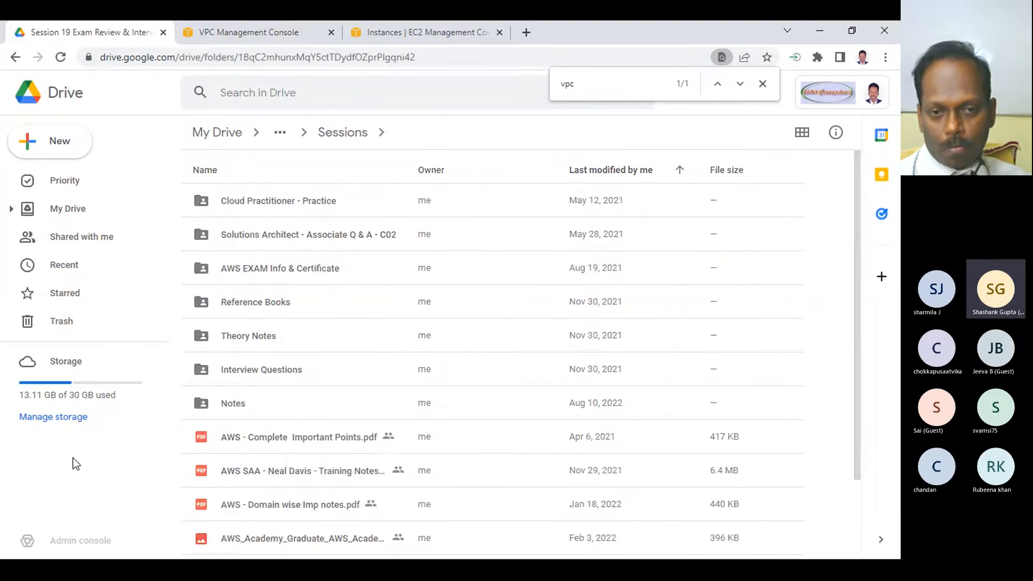
pyautogui.doubleClick(226, 402)
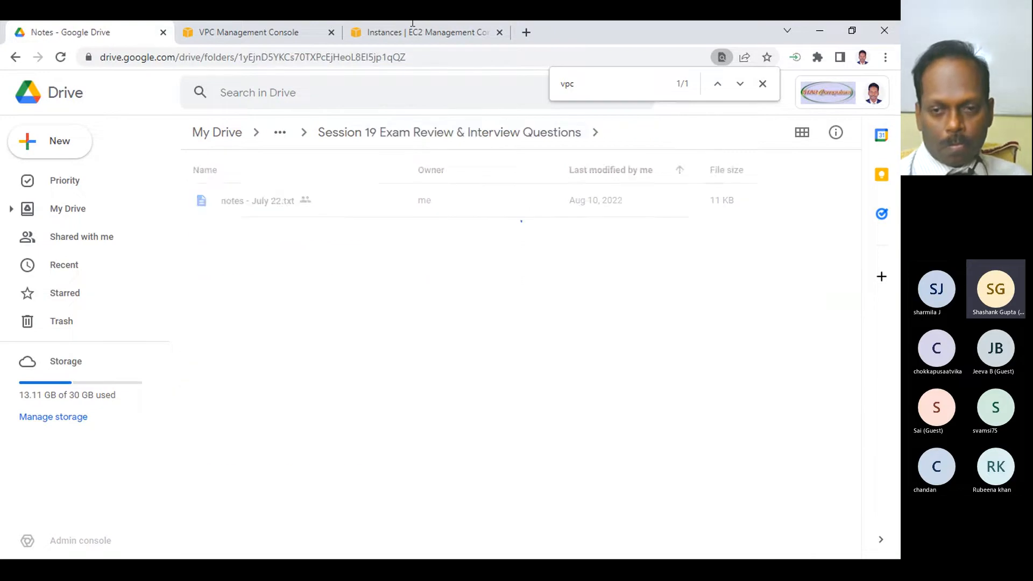
# - Upload "notes - July 22" from File Explorer to the Drive Notes folder, replacing the existing file, and return to the VPC console
pyautogui.press('super')
pyautogui.click(364, 546)
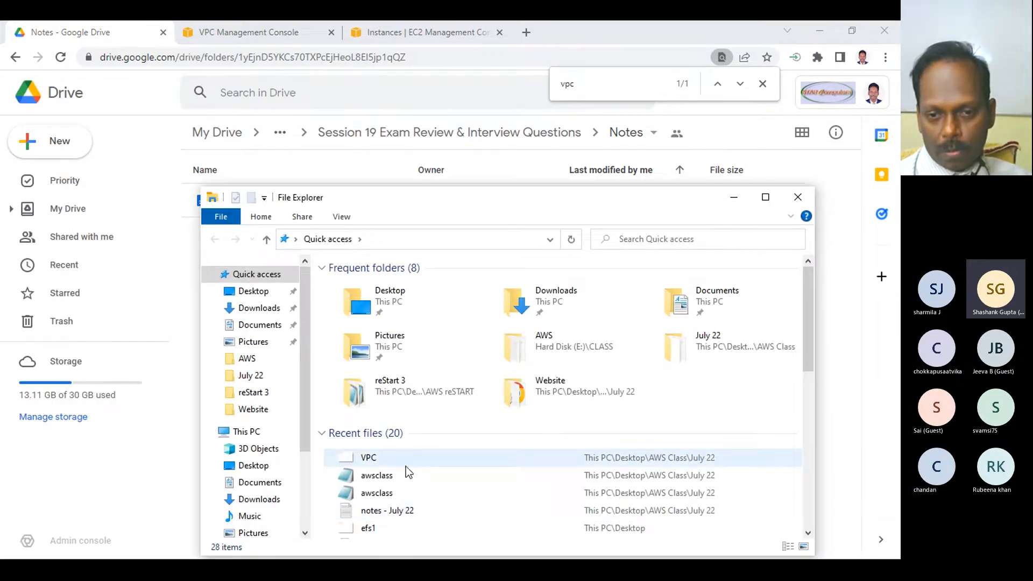
pyautogui.click(383, 509)
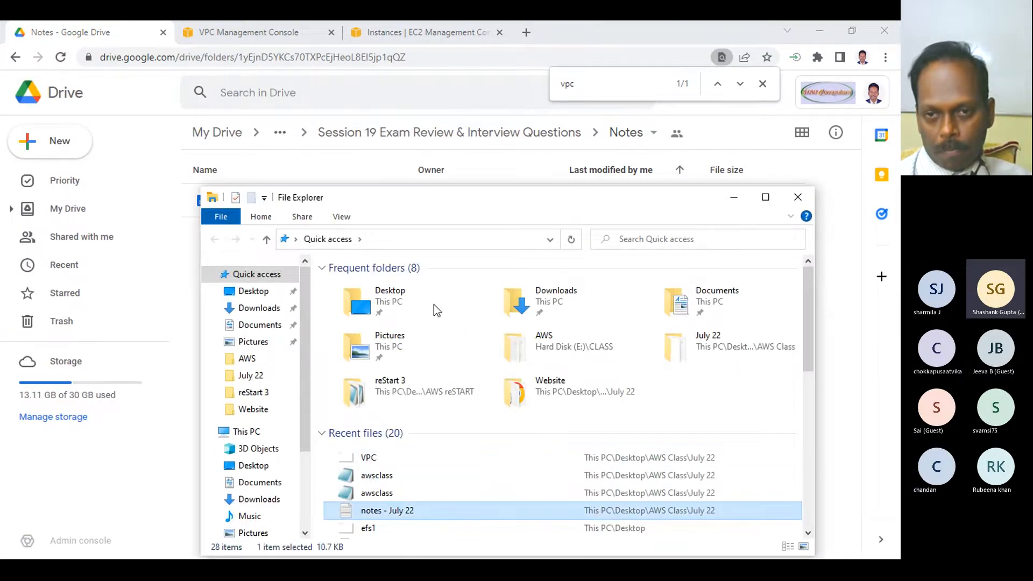
pyautogui.moveTo(447, 203); pyautogui.dragTo(594, 203)
pyautogui.moveTo(530, 510); pyautogui.dragTo(207, 353)
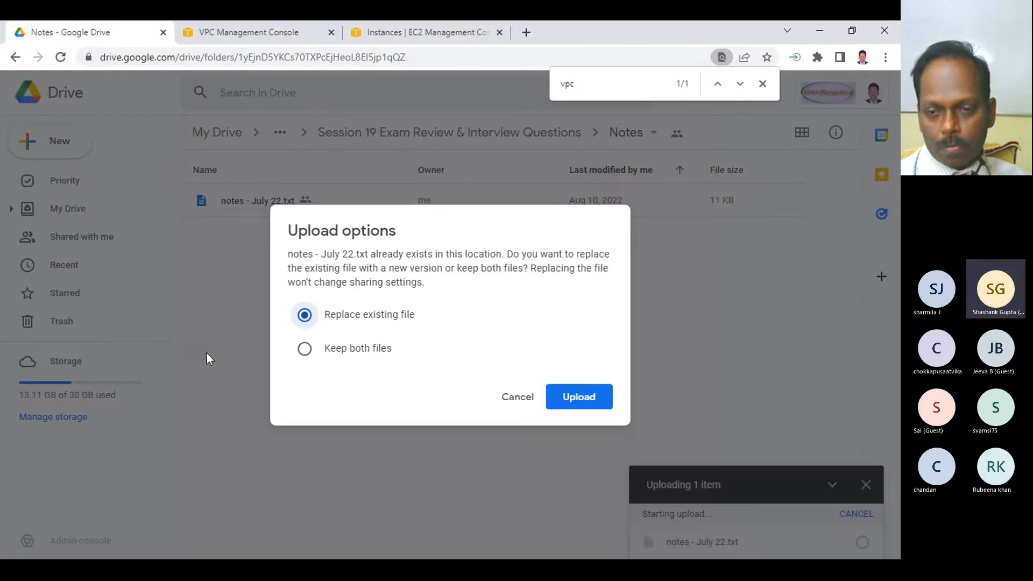
pyautogui.click(598, 404)
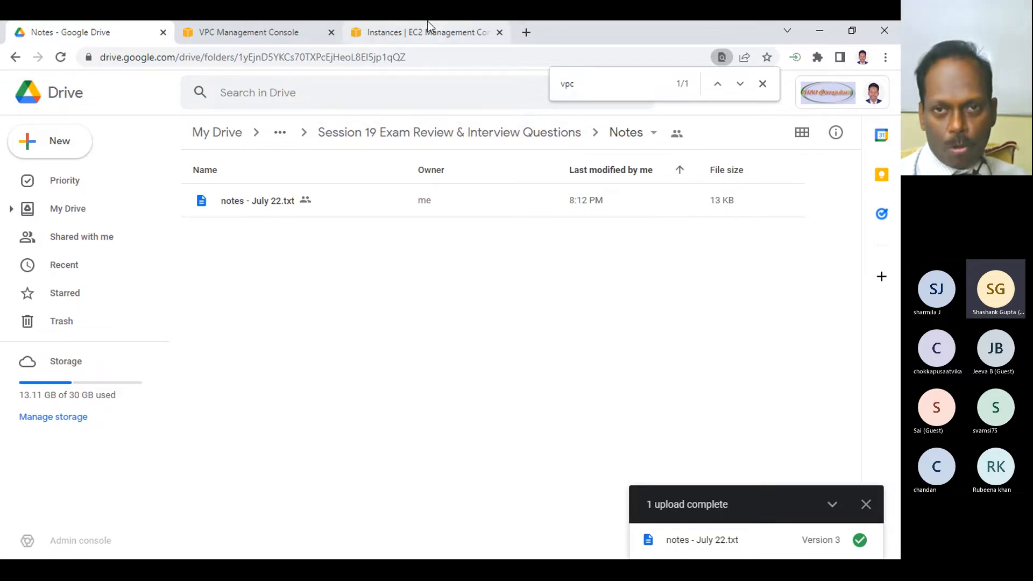
pyautogui.click(243, 31)
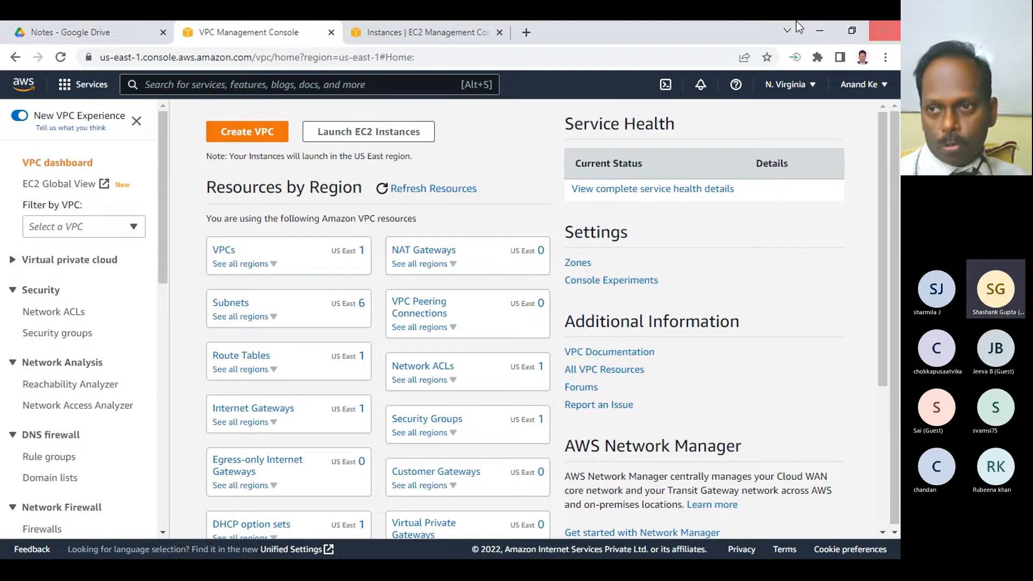
# - Sign out of AWS from the EC2 Instances page and close both AWS console tabs
pyautogui.click(348, 34)
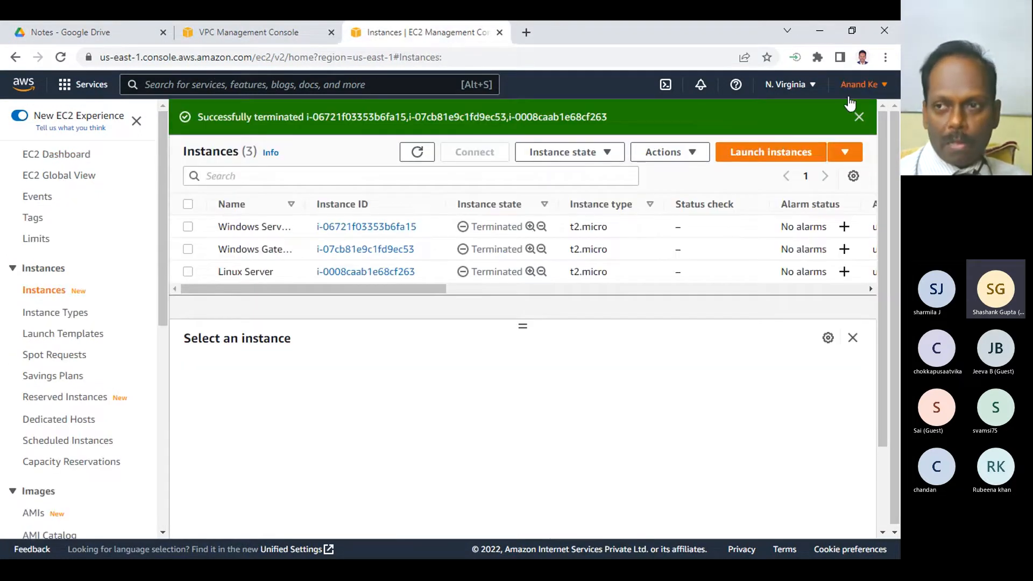
pyautogui.click(859, 119)
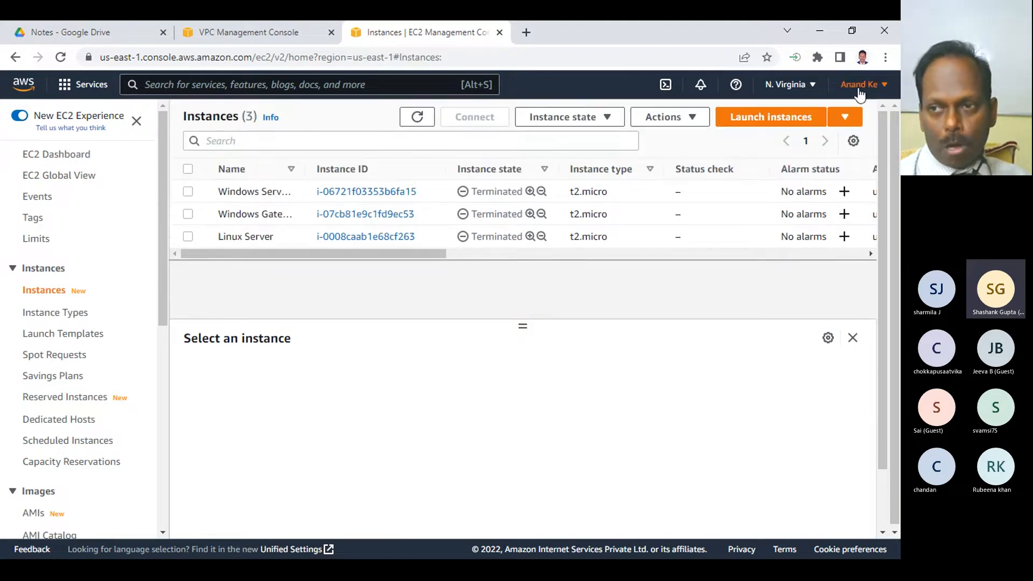
pyautogui.click(861, 85)
pyautogui.click(859, 351)
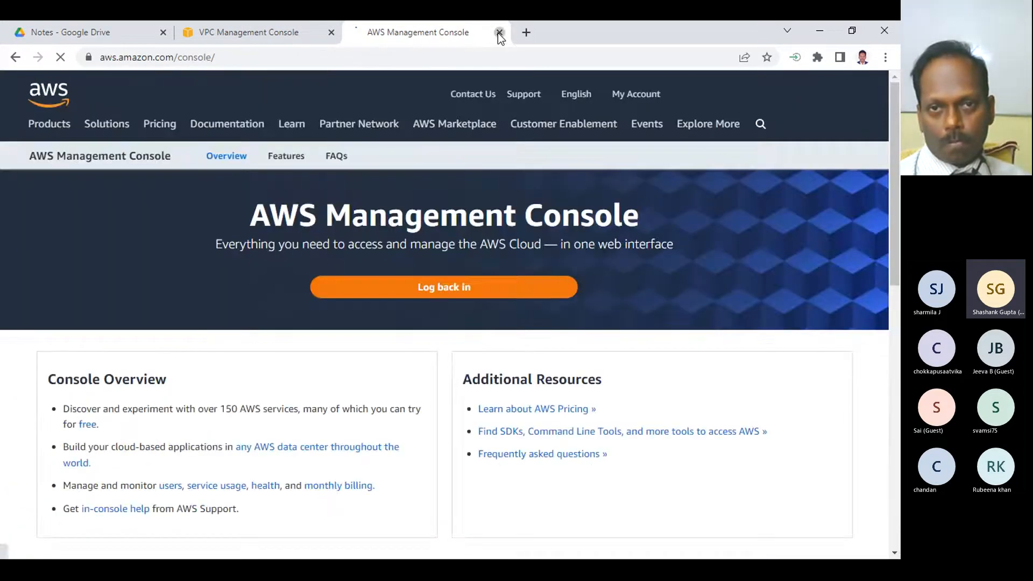
pyautogui.click(499, 32)
pyautogui.click(331, 32)
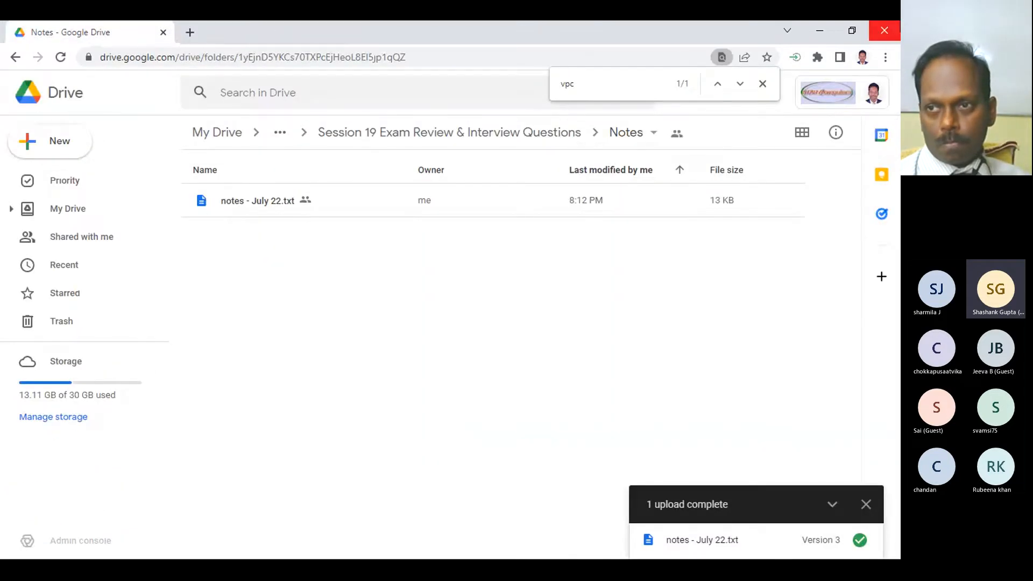
# - Minimize Chrome, switch to the AWS Solutions Architect training meeting in Microsoft Teams and stop sharing the screen
pyautogui.click(819, 29)
pyautogui.moveTo(789, 200); pyautogui.dragTo(570, 194)
pyautogui.click(726, 189)
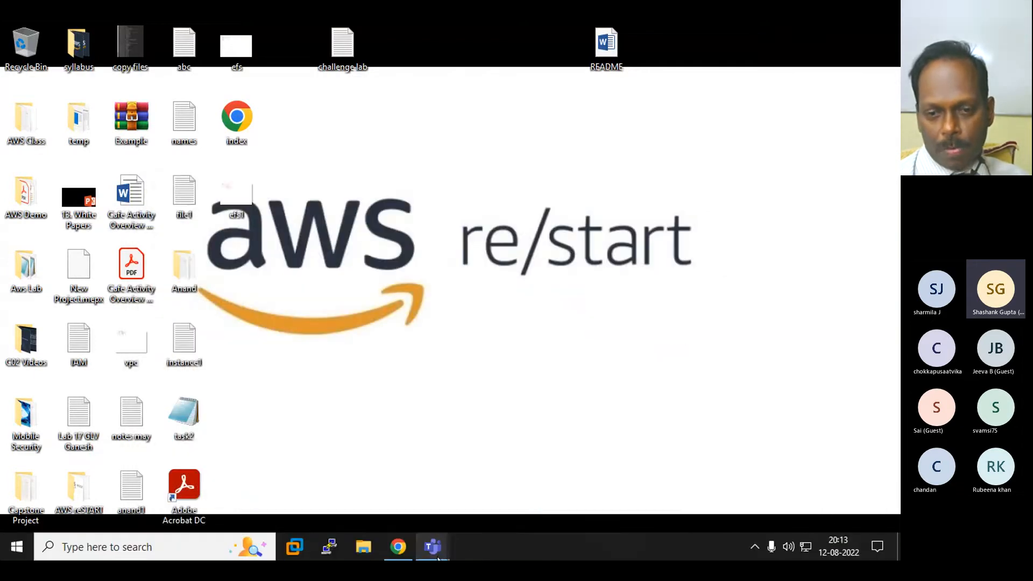
pyautogui.moveTo(439, 559)
pyautogui.click(377, 479)
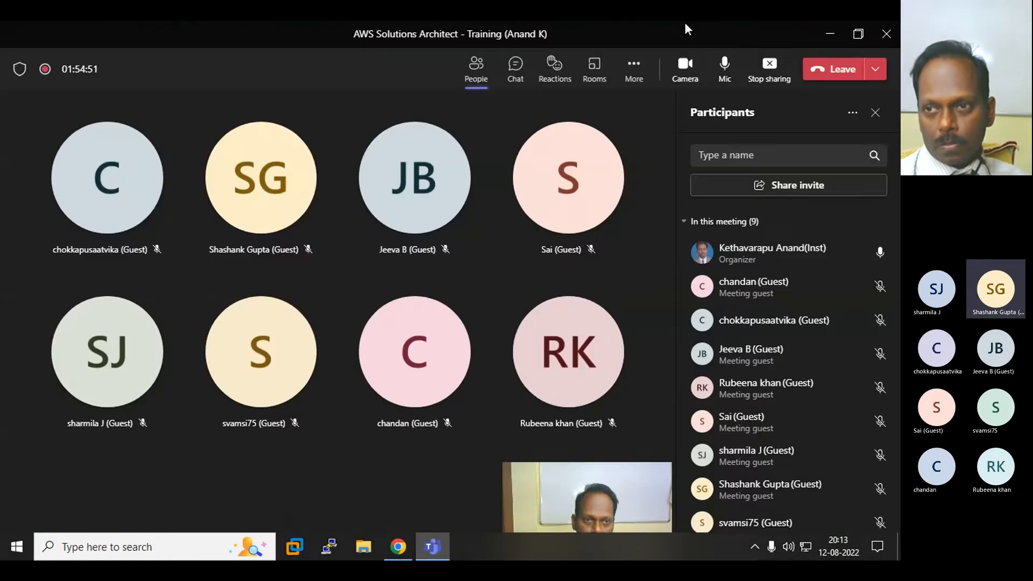
pyautogui.click(771, 75)
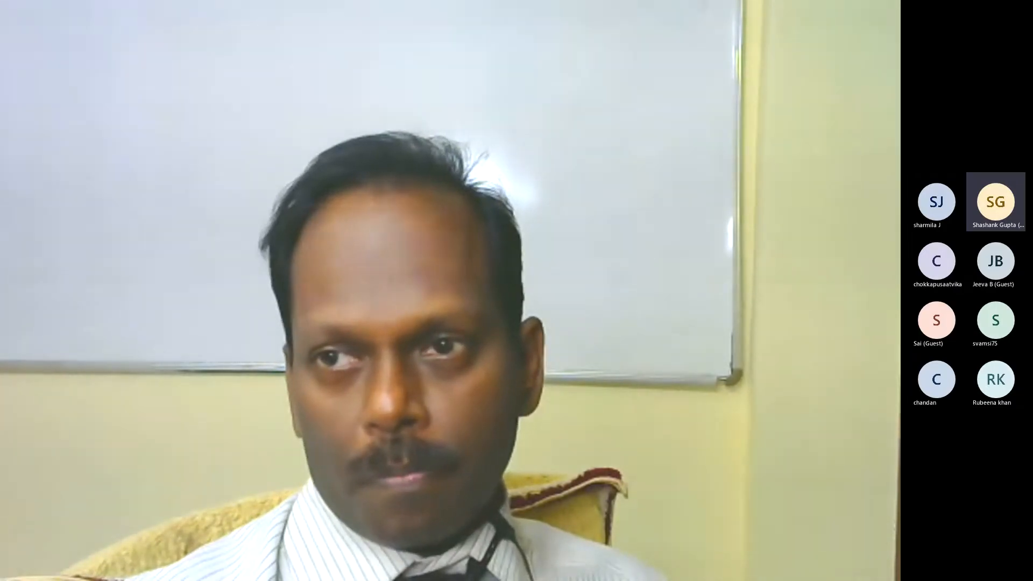